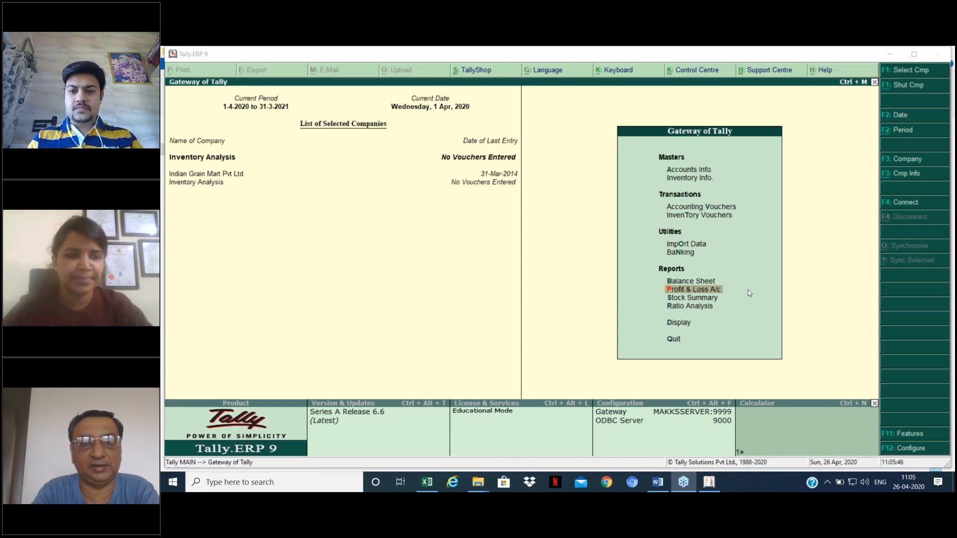
# Step: Minimise Tally.ERP 9 with Win+D to reveal the Windows desktop
pyautogui.press('super+d')
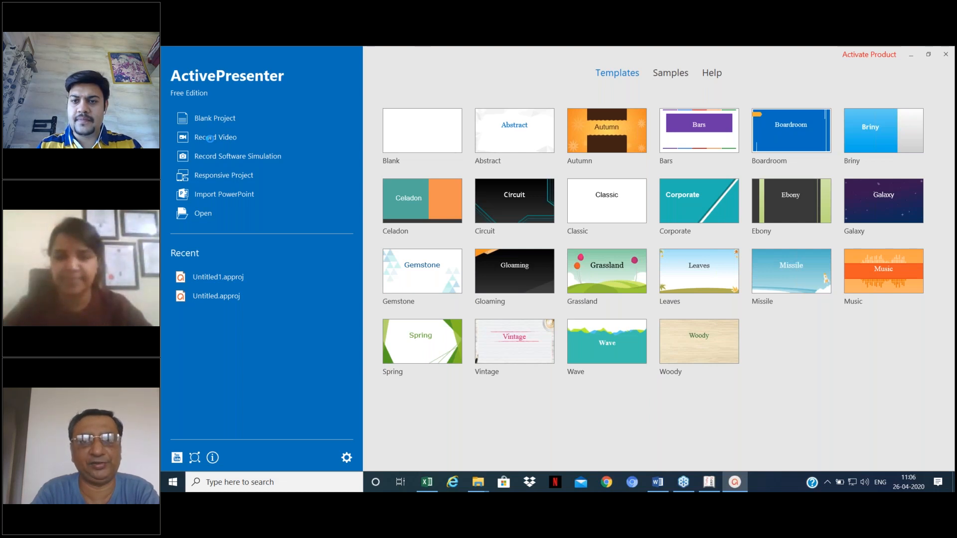
# Step: Choose Record Video on ActivePresenter's start screen to begin a new screen recording
pyautogui.click(210, 138)
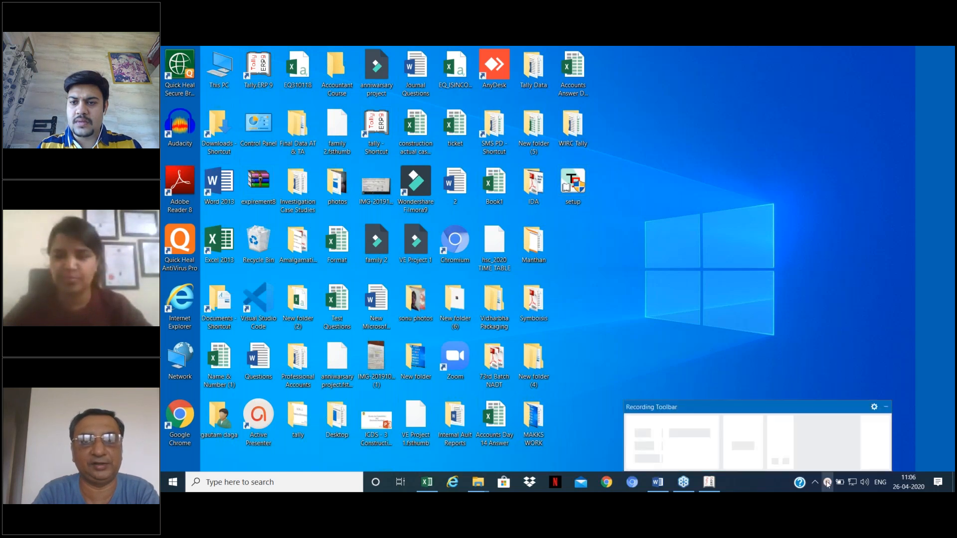
# Step: Drag the recording controls toward the lower-right corner, partly off-screen
pyautogui.moveTo(846, 407); pyautogui.dragTo(890, 460)
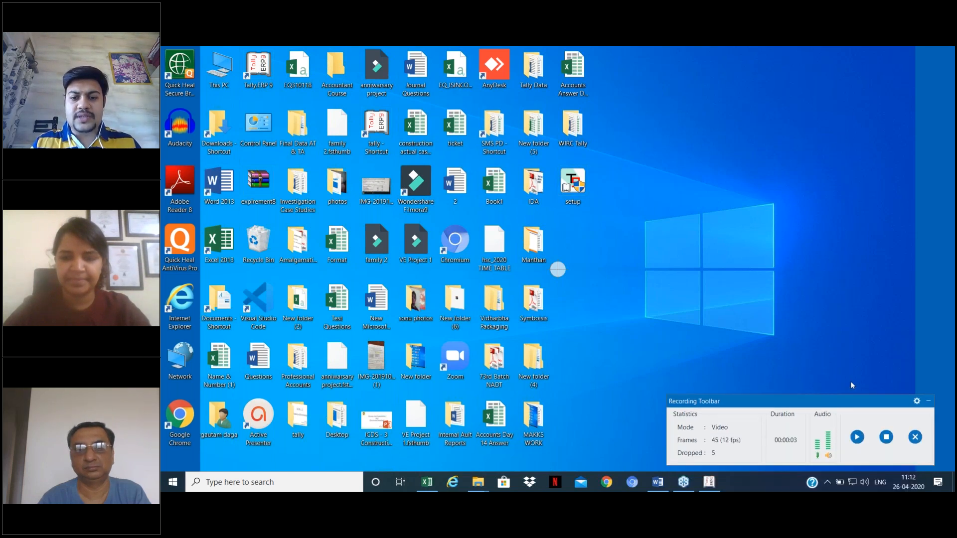
# Step: Nudge the recording toolbar slightly, then resume the paused recording
pyautogui.moveTo(848, 417); pyautogui.dragTo(851, 420)
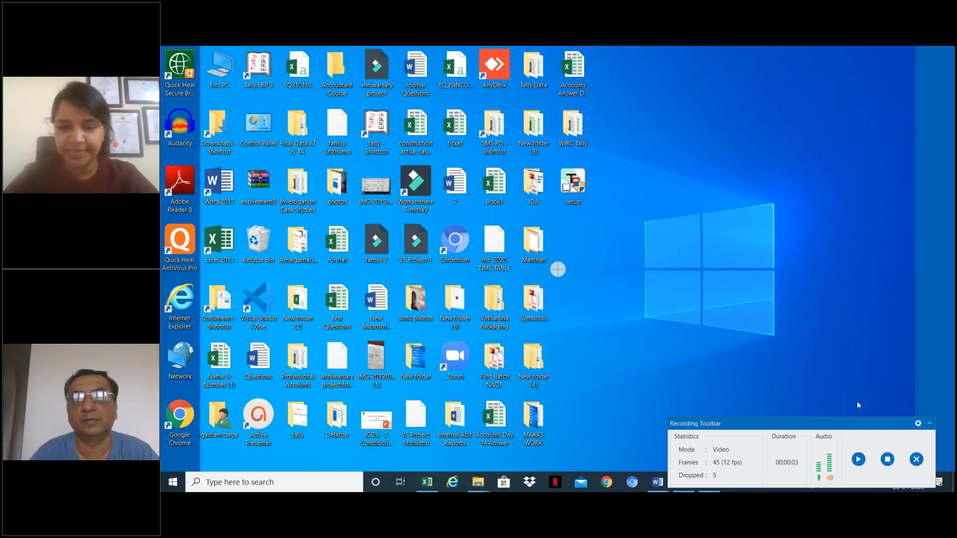
pyautogui.moveTo(858, 426); pyautogui.dragTo(863, 428)
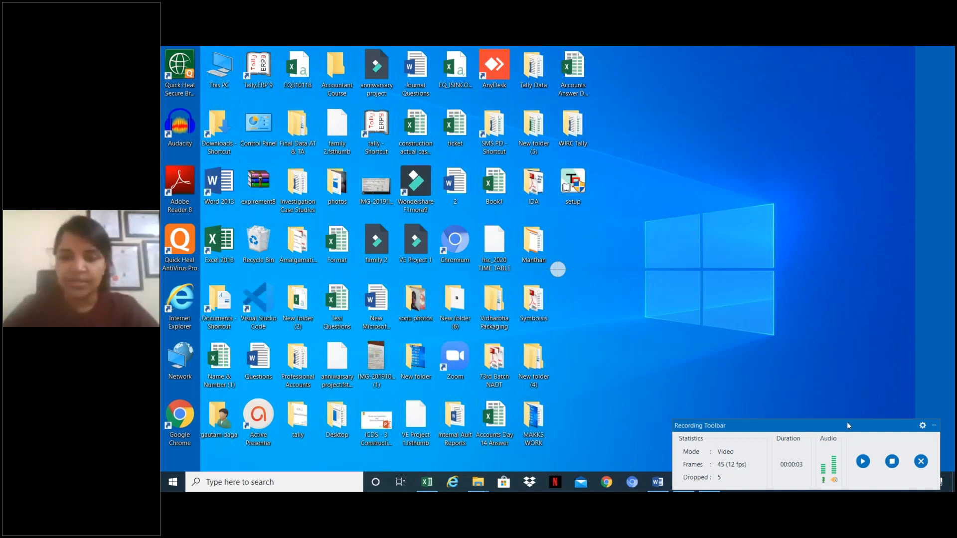
pyautogui.click(863, 461)
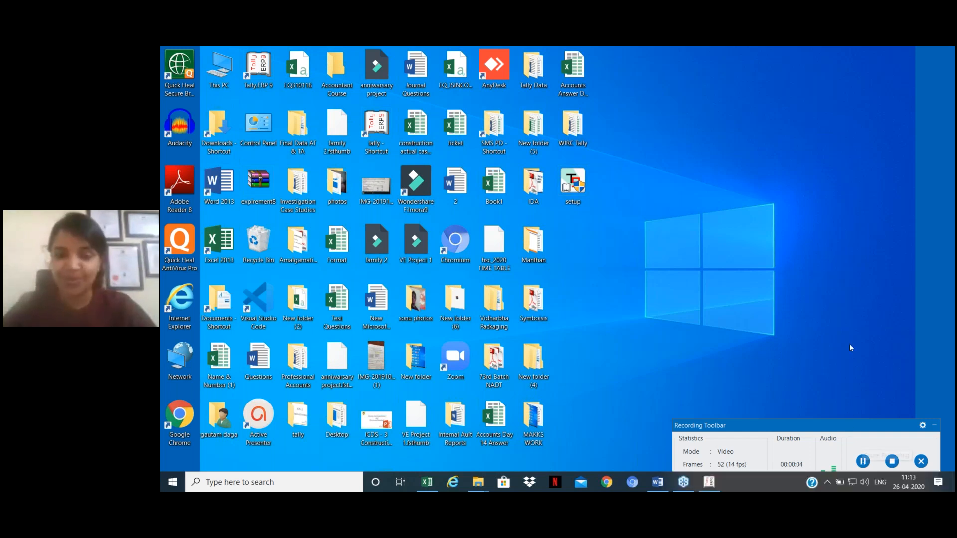
# Step: Minimise the Recording Toolbar while the desktop recording keeps running
pyautogui.click(935, 425)
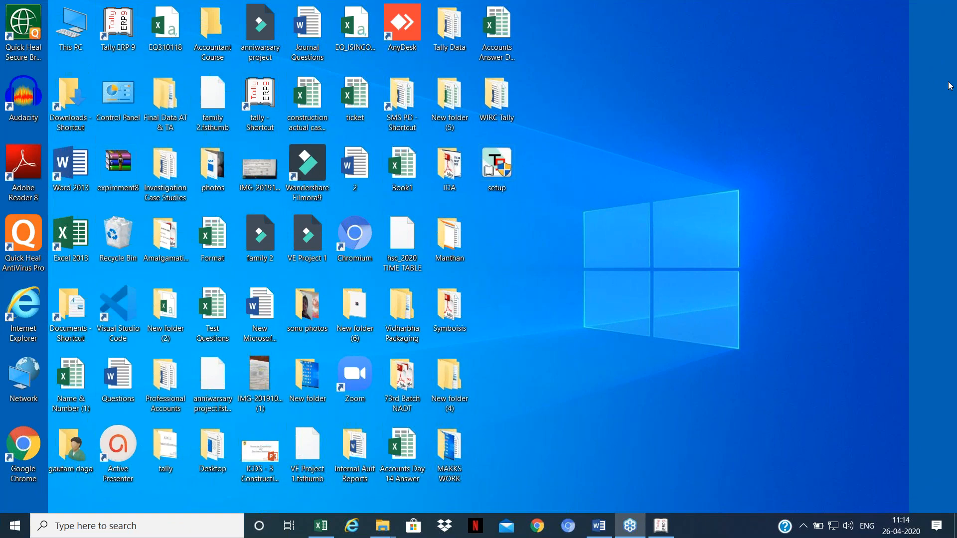
pyautogui.click(321, 526)
pyautogui.click(532, 233)
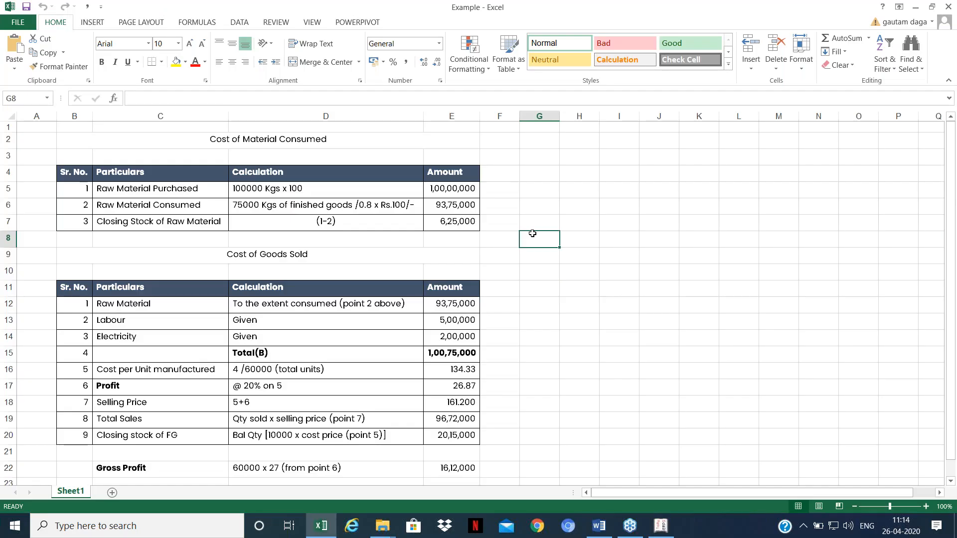
pyautogui.click(541, 208)
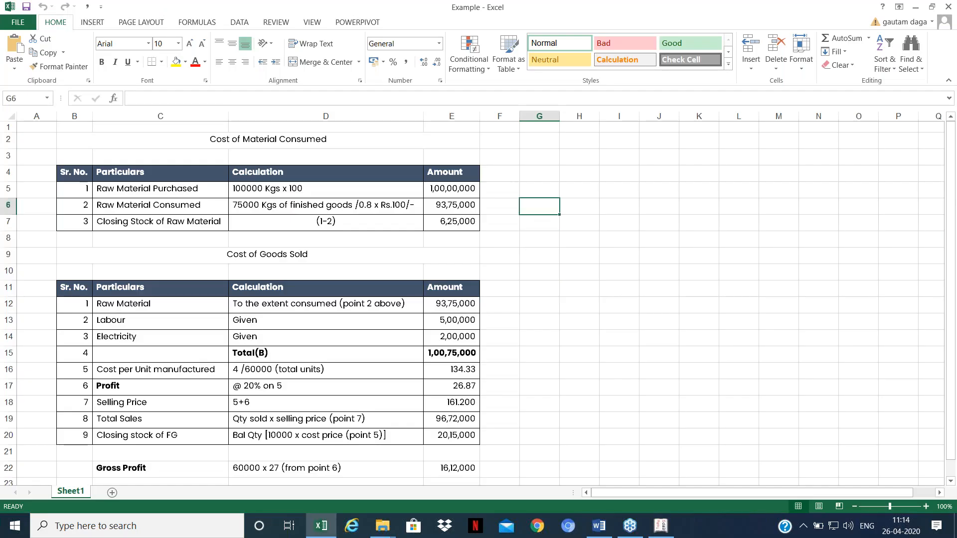
pyautogui.press('Left')
pyautogui.press('Left')
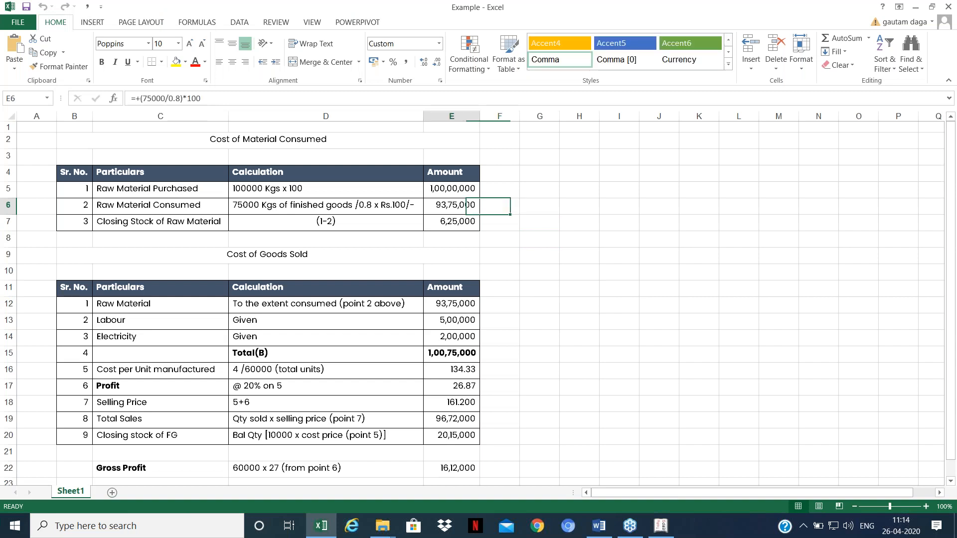
pyautogui.press('Left')
pyautogui.press('Up')
pyautogui.press('Up')
pyautogui.press('Up')
pyautogui.press('Up')
pyautogui.press('Up')
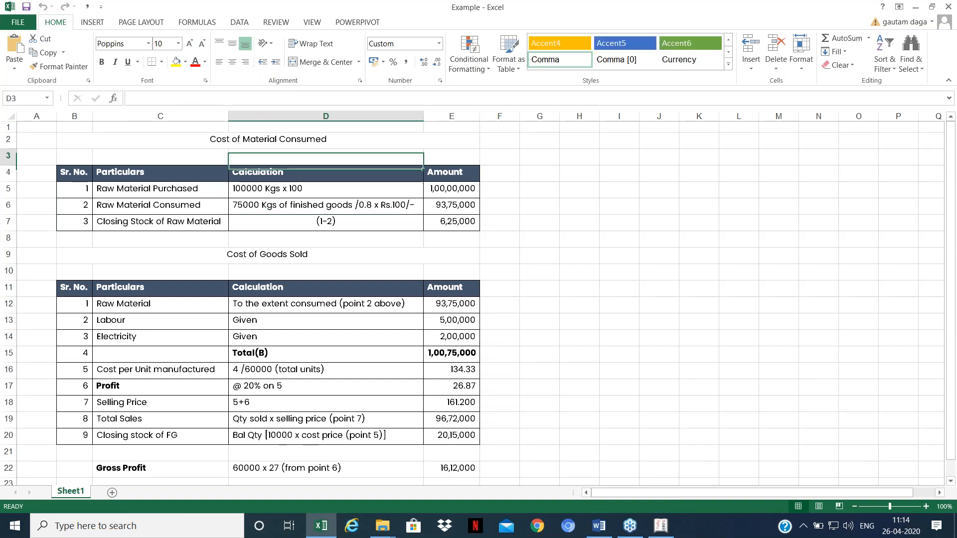
pyautogui.press('Down')
pyautogui.press('Down')
pyautogui.press('Down')
pyautogui.press('Down')
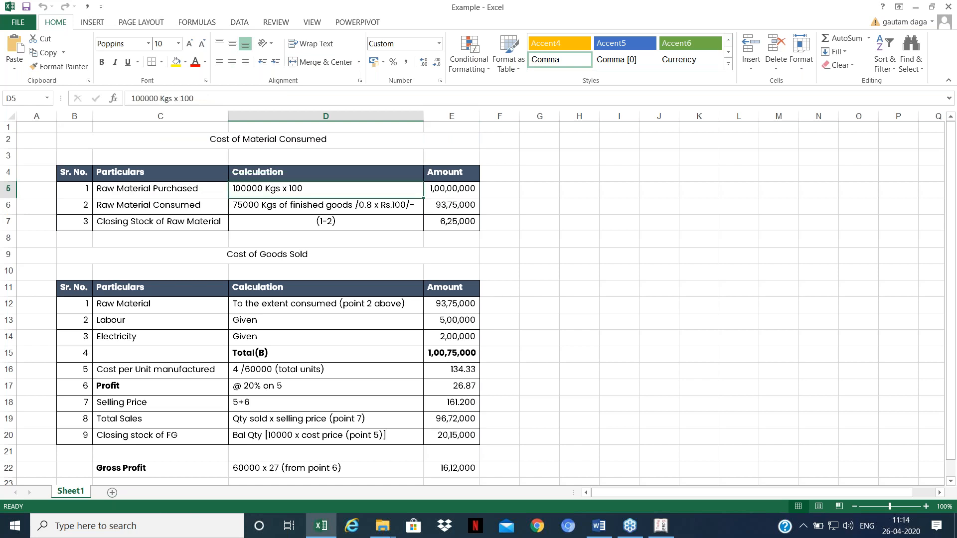
pyautogui.press('Down')
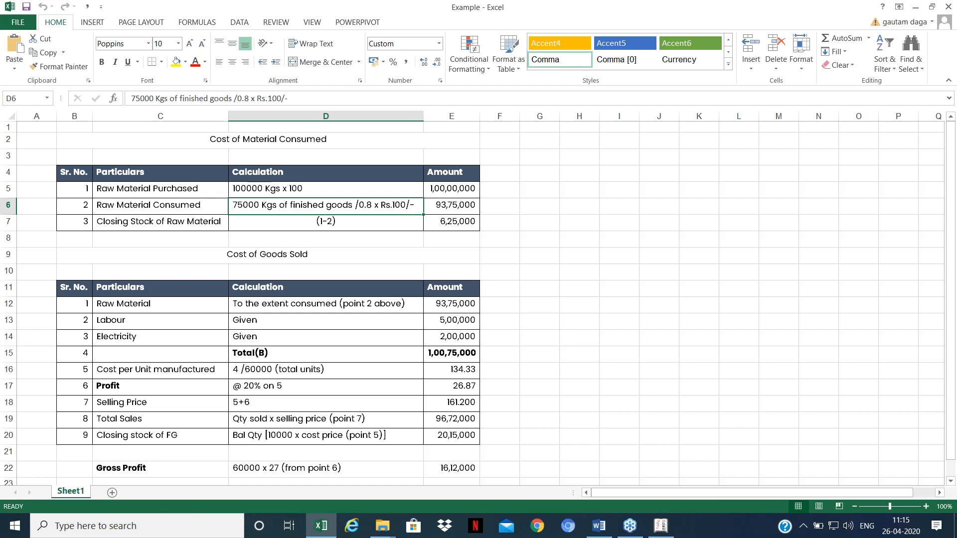
pyautogui.press('Left')
pyautogui.press('Up')
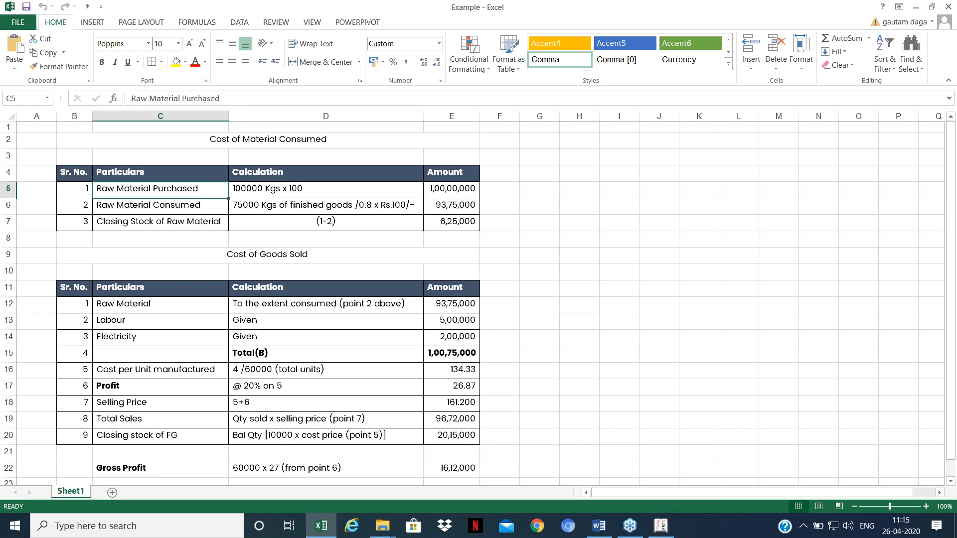
pyautogui.press('Right')
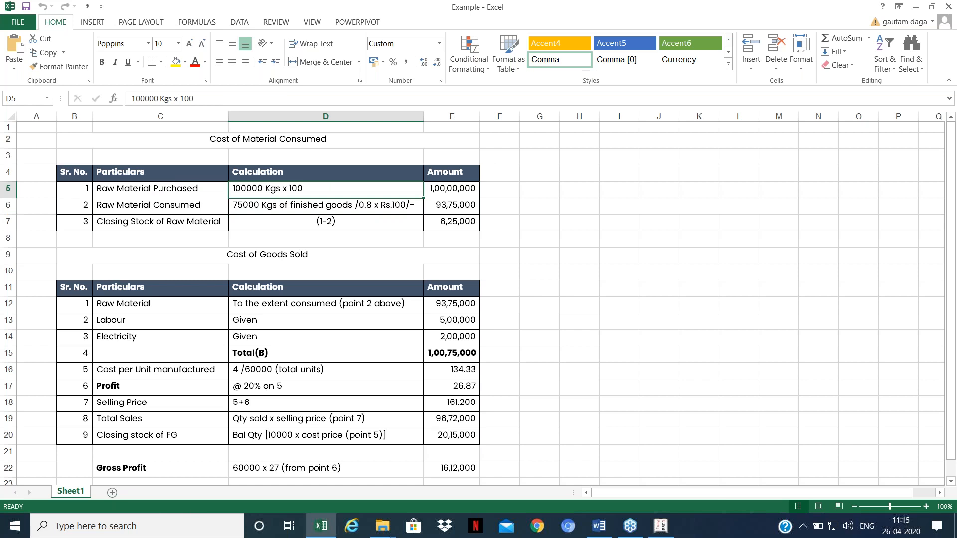
pyautogui.press('Right')
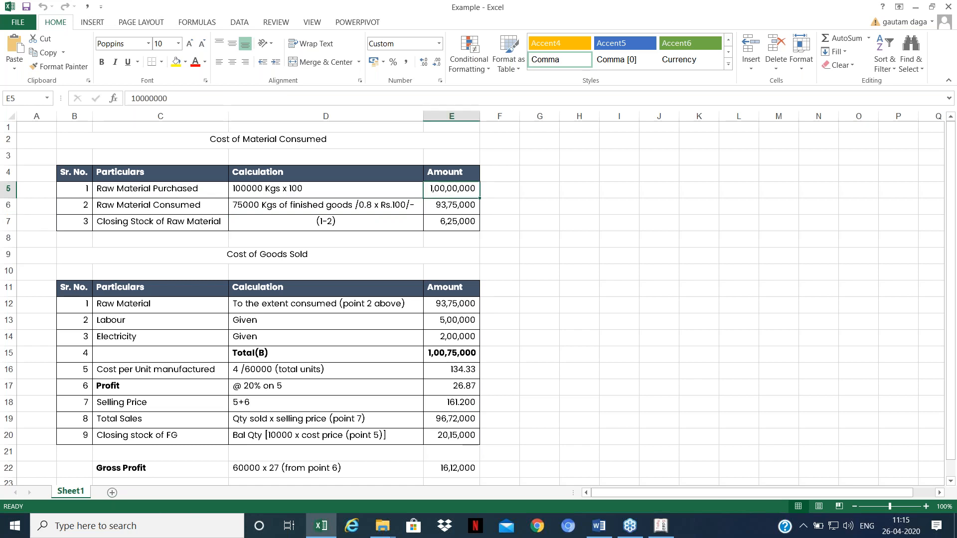
pyautogui.press('Left')
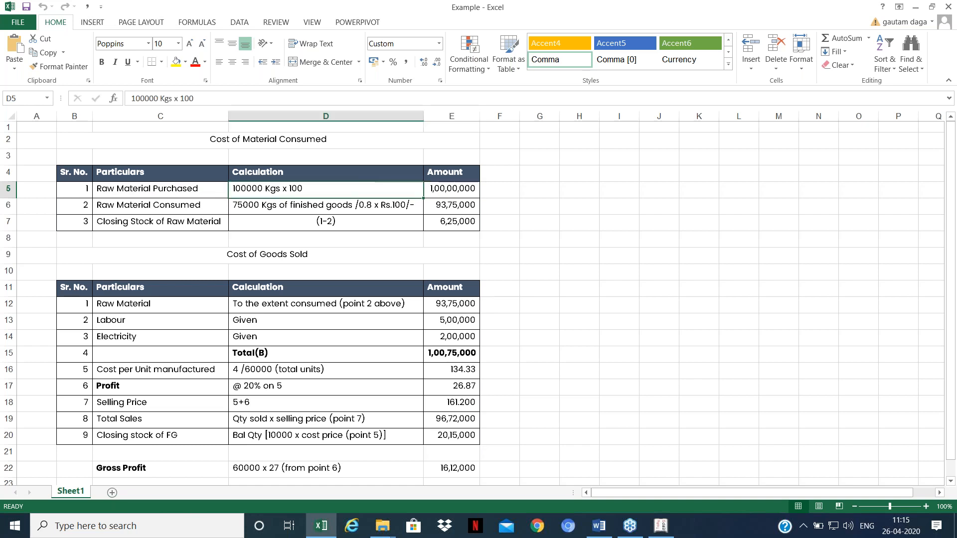
pyautogui.press('Down')
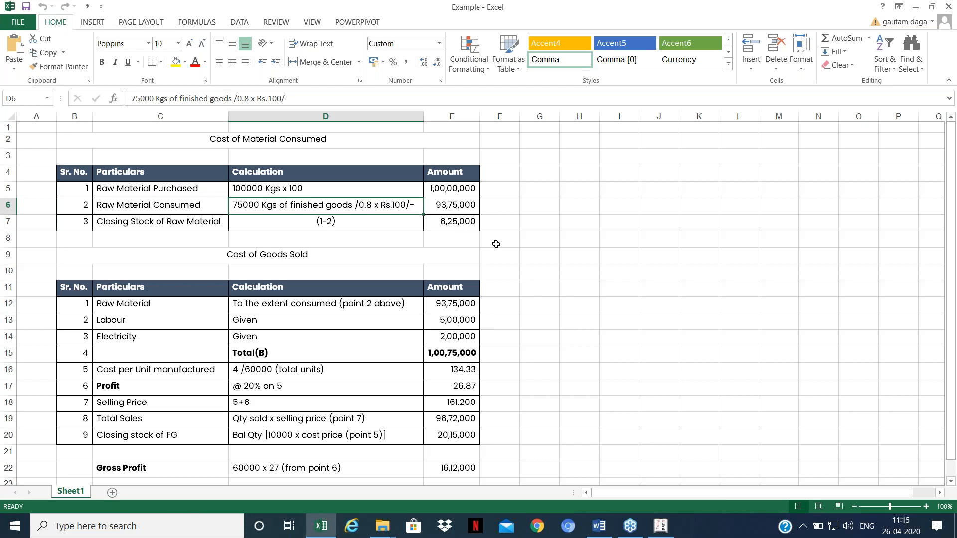
pyautogui.press('Down')
pyautogui.press('Down')
pyautogui.press('Down')
pyautogui.press('Down')
pyautogui.press('Down')
pyautogui.press('Down')
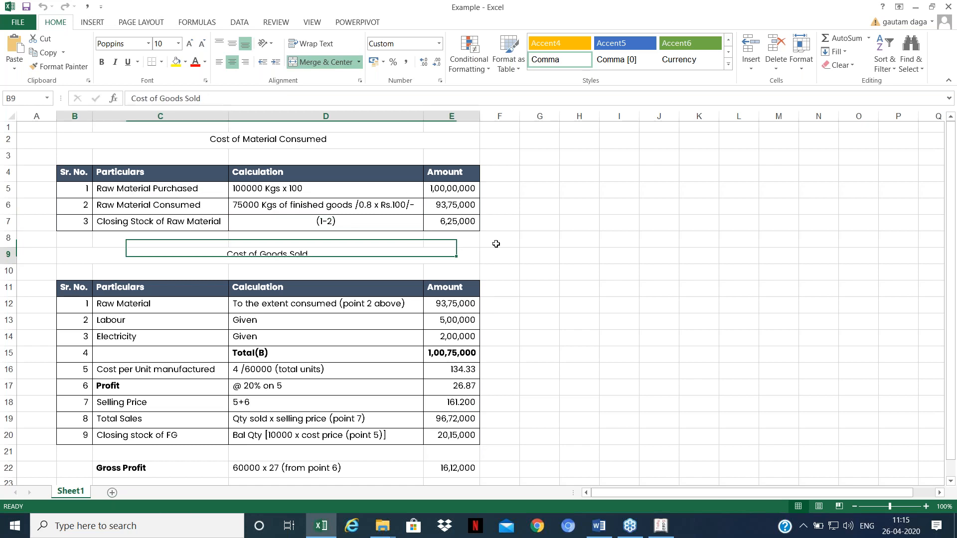
pyautogui.press('Down')
pyautogui.press('Down')
pyautogui.press('Down')
pyautogui.press('Down')
pyautogui.press('Down')
pyautogui.press('Down')
pyautogui.press('Down')
pyautogui.press('Down')
pyautogui.press('Down')
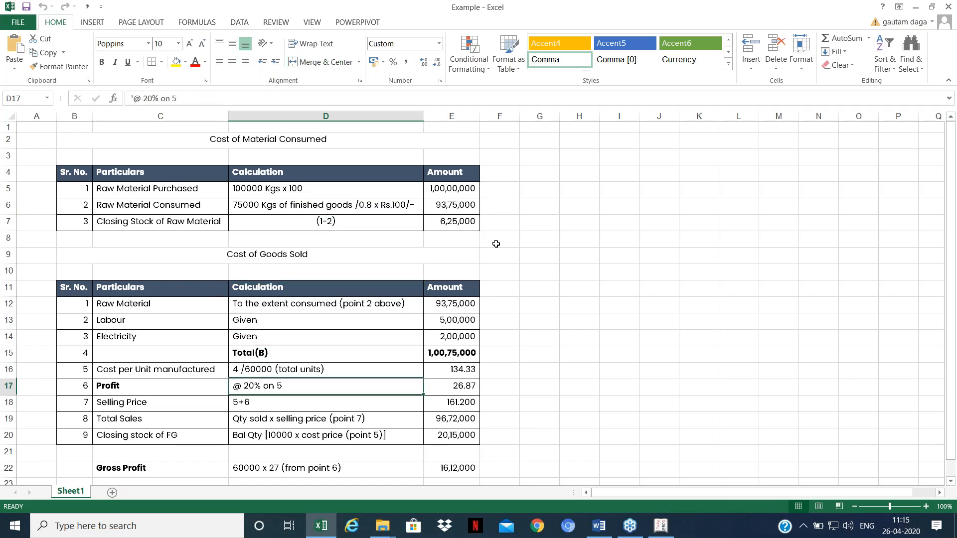
pyautogui.press('Down')
pyautogui.press('Down')
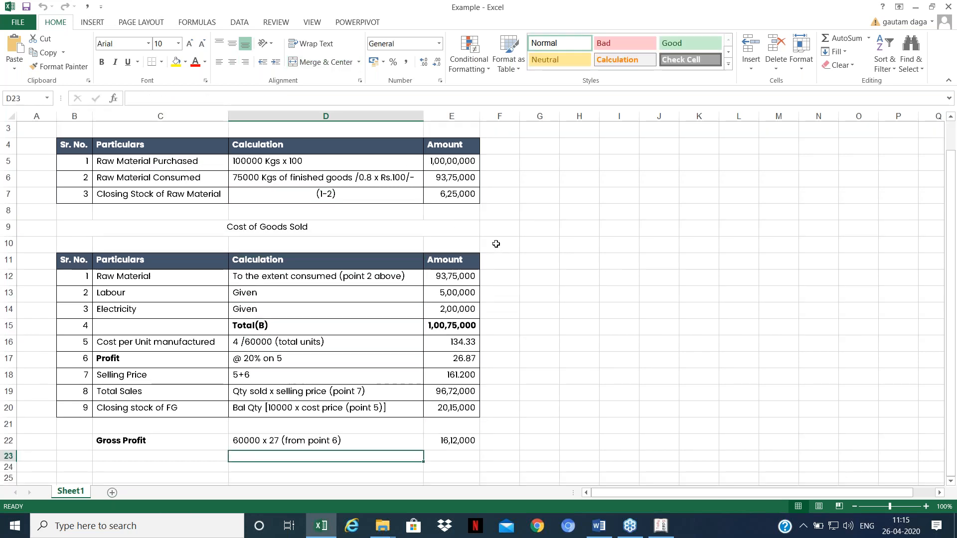
pyautogui.press('Up')
pyautogui.press('Up')
pyautogui.press('Up')
pyautogui.press('Up')
pyautogui.press('Up')
pyautogui.press('Up')
pyautogui.press('Up')
pyautogui.press('Up')
pyautogui.press('Up')
pyautogui.press('Up')
pyautogui.press('Up')
pyautogui.press('Up')
pyautogui.press('Right')
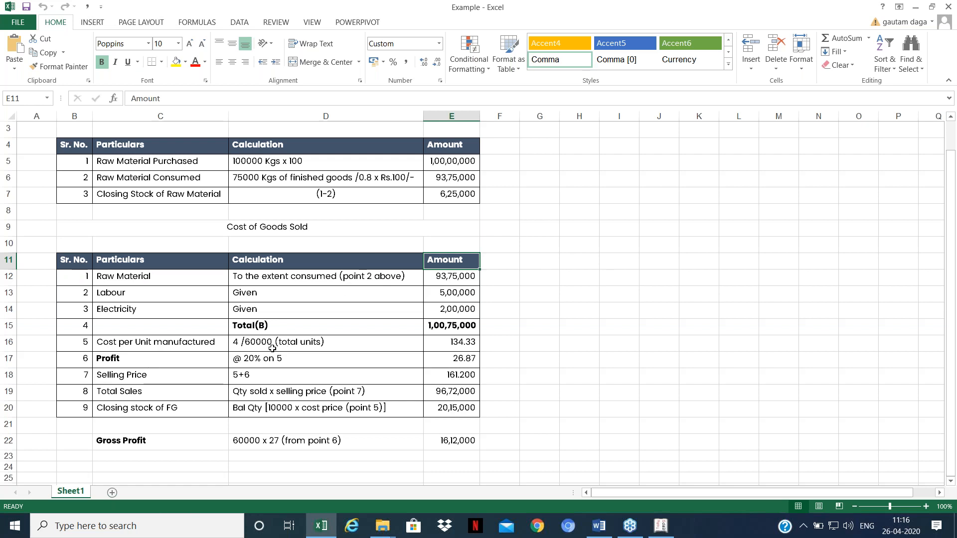
pyautogui.click(456, 330)
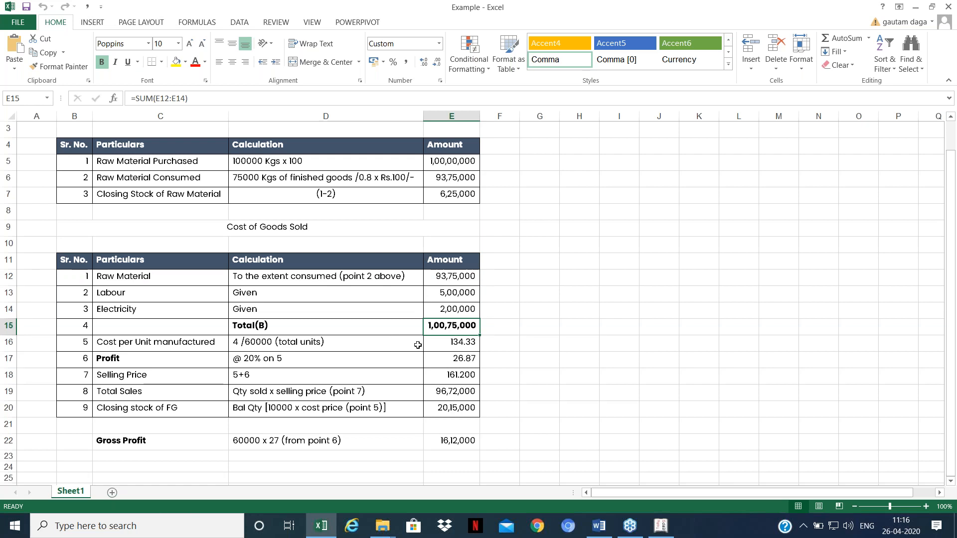
pyautogui.click(442, 347)
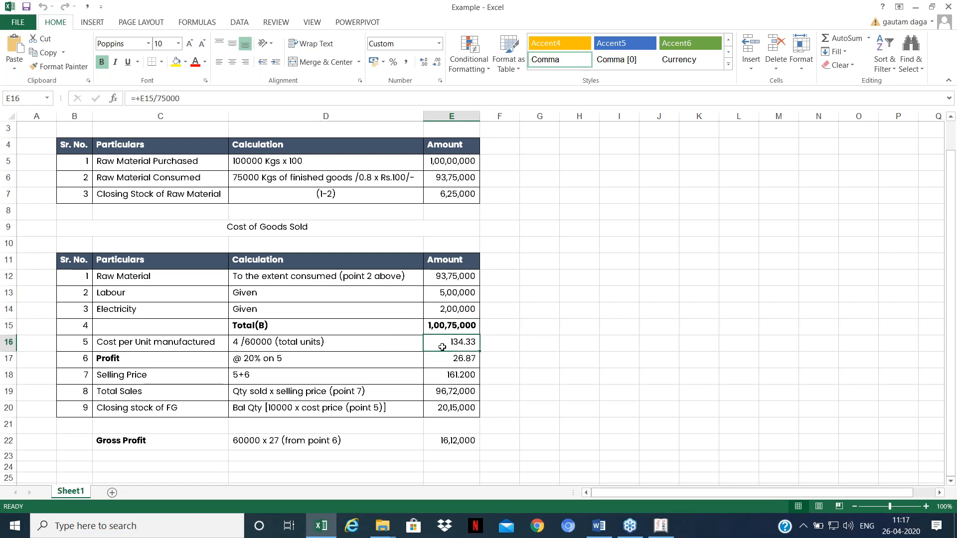
pyautogui.click(260, 345)
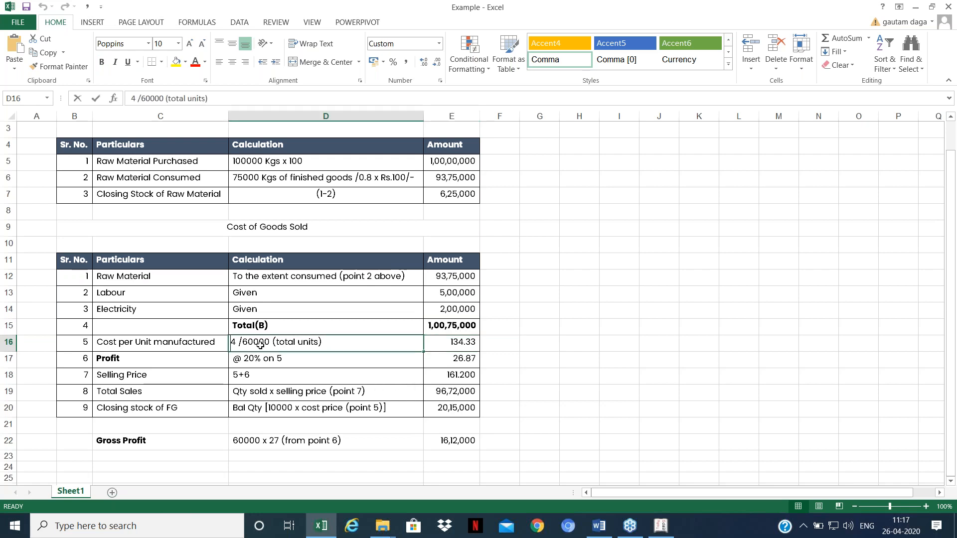
pyautogui.press('F2')
pyautogui.moveTo(243, 343); pyautogui.dragTo(253, 343)
pyautogui.write('75')
pyautogui.hotkey('ctrl', 'Return')
pyautogui.press('Down')
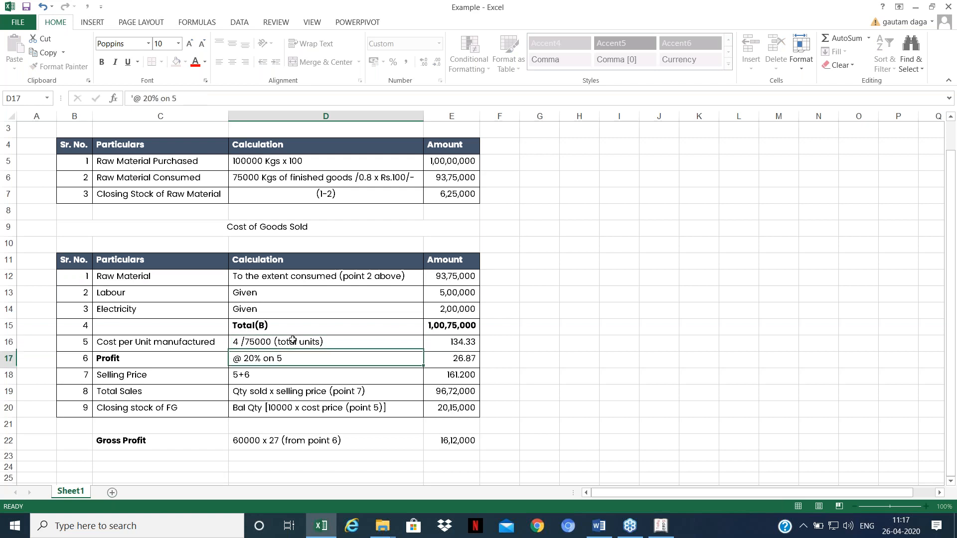
pyautogui.click(459, 343)
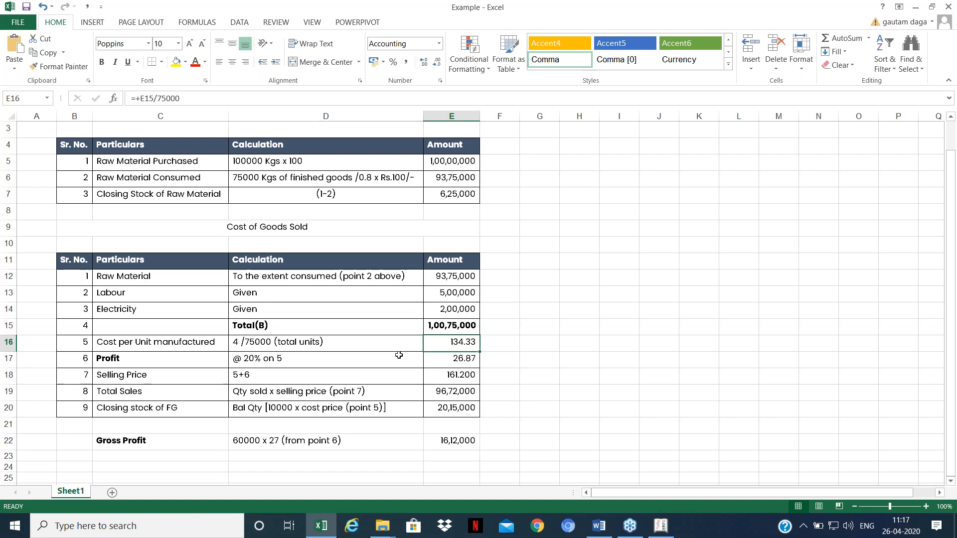
pyautogui.click(429, 356)
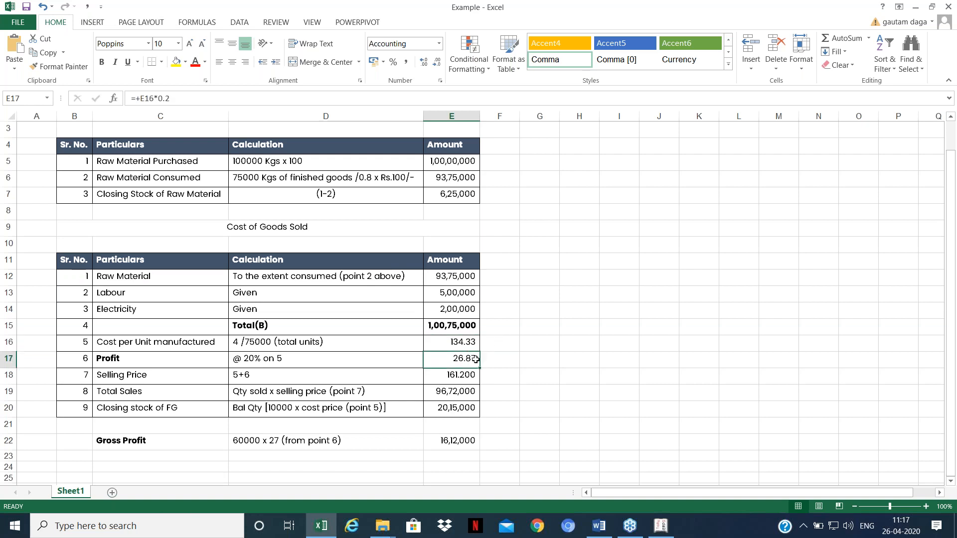
pyautogui.click(456, 379)
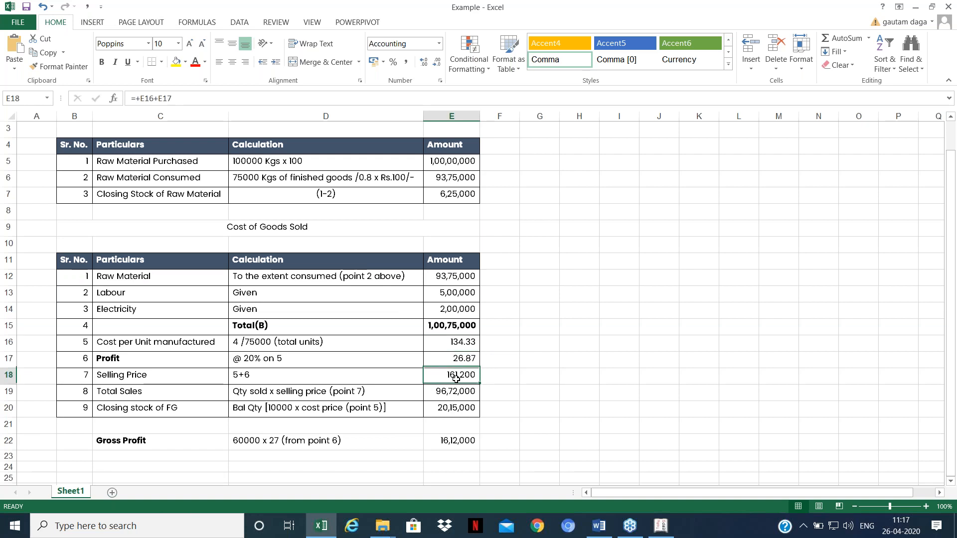
pyautogui.click(436, 395)
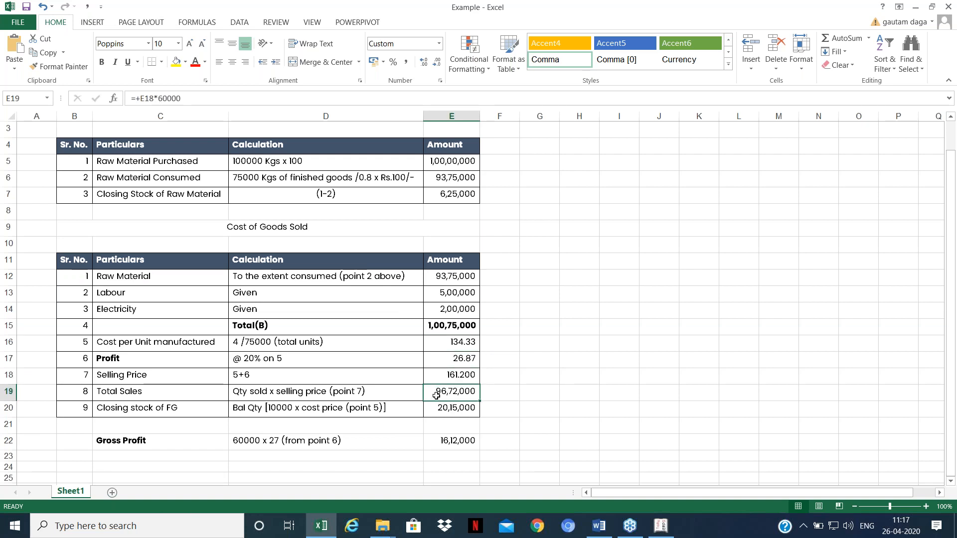
pyautogui.click(437, 408)
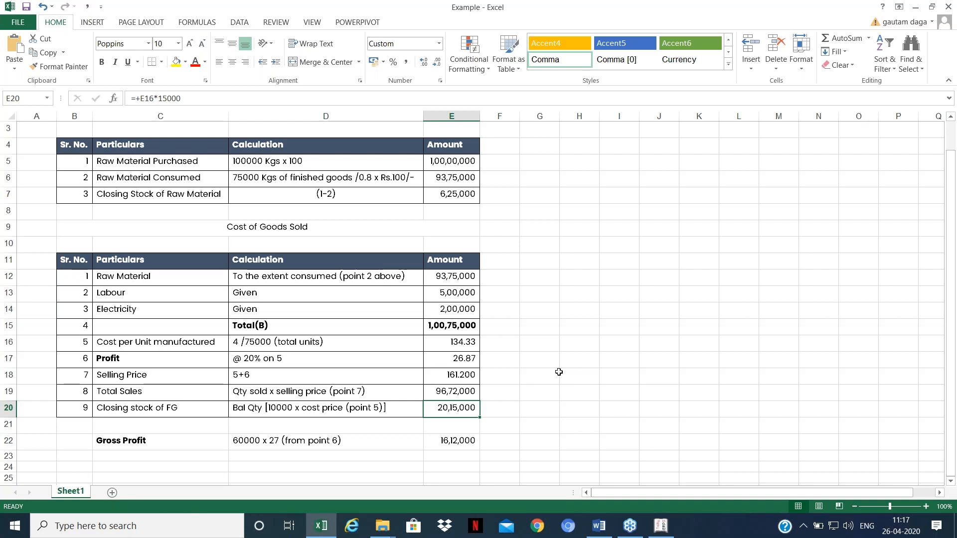
# Step: Bring Tally forward and list the existing stock items under Inventory Info > Stock Items
pyautogui.click(661, 526)
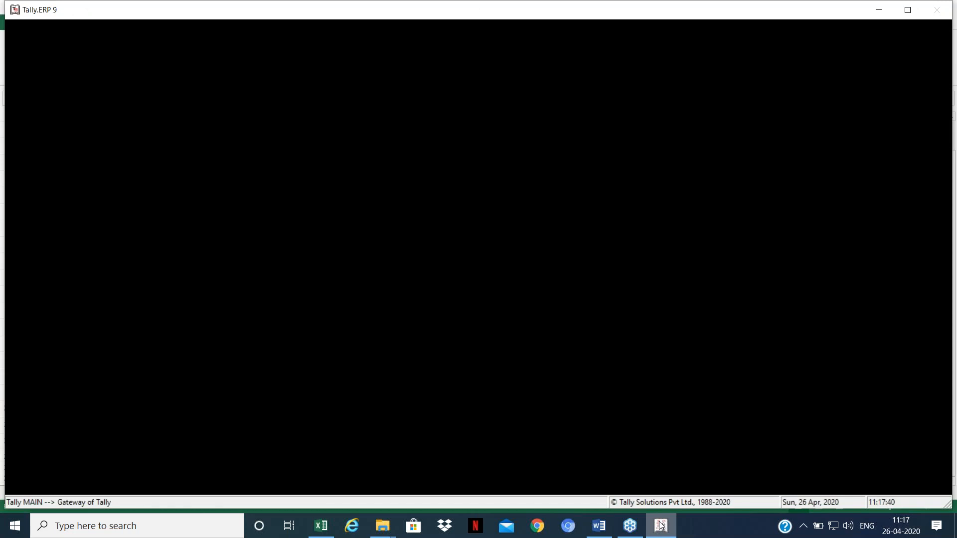
pyautogui.press('Up')
pyautogui.press('Up')
pyautogui.press('Up')
pyautogui.press('Up')
pyautogui.press('Up')
pyautogui.press('Up')
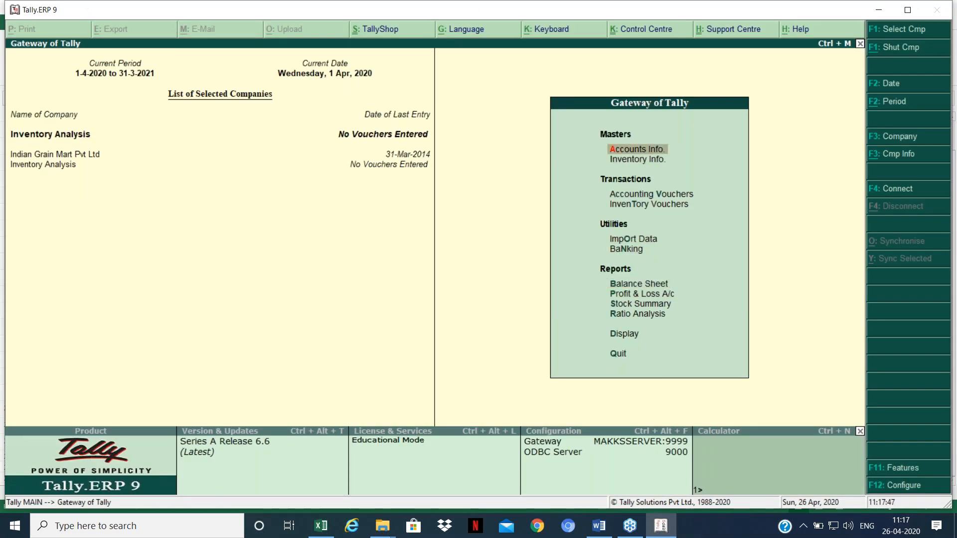
pyautogui.press('Down')
pyautogui.press('Down')
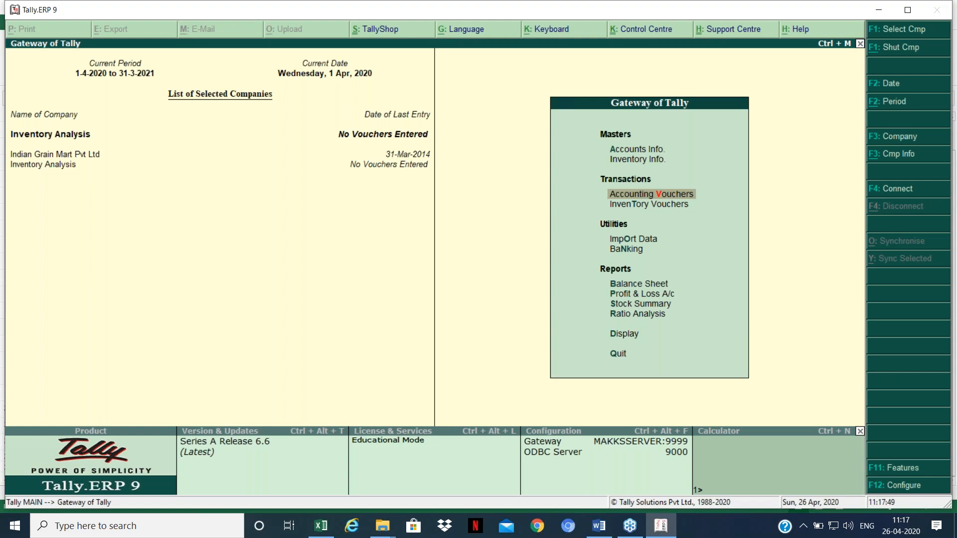
pyautogui.press('Up')
pyautogui.press('Up')
pyautogui.press('Down')
pyautogui.press('Down')
pyautogui.press('Down')
pyautogui.press('Down')
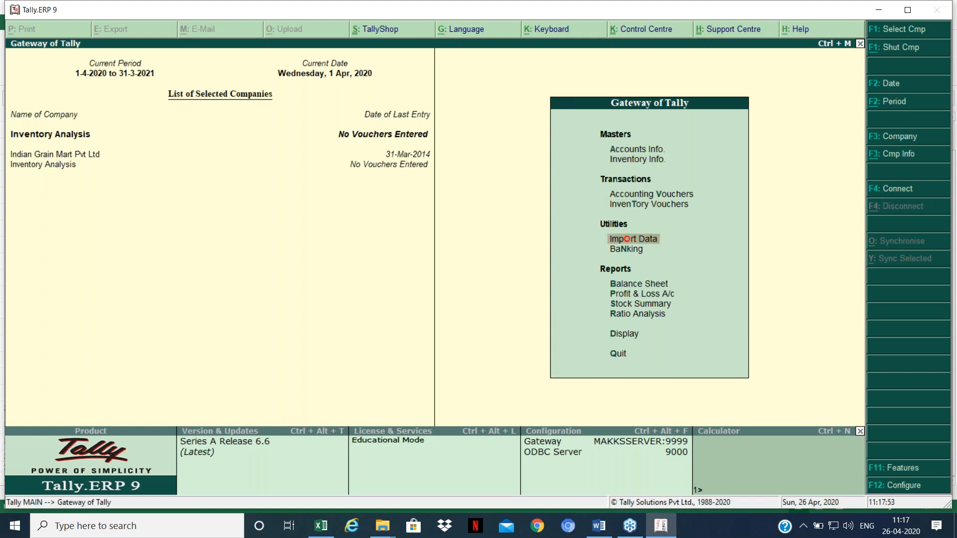
pyautogui.press('Down')
pyautogui.press('Up')
pyautogui.press('Up')
pyautogui.press('Up')
pyautogui.press('Up')
pyautogui.press('Up')
pyautogui.press('Down')
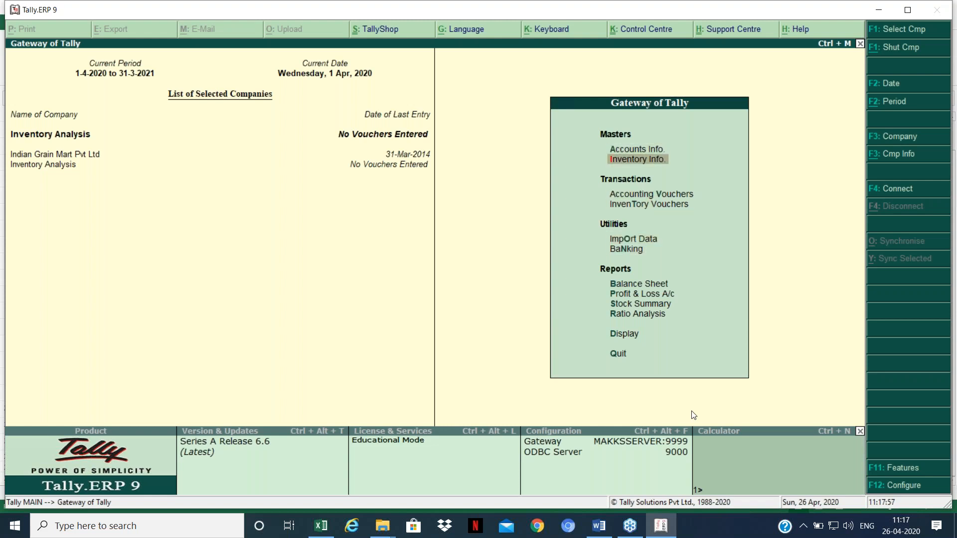
pyautogui.press('Return')
pyautogui.press('Down')
pyautogui.press('Down')
pyautogui.press('Return')
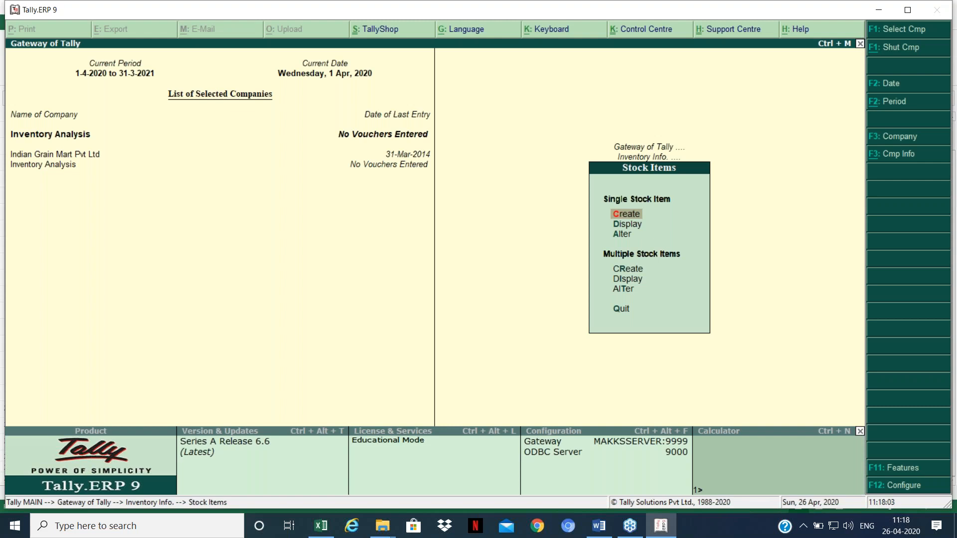
pyautogui.press('Return')
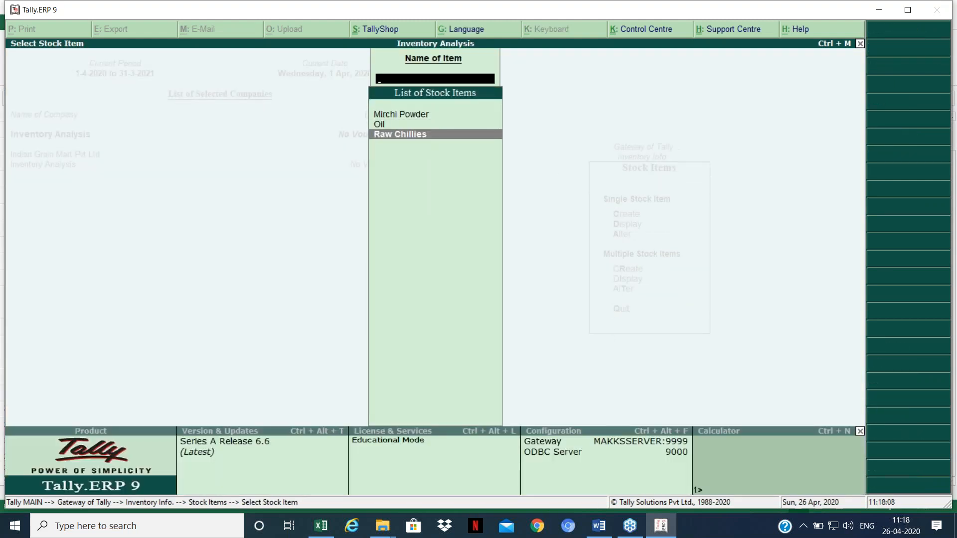
# Step: Close the stock item list and return to the Gateway of Tally
pyautogui.press('Escape')
pyautogui.press('Escape')
pyautogui.press('Down')
pyautogui.press('Down')
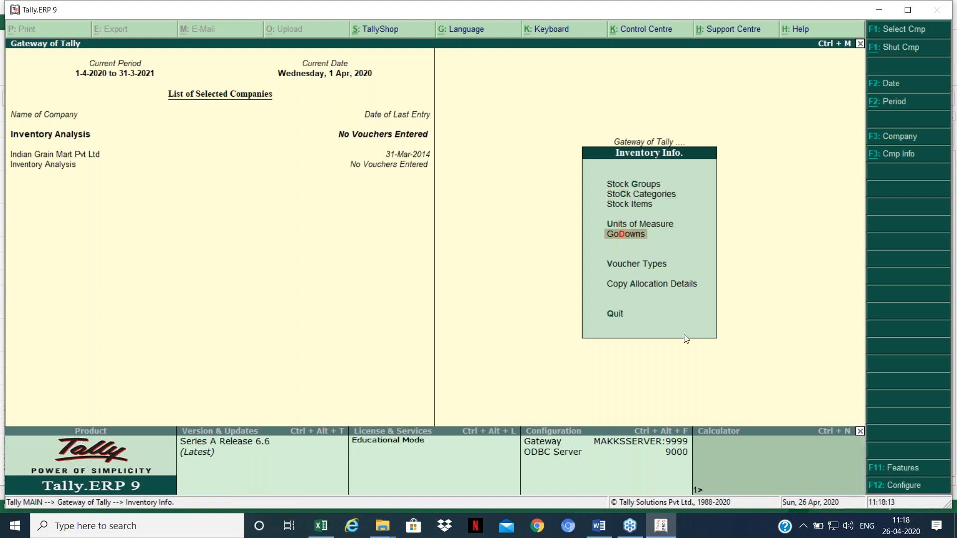
pyautogui.press('Escape')
pyautogui.press('Up')
pyautogui.press('Down')
pyautogui.press('Down')
pyautogui.press('Down')
# Step: Start a Purchase voucher with Cash as party and Raw Chillies as the item
pyautogui.press('Up')
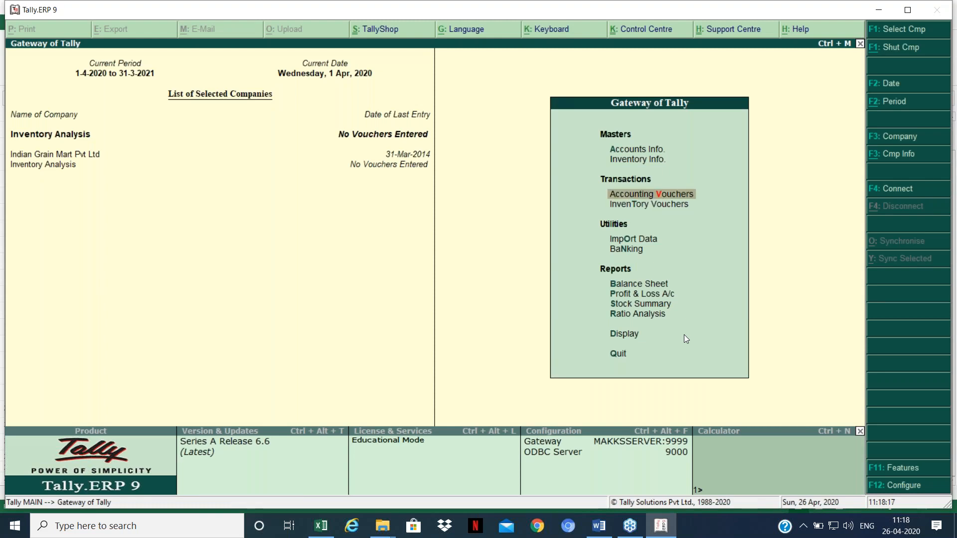
pyautogui.press('Return')
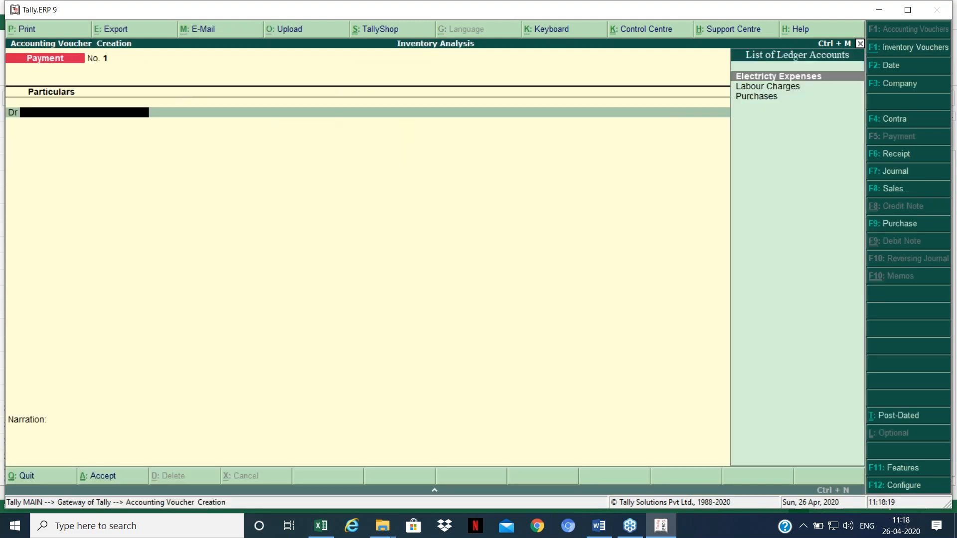
pyautogui.press('F8')
pyautogui.press('F9')
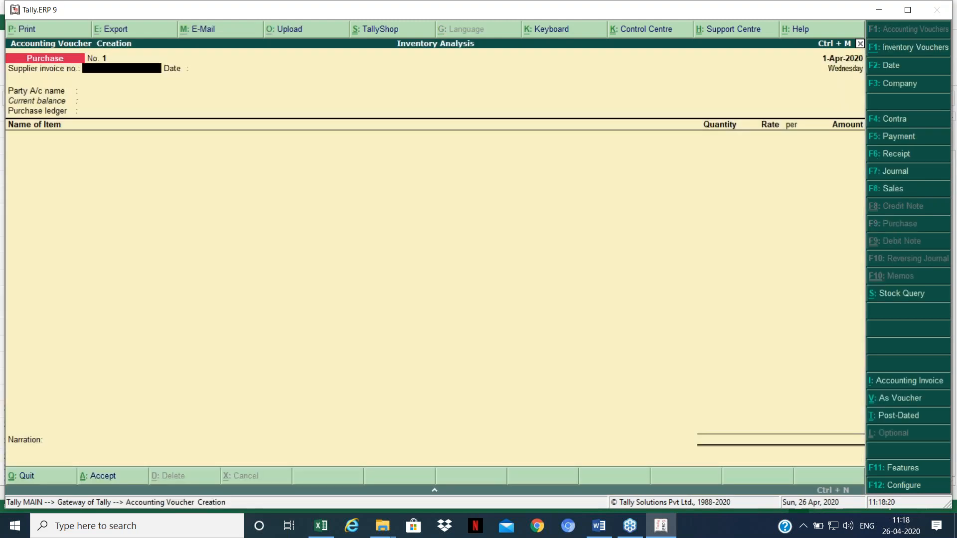
pyautogui.press('Return')
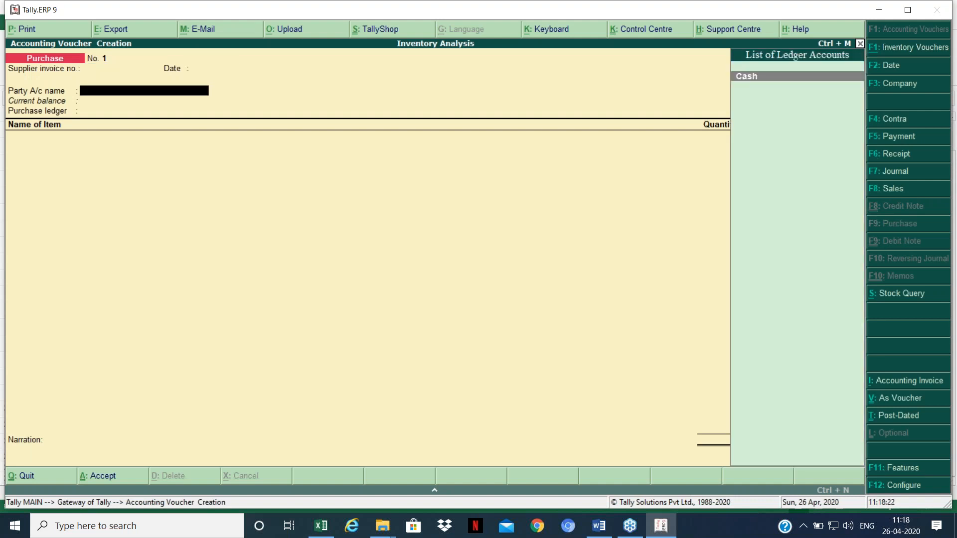
pyautogui.press('Return')
pyautogui.press('Return')
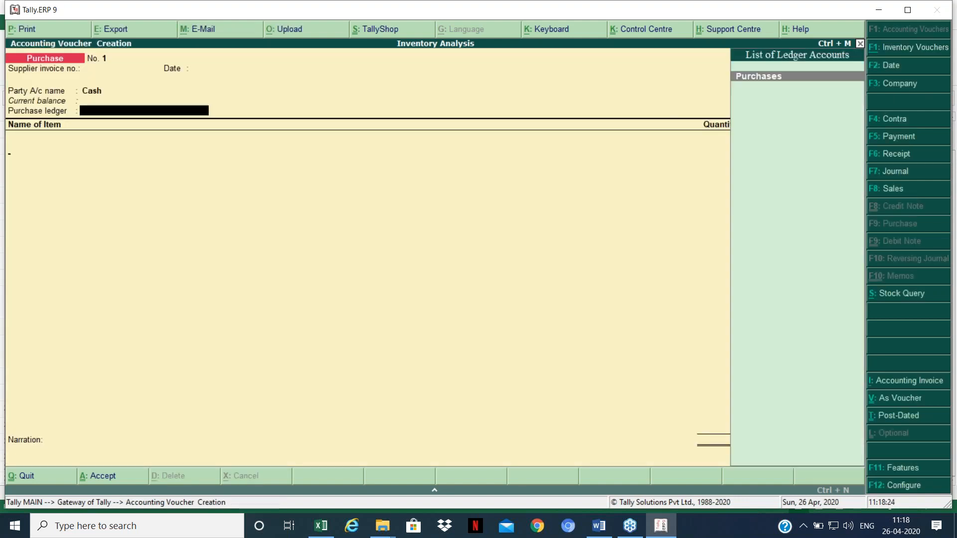
pyautogui.press('Return')
pyautogui.write('Ra')
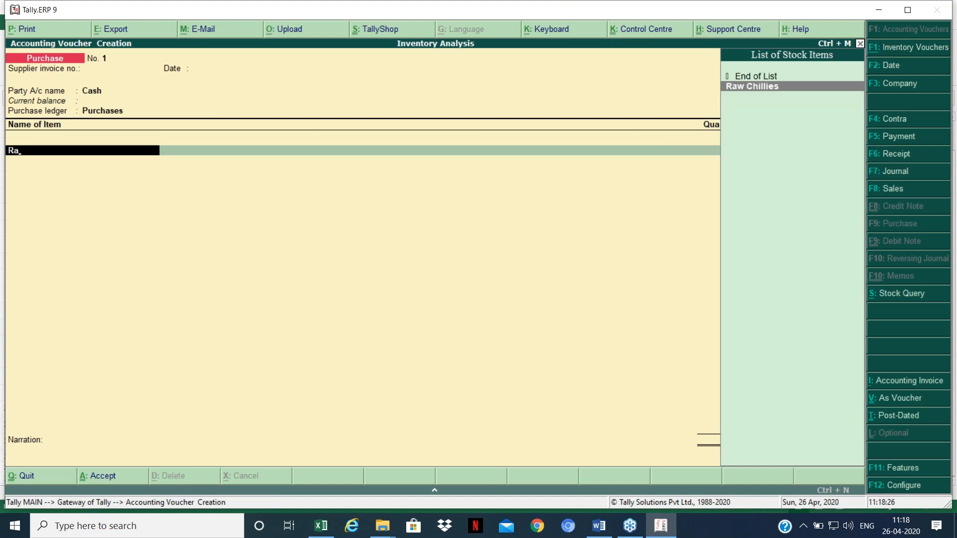
pyautogui.press('Return')
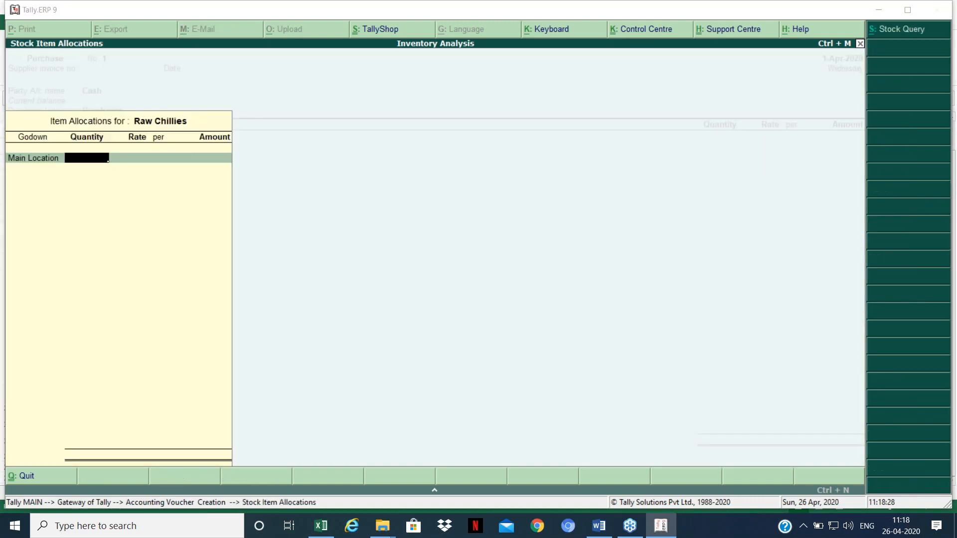
# Step: Enter 1,00,000 Kgs at 100 per Kg and save the purchase voucher
pyautogui.hotkey('alt', 'Tab')
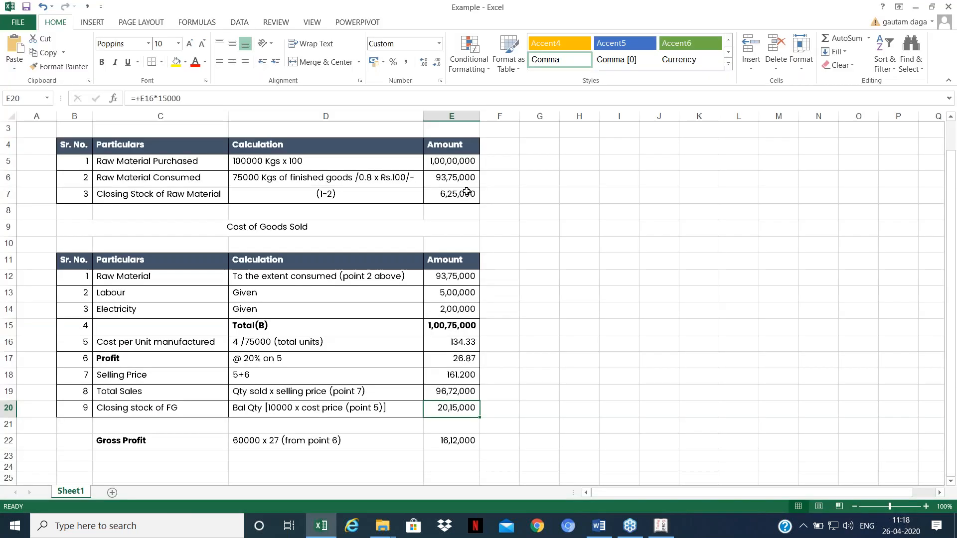
pyautogui.hotkey('alt', 'Tab')
pyautogui.write('100000')
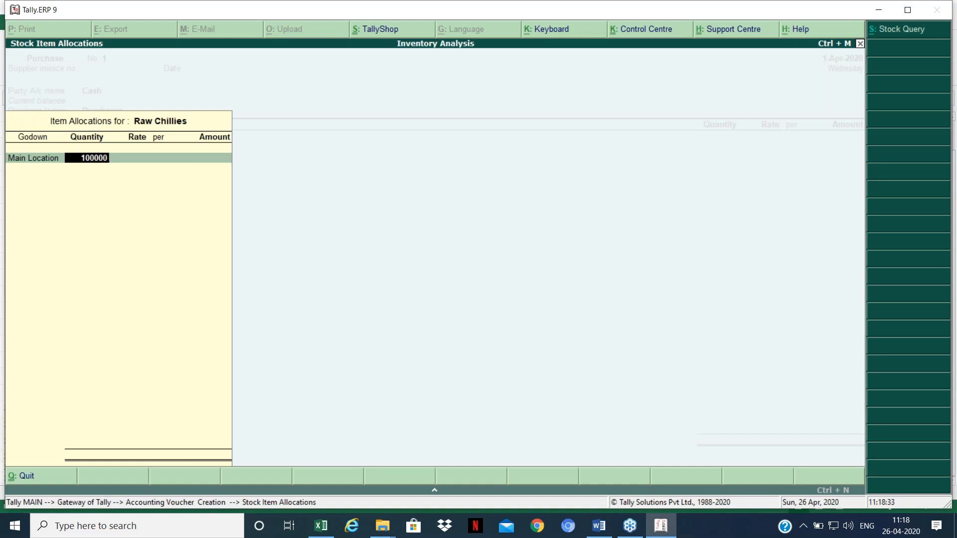
pyautogui.press('Return')
pyautogui.write('100')
pyautogui.press('Return')
pyautogui.press('Return')
pyautogui.press('Return')
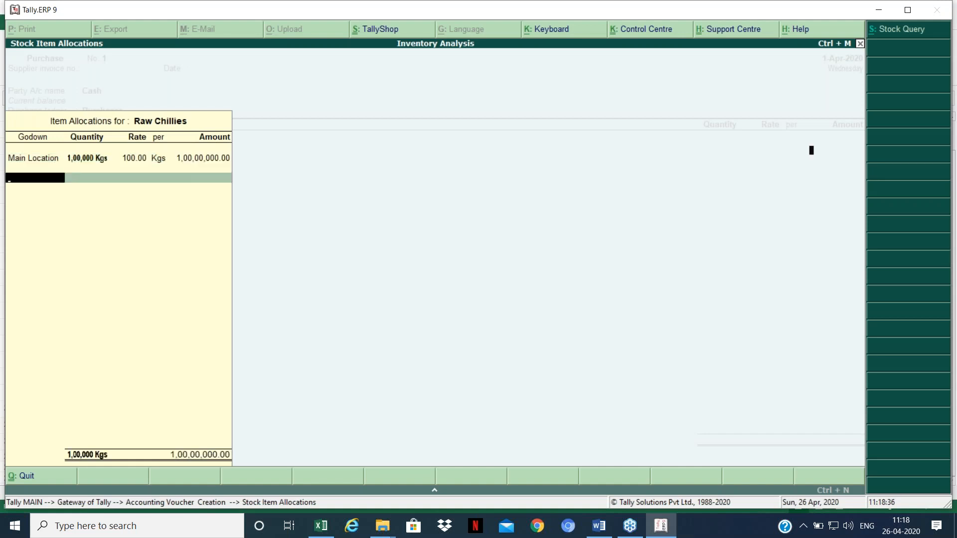
pyautogui.press('Return')
pyautogui.press('Return')
pyautogui.press('Return')
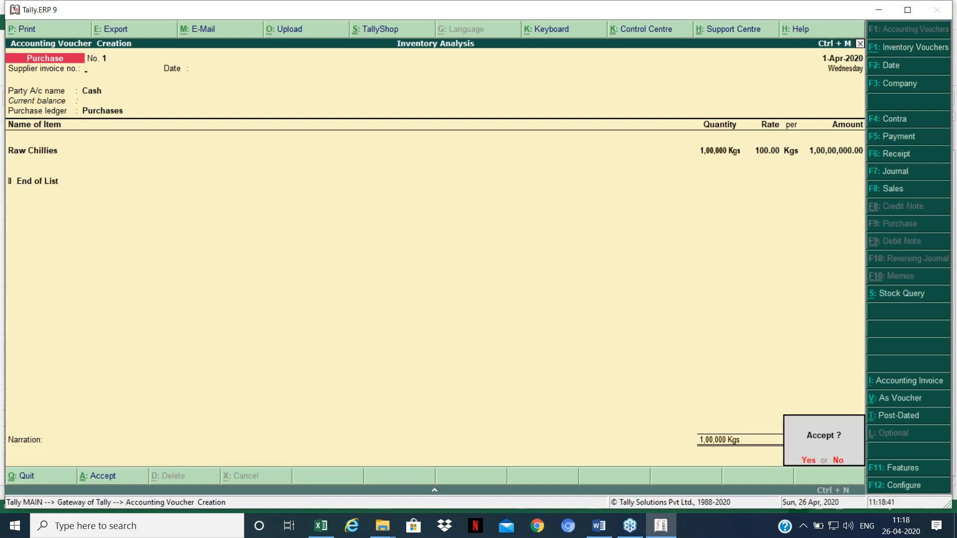
pyautogui.press('Return')
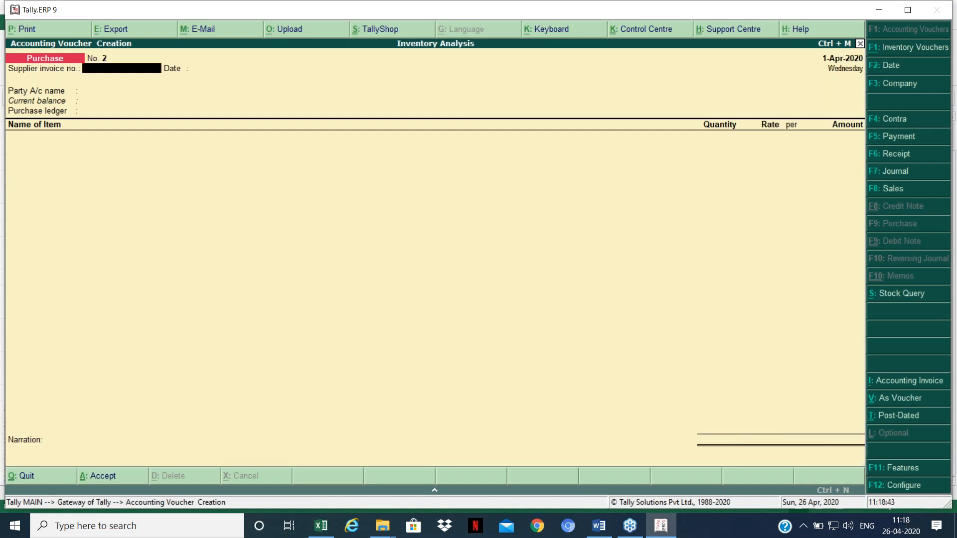
# Step: Switch to a Payment voucher and debit Electricty Expenses 2,00,000
pyautogui.press('F5')
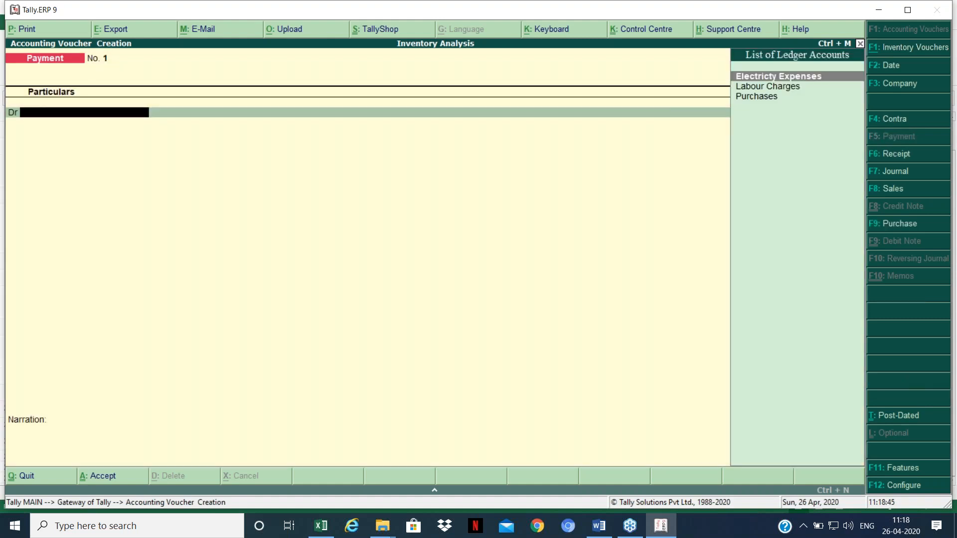
pyautogui.hotkey('alt', 'Tab')
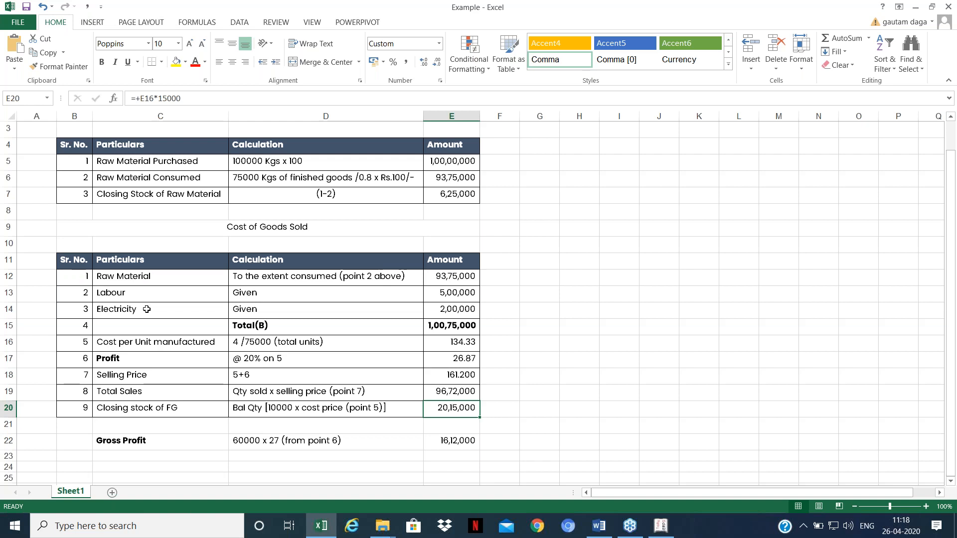
pyautogui.hotkey('alt', 'Tab')
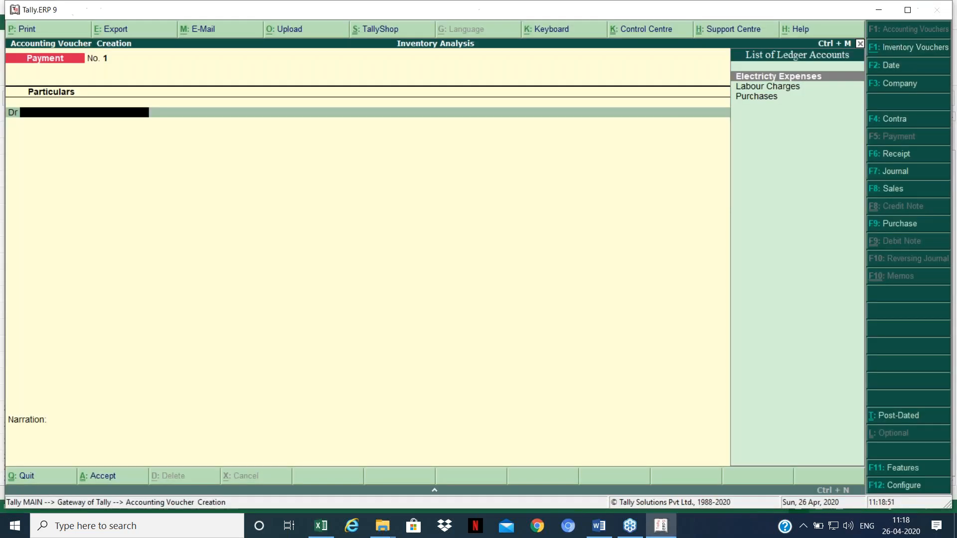
pyautogui.press('Return')
pyautogui.write('50000')
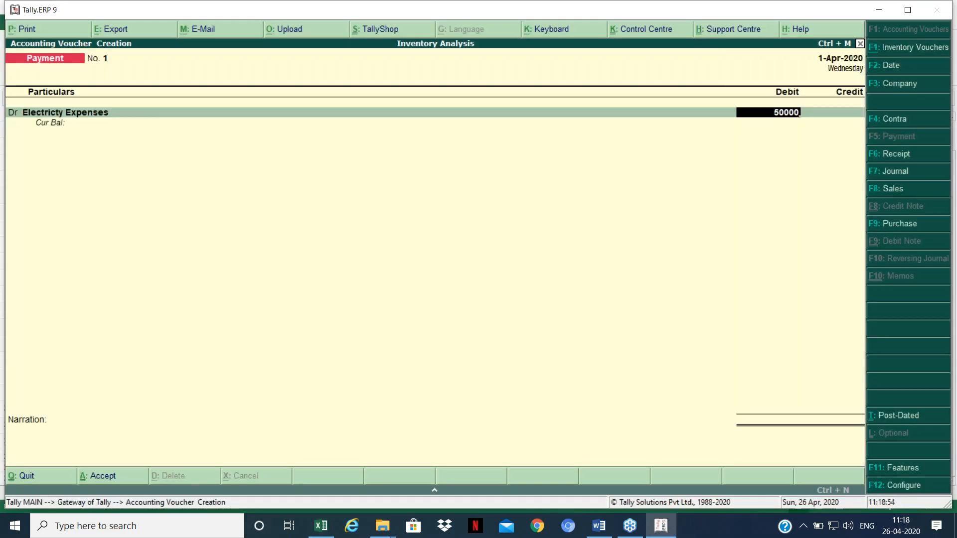
pyautogui.press('Return')
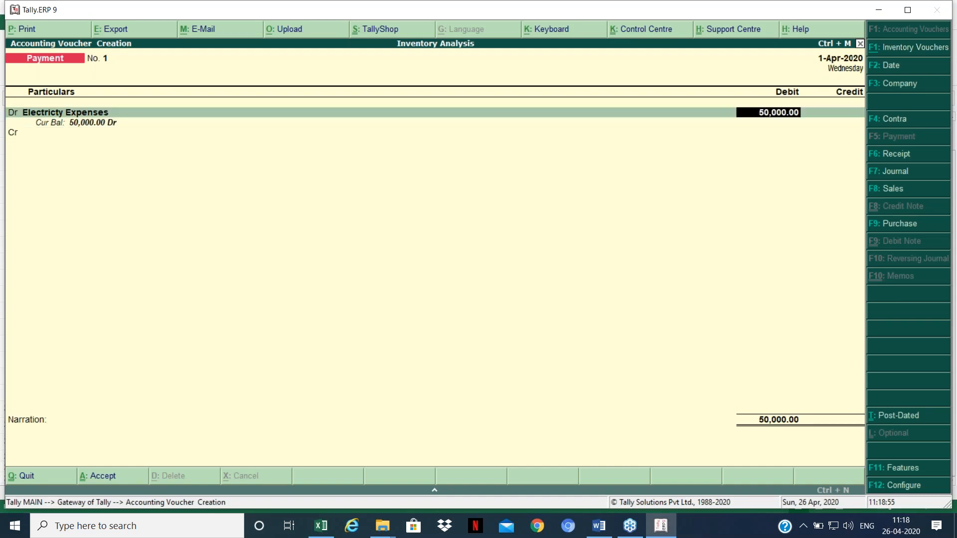
pyautogui.write('500000')
pyautogui.press('BackSpace')
pyautogui.press('BackSpace')
pyautogui.press('BackSpace')
pyautogui.press('BackSpace')
pyautogui.press('BackSpace')
pyautogui.press('BackSpace')
pyautogui.write('200000')
pyautogui.press('Return')
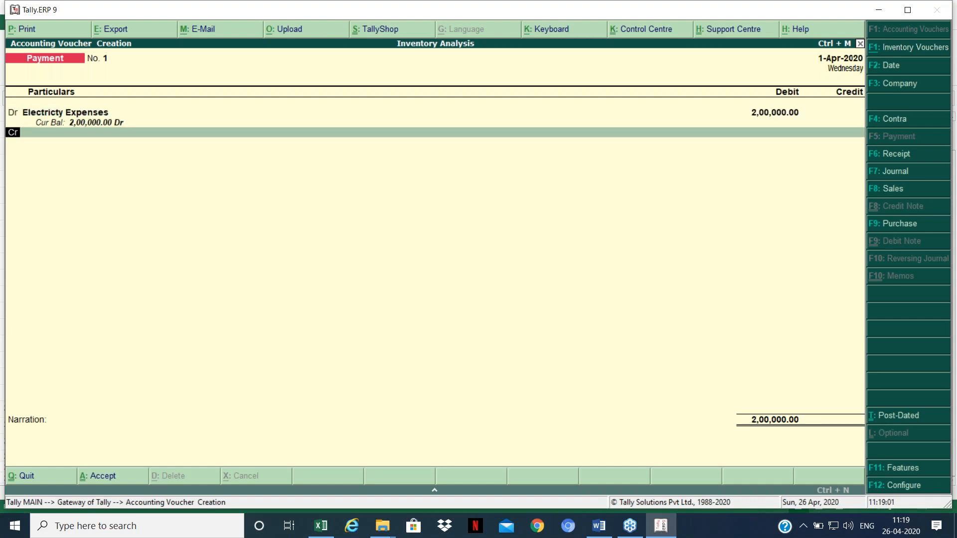
# Step: Debit Labour Charges 5,00,000, credit Cash 7,00,000 and save the voucher
pyautogui.press('Return')
pyautogui.press('Down')
pyautogui.press('Down')
pyautogui.press('Return')
pyautogui.press('BackSpace')
pyautogui.press('BackSpace')
pyautogui.write('d')
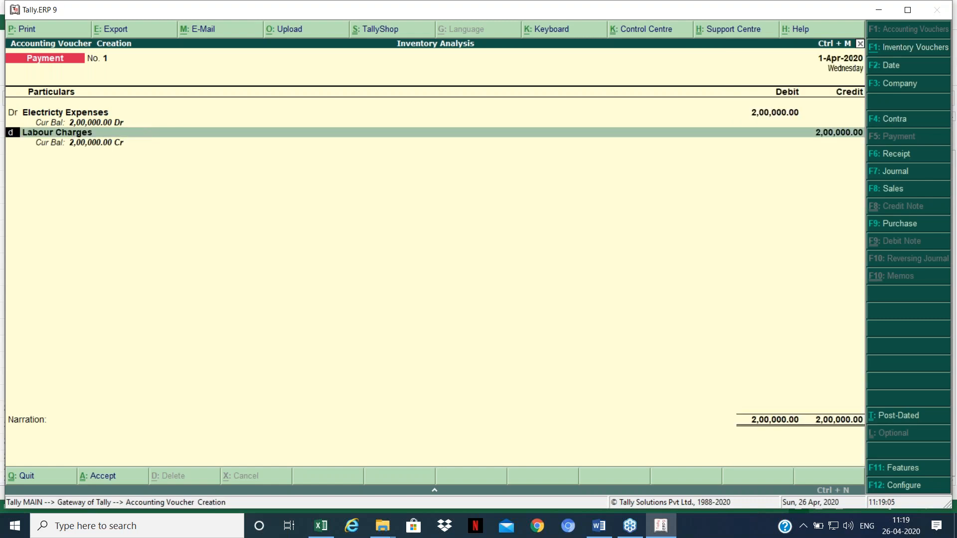
pyautogui.press('Return')
pyautogui.press('Return')
pyautogui.write('500000')
pyautogui.press('Return')
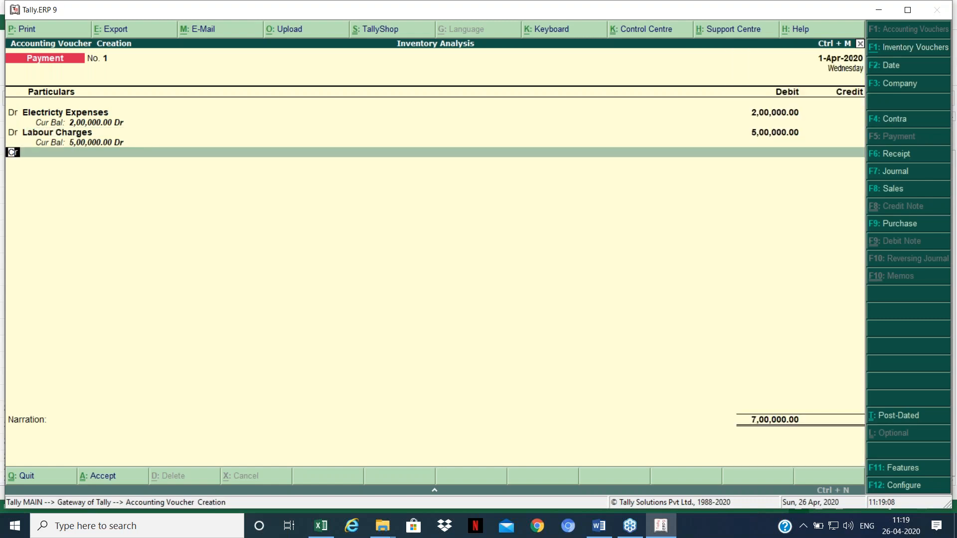
pyautogui.press('Return')
pyautogui.press('Return')
pyautogui.press('Return')
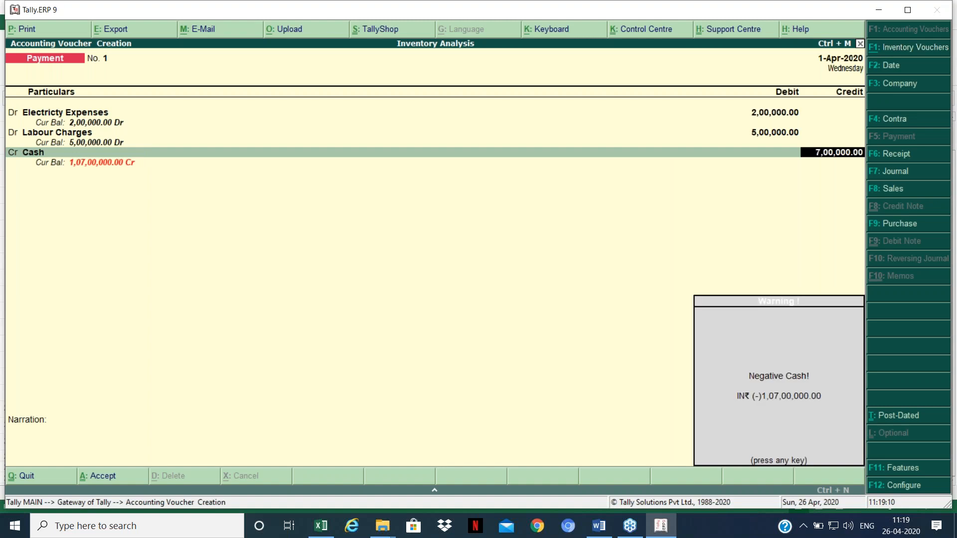
pyautogui.press('Return')
pyautogui.press('Return')
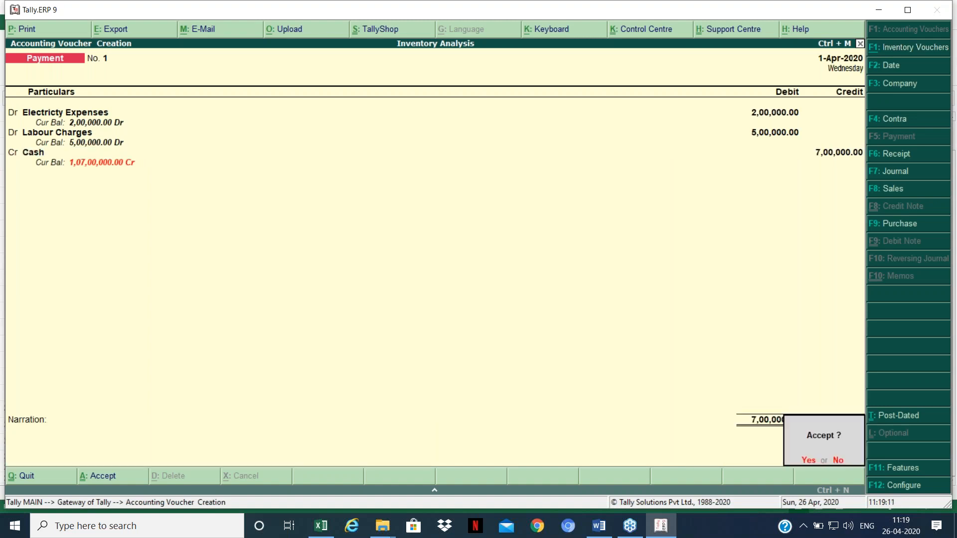
pyautogui.press('Return')
# Step: Leave the payment voucher screen and switch to the Excel workbook
pyautogui.press('Escape')
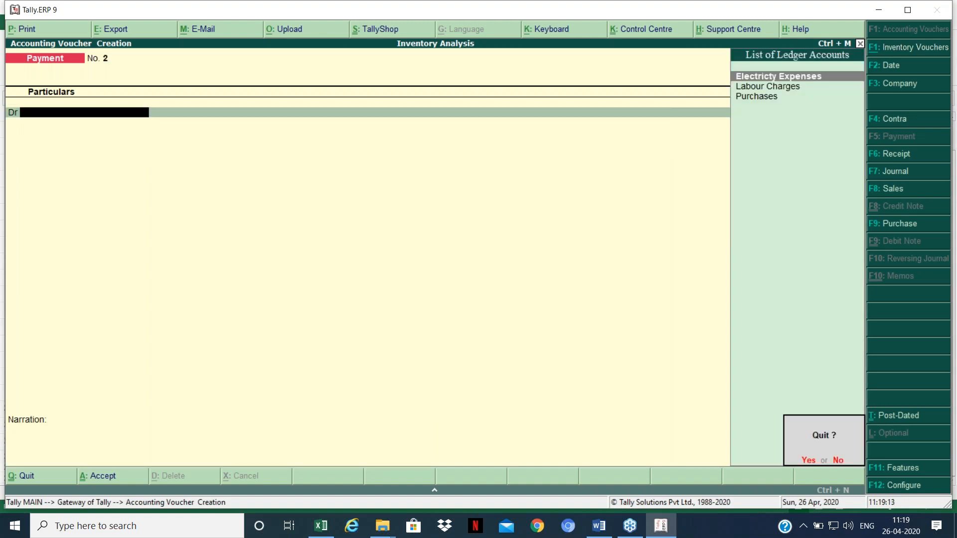
pyautogui.press('Return')
pyautogui.hotkey('alt', 'Tab')
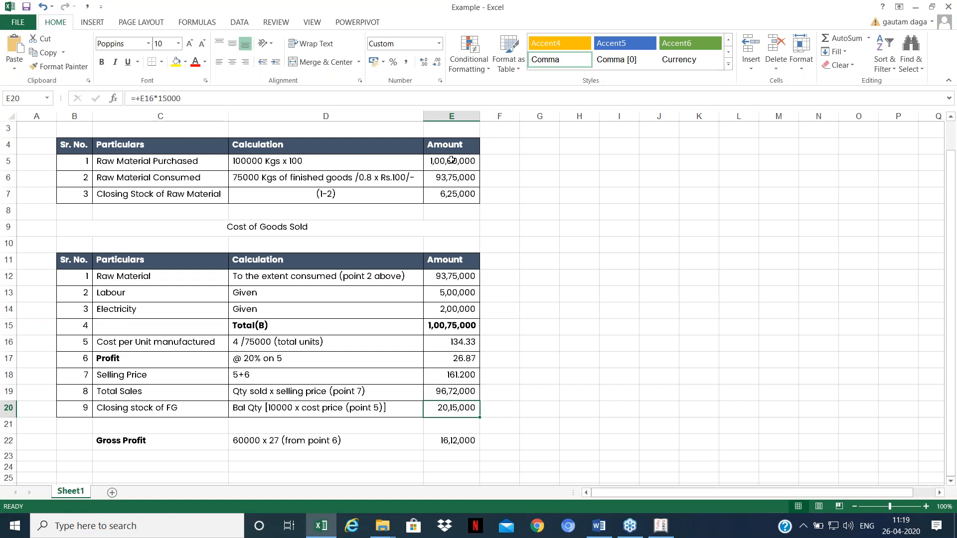
# Step: Check E5, labour 5,00,000 in E13 and electricity 2,00,000 in E14, then return to Tally
pyautogui.click(451, 160)
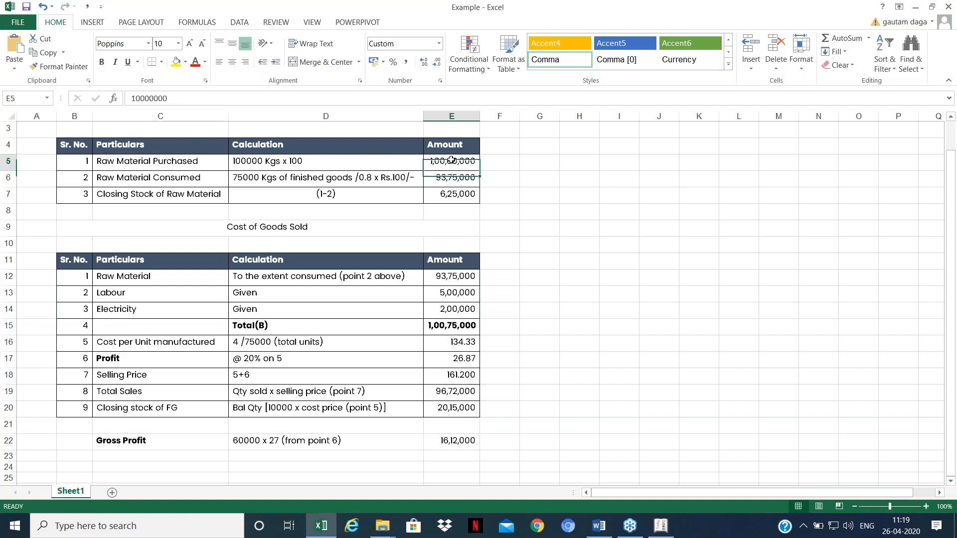
pyautogui.click(469, 296)
pyautogui.click(458, 316)
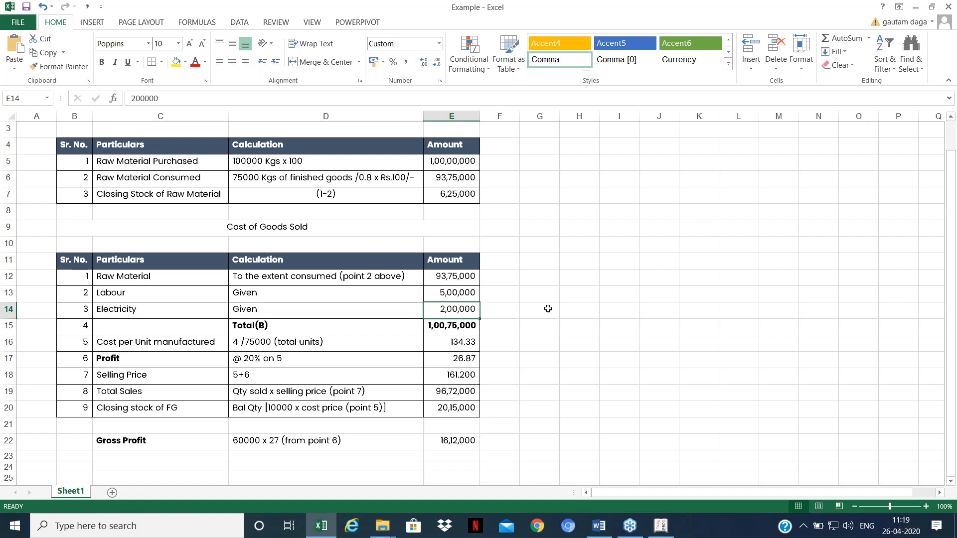
pyautogui.press('Up')
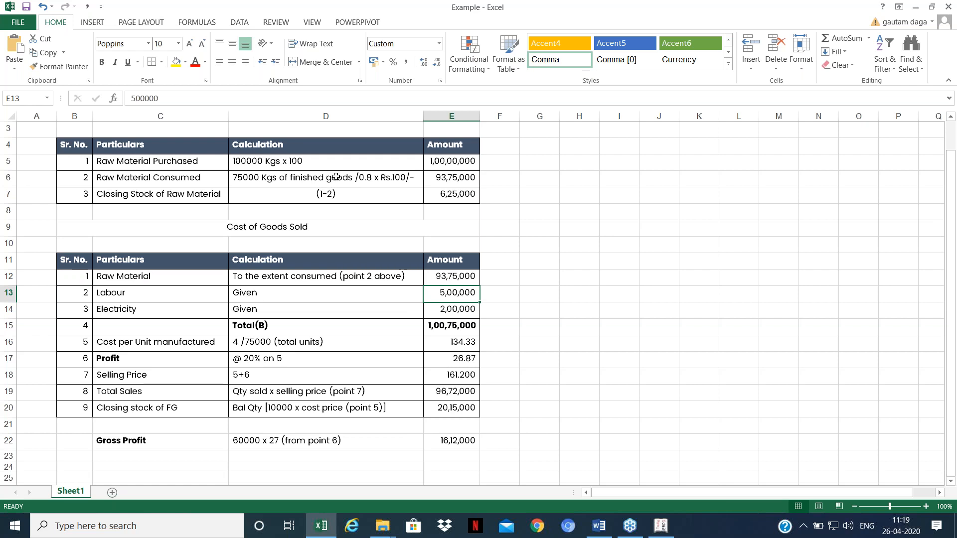
pyautogui.hotkey('alt', 'Tab')
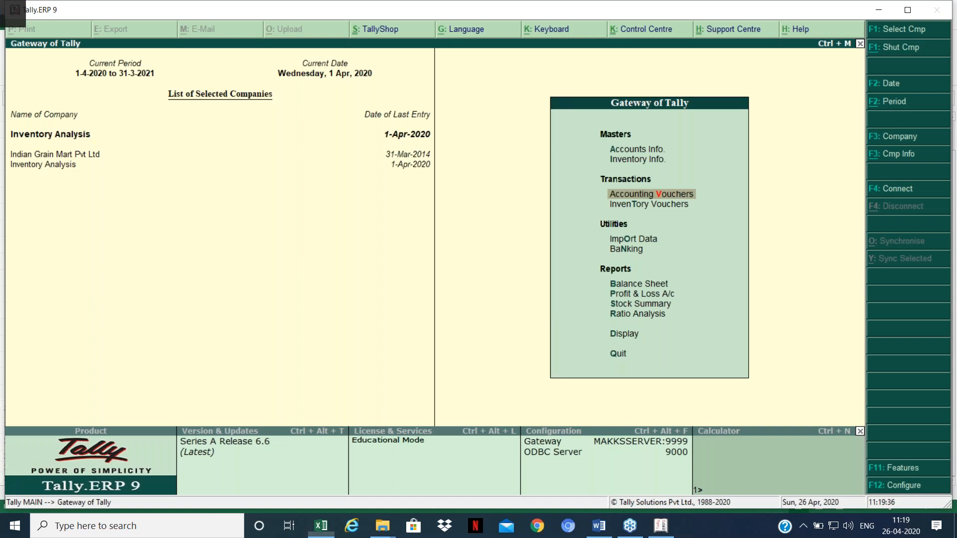
# Step: Display Mirchi Powder's stock item details via Inventory Info > Stock Items > Display
pyautogui.press('Up')
pyautogui.press('Down')
pyautogui.press('Up')
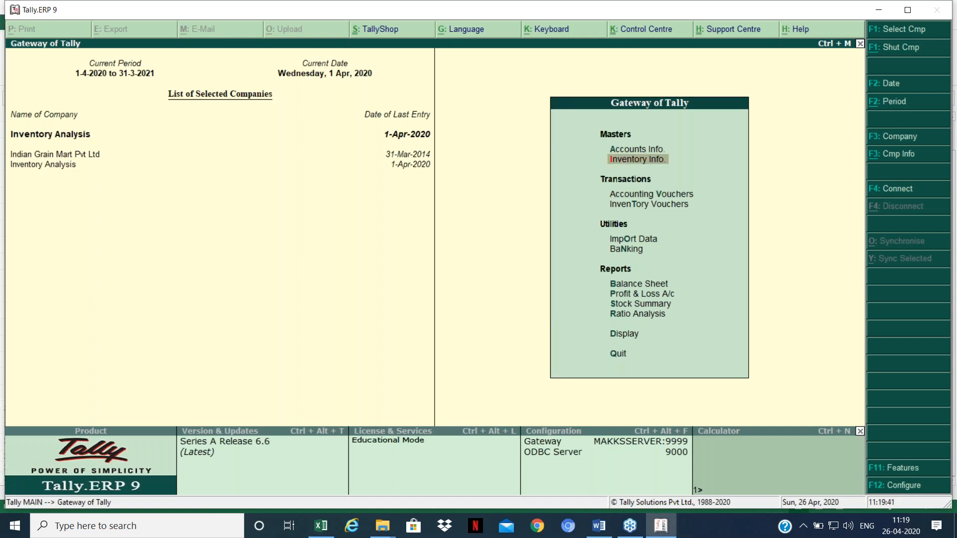
pyautogui.press('Return')
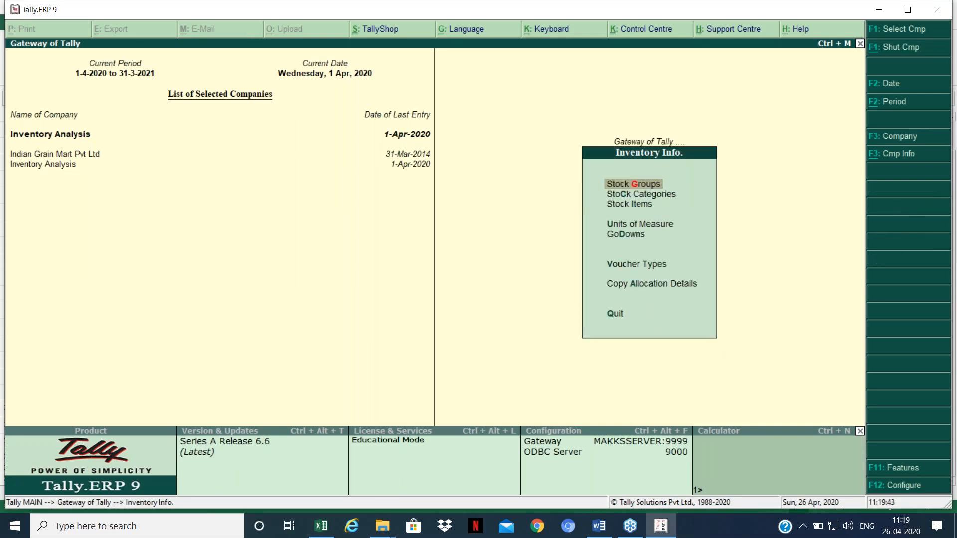
pyautogui.press('Down')
pyautogui.press('Down')
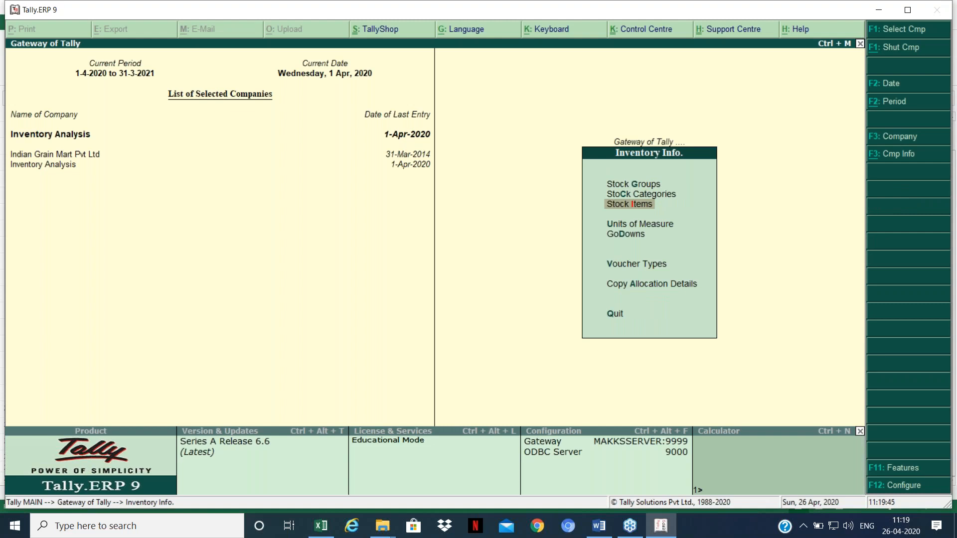
pyautogui.press('Return')
pyautogui.press('Down')
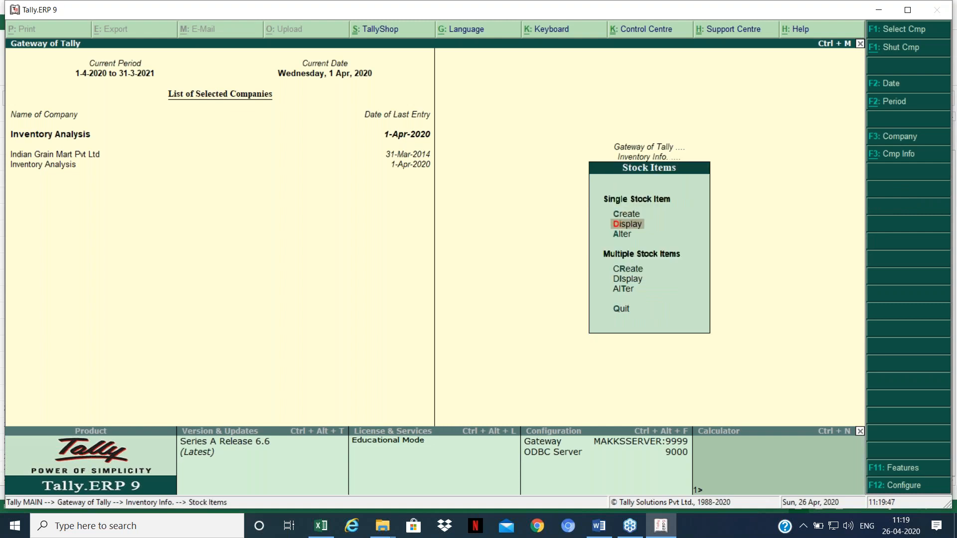
pyautogui.press('Return')
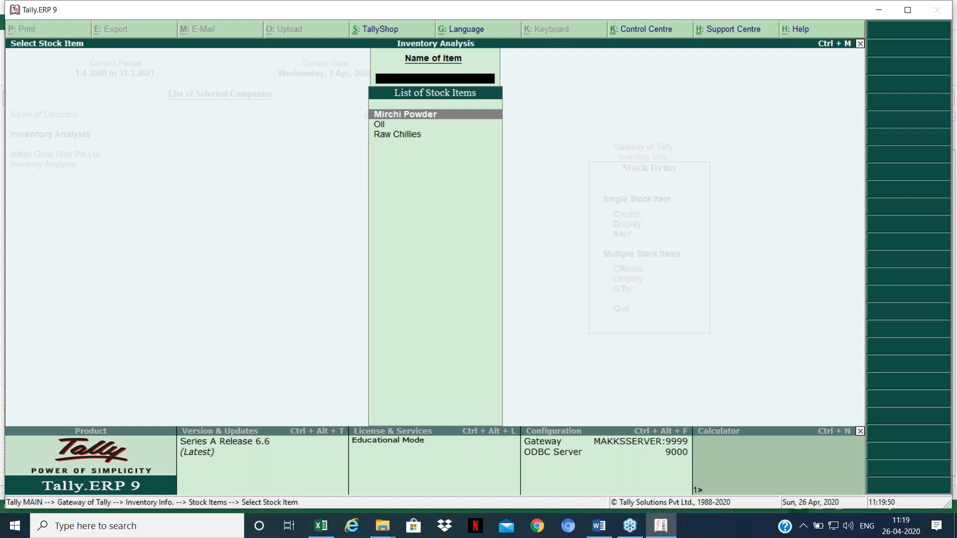
pyautogui.press('Return')
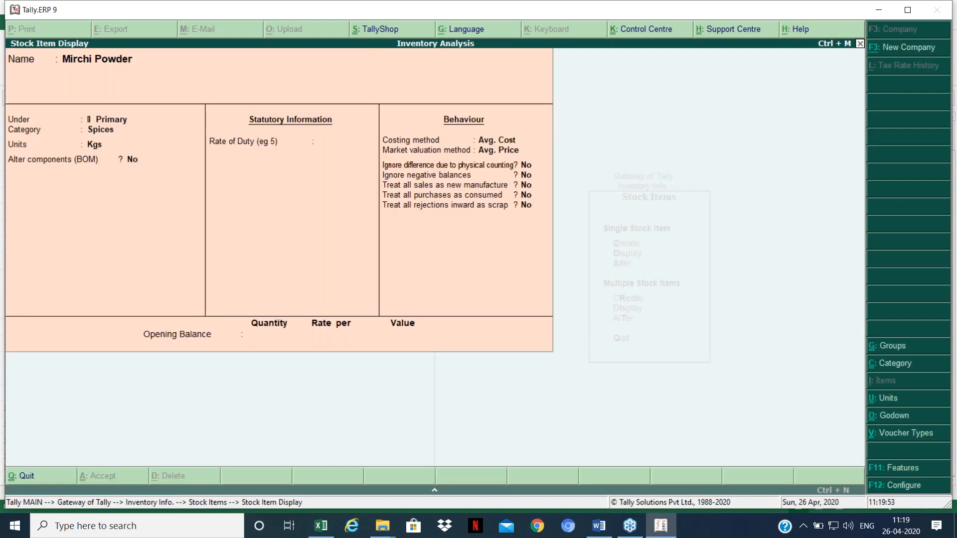
# Step: Review the F11 features and F12 configuration, then close Mirchi Powder's display
pyautogui.press('F11')
pyautogui.press('Escape')
pyautogui.press('Return')
pyautogui.press('F12')
pyautogui.press('Down')
pyautogui.press('Down')
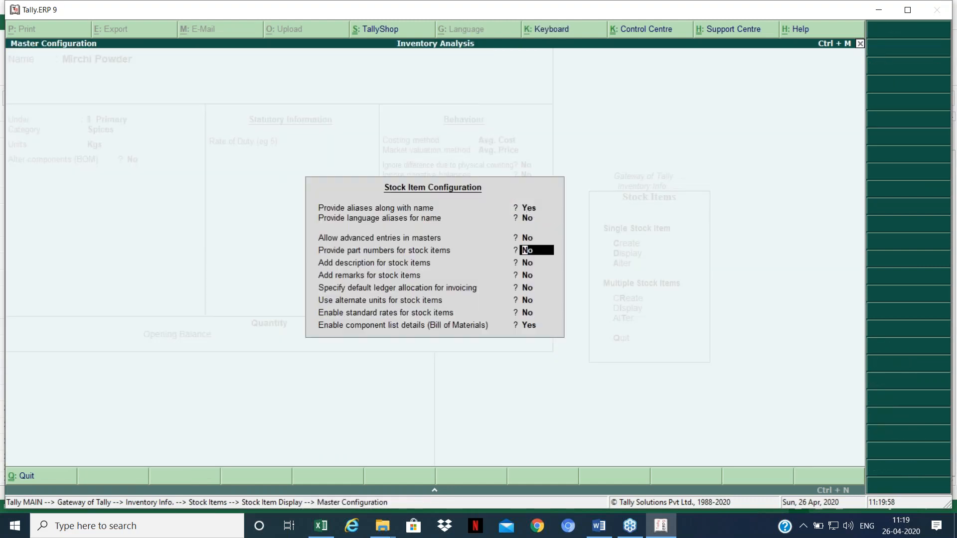
pyautogui.press('Escape')
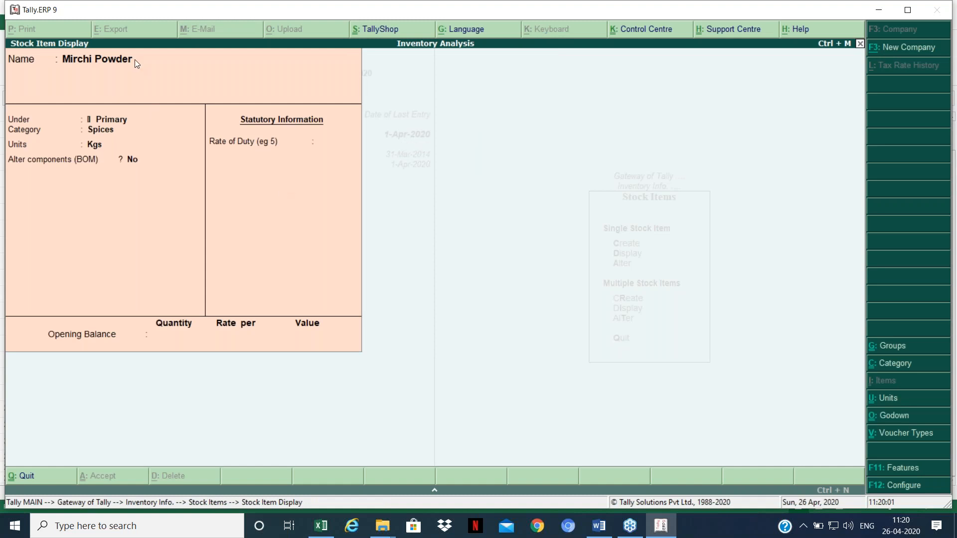
pyautogui.press('Escape')
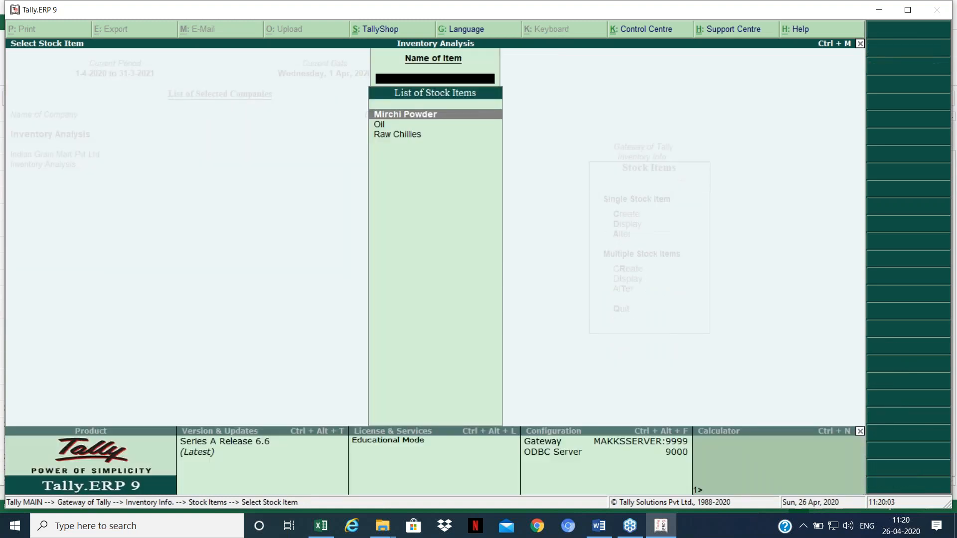
# Step: Reopen the Mirchi Powder stock item and enable altering its components via F12
pyautogui.press('Escape')
pyautogui.press('Return')
pyautogui.press('Return')
pyautogui.press('Return')
pyautogui.press('Return')
pyautogui.press('Return')
pyautogui.press('Return')
pyautogui.press('Return')
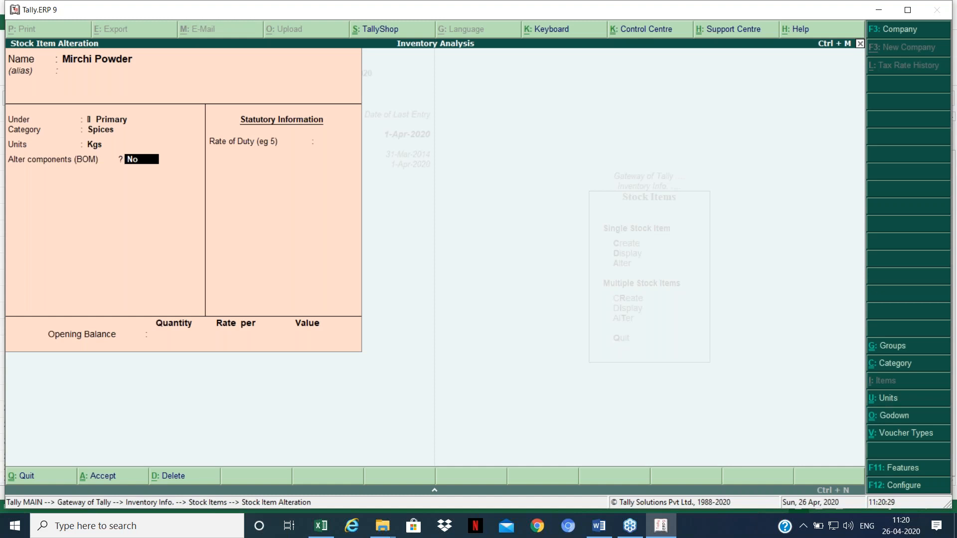
pyautogui.press('F12')
pyautogui.press('Down')
pyautogui.press('Down')
pyautogui.press('Down')
pyautogui.press('Down')
pyautogui.press('Down')
pyautogui.press('Down')
pyautogui.press('Down')
pyautogui.press('Down')
pyautogui.press('Down')
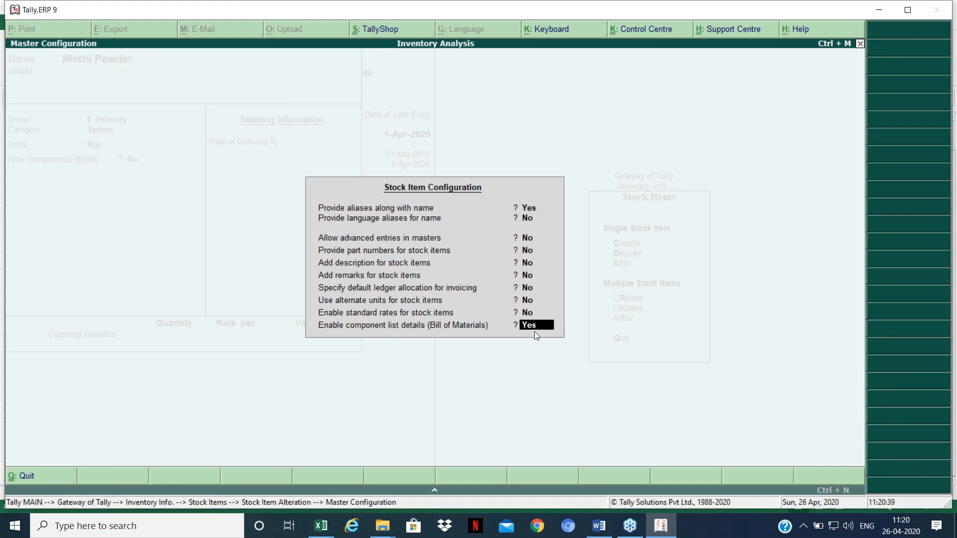
pyautogui.press('Return')
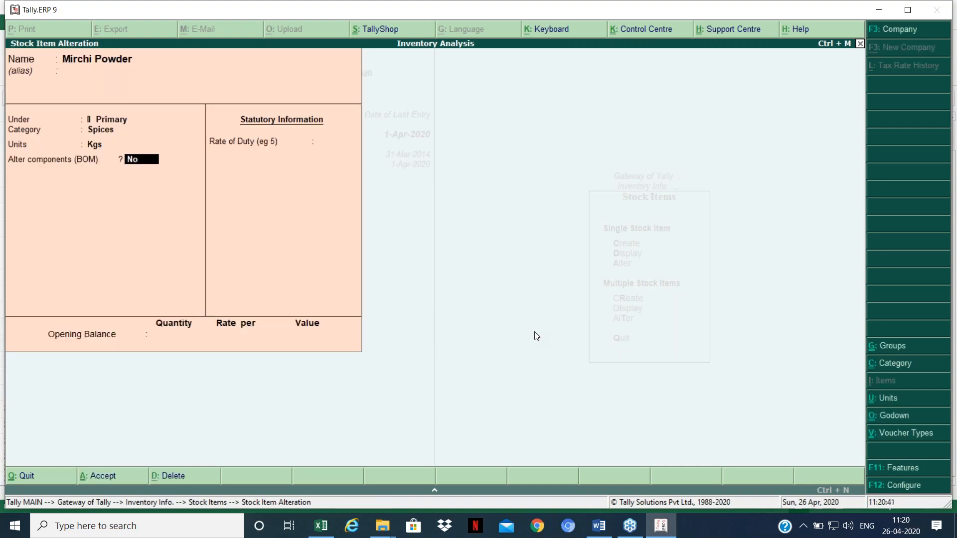
pyautogui.write('y')
pyautogui.press('Return')
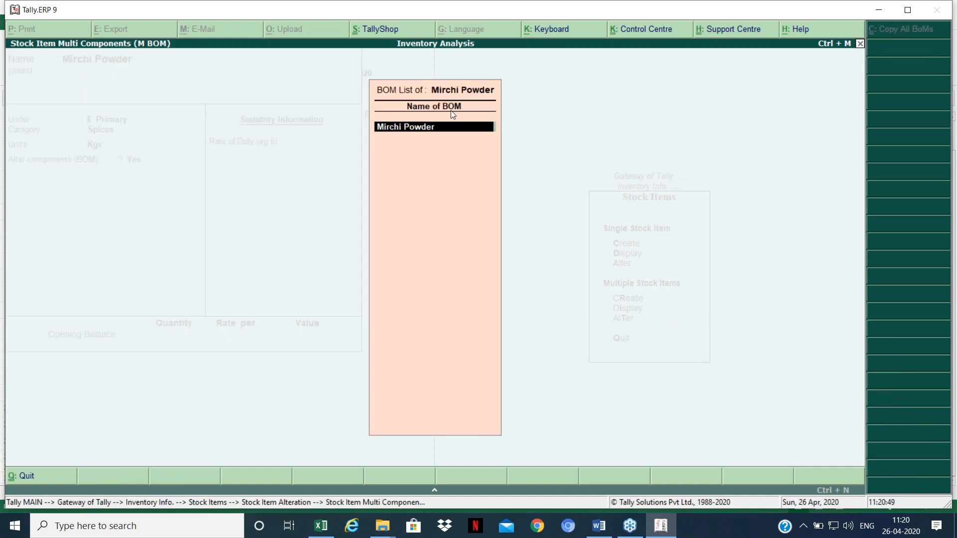
# Step: Set Raw Chillies to 125 Kgs per 100 Kgs of Mirchi Powder and end the list at Oil
pyautogui.press('Return')
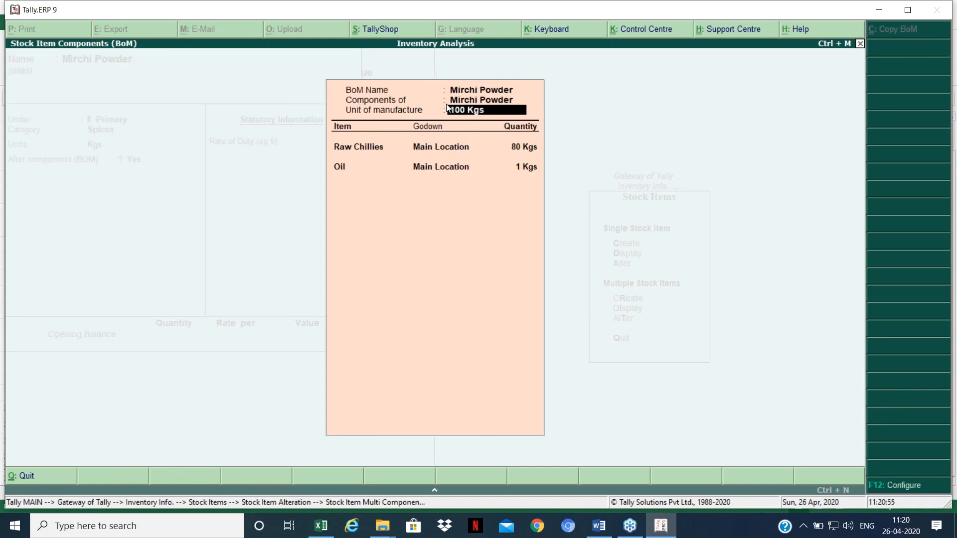
pyautogui.press('Return')
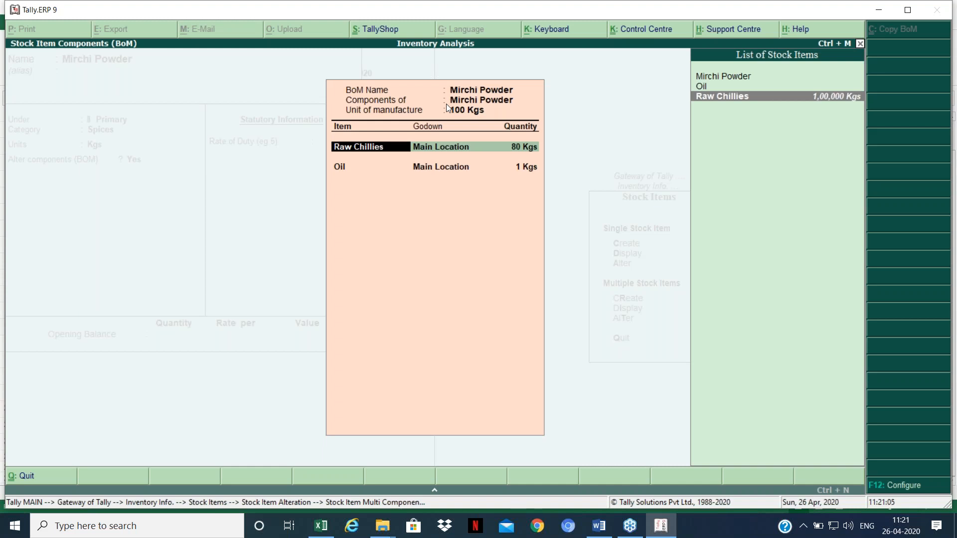
pyautogui.press('BackSpace')
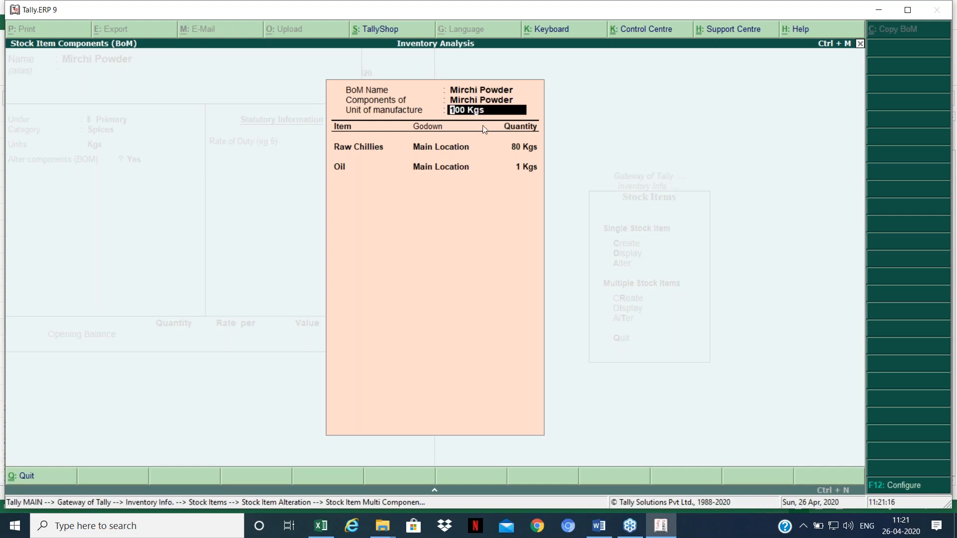
pyautogui.press('Return')
pyautogui.press('Return')
pyautogui.press('Return')
pyautogui.write('125')
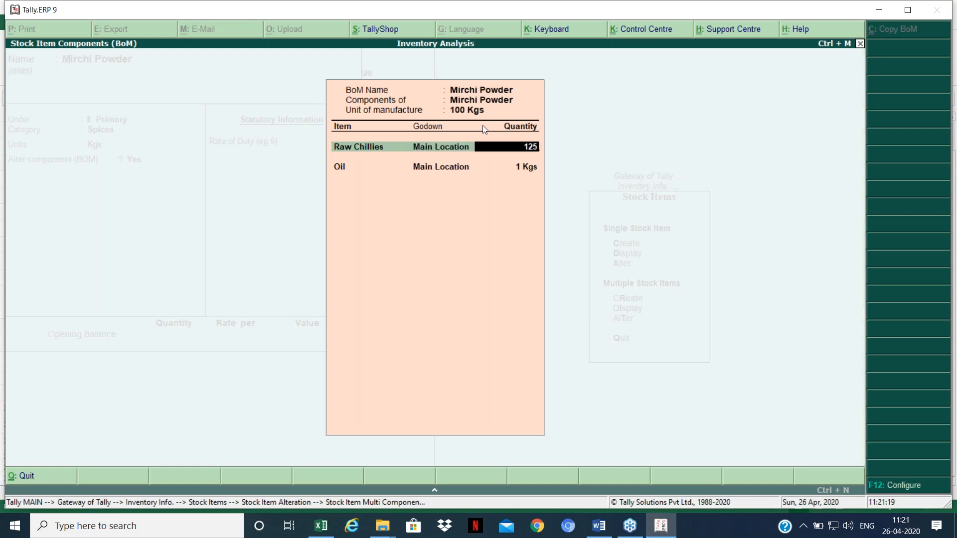
pyautogui.press('Return')
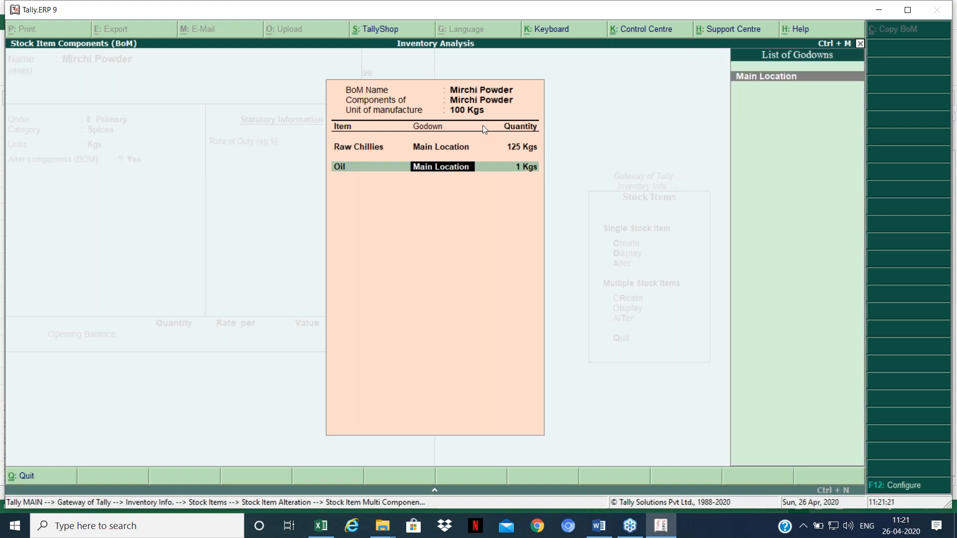
pyautogui.press('BackSpace')
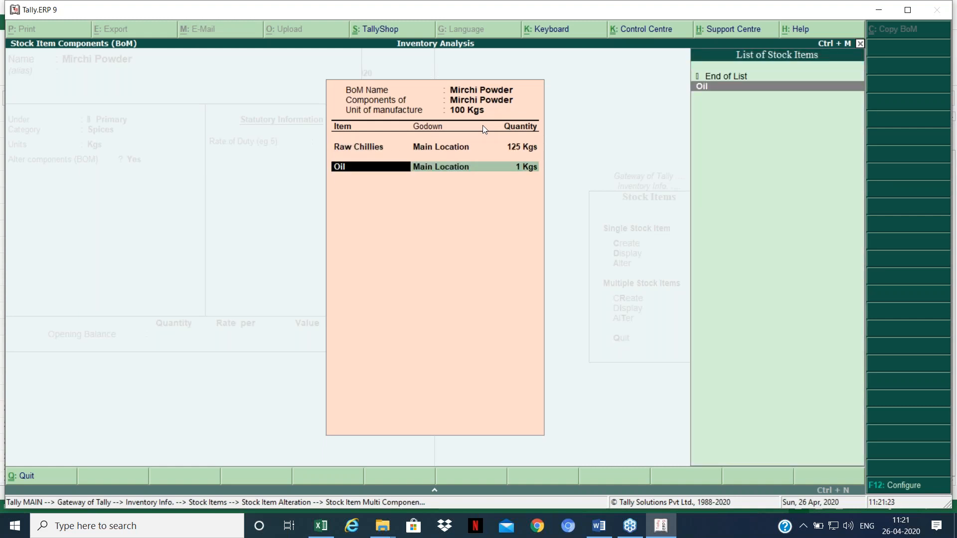
pyautogui.press('Up')
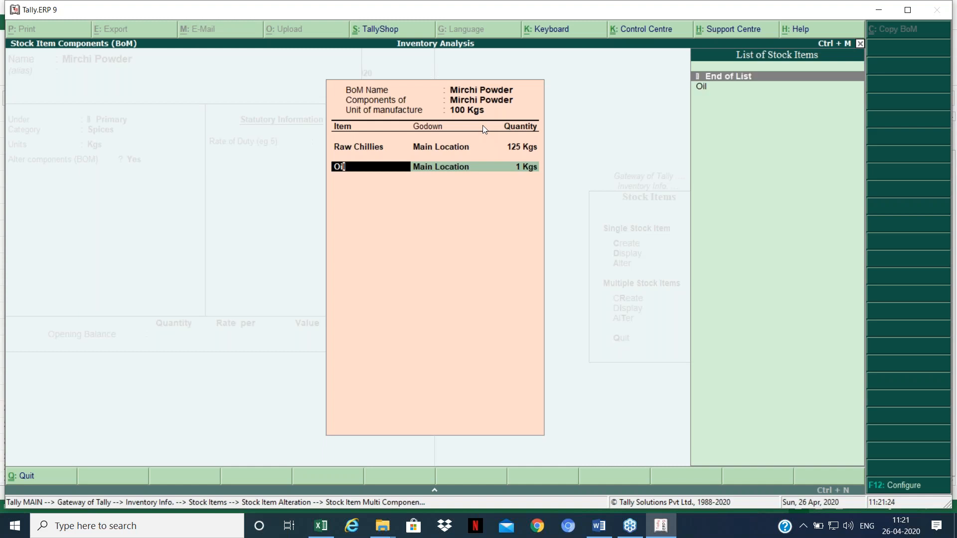
pyautogui.press('Return')
pyautogui.press('Up')
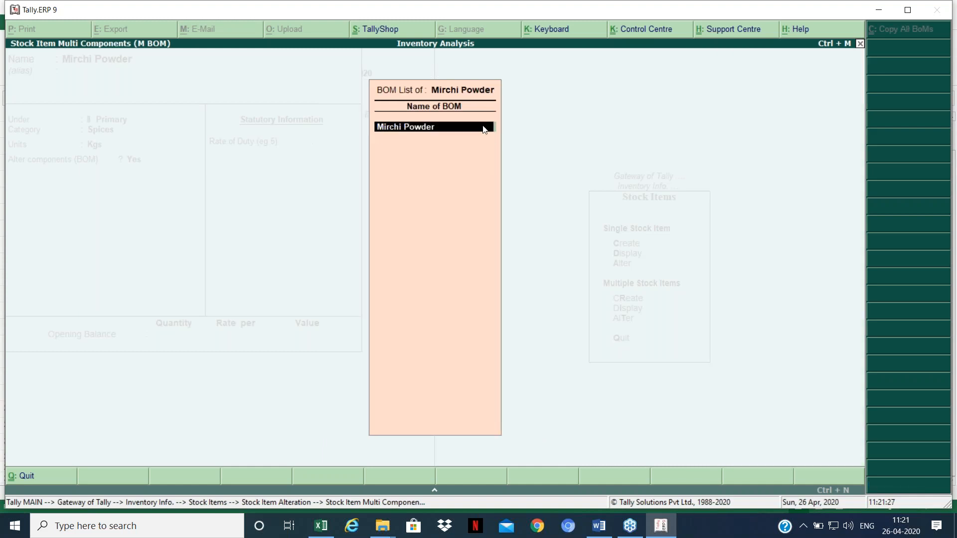
# Step: Re-confirm Raw Chillies at 125 Kgs, accept the Mirchi Powder alteration, and return to Gateway of Tally
pyautogui.press('Return')
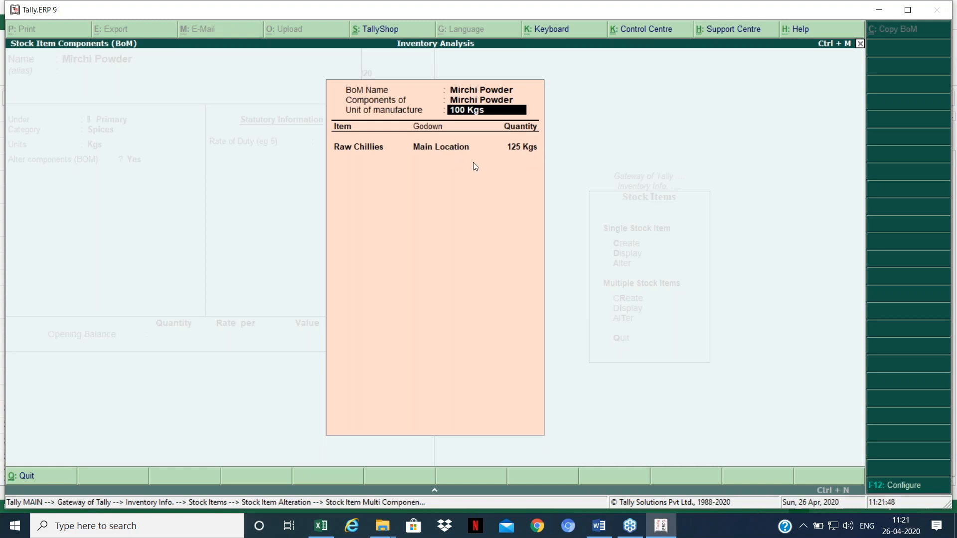
pyautogui.press('Return')
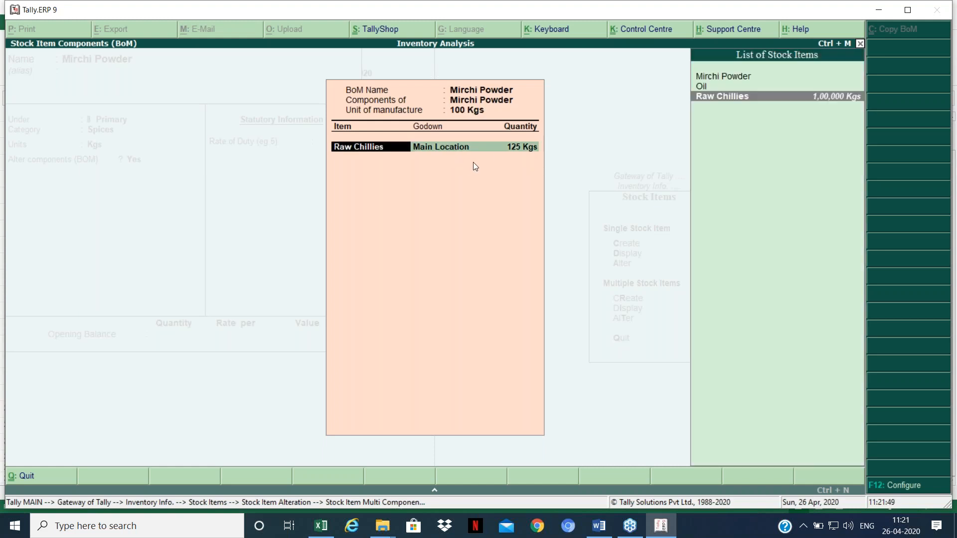
pyautogui.press('Return')
pyautogui.press('Return')
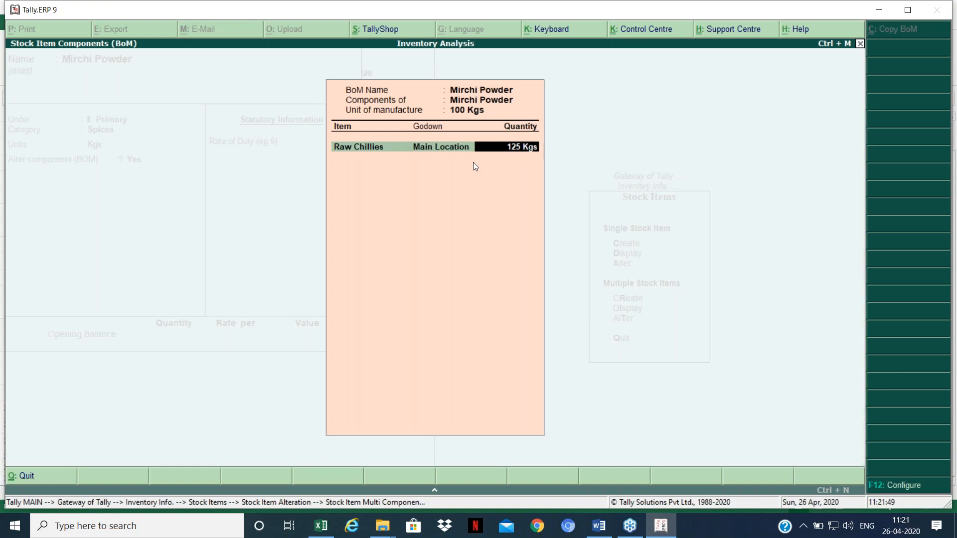
pyautogui.press('Return')
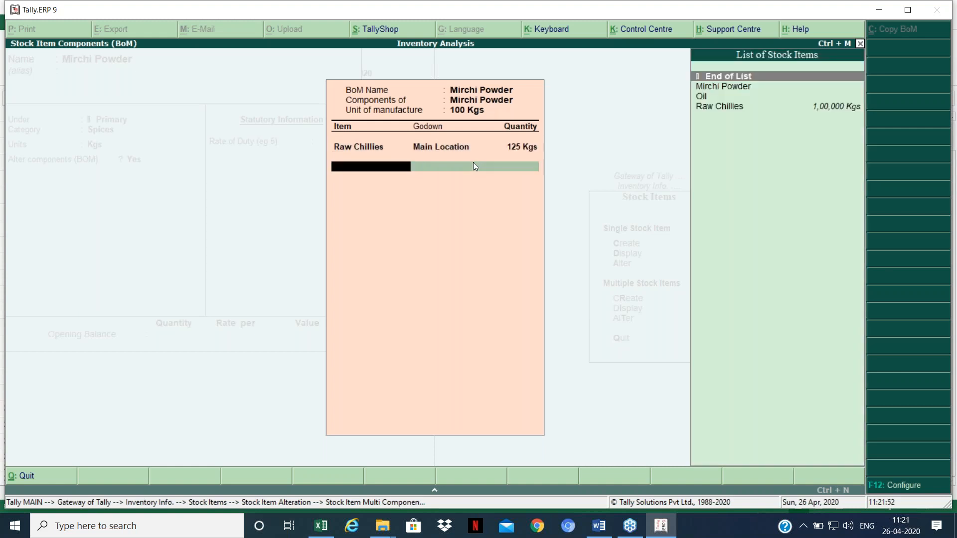
pyautogui.press('Return')
pyautogui.press('Return')
pyautogui.press('Return')
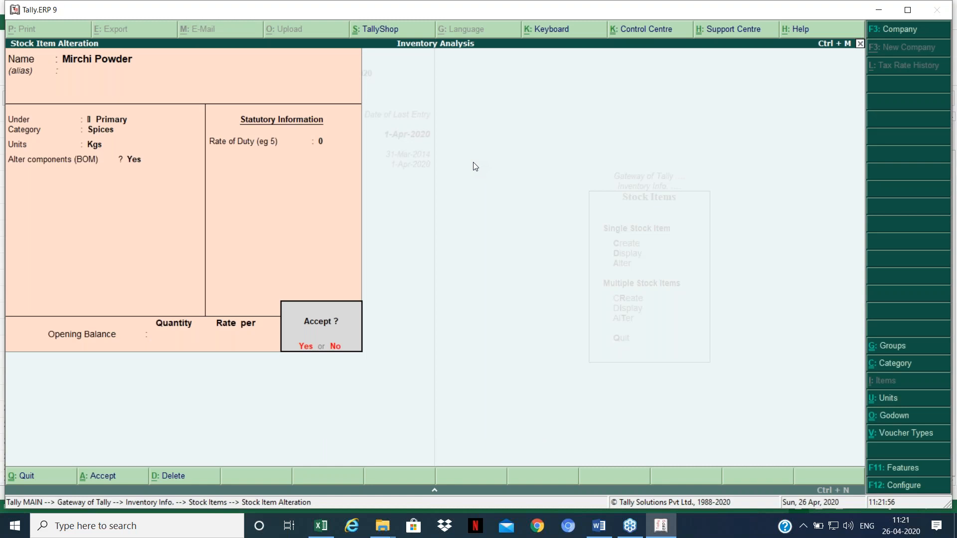
pyautogui.press('Return')
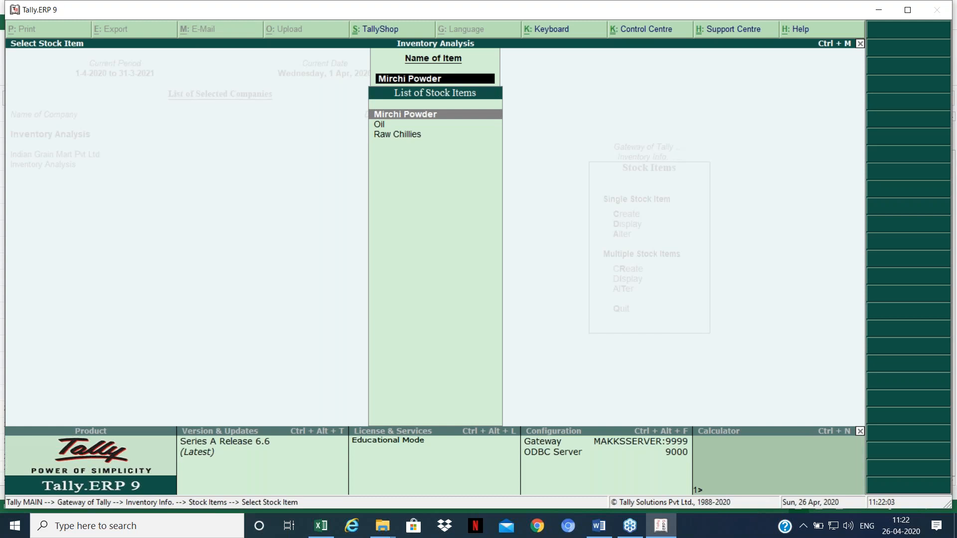
pyautogui.press('Escape')
pyautogui.press('Escape')
pyautogui.press('Escape')
pyautogui.press('Escape')
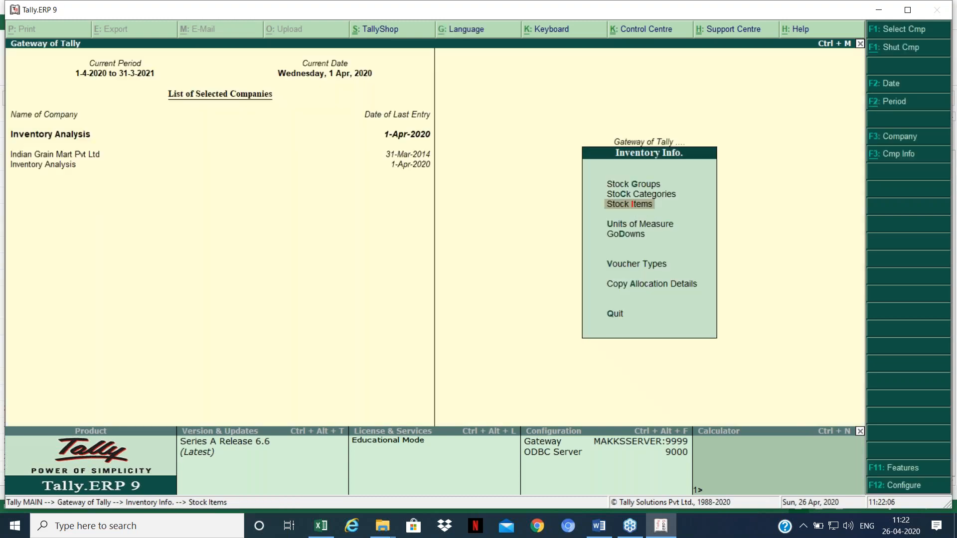
pyautogui.press('Down')
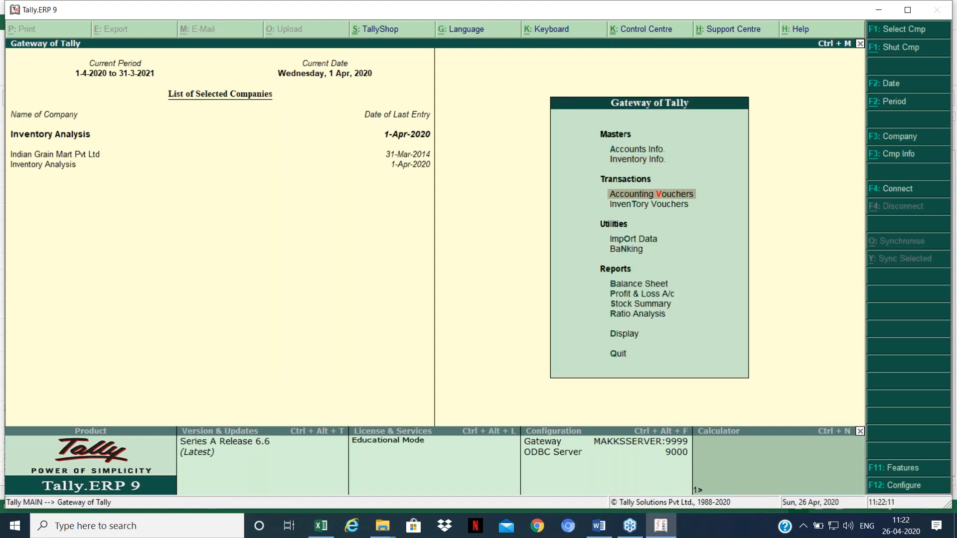
pyautogui.hotkey('alt', 'Tab')
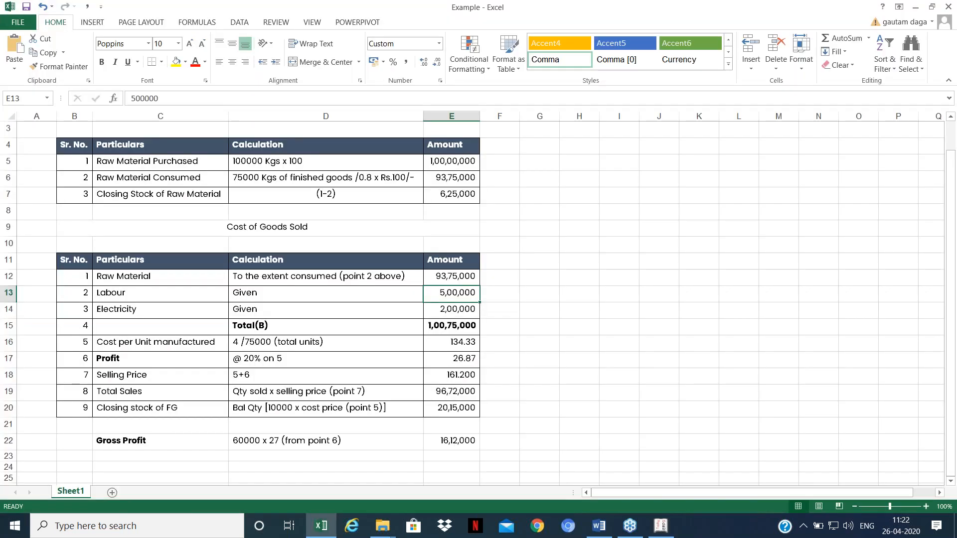
# Step: Review Excel's Raw Material Consumed (93,75,000), Labour (5,00,000) and Electricity (2,00,000) figures
pyautogui.click(523, 196)
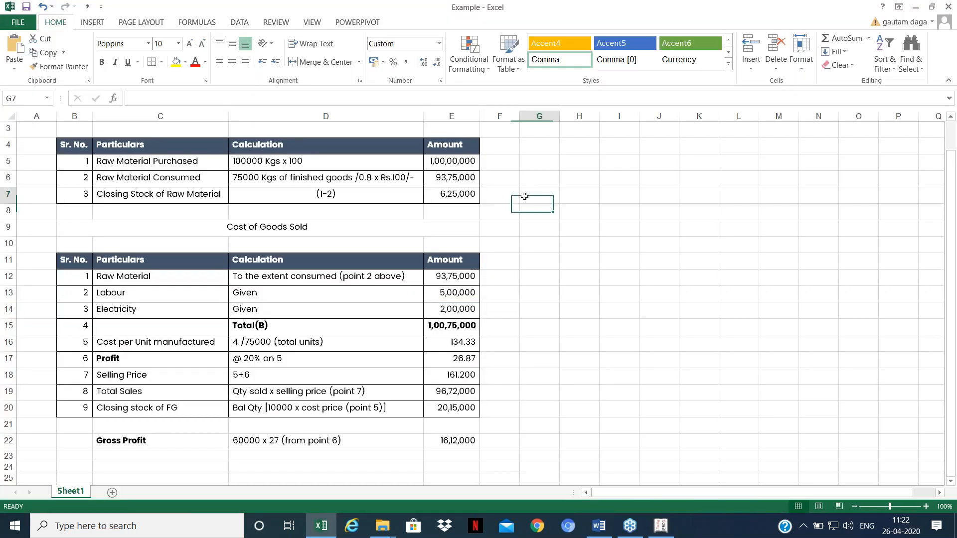
pyautogui.click(247, 173)
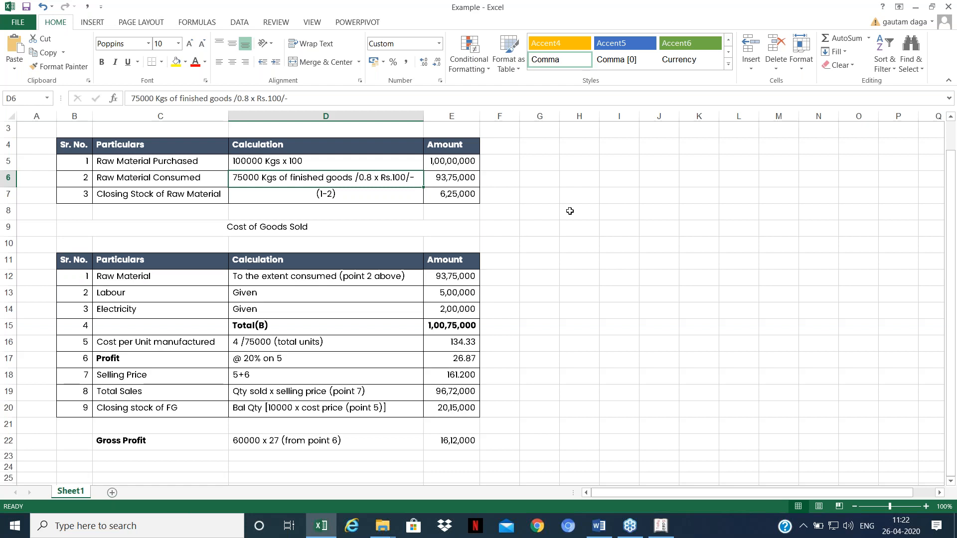
pyautogui.click(457, 173)
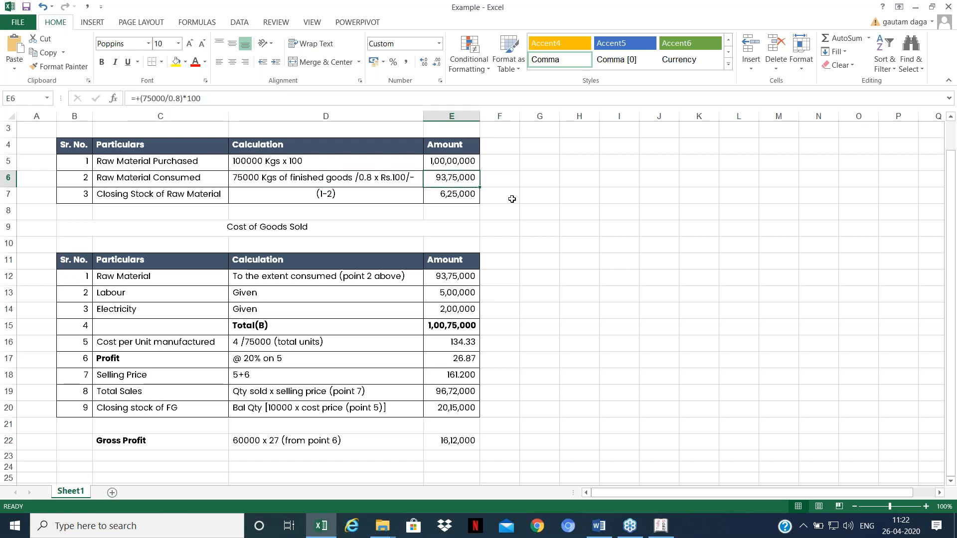
pyautogui.click(456, 296)
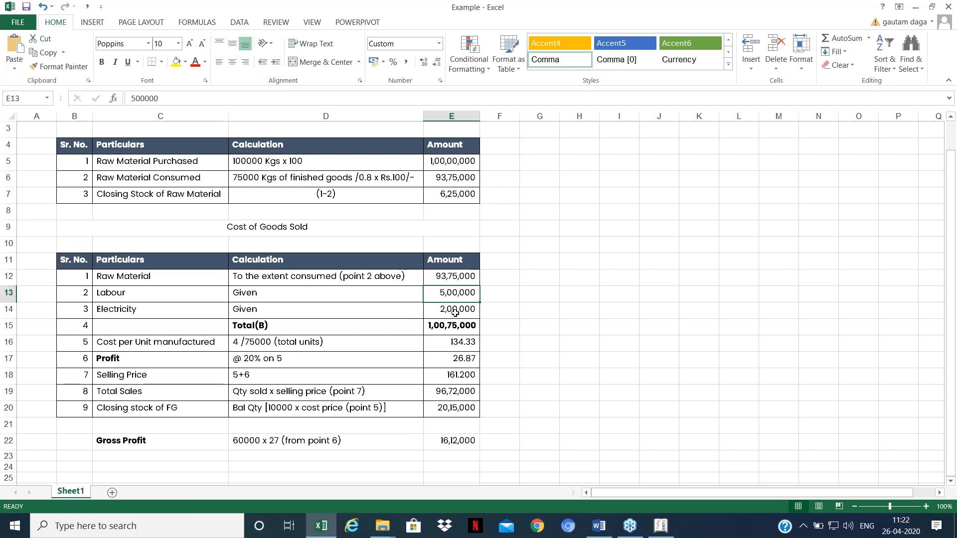
pyautogui.click(455, 313)
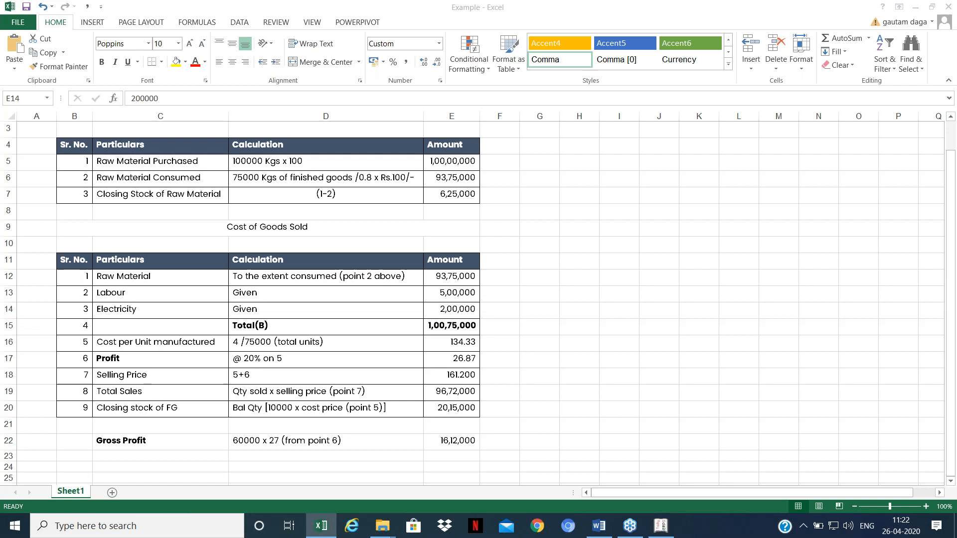
pyautogui.hotkey('alt', 'Tab')
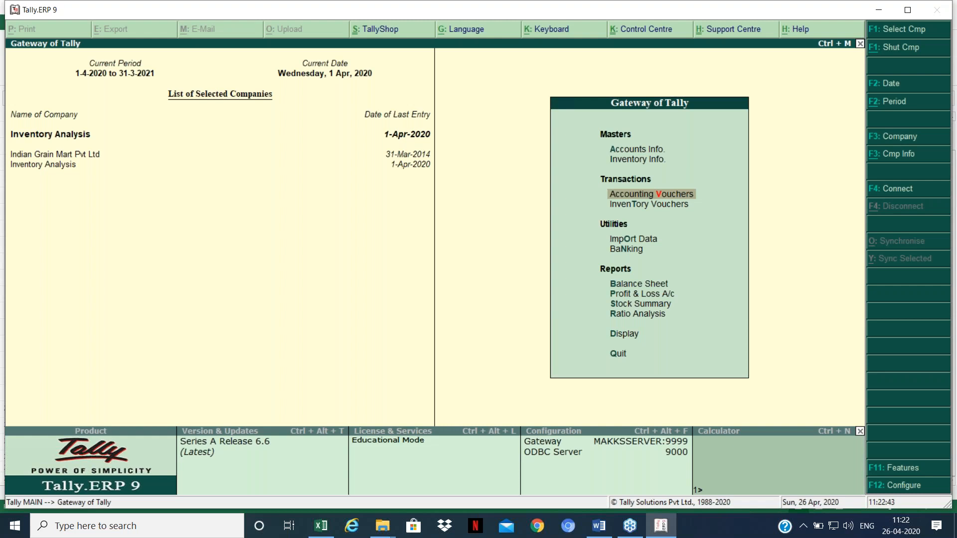
# Step: Open an inventory voucher and quit it without entering anything
pyautogui.press('Down')
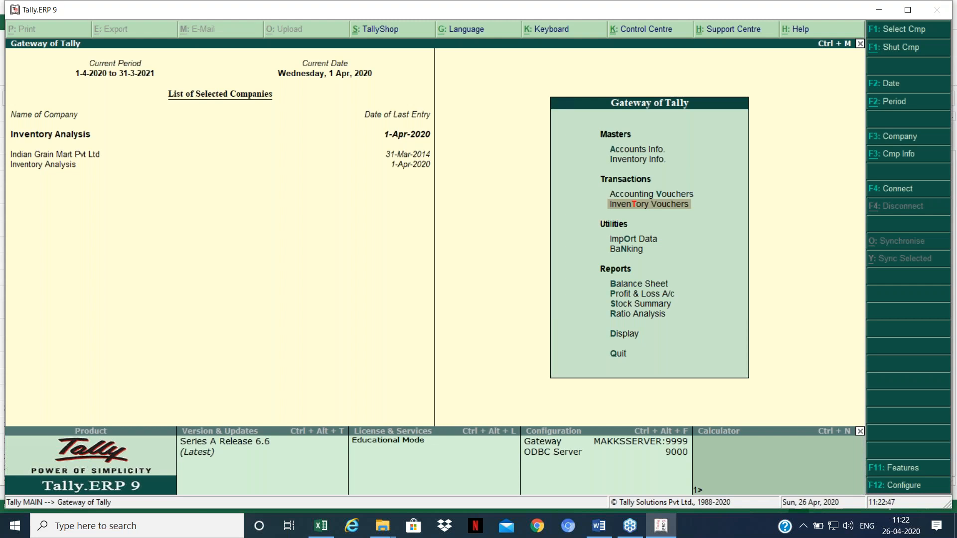
pyautogui.press('Return')
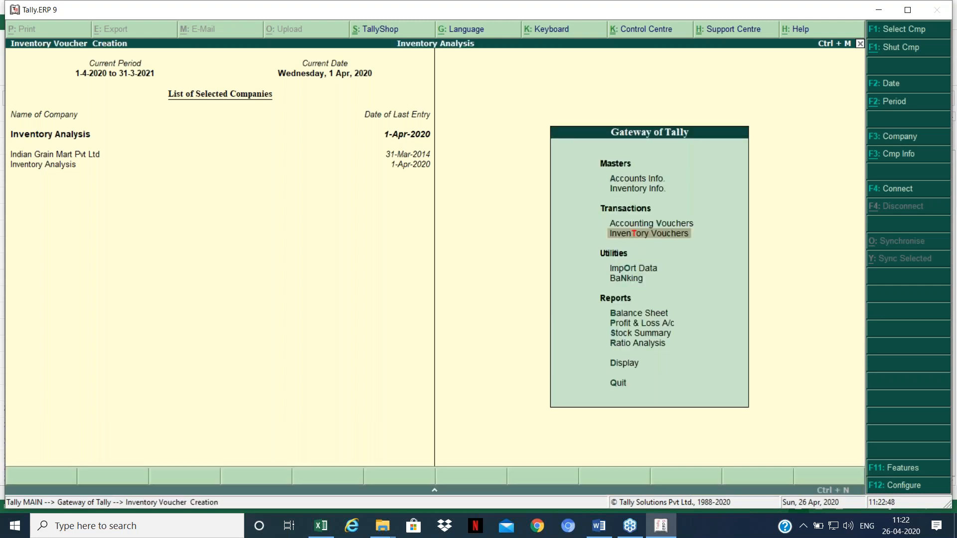
pyautogui.press('Escape')
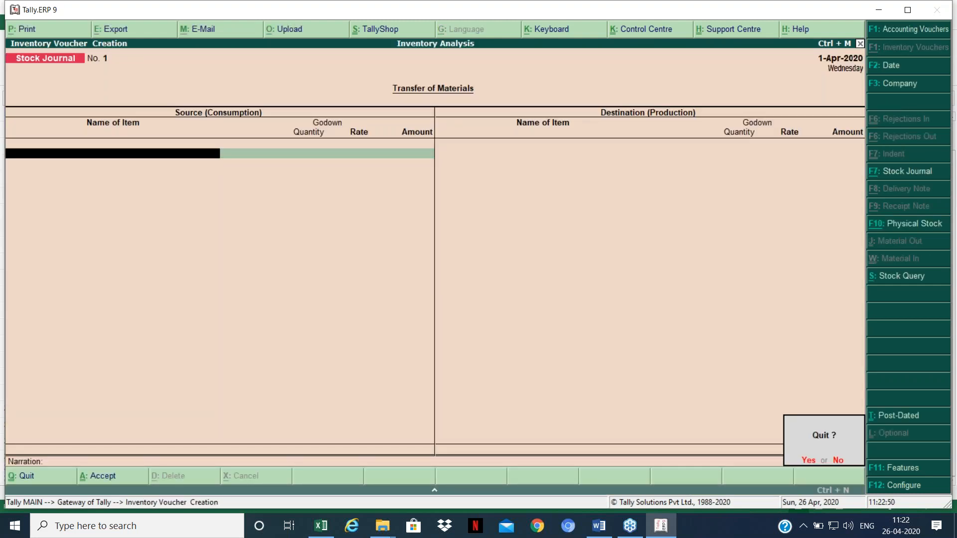
pyautogui.press('Return')
# Step: Start a new voucher type named Manufacture 1 based on Stock Journal
pyautogui.press('Up')
pyautogui.press('Up')
pyautogui.press('Up')
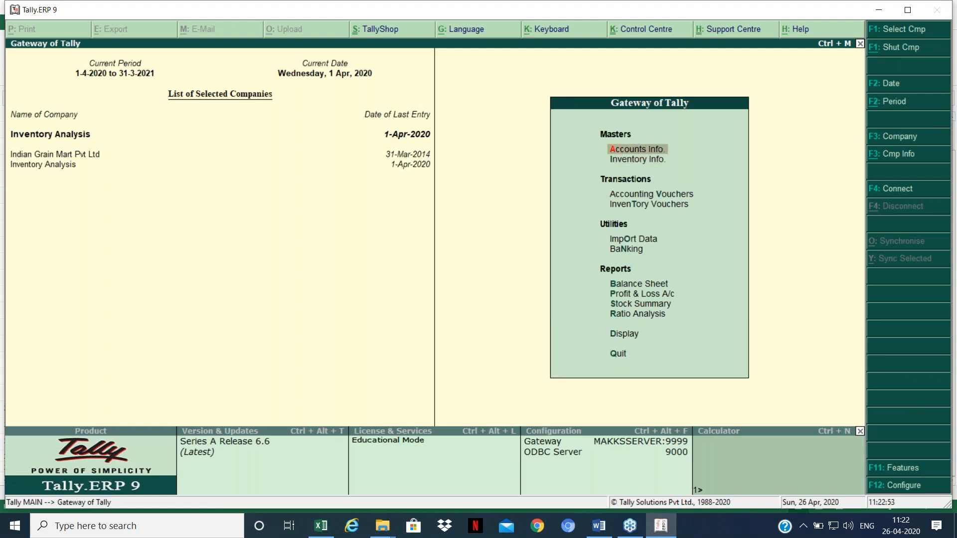
pyautogui.press('Return')
pyautogui.press('Down')
pyautogui.press('Down')
pyautogui.press('Return')
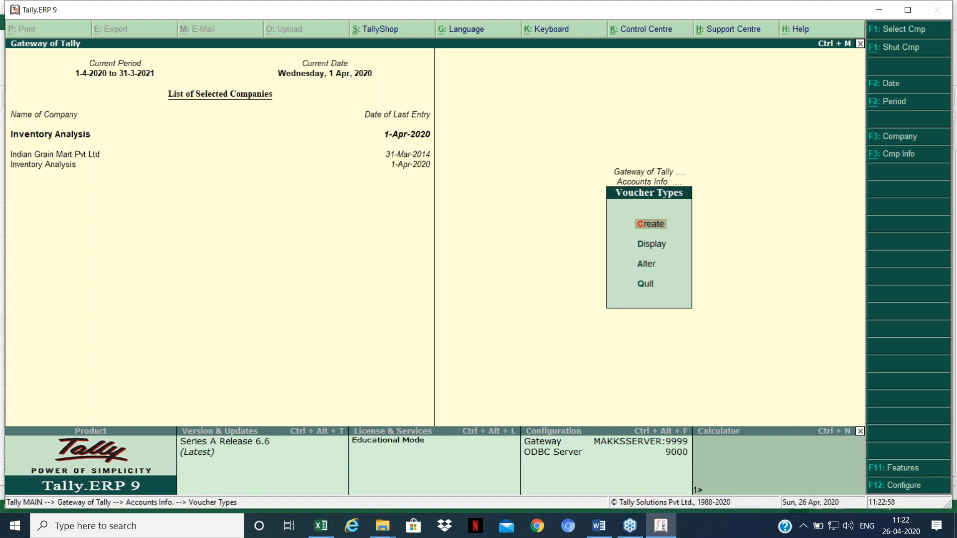
pyautogui.press('Return')
pyautogui.write('Man')
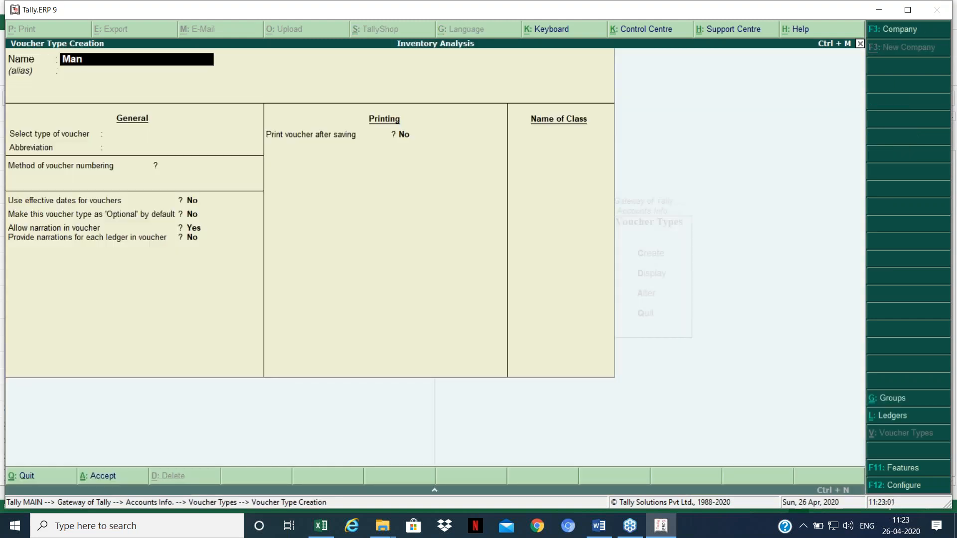
pyautogui.write('ufacture 1')
pyautogui.press('Return')
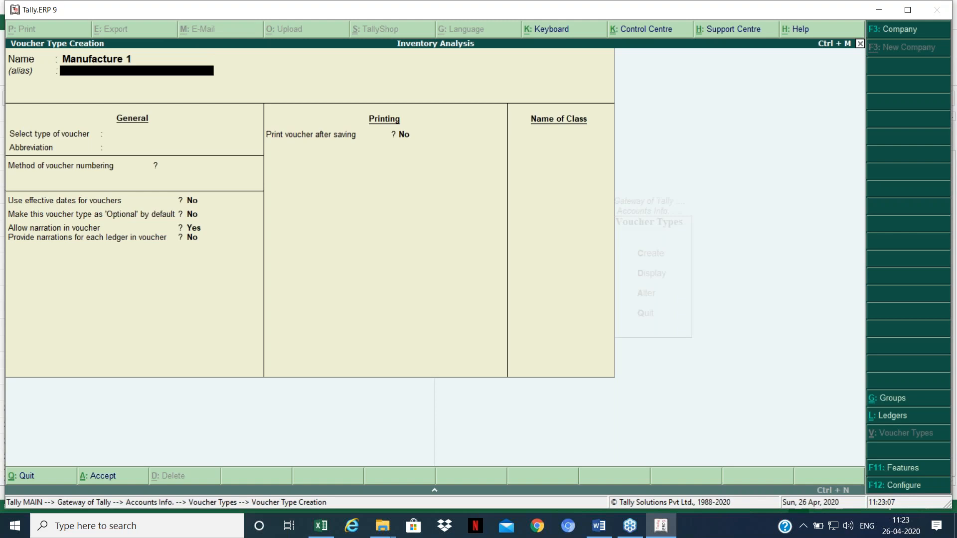
pyautogui.press('Return')
pyautogui.press('Return')
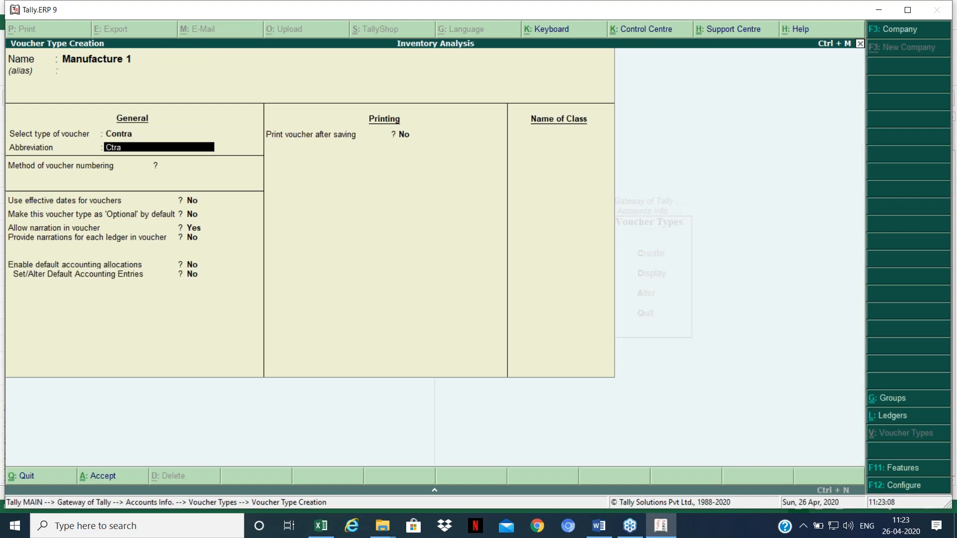
pyautogui.press('BackSpace')
pyautogui.press('Down')
pyautogui.press('Down')
pyautogui.press('Down')
pyautogui.press('Down')
pyautogui.press('Down')
pyautogui.press('Down')
pyautogui.press('Down')
pyautogui.press('Down')
pyautogui.press('Down')
pyautogui.press('Down')
pyautogui.press('Down')
pyautogui.press('Down')
pyautogui.press('Down')
pyautogui.press('Down')
pyautogui.press('Down')
pyautogui.press('Down')
pyautogui.press('Down')
pyautogui.press('Down')
pyautogui.press('Down')
pyautogui.press('Down')
pyautogui.press('Return')
pyautogui.press('Return')
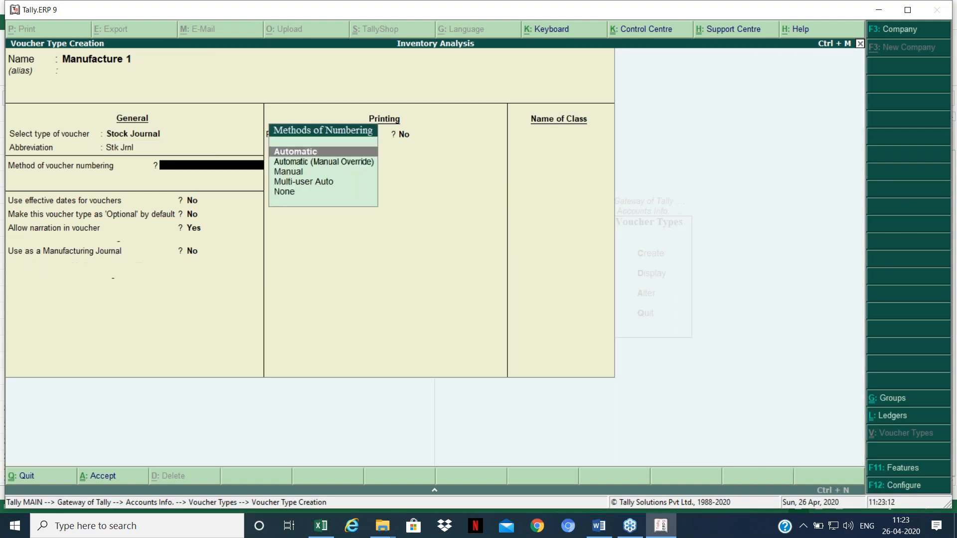
pyautogui.press('Return')
pyautogui.press('Return')
pyautogui.press('Return')
pyautogui.press('Return')
pyautogui.press('Return')
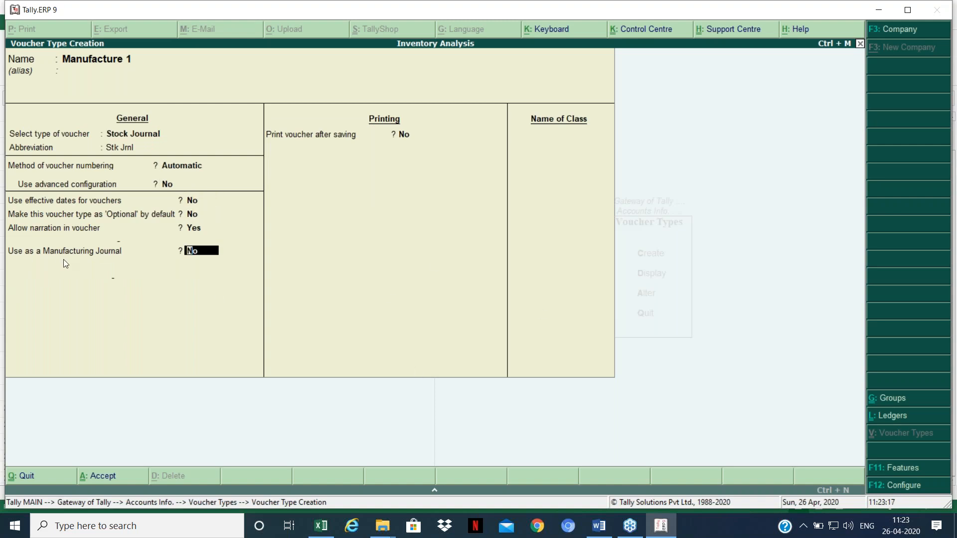
# Step: Set Use as a Manufacturing Journal to Yes, save the type, and back out to Gateway
pyautogui.write('y')
pyautogui.press('Return')
pyautogui.press('Return')
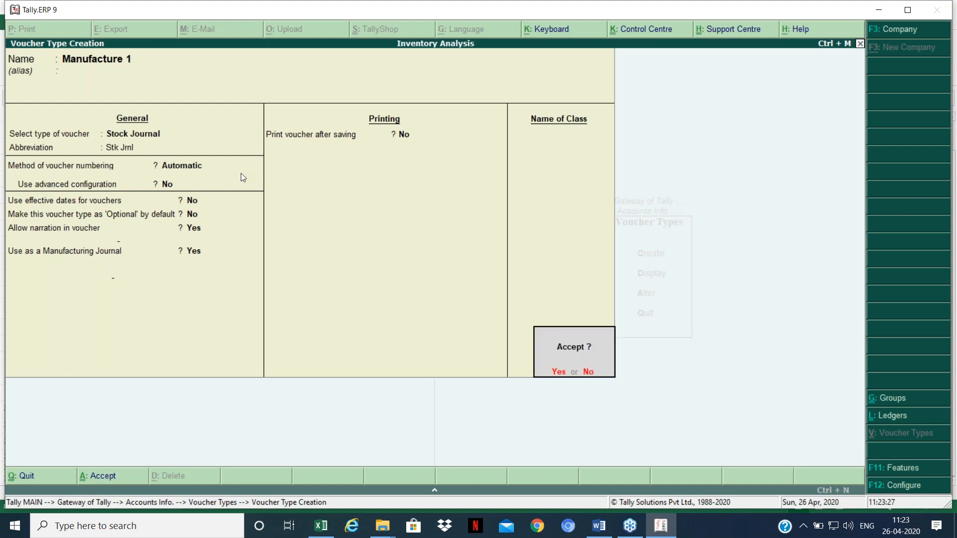
pyautogui.press('Return')
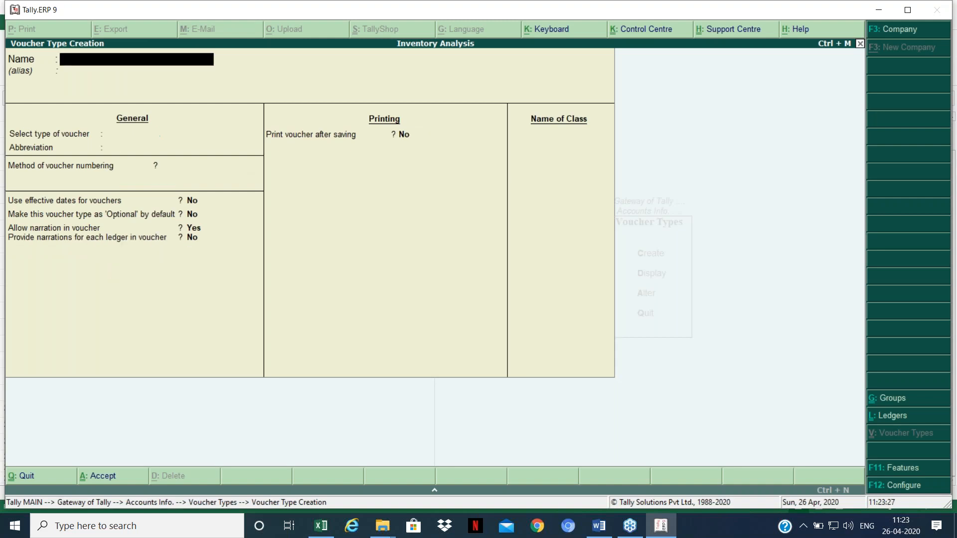
pyautogui.press('Escape')
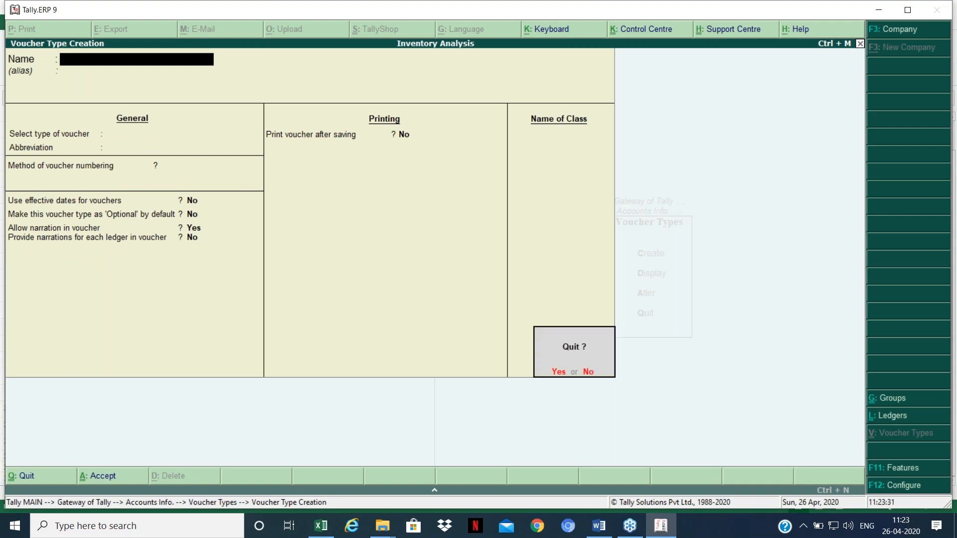
pyautogui.press('Return')
pyautogui.press('Escape')
pyautogui.press('Escape')
# Step: Open a new inventory voucher, showing a blank Stock Journal No. 1 dated 1-Apr-2020
pyautogui.press('Down')
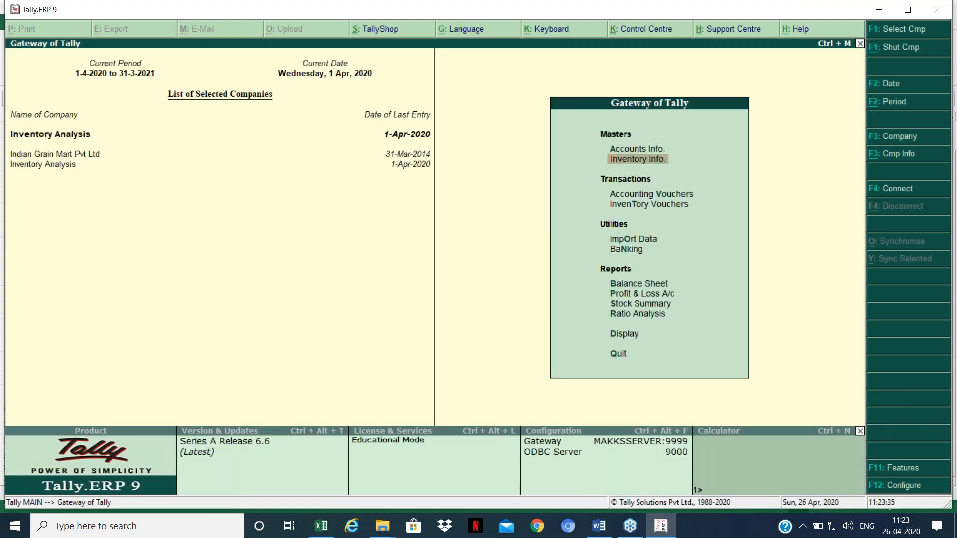
pyautogui.press('Down')
pyautogui.press('Down')
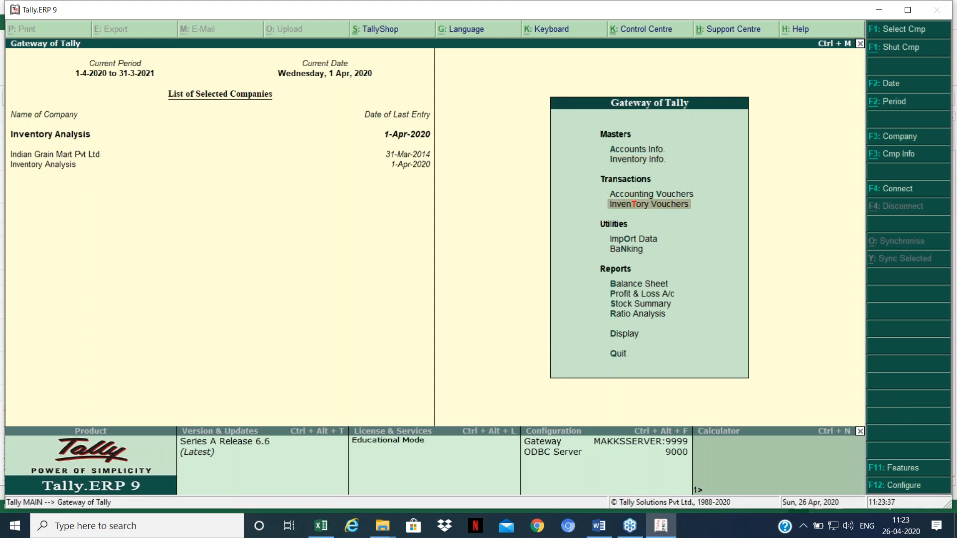
pyautogui.press('Up')
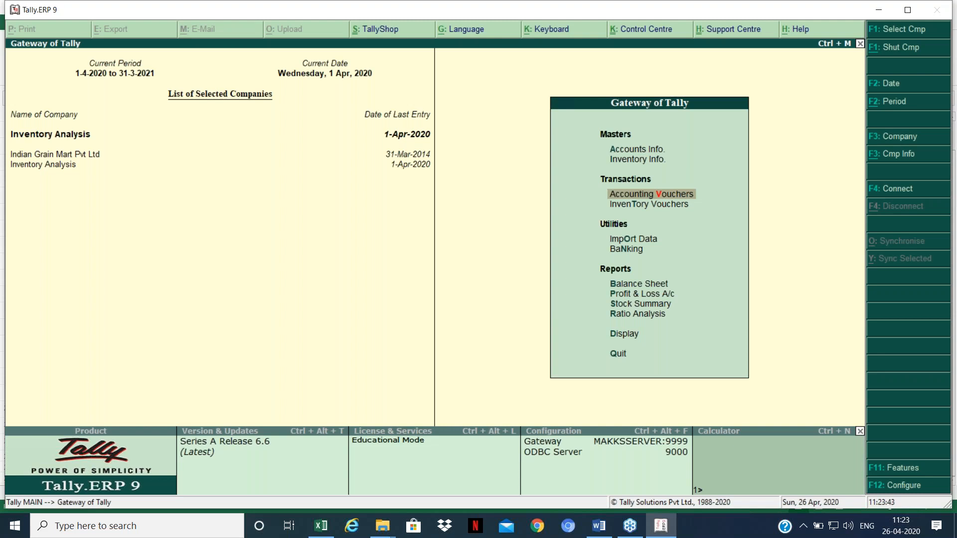
pyautogui.press('Down')
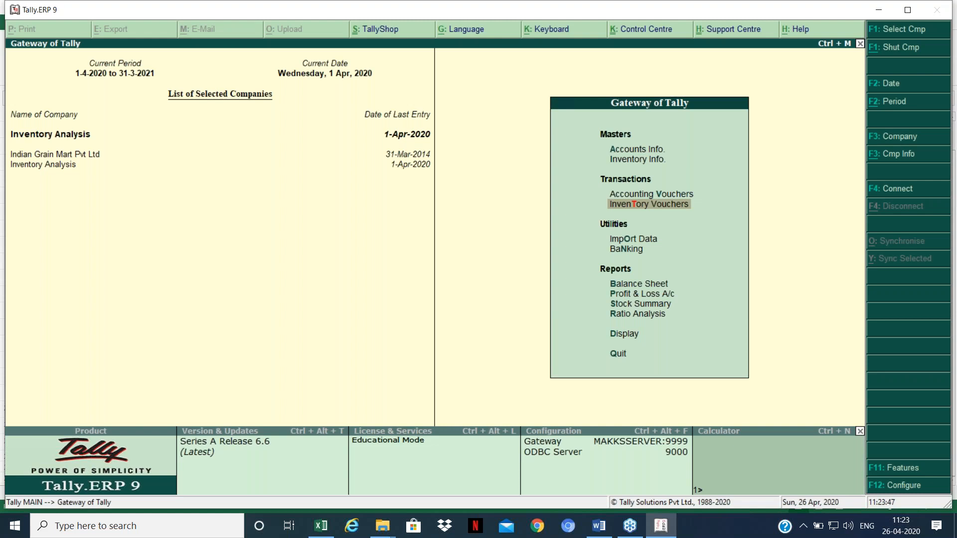
pyautogui.press('Return')
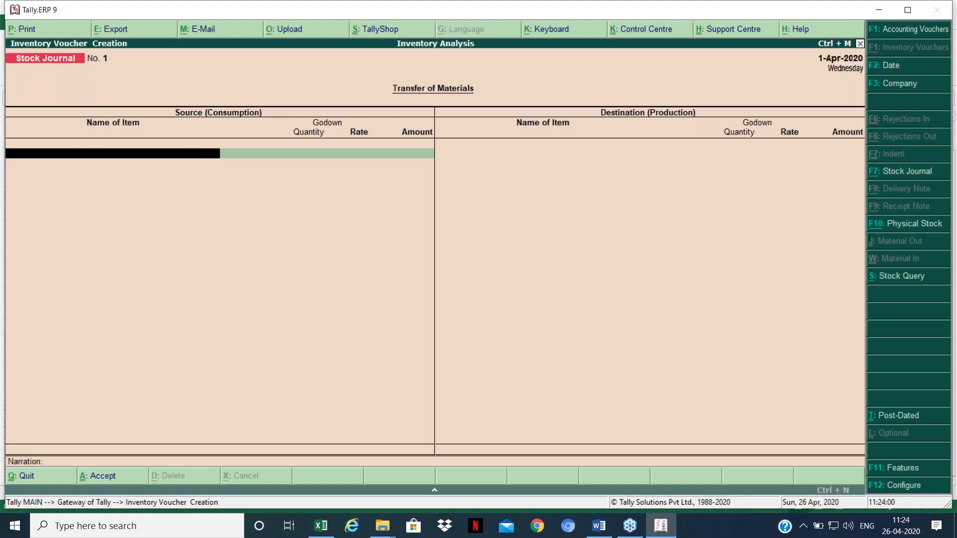
# Step: Switch the voucher type to Manufacture 1 with F7
pyautogui.press('F7')
pyautogui.press('Up')
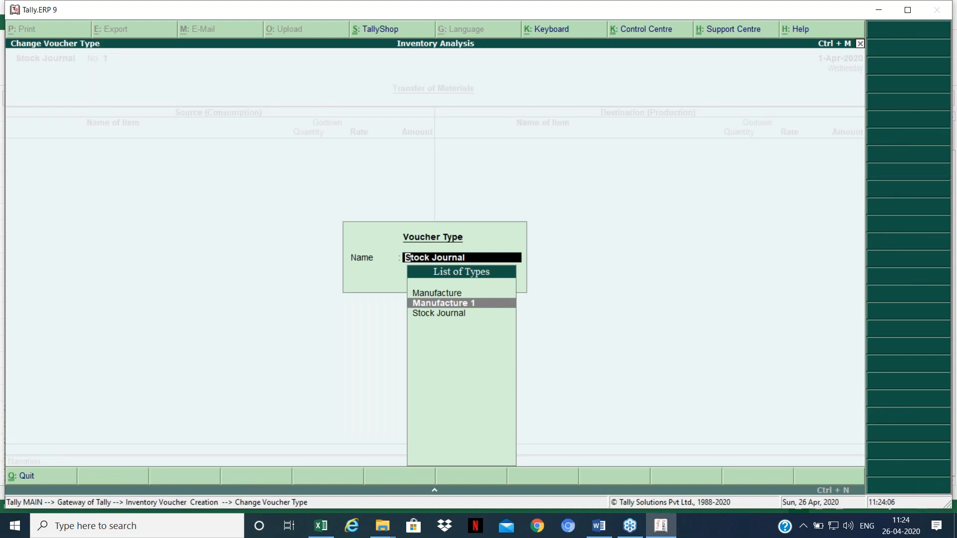
pyautogui.press('Return')
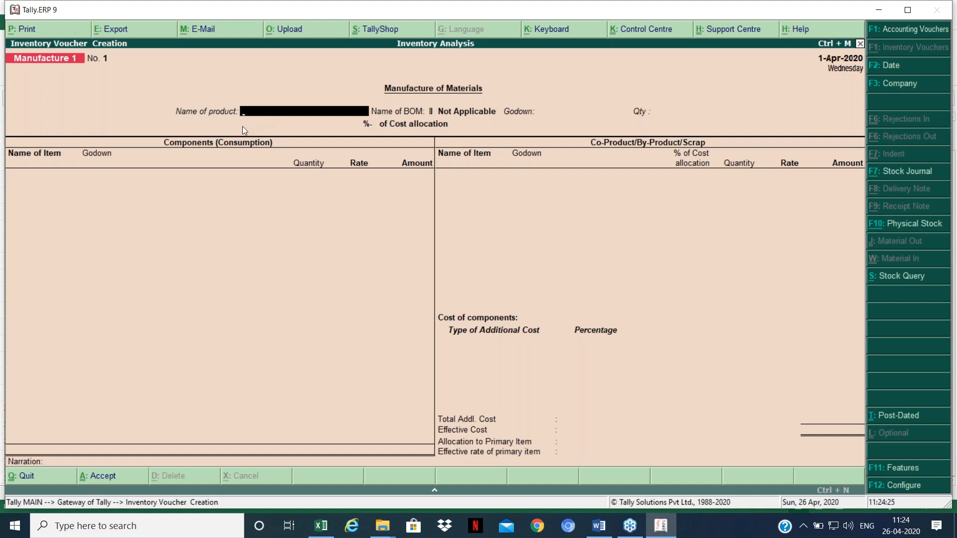
# Step: Select Mirchi Powder as the product and enter a production quantity of 75,000 Kgs
pyautogui.write('Ch')
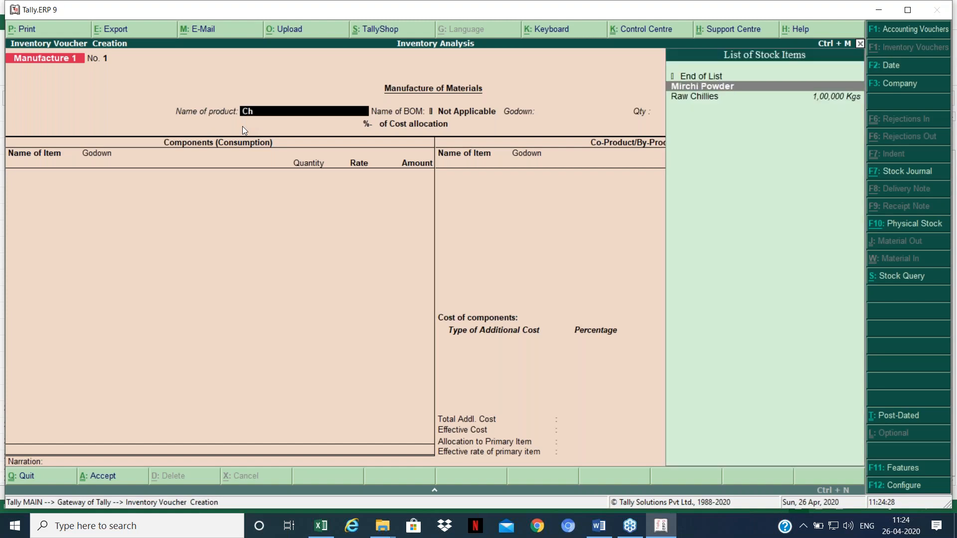
pyautogui.press('Return')
pyautogui.press('Return')
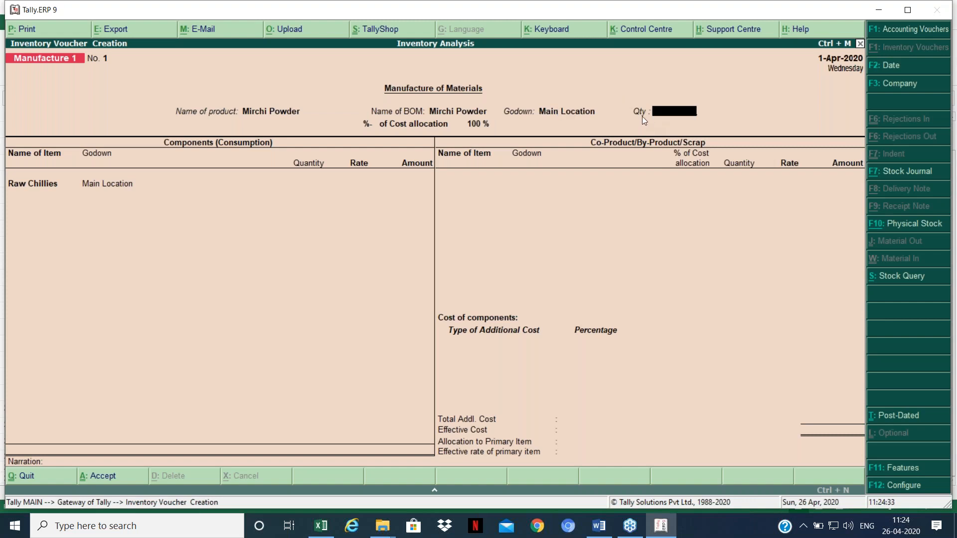
pyautogui.write('75000')
pyautogui.press('Return')
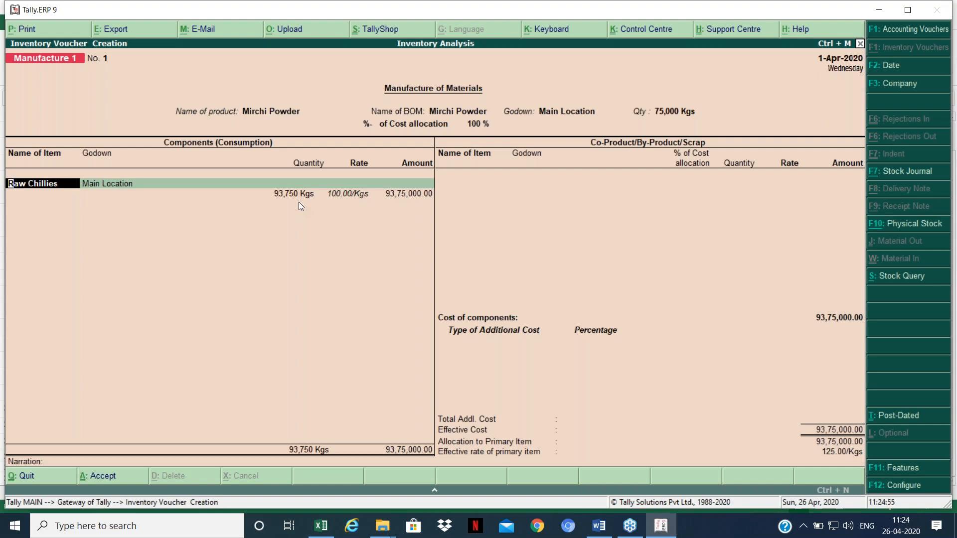
pyautogui.hotkey('alt', 'Tab')
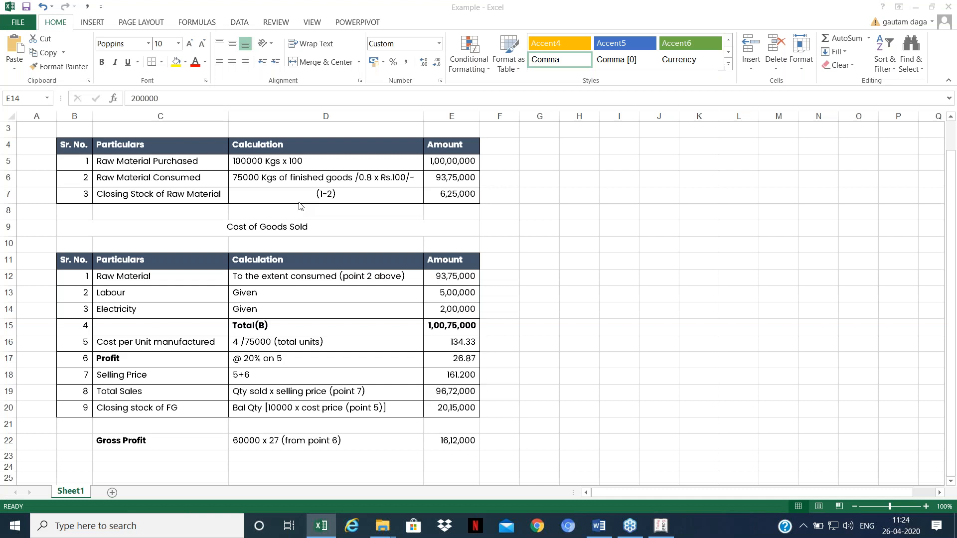
# Step: Check Excel's E6 formula (75000/0.8 × 100), then return to the Raw Chillies line in Tally
pyautogui.click(452, 177)
pyautogui.hotkey('alt', 'Tab')
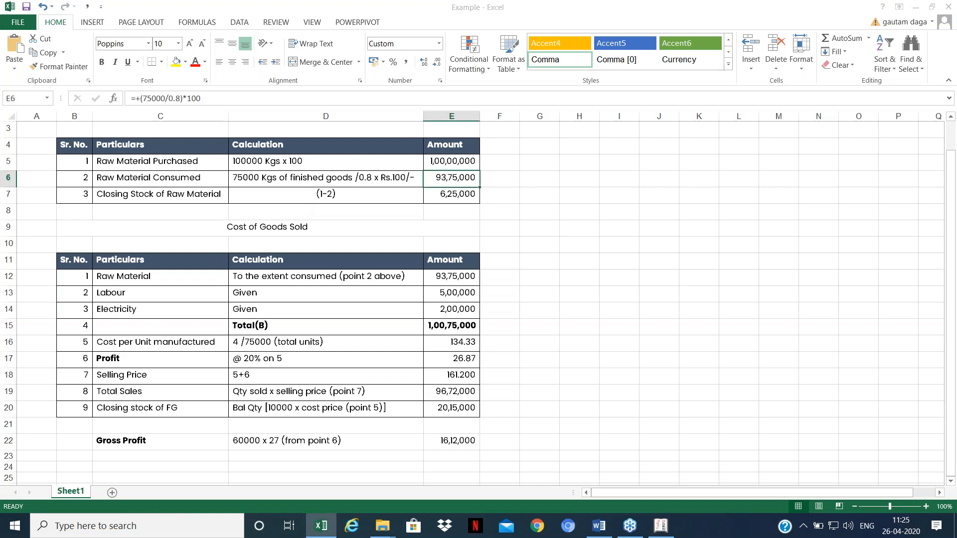
pyautogui.press('Return')
pyautogui.press('Return')
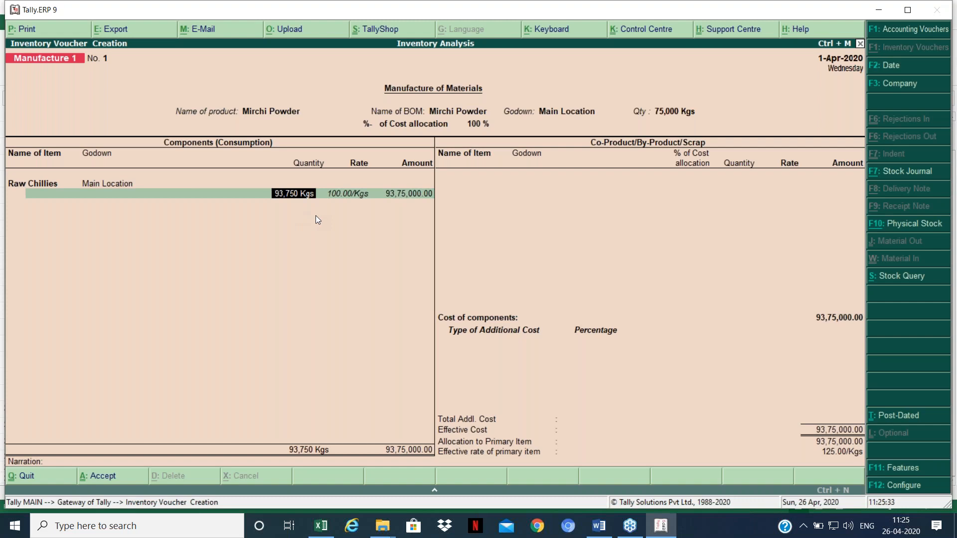
# Step: Accept Raw Chillies at 93,750 Kgs, 100.00/Kgs, 93,75,000, and leave co-products empty
pyautogui.press('Return')
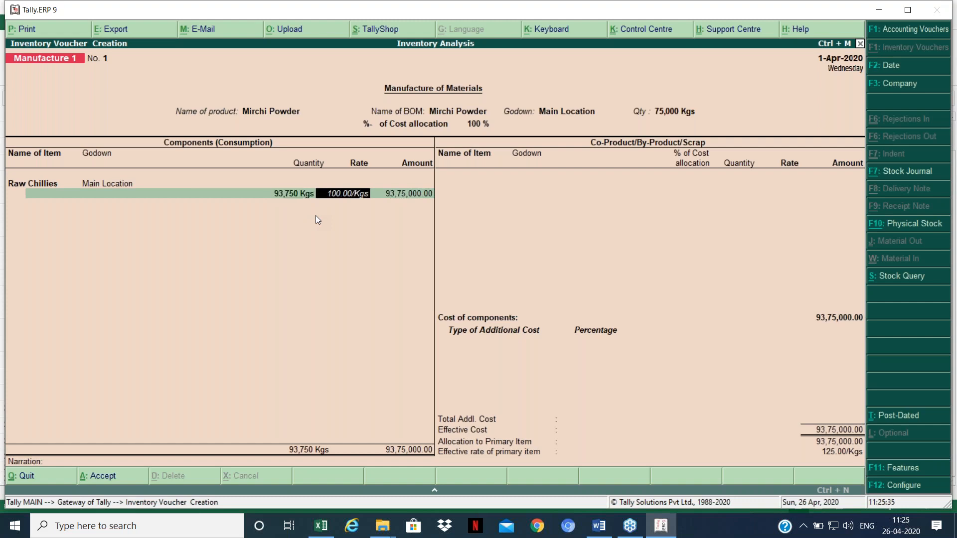
pyautogui.press('Return')
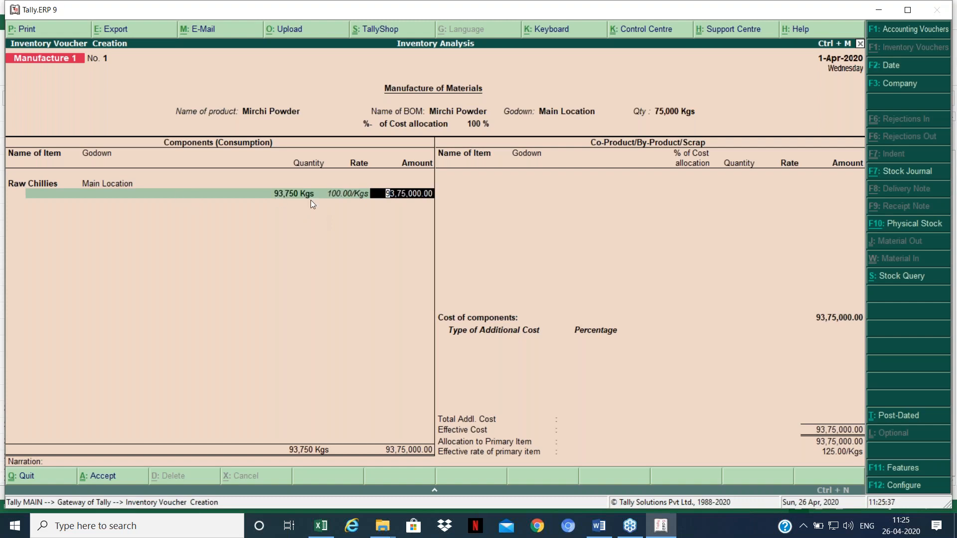
pyautogui.press('Return')
pyautogui.press('Return')
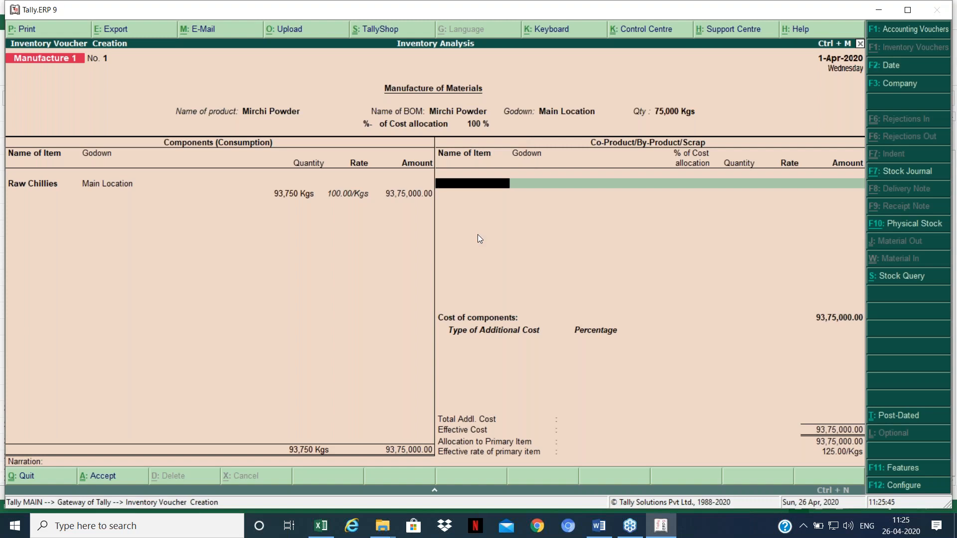
pyautogui.press('Return')
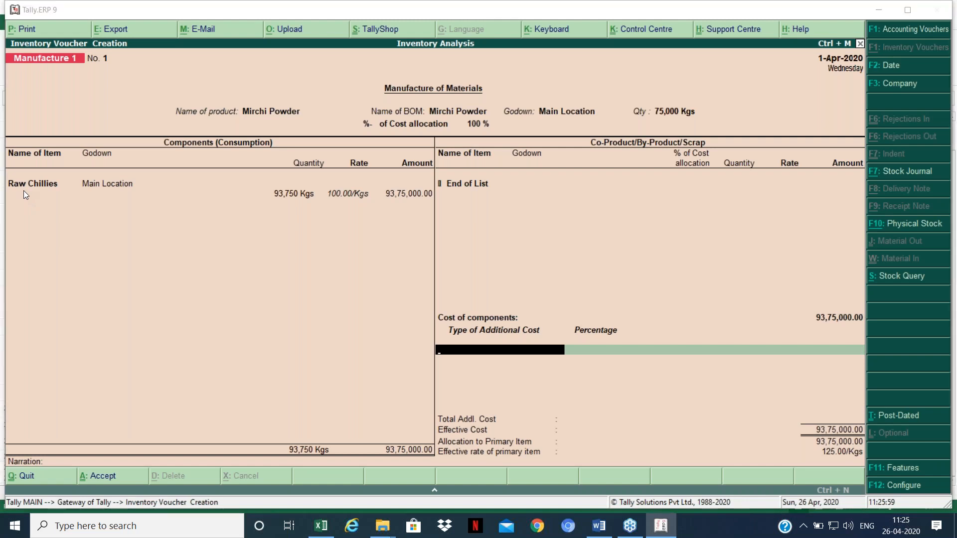
pyautogui.hotkey('alt', 'Tab')
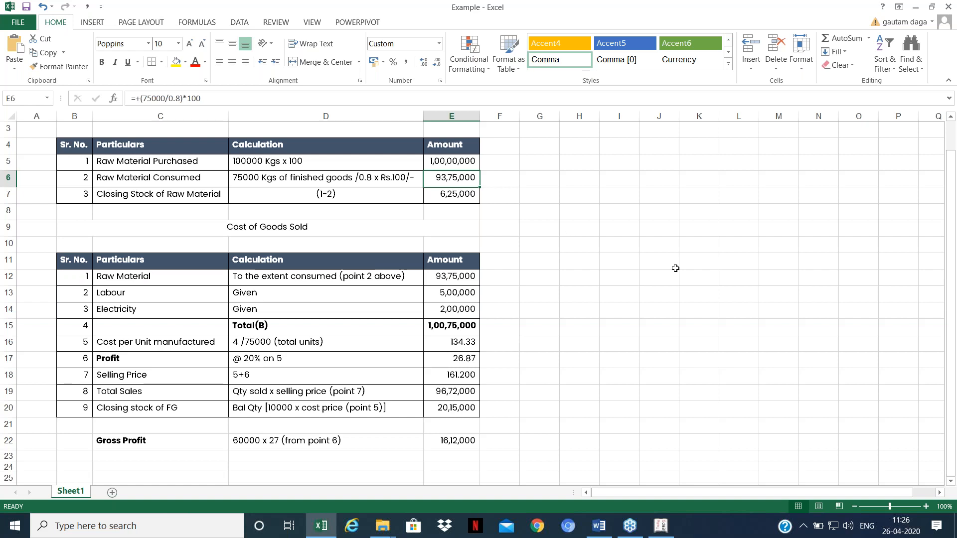
pyautogui.hotkey('alt', 'Tab')
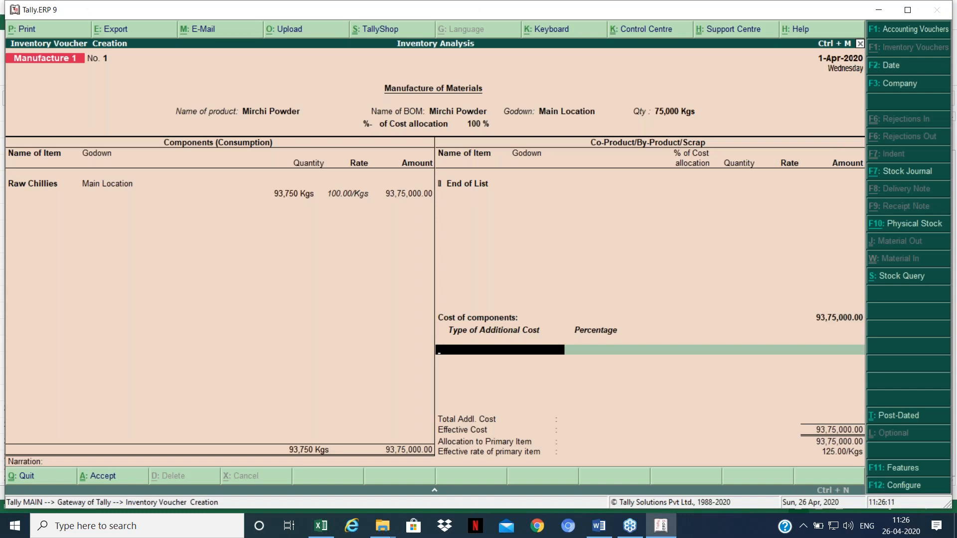
# Step: Enter Labour Charges at 5,00,000 and Electricty Expenses at 2,00,000 as additional costs
pyautogui.write('Lab')
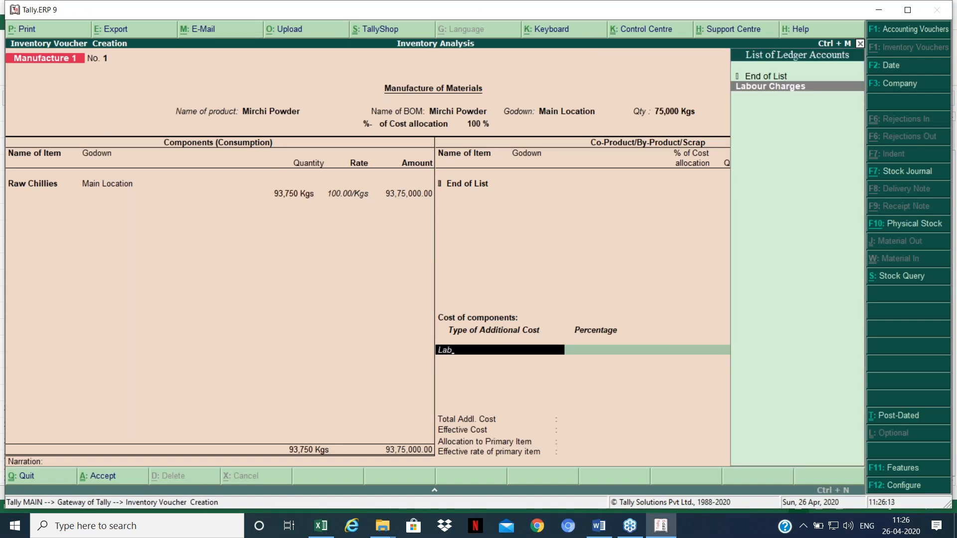
pyautogui.press('Return')
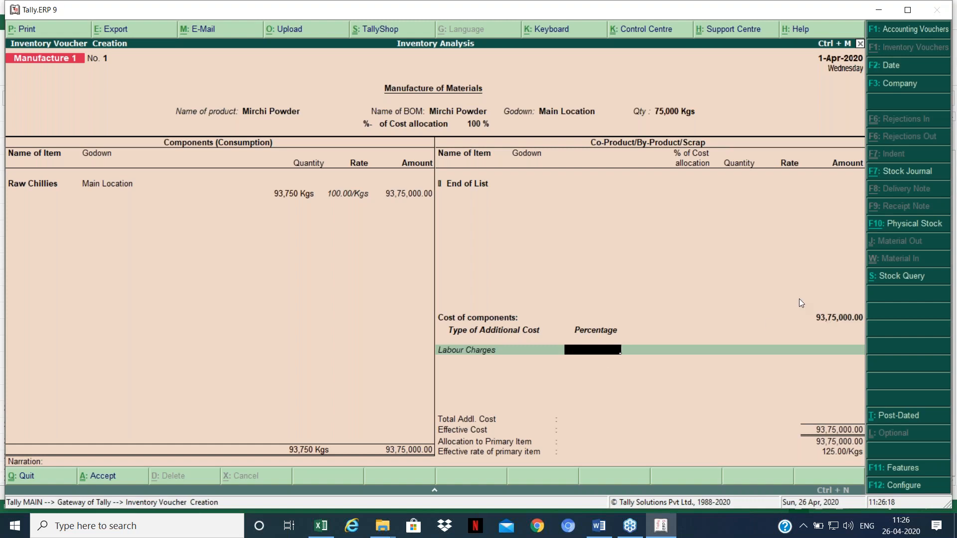
pyautogui.press('Return')
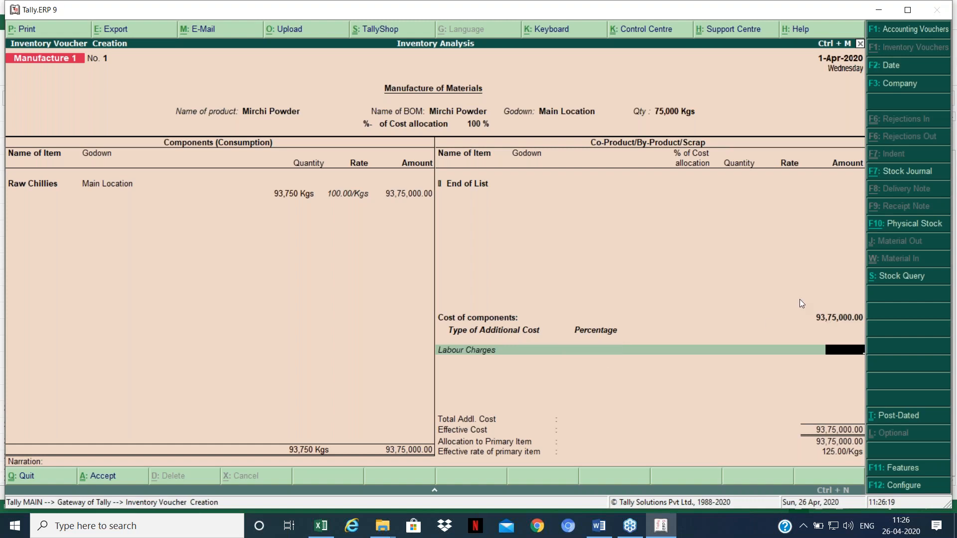
pyautogui.write('500000')
pyautogui.press('Return')
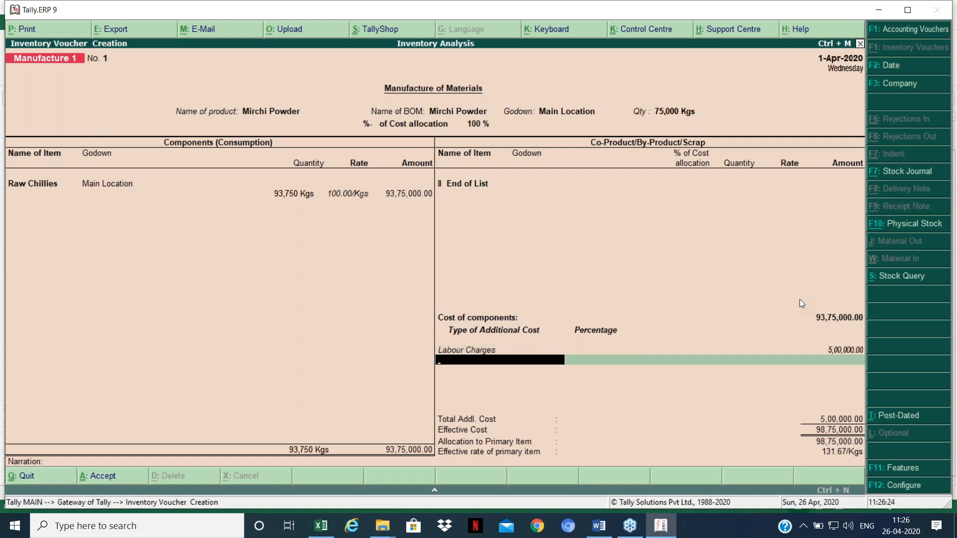
pyautogui.write('e')
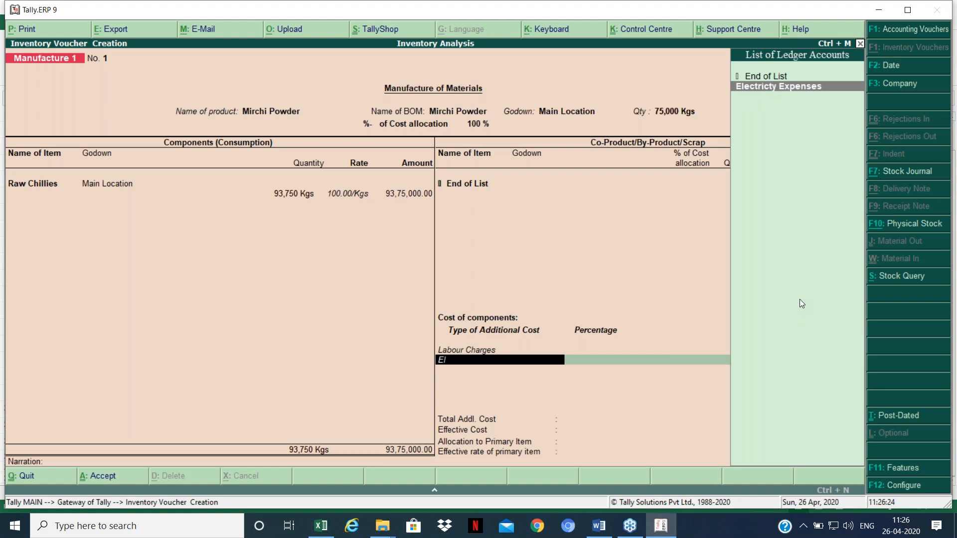
pyautogui.press('Return')
pyautogui.press('Return')
pyautogui.write('200000')
pyautogui.press('Return')
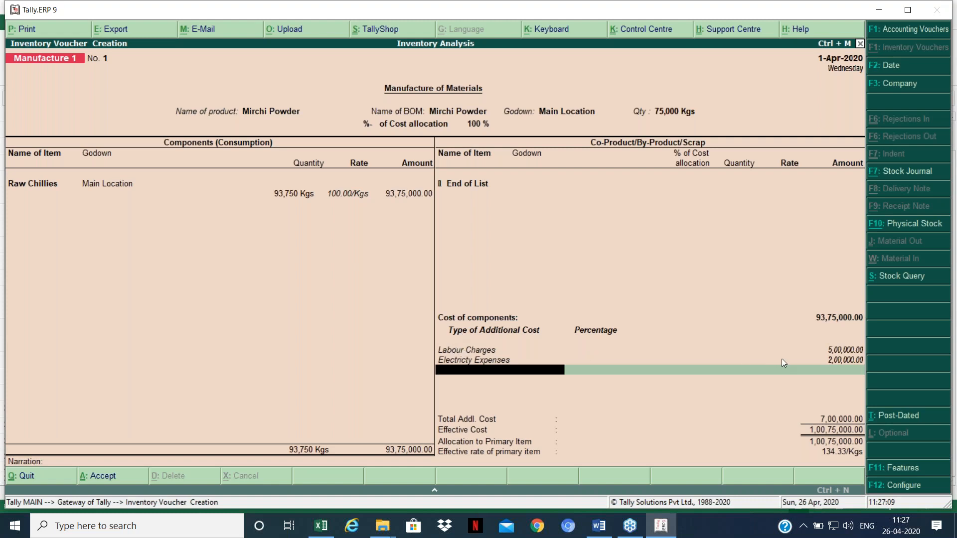
# Step: Compare the cost per unit in Excel's E16, then finish the cost lines to reach Accept
pyautogui.press('Up')
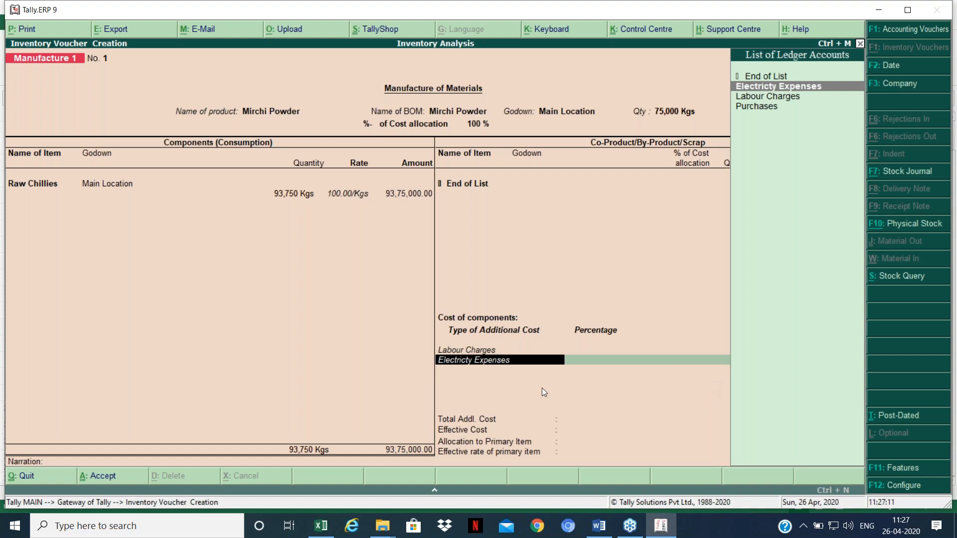
pyautogui.press('Return')
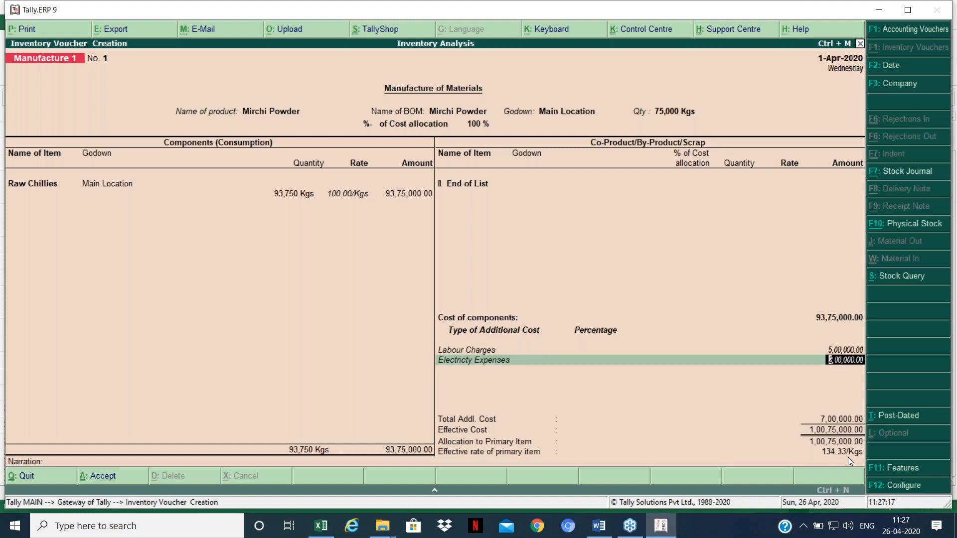
pyautogui.hotkey('alt', 'Tab')
pyautogui.click(452, 342)
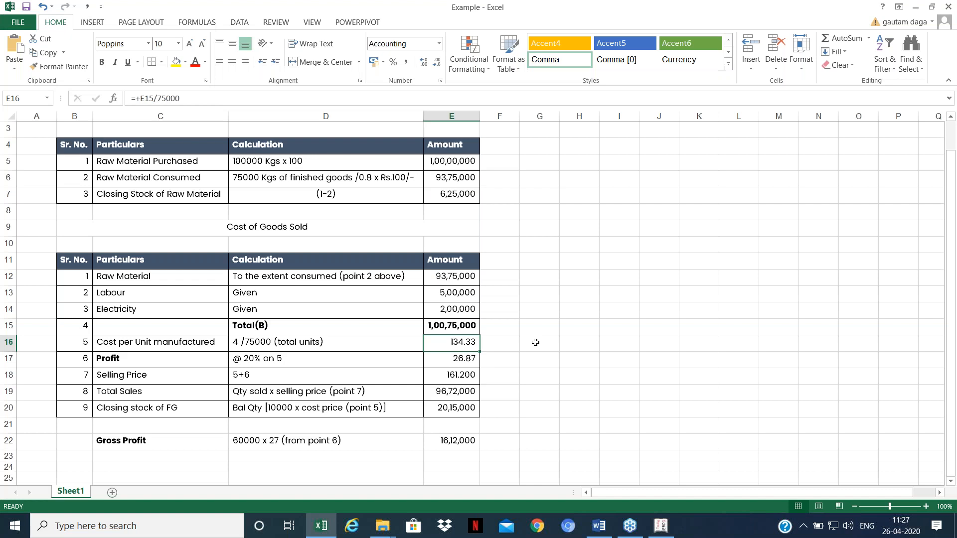
pyautogui.hotkey('alt', 'Tab')
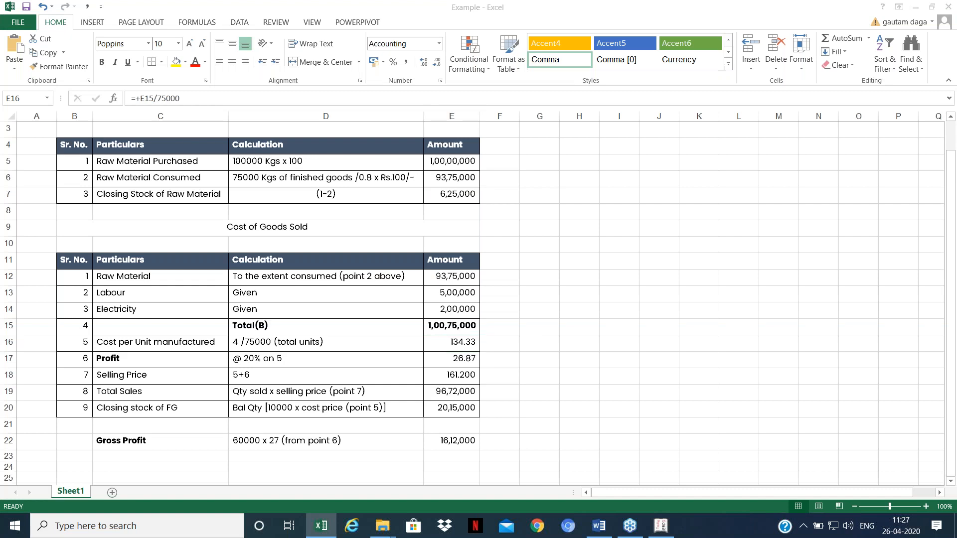
pyautogui.press('Return')
pyautogui.press('Return')
pyautogui.press('Return')
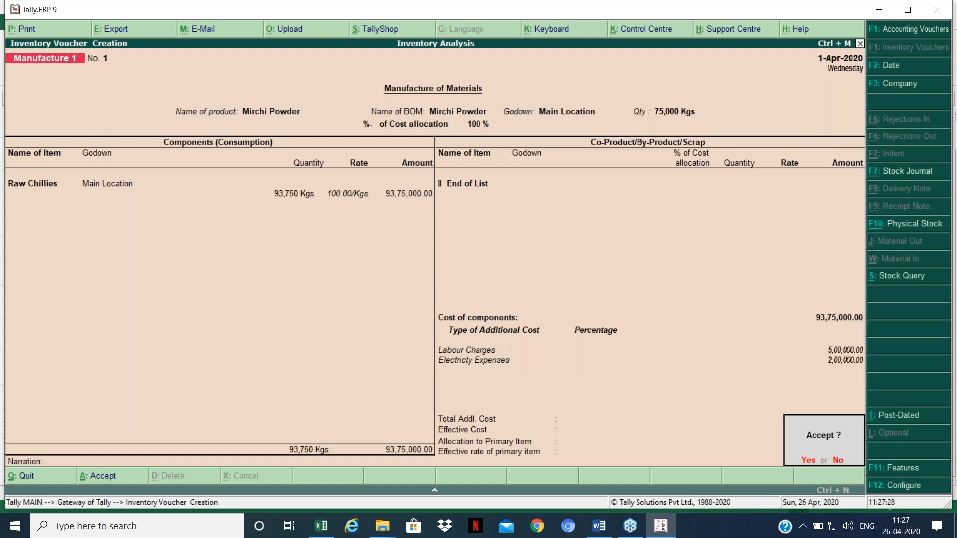
# Step: Save manufacture voucher No. 1 and quit the blank voucher No. 2 to the Gateway of Tally
pyautogui.press('Return')
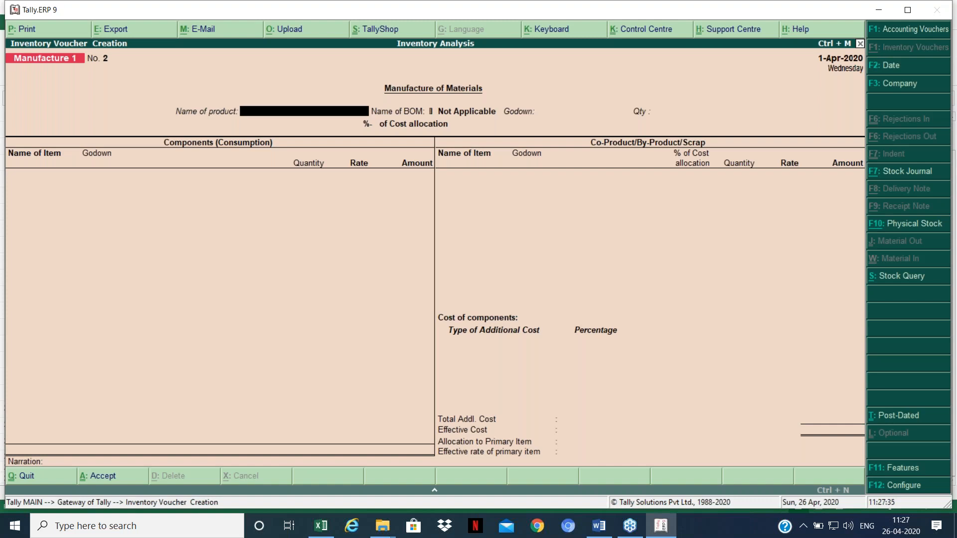
pyautogui.press('Escape')
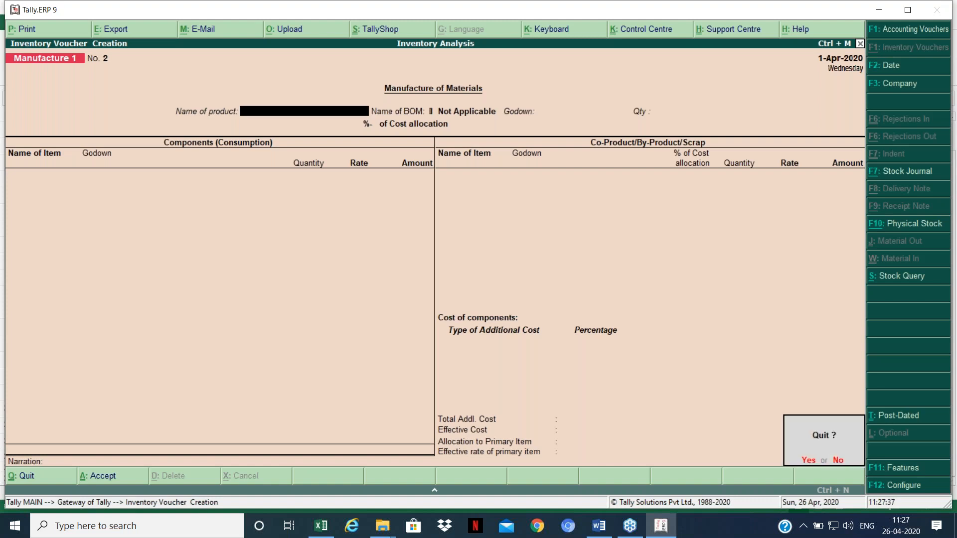
pyautogui.press('Return')
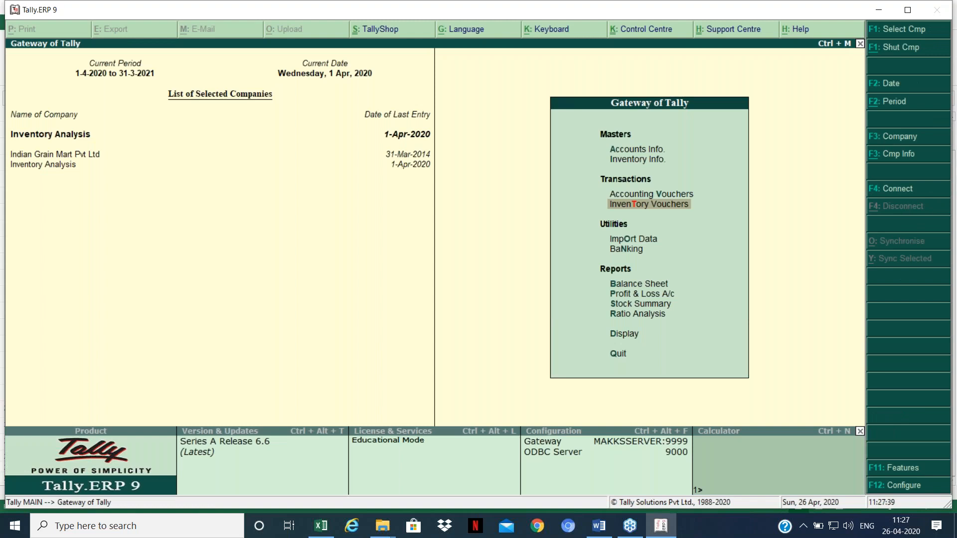
pyautogui.press('Down')
pyautogui.press('Down')
pyautogui.press('Down')
pyautogui.press('Down')
pyautogui.press('Down')
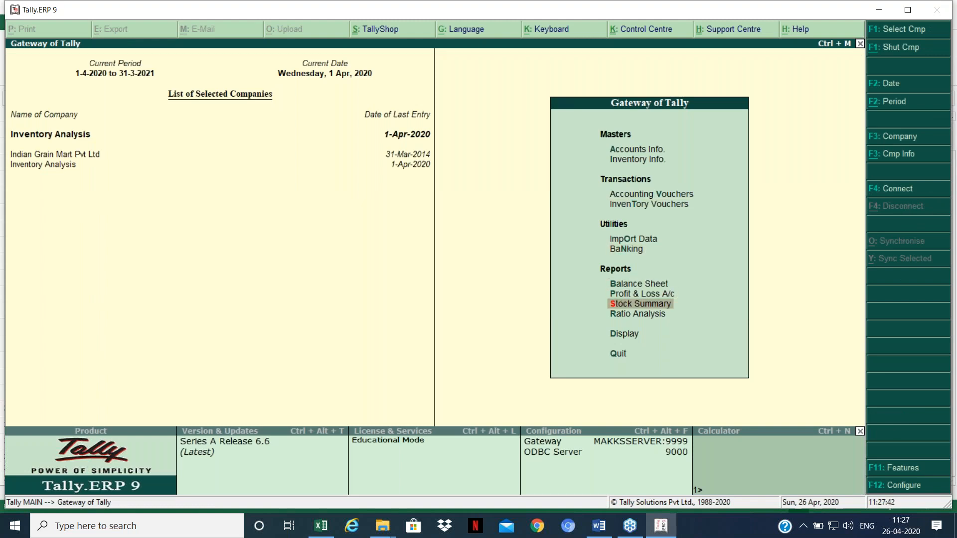
pyautogui.press('Return')
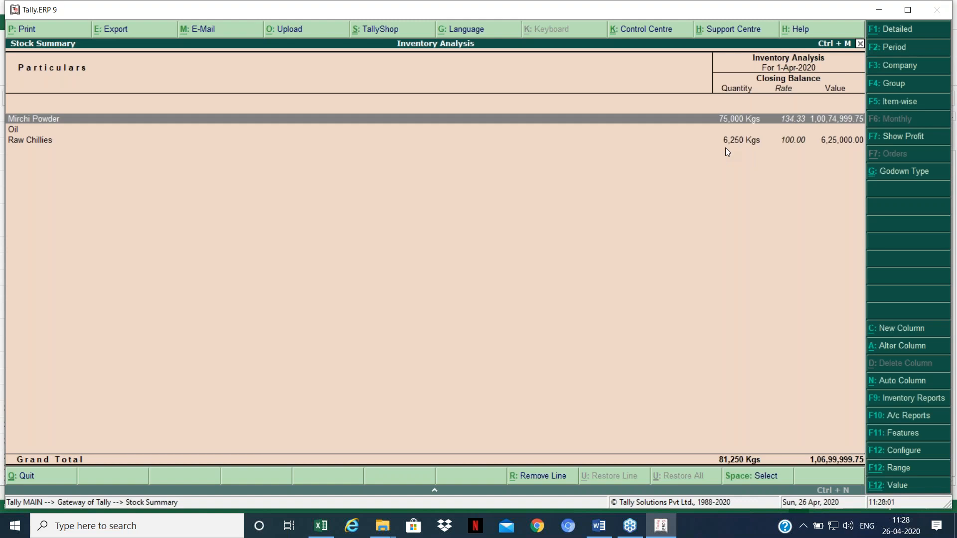
pyautogui.hotkey('alt', 'Tab')
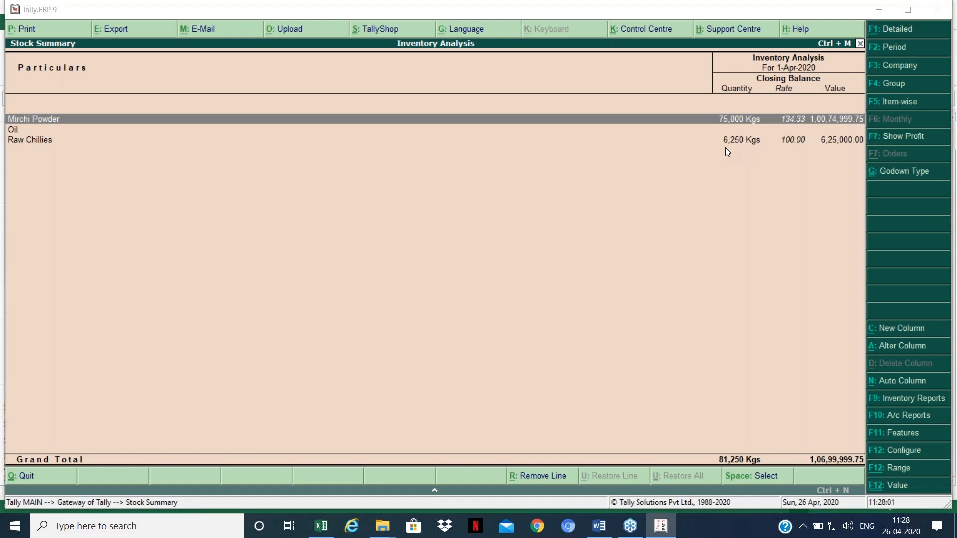
pyautogui.click(460, 201)
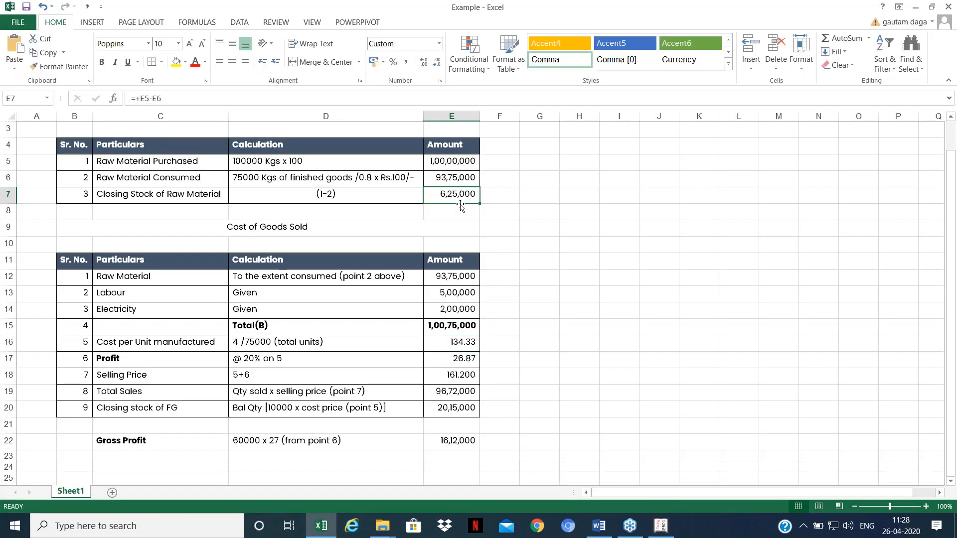
pyautogui.hotkey('alt', 'Tab')
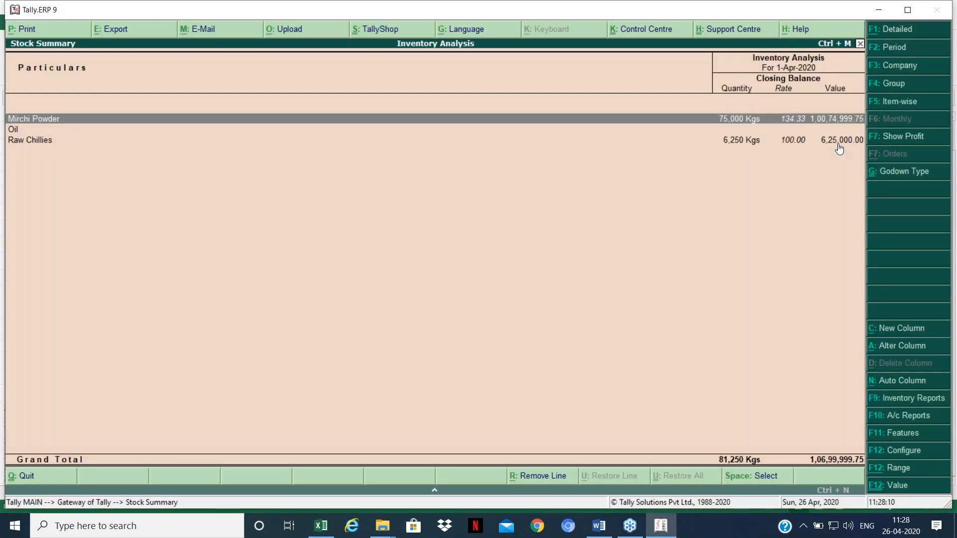
pyautogui.press('Escape')
# Step: Start a Sales voucher with Cash as the party account
pyautogui.press('t')
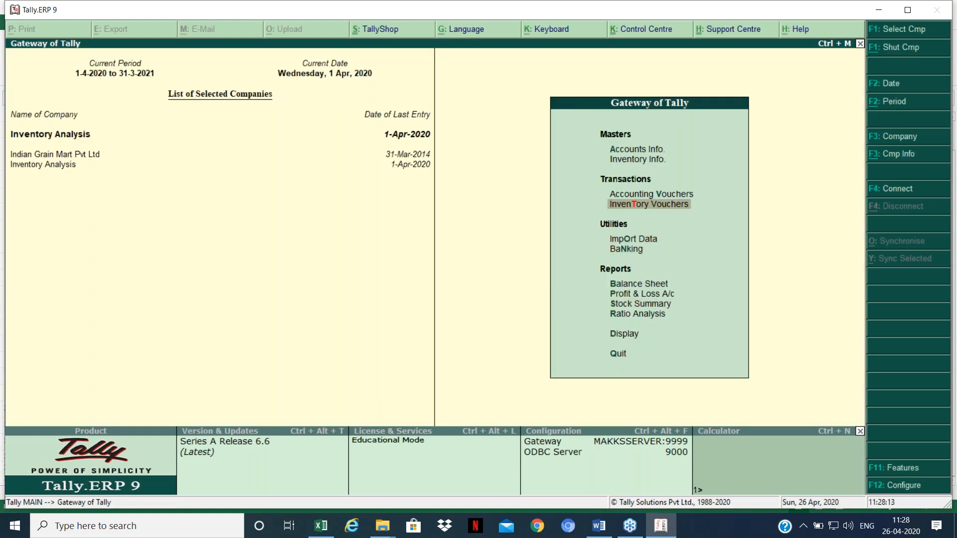
pyautogui.press('Up')
pyautogui.press('Return')
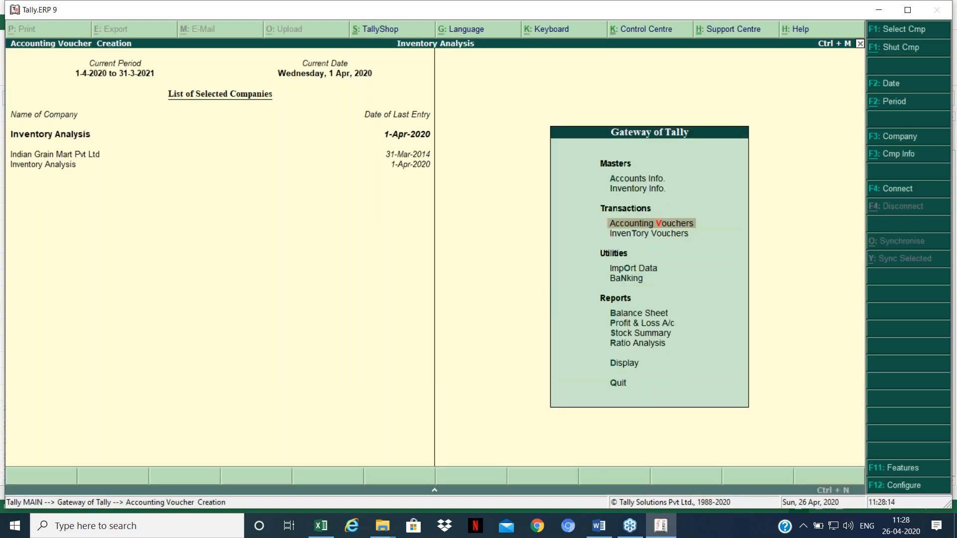
pyautogui.press('F8')
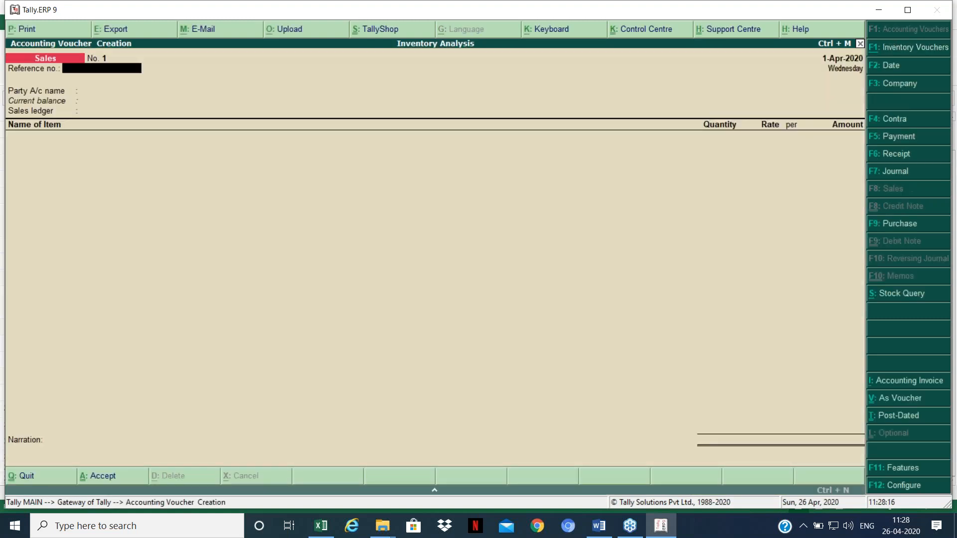
pyautogui.press('Return')
pyautogui.press('Return')
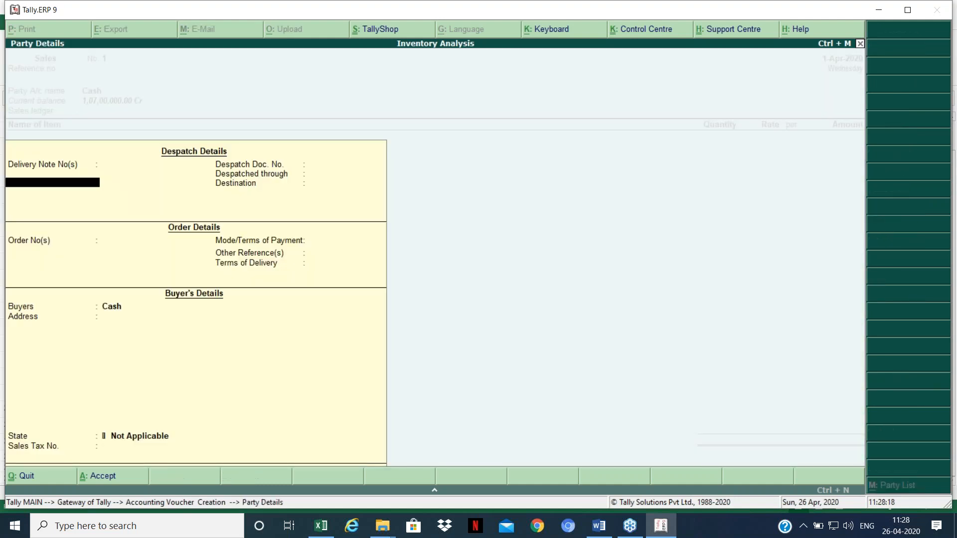
pyautogui.hotkey('ctrl', 'a')
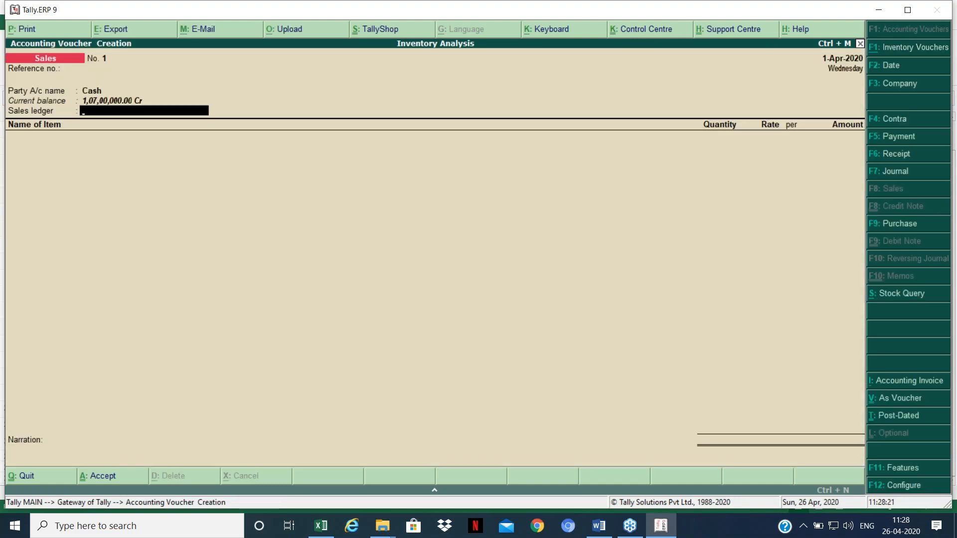
# Step: Create a 'Sales' ledger under Sales Accounts and use it as the sales ledger
pyautogui.hotkey('alt', 'c')
pyautogui.write('Sales')
pyautogui.press('Return')
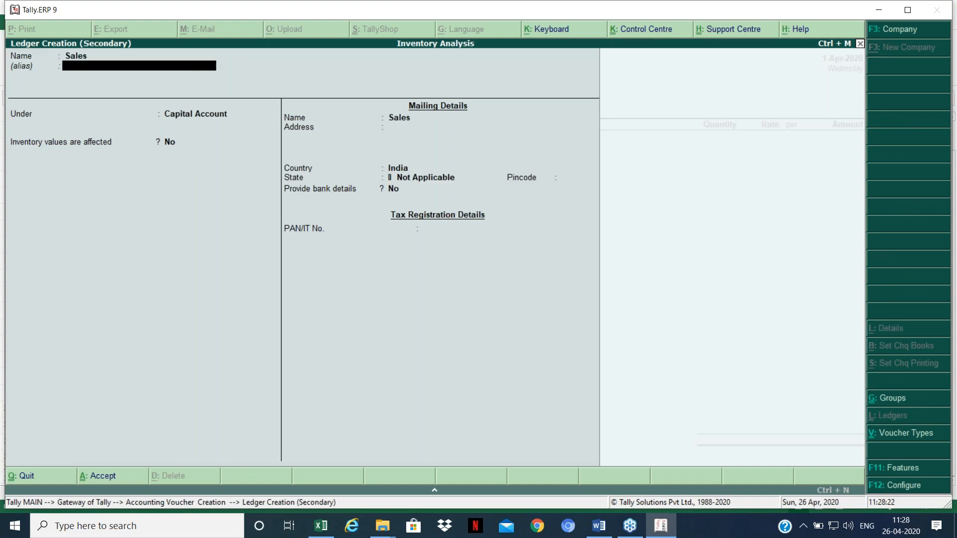
pyautogui.press('Return')
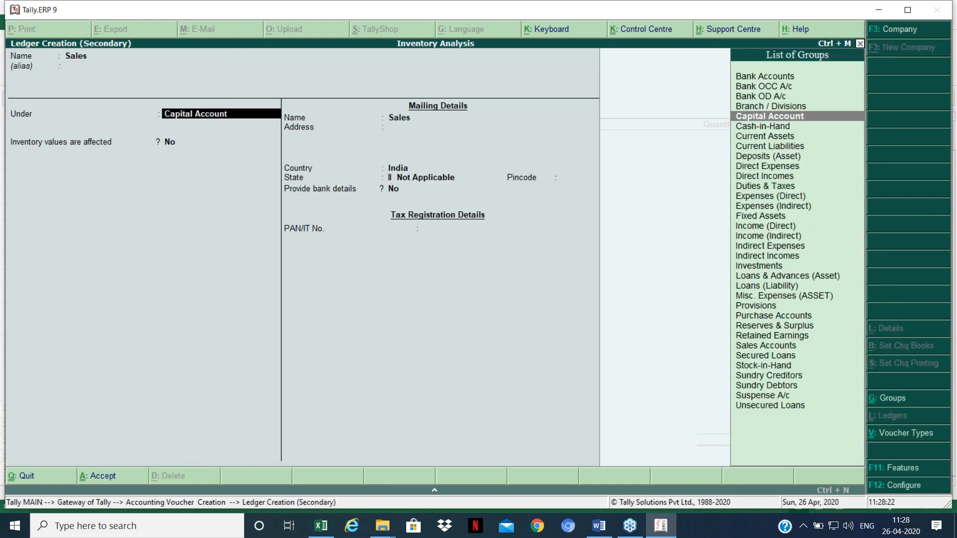
pyautogui.write('sal')
pyautogui.press('Return')
pyautogui.hotkey('ctrl', 'a')
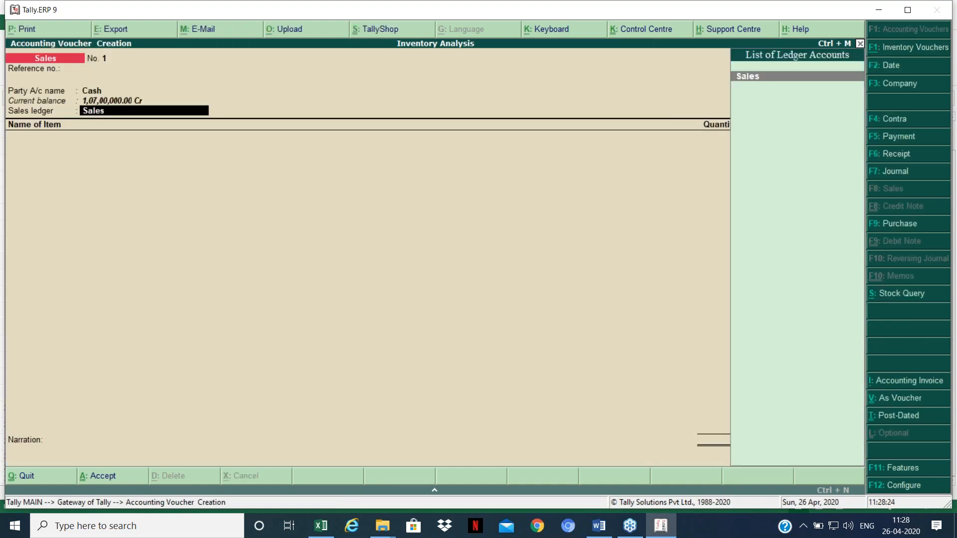
pyautogui.press('Return')
# Step: Add 60,000 Kgs of Mirchi Powder at 161.20 per Kg, the selling price from Excel E18
pyautogui.write('Ch')
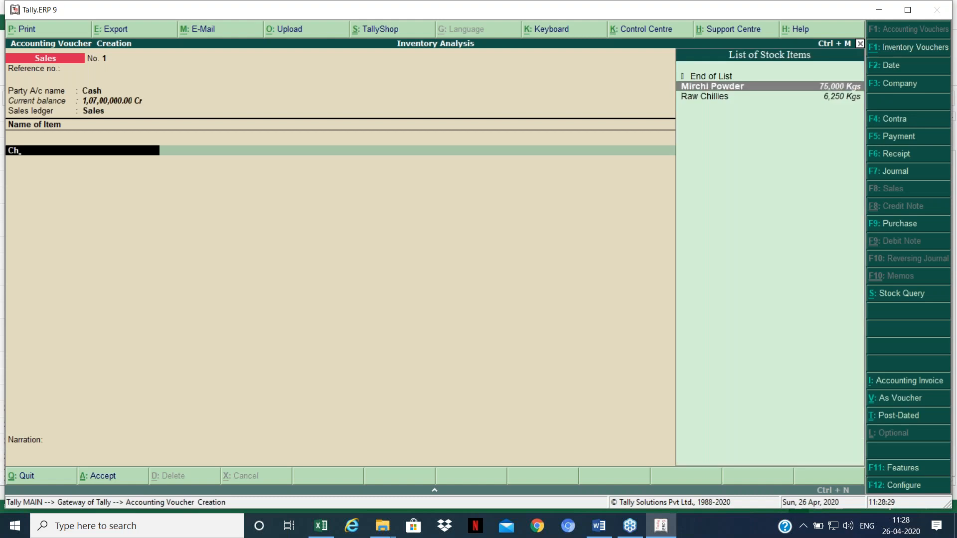
pyautogui.press('Return')
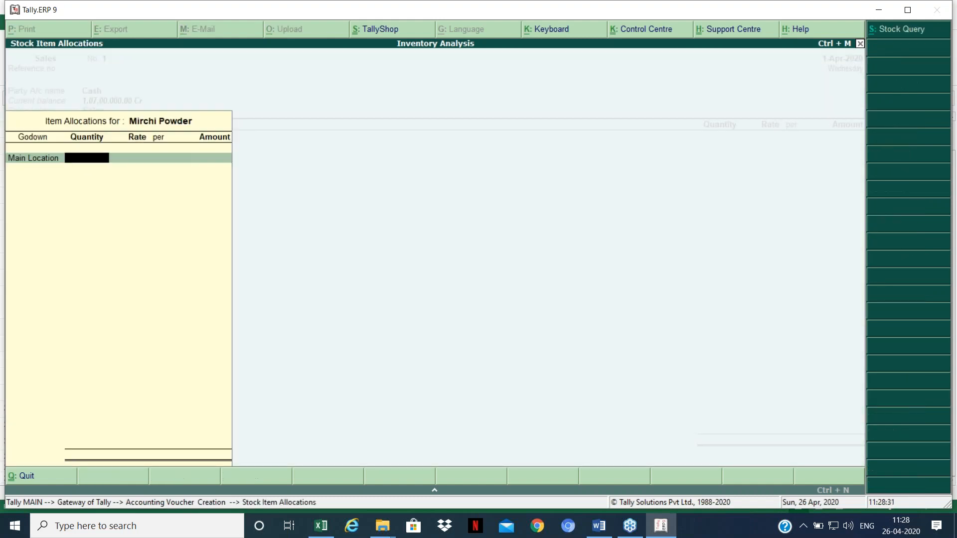
pyautogui.write('60000')
pyautogui.press('Return')
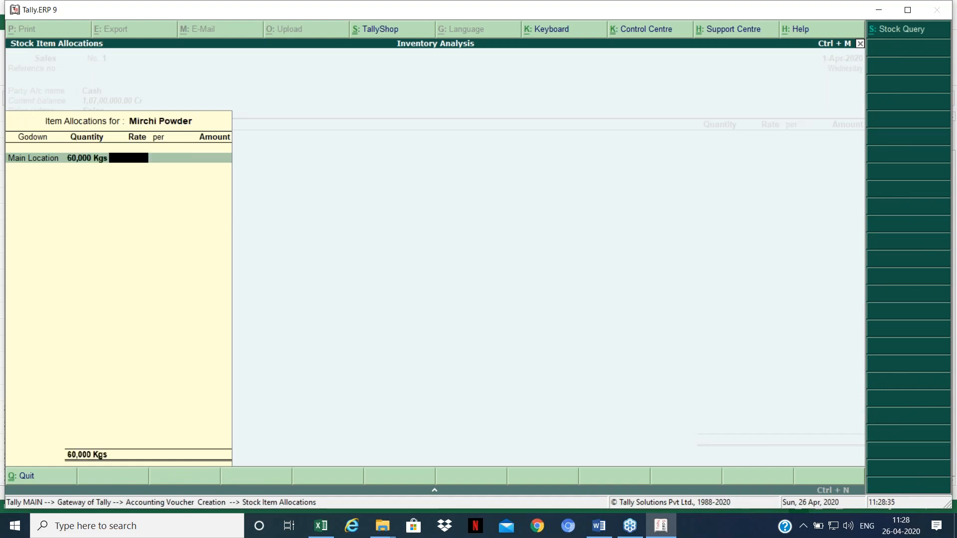
pyautogui.hotkey('alt', 'Tab')
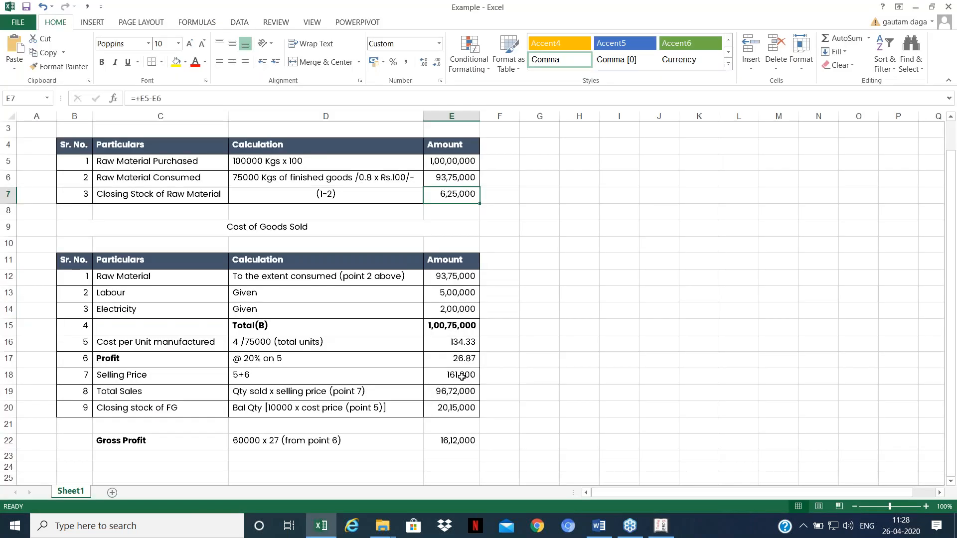
pyautogui.click(466, 378)
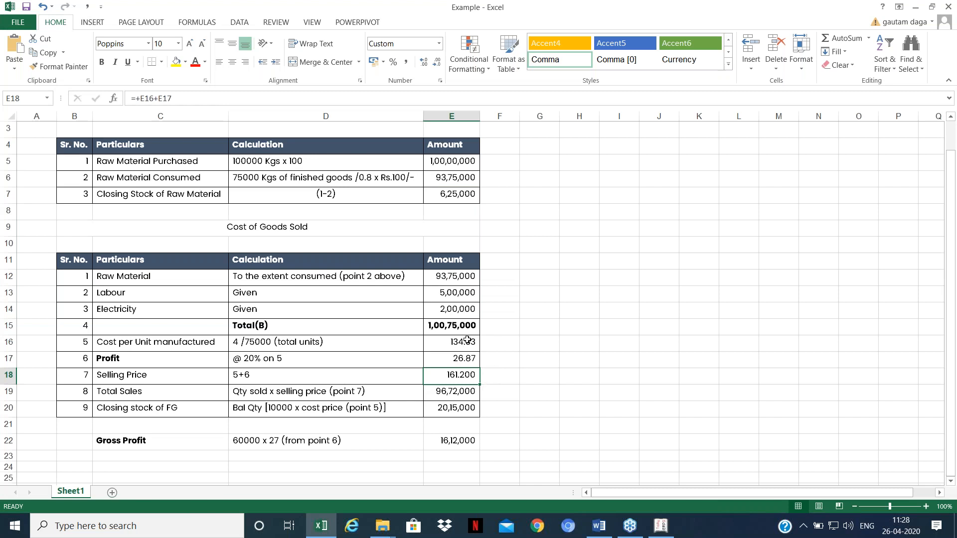
pyautogui.hotkey('alt', 'Tab')
pyautogui.write('161.')
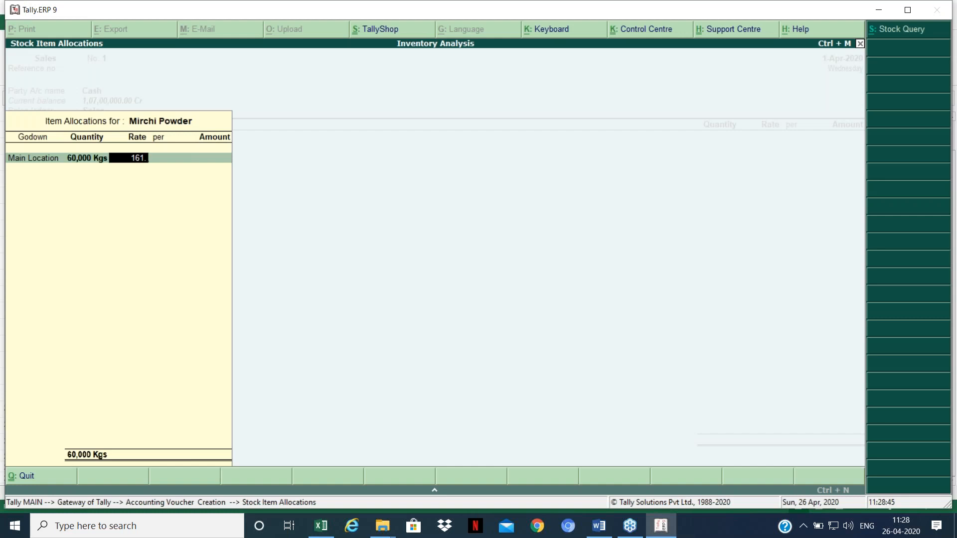
pyautogui.write('20')
pyautogui.press('Return')
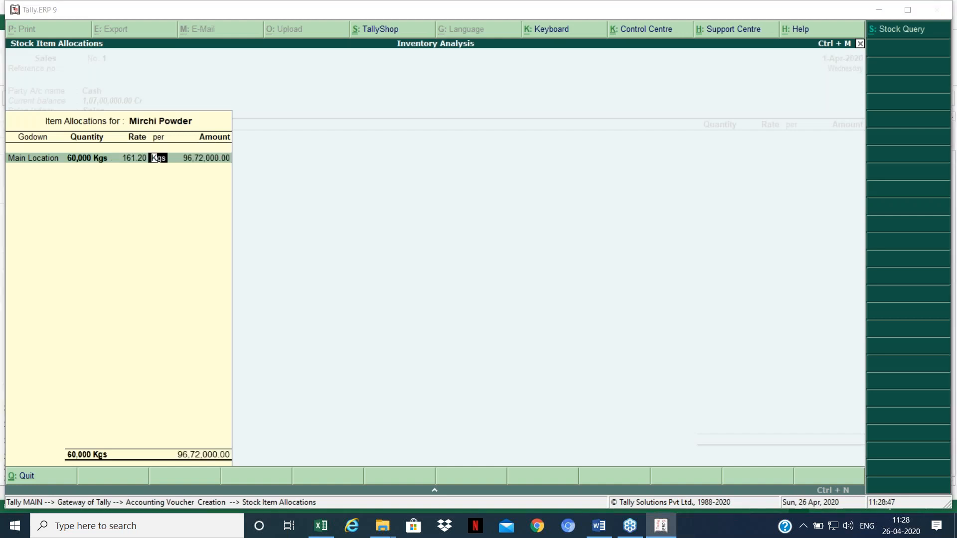
# Step: Check the 96,72,000.00 total against Excel E19 and complete the item entry
pyautogui.hotkey('alt', 'Tab')
pyautogui.click(465, 396)
pyautogui.click(466, 396)
pyautogui.hotkey('alt', 'Tab')
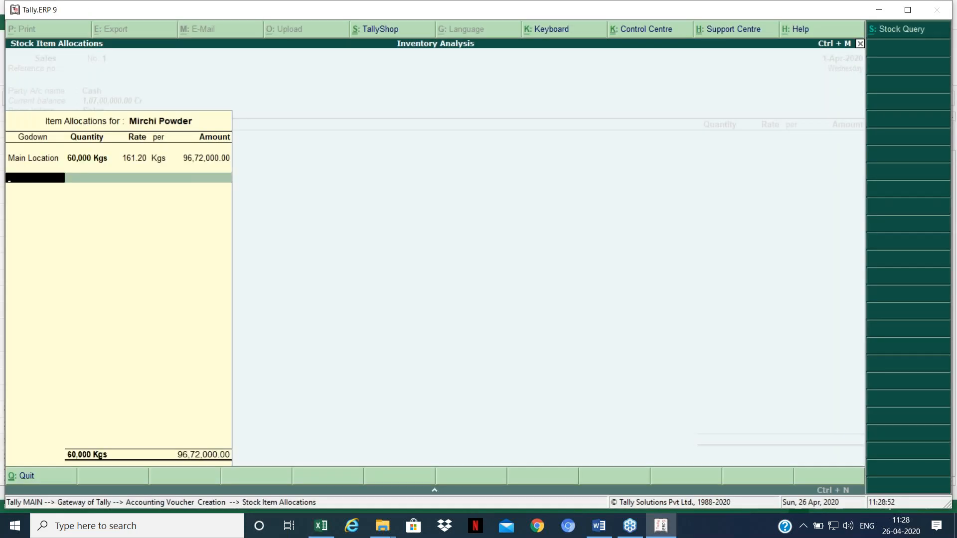
pyautogui.press('Return')
pyautogui.press('Return')
pyautogui.press('Return')
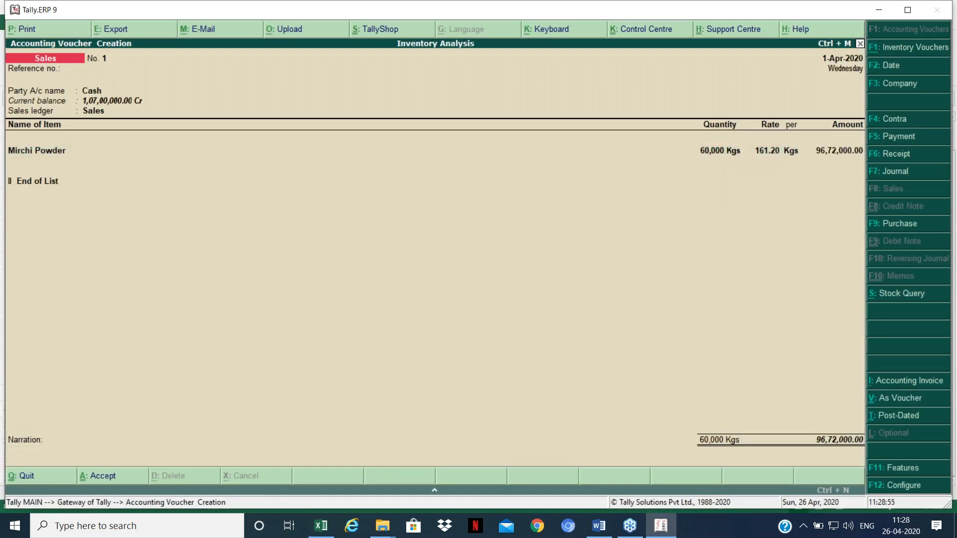
pyautogui.press('Return')
pyautogui.press('Return')
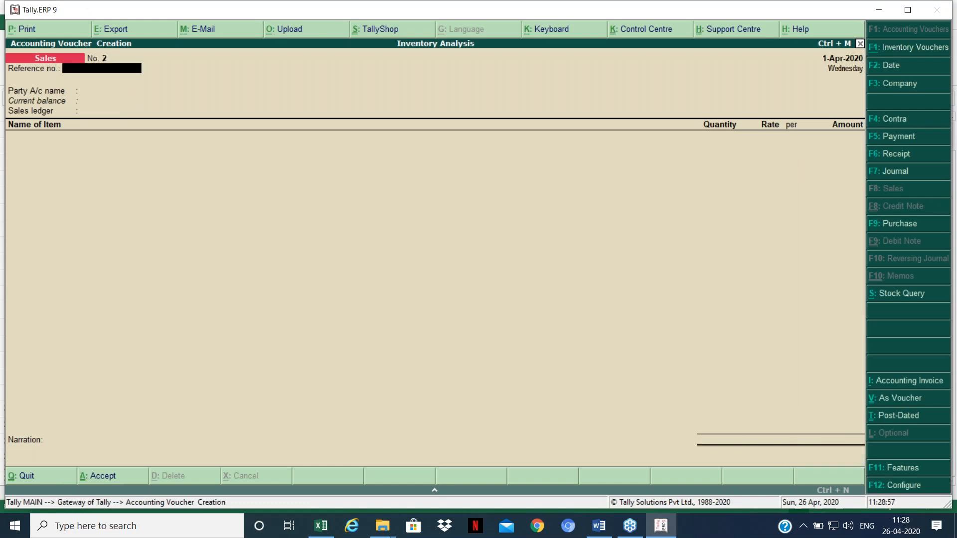
# Step: Quit voucher entry and open the Profit & Loss A/c in detailed view
pyautogui.press('Escape')
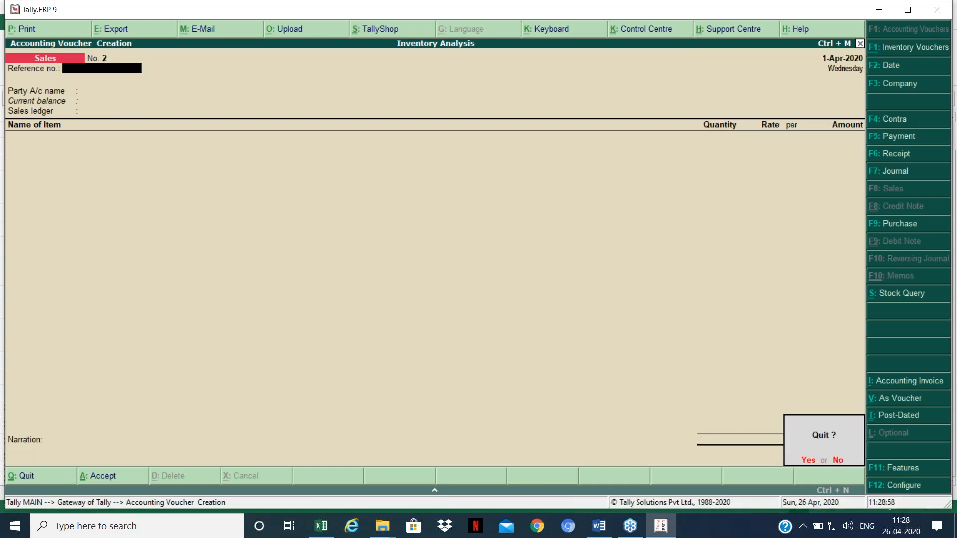
pyautogui.press('Return')
pyautogui.press('Up')
pyautogui.press('Up')
pyautogui.press('Up')
pyautogui.press('Up')
pyautogui.press('Up')
pyautogui.press('Up')
pyautogui.press('Up')
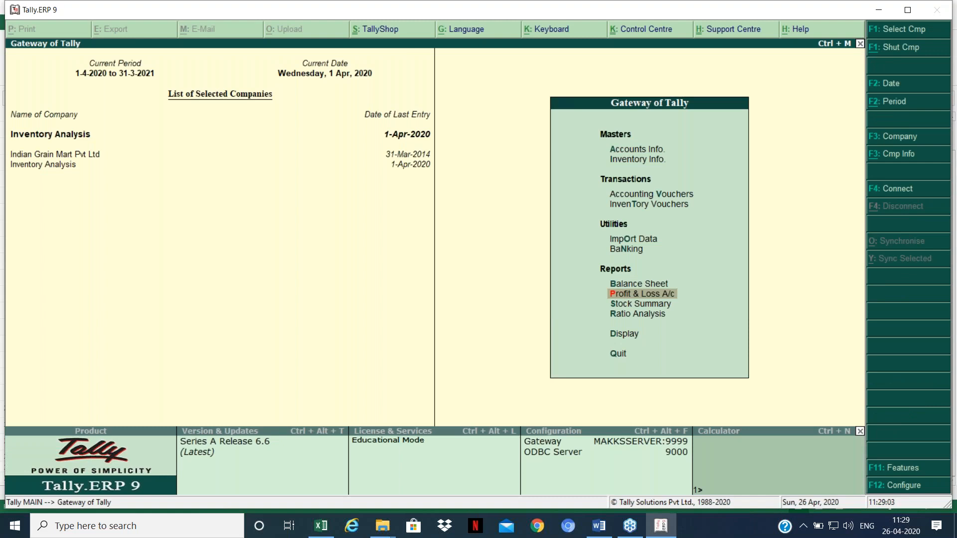
pyautogui.press('Return')
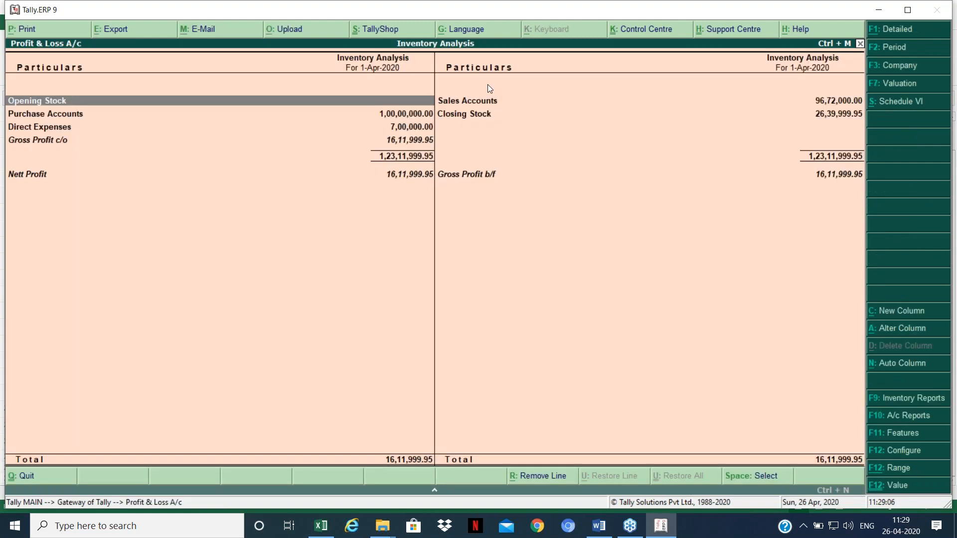
pyautogui.hotkey('alt', 'F1')
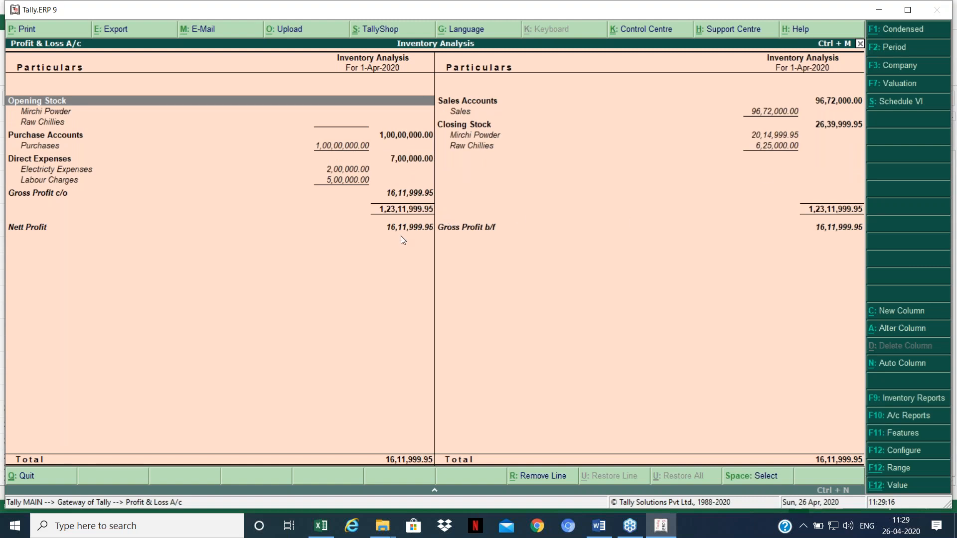
# Step: Compare the 16,11,999.95 profit with Excel, checking the closing stock formula in E20
pyautogui.hotkey('alt', 'Tab')
pyautogui.click(540, 293)
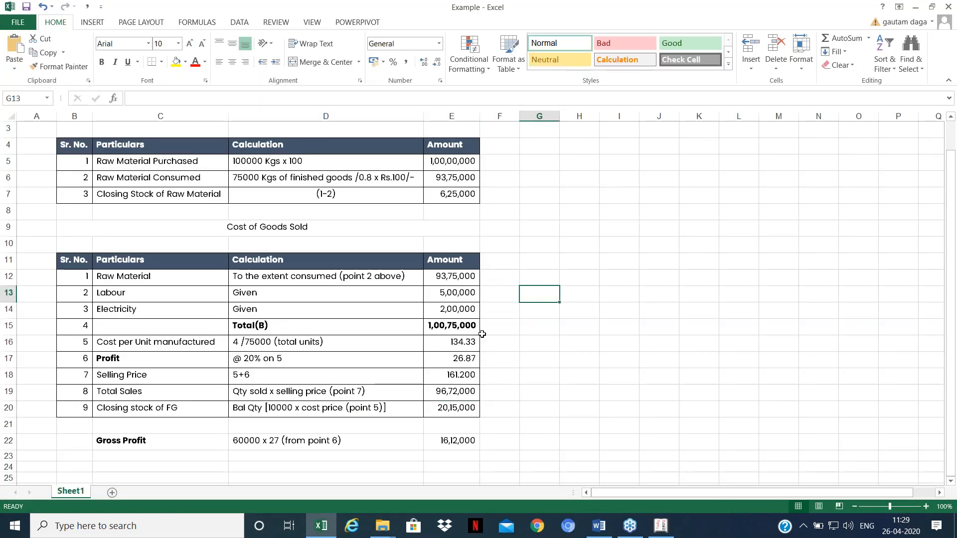
pyautogui.click(441, 405)
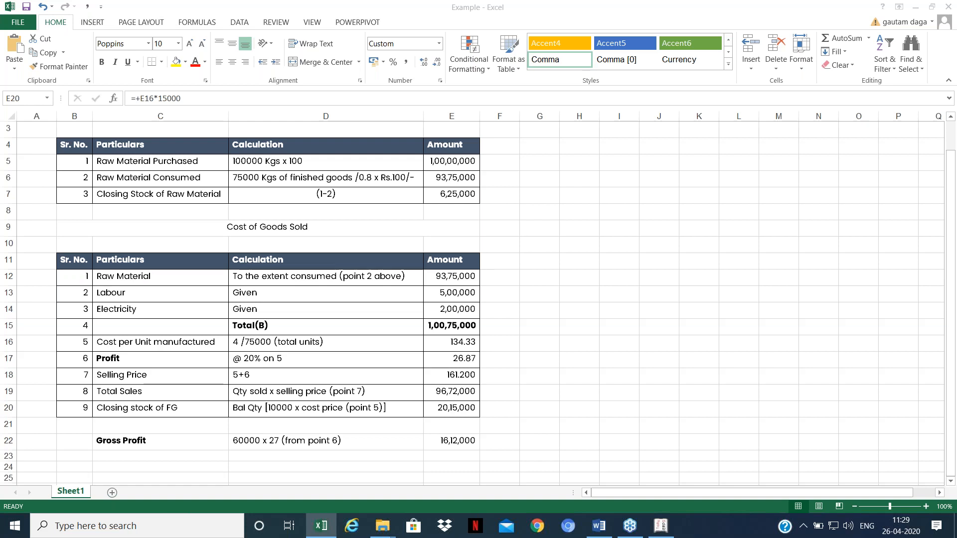
pyautogui.hotkey('alt', 'Tab')
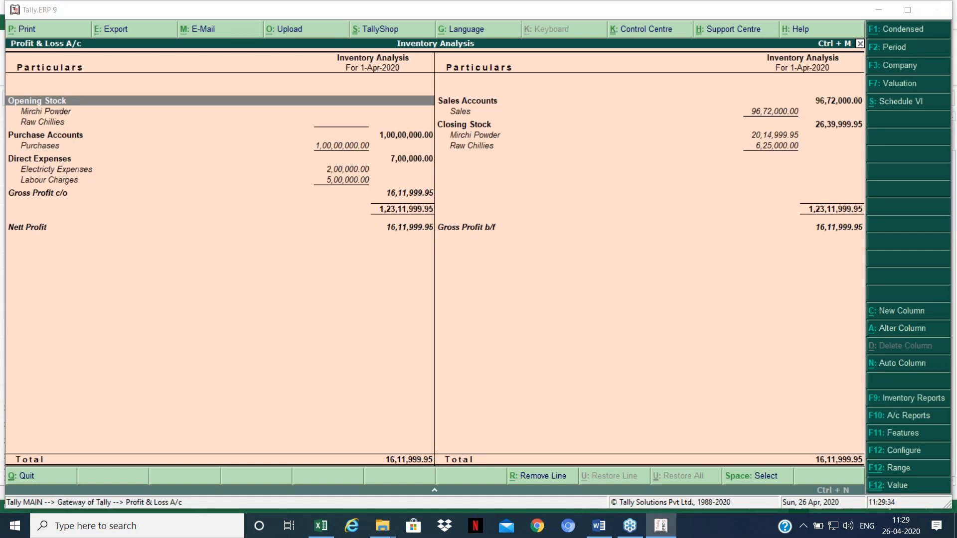
pyautogui.hotkey('alt', 'Tab')
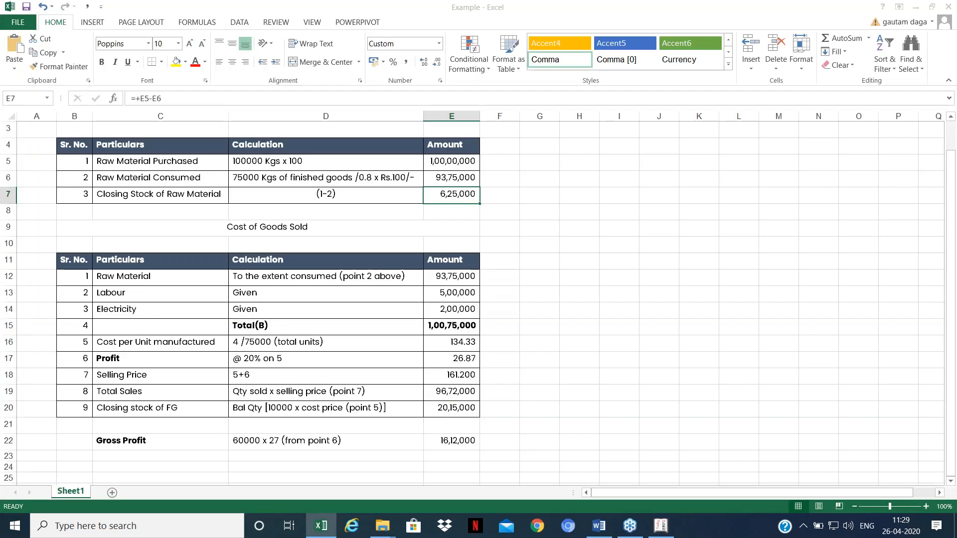
pyautogui.hotkey('alt', 'Tab')
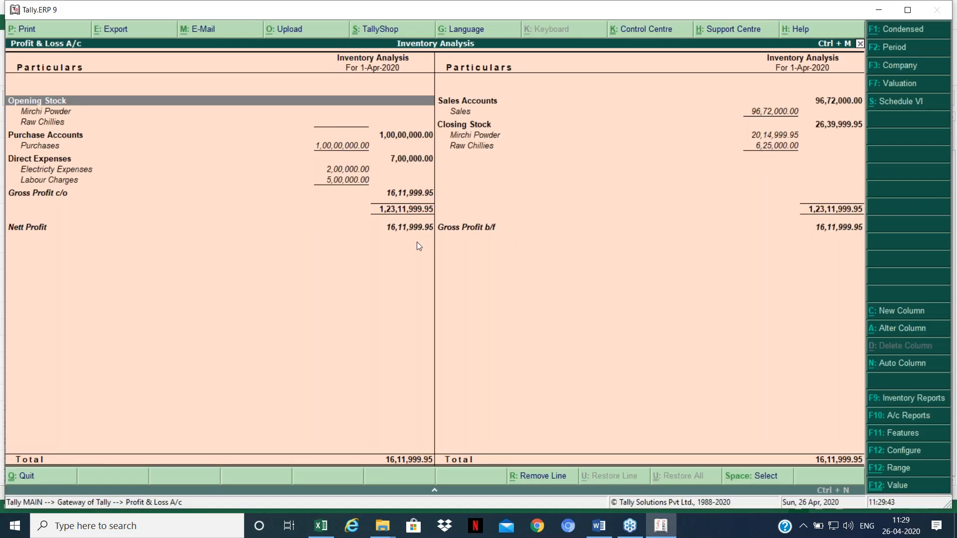
pyautogui.hotkey('alt', 'Tab')
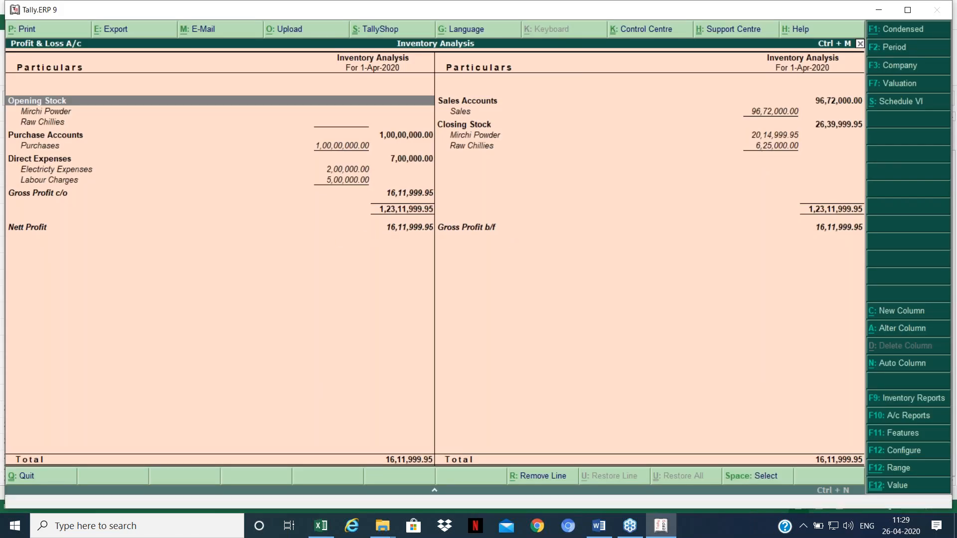
pyautogui.hotkey('alt', 'Tab')
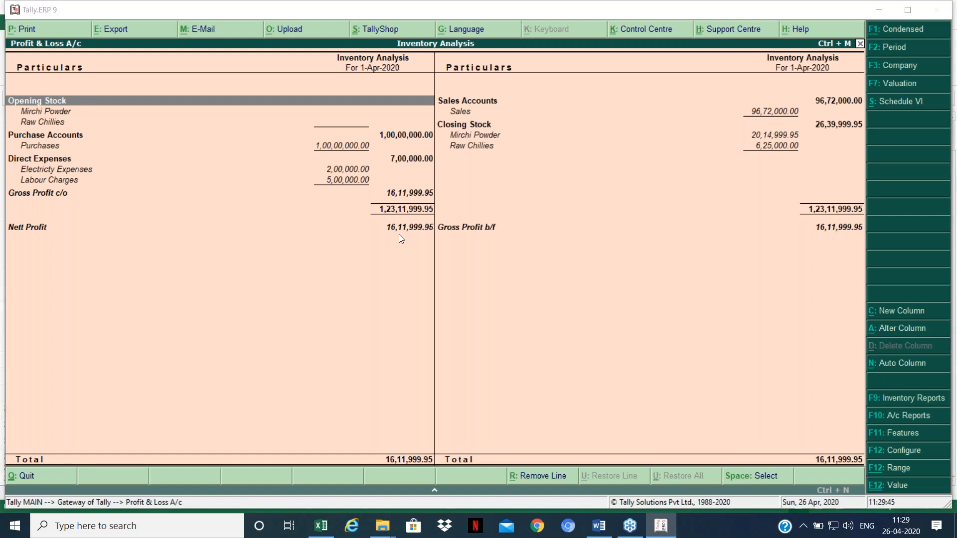
pyautogui.press('Down')
pyautogui.press('Down')
pyautogui.press('Down')
pyautogui.press('Down')
pyautogui.press('Down')
pyautogui.press('Down')
pyautogui.press('Down')
pyautogui.press('Down')
pyautogui.press('Down')
pyautogui.press('Down')
pyautogui.press('Down')
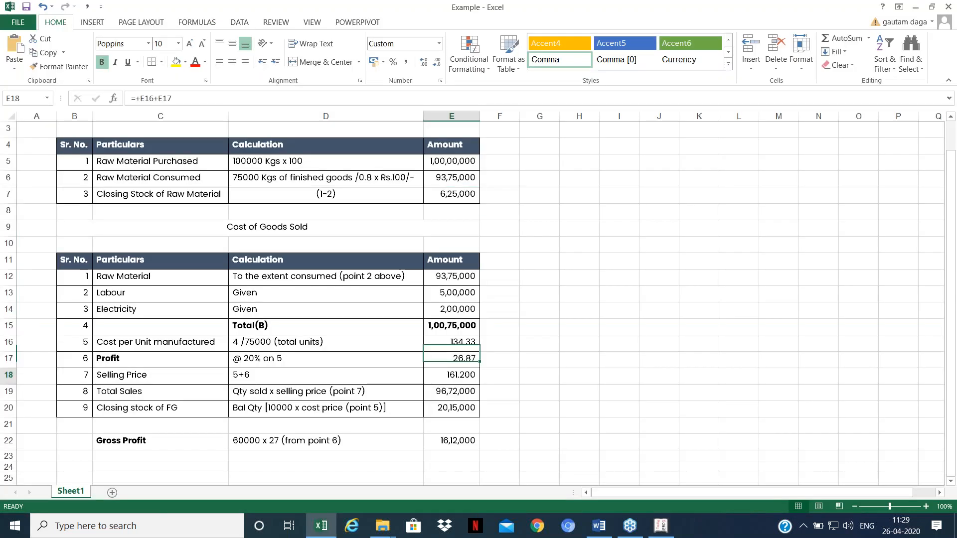
pyautogui.press('Down')
pyautogui.press('Down')
pyautogui.press('Down')
pyautogui.press('Down')
pyautogui.press('Down')
pyautogui.press('Down')
pyautogui.press('Down')
pyautogui.press('Down')
pyautogui.press('Up')
pyautogui.press('Up')
pyautogui.press('Up')
pyautogui.press('Up')
pyautogui.press('Up')
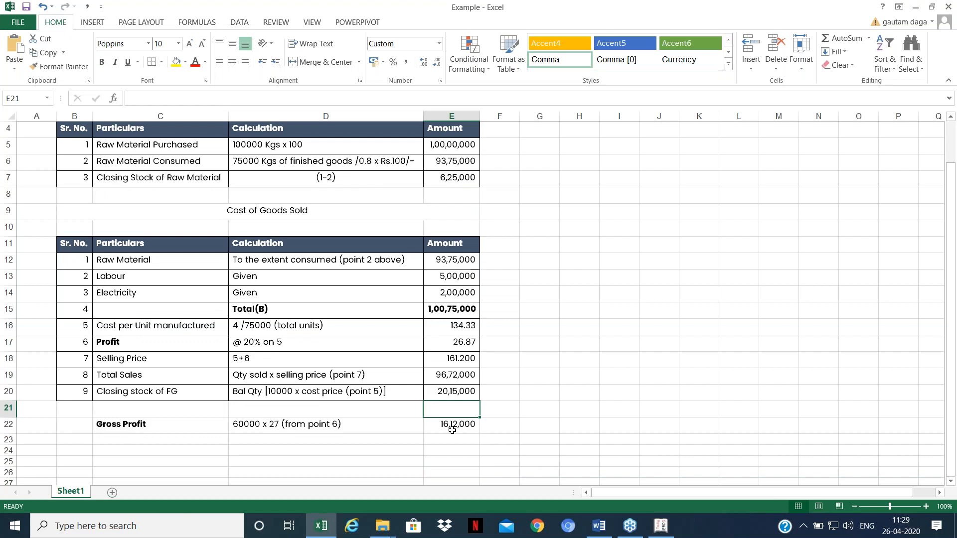
# Step: Check Excel's gross profit formula in E22, then browse Tally's Closing Stock of 26,39,999.95
pyautogui.click(452, 430)
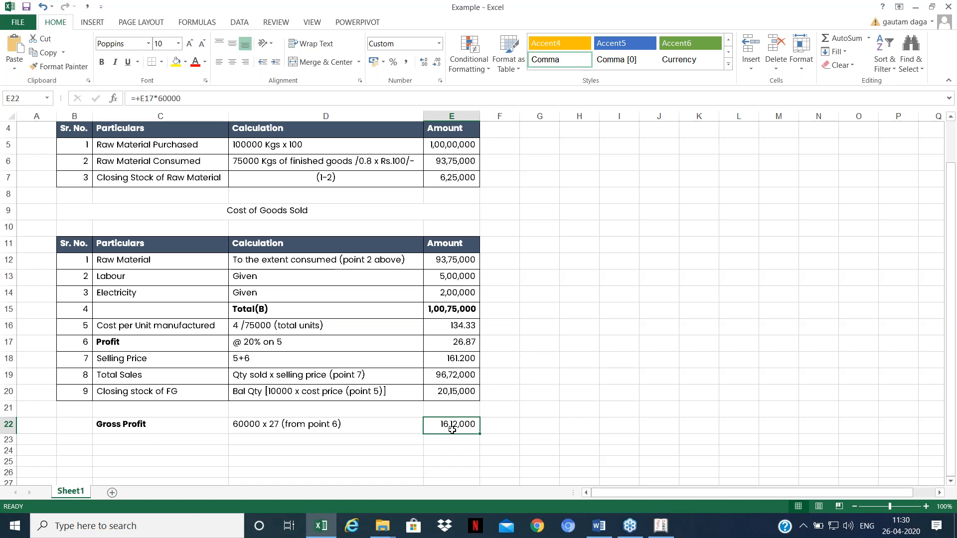
pyautogui.click(614, 329)
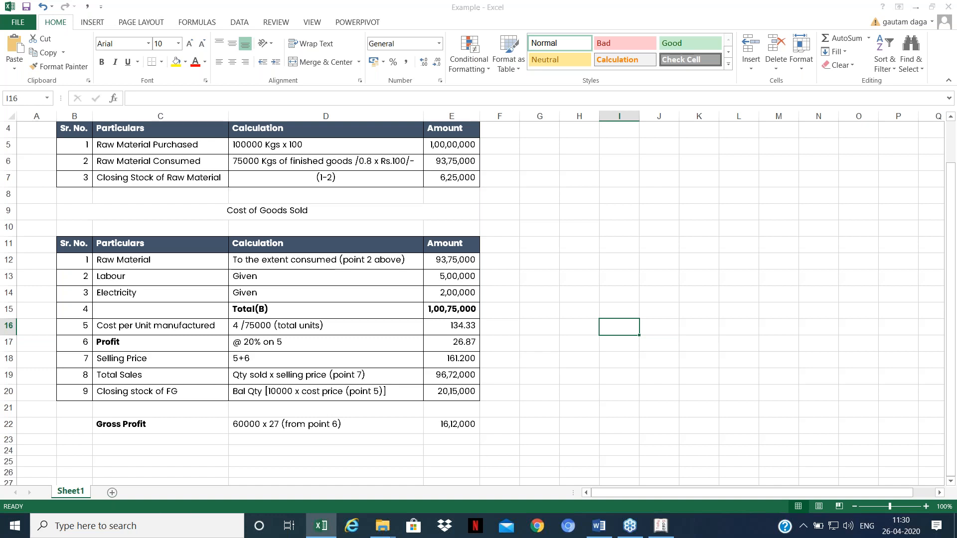
pyautogui.hotkey('alt', 'Tab')
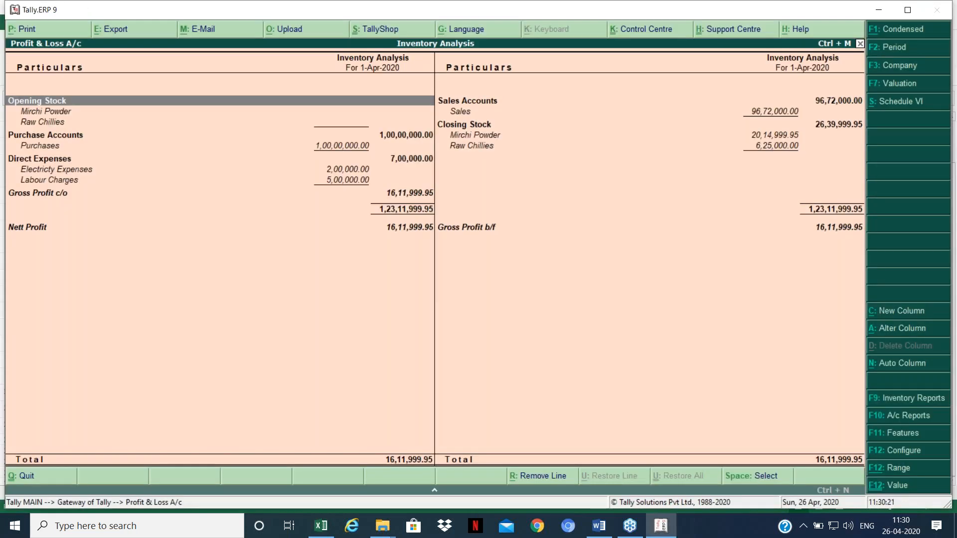
pyautogui.press('Down')
pyautogui.press('Down')
pyautogui.press('Down')
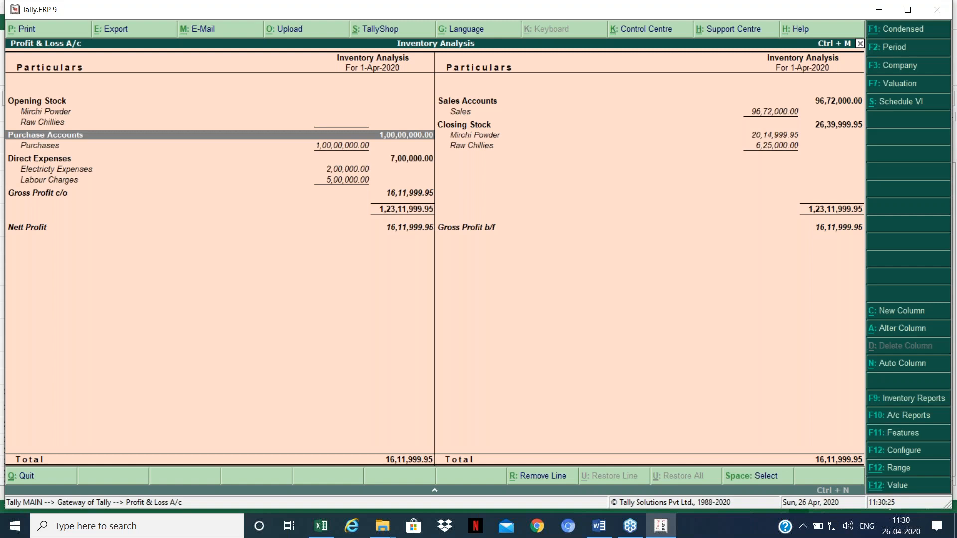
pyautogui.press('Right')
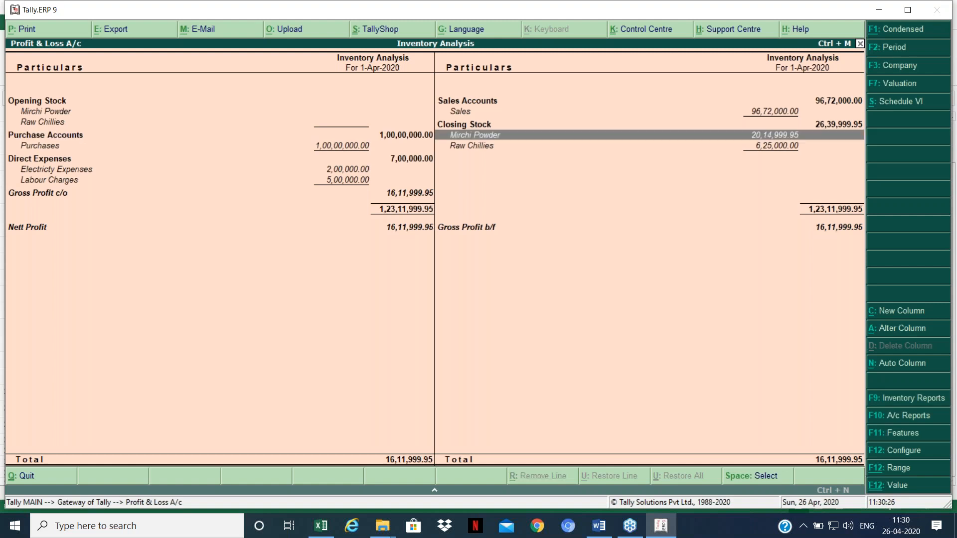
pyautogui.press('Up')
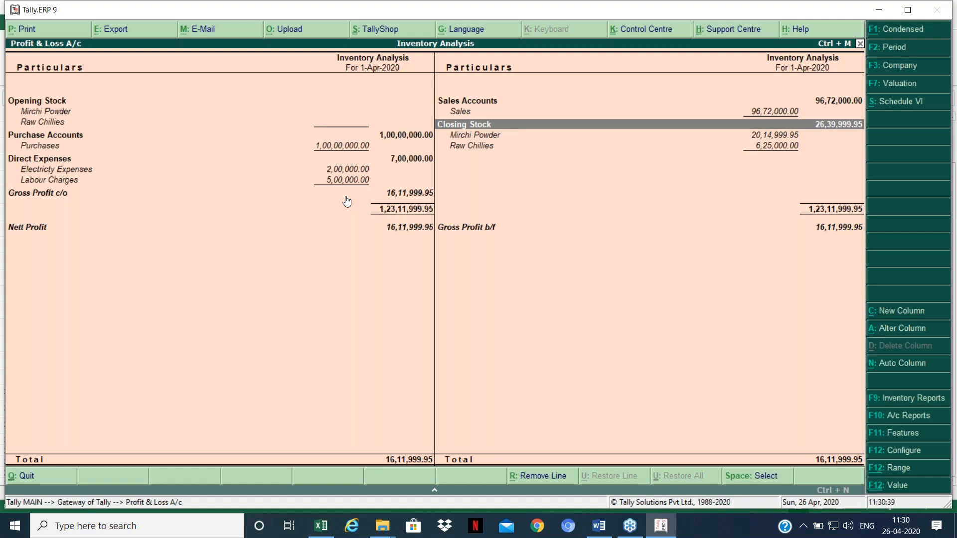
# Step: Clear the Labour Charges and Electricity Expenses amounts from the Manufacture 1 voucher via the Day Book
pyautogui.press('Escape')
pyautogui.press('d')
pyautogui.press('Return')
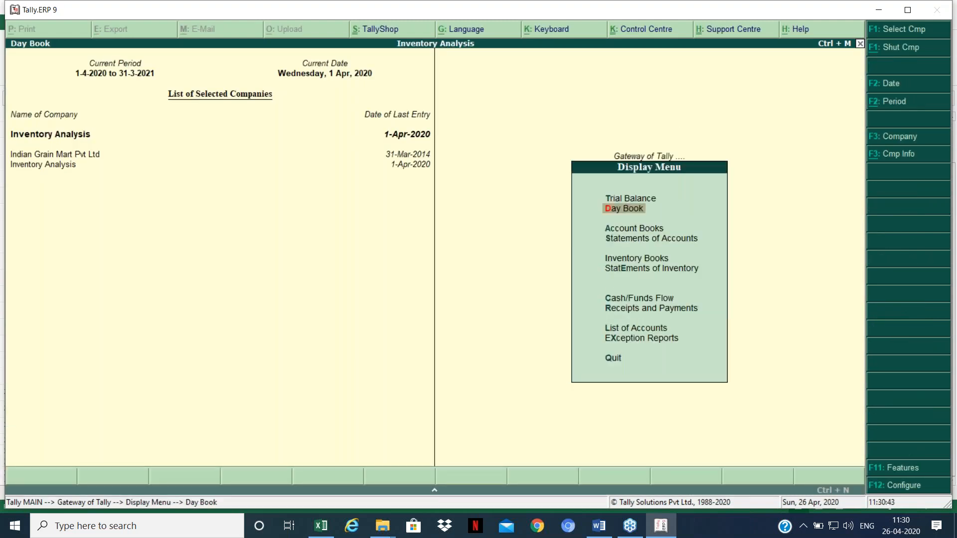
pyautogui.press('Return')
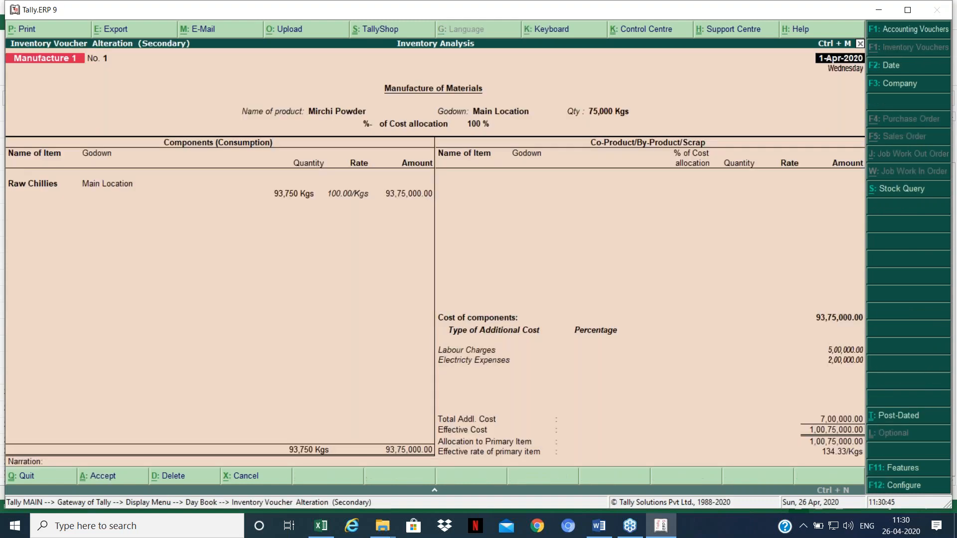
pyautogui.press('Return')
pyautogui.press('Return')
pyautogui.press('Return')
pyautogui.press('Return')
pyautogui.press('Return')
pyautogui.press('Return')
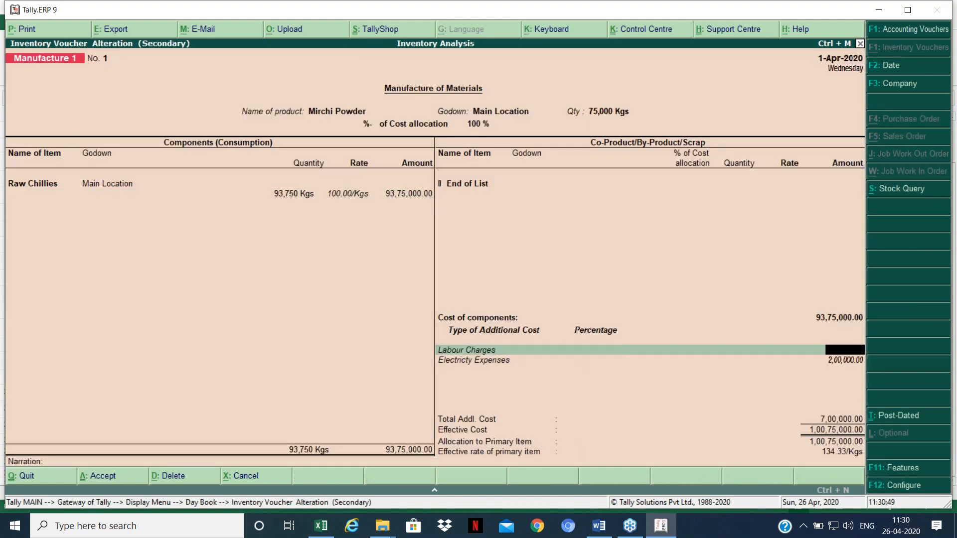
pyautogui.press('Return')
pyautogui.press('Return')
pyautogui.press('Return')
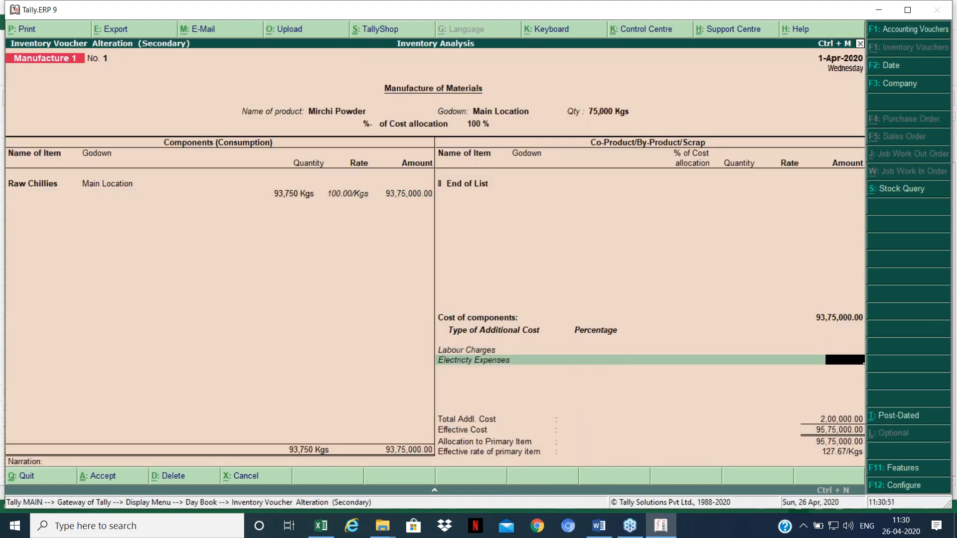
pyautogui.press('Return')
pyautogui.press('Return')
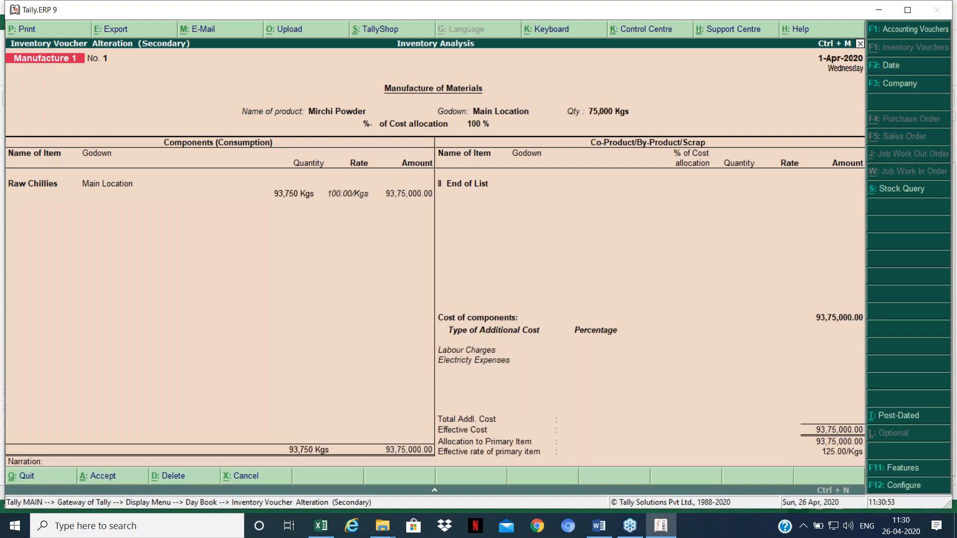
pyautogui.press('Return')
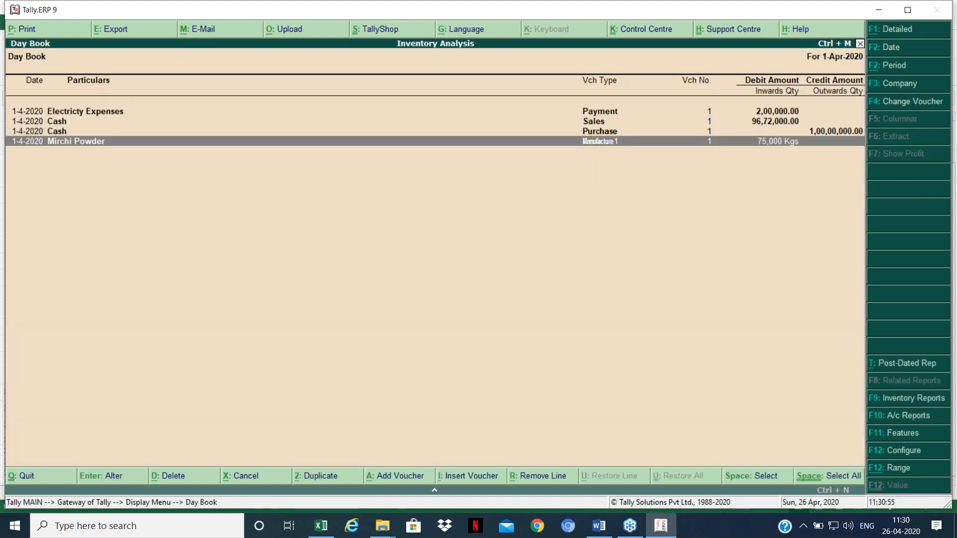
# Step: Reopen the Profit & Loss report, now showing Nett Profit 14,72,000
pyautogui.press('Escape')
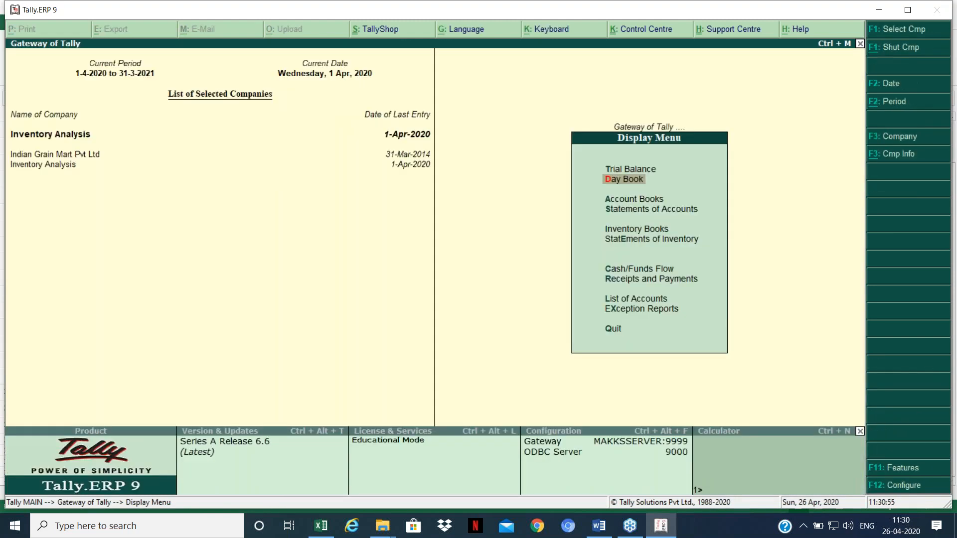
pyautogui.press('Escape')
pyautogui.press('Return')
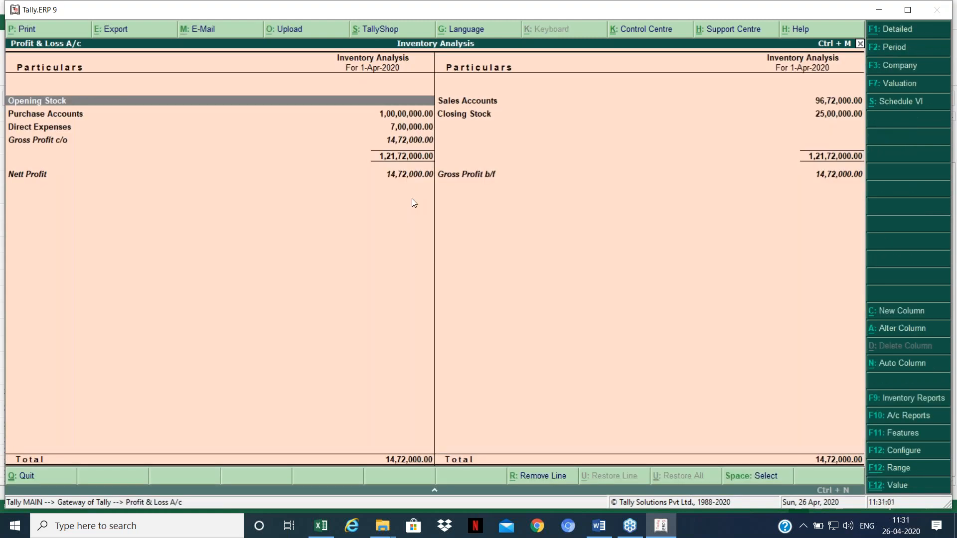
# Step: Compare the 14,72,000 profit with the Excel sheet, then exit the Profit & Loss report
pyautogui.hotkey('alt', 'Tab')
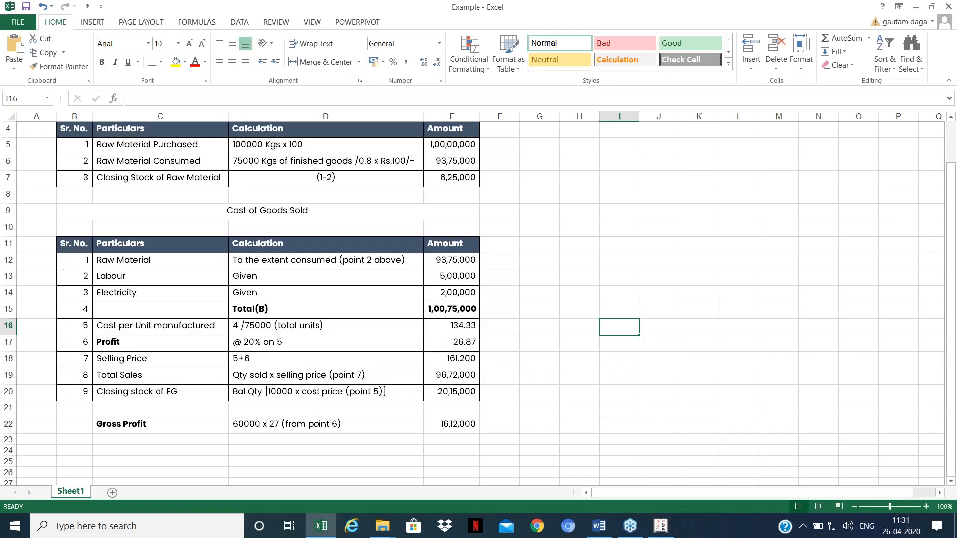
pyautogui.hotkey('alt', 'Tab')
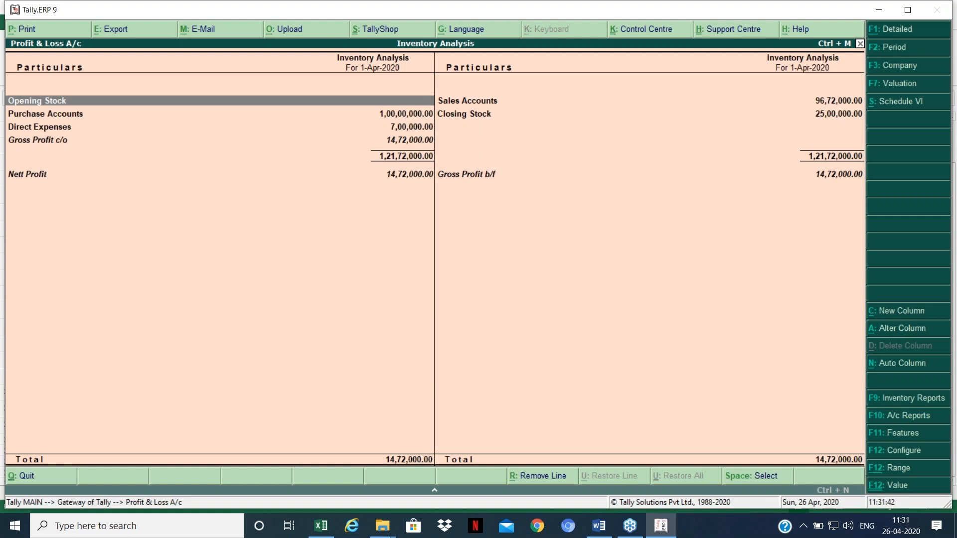
pyautogui.press('Escape')
pyautogui.press('Down')
pyautogui.press('Down')
pyautogui.press('Down')
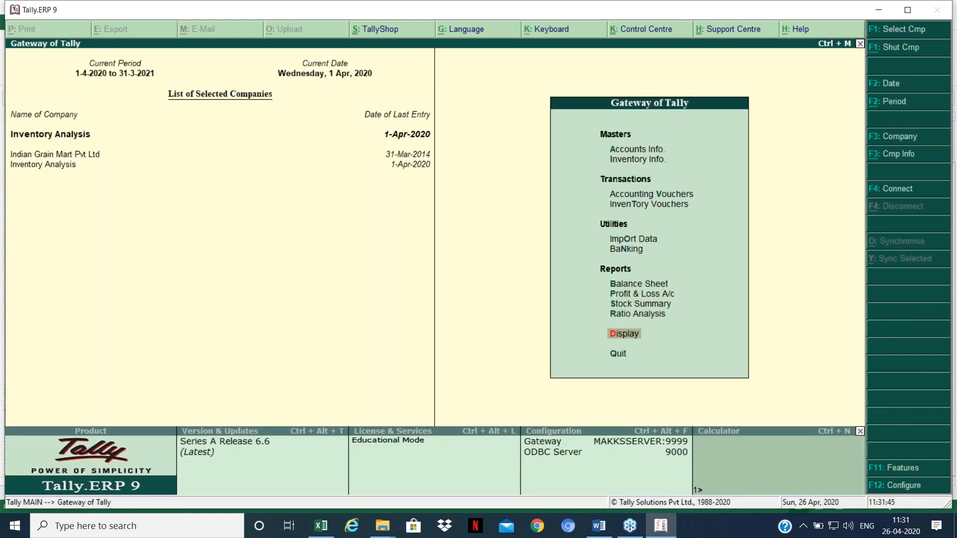
# Step: Open the Statistics report under Display > Statements of Accounts
pyautogui.press('Return')
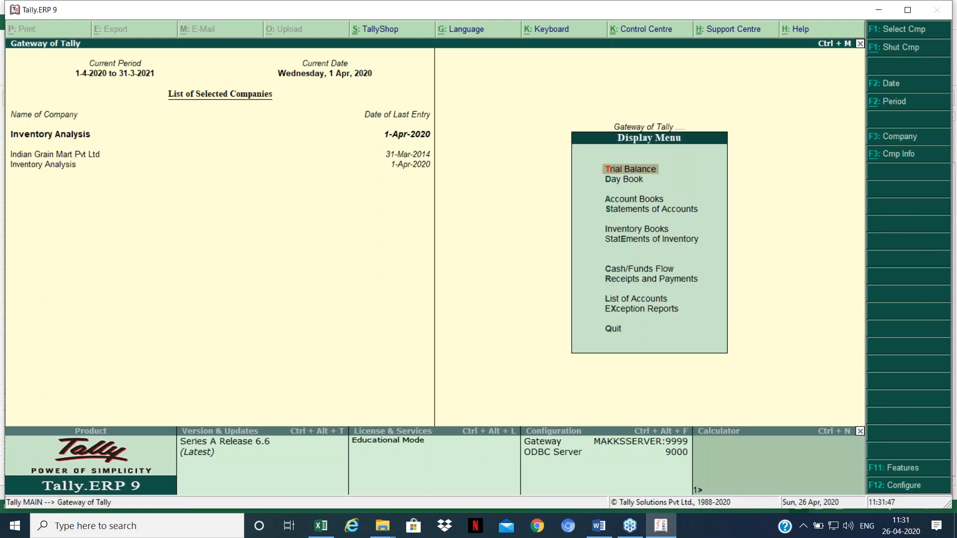
pyautogui.press('Down')
pyautogui.press('Down')
pyautogui.press('Down')
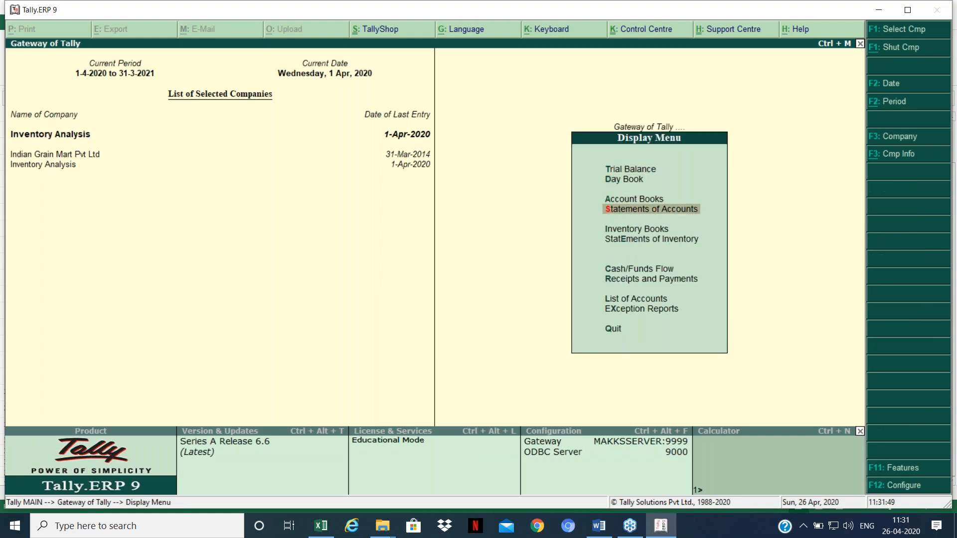
pyautogui.press('Return')
pyautogui.press('Down')
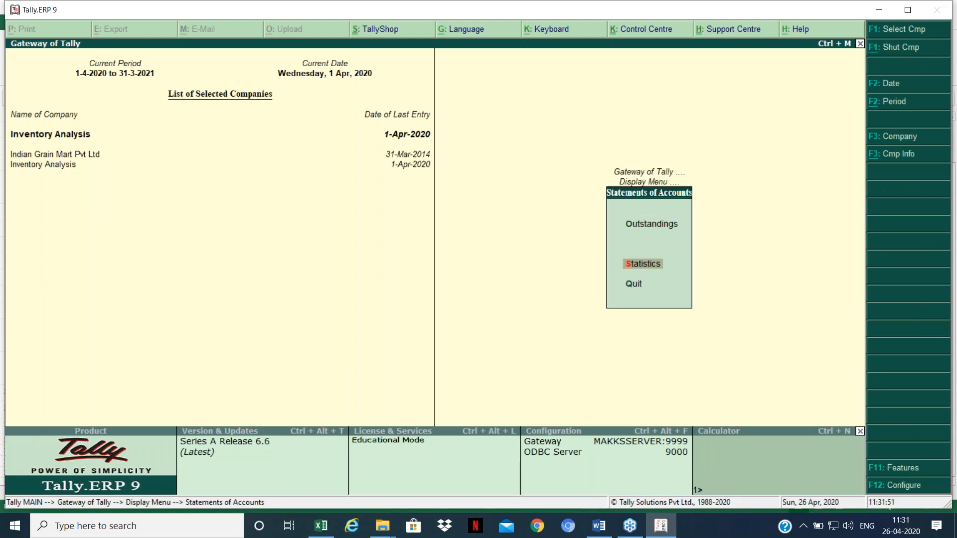
pyautogui.press('Return')
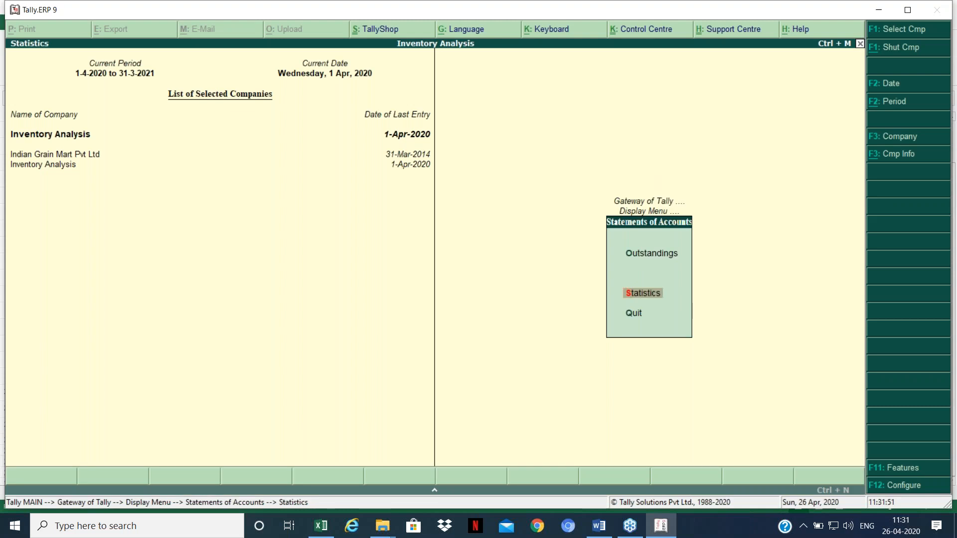
# Step: Drill into Manufacture 1 vouchers for April, dated 1-Apr-2020, showing Mirchi Powder 75,000 Kgs
pyautogui.press('Down')
pyautogui.press('Down')
pyautogui.press('Down')
pyautogui.press('Down')
pyautogui.press('Down')
pyautogui.press('Down')
pyautogui.press('Down')
pyautogui.press('Up')
pyautogui.press('Up')
pyautogui.press('Up')
pyautogui.press('Up')
pyautogui.press('Up')
pyautogui.press('Up')
pyautogui.press('Up')
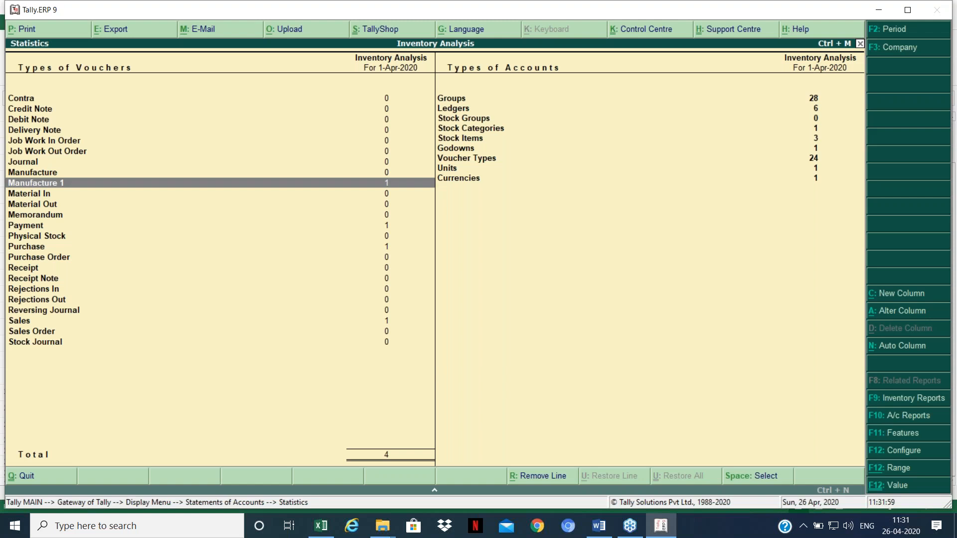
pyautogui.press('Return')
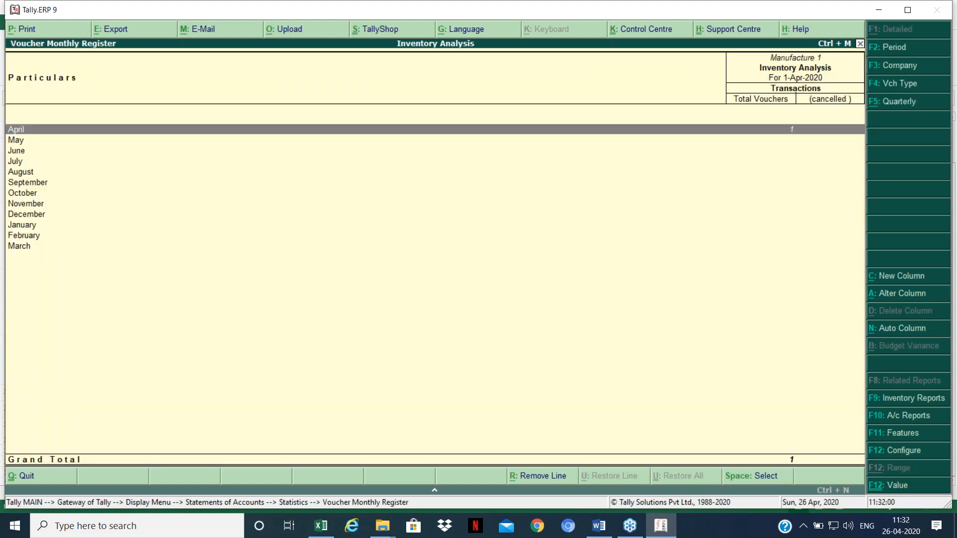
pyautogui.press('Return')
pyautogui.press('F2')
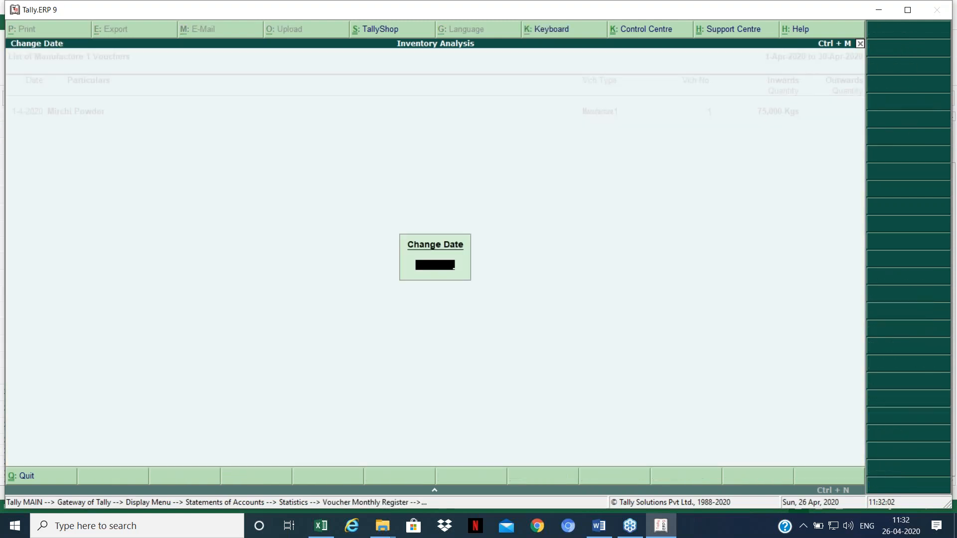
pyautogui.press('Return')
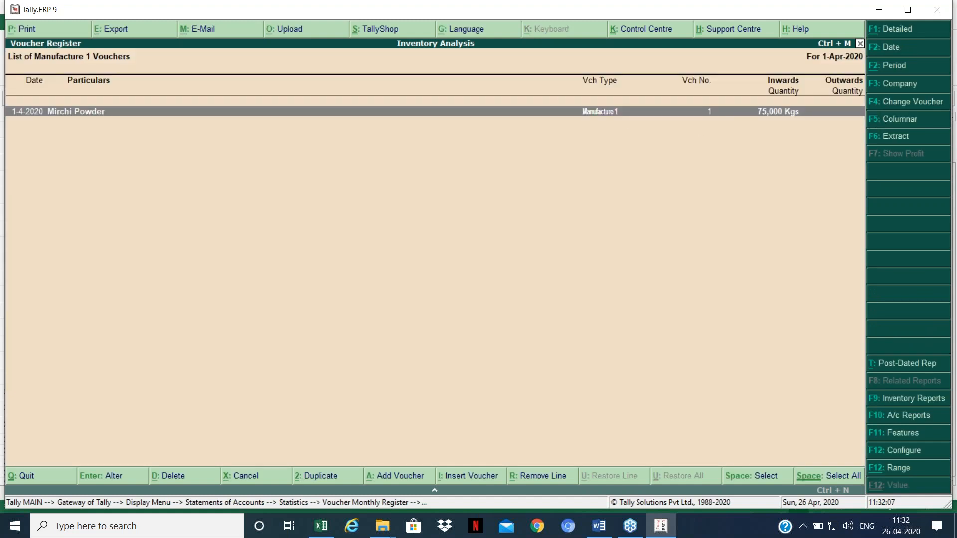
# Step: Switch the Manufacture 1 list to columnar layout with Show additional cost set to Yes
pyautogui.press('F5')
pyautogui.press('Return')
pyautogui.press('Return')
pyautogui.press('Return')
pyautogui.press('Return')
pyautogui.press('Return')
pyautogui.press('Return')
pyautogui.press('Return')
pyautogui.press('Return')
pyautogui.press('Return')
pyautogui.press('Return')
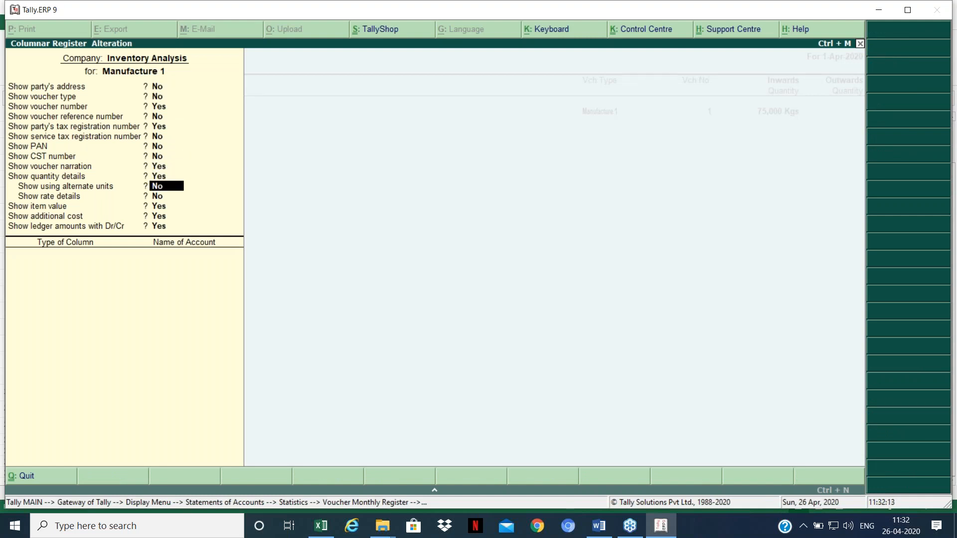
pyautogui.press('Return')
pyautogui.press('Return')
pyautogui.press('Return')
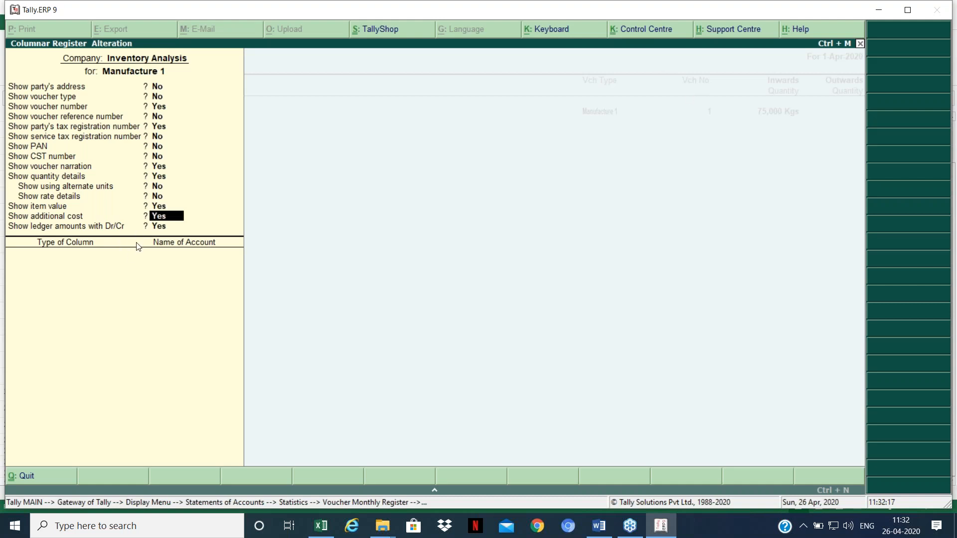
pyautogui.press('Return')
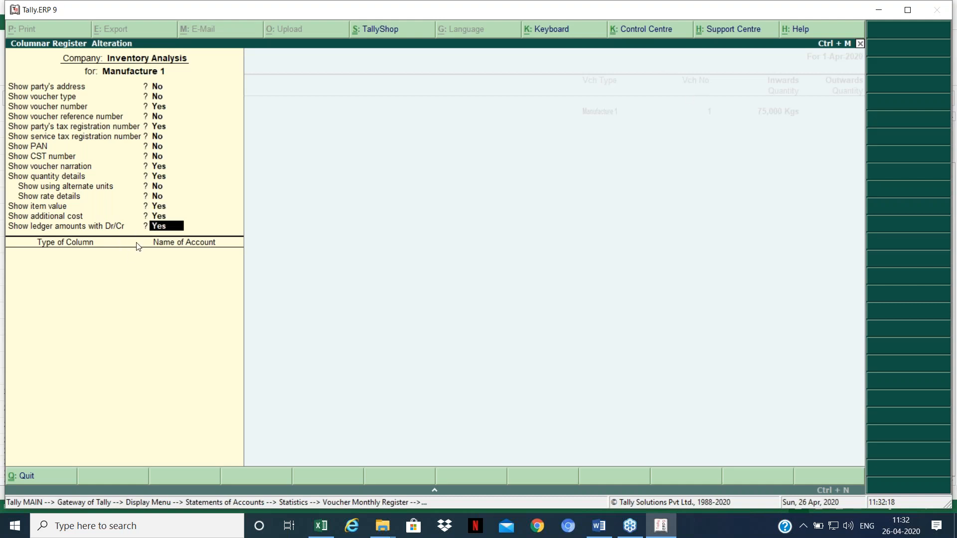
pyautogui.press('Return')
pyautogui.press('Return')
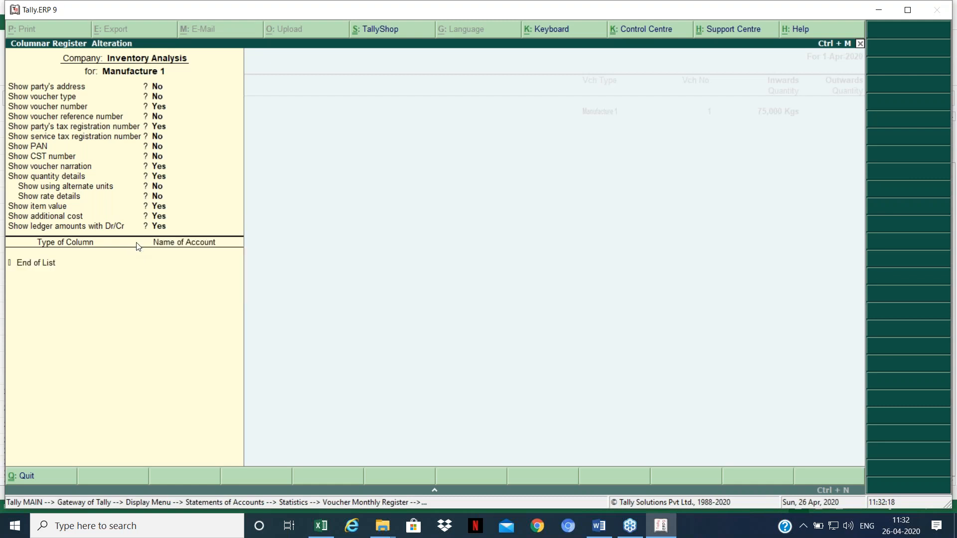
pyautogui.press('Return')
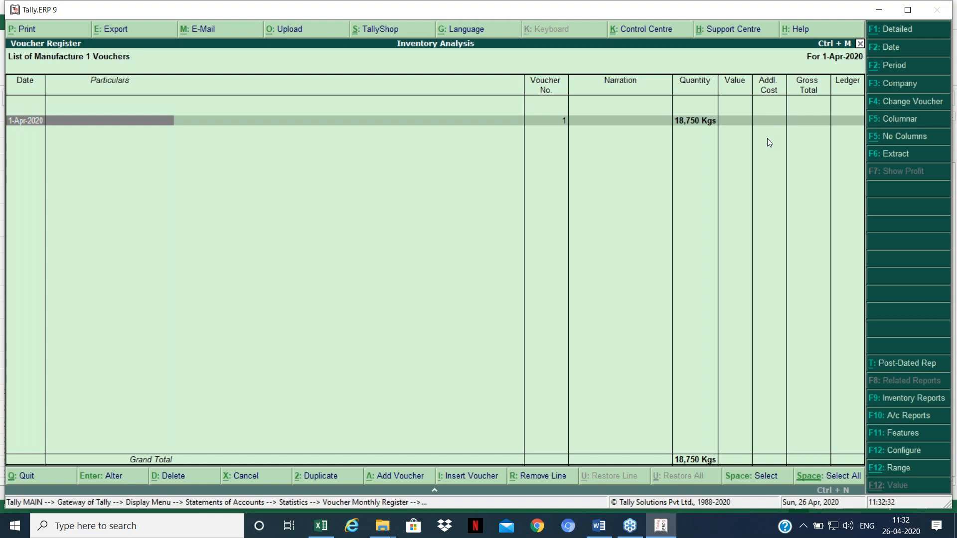
# Step: Go to the Day Book and open the Mirchi Powder manufacture voucher for alteration
pyautogui.press('Escape')
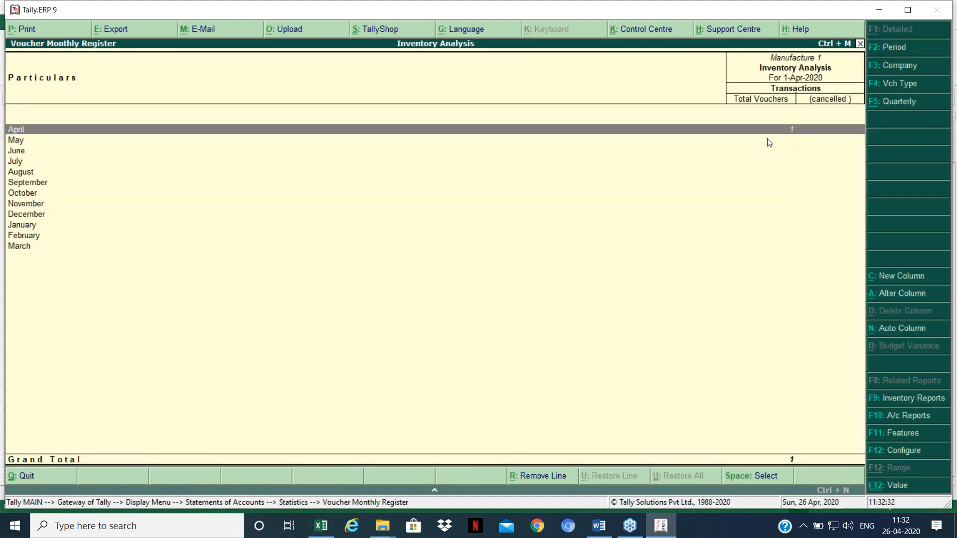
pyautogui.press('Escape')
pyautogui.press('Escape')
pyautogui.press('Escape')
pyautogui.press('Escape')
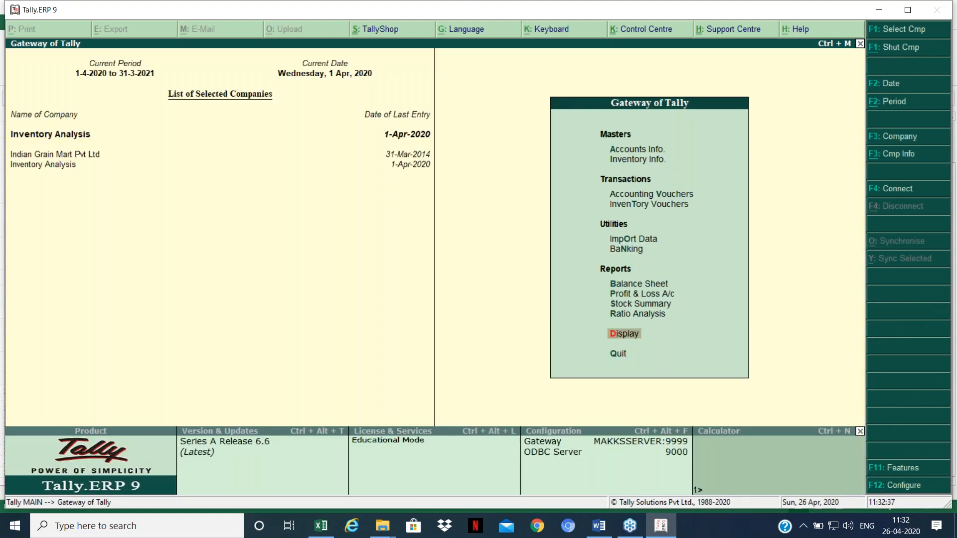
pyautogui.press('Return')
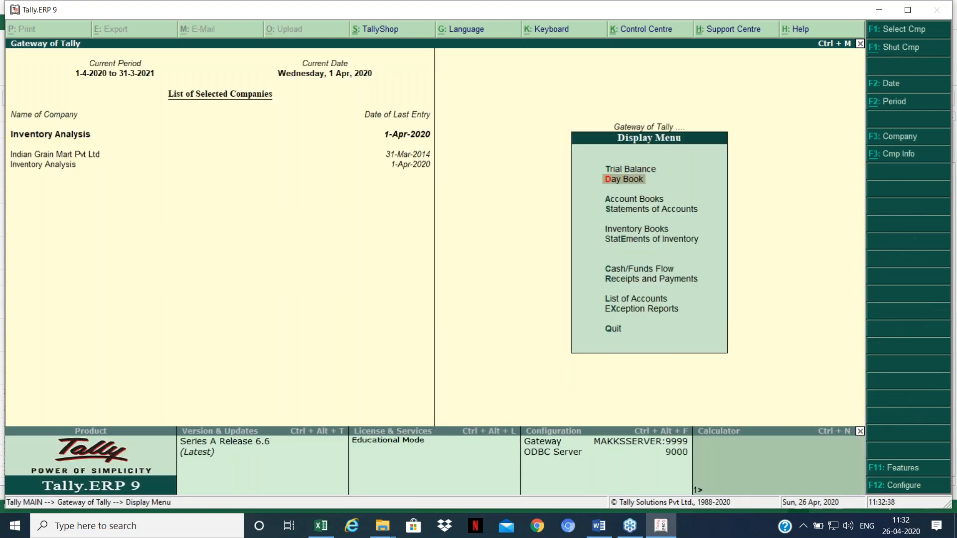
pyautogui.press('Return')
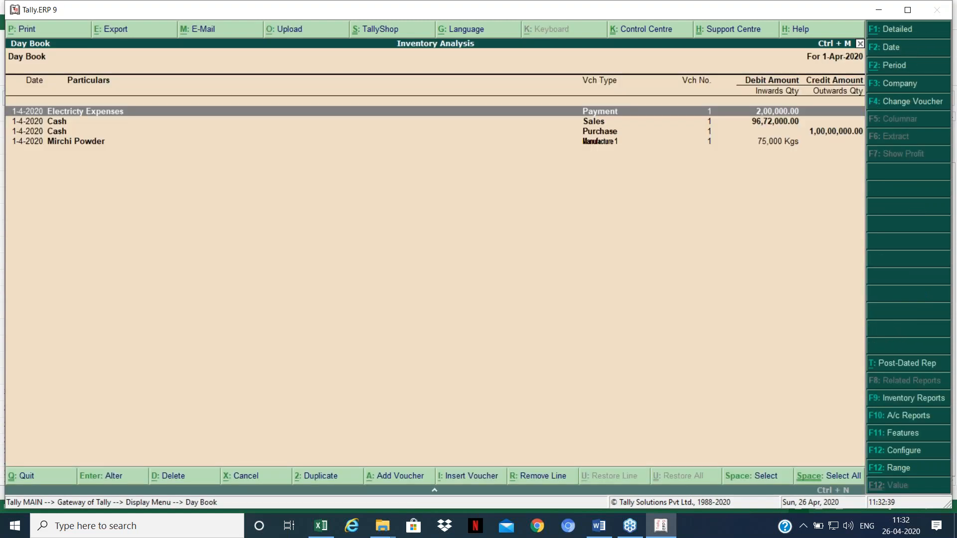
pyautogui.press('Down')
pyautogui.press('Down')
pyautogui.press('Down')
pyautogui.press('Return')
pyautogui.press('Return')
pyautogui.press('Return')
pyautogui.press('Return')
pyautogui.press('Return')
pyautogui.press('Return')
pyautogui.press('Return')
pyautogui.press('Return')
pyautogui.press('Return')
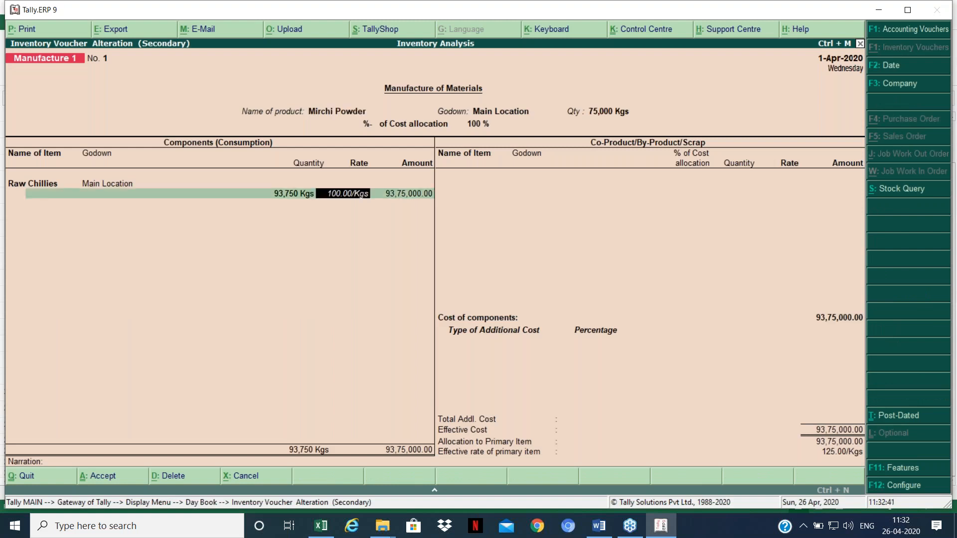
# Step: Add Labour Charges of 5,00,000 as an additional cost
pyautogui.press('BackSpace')
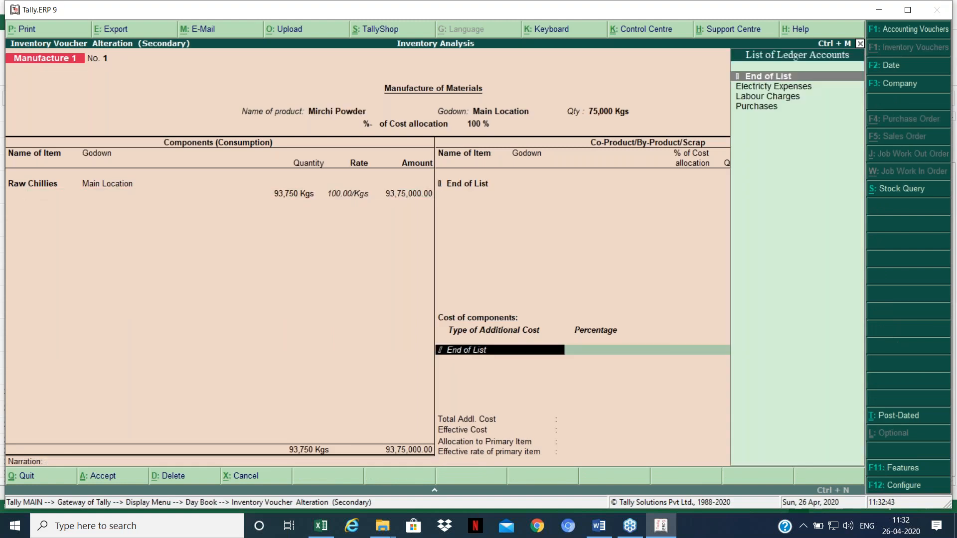
pyautogui.press('Down')
pyautogui.press('Down')
pyautogui.press('Return')
pyautogui.write('500000')
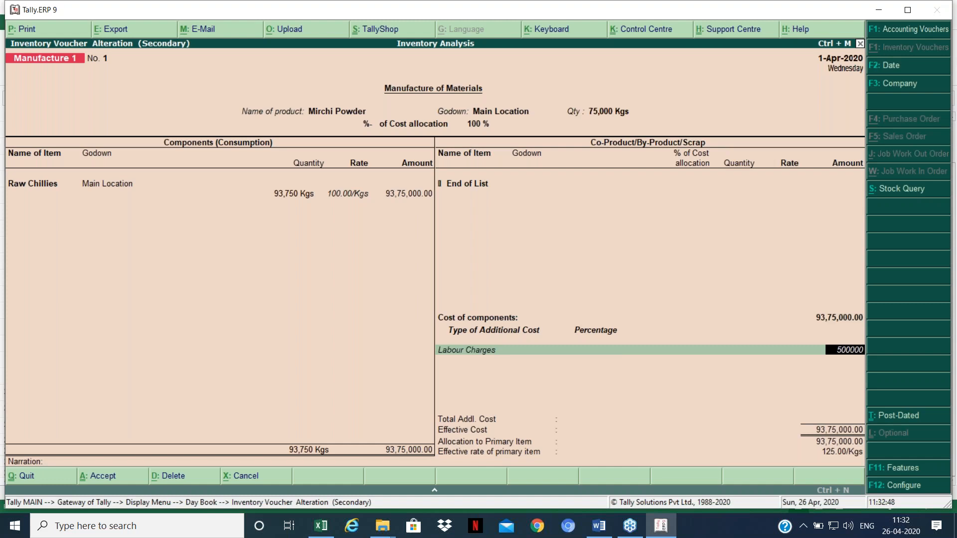
pyautogui.press('Return')
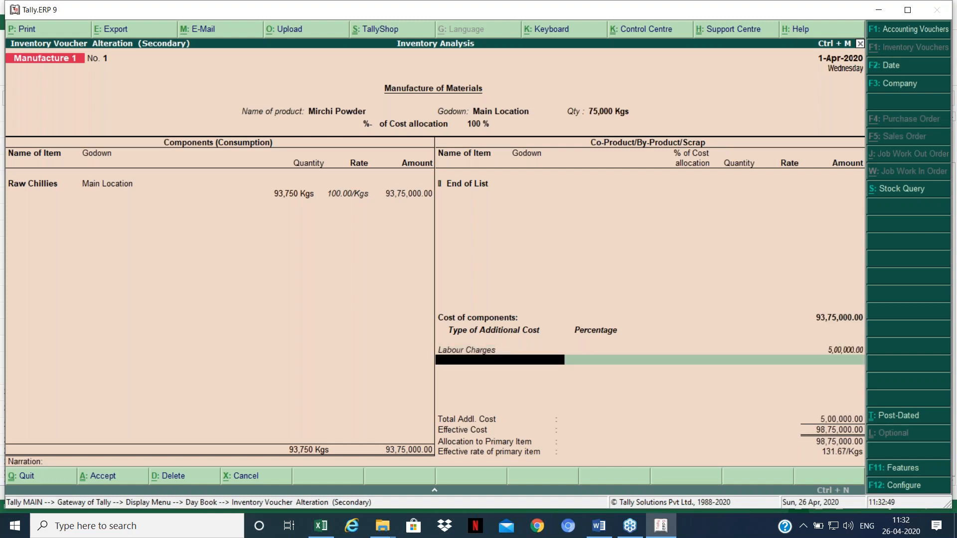
# Step: Add Electricty Expenses of 2,00,000, correcting the mistyped 20000, and finish the voucher
pyautogui.write('El')
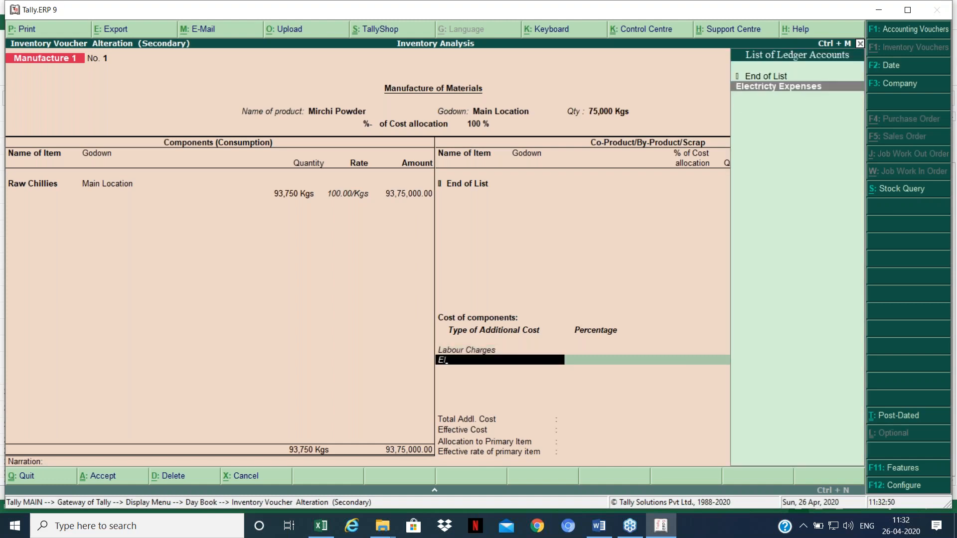
pyautogui.press('Return')
pyautogui.write('20000')
pyautogui.press('Return')
pyautogui.press('BackSpace')
pyautogui.write('200000')
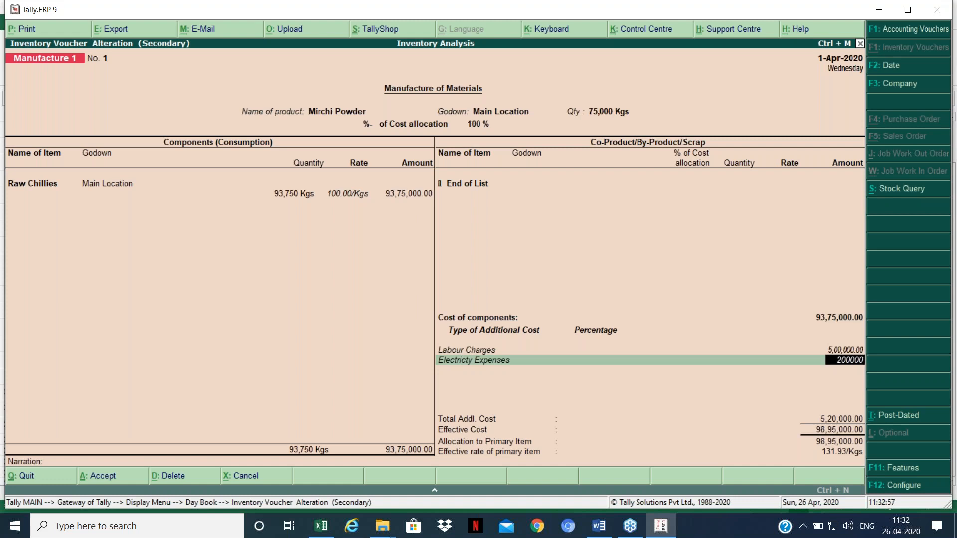
pyautogui.press('Return')
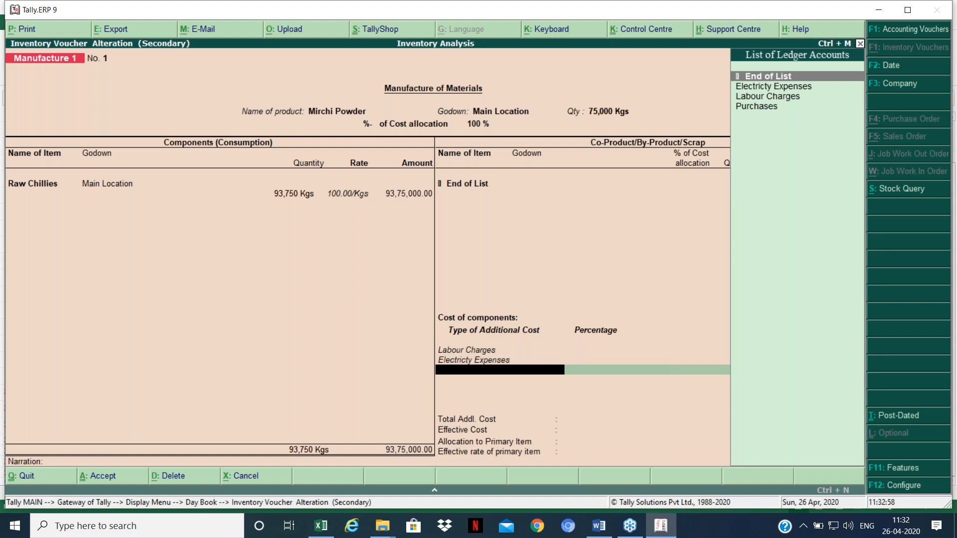
pyautogui.press('Return')
pyautogui.press('Return')
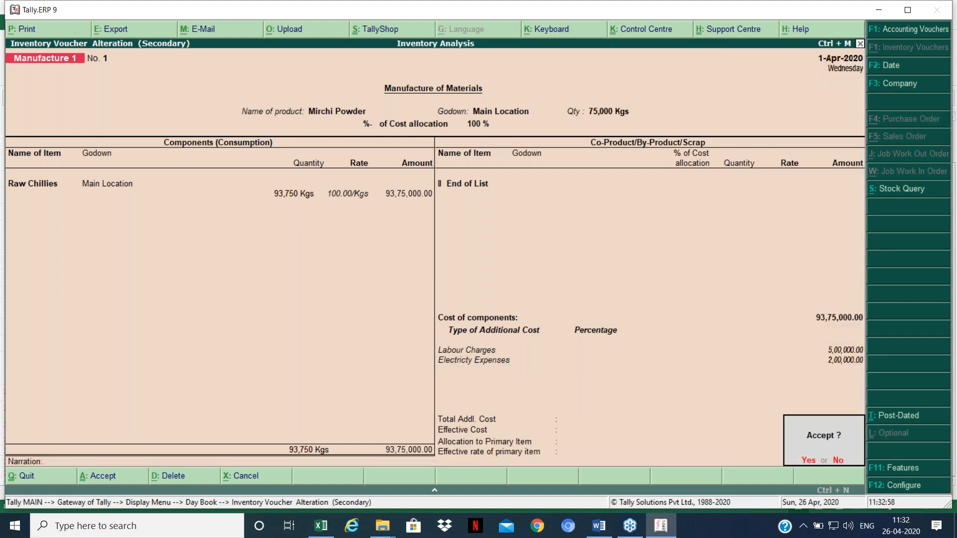
# Step: Save the altered voucher and head to Statements of Accounts > Statistics
pyautogui.press('Return')
pyautogui.press('Escape')
pyautogui.press('Escape')
pyautogui.press('d')
pyautogui.press('s')
pyautogui.press('Down')
pyautogui.press('Return')
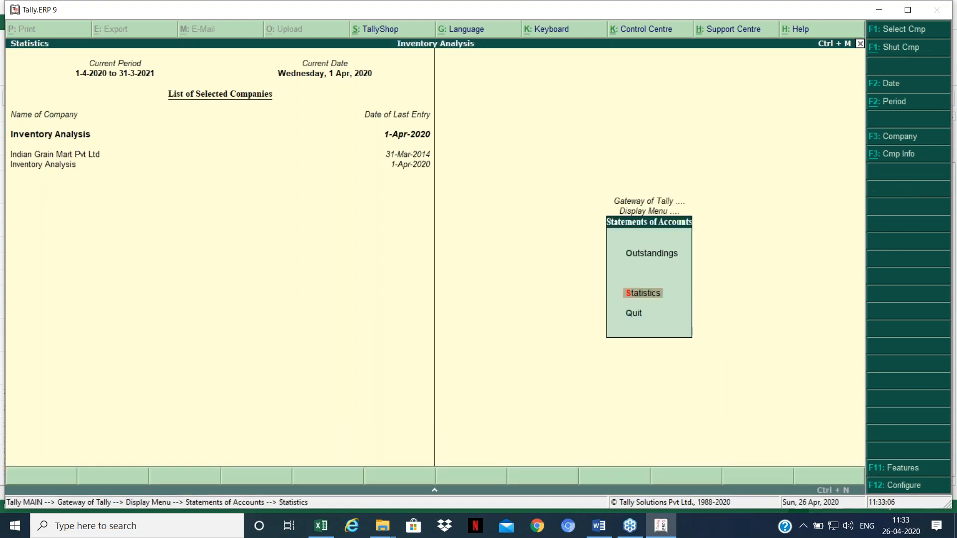
# Step: Show April's Manufacture 1 vouchers in columnar form, with the 7,00,000.00 additional cost
pyautogui.click(36, 183)
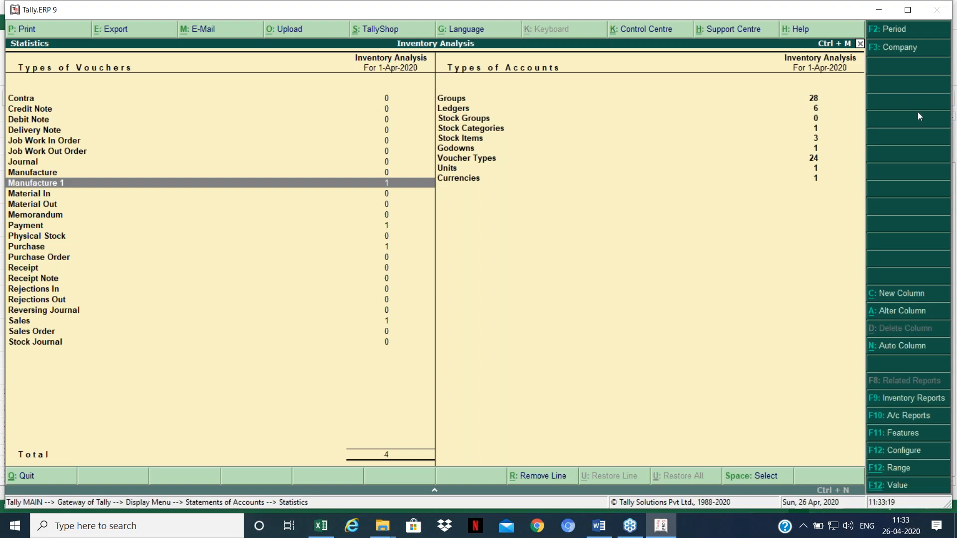
pyautogui.press('Return')
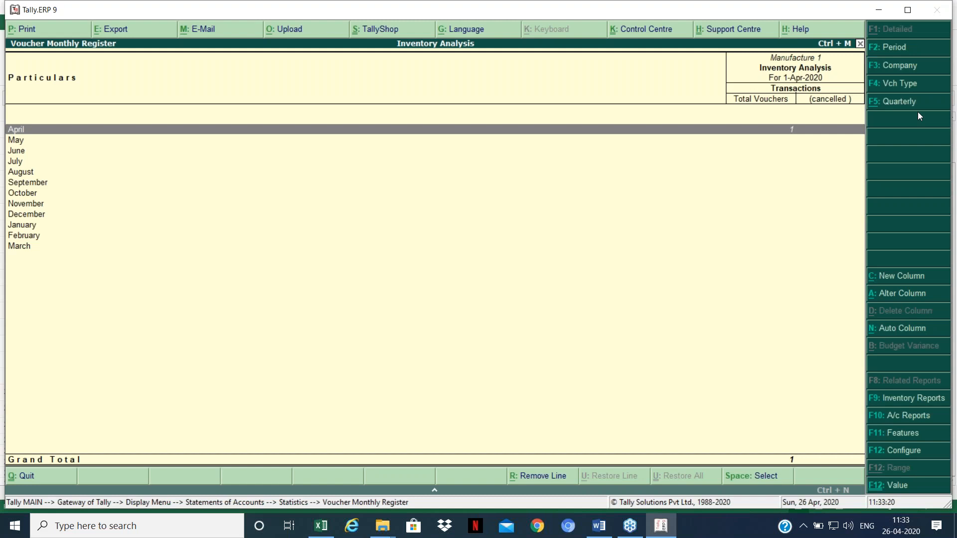
pyautogui.press('Return')
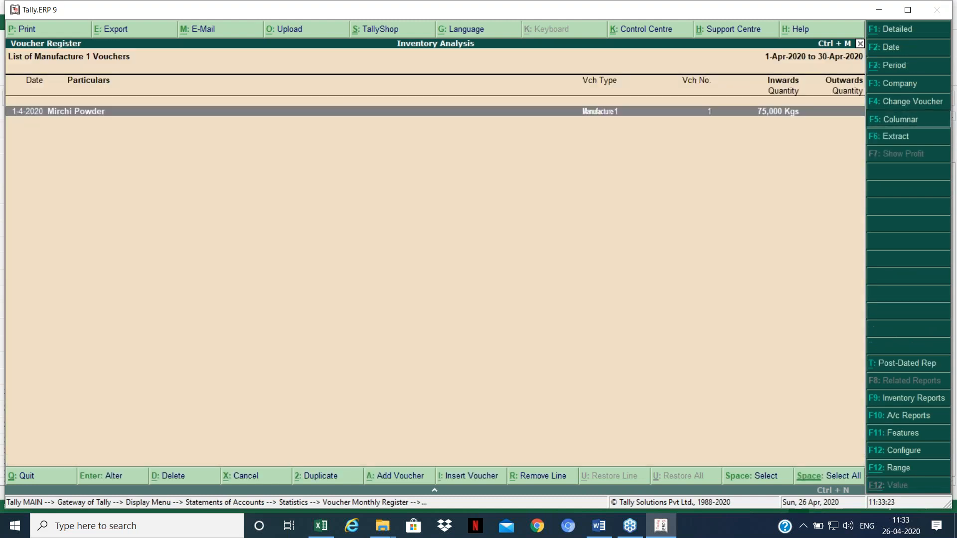
pyautogui.press('F5')
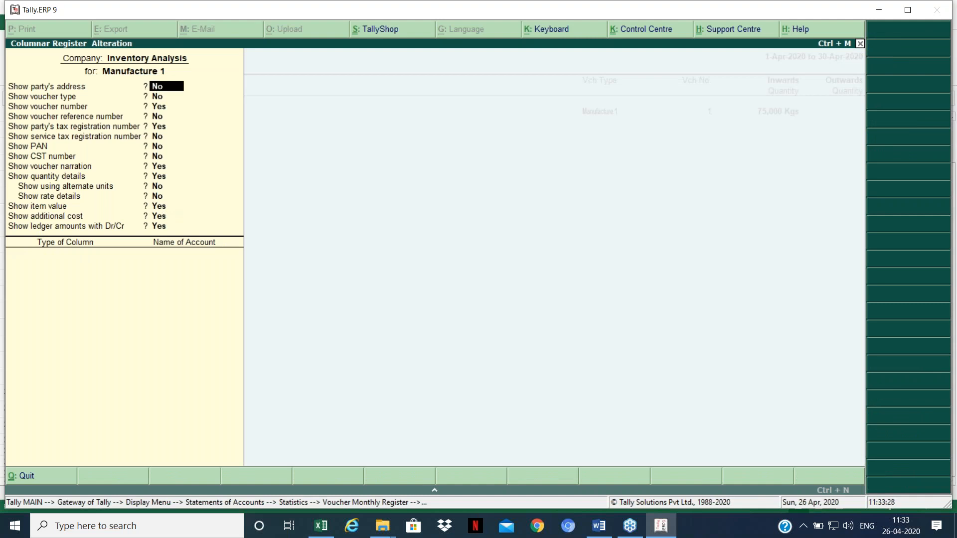
pyautogui.hotkey('ctrl', 'a')
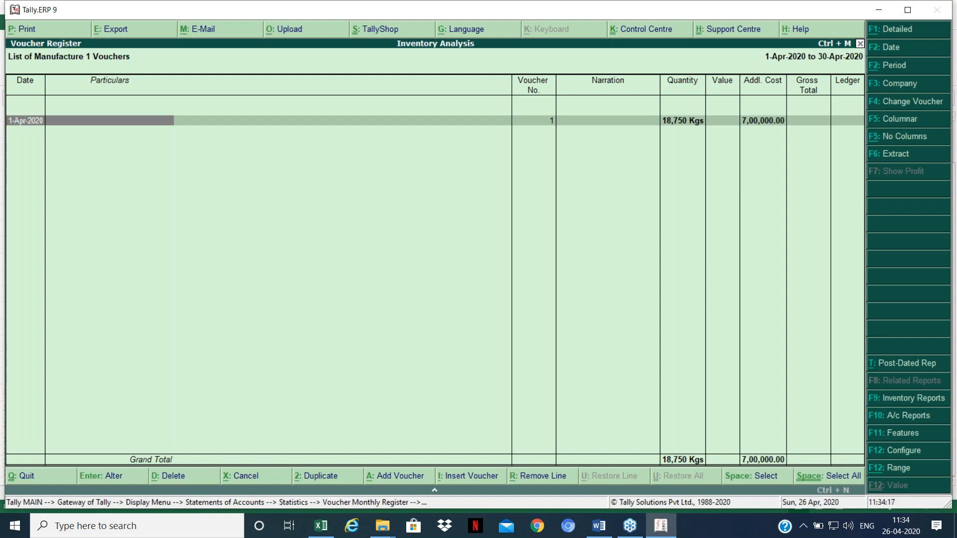
# Step: Leave the Manufacture 1 register for Gateway of Tally, staying in Tally, and open Profit & Loss A/c
pyautogui.press('Escape')
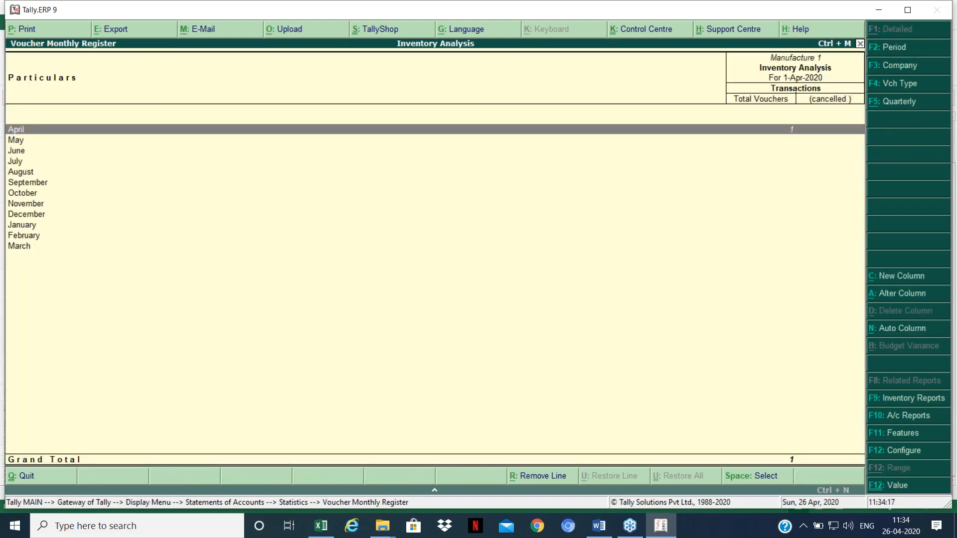
pyautogui.press('Escape')
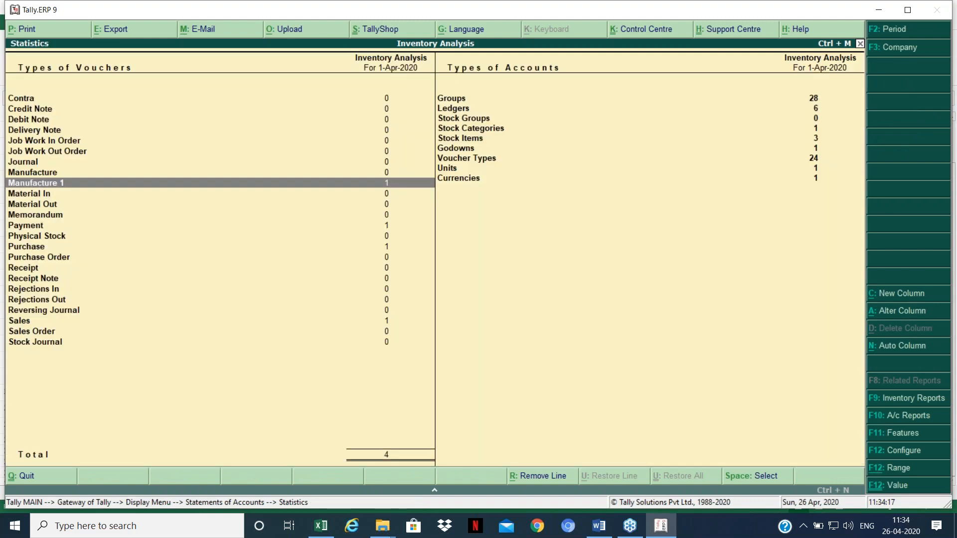
pyautogui.press('Escape')
pyautogui.press('Escape')
pyautogui.press('Escape')
pyautogui.press('Escape')
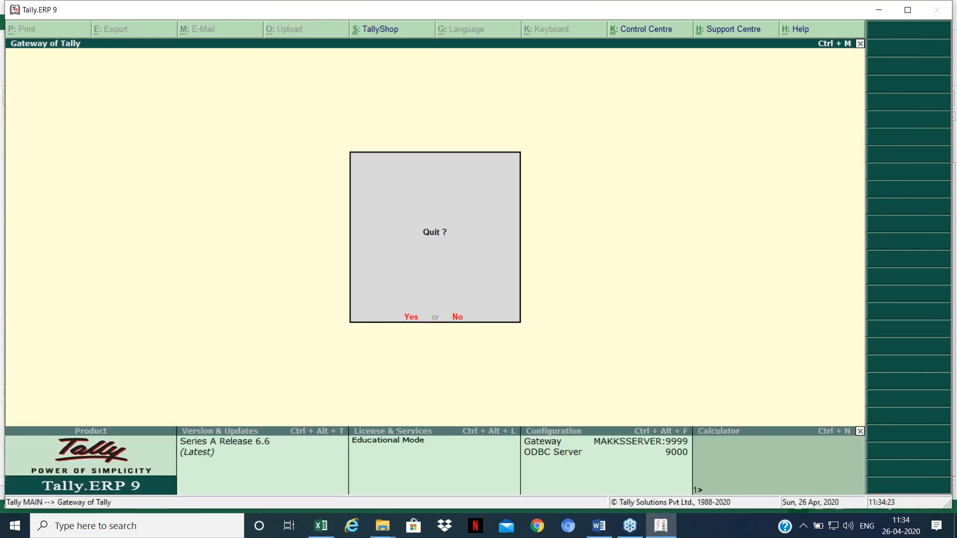
pyautogui.press('n')
pyautogui.press('Down')
pyautogui.press('Down')
pyautogui.press('Down')
pyautogui.press('Down')
pyautogui.press('Down')
pyautogui.press('Down')
pyautogui.press('Down')
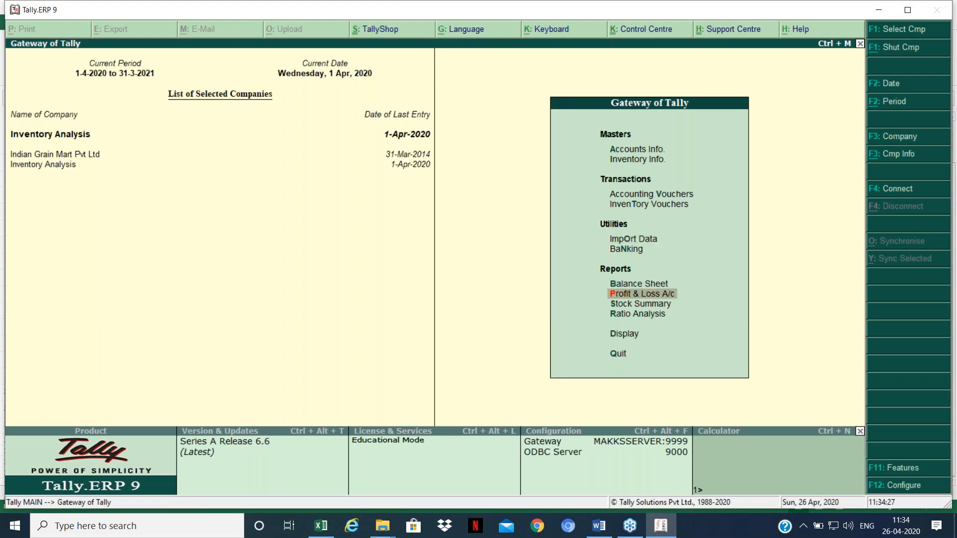
pyautogui.press('Return')
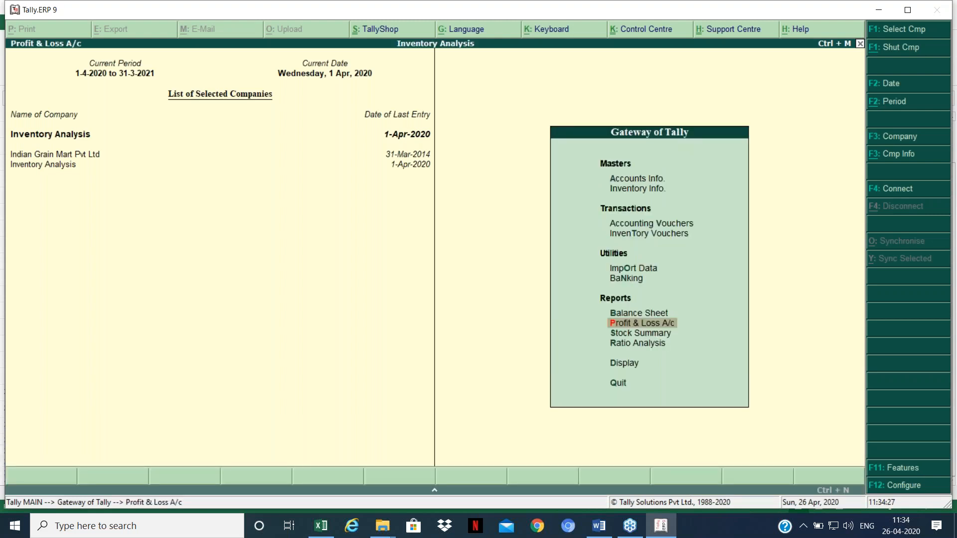
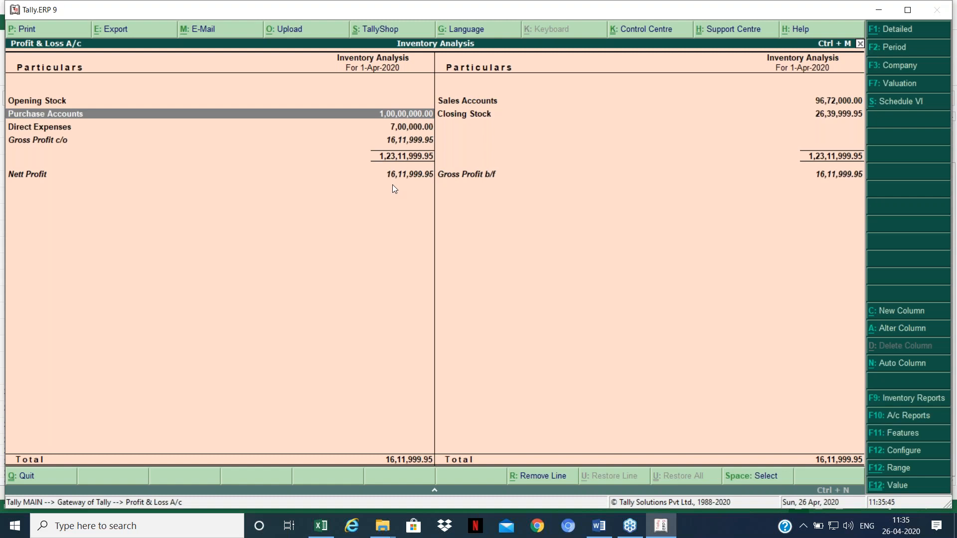
# Step: Close the Profit & Loss report (net profit 16,11,999.95) and enter the Inventory Info menu
pyautogui.press('Escape')
pyautogui.press('Up')
pyautogui.press('Up')
pyautogui.press('Up')
pyautogui.press('Up')
pyautogui.press('Up')
pyautogui.press('Up')
pyautogui.press('Up')
pyautogui.press('Down')
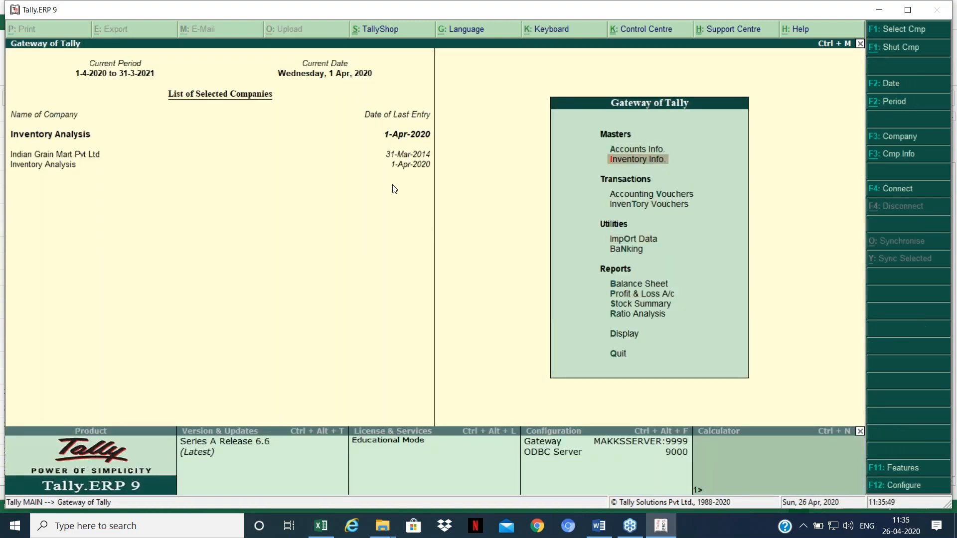
pyautogui.press('Return')
# Step: Start creating a new stock item named Raw Chilly 2
pyautogui.press('Down')
pyautogui.press('Down')
pyautogui.press('Return')
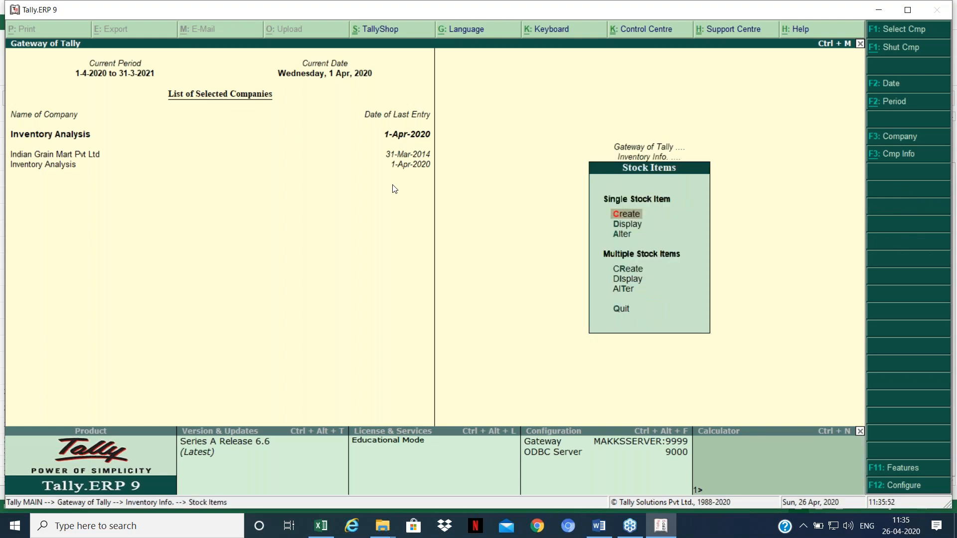
pyautogui.press('Return')
pyautogui.write('Raw Chilly 2')
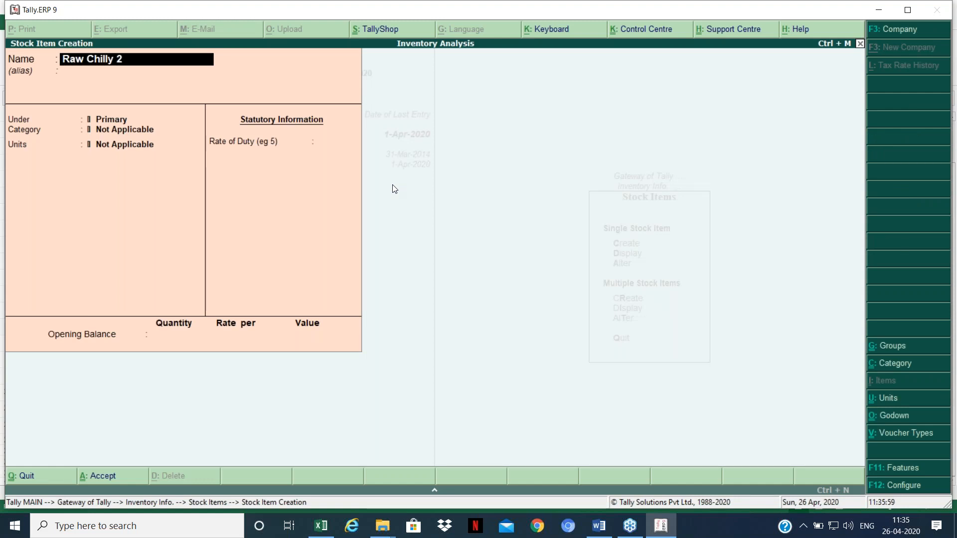
pyautogui.press('Return')
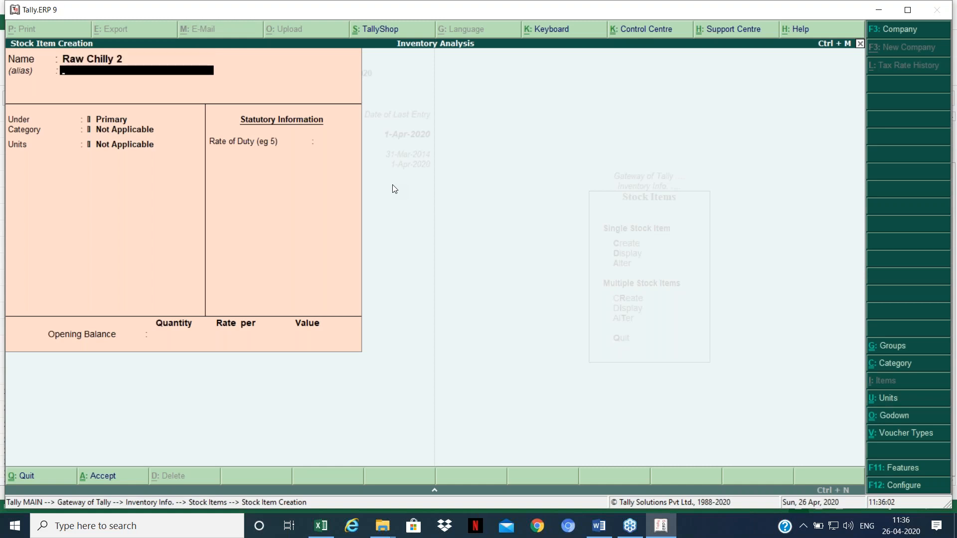
pyautogui.press('Return')
pyautogui.press('Return')
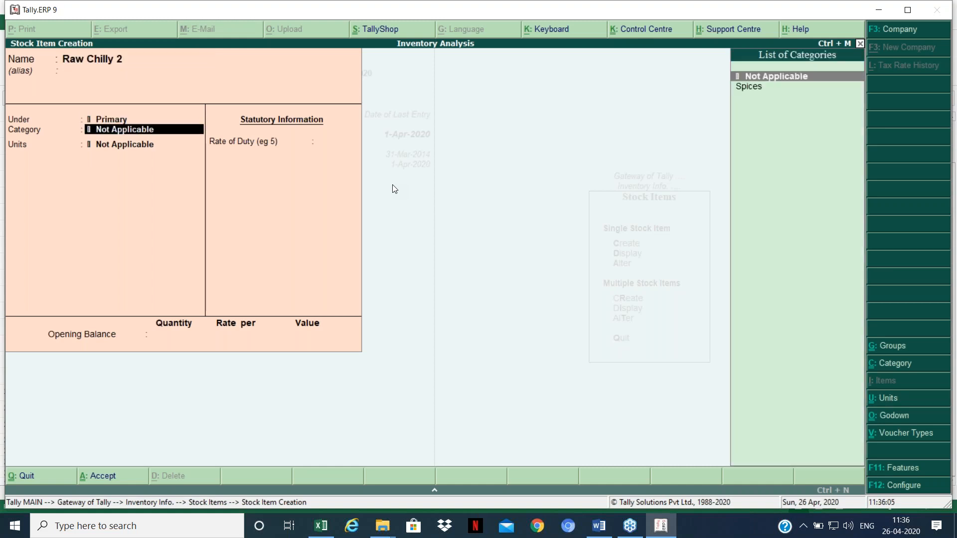
# Step: Give Raw Chilly 2 category Spices and unit Kgs, and bring up Stock Item Configuration
pyautogui.press('Down')
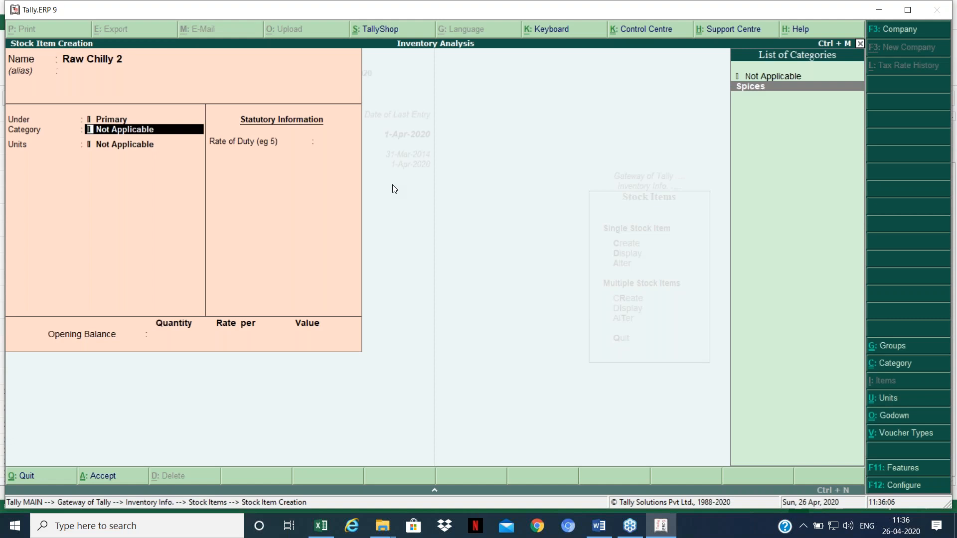
pyautogui.press('Return')
pyautogui.press('Down')
pyautogui.press('Return')
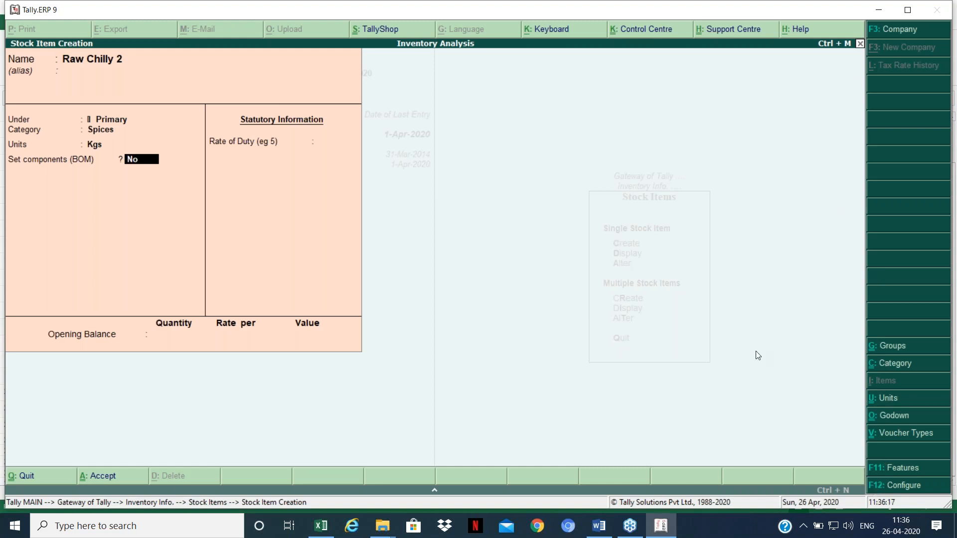
pyautogui.press('F12')
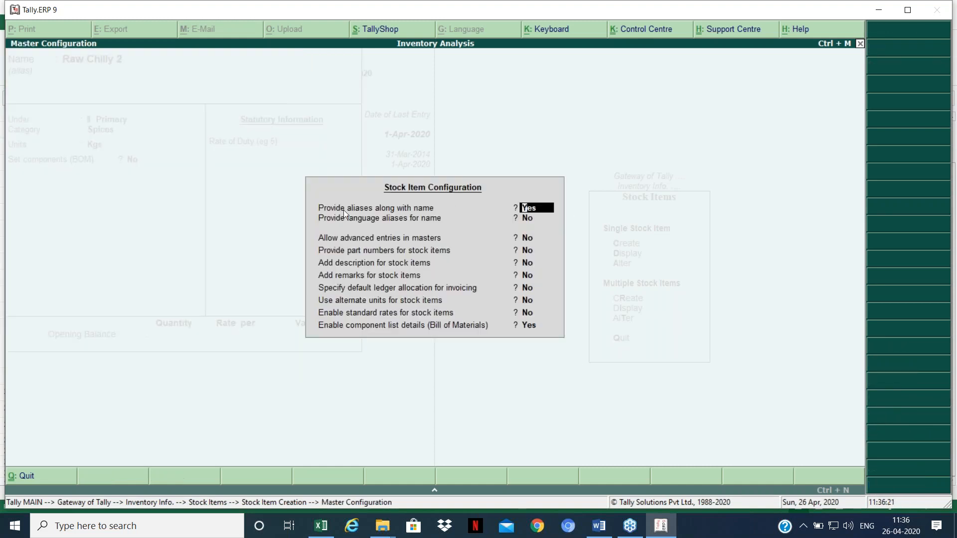
# Step: Set 'Allow advanced entries in masters' to Yes and accept the configuration
pyautogui.click(432, 238)
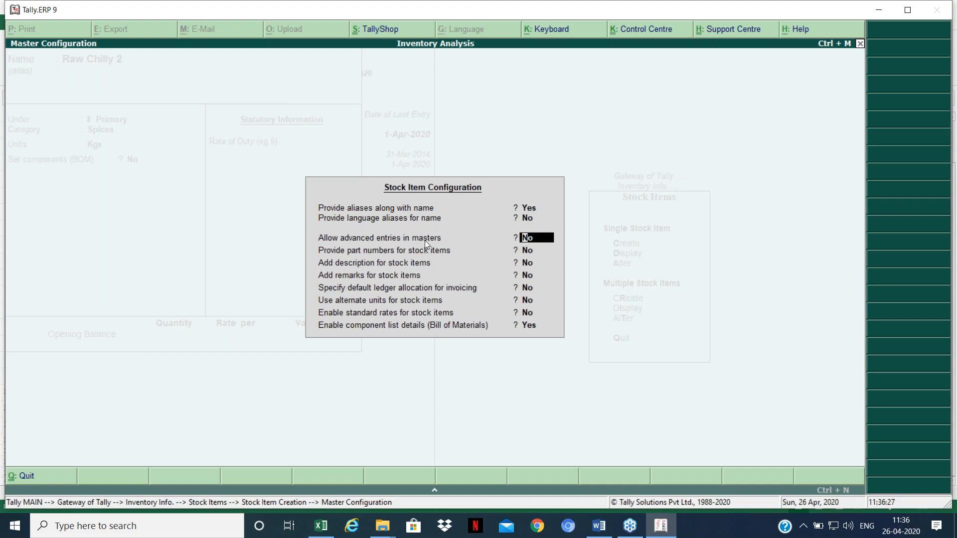
pyautogui.write('y')
pyautogui.press('Return')
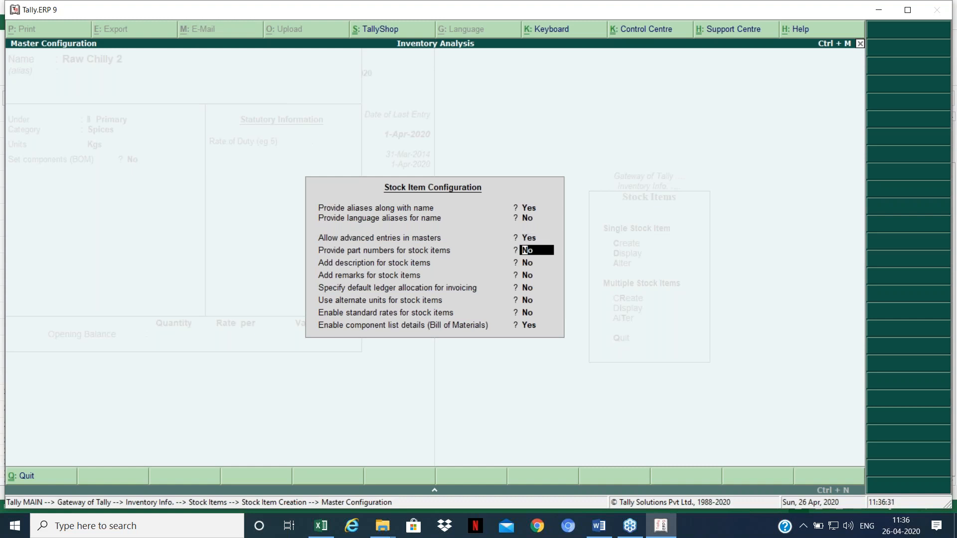
pyautogui.hotkey('ctrl', 'a')
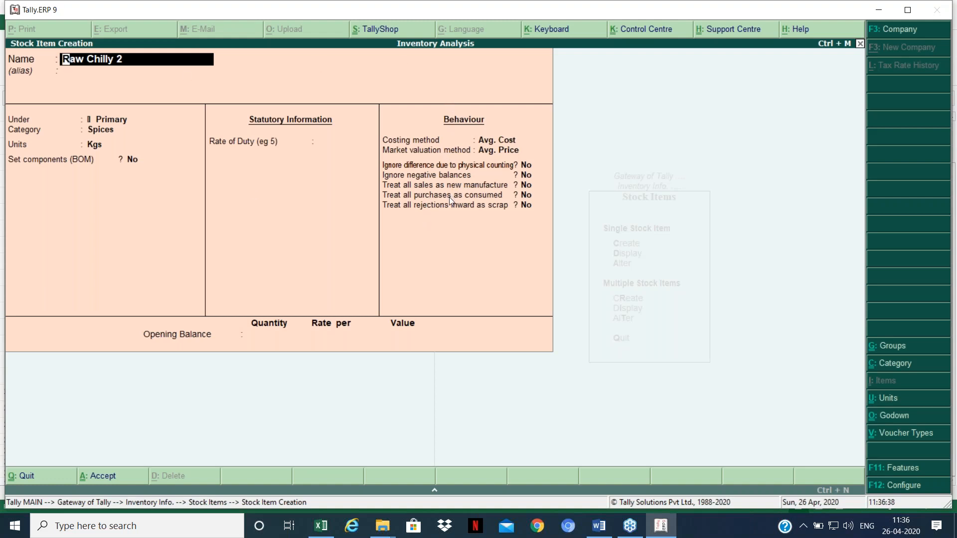
# Step: Set 'Treat all purchases as consumed' to Yes and save the Raw Chilly 2 stock item
pyautogui.press('Return')
pyautogui.press('Return')
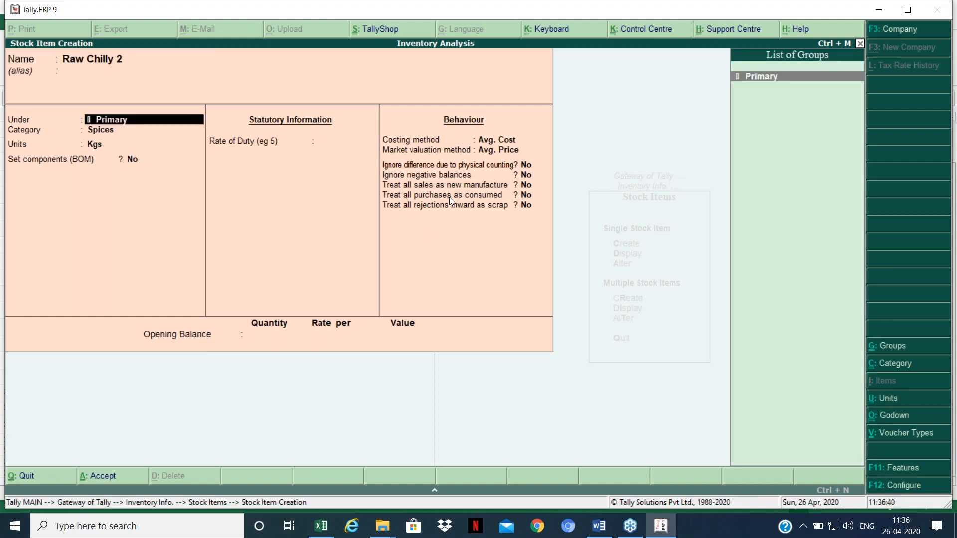
pyautogui.press('Return')
pyautogui.press('Return')
pyautogui.press('Return')
pyautogui.press('Return')
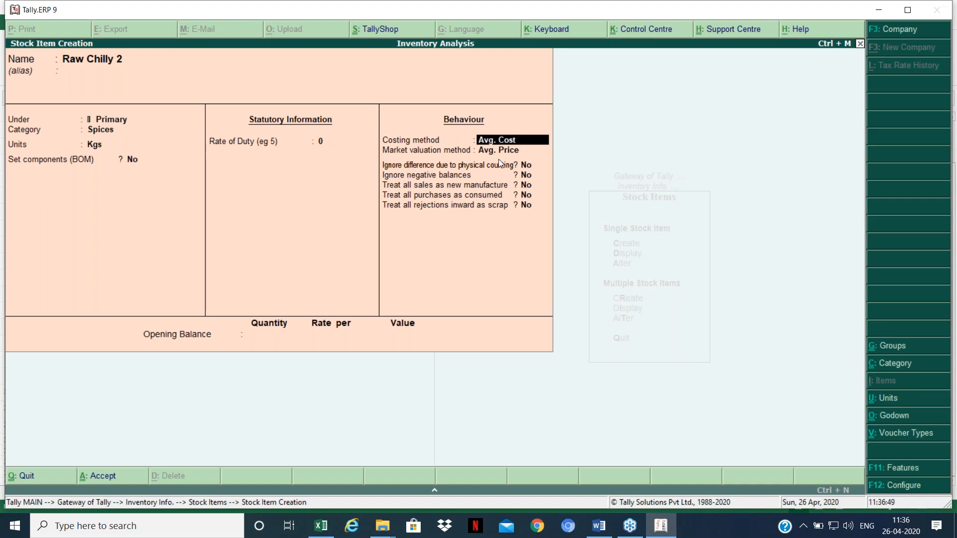
pyautogui.press('Return')
pyautogui.press('Return')
pyautogui.press('Return')
pyautogui.press('Return')
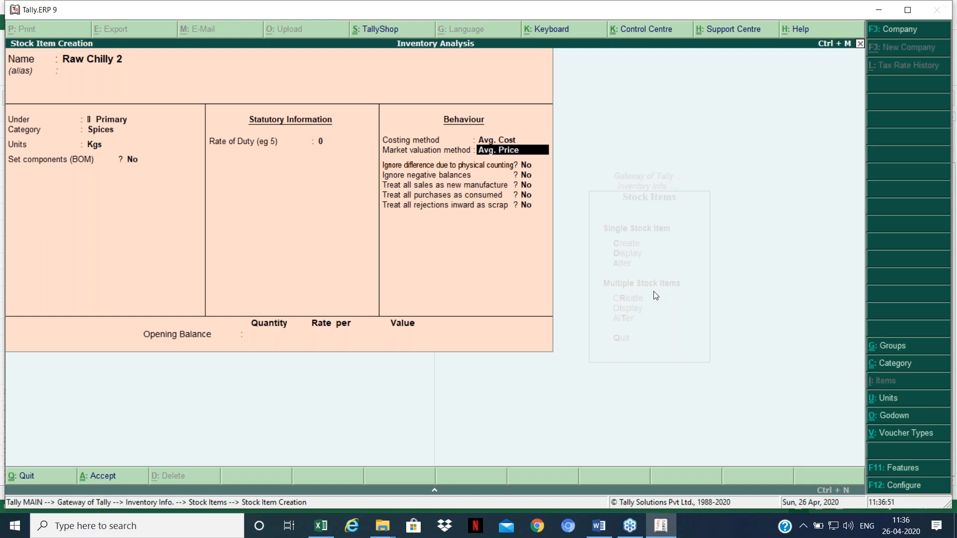
pyautogui.press('Return')
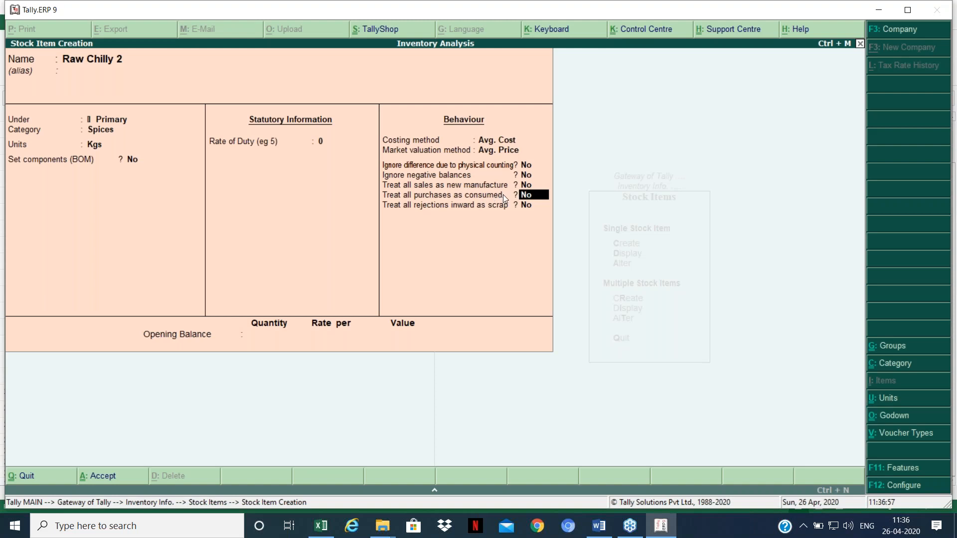
pyautogui.press('y')
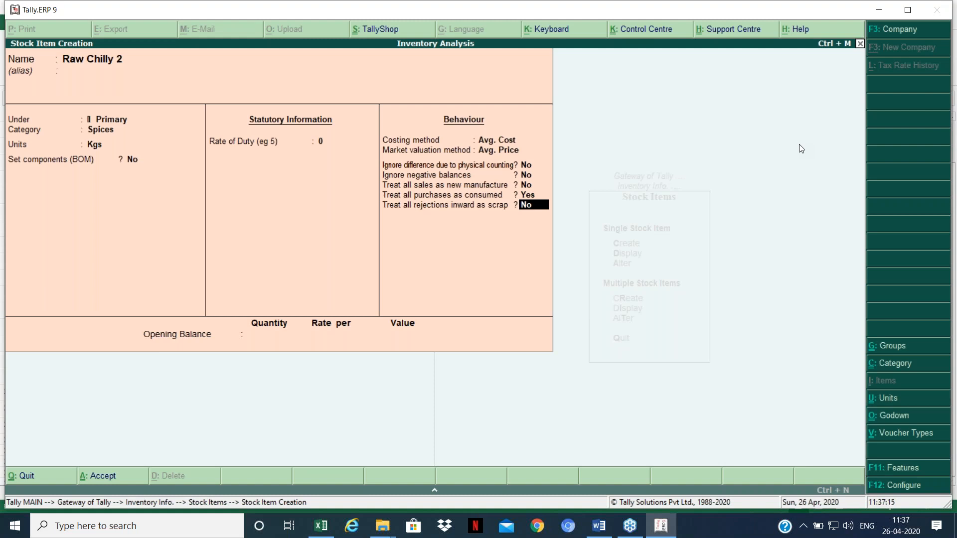
pyautogui.press('Return')
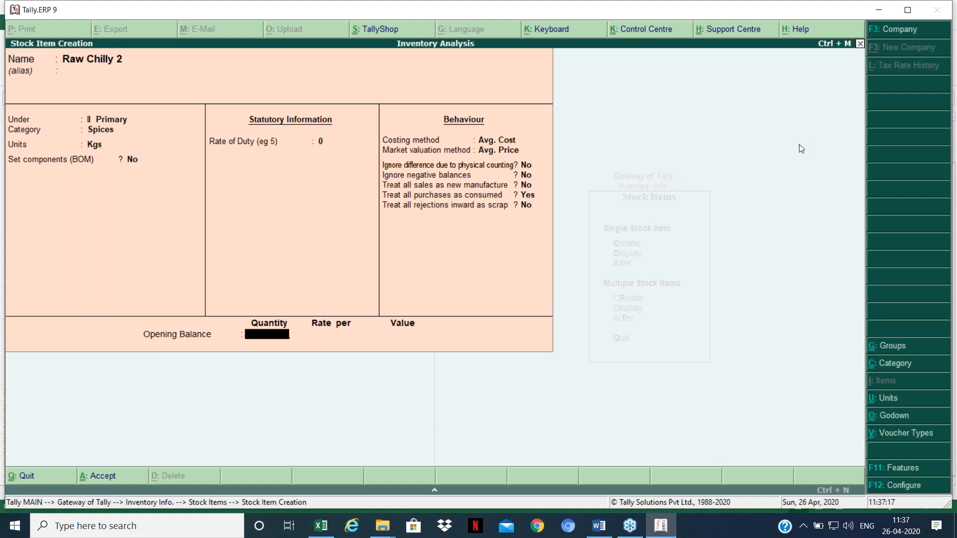
pyautogui.press('Return')
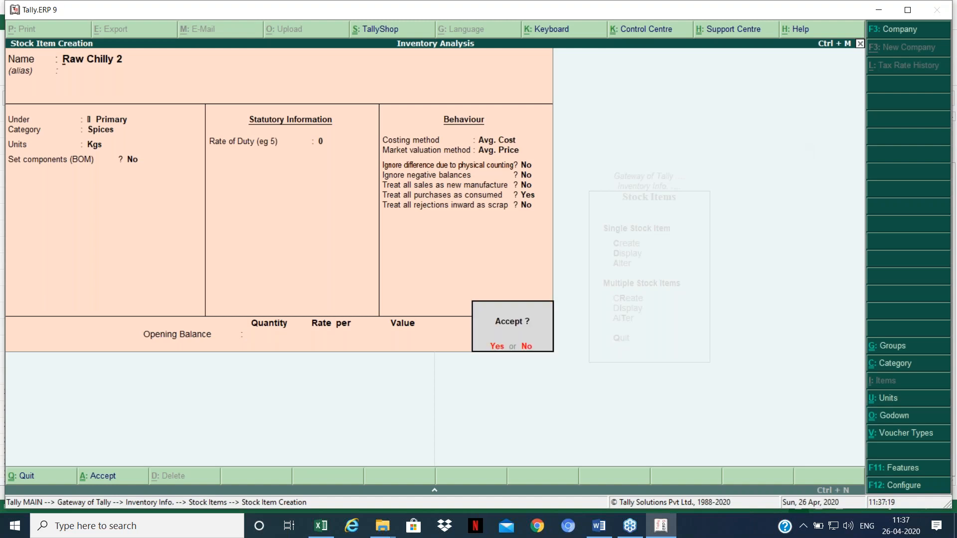
pyautogui.press('Return')
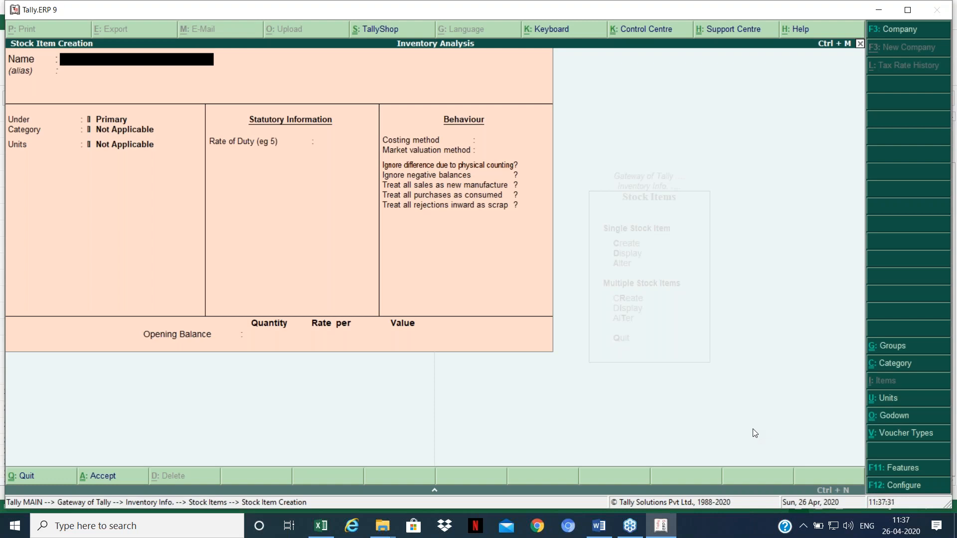
# Step: Quit Stock Item Creation and go back to the Gateway of Tally
pyautogui.press('Escape')
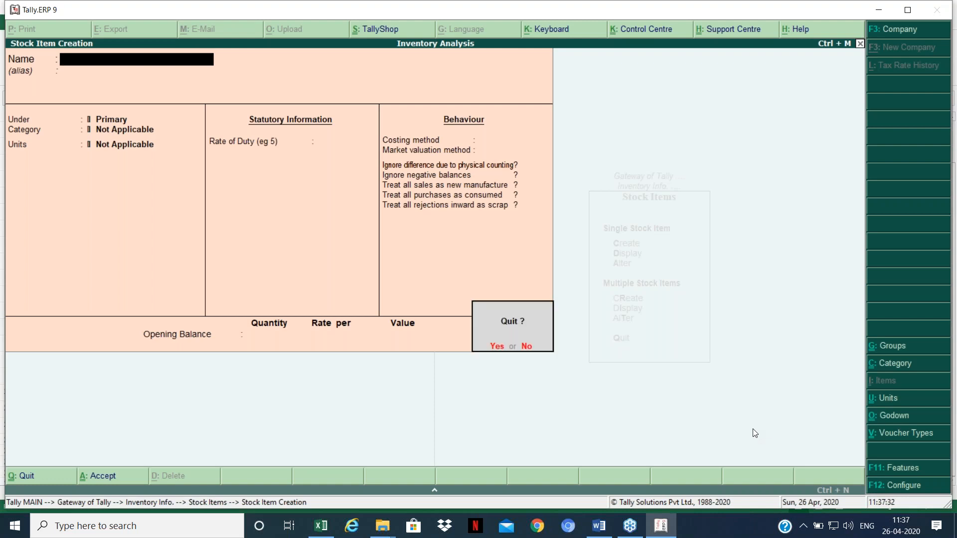
pyautogui.press('y')
pyautogui.press('Escape')
pyautogui.press('Escape')
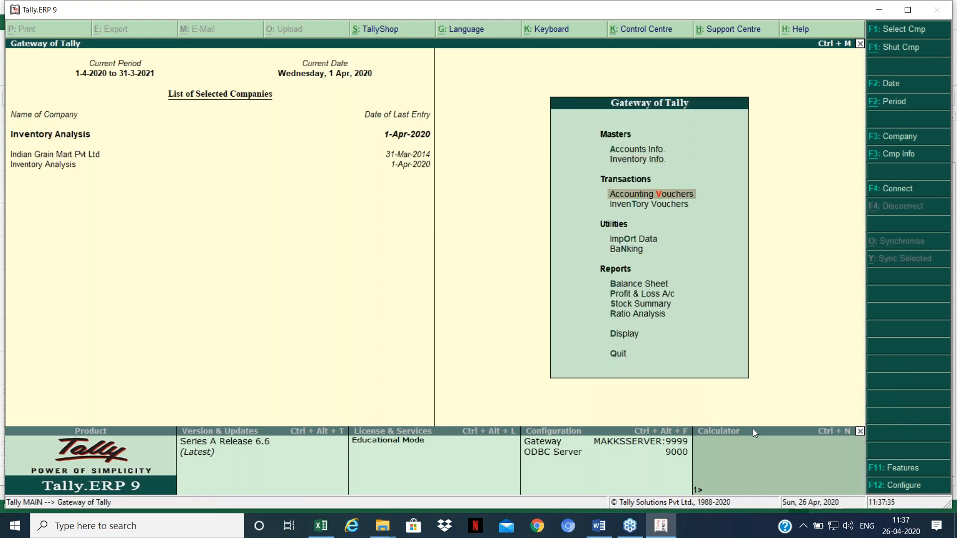
# Step: Begin a purchase voucher with Cash as party and Purchases ledger, selecting Raw Chilly 2
pyautogui.press('Return')
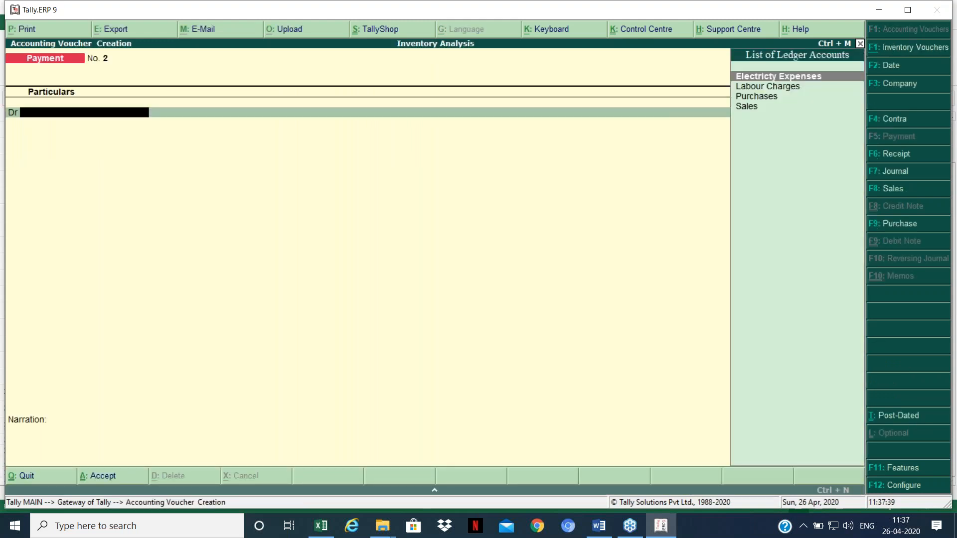
pyautogui.press('F9')
pyautogui.press('Return')
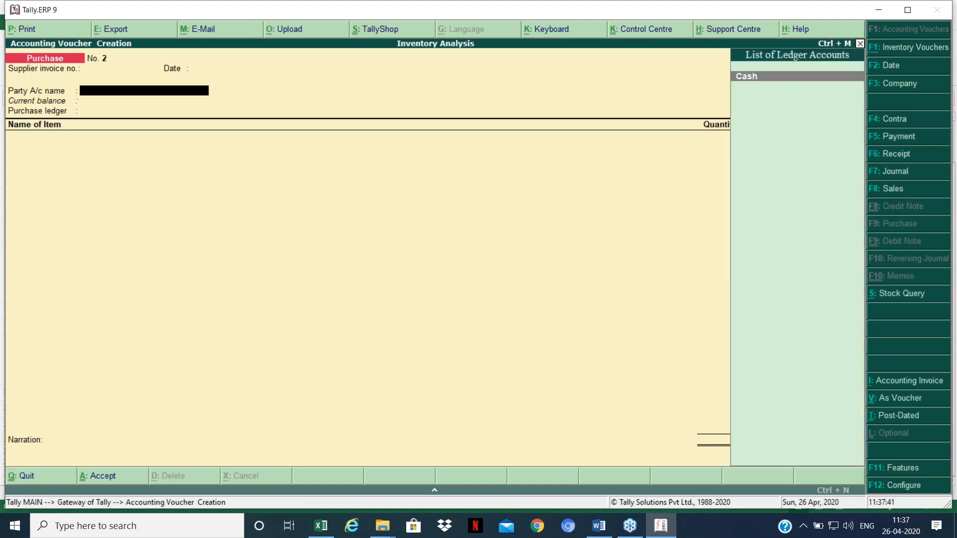
pyautogui.press('Return')
pyautogui.hotkey('ctrl', 'a')
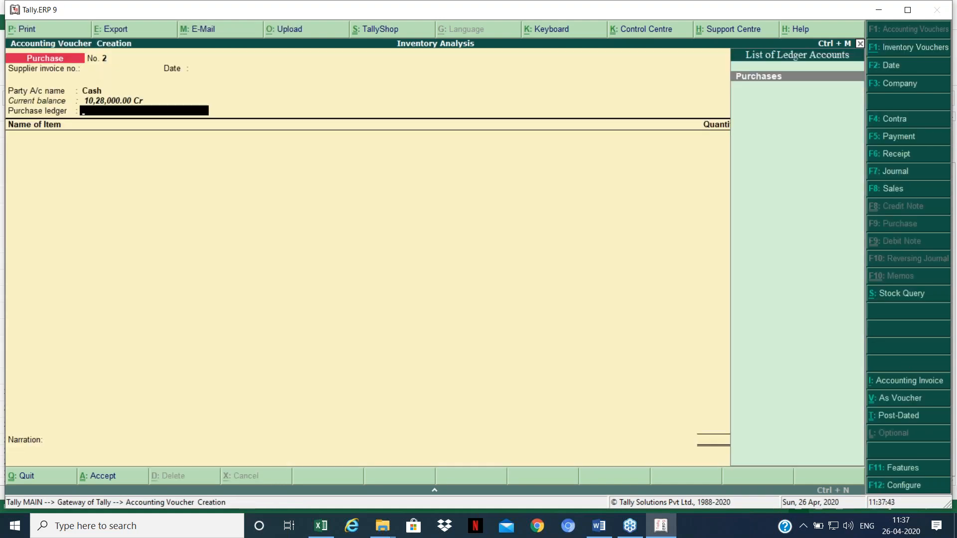
pyautogui.press('Return')
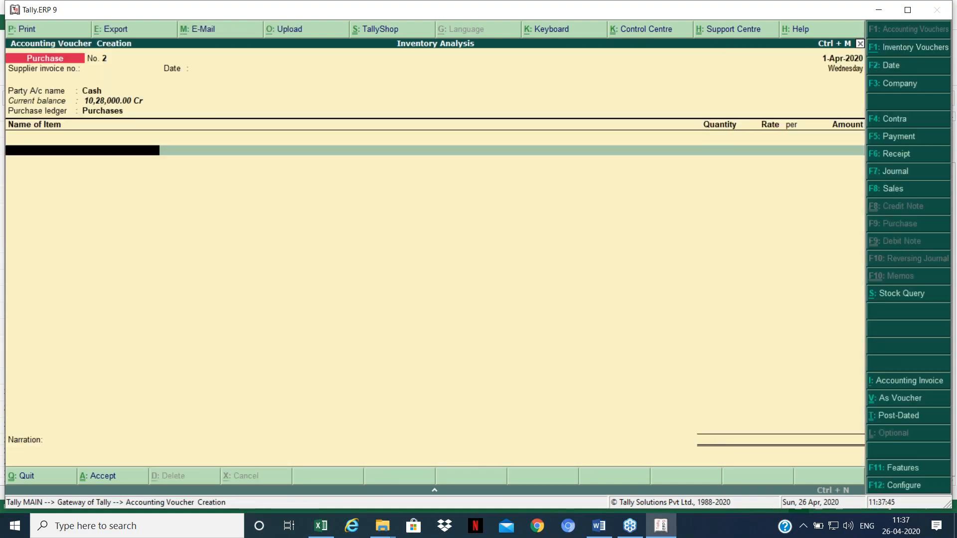
pyautogui.write('C')
pyautogui.press('Down')
pyautogui.press('Down')
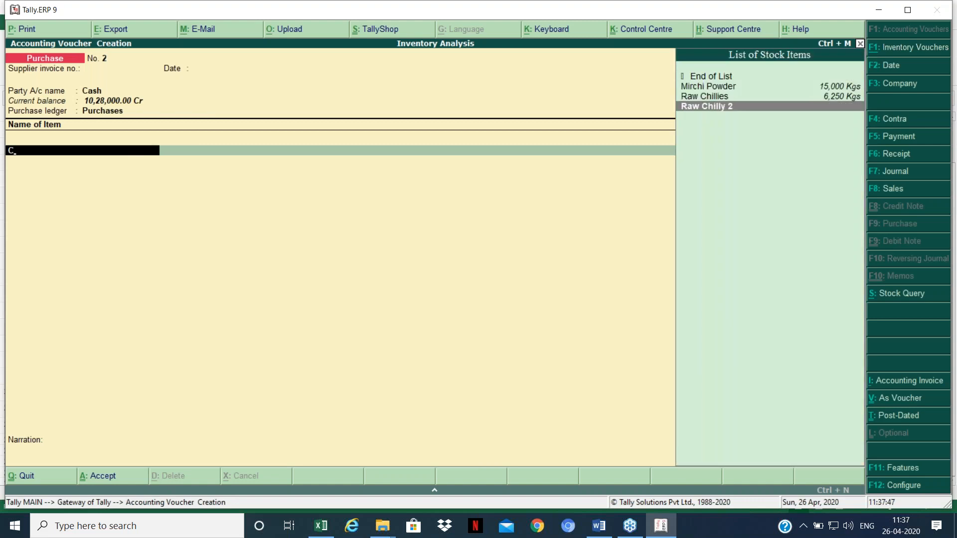
pyautogui.press('Return')
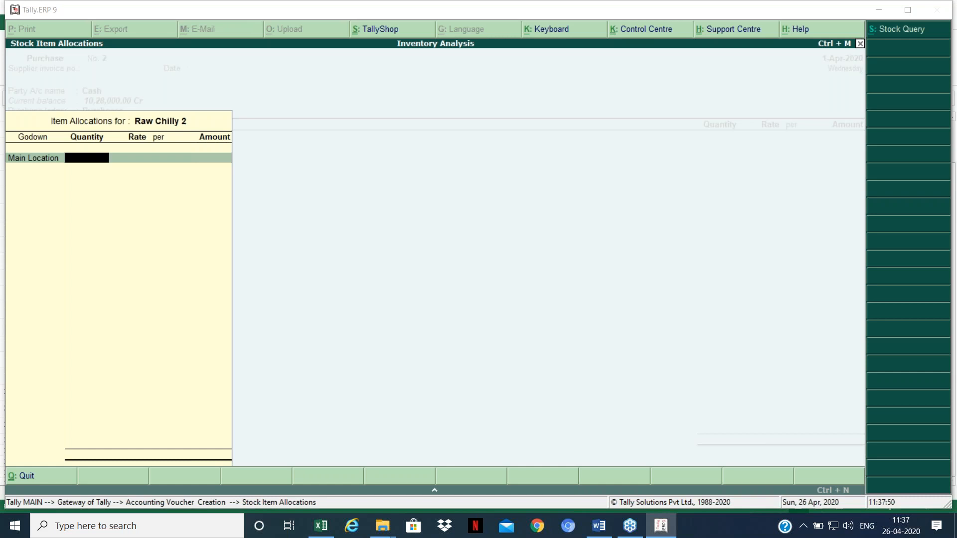
# Step: Enter 6,000 Kgs of Raw Chilly 2 at a rate of 100 per Kg
pyautogui.hotkey('alt', 'Tab')
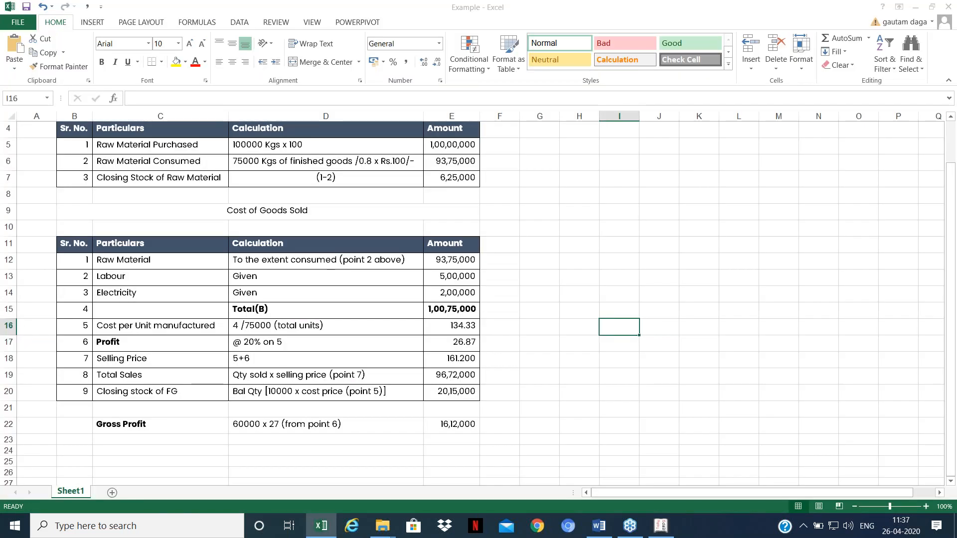
pyautogui.hotkey('alt', 'Tab')
pyautogui.write('6000')
pyautogui.press('Return')
pyautogui.write('100')
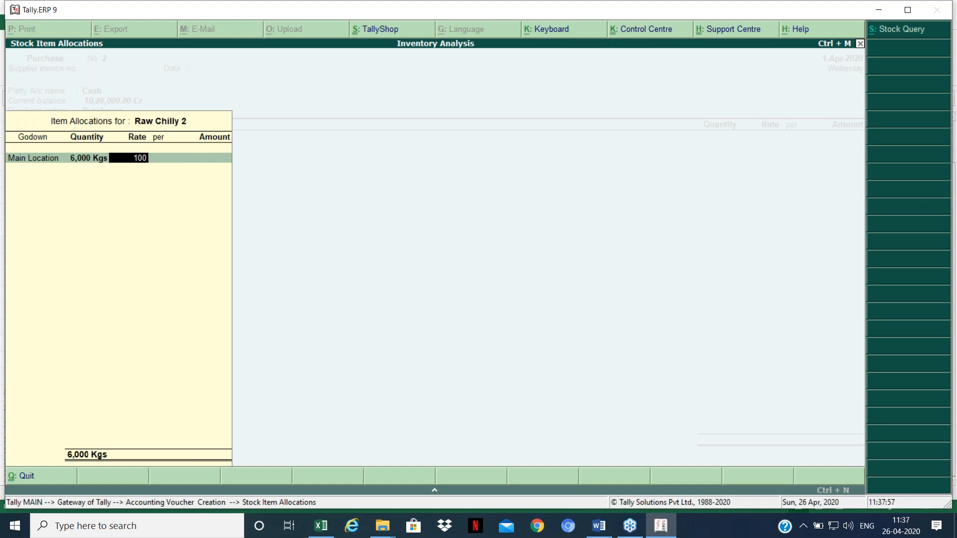
pyautogui.press('Return')
pyautogui.press('Return')
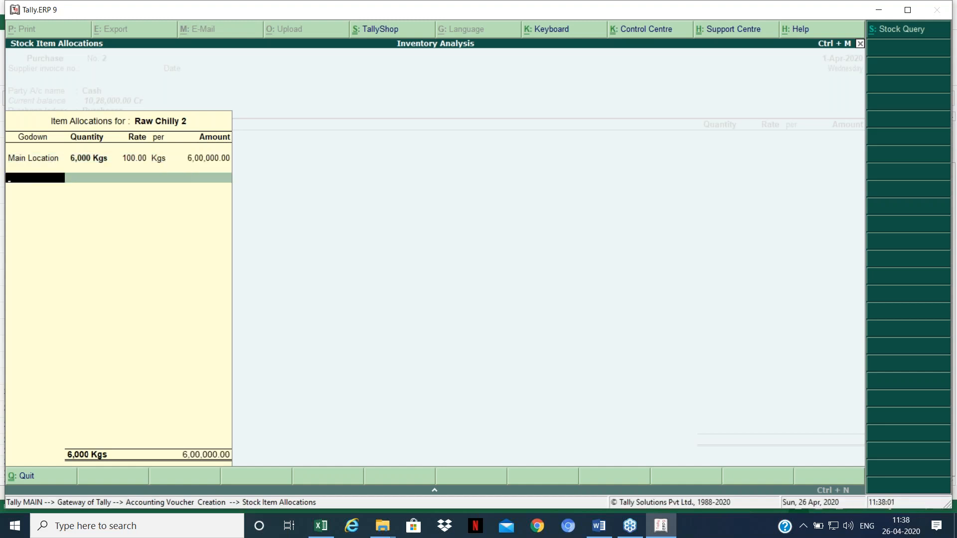
pyautogui.press('Return')
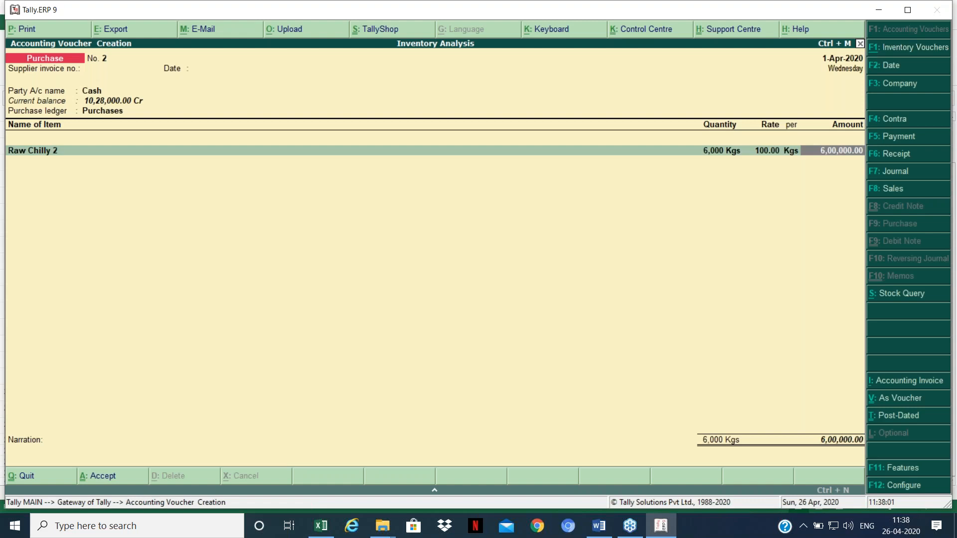
pyautogui.press('Return')
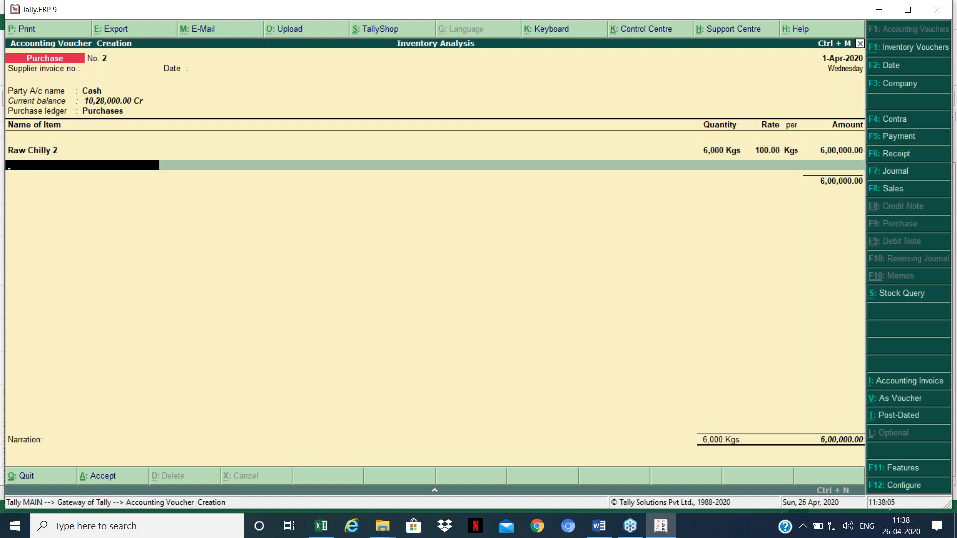
pyautogui.press('Return')
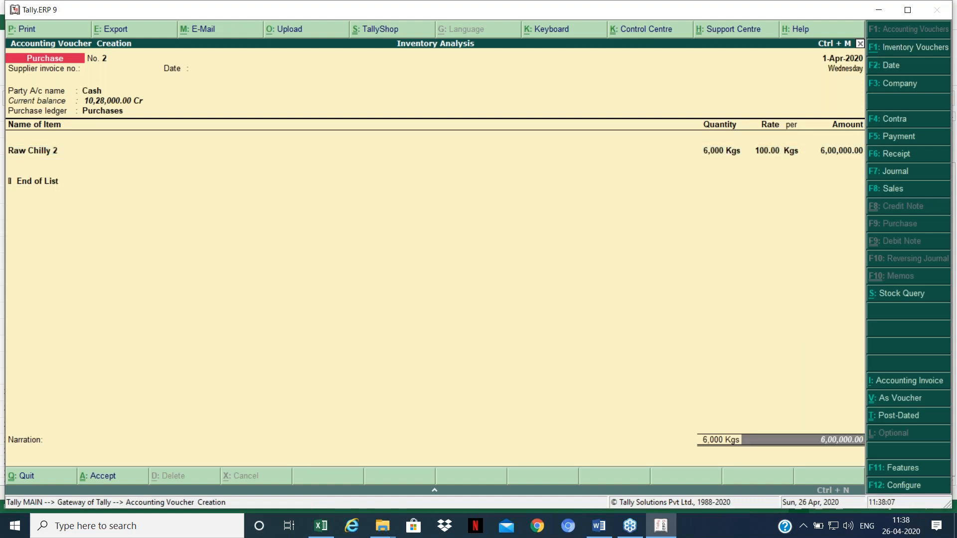
# Step: Save purchase voucher No. 2 and return to the Gateway of Tally
pyautogui.press('Return')
pyautogui.press('Return')
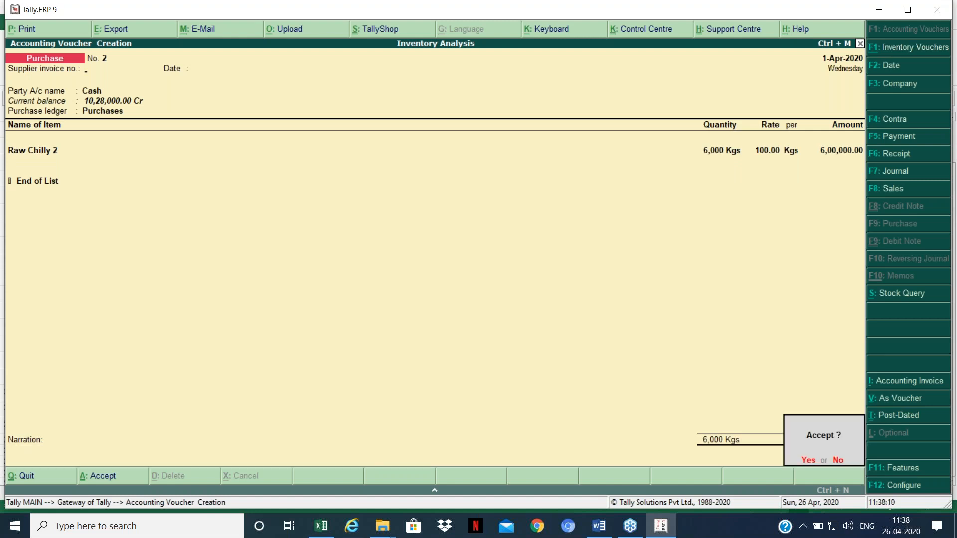
pyautogui.press('Return')
pyautogui.press('Escape')
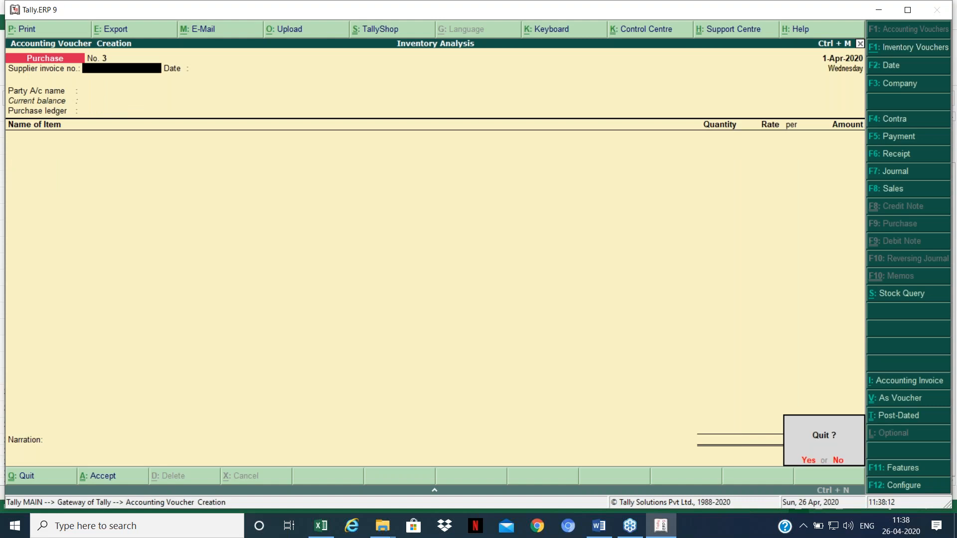
pyautogui.press('Return')
pyautogui.press('Up')
pyautogui.press('Up')
pyautogui.press('Up')
pyautogui.press('Up')
pyautogui.press('Up')
pyautogui.press('Up')
pyautogui.press('Up')
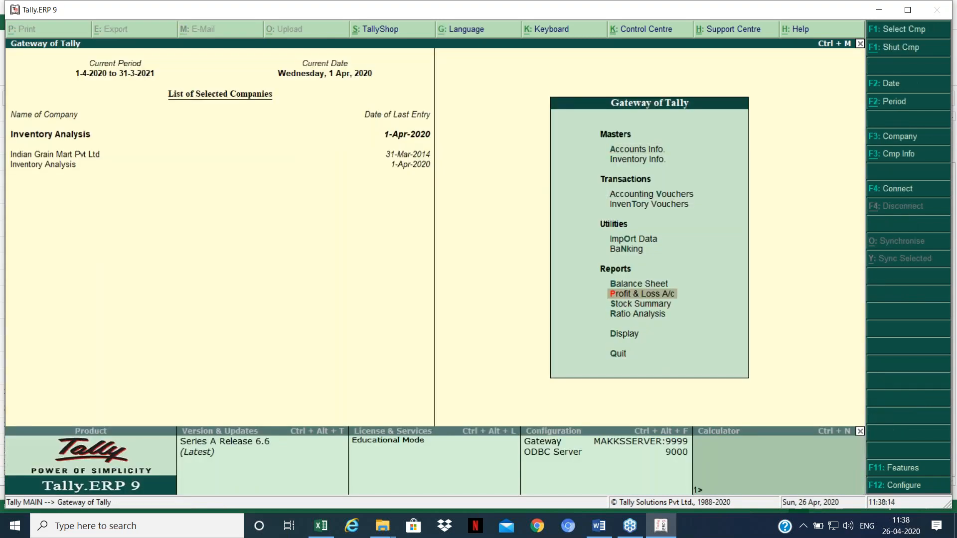
# Step: Open Profit & Loss A/c to see purchases of 1,06,00,000.00 and net profit 10,11,999.95
pyautogui.press('Return')
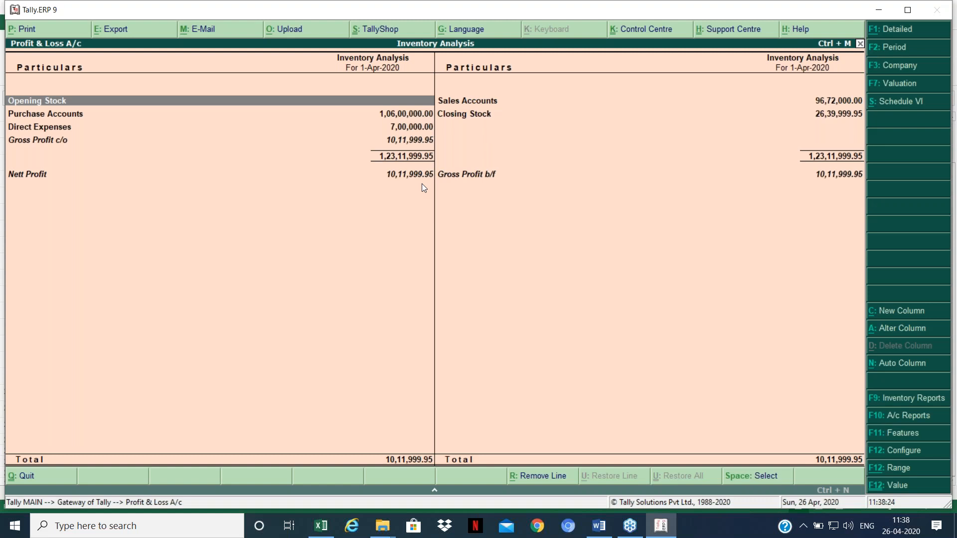
pyautogui.press('Down')
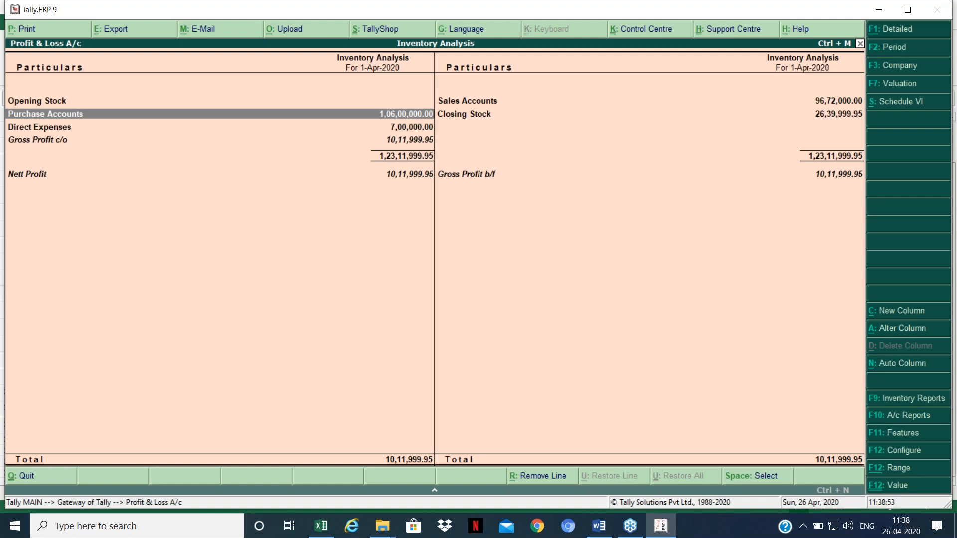
# Step: Open the Stock Summary with Show All Items set to No
pyautogui.press('Escape')
pyautogui.press('Down')
pyautogui.press('Return')
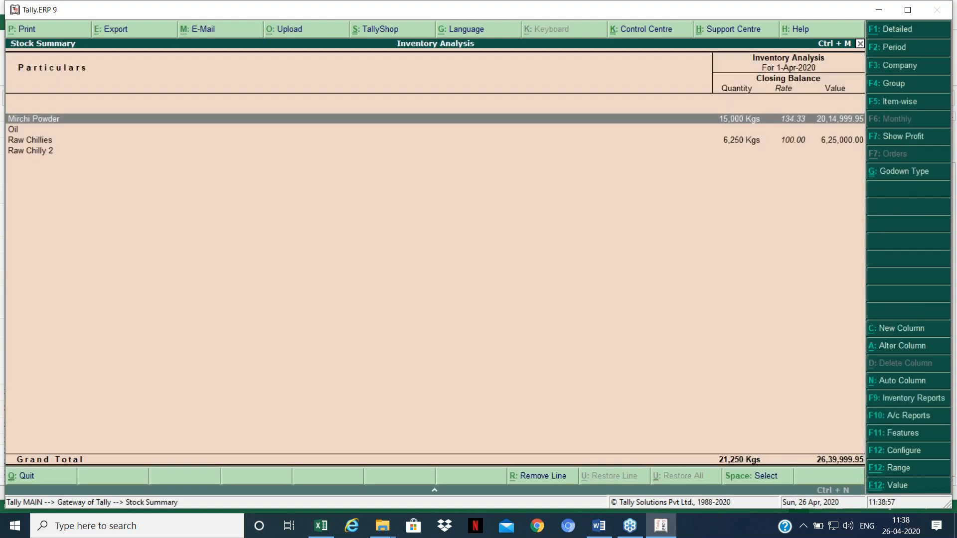
pyautogui.press('F12')
pyautogui.press('Return')
pyautogui.press('Return')
pyautogui.press('Return')
pyautogui.press('Return')
pyautogui.press('Return')
pyautogui.press('Return')
pyautogui.press('Return')
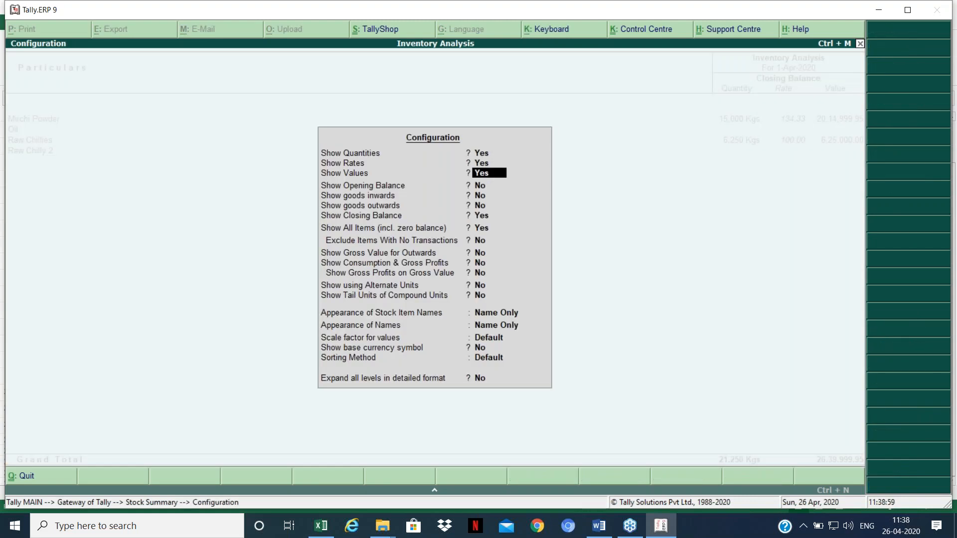
pyautogui.write('n')
pyautogui.press('Return')
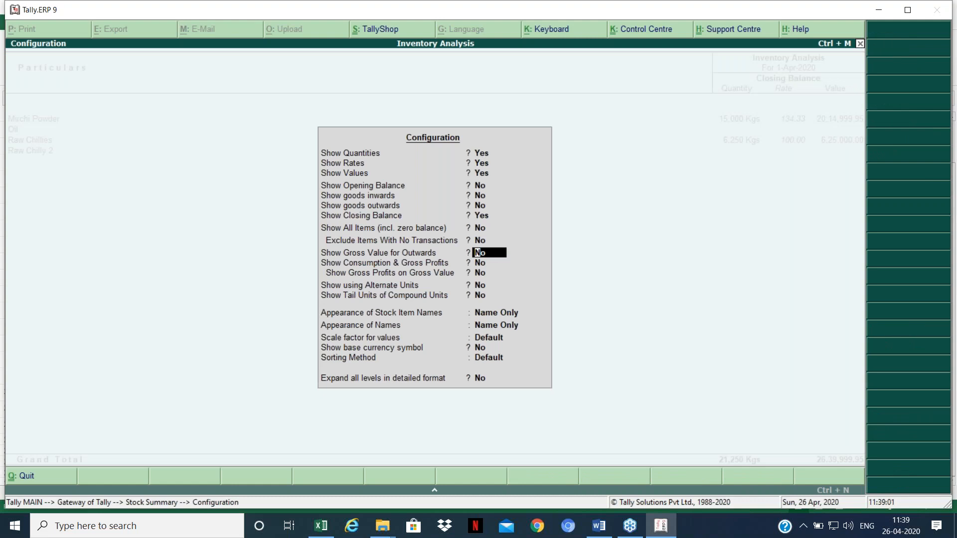
pyautogui.hotkey('ctrl', 'a')
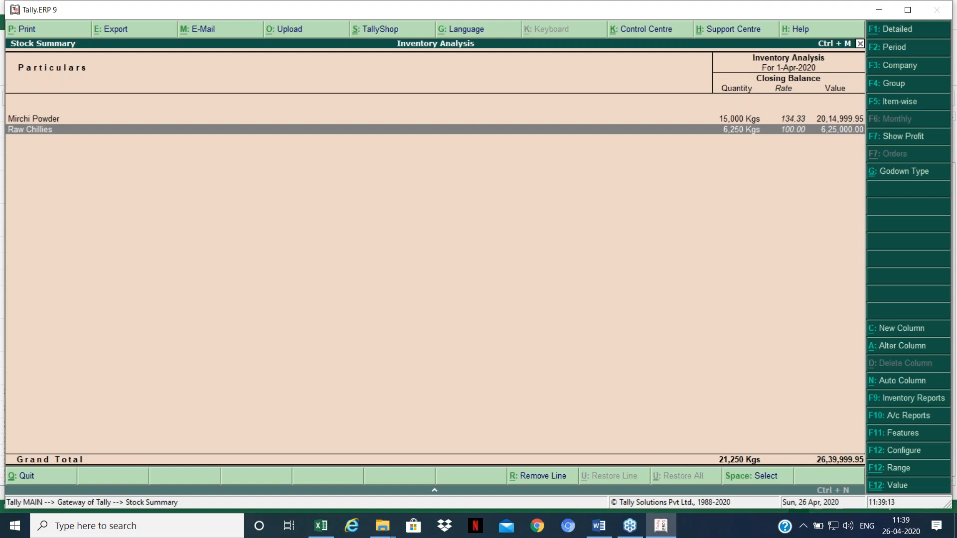
# Step: Add opening, inwards and outwards columns and compare the Mirchi Powder and Raw Chillies rows
pyautogui.press('F12')
pyautogui.press('Down')
pyautogui.press('Down')
pyautogui.press('Down')
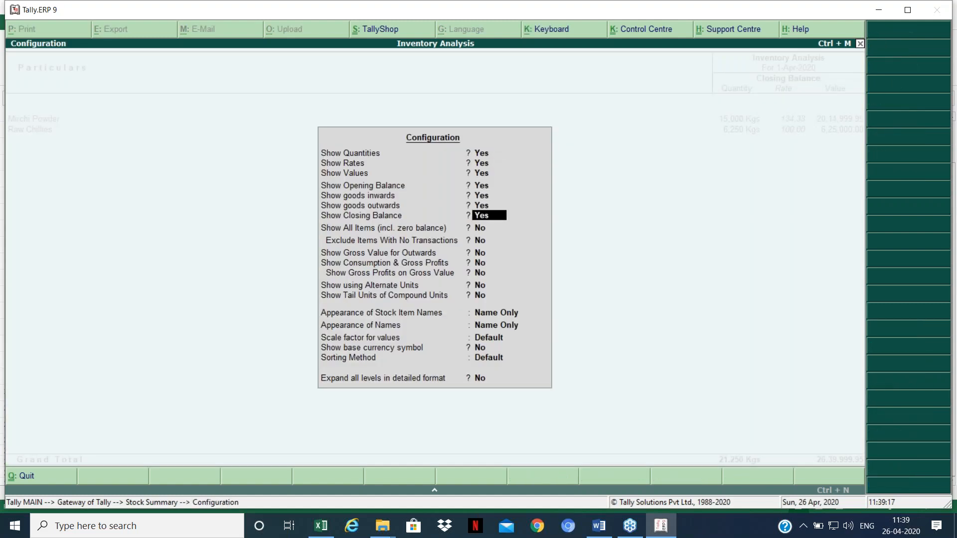
pyautogui.hotkey('ctrl', 'a')
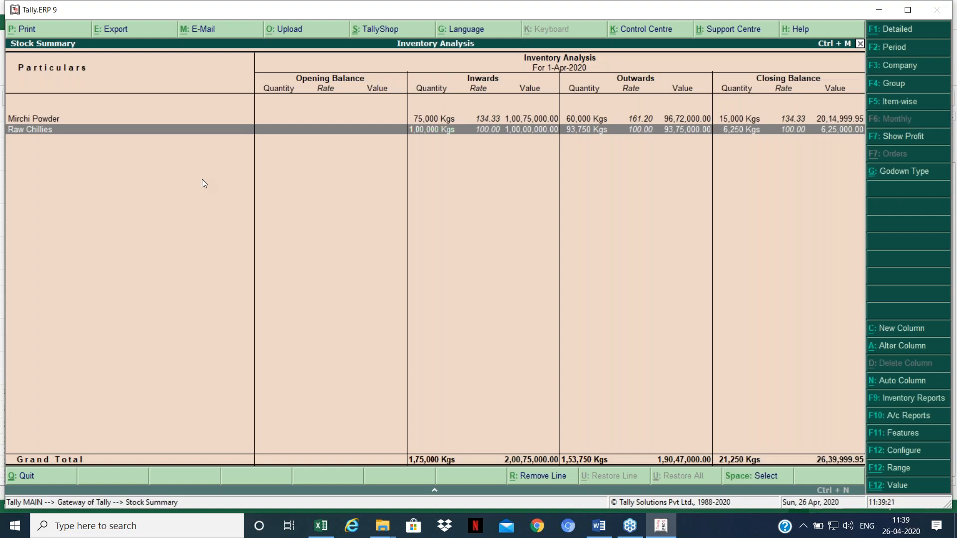
pyautogui.press('Up')
pyautogui.press('Down')
pyautogui.press('Up')
pyautogui.press('Down')
# Step: Set Show All Items to Yes and check Raw Chilly 2's 6,000 Kgs in and out
pyautogui.press('F12')
pyautogui.press('Down')
pyautogui.press('Down')
pyautogui.press('Down')
pyautogui.press('Down')
pyautogui.press('Down')
pyautogui.press('Down')
pyautogui.press('Down')
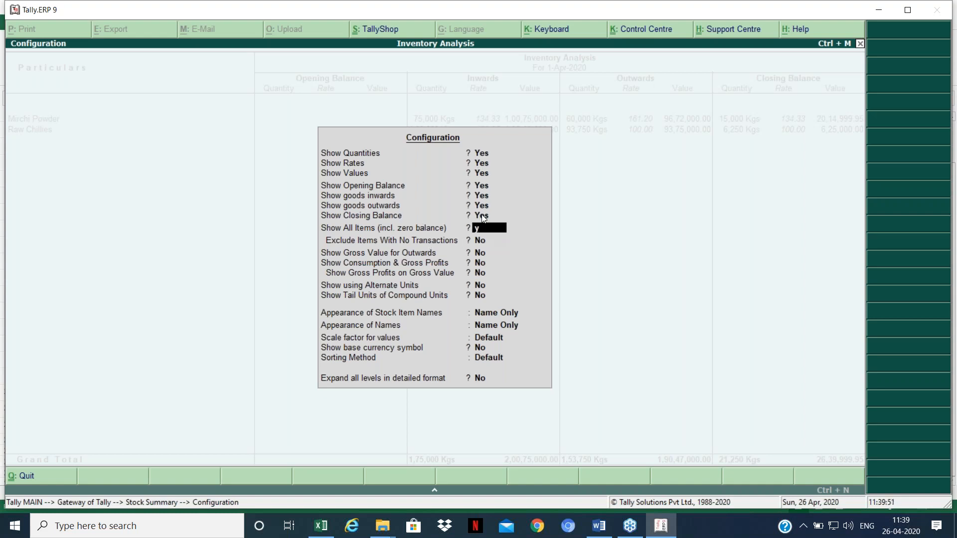
pyautogui.press('Return')
pyautogui.press('Return')
pyautogui.press('Return')
pyautogui.press('Return')
pyautogui.press('Return')
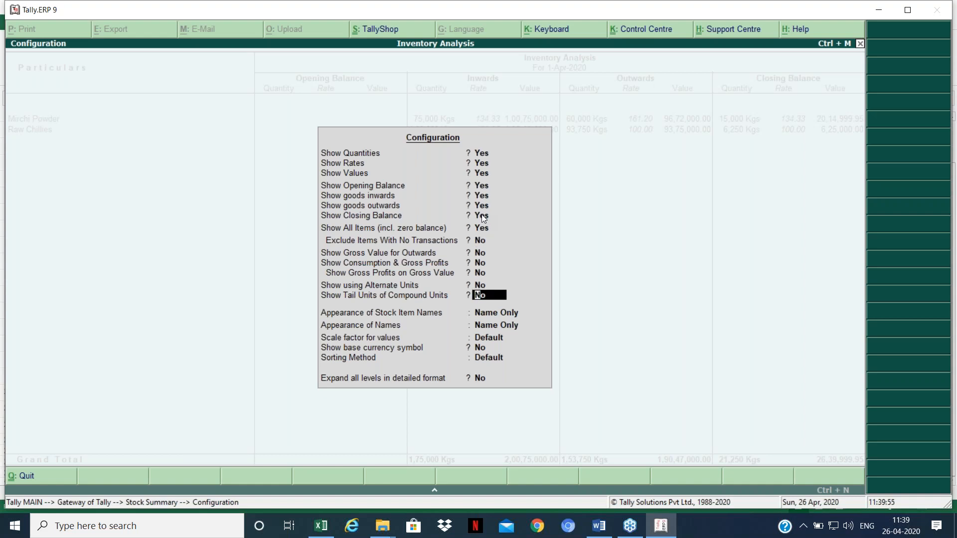
pyautogui.hotkey('ctrl', 'a')
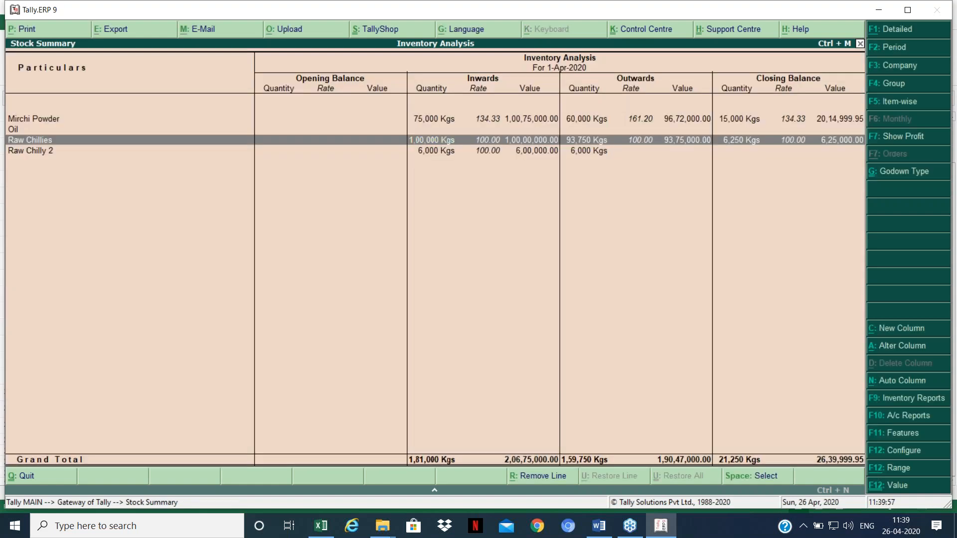
pyautogui.press('Up')
pyautogui.press('Up')
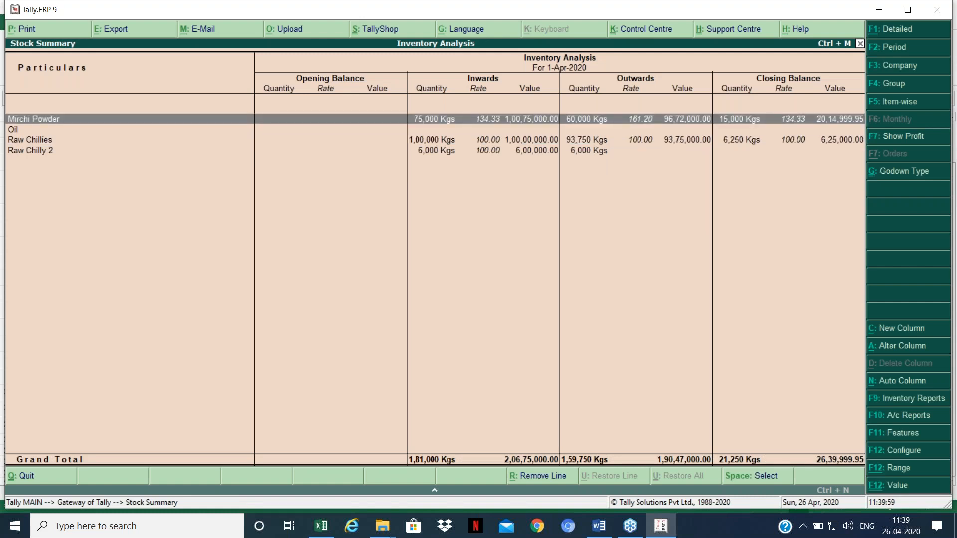
pyautogui.press('Down')
pyautogui.press('Down')
pyautogui.press('Down')
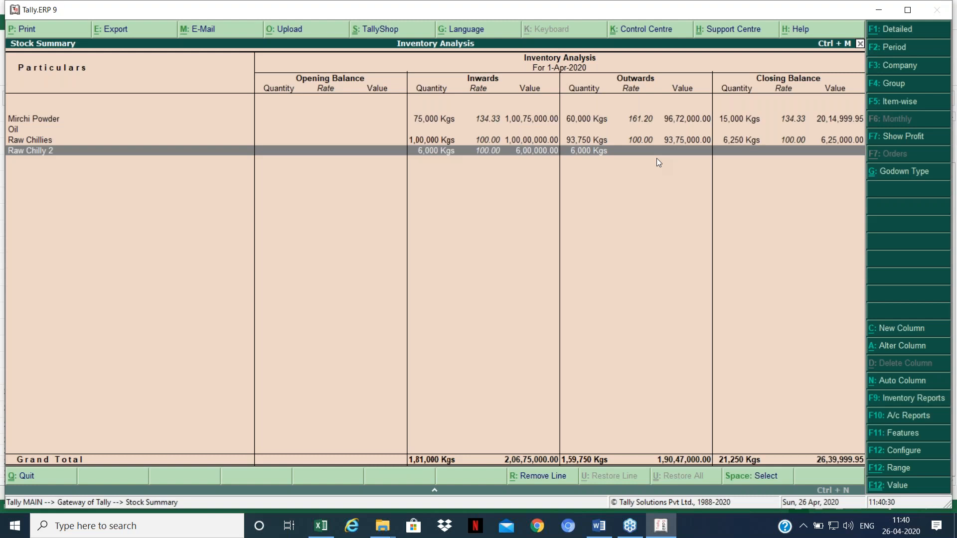
pyautogui.press('Escape')
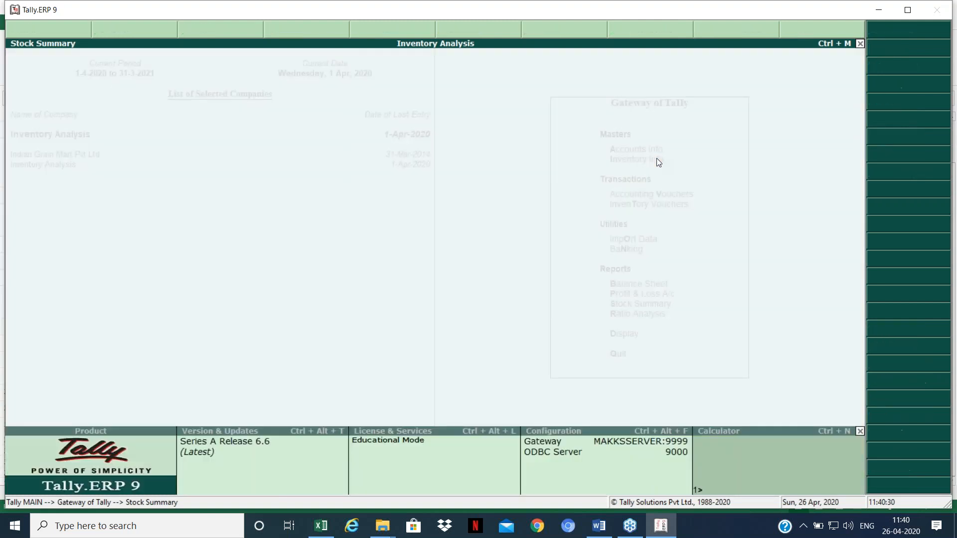
pyautogui.press('Up')
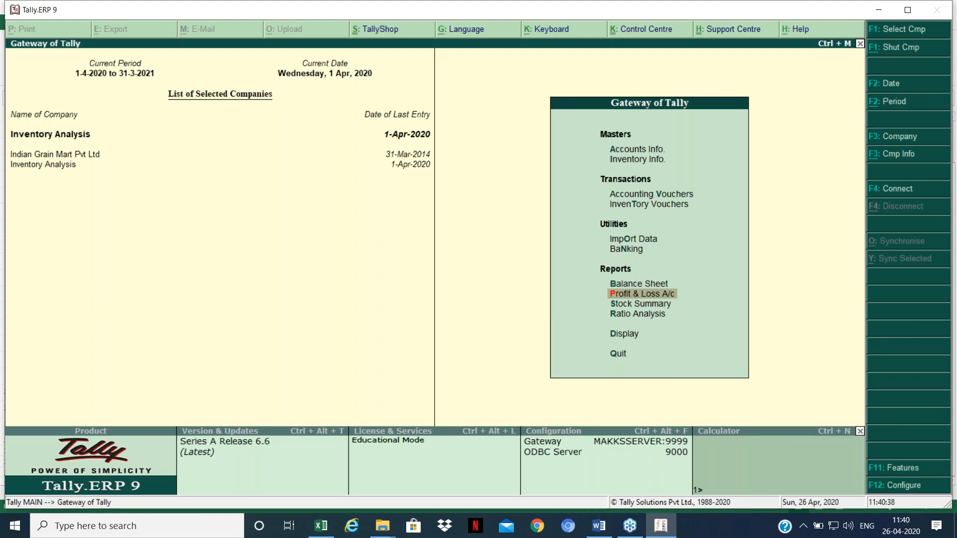
pyautogui.press('Return')
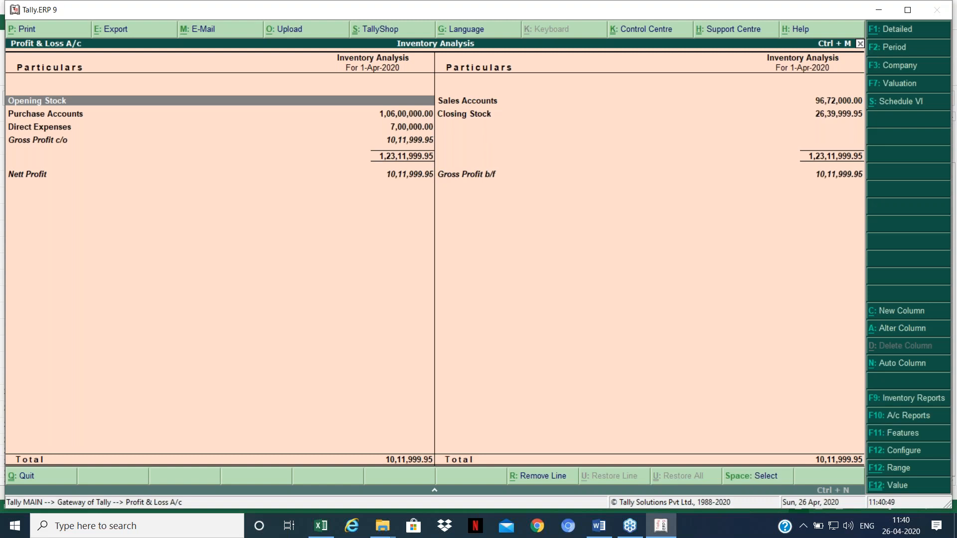
pyautogui.press('Down')
pyautogui.press('Down')
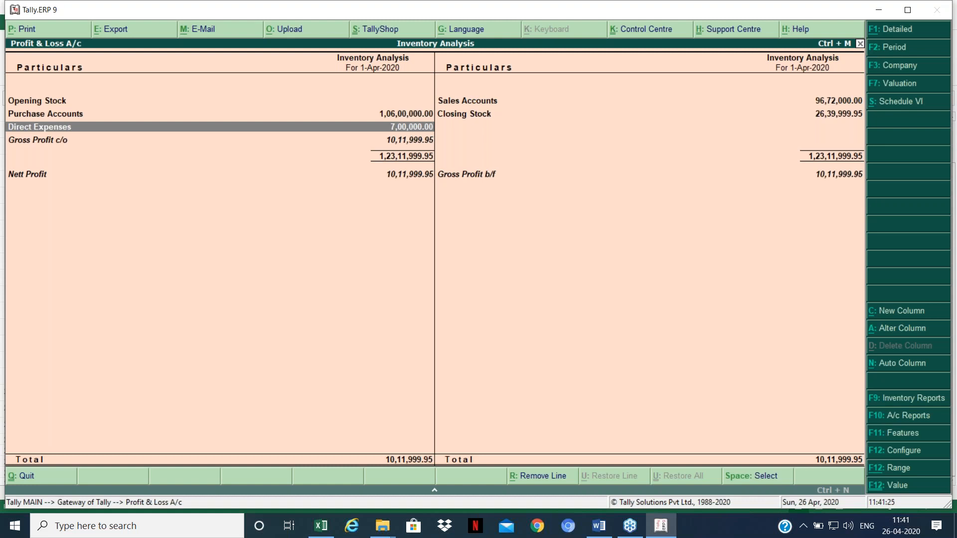
pyautogui.press('Escape')
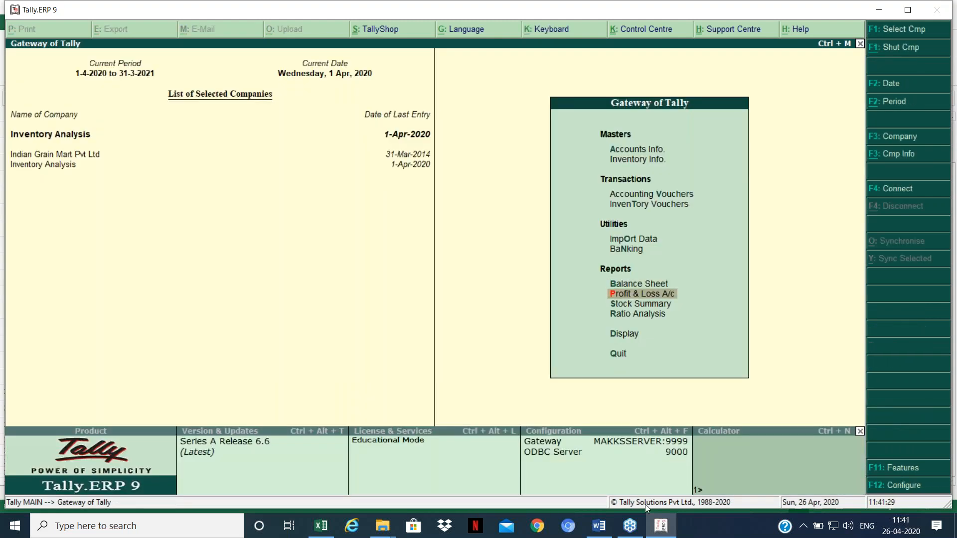
pyautogui.click(601, 525)
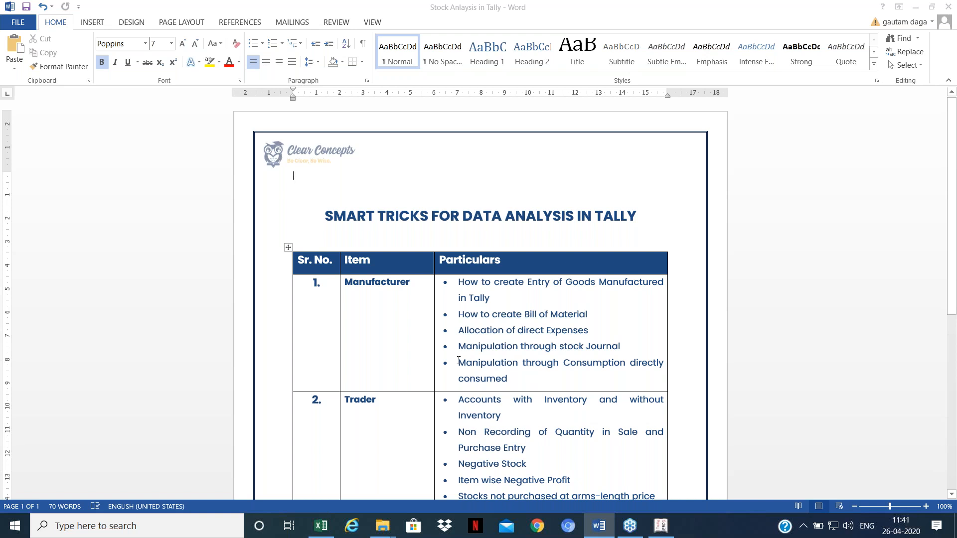
# Step: Bring Tally back to the front and go to Inventory Info's Stock Items menu
pyautogui.click(662, 526)
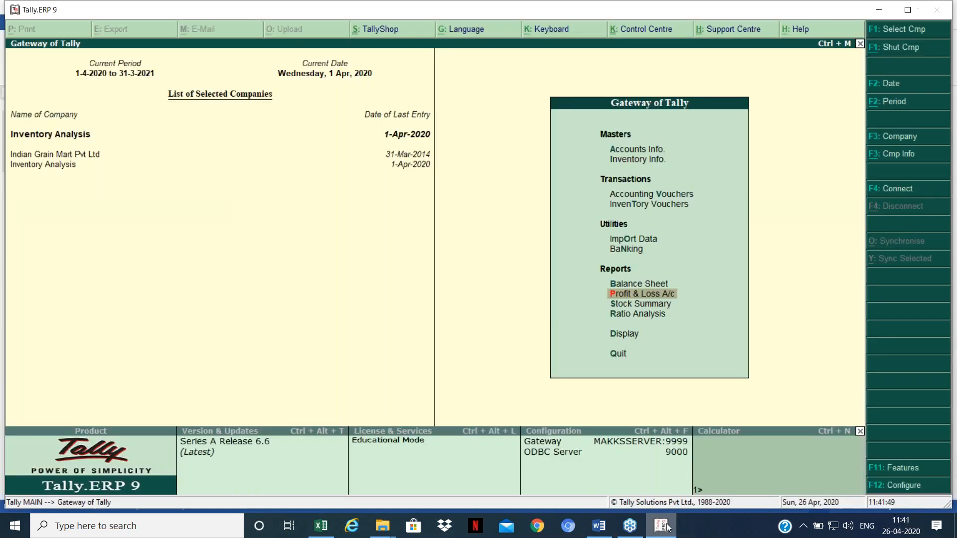
pyautogui.press('Up')
pyautogui.press('Up')
pyautogui.press('Up')
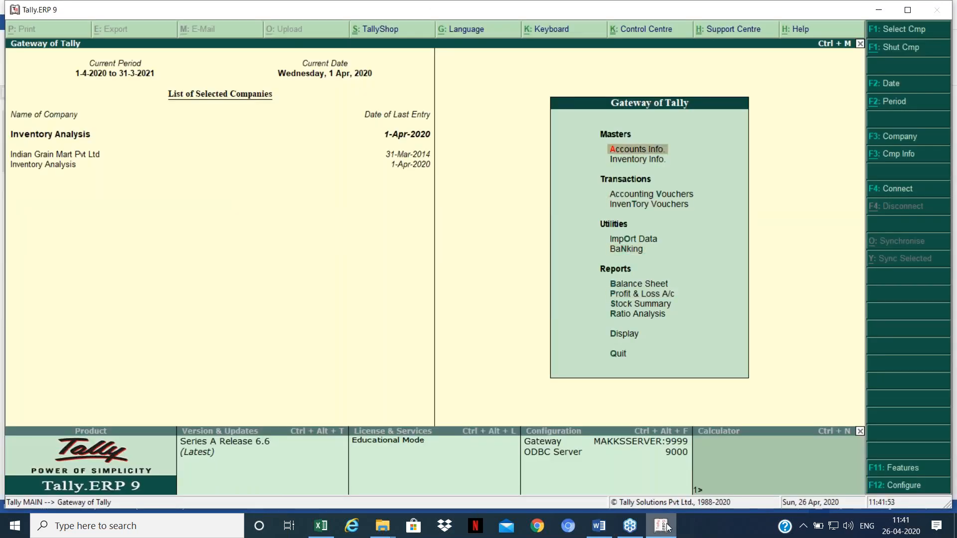
pyautogui.press('Return')
pyautogui.press('Down')
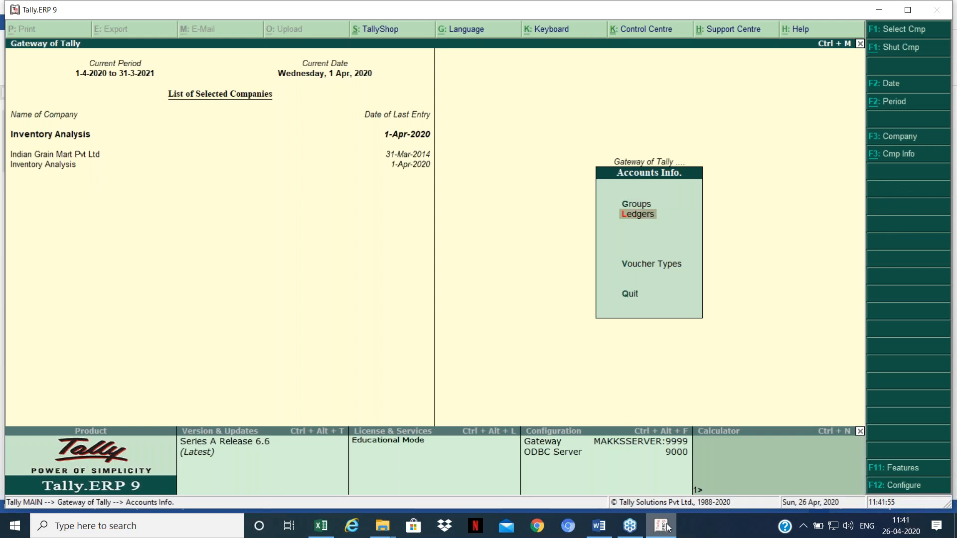
pyautogui.press('Escape')
pyautogui.press('Down')
pyautogui.press('Return')
pyautogui.press('Down')
pyautogui.press('Down')
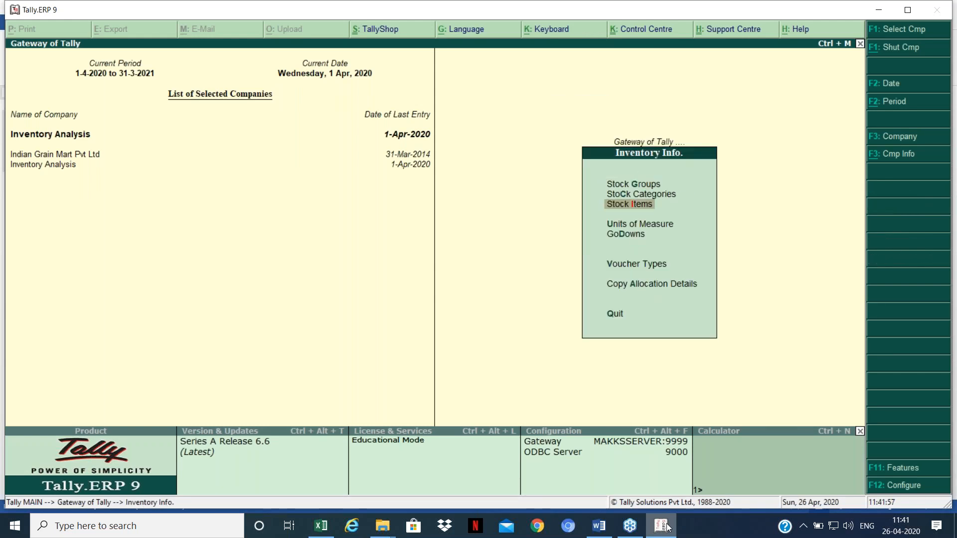
pyautogui.press('Return')
# Step: Alter Raw Chilly 2, setting 'Treat all purchases as consumed' to No
pyautogui.press('Down')
pyautogui.press('Down')
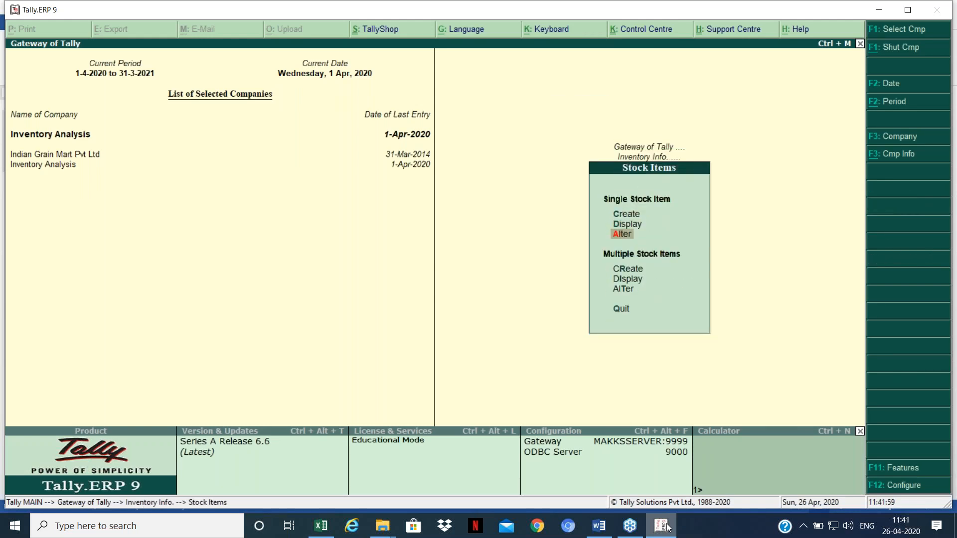
pyautogui.press('Return')
pyautogui.press('Down')
pyautogui.press('Down')
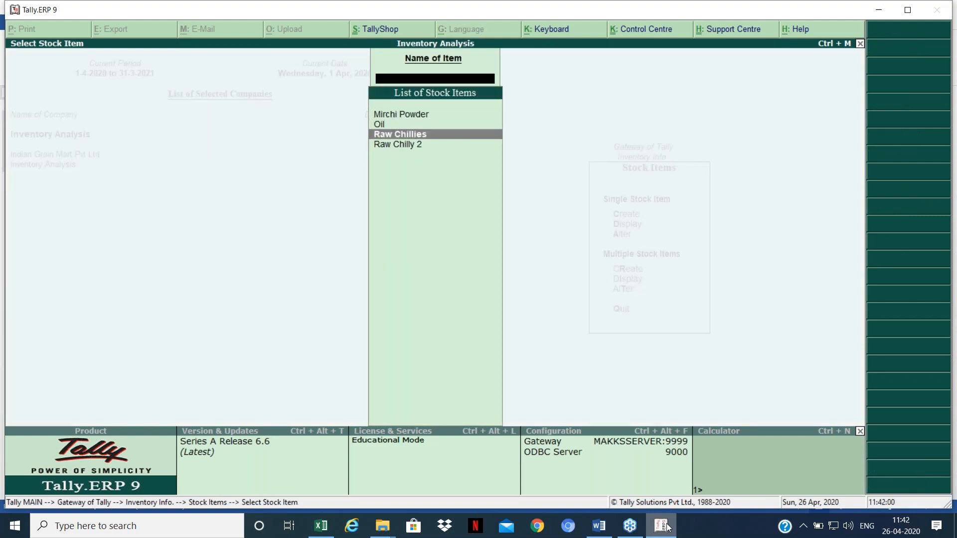
pyautogui.press('Down')
pyautogui.press('Return')
pyautogui.press('Return')
pyautogui.press('Return')
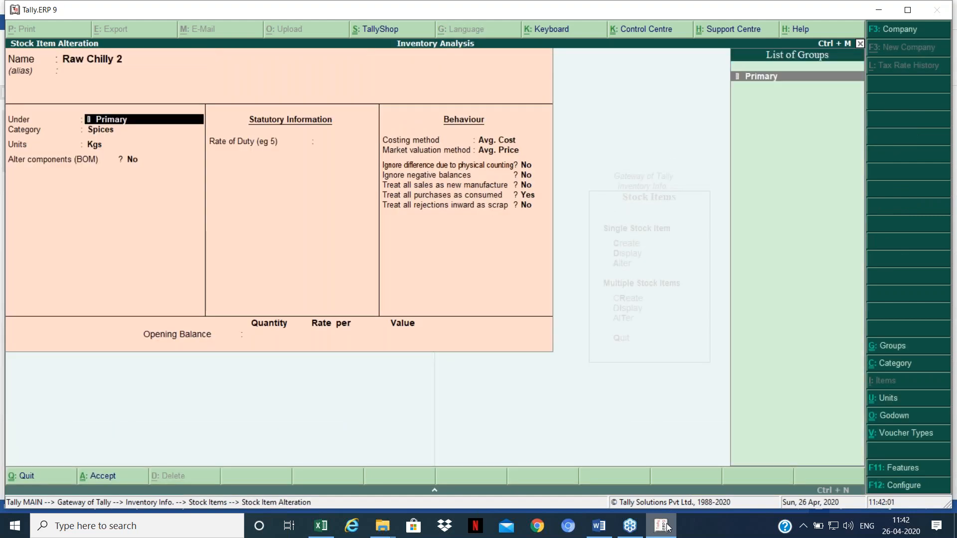
pyautogui.press('Return')
pyautogui.press('Return')
pyautogui.press('Return')
pyautogui.press('Return')
pyautogui.press('Return')
pyautogui.press('Return')
pyautogui.press('Return')
pyautogui.press('Return')
pyautogui.press('n')
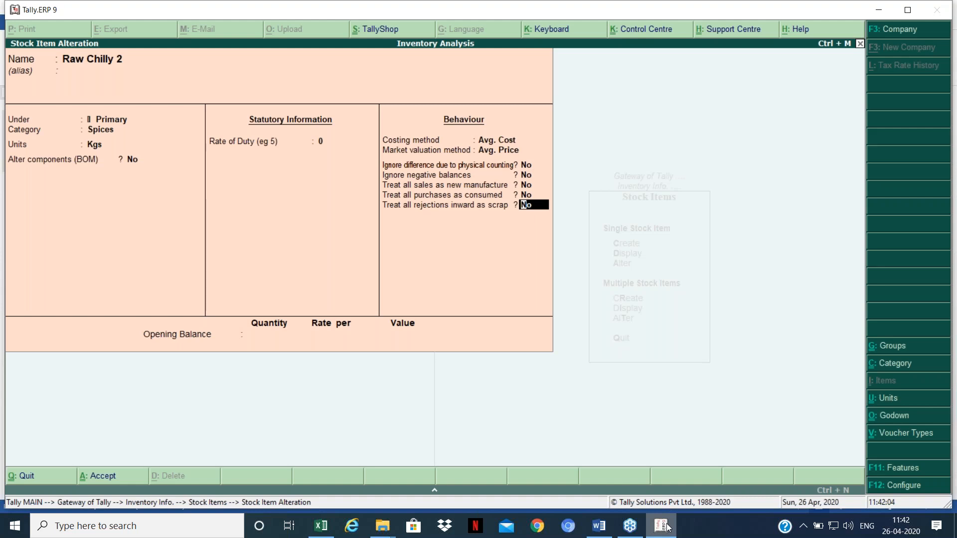
pyautogui.press('Return')
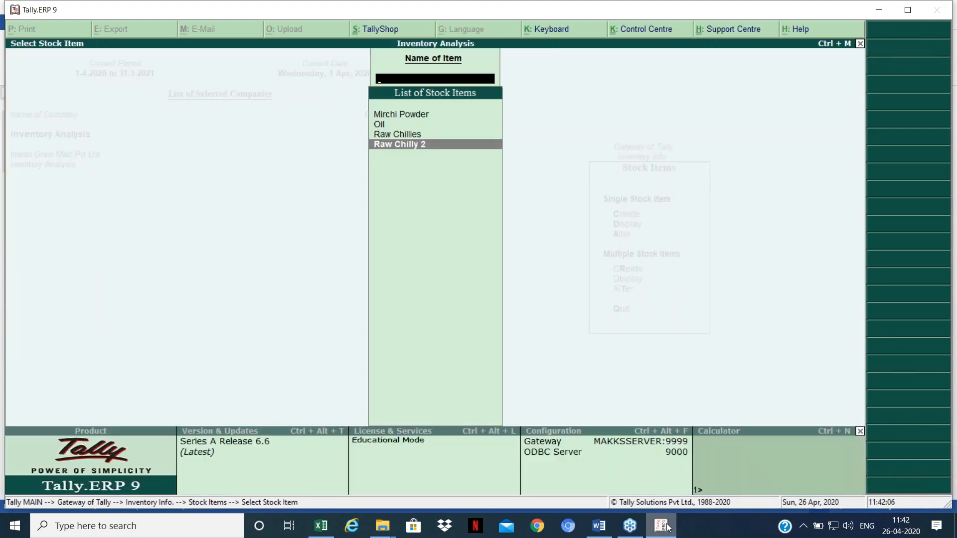
# Step: Return to the Gateway and briefly check the Profit & Loss A/c
pyautogui.press('Escape')
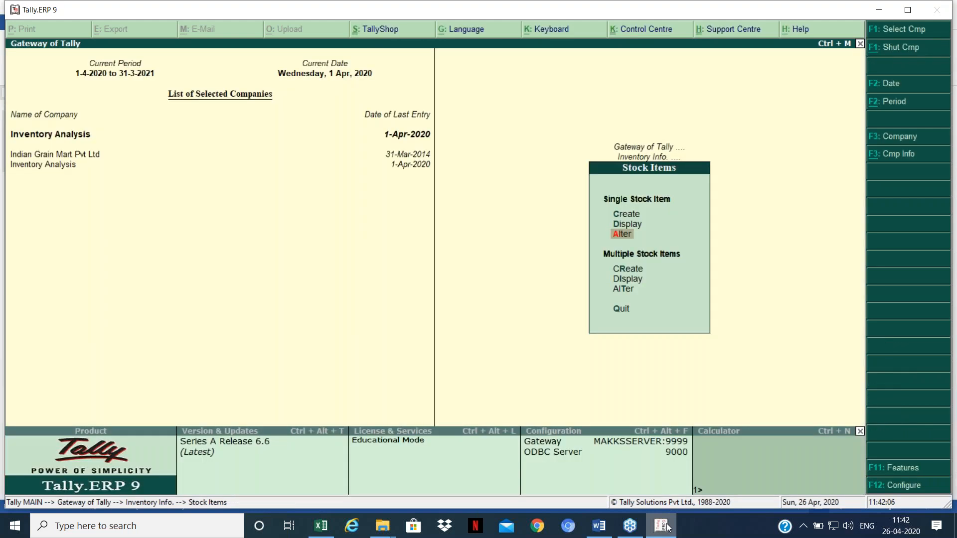
pyautogui.press('Escape')
pyautogui.press('Escape')
pyautogui.press('Up')
pyautogui.press('Up')
pyautogui.press('Up')
pyautogui.press('Up')
pyautogui.press('Up')
pyautogui.press('Up')
pyautogui.press('Return')
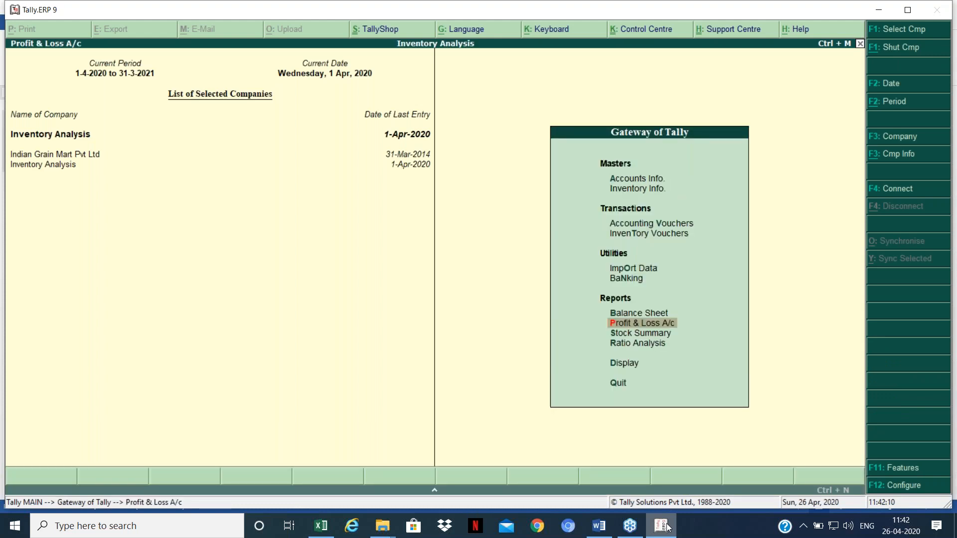
pyautogui.press('Escape')
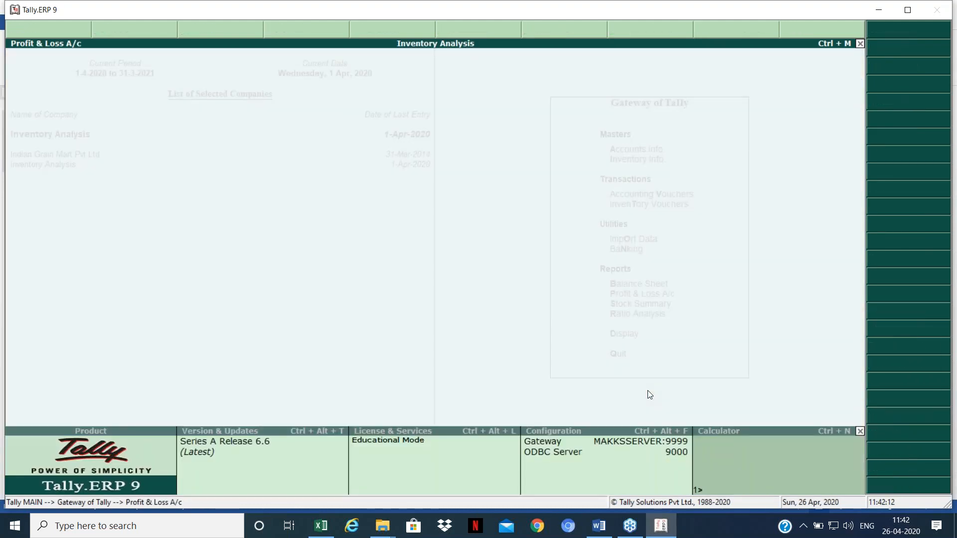
pyautogui.press('Down')
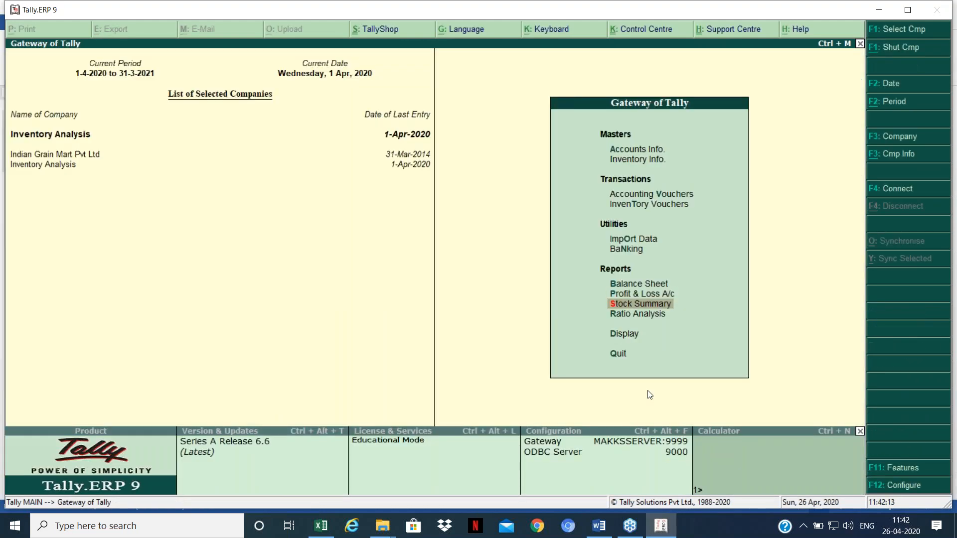
# Step: Open the Stock Summary with goods inwards and outwards columns shown
pyautogui.press('Return')
pyautogui.press('F12')
pyautogui.press('Down')
pyautogui.press('Down')
pyautogui.press('Down')
pyautogui.press('Down')
pyautogui.press('y')
pyautogui.press('y')
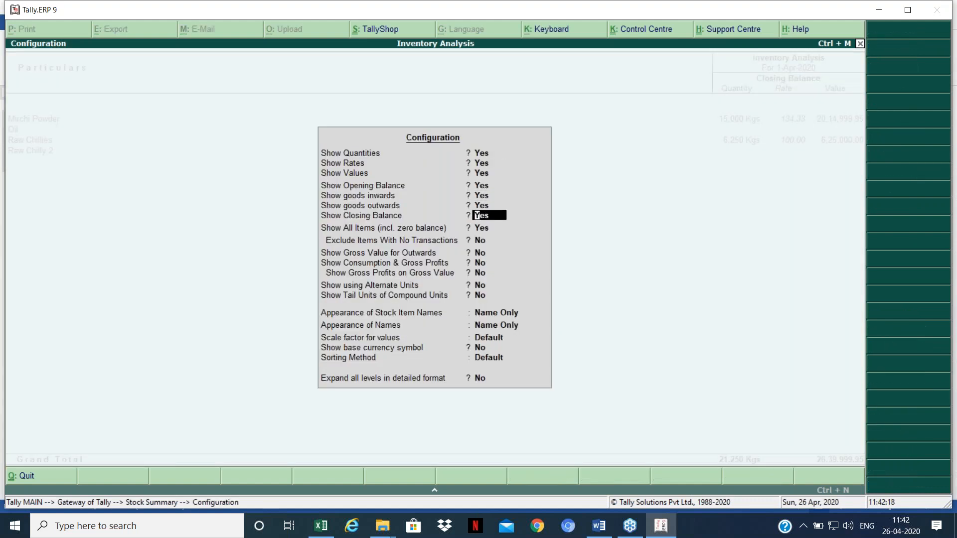
pyautogui.hotkey('ctrl', 'a')
# Step: Drill into Raw Chilly 2's April purchase voucher and re-save it unchanged
pyautogui.press('Down')
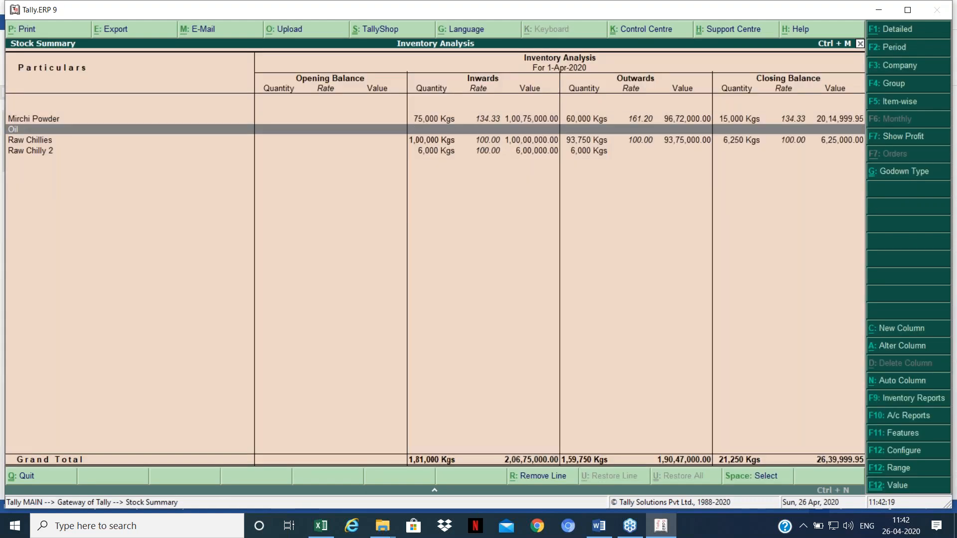
pyautogui.press('Down')
pyautogui.press('Down')
pyautogui.press('Return')
pyautogui.press('Return')
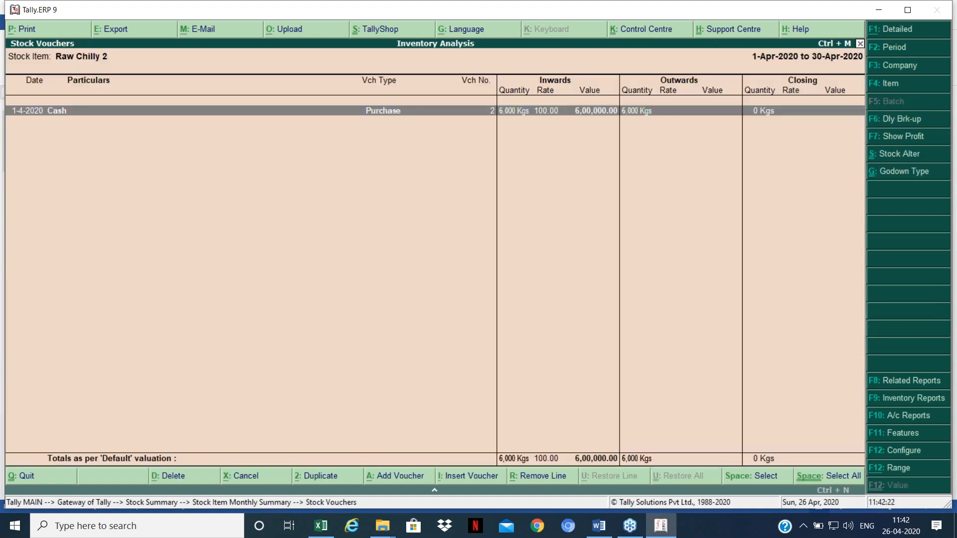
pyautogui.press('Return')
pyautogui.press('Return')
pyautogui.press('Return')
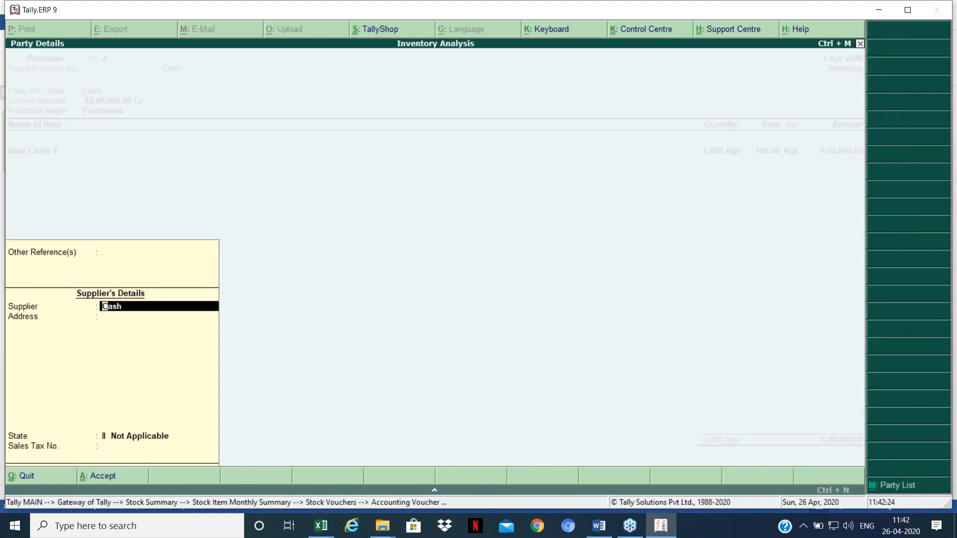
pyautogui.hotkey('ctrl', 'a')
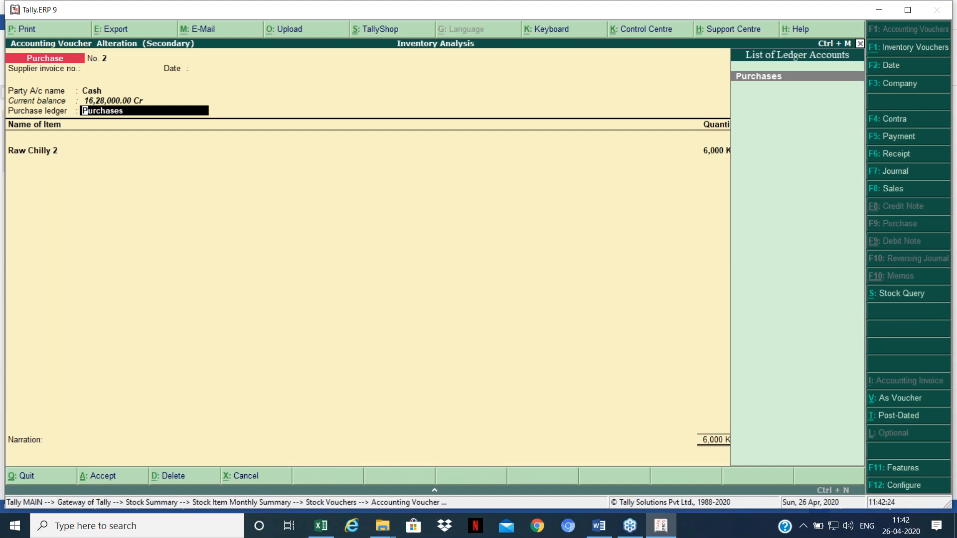
pyautogui.press('Return')
pyautogui.write('Ra')
pyautogui.press('Return')
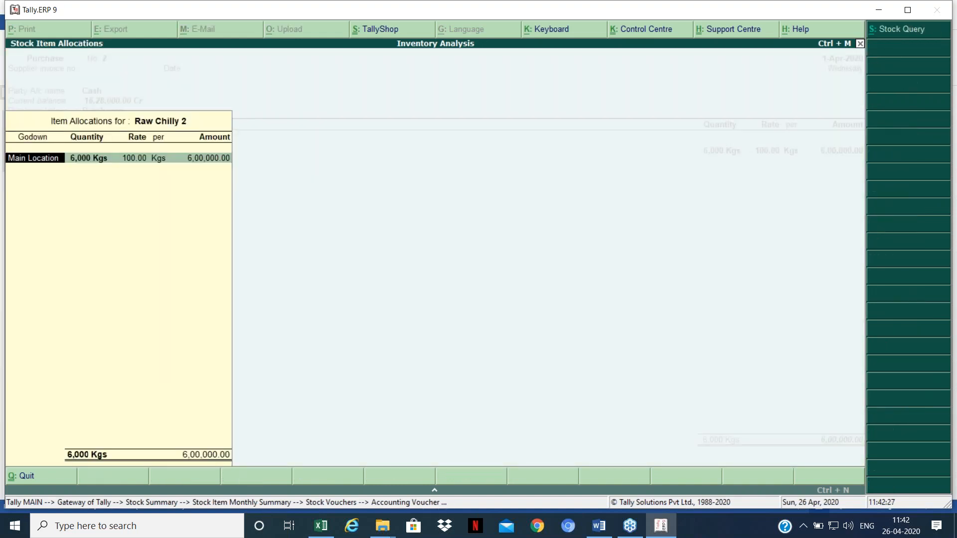
pyautogui.press('Return')
pyautogui.press('Return')
pyautogui.press('Return')
pyautogui.press('Return')
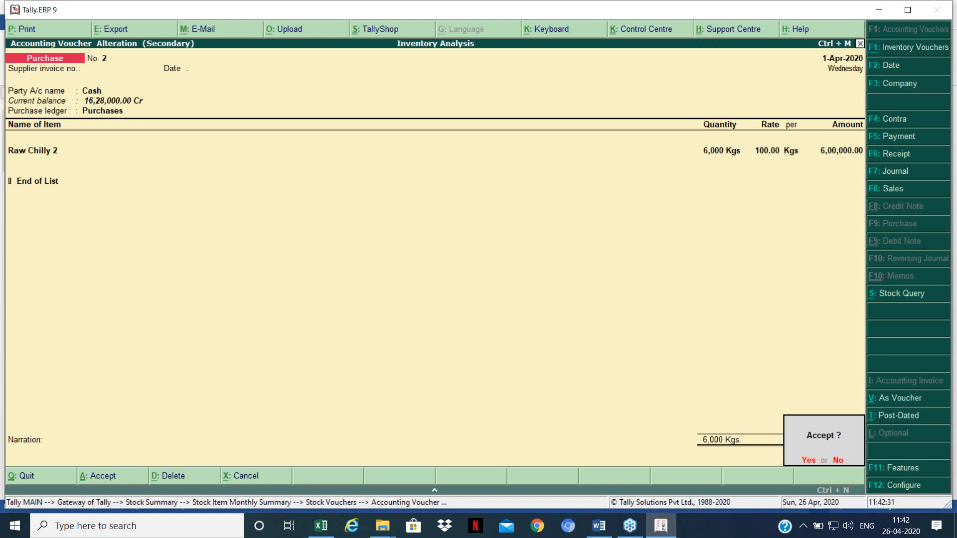
pyautogui.press('Return')
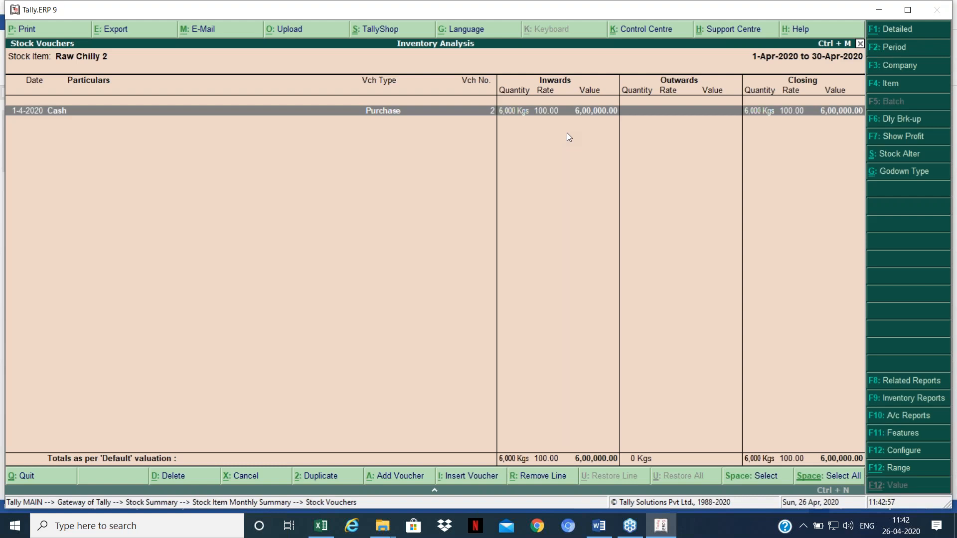
# Step: Open Profit & Loss A/c showing closing stock 32,39,999.95 and net profit 16,11,999.95
pyautogui.press('Escape')
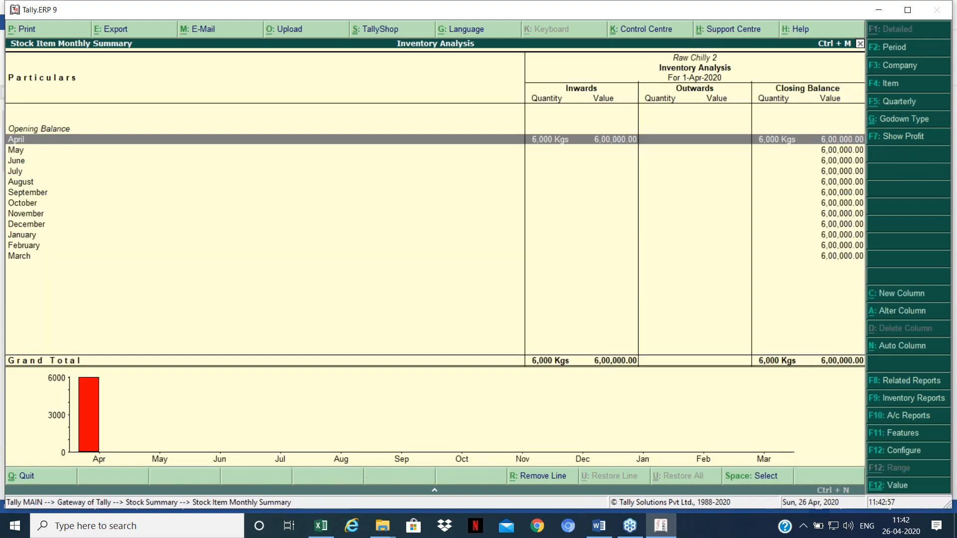
pyautogui.press('Escape')
pyautogui.press('Escape')
pyautogui.press('p')
pyautogui.press('Down')
pyautogui.press('Down')
pyautogui.press('Down')
pyautogui.press('Down')
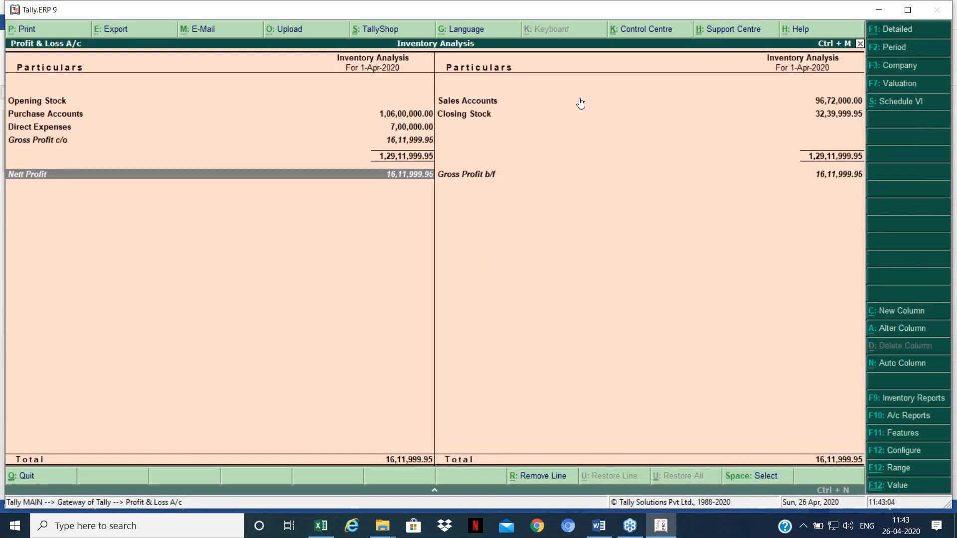
# Step: Leave Profit & Loss and start a new Stock Journal from Inventory Vouchers
pyautogui.press('Escape')
pyautogui.press('Up')
pyautogui.press('Up')
pyautogui.press('Up')
pyautogui.press('Up')
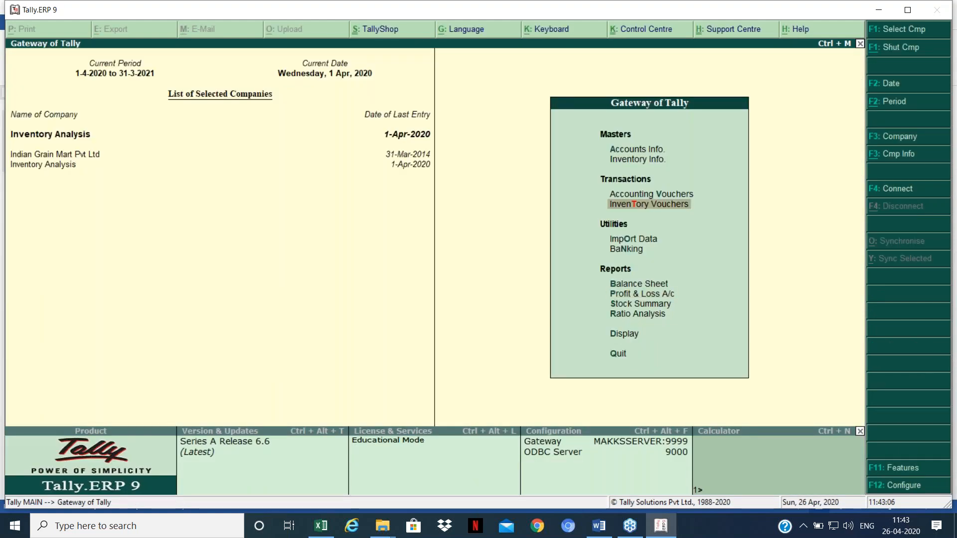
pyautogui.press('Up')
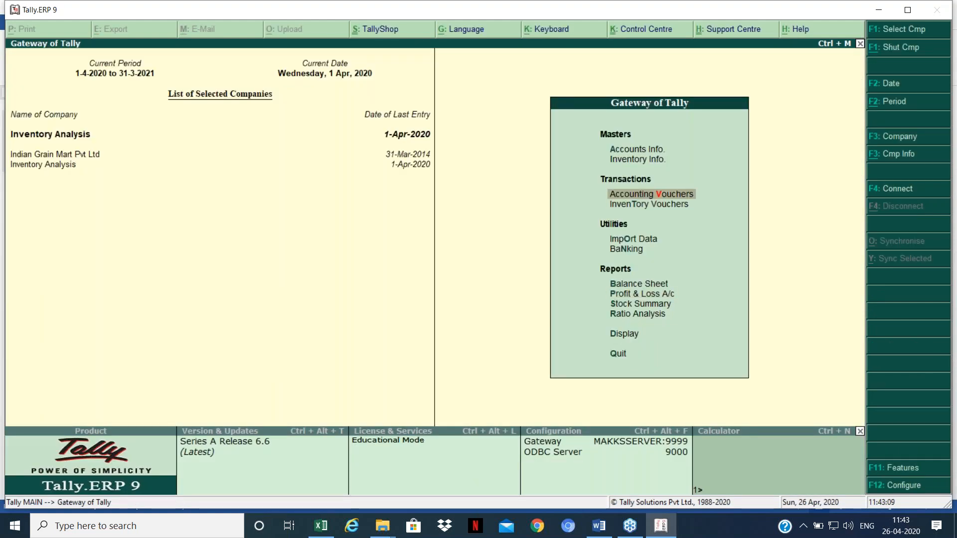
pyautogui.press('Down')
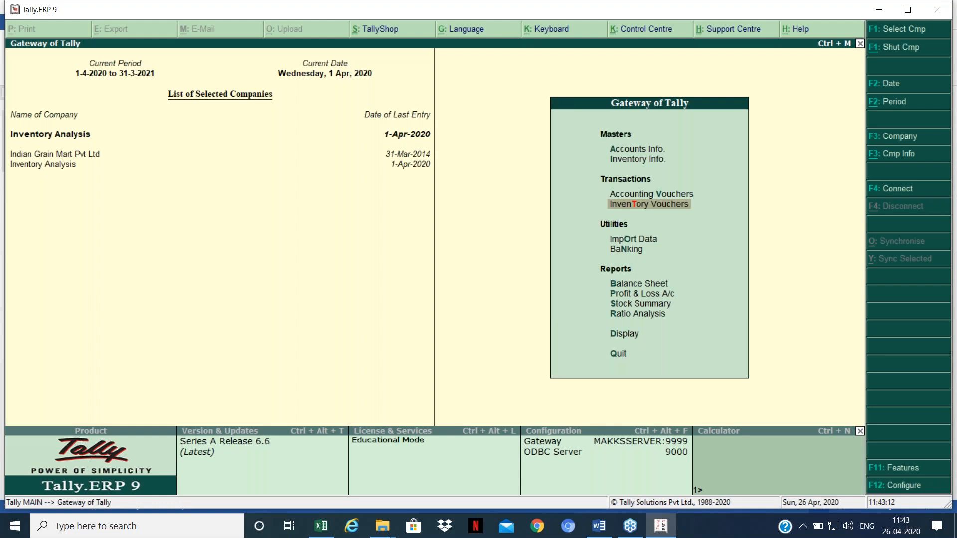
pyautogui.press('Return')
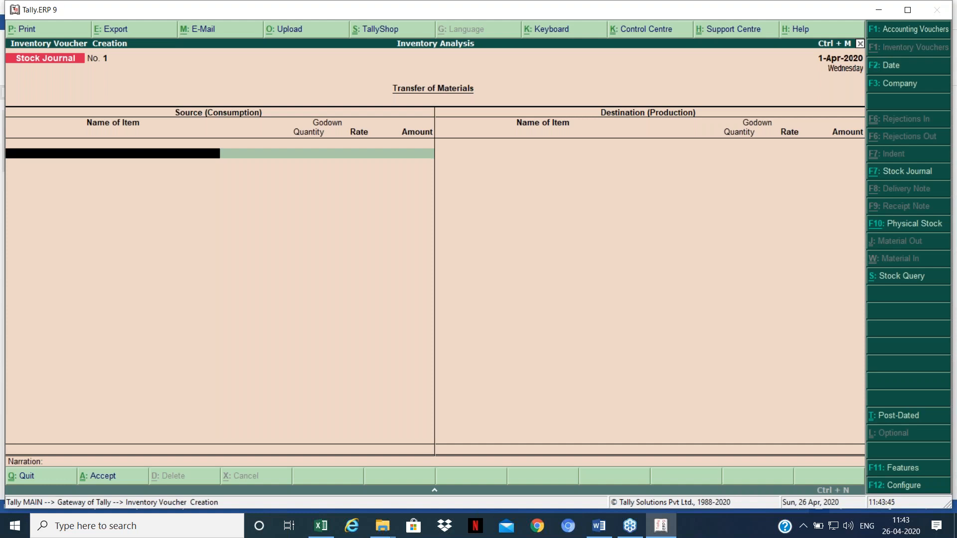
# Step: Record a stock journal consuming 6,000 Kgs of Raw Chilly 2, leaving Destination empty, and save it
pyautogui.write('Ra')
pyautogui.press('Down')
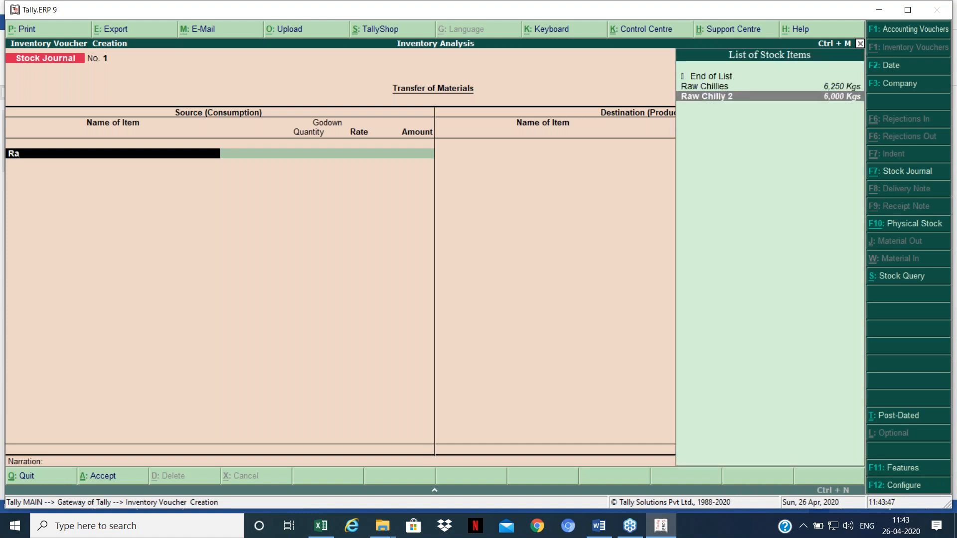
pyautogui.press('Return')
pyautogui.press('Return')
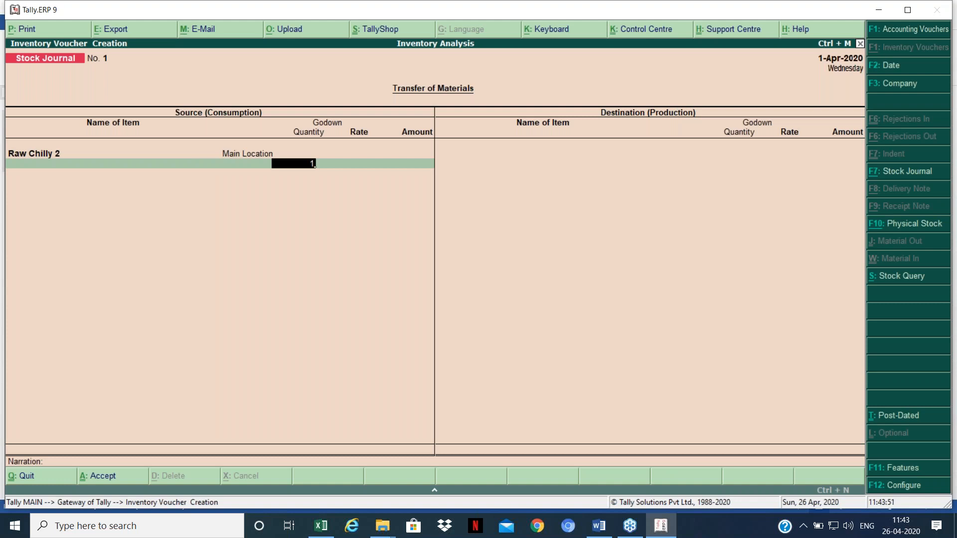
pyautogui.write('1')
pyautogui.press('BackSpace')
pyautogui.write('6000')
pyautogui.press('Return')
pyautogui.press('Return')
pyautogui.press('Return')
pyautogui.press('Return')
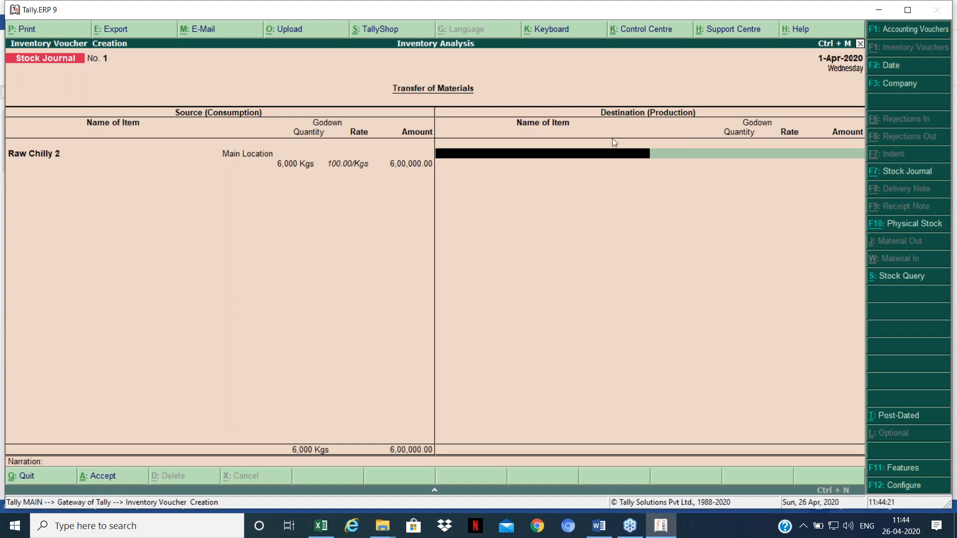
pyautogui.press('Return')
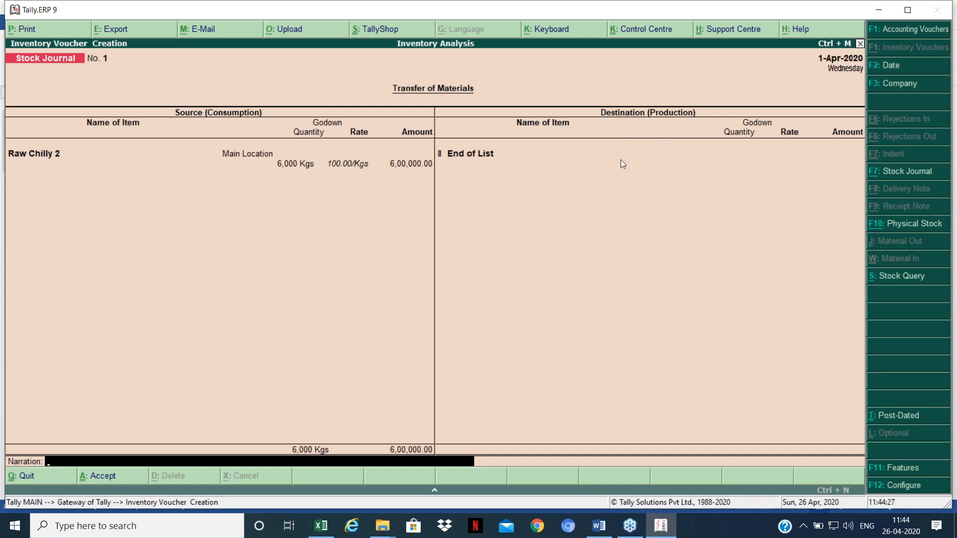
pyautogui.press('Return')
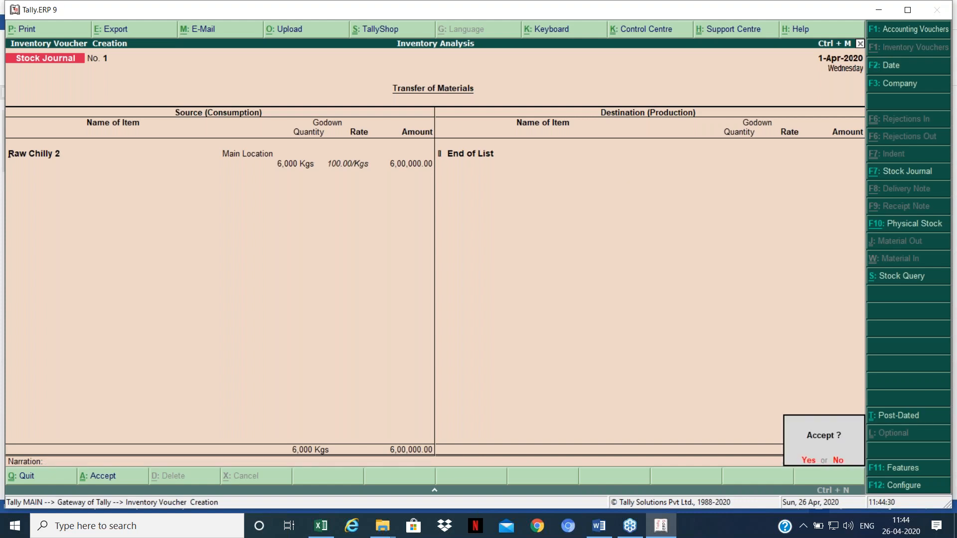
pyautogui.press('Return')
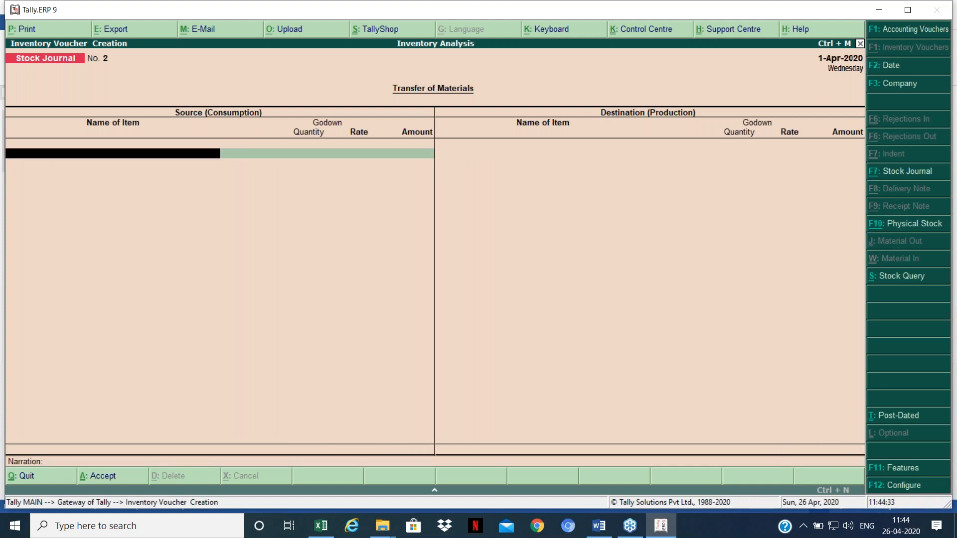
# Step: Leave voucher entry and view Profit & Loss, showing net profit 10,11,999.95
pyautogui.press('Escape')
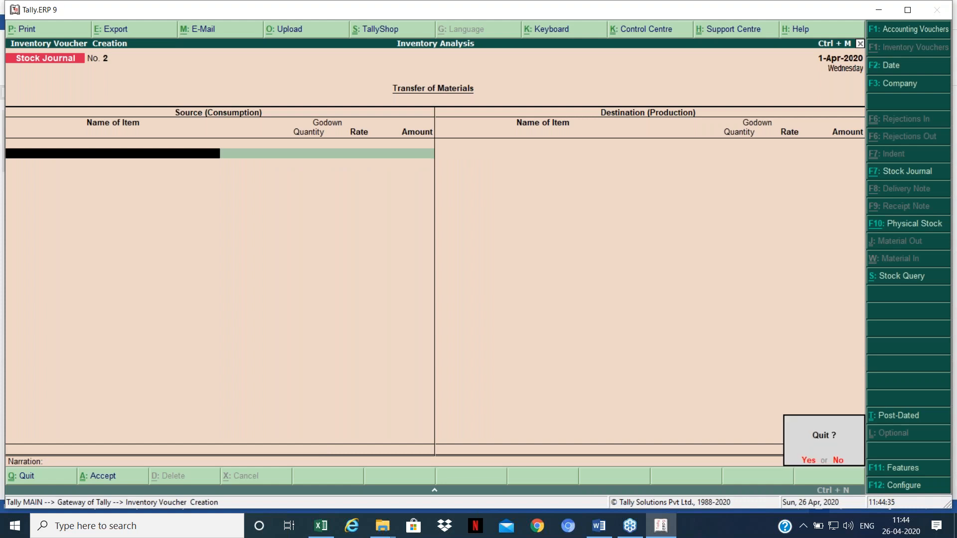
pyautogui.press('Return')
pyautogui.press('p')
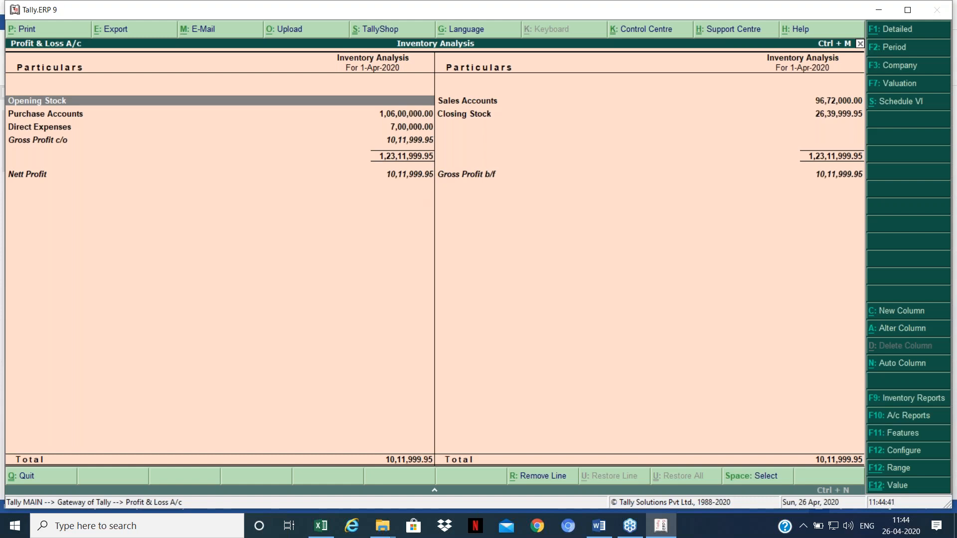
# Step: View Stock Summary with inwards/outwards columns: Raw Chilly 2 fully consumed, closing total 26,39,999.95
pyautogui.press('Escape')
pyautogui.press('Down')
pyautogui.press('Down')
pyautogui.press('Down')
pyautogui.press('Up')
pyautogui.press('Up')
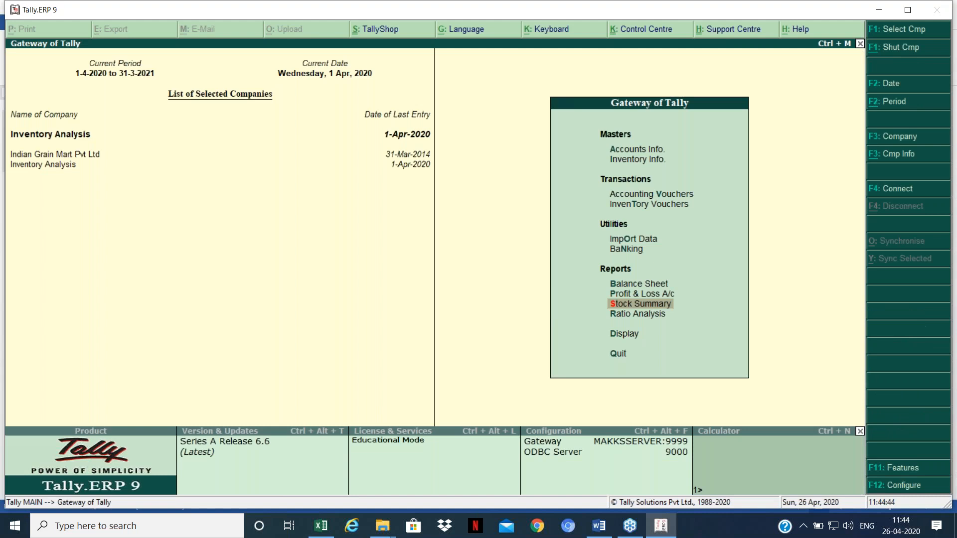
pyautogui.press('Return')
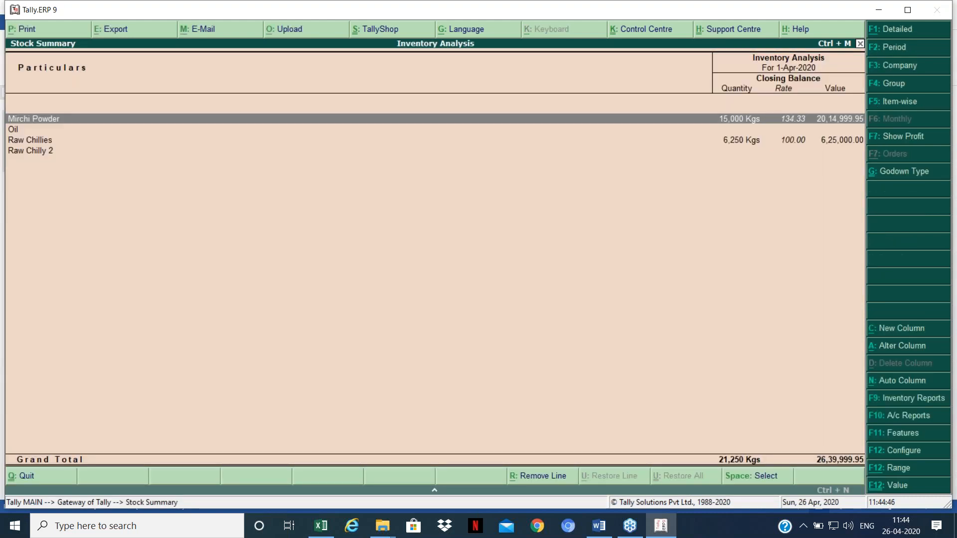
pyautogui.press('F12')
pyautogui.press('Down')
pyautogui.press('Down')
pyautogui.press('Down')
pyautogui.press('Down')
pyautogui.press('Down')
pyautogui.press('Down')
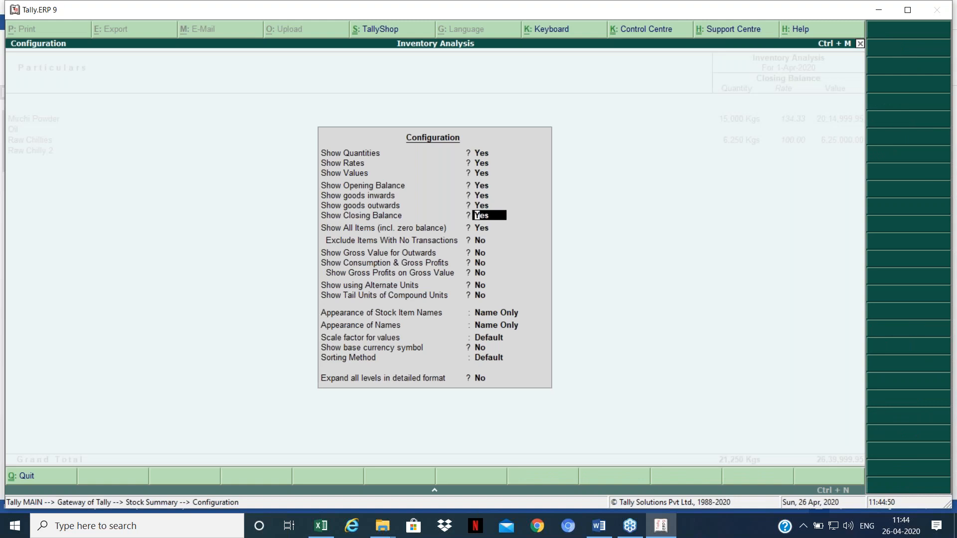
pyautogui.hotkey('ctrl', 'a')
pyautogui.press('Down')
pyautogui.press('Down')
pyautogui.press('Down')
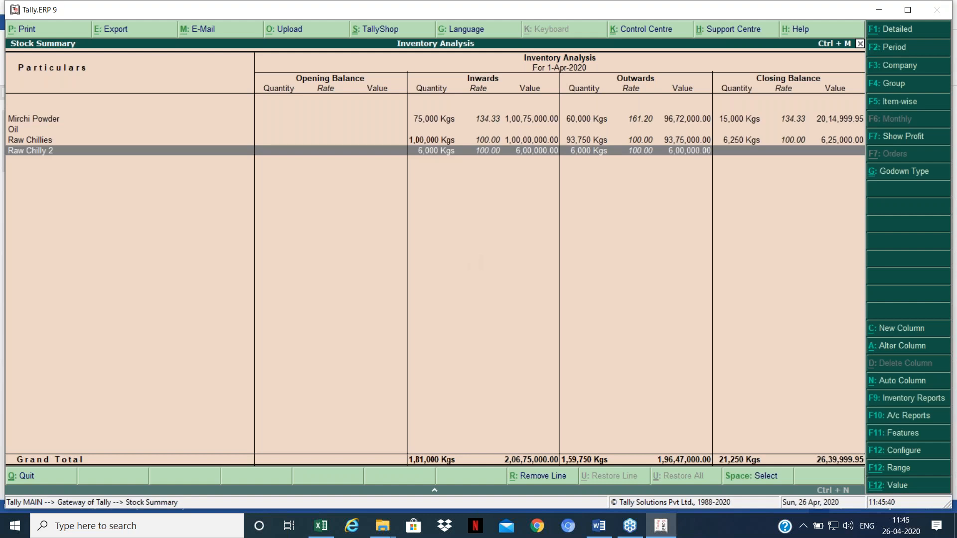
pyautogui.press('Escape')
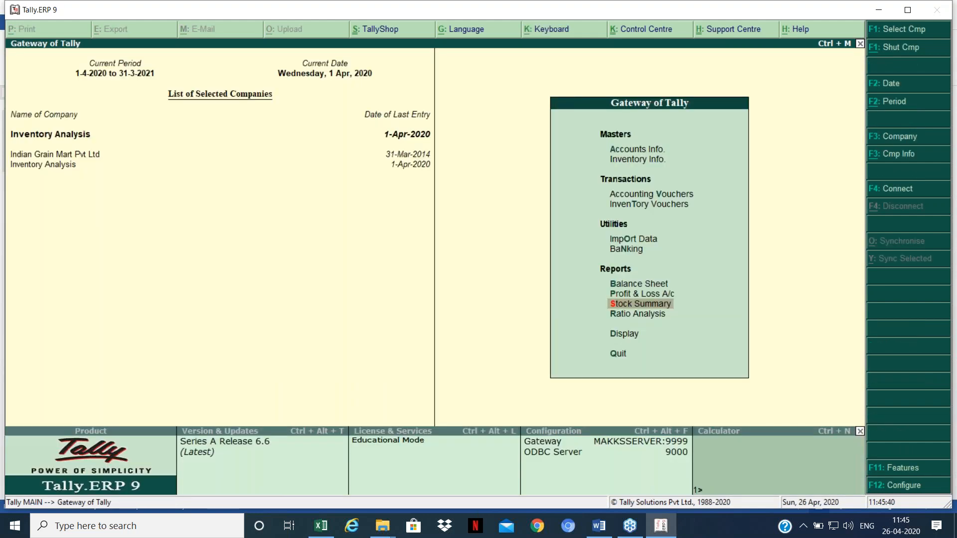
pyautogui.hotkey('alt', 'Tab')
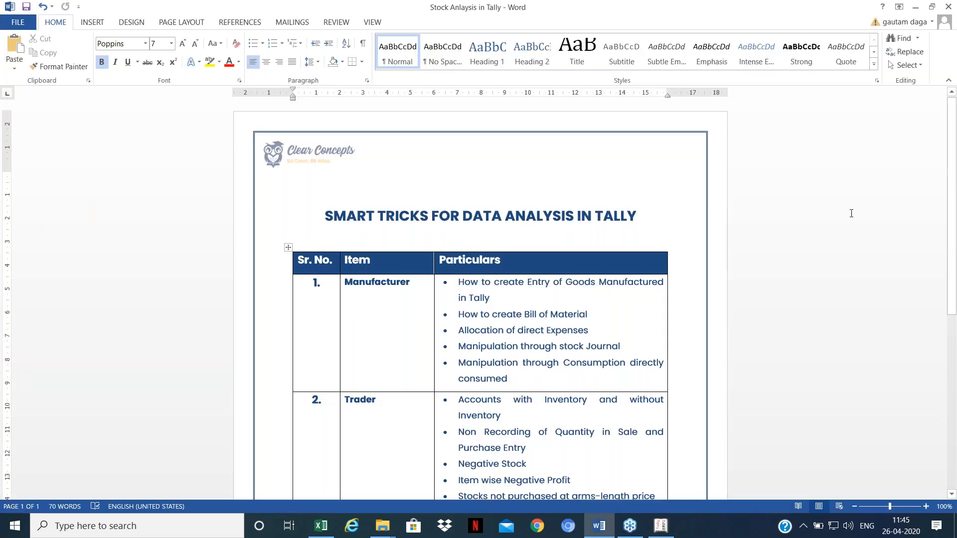
pyautogui.scroll(-3, 488, 256)
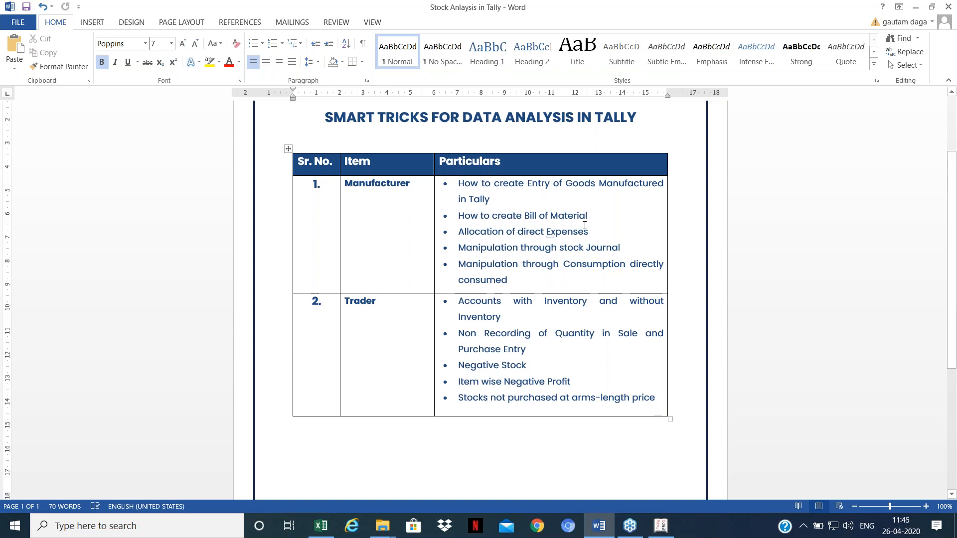
pyautogui.hotkey('alt', 'Tab')
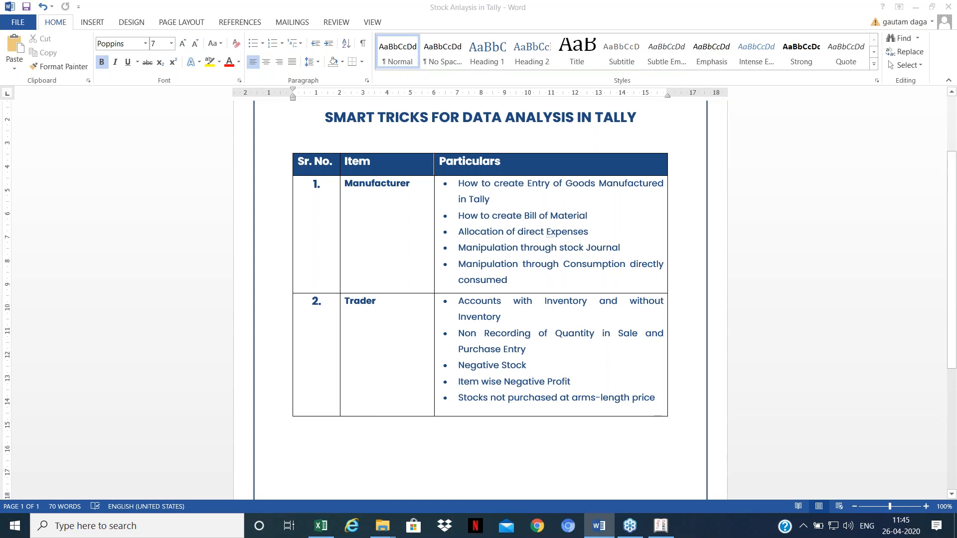
# Step: Run Cost Estimation Item Estimates for the Primary stock group, costing Mirchi Powder at 12,500.00
pyautogui.press('Down')
pyautogui.press('Down')
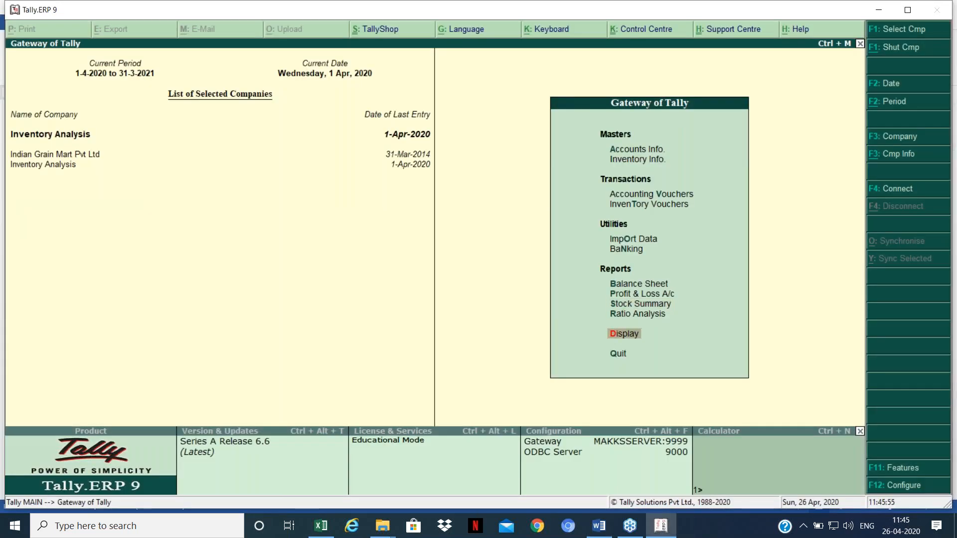
pyautogui.press('Up')
pyautogui.press('Up')
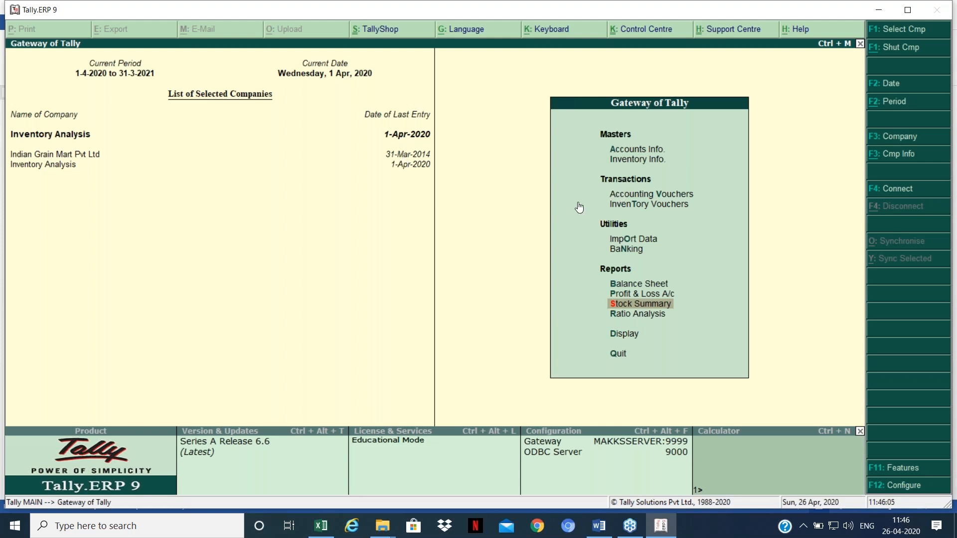
pyautogui.press('Down')
pyautogui.press('Down')
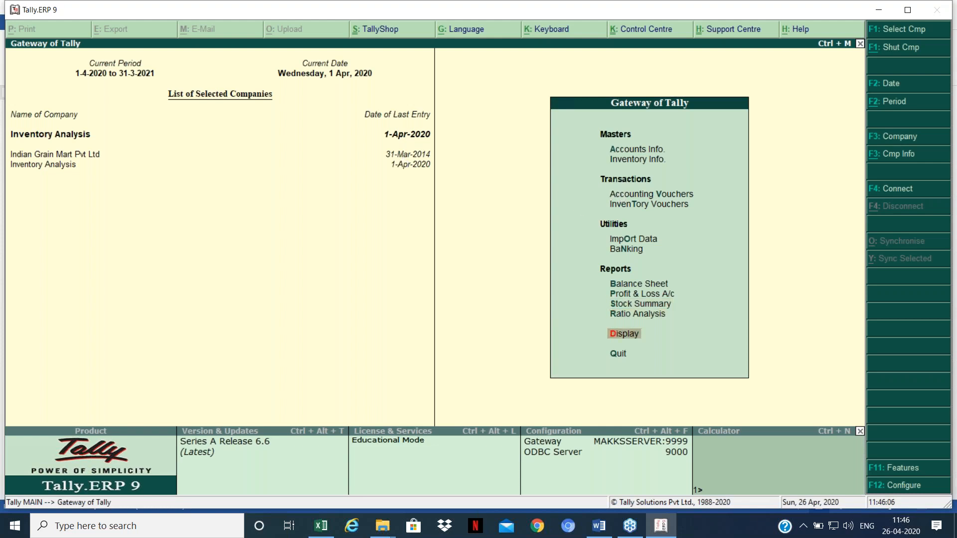
pyautogui.press('Return')
pyautogui.press('Down')
pyautogui.press('Down')
pyautogui.press('Down')
pyautogui.press('Down')
pyautogui.press('Down')
pyautogui.press('Return')
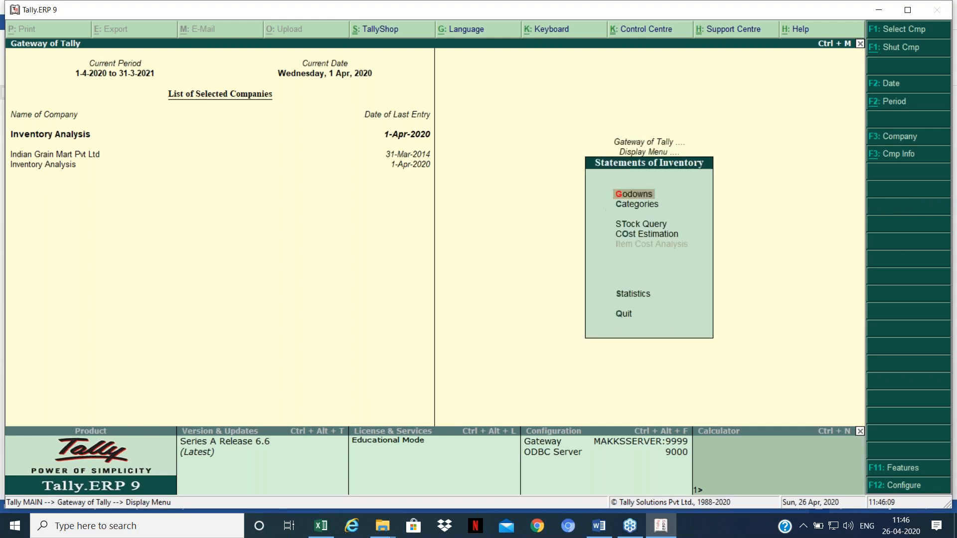
pyautogui.press('Down')
pyautogui.press('Down')
pyautogui.press('Down')
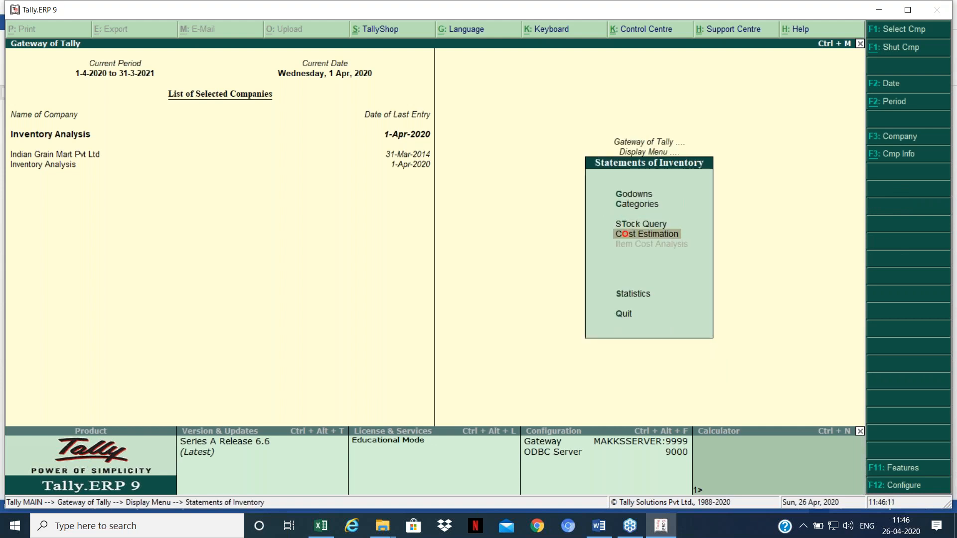
pyautogui.press('Return')
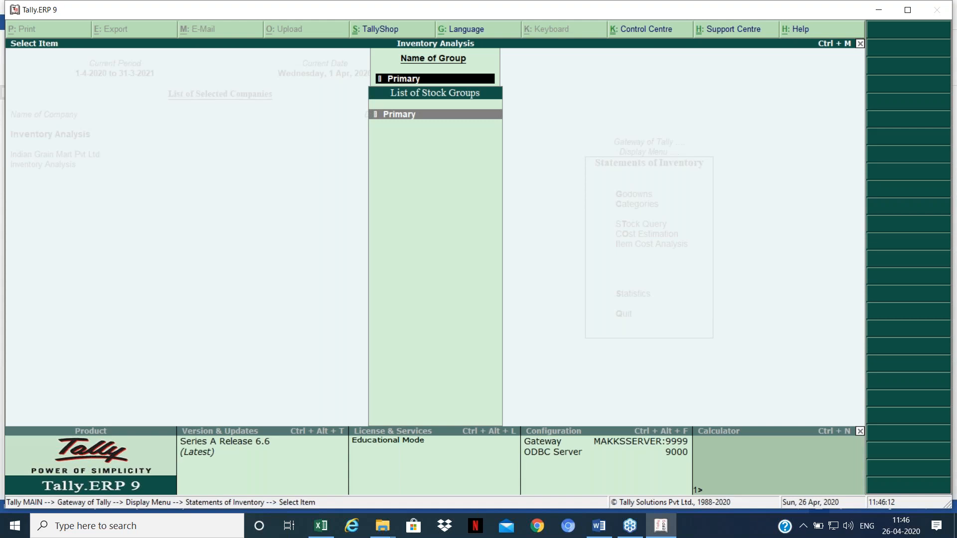
pyautogui.press('Return')
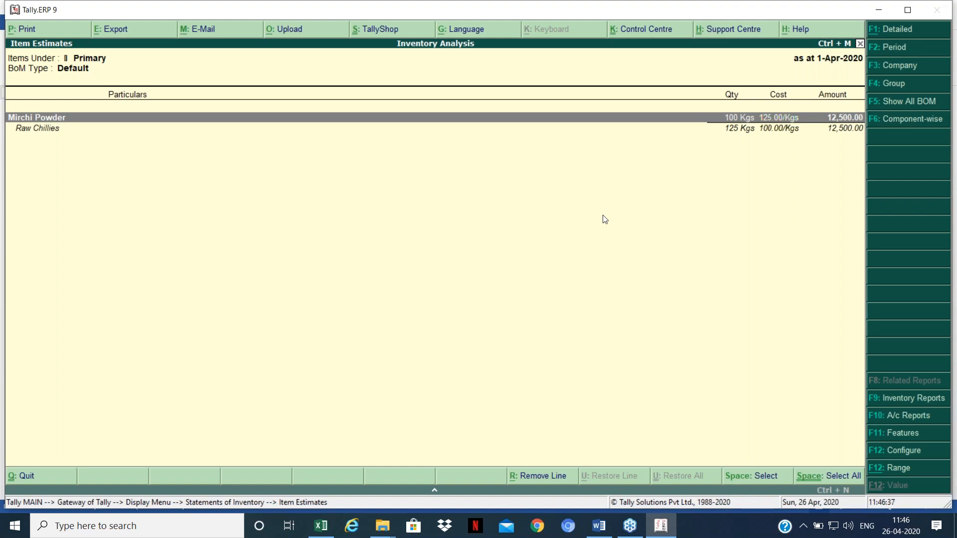
pyautogui.press('Escape')
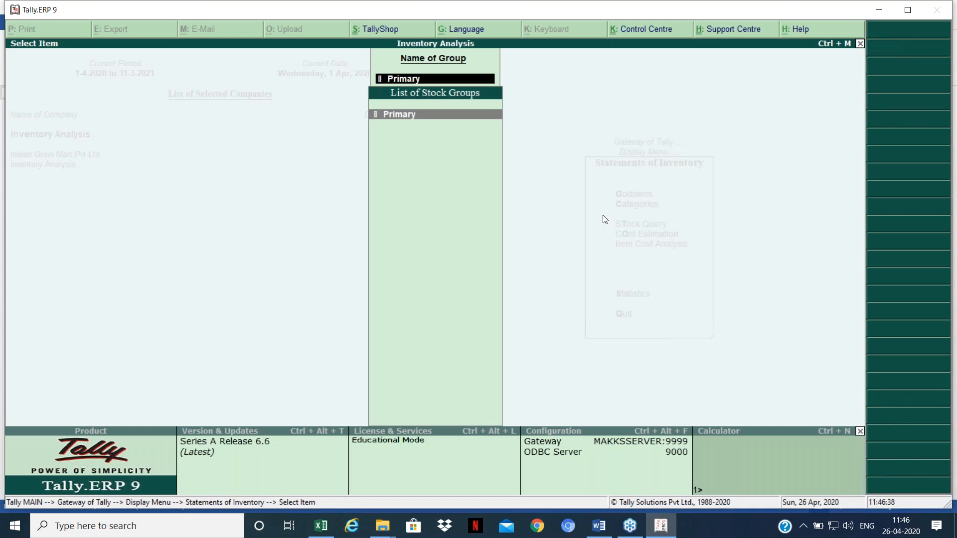
# Step: Back out to the Gateway of Tally and bring the Word topics table forward
pyautogui.press('Escape')
pyautogui.press('Escape')
pyautogui.press('Escape')
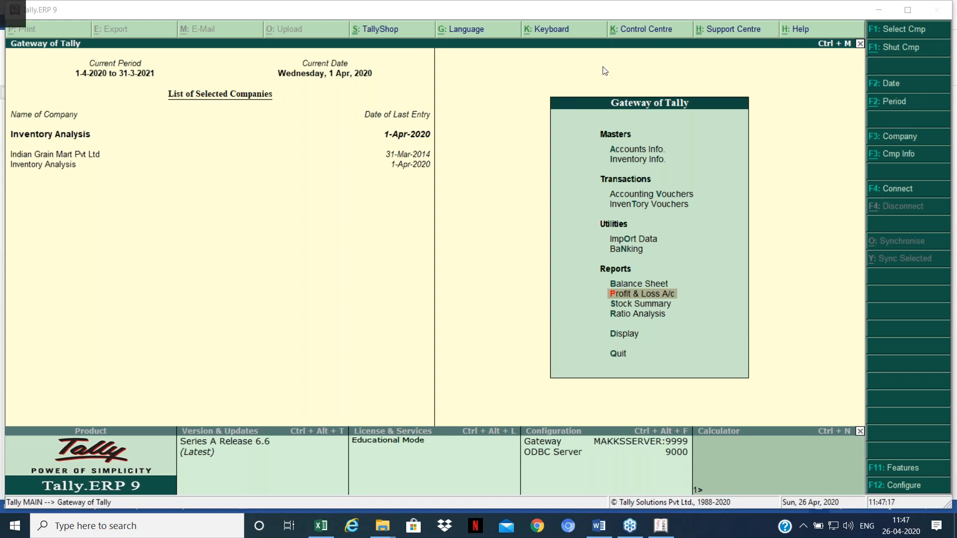
pyautogui.click(604, 521)
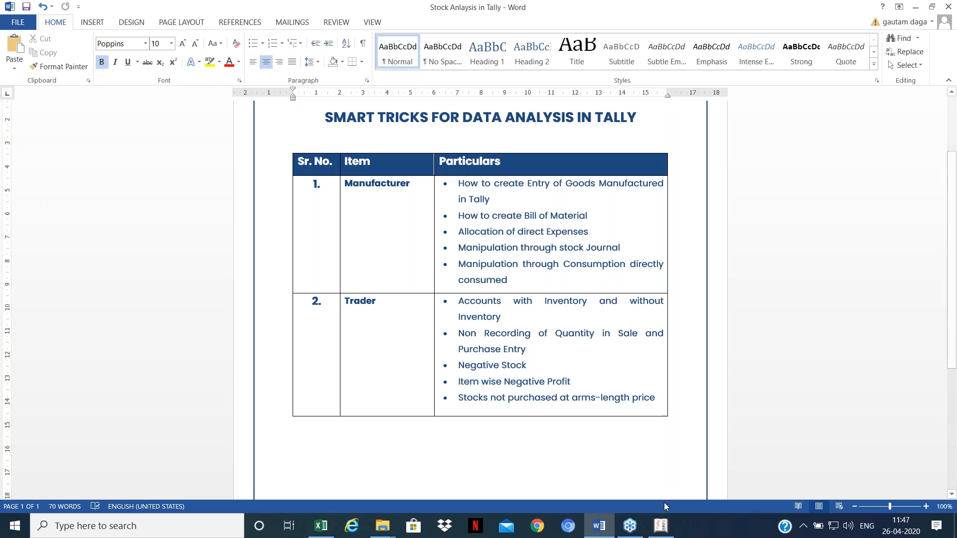
# Step: Show the Word tricks document, then switch back to Tally's Gateway
pyautogui.moveTo(661, 526)
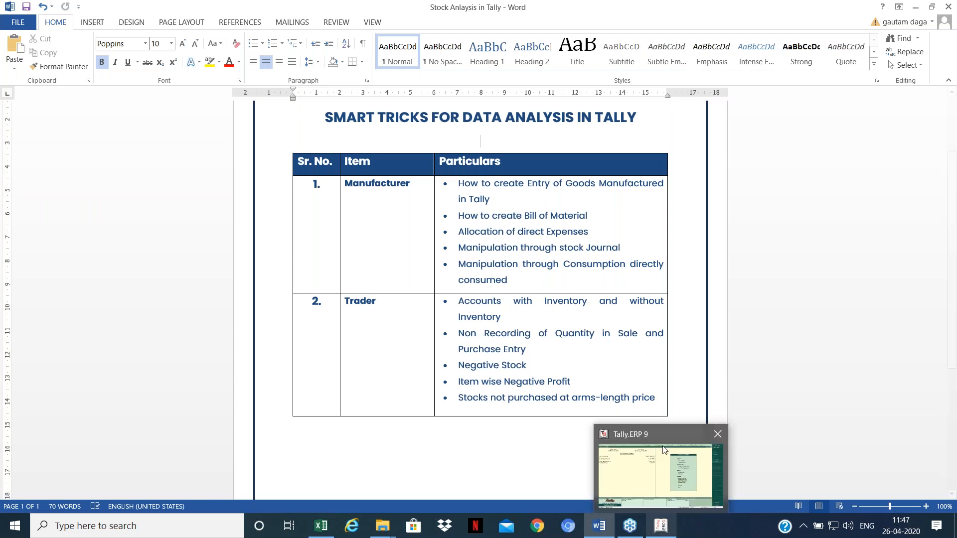
pyautogui.moveTo(664, 450)
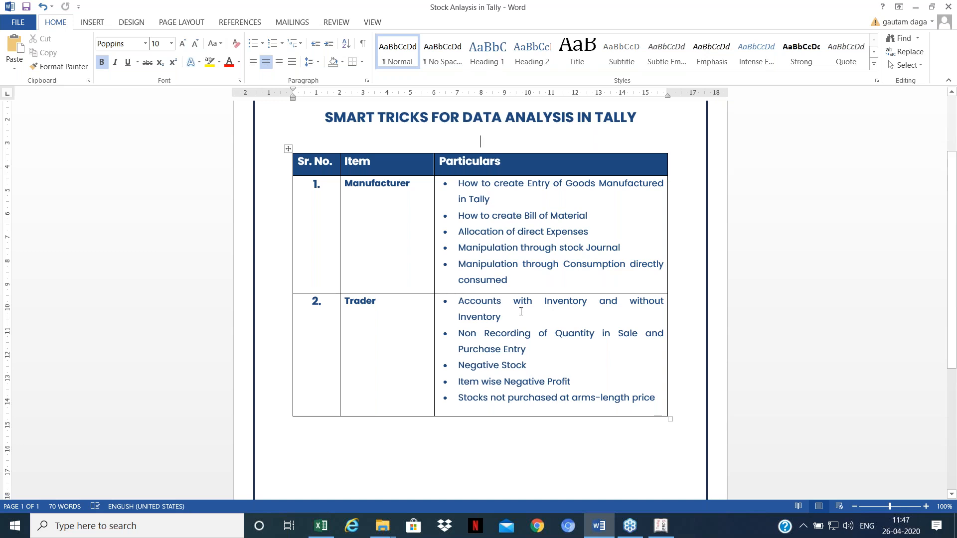
pyautogui.click(663, 526)
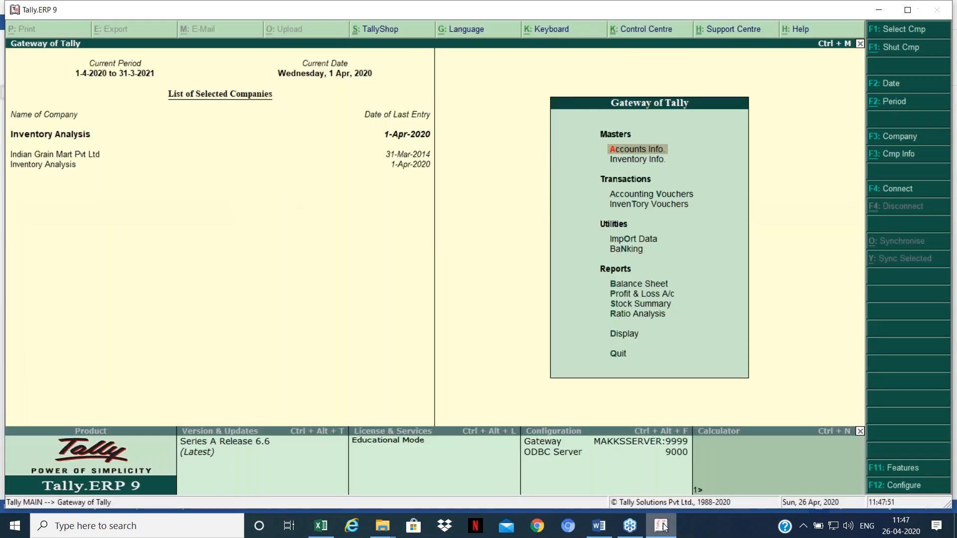
# Step: Switch to Indian Grain Mart Pvt Ltd and set the period 1-4-2013 to 31-3-2014
pyautogui.press('F3')
pyautogui.press('Up')
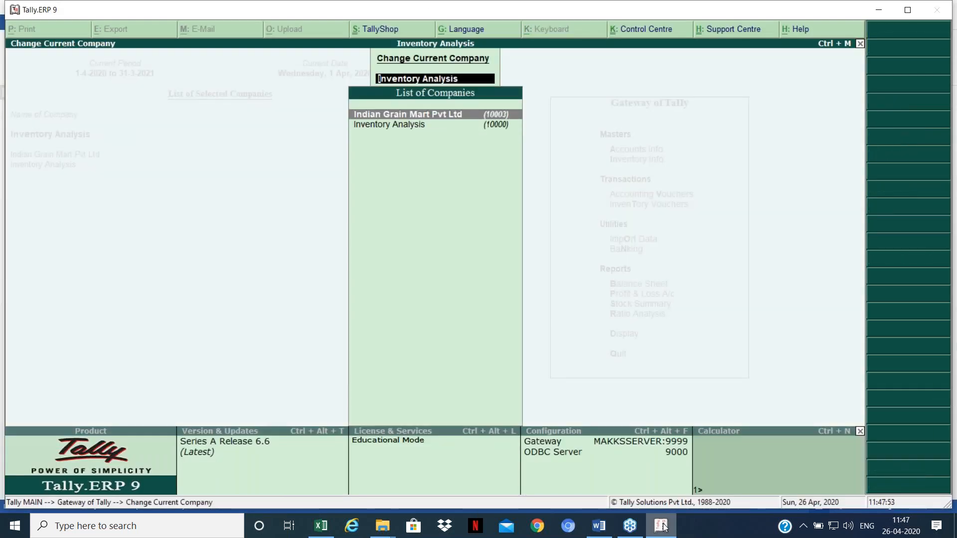
pyautogui.press('Return')
pyautogui.press('r')
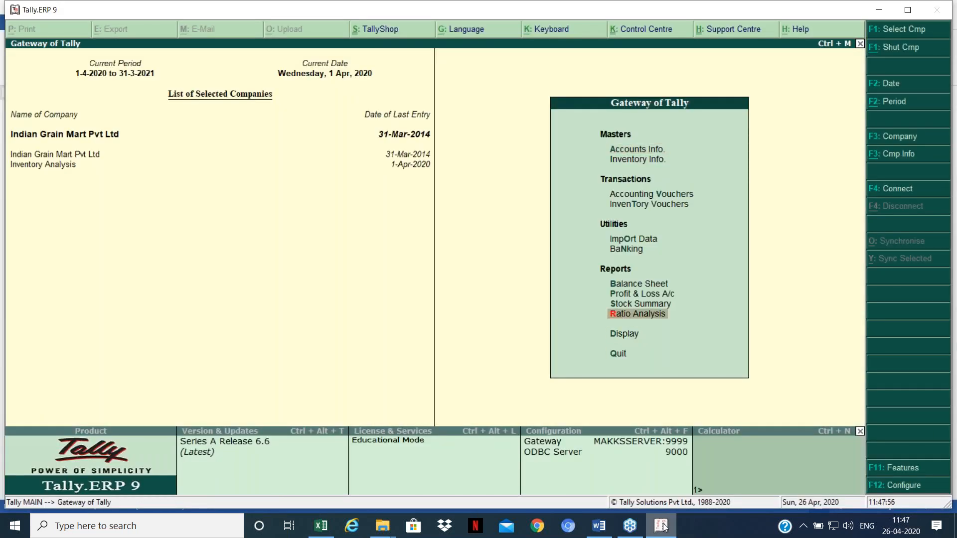
pyautogui.hotkey('alt', 'F2')
pyautogui.press('Return')
pyautogui.write('31-3-2014')
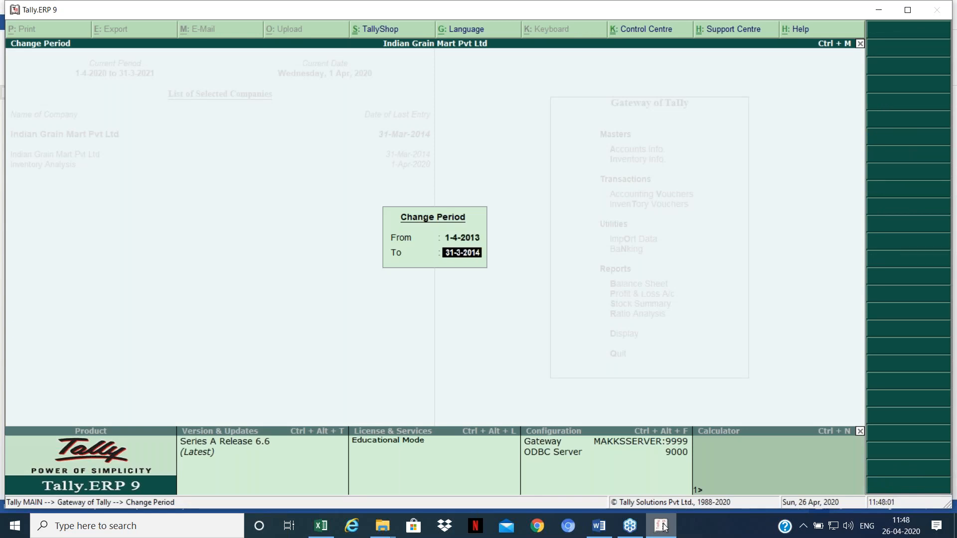
pyautogui.press('Return')
# Step: Open the Profit & Loss A/c, showing nett profit 95,77,204.49
pyautogui.press('Up')
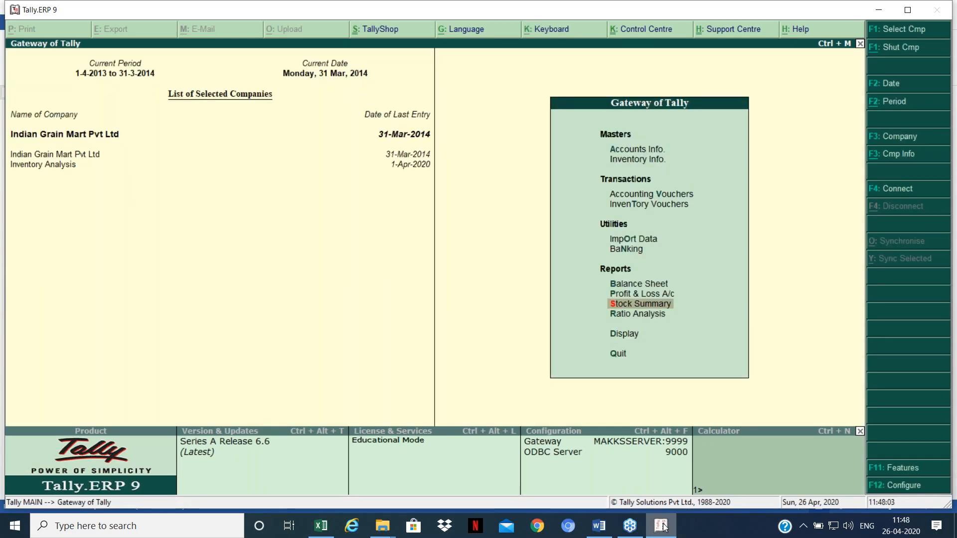
pyautogui.press('Up')
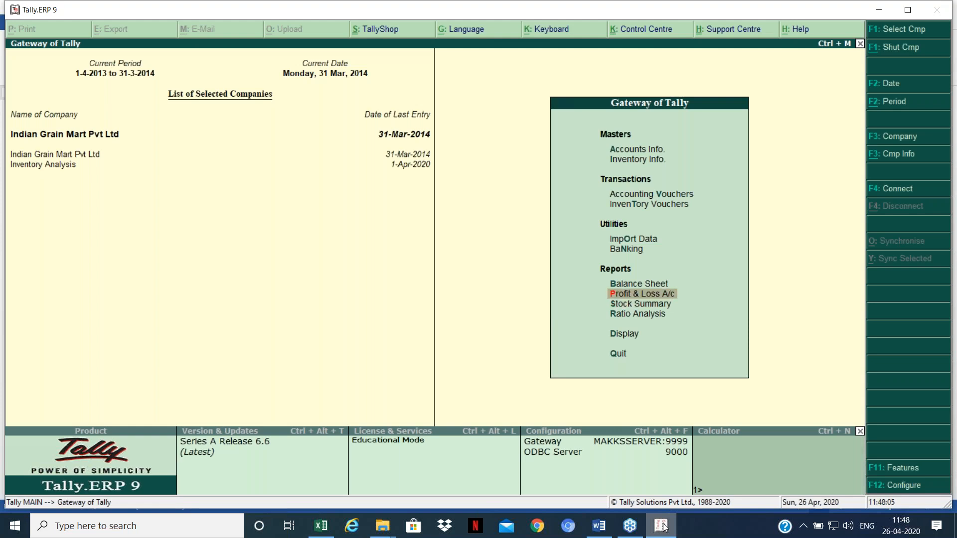
pyautogui.press('Return')
pyautogui.press('Right')
pyautogui.press('Down')
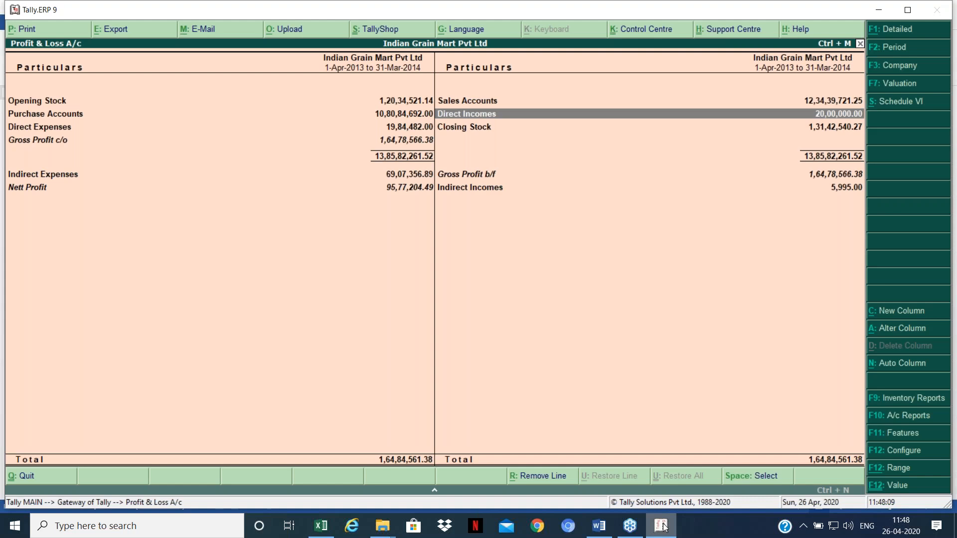
# Step: Review the Profit & Loss rows from Purchase Accounts and Nett Profit to Closing Stock
pyautogui.press('Left')
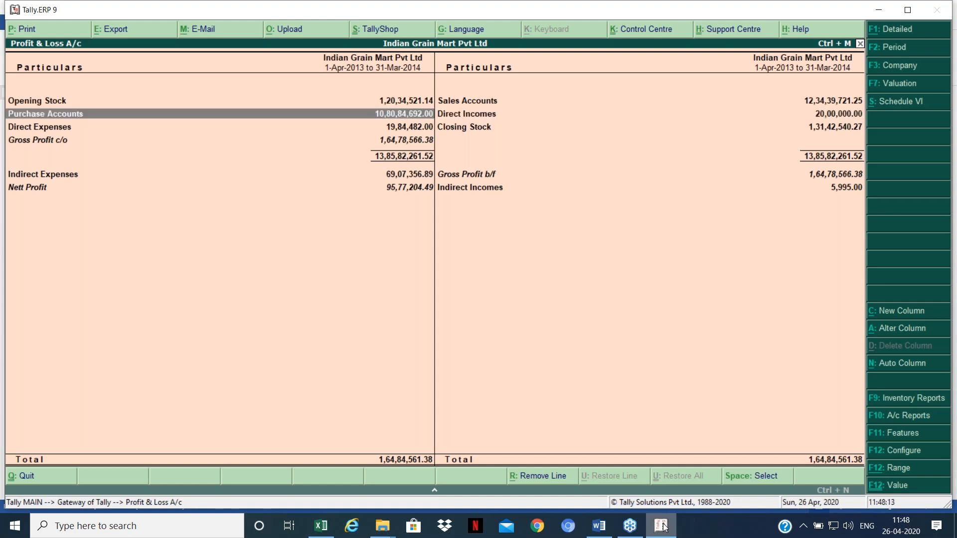
pyautogui.press('Down')
pyautogui.press('Down')
pyautogui.press('Down')
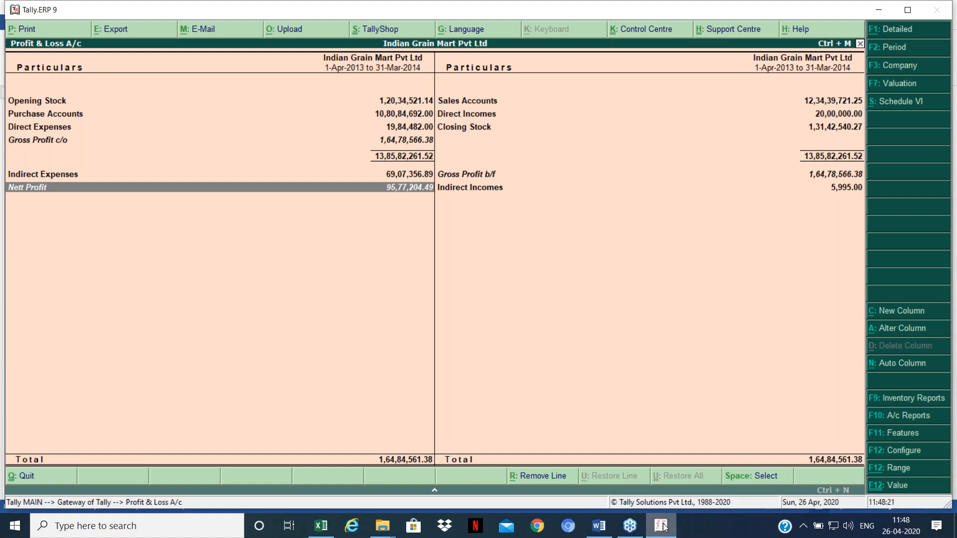
pyautogui.press('Right')
pyautogui.press('Left')
pyautogui.press('Up')
pyautogui.press('Up')
pyautogui.press('Right')
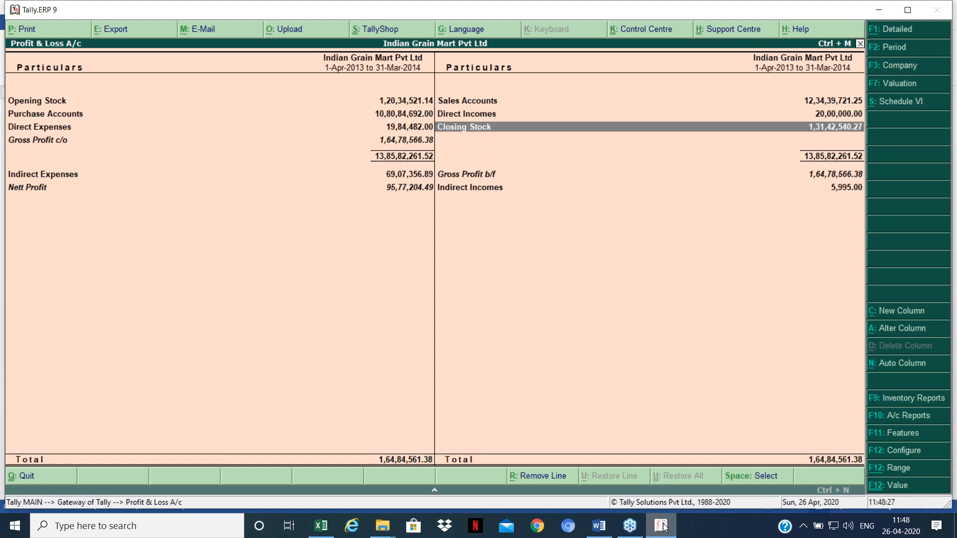
pyautogui.press('Up')
pyautogui.press('Up')
pyautogui.press('Down')
pyautogui.press('Down')
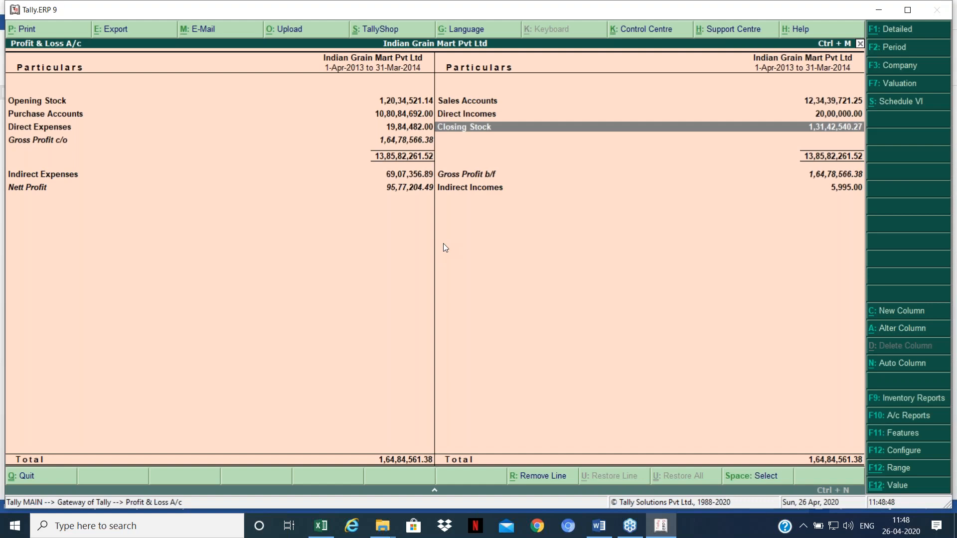
# Step: Compare against the Stock Summary total, then reopen the Profit & Loss A/c
pyautogui.press('Escape')
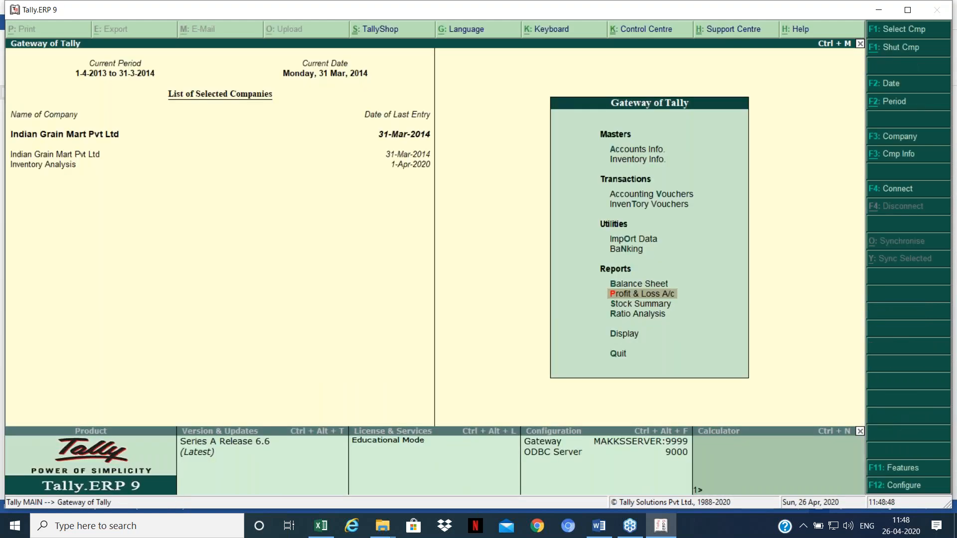
pyautogui.press('s')
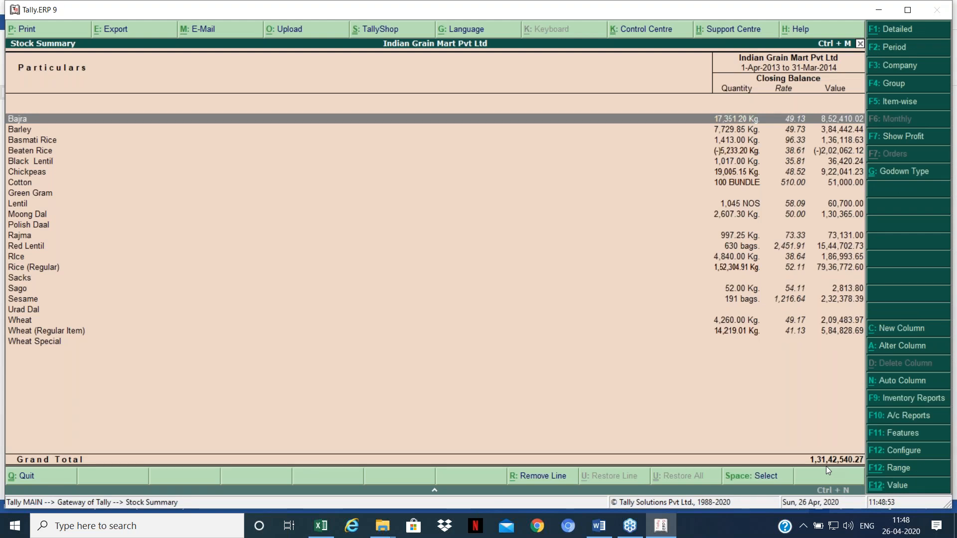
pyautogui.press('Escape')
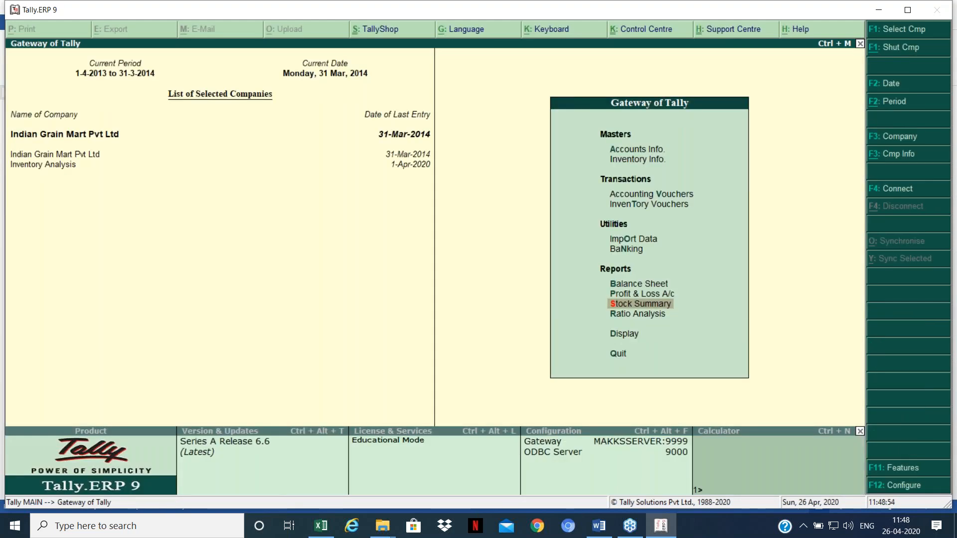
pyautogui.press('p')
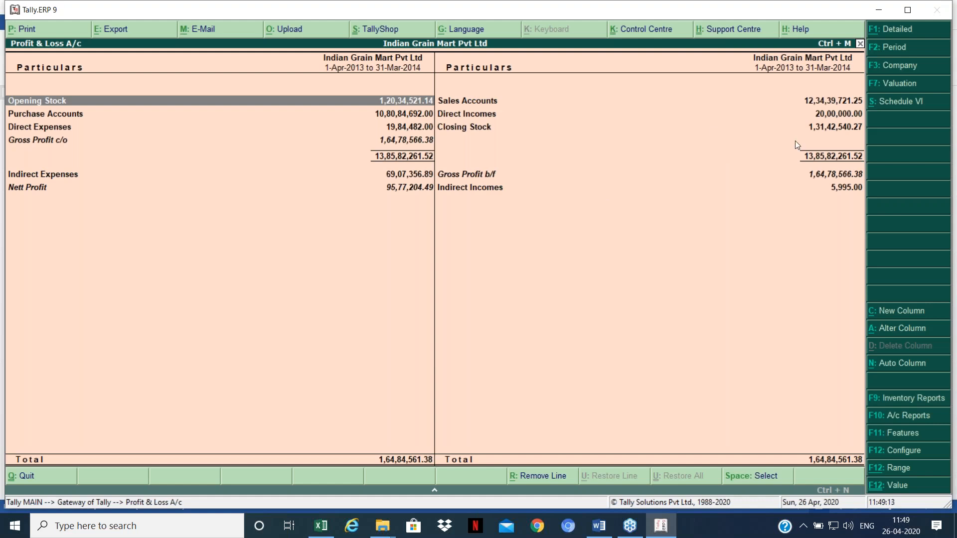
# Step: Drill into the Closing Stock breakdown, then bring up Inventory Features with F11
pyautogui.press('Right')
pyautogui.press('Down')
pyautogui.press('Down')
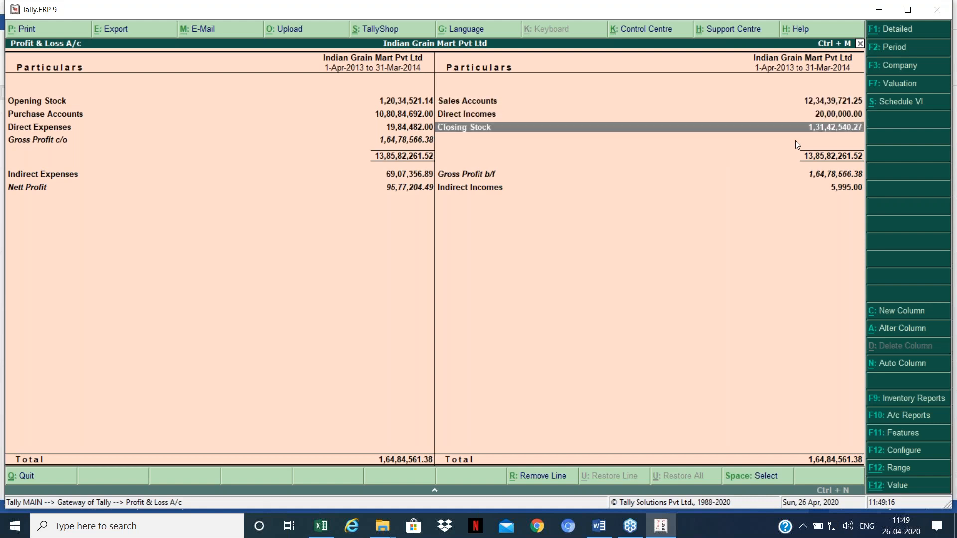
pyautogui.press('Return')
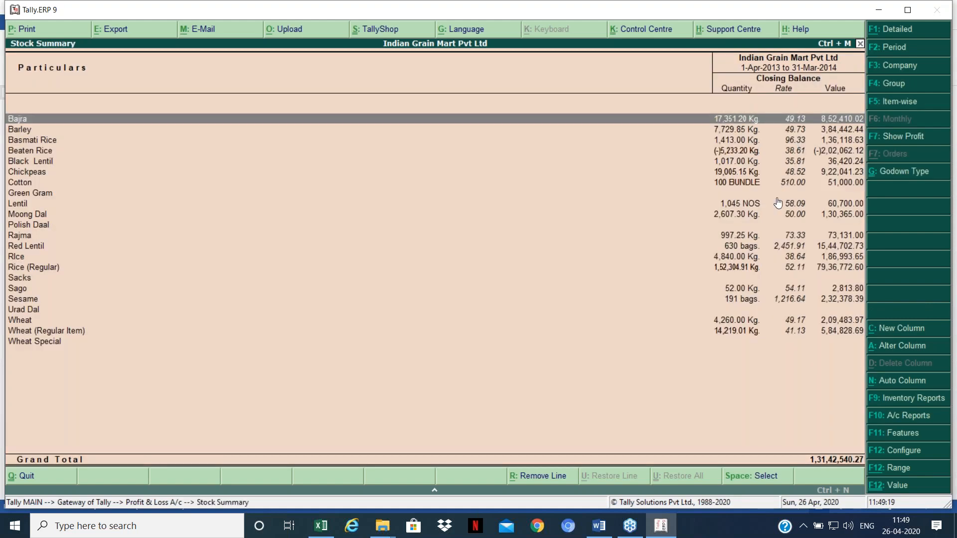
pyautogui.press('Escape')
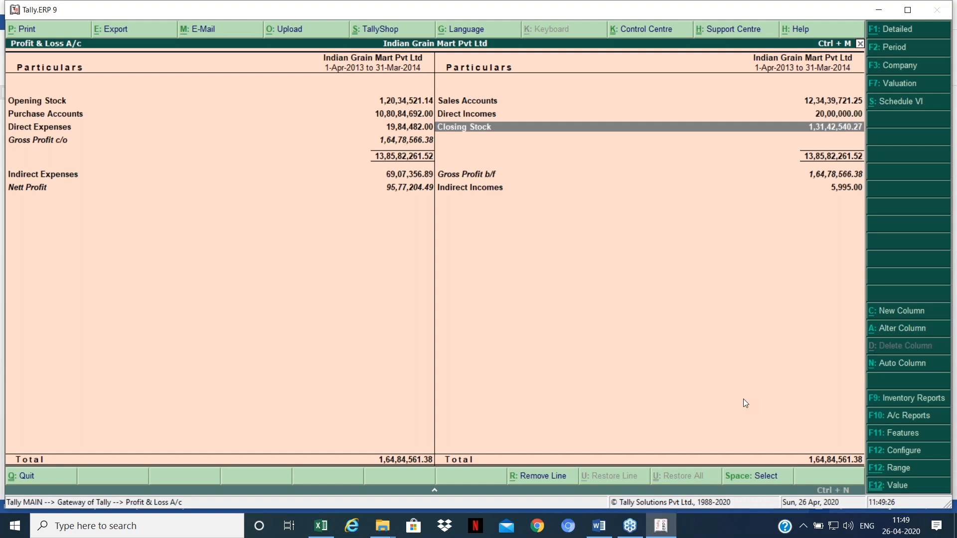
pyautogui.press('F11')
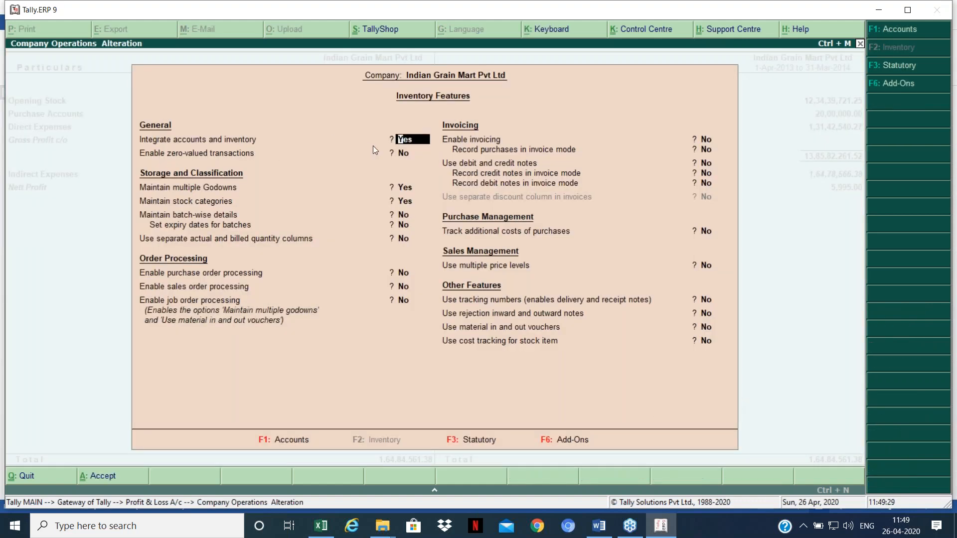
# Step: Set Integrate accounts and inventory to No and accept
pyautogui.press('n')
pyautogui.press('Return')
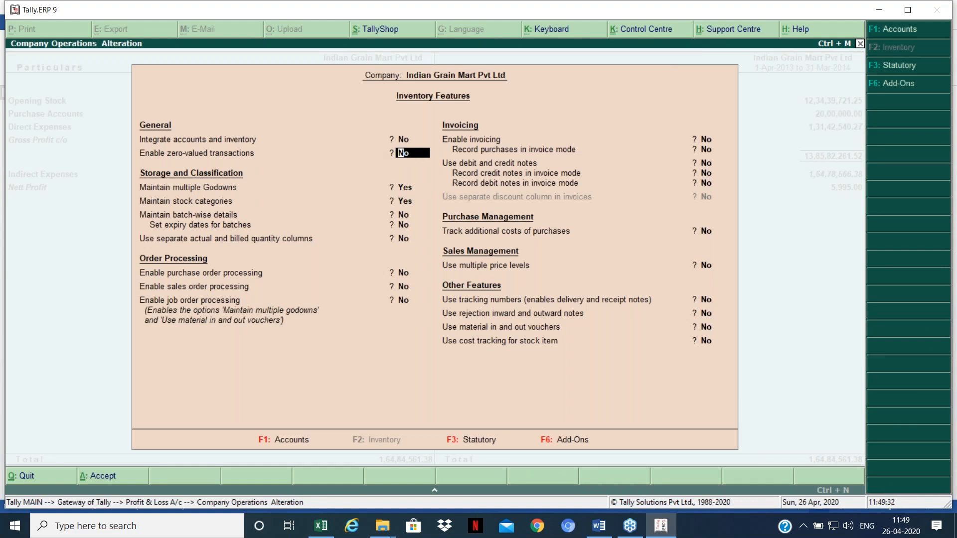
pyautogui.hotkey('ctrl', 'a')
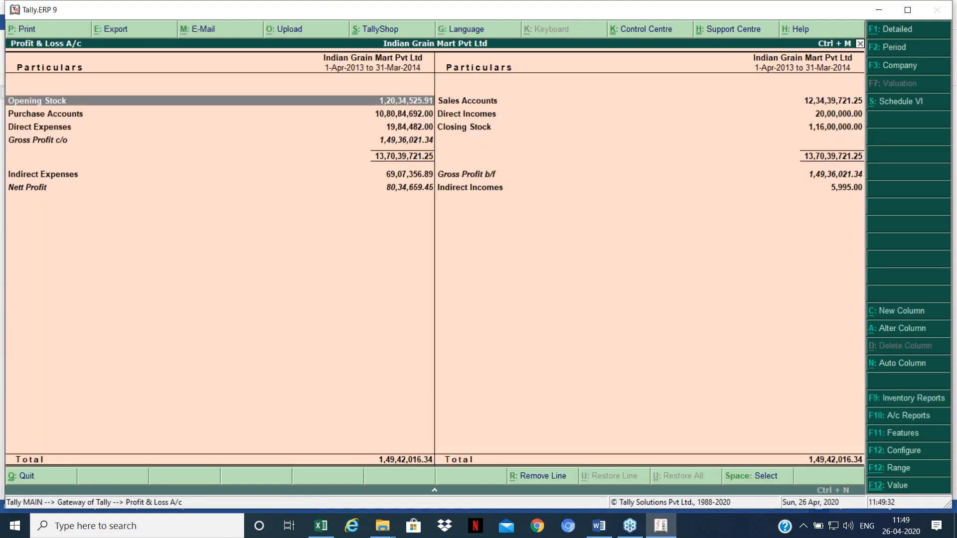
# Step: Alter the Stock in Hand ledger's closing balance to 1,00,00,000.00 Dr and save
pyautogui.press('Right')
pyautogui.press('Down')
pyautogui.press('Down')
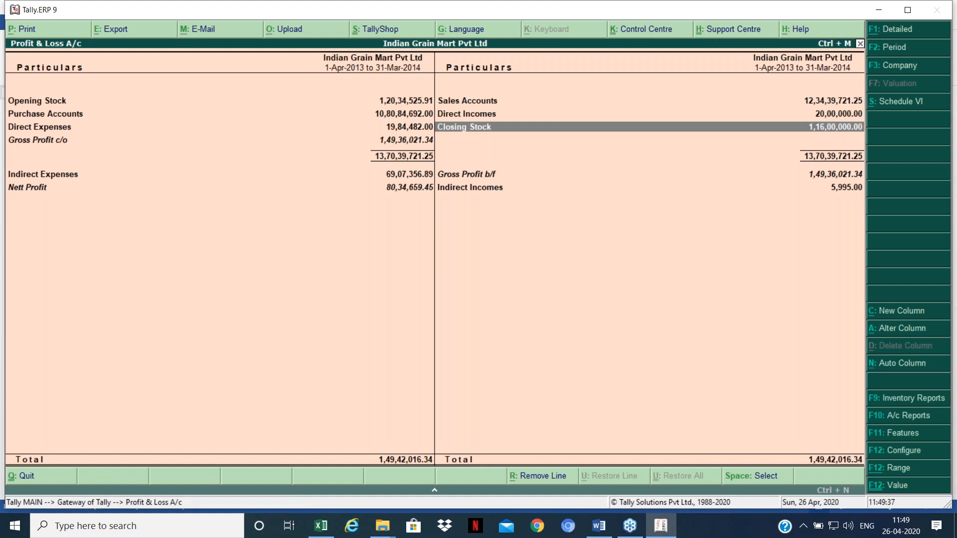
pyautogui.press('Return')
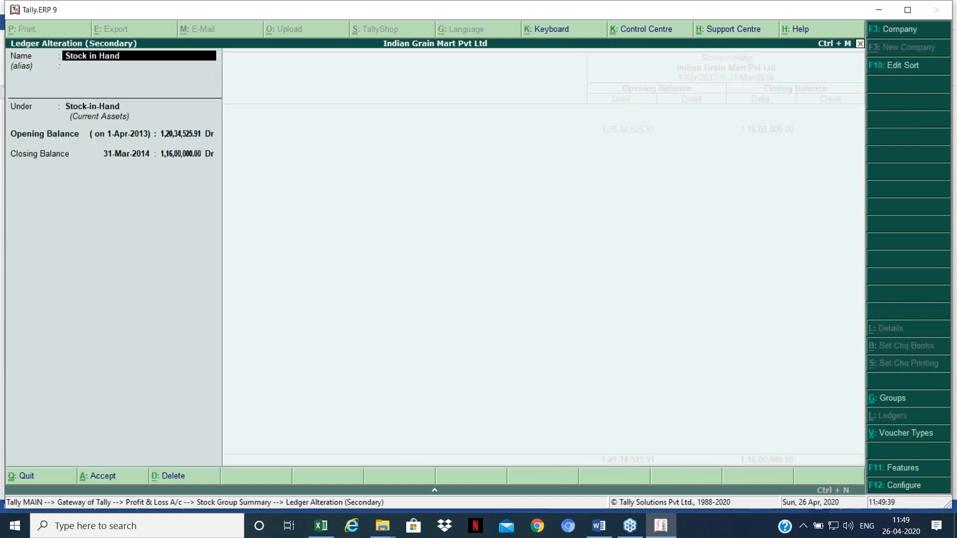
pyautogui.press('Return')
pyautogui.write('1000')
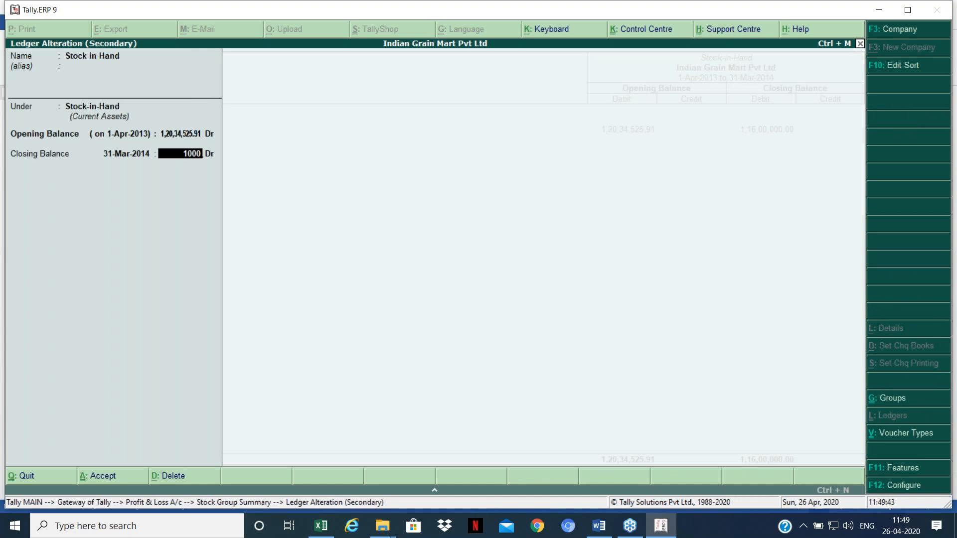
pyautogui.write('0000')
pyautogui.press('Return')
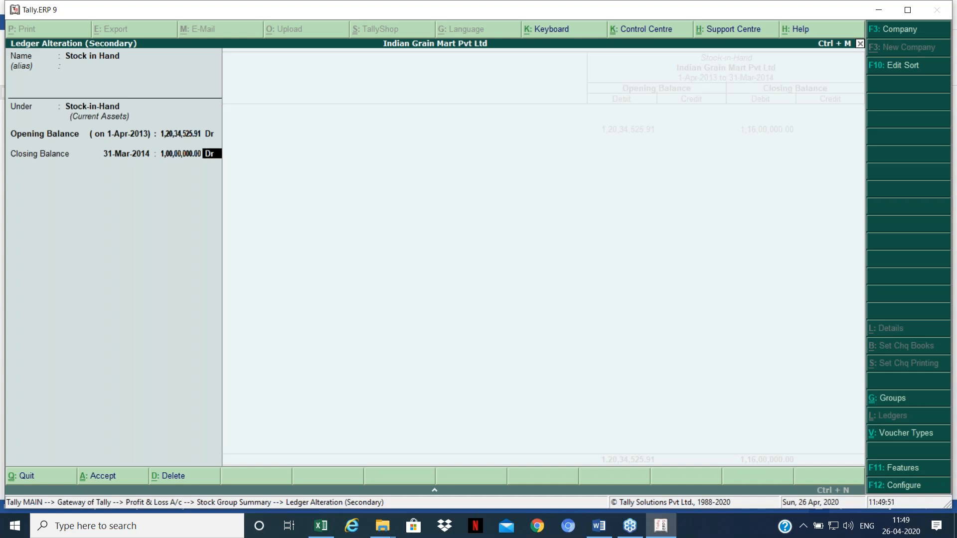
pyautogui.press('Return')
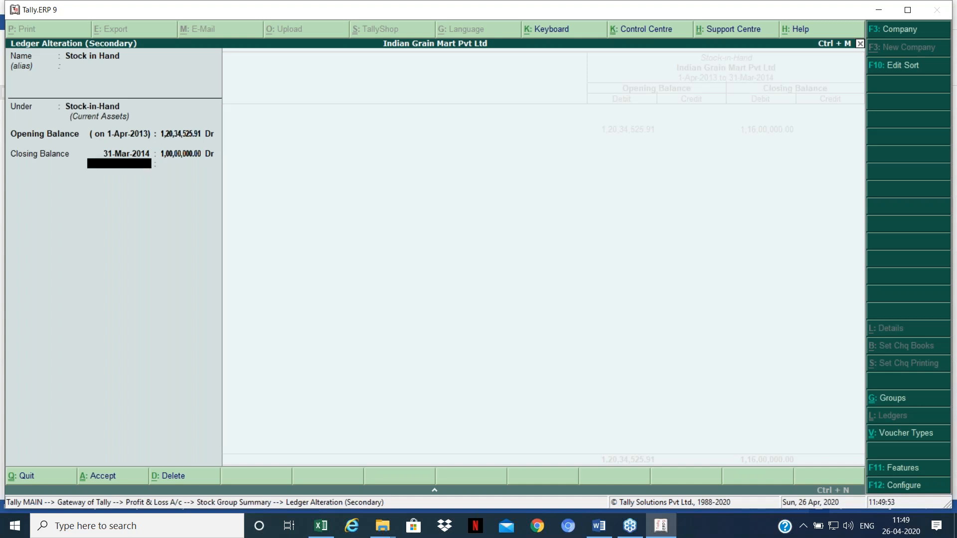
pyautogui.press('Return')
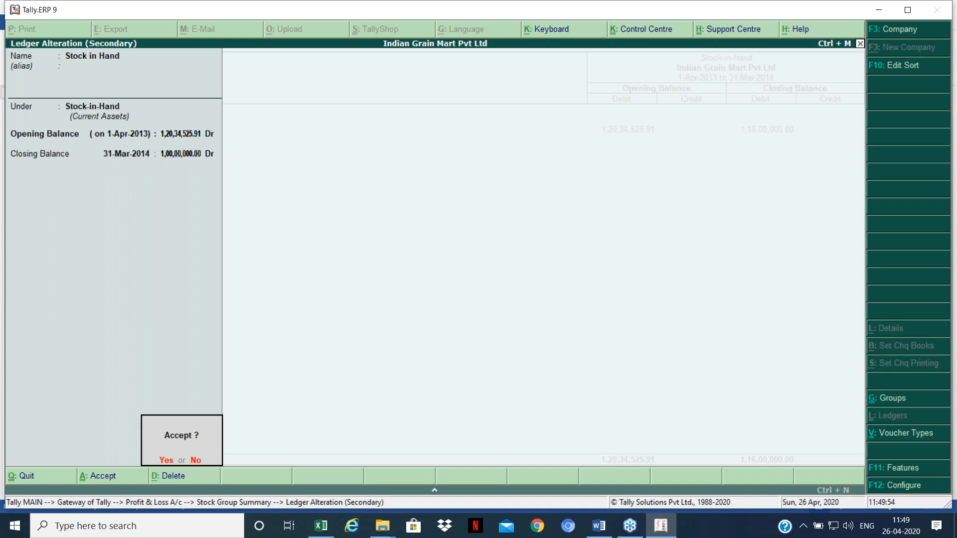
pyautogui.press('Return')
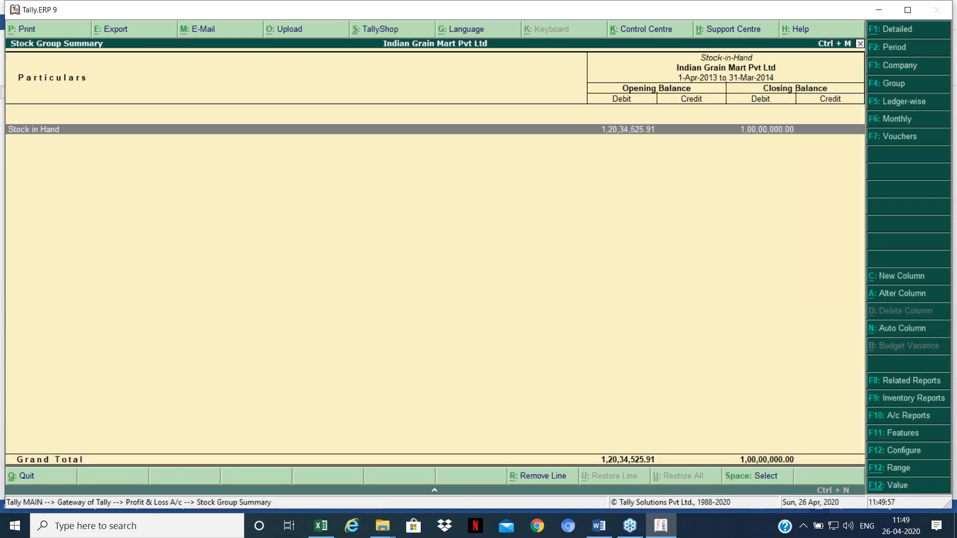
# Step: Check Profit & Loss now shows closing stock 1,00,00,000.00
pyautogui.press('Escape')
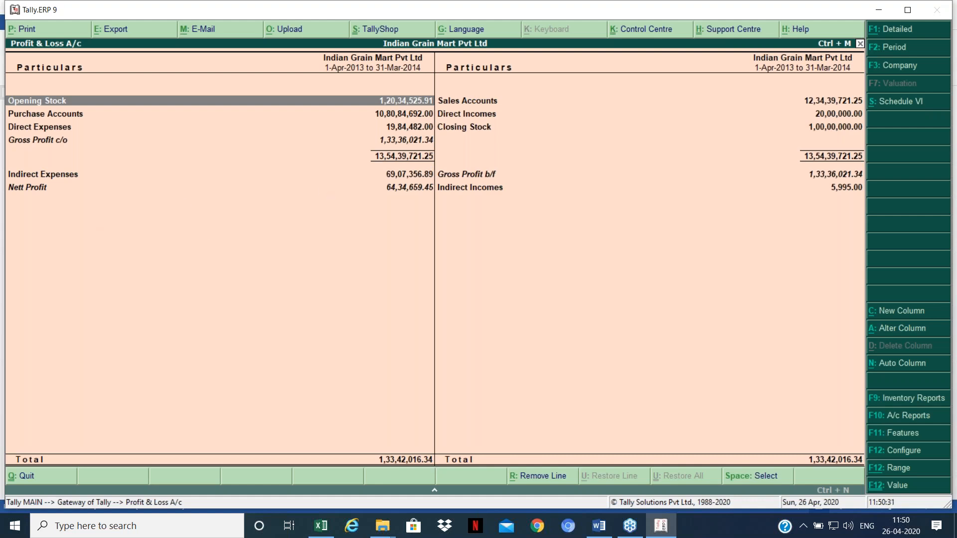
pyautogui.press('Right')
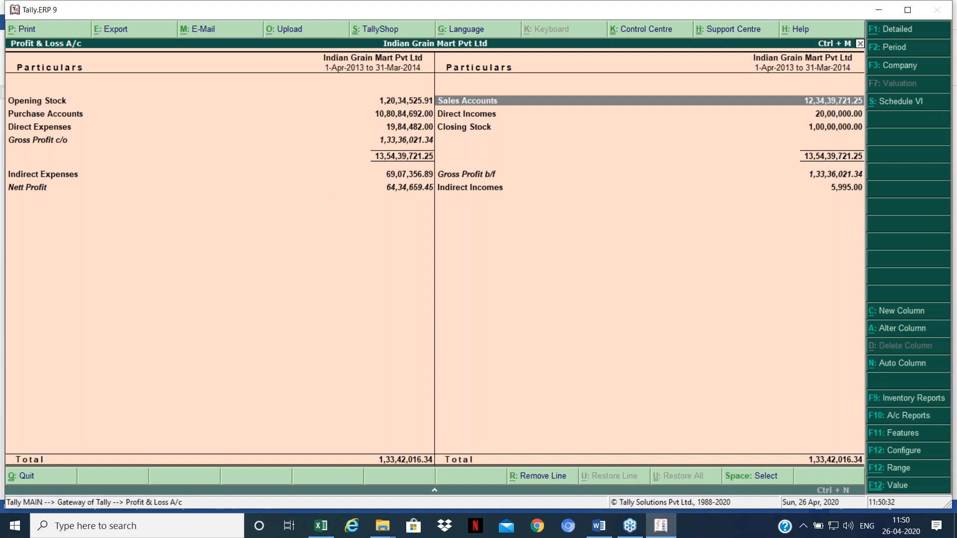
pyautogui.press('Escape')
# Step: Confirm Stock Summary still totals 1,31,42,540.27 and Profit & Loss shows nett profit 64,34,659.45
pyautogui.press('Down')
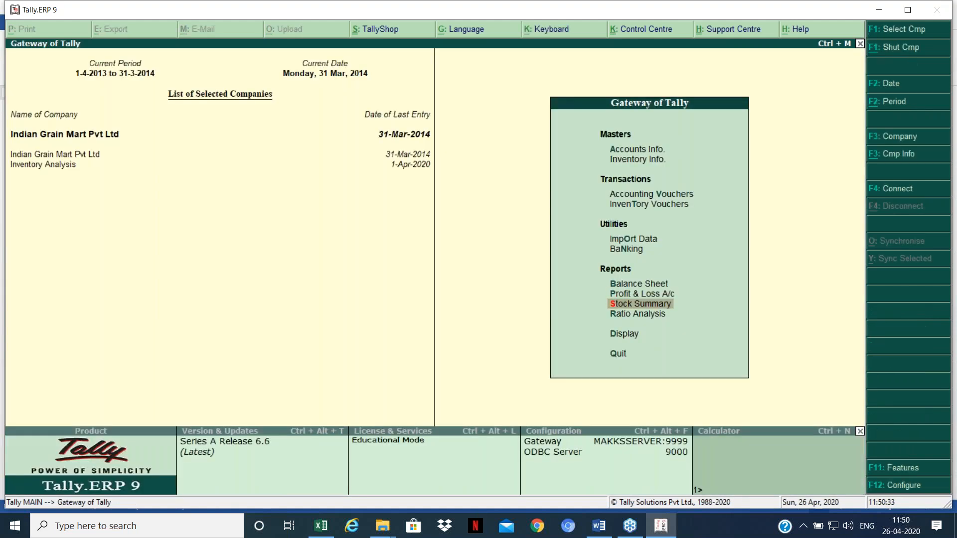
pyautogui.press('Return')
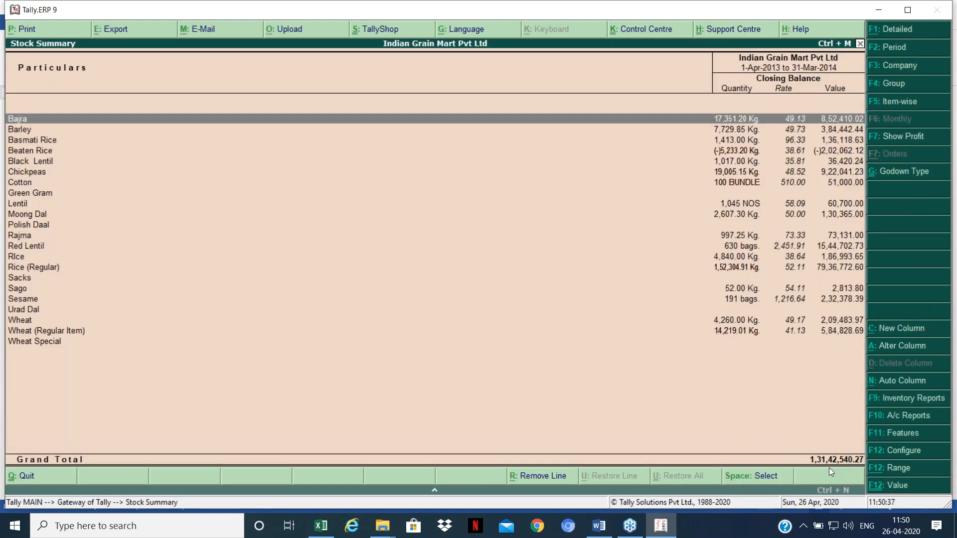
pyautogui.press('Escape')
pyautogui.press('Up')
pyautogui.press('Return')
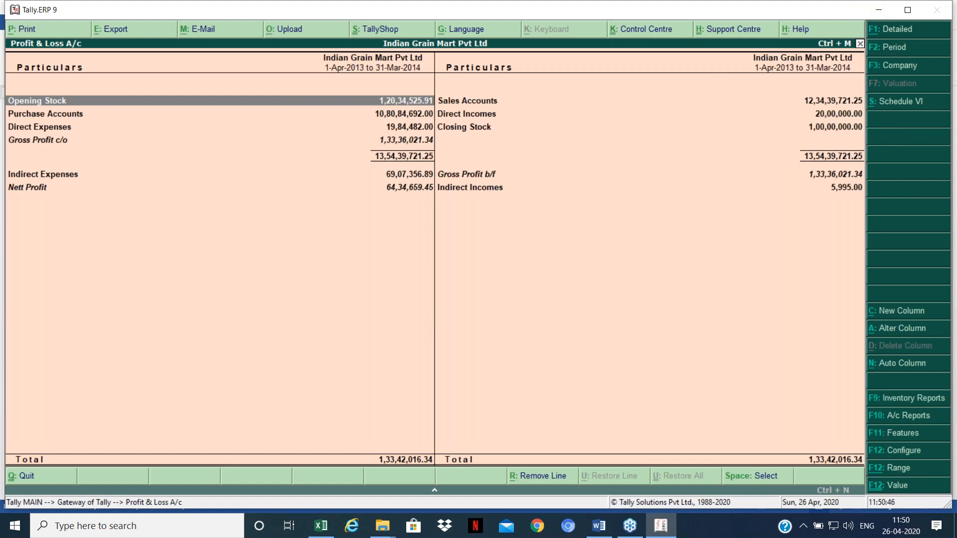
pyautogui.press('Escape')
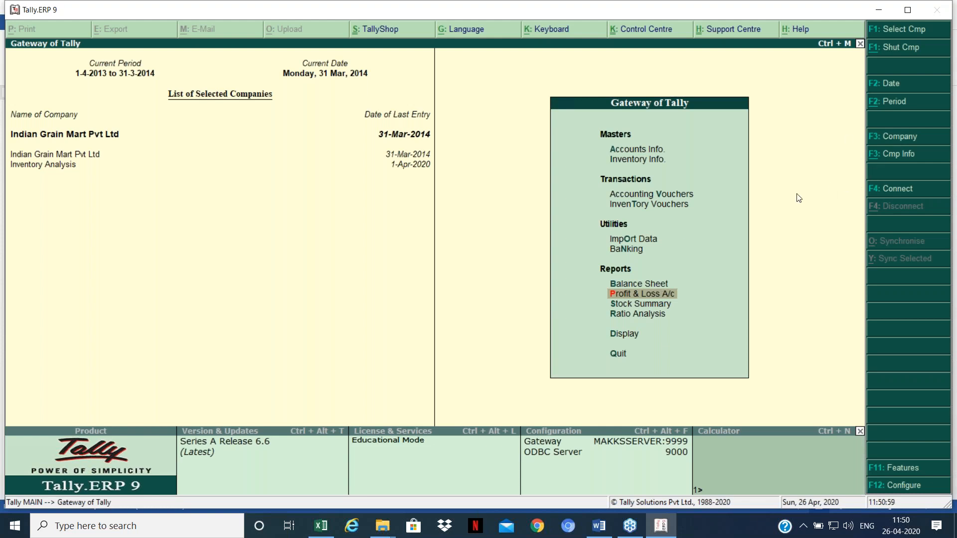
# Step: Open the company alteration screen and leave it without changes
pyautogui.hotkey('alt', 'F3')
pyautogui.press('Down')
pyautogui.press('Down')
pyautogui.press('Down')
pyautogui.press('Down')
pyautogui.press('Down')
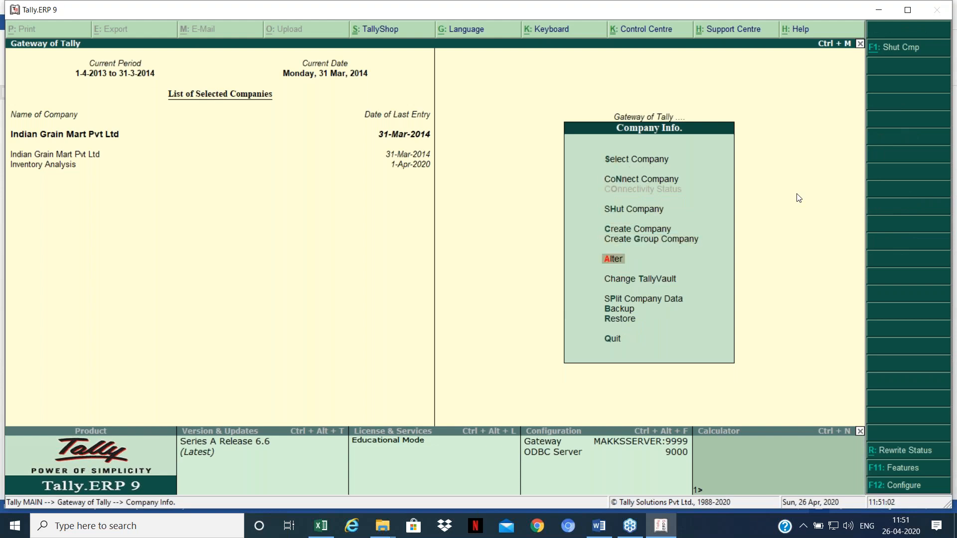
pyautogui.press('Return')
pyautogui.press('Return')
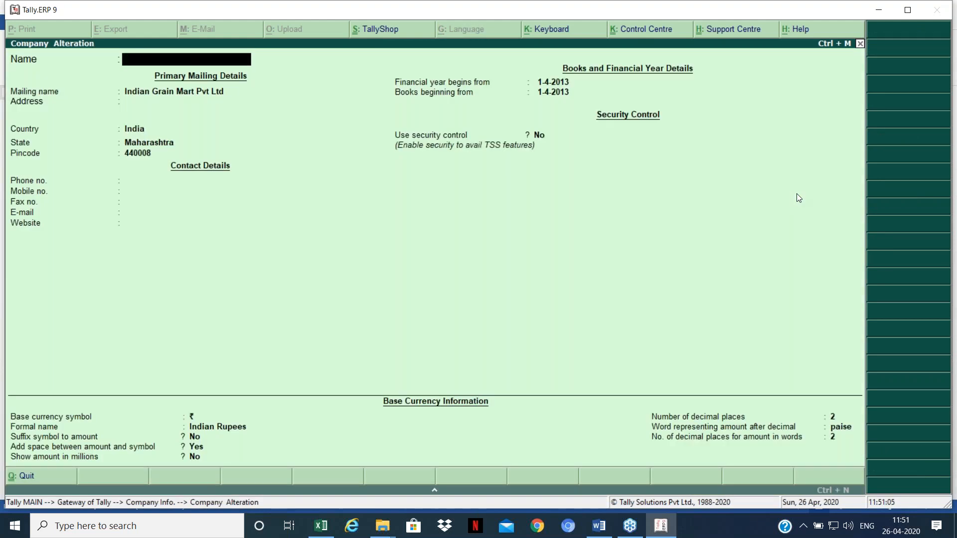
pyautogui.press('Escape')
pyautogui.press('y')
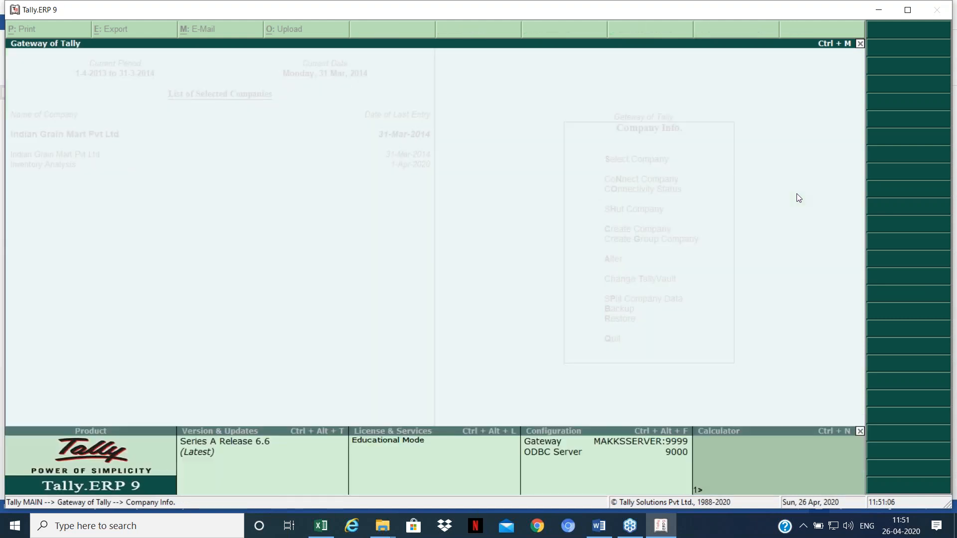
pyautogui.press('Escape')
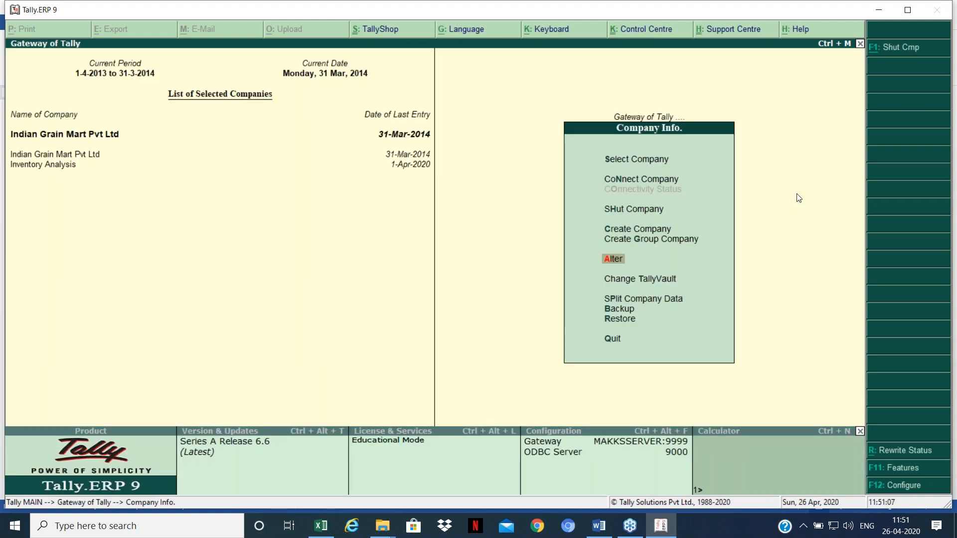
pyautogui.press('Escape')
# Step: Open Accounting Features and quit without saving any changes
pyautogui.press('F11')
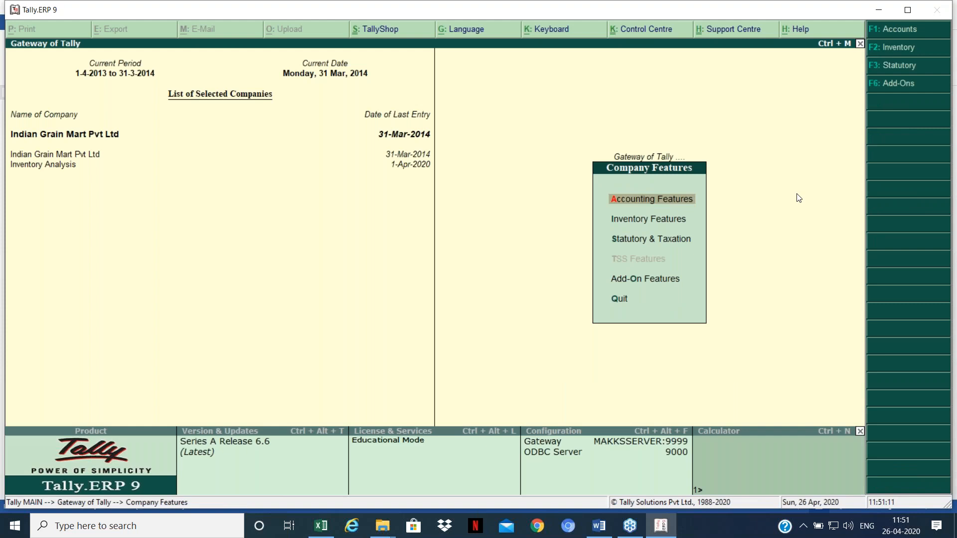
pyautogui.press('Return')
pyautogui.press('Return')
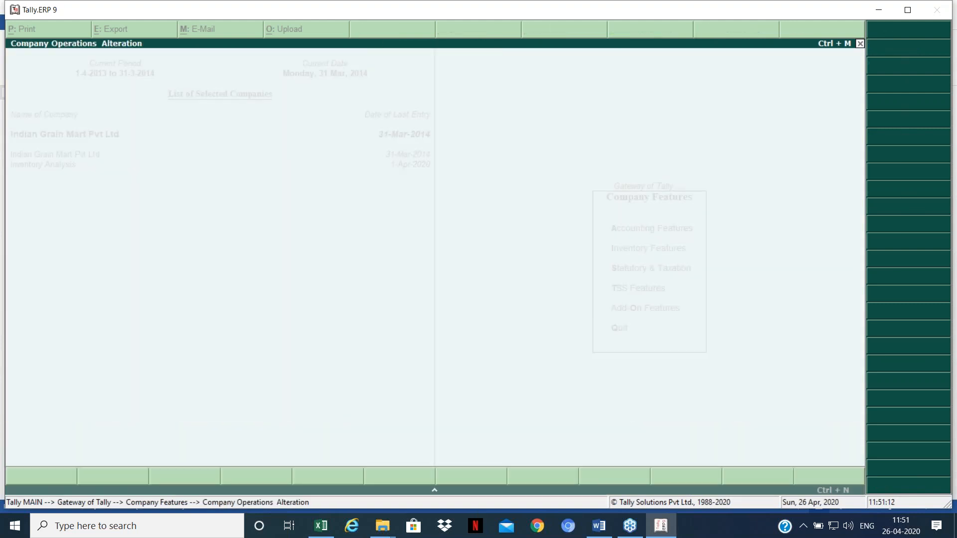
pyautogui.press('Escape')
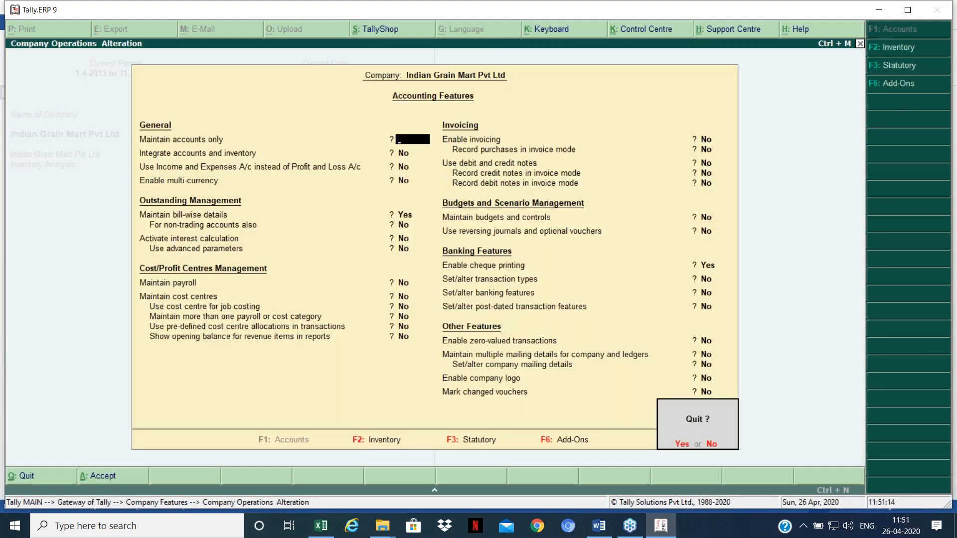
pyautogui.press('y')
pyautogui.press('Escape')
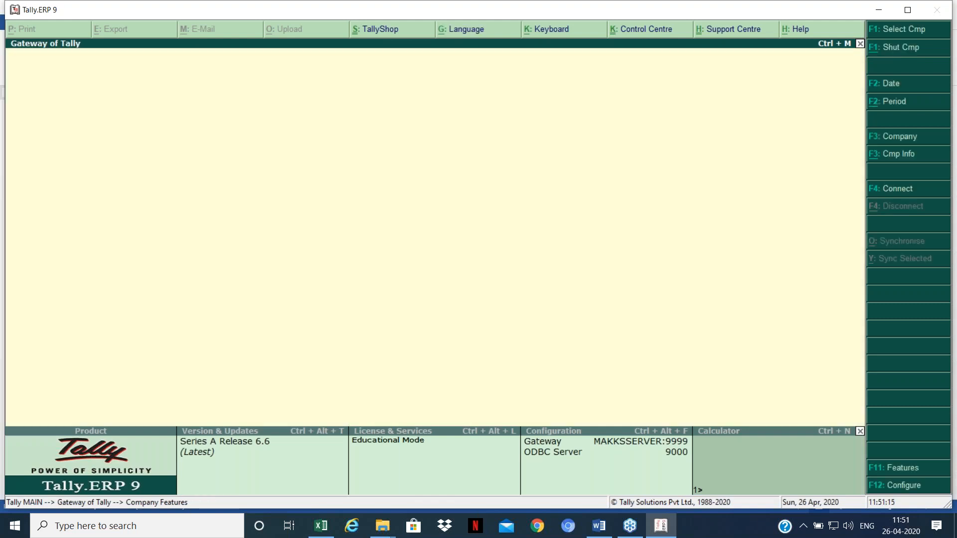
# Step: View the Stock Summary grand total of 1,31,42,540.27, then return to the Gateway
pyautogui.press('s')
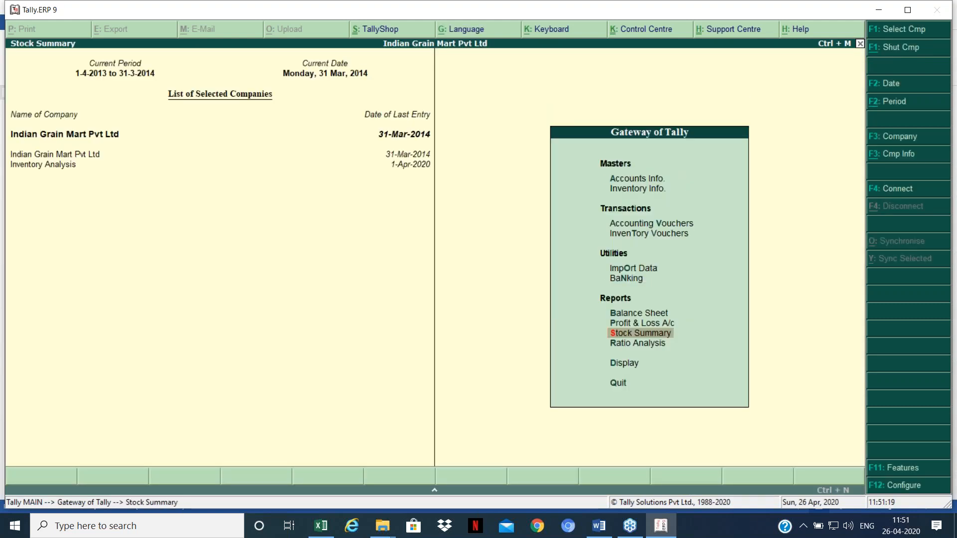
pyautogui.press('Return')
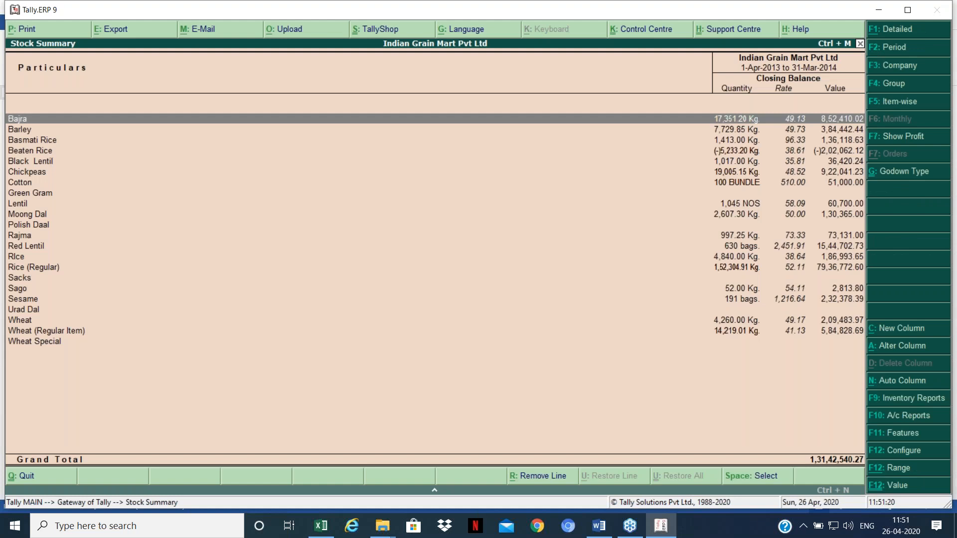
pyautogui.press('Escape')
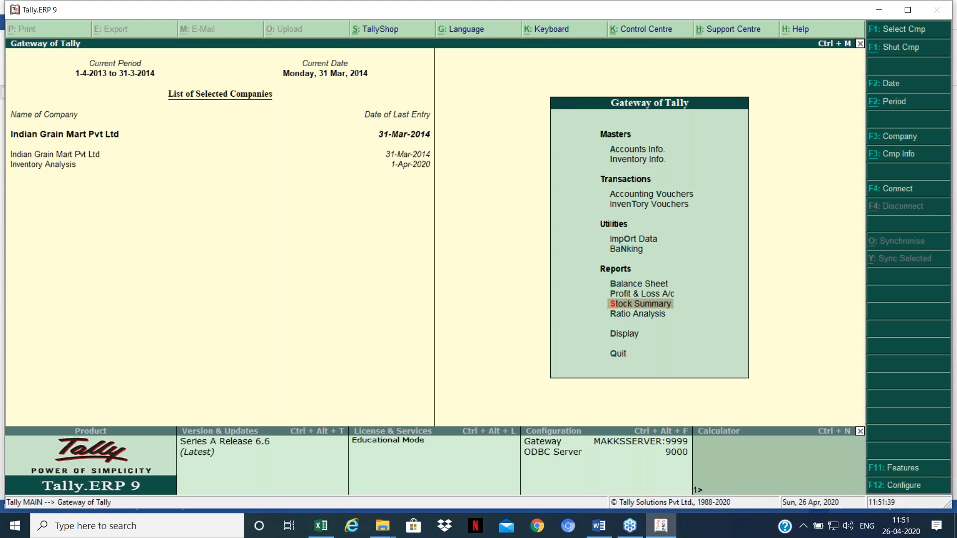
# Step: Set Maintain accounts only to Yes for Indian Grain Mart Pvt Ltd and return to the Gateway
pyautogui.press('F11')
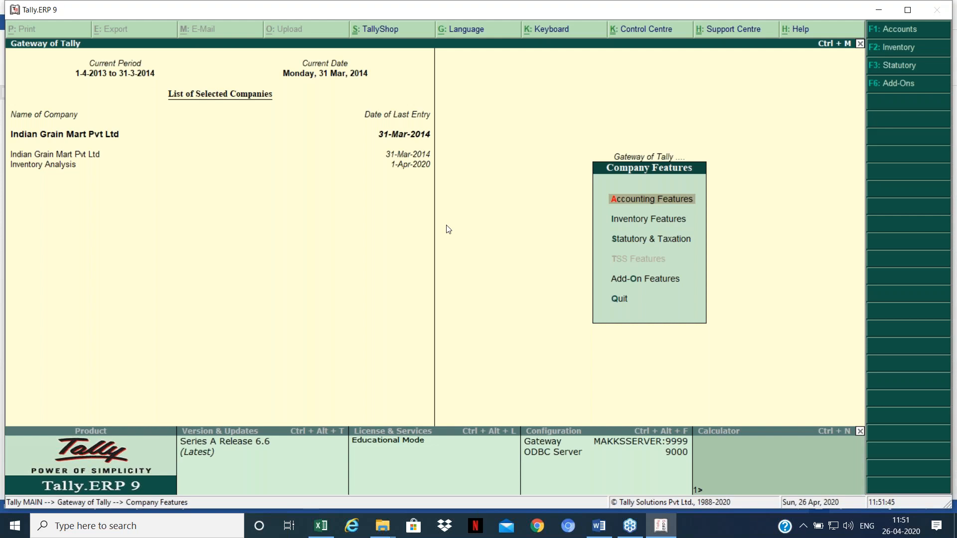
pyautogui.press('Return')
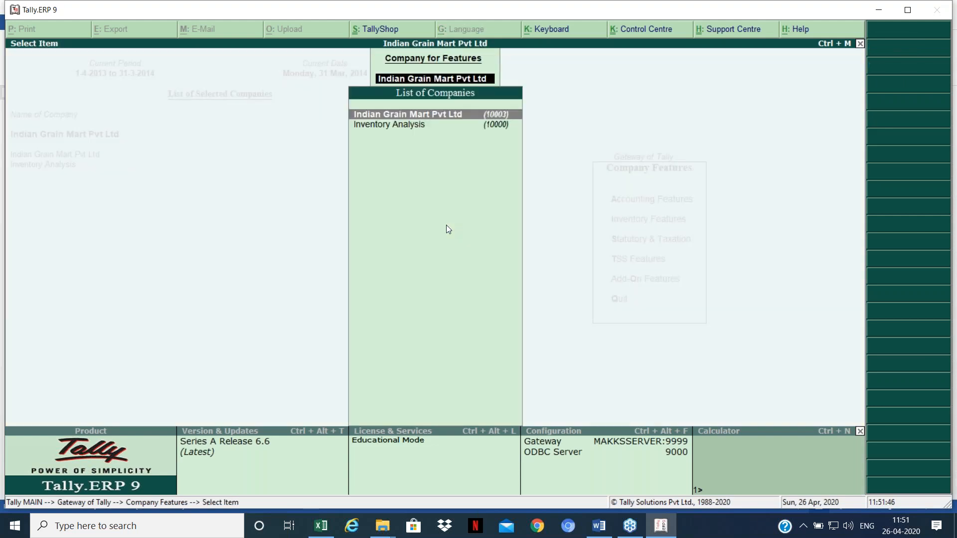
pyautogui.press('Return')
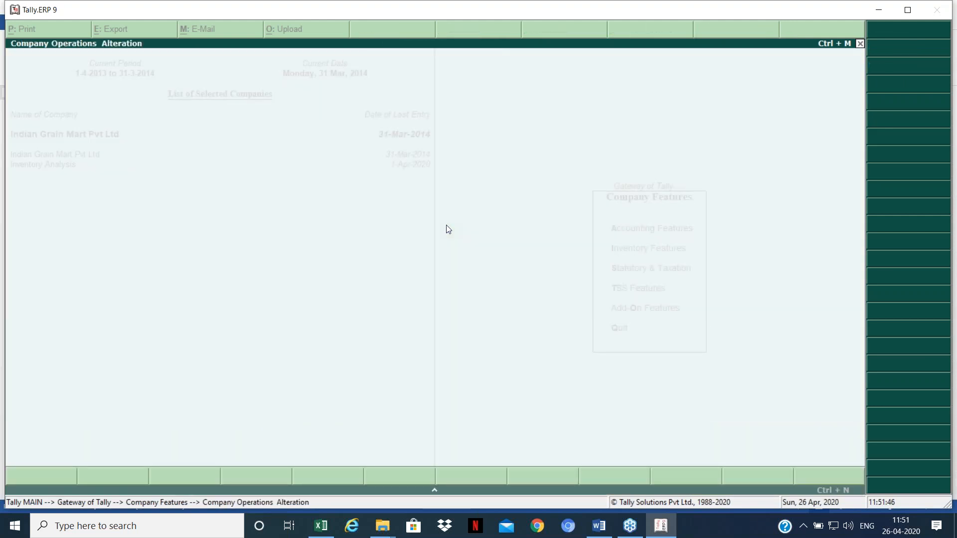
pyautogui.click(387, 143)
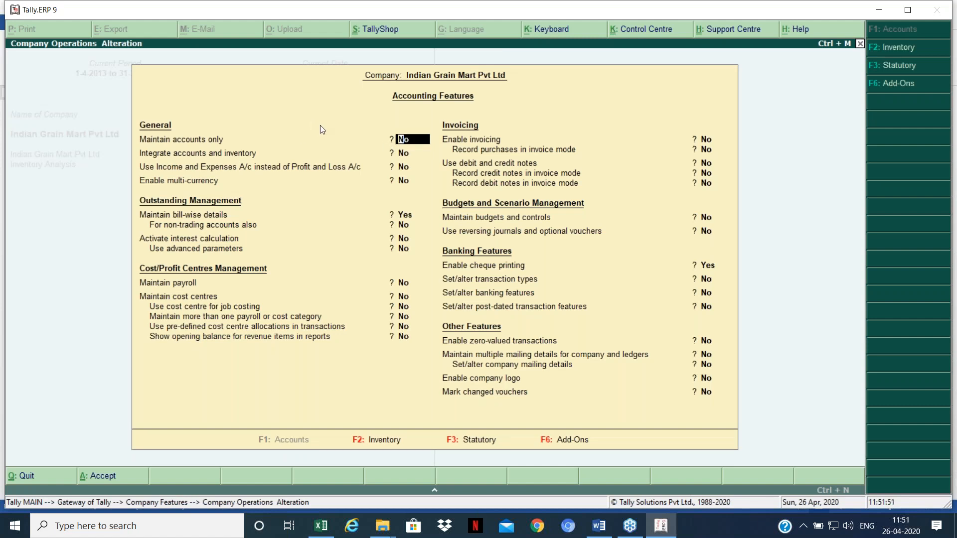
pyautogui.write('y')
pyautogui.press('Return')
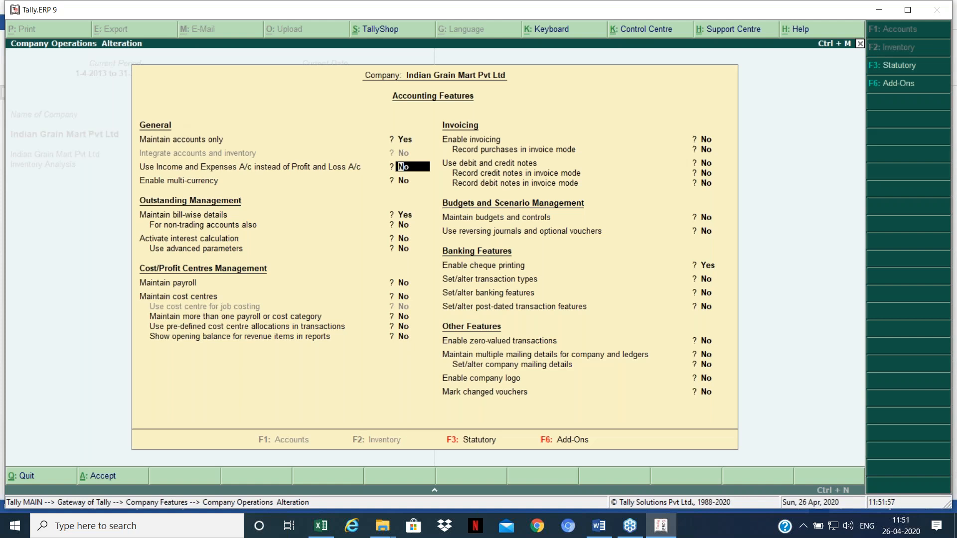
pyautogui.hotkey('ctrl', 'a')
pyautogui.press('Escape')
pyautogui.press('Escape')
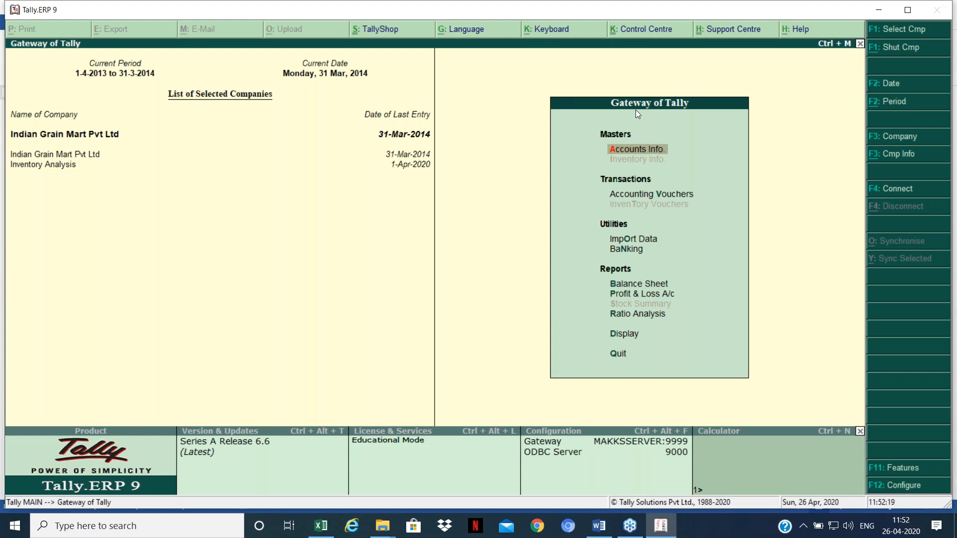
# Step: Set Maintain accounts only to No and Integrate accounts and inventory to Yes, then return to Gateway
pyautogui.press('F11')
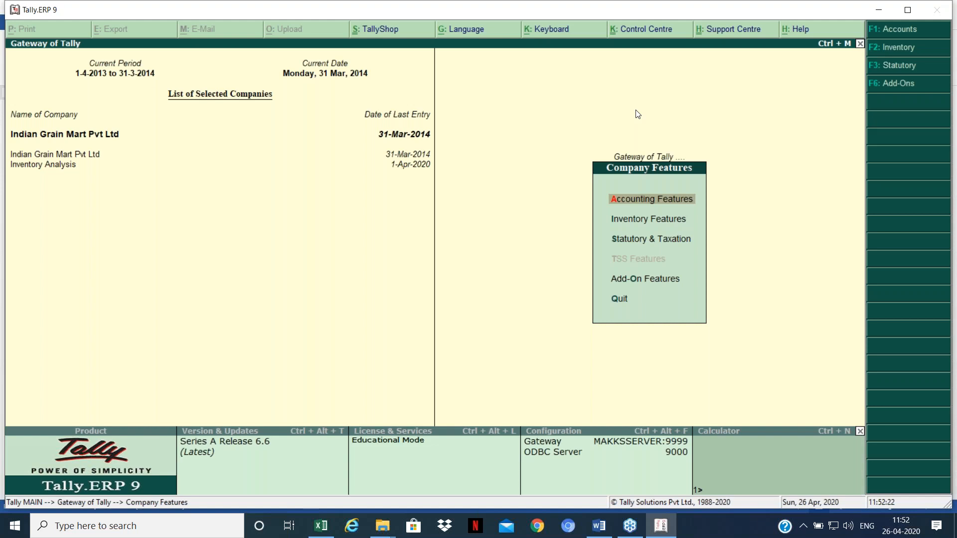
pyautogui.press('Return')
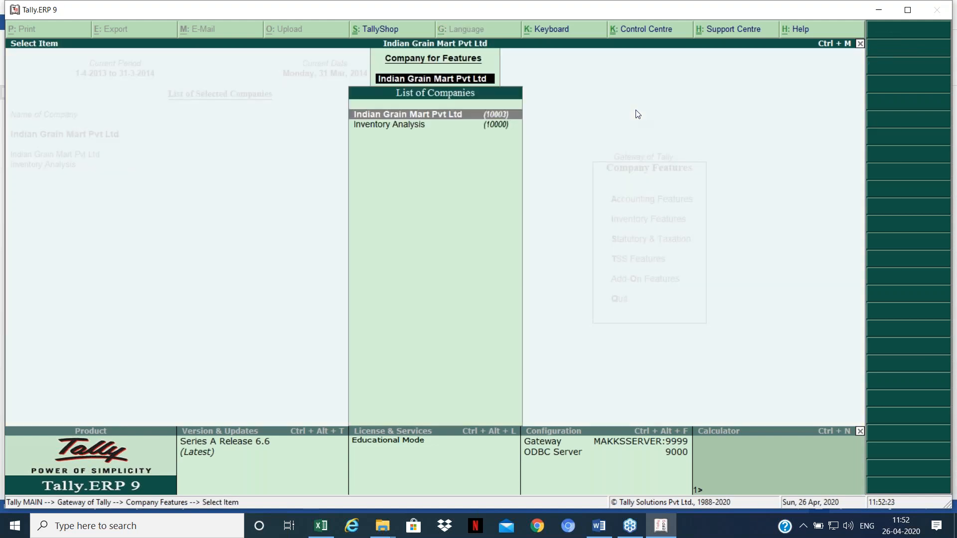
pyautogui.press('Return')
pyautogui.write('n')
pyautogui.press('Return')
pyautogui.write('y')
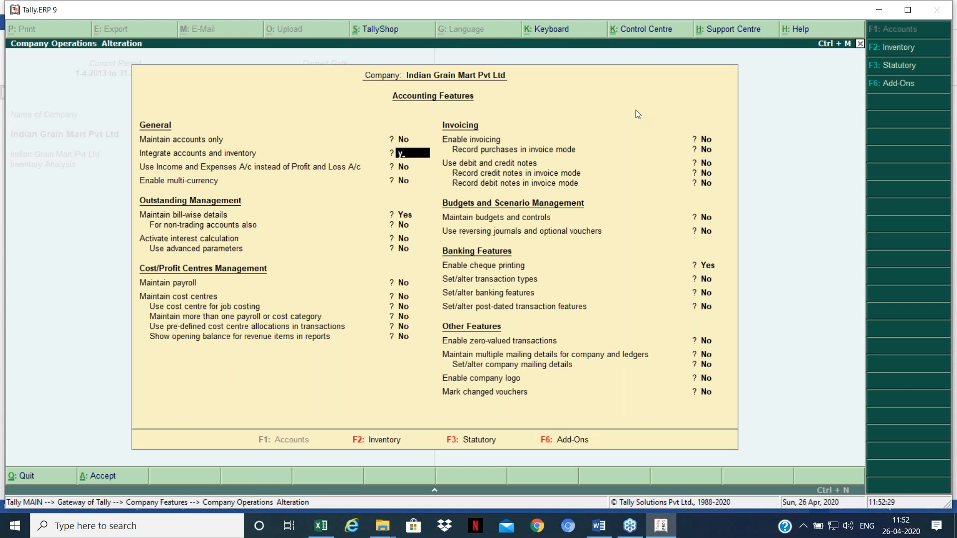
pyautogui.press('Return')
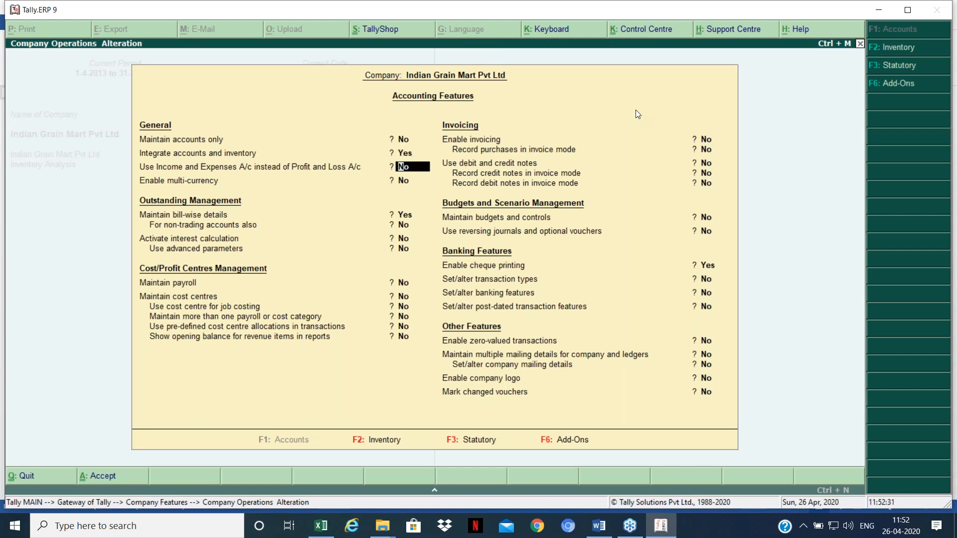
pyautogui.hotkey('ctrl', 'a')
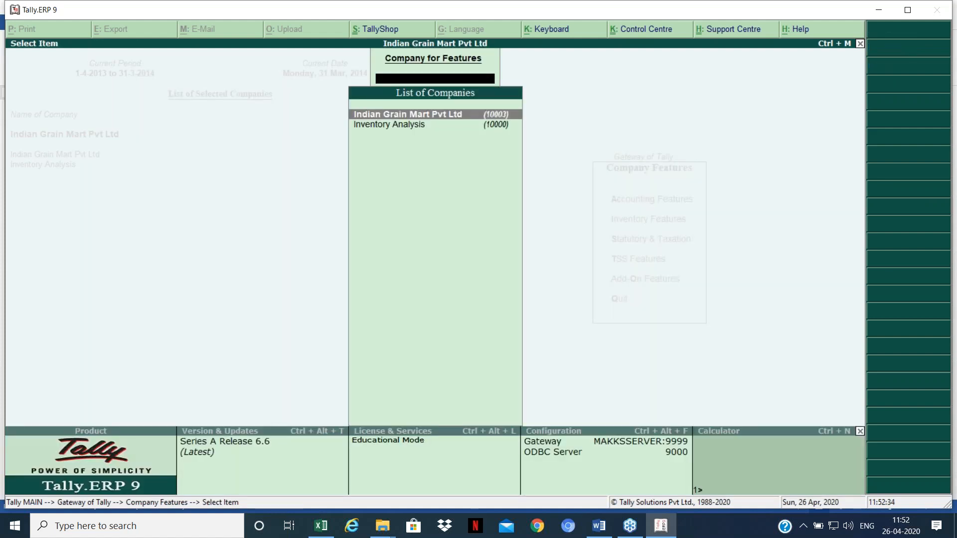
pyautogui.press('Return')
pyautogui.press('Escape')
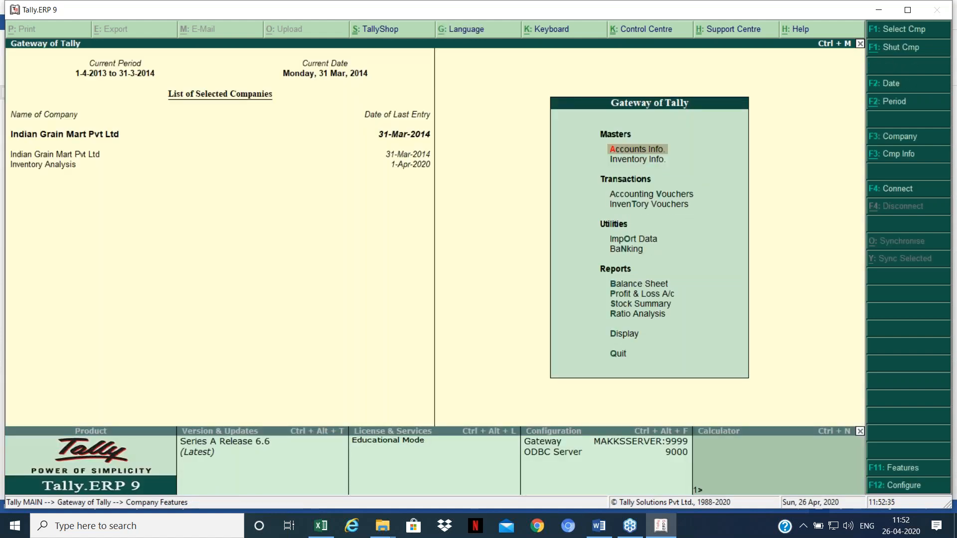
pyautogui.press('Escape')
pyautogui.press('Escape')
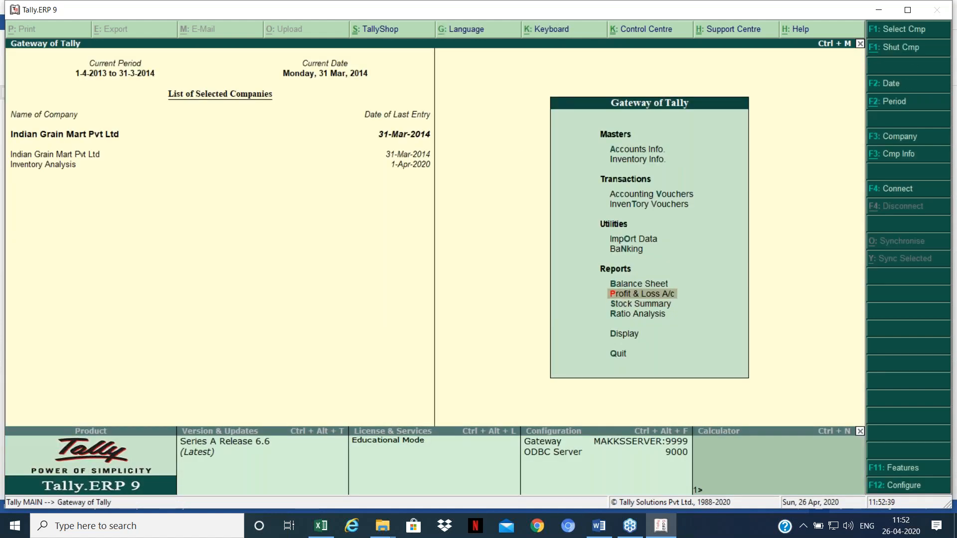
pyautogui.press('Return')
pyautogui.press('Down')
pyautogui.press('Down')
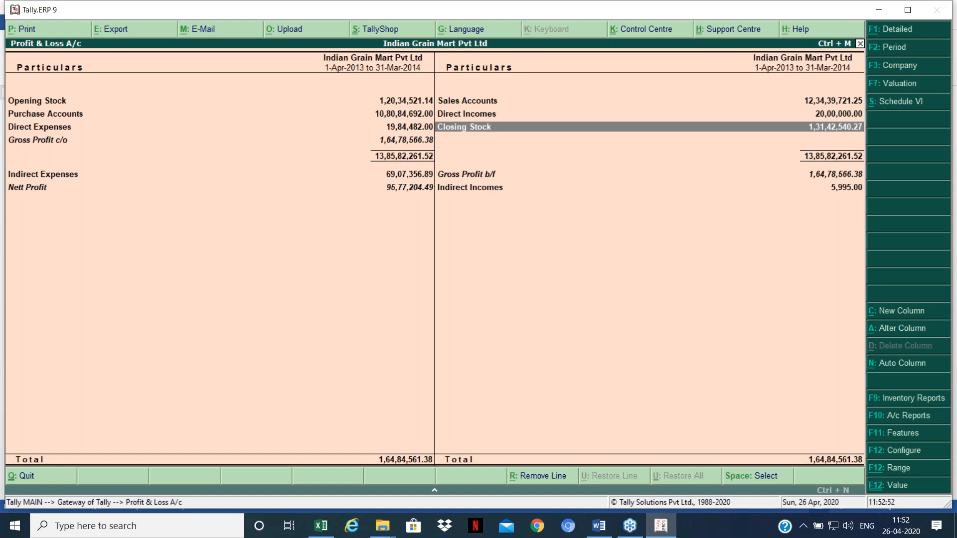
pyautogui.hotkey('alt', 'Tab')
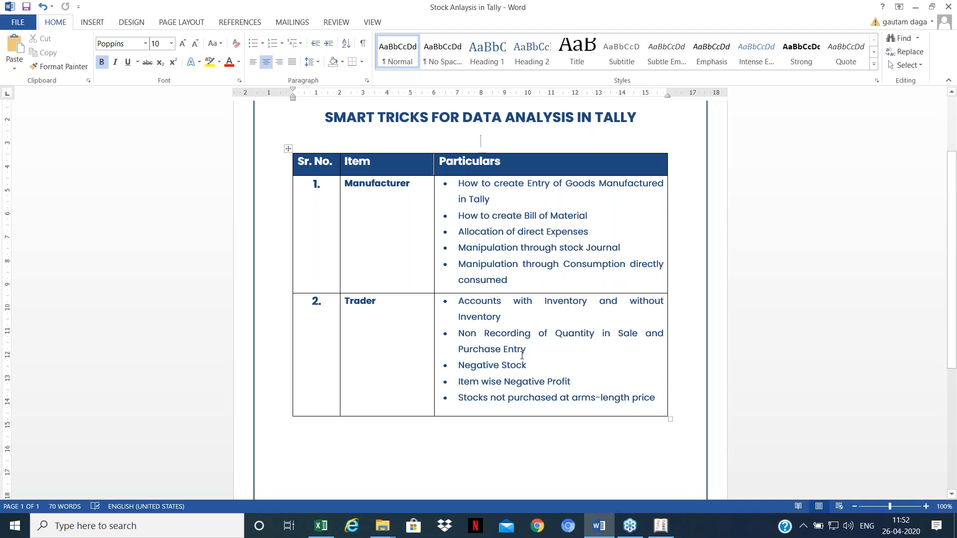
pyautogui.hotkey('alt', 'Tab')
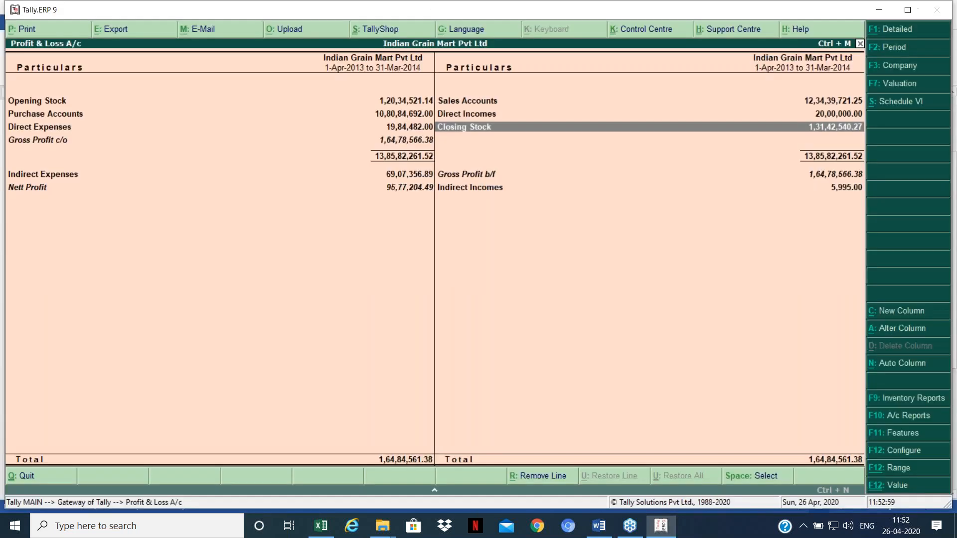
pyautogui.press('Left')
pyautogui.press('Up')
pyautogui.press('Right')
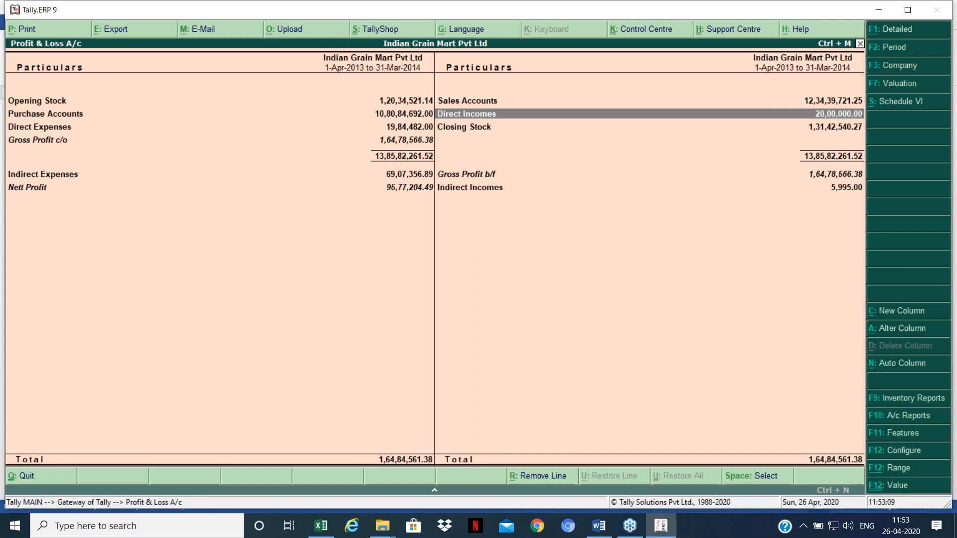
pyautogui.press('Left')
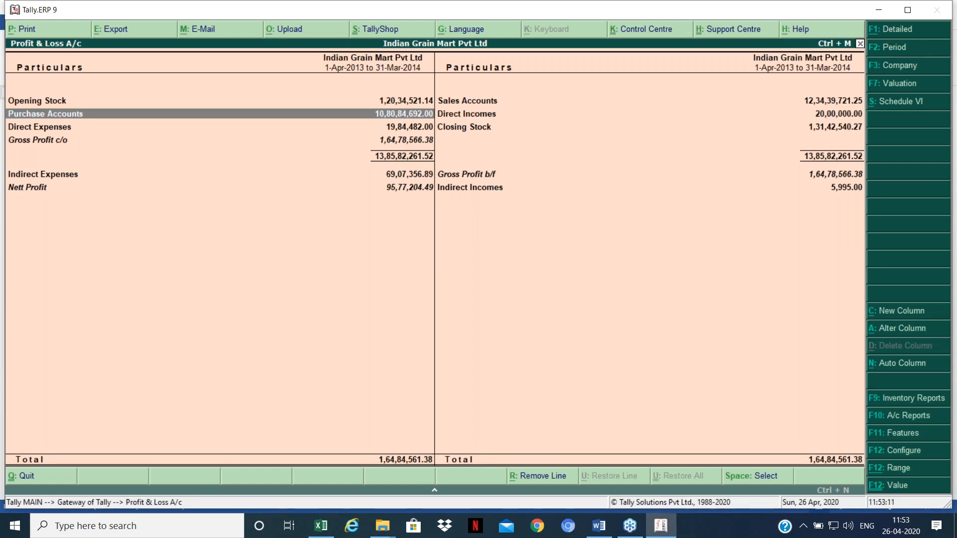
pyautogui.press('Right')
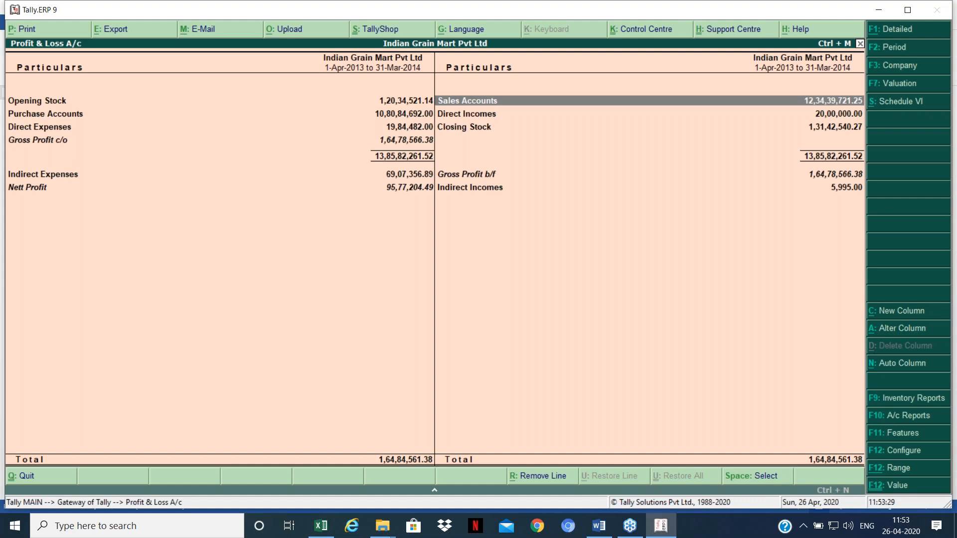
pyautogui.press('Left')
pyautogui.press('Down')
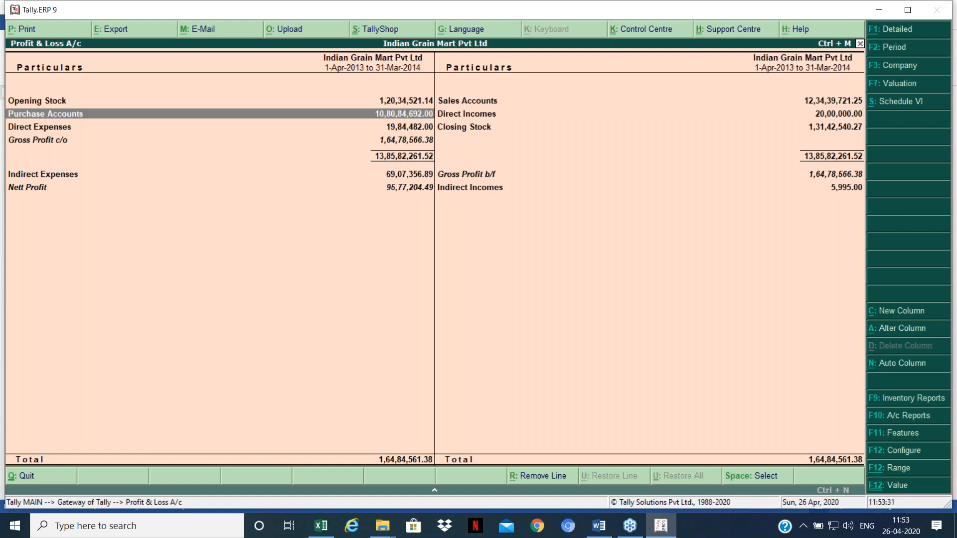
# Step: Back out of the Profit & Loss report, declining the quit confirmation
pyautogui.press('Escape')
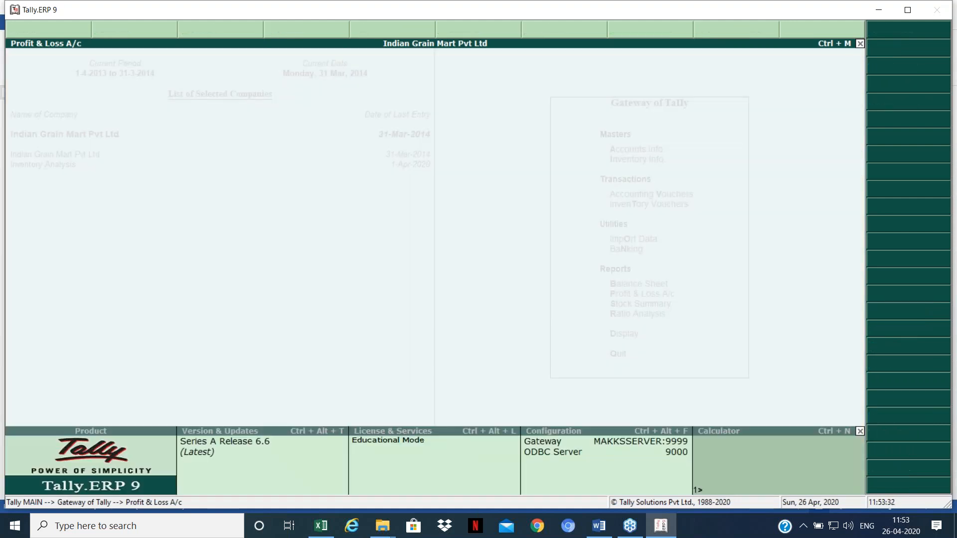
pyautogui.press('Up')
pyautogui.press('Up')
pyautogui.press('Up')
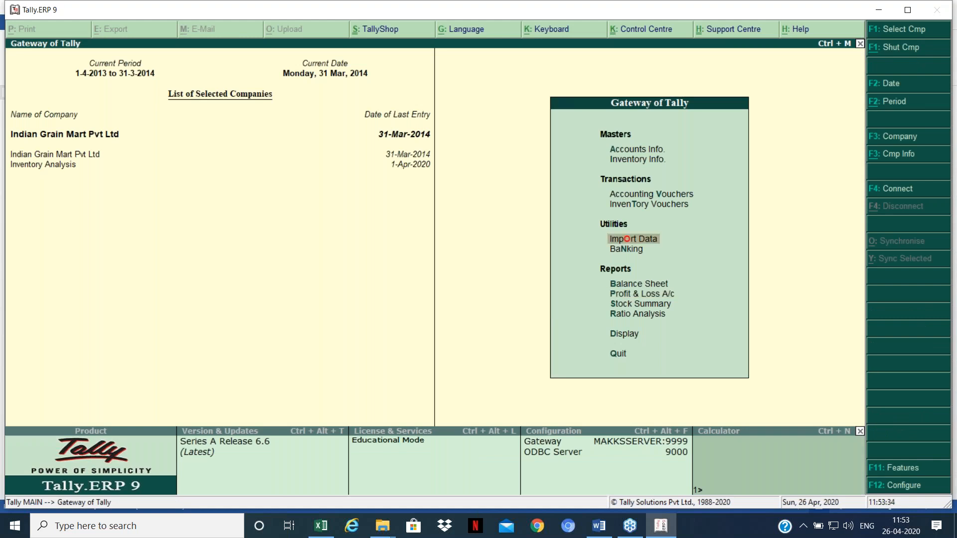
pyautogui.press('Escape')
pyautogui.press('n')
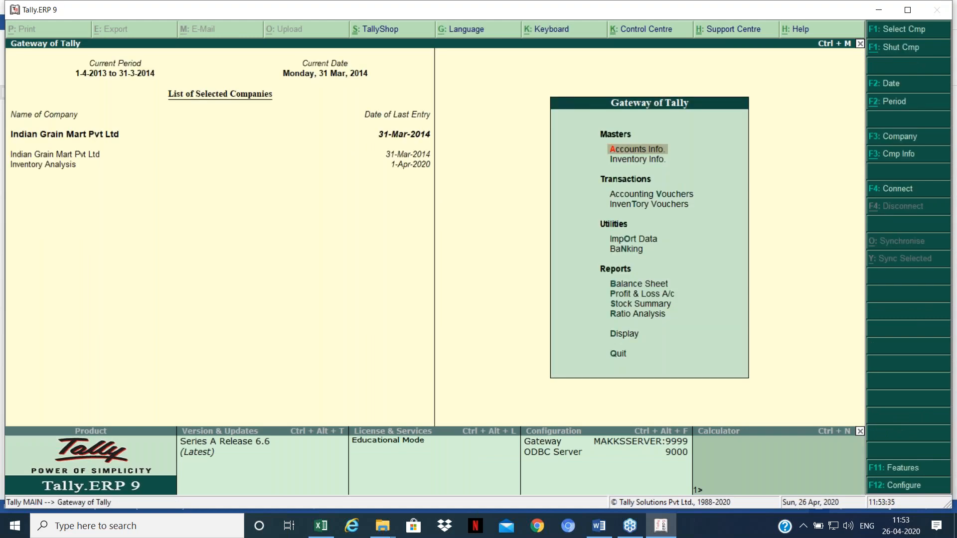
# Step: Reopen the Profit & Loss A/c report and highlight the Purchase Accounts total
pyautogui.press('p')
pyautogui.press('Return')
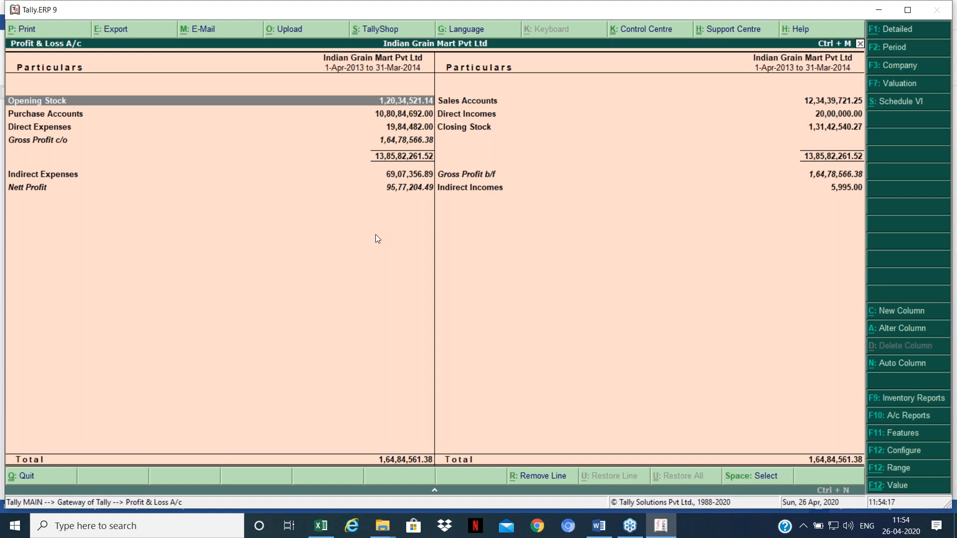
pyautogui.press('Down')
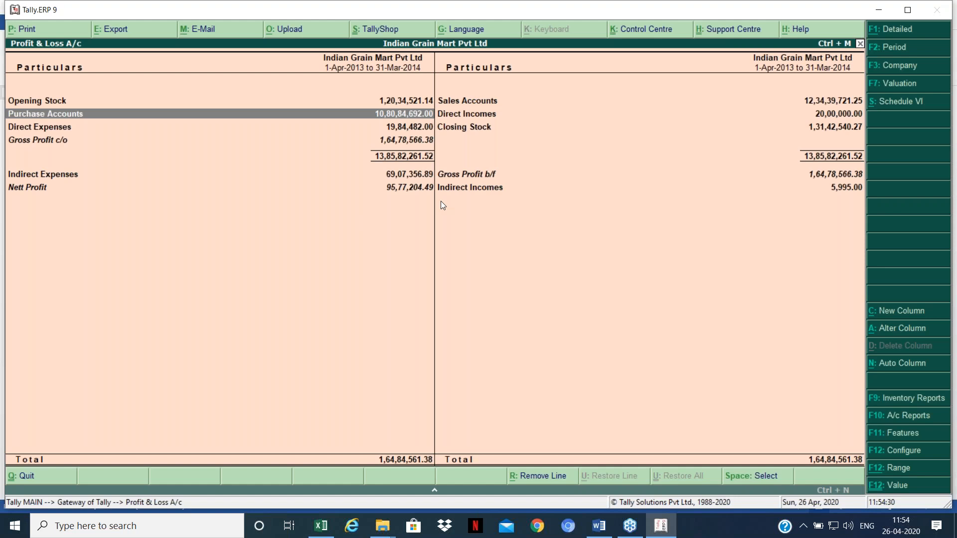
# Step: Leave the Profit & Loss report and start a new Purchase voucher
pyautogui.press('Escape')
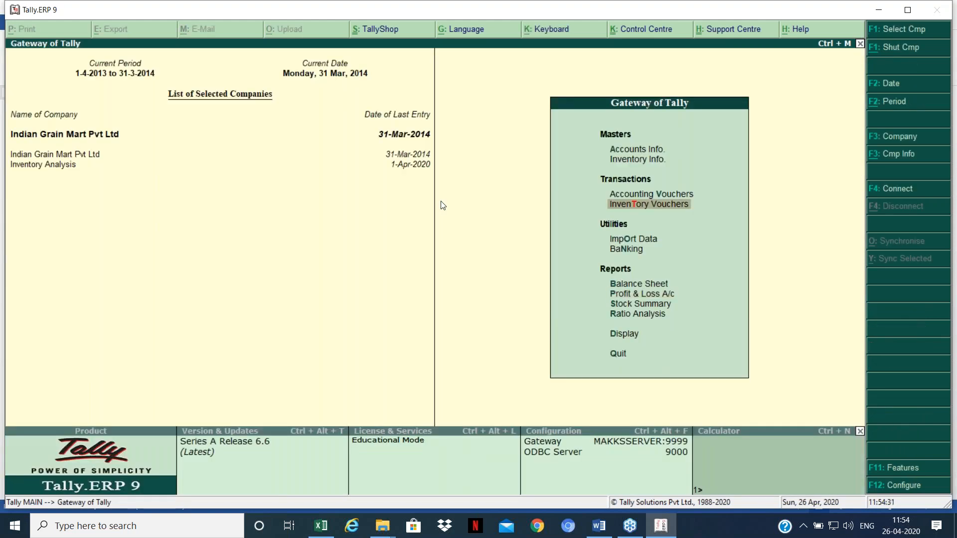
pyautogui.press('v')
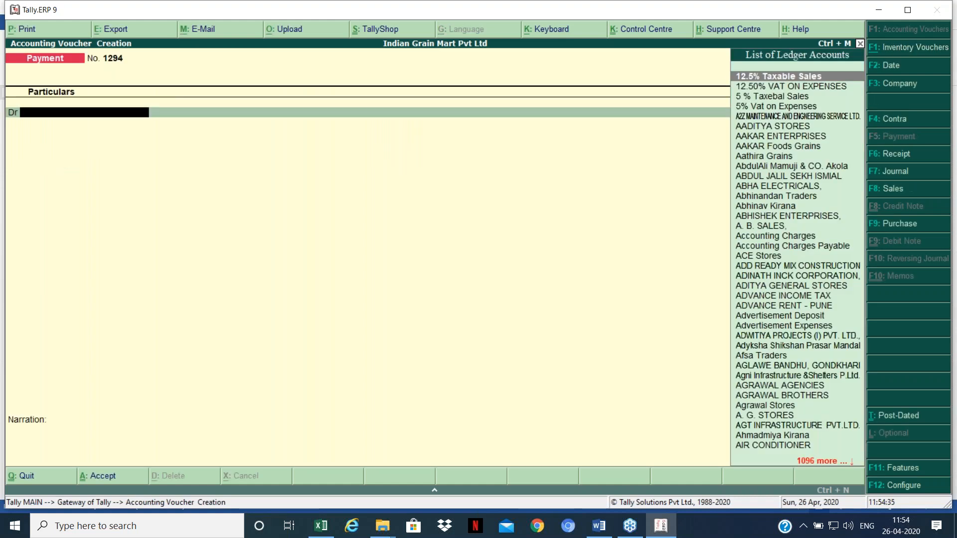
pyautogui.press('F9')
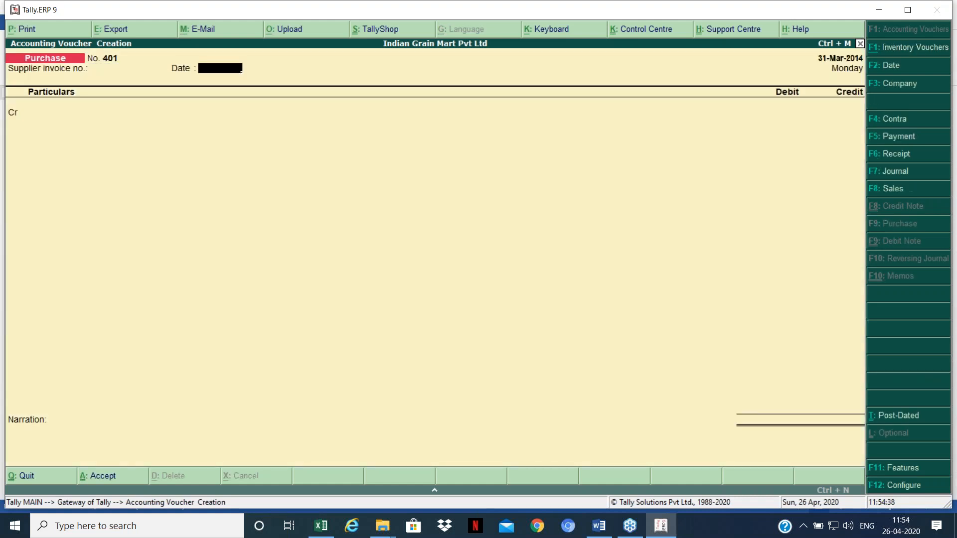
pyautogui.press('Return')
pyautogui.press('Down')
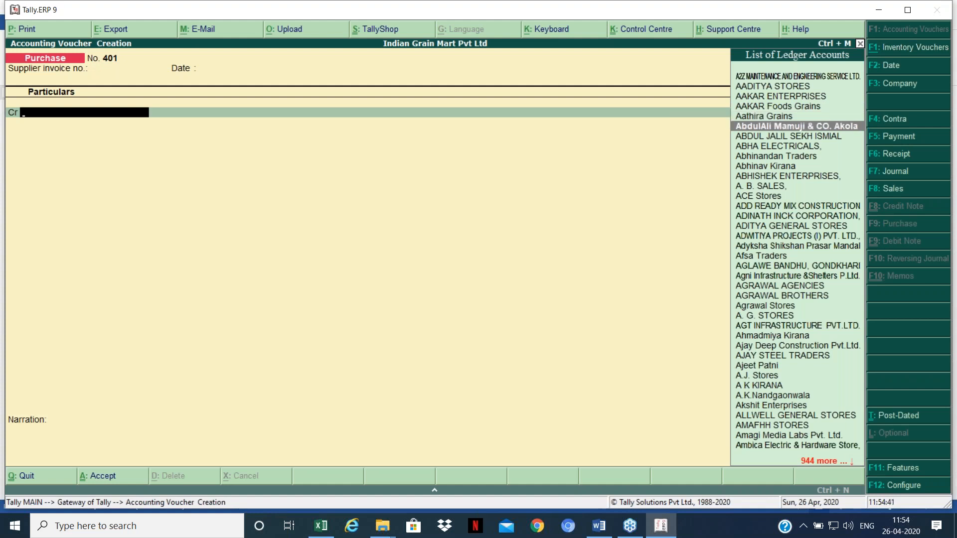
# Step: Credit Foodie India 10,00,000 with an On Account bill allocation
pyautogui.hotkey('alt', 'Tab')
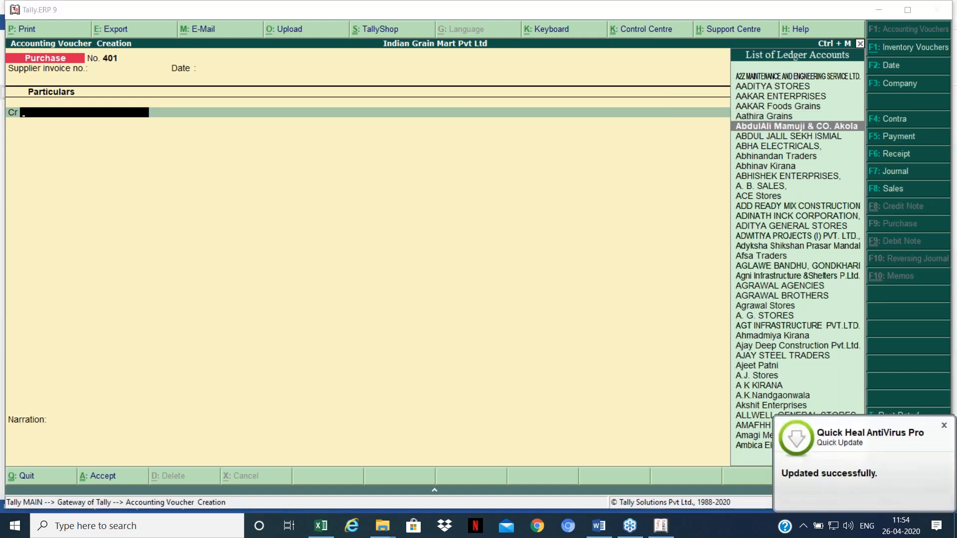
pyautogui.click(288, 140)
pyautogui.write('F')
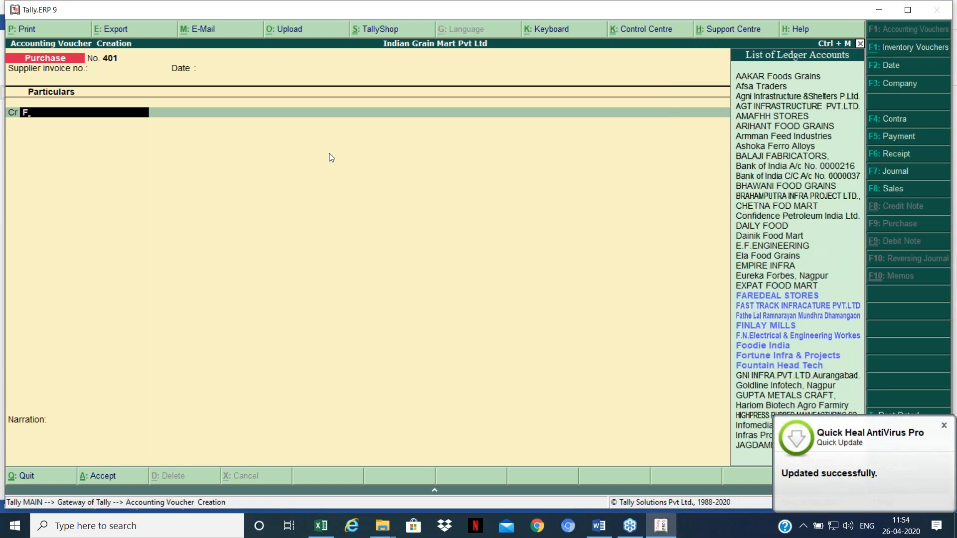
pyautogui.write('o')
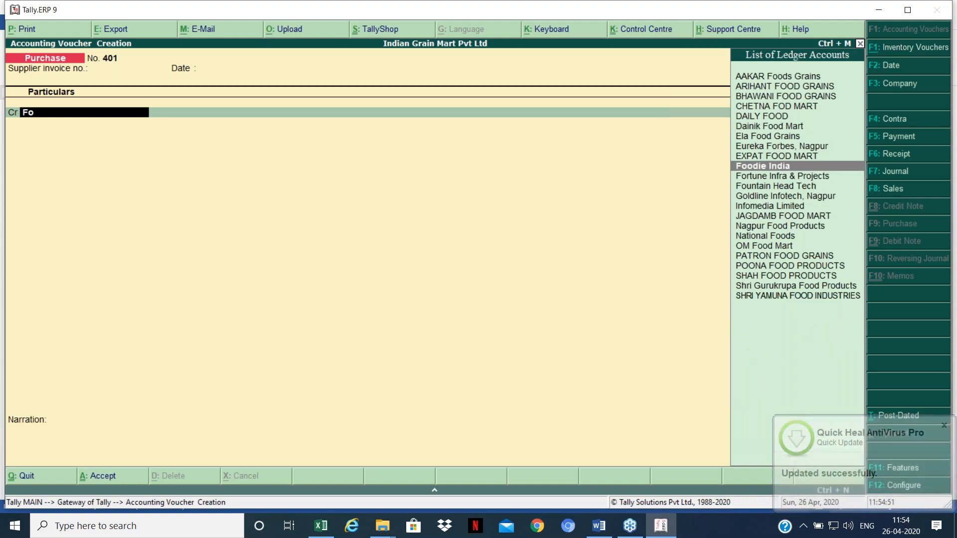
pyautogui.press('Return')
pyautogui.press('Return')
pyautogui.write('1000000')
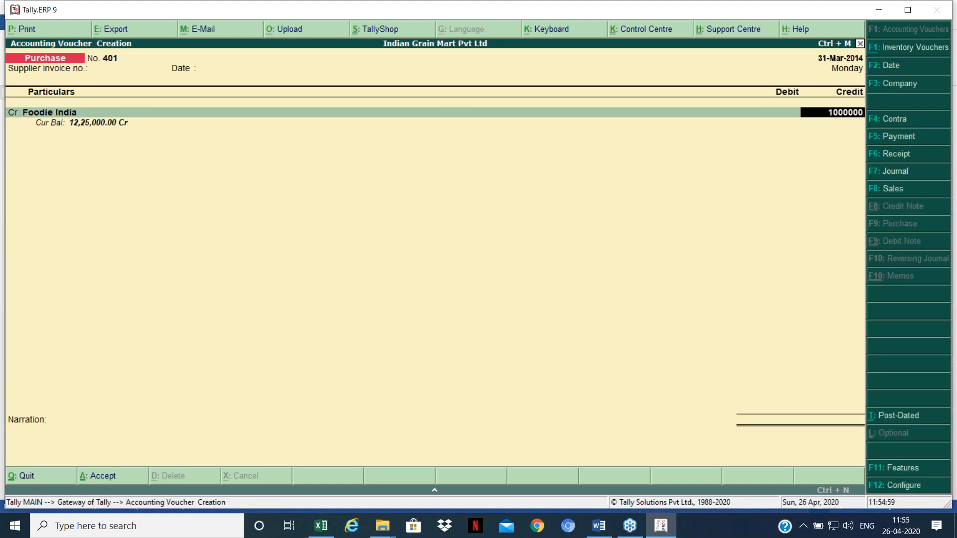
pyautogui.press('Return')
pyautogui.press('Down')
pyautogui.press('Return')
pyautogui.press('Return')
pyautogui.press('Return')
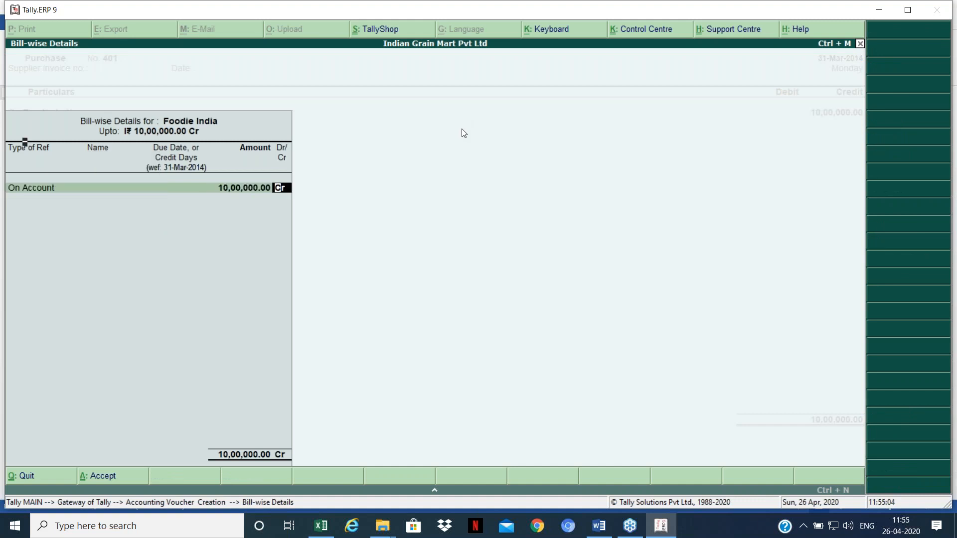
pyautogui.press('Return')
pyautogui.press('Return')
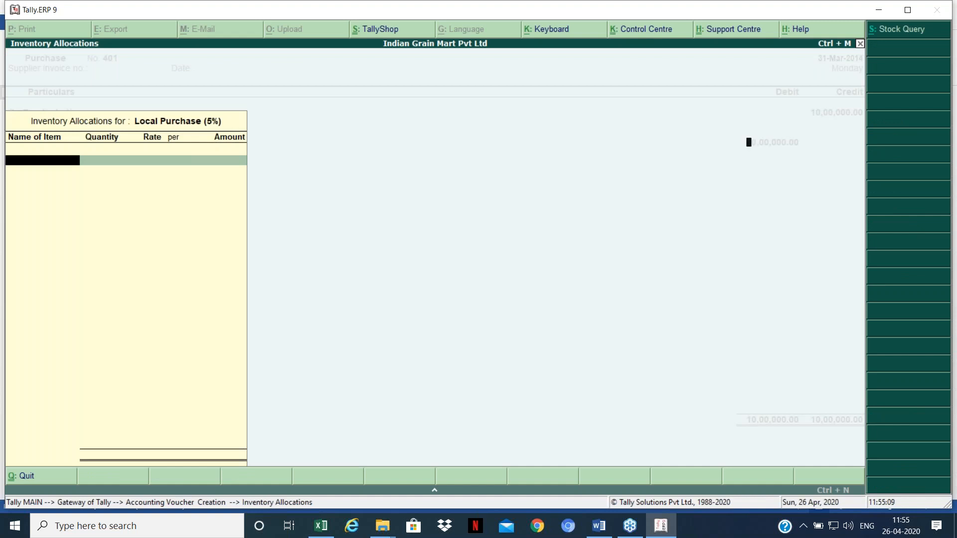
# Step: Debit Local Purchase (5%) 10,00,000 without stock items, save voucher 401, and exit entry
pyautogui.press('Escape')
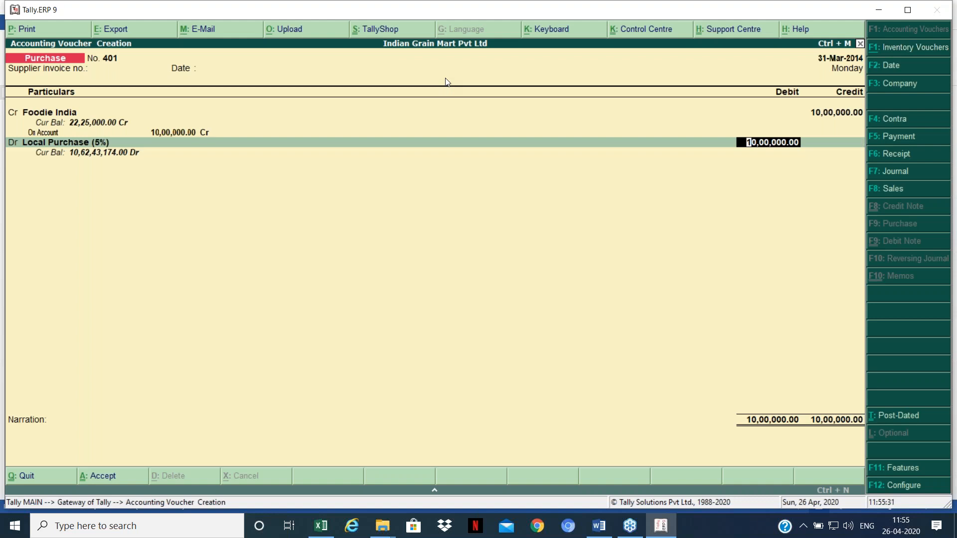
pyautogui.press('Return')
pyautogui.press('Return')
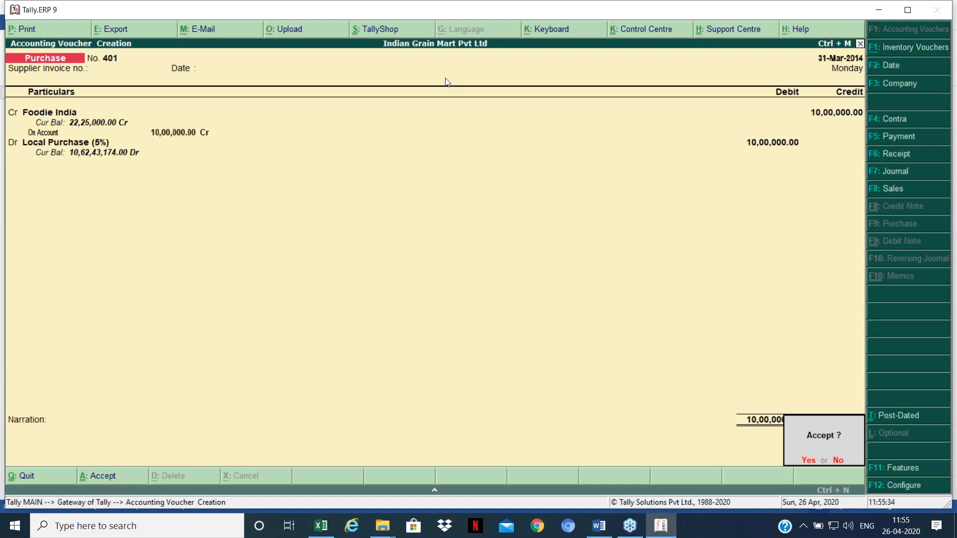
pyautogui.press('Return')
pyautogui.press('Escape')
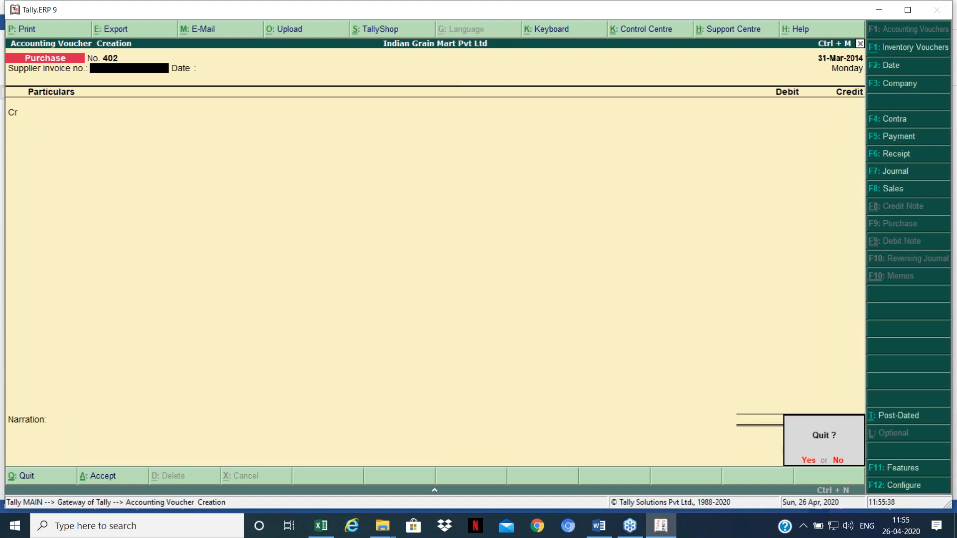
pyautogui.press('Return')
# Step: Check Profit & Loss: purchases 10,90,84,692.00, nett profit down to 85,77,204.49, then close it
pyautogui.press('Up')
pyautogui.press('Up')
pyautogui.press('Up')
pyautogui.press('Up')
pyautogui.press('Up')
pyautogui.press('Up')
pyautogui.press('Up')
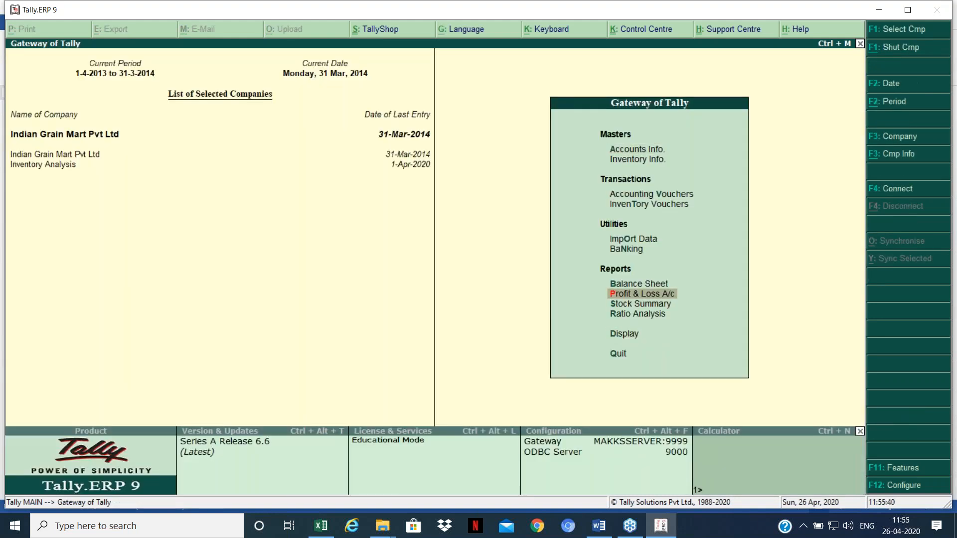
pyautogui.press('Return')
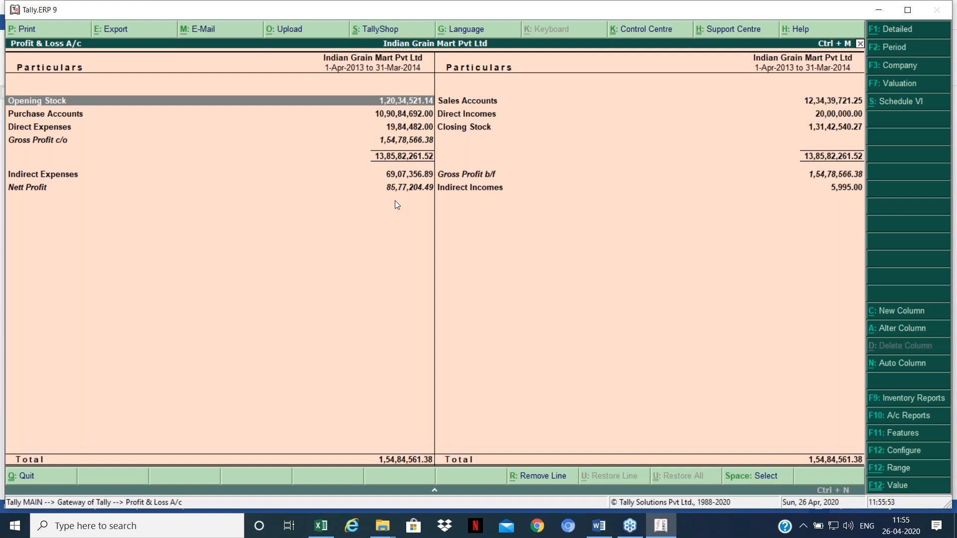
pyautogui.press('Down')
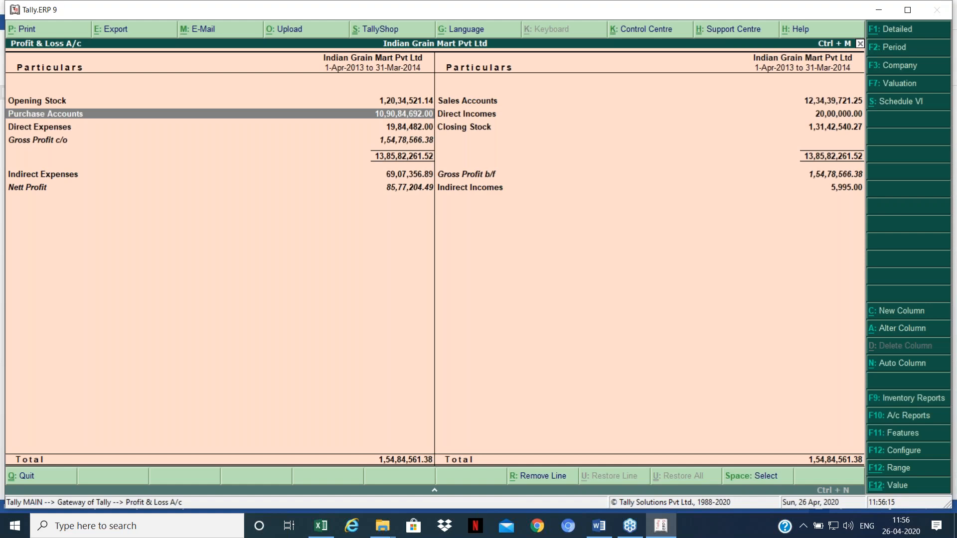
pyautogui.press('Escape')
pyautogui.press('Down')
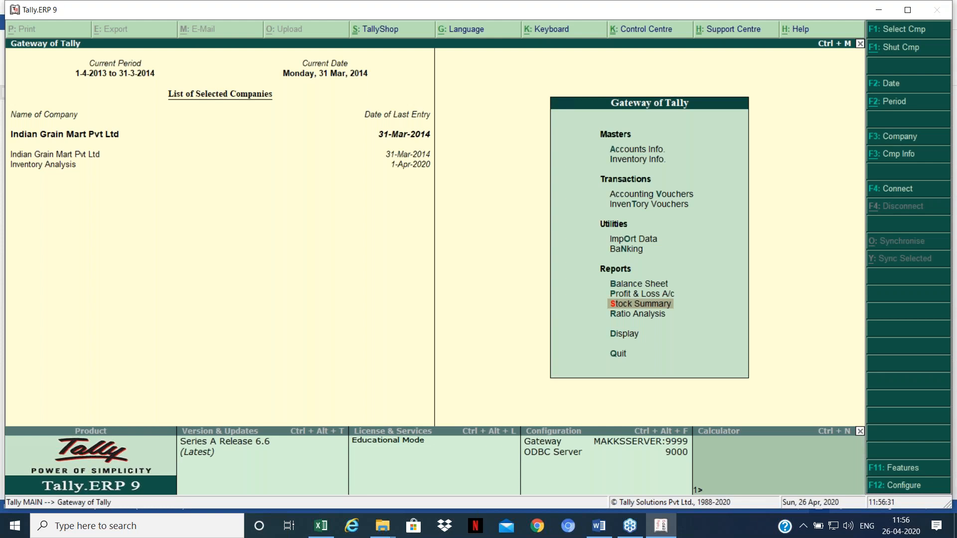
pyautogui.press('Up')
pyautogui.press('Down')
pyautogui.press('Return')
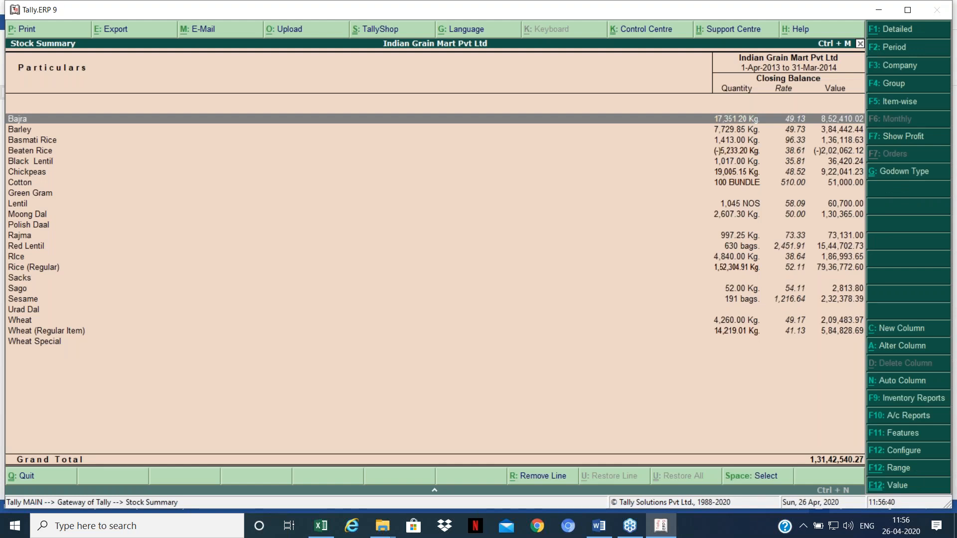
pyautogui.press('F12')
pyautogui.press('Return')
pyautogui.press('Return')
pyautogui.press('Return')
pyautogui.write('yyy')
pyautogui.press('Return')
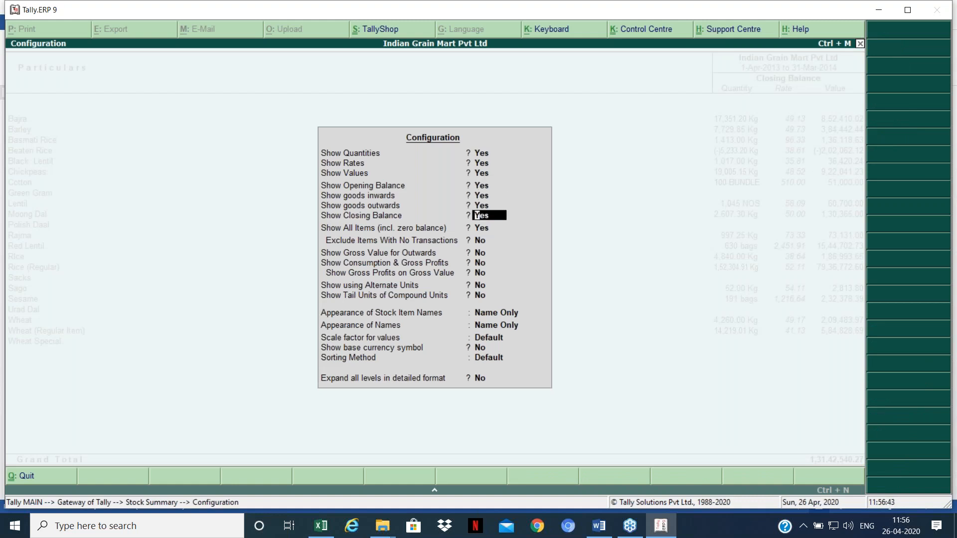
pyautogui.hotkey('ctrl', 'a')
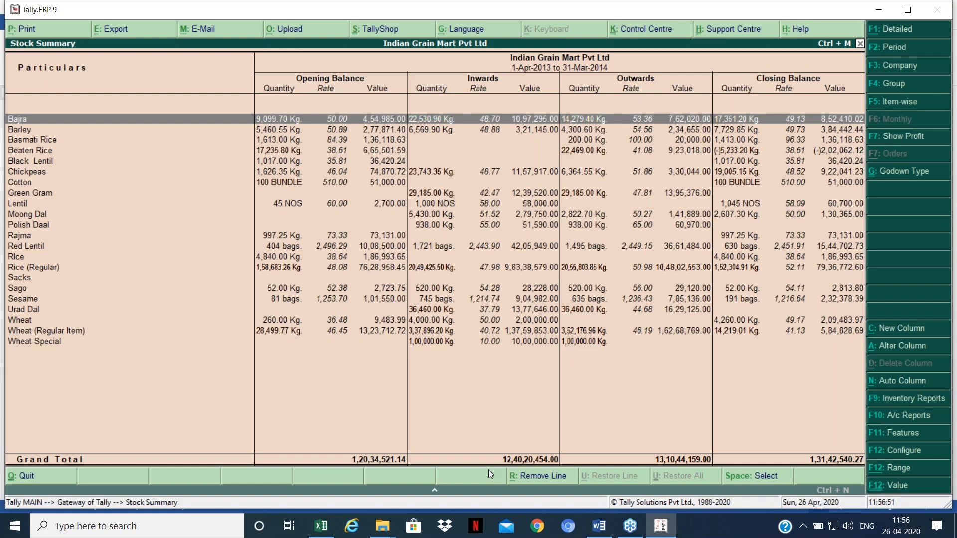
pyautogui.press('Escape')
pyautogui.press('Up')
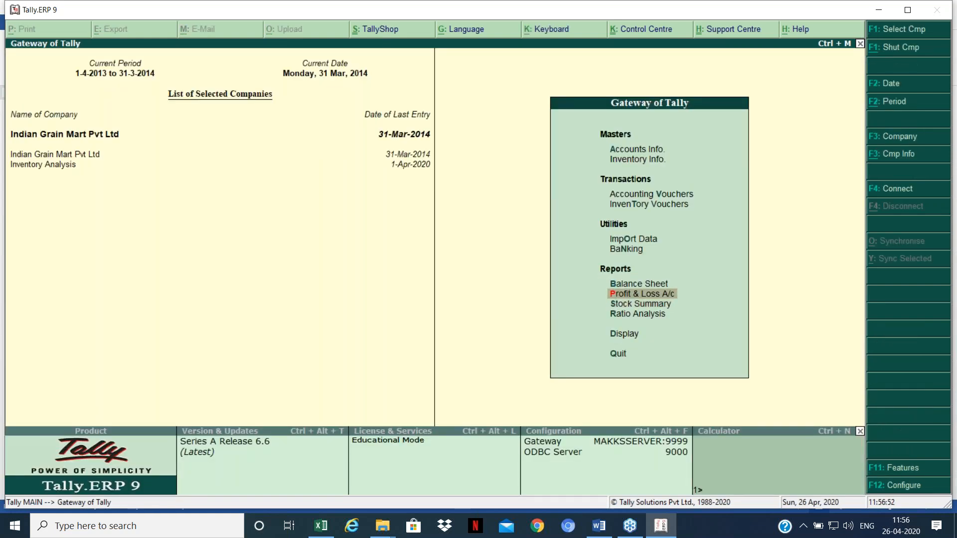
pyautogui.press('Return')
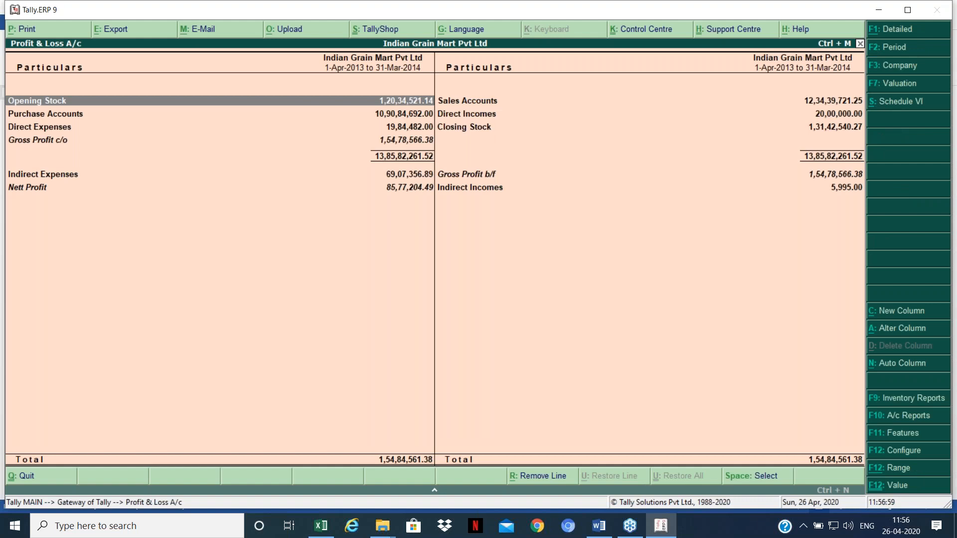
pyautogui.press('Down')
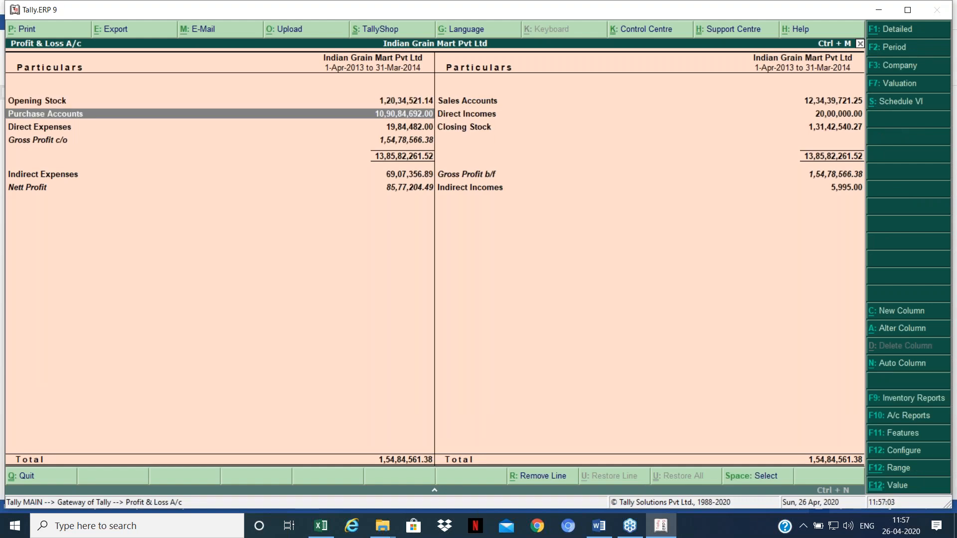
pyautogui.press('Escape')
pyautogui.press('Down')
pyautogui.press('Return')
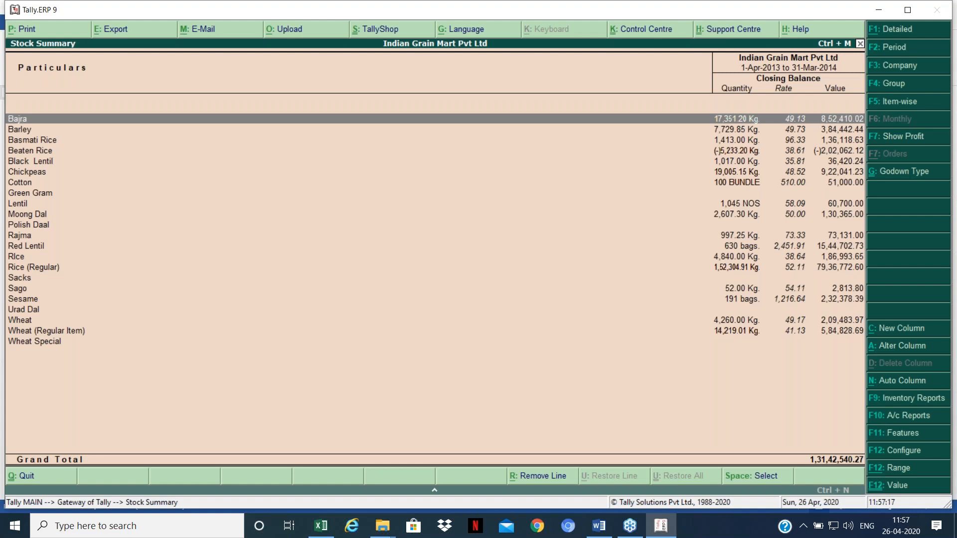
pyautogui.press('Down')
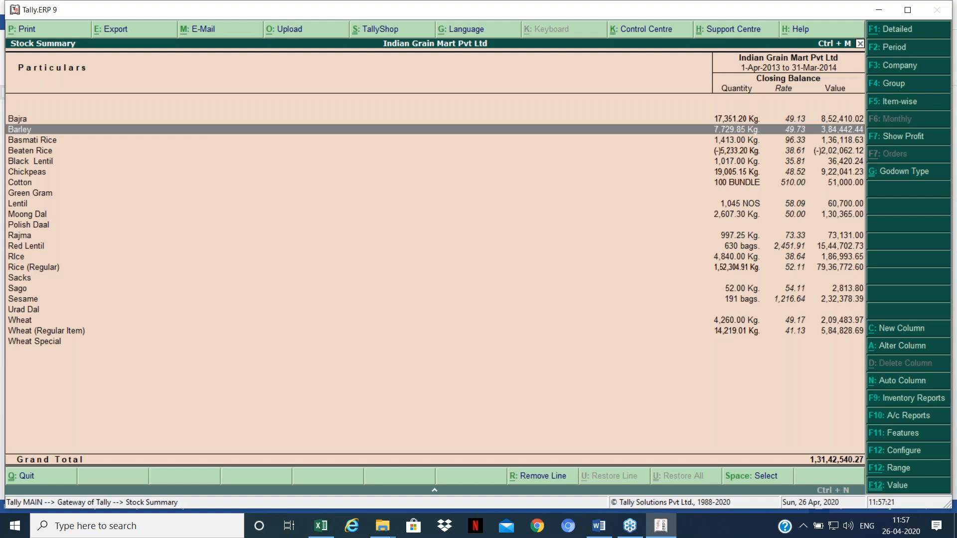
pyautogui.press('Escape')
pyautogui.press('Down')
pyautogui.press('Down')
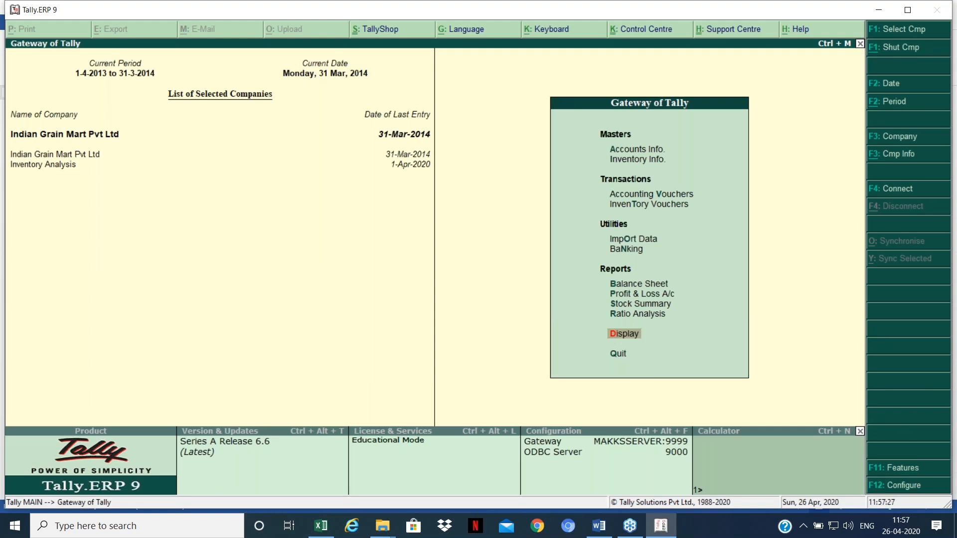
pyautogui.press('Up')
pyautogui.press('Up')
pyautogui.press('Up')
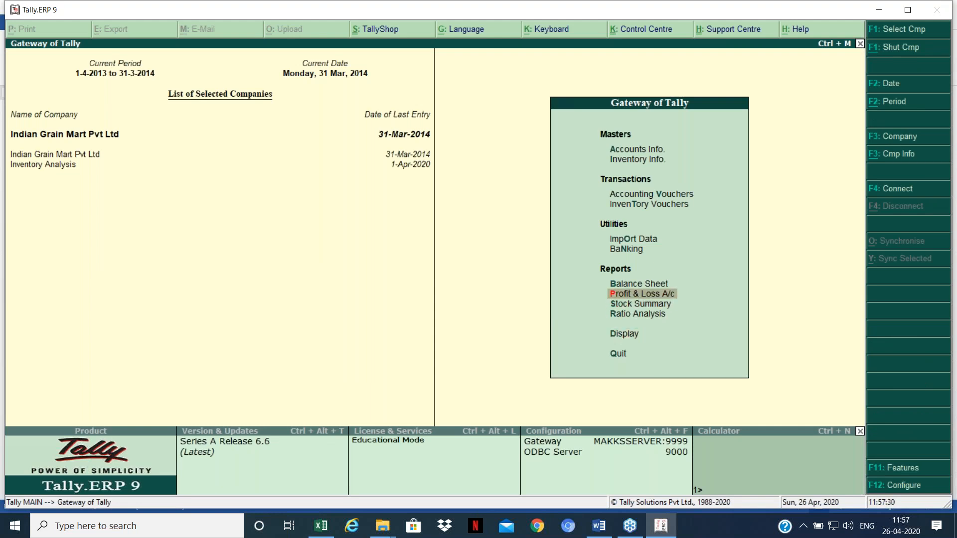
pyautogui.press('Return')
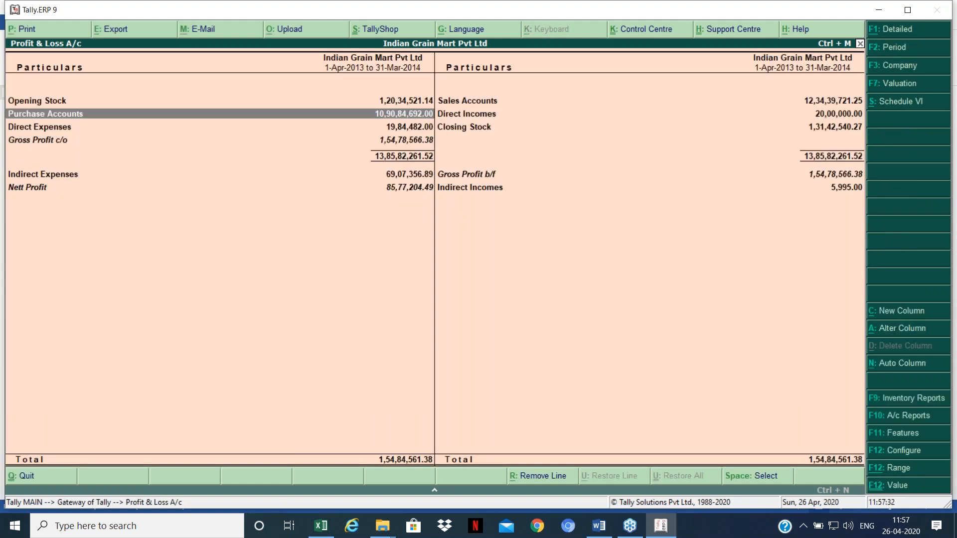
pyautogui.press('Return')
pyautogui.press('Down')
pyautogui.press('Down')
pyautogui.press('Down')
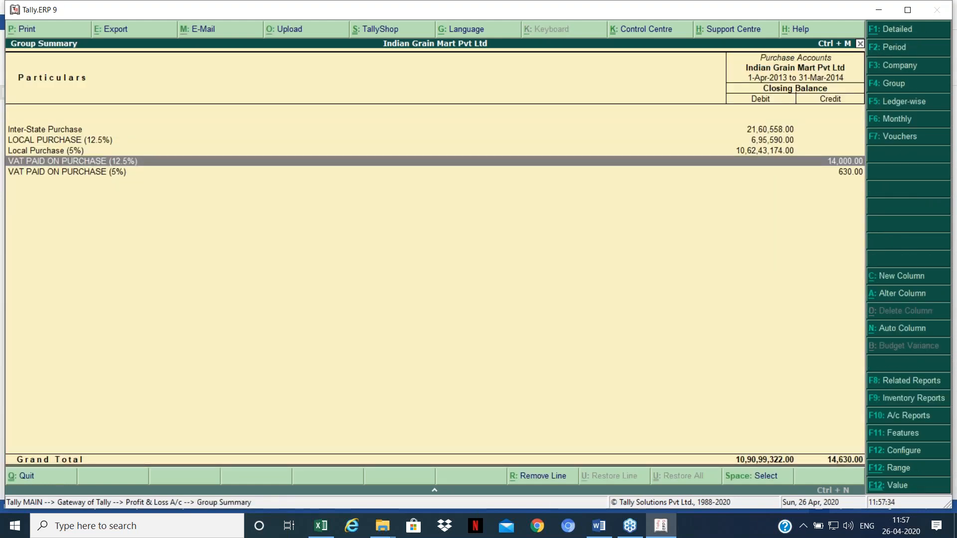
pyautogui.press('Escape')
pyautogui.press('Escape')
pyautogui.press('Down')
pyautogui.press('Down')
pyautogui.press('Down')
pyautogui.press('Return')
# Step: Open the Purchase Register vouchers for 1-Apr-2013 to 31-Mar-2014
pyautogui.press('Down')
pyautogui.press('Down')
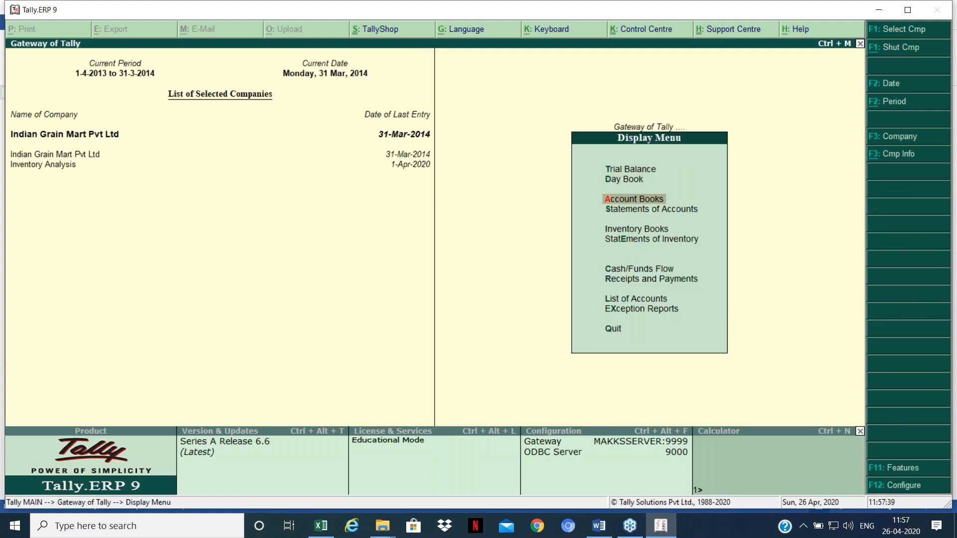
pyautogui.press('Return')
pyautogui.press('Down')
pyautogui.press('Down')
pyautogui.press('Down')
pyautogui.press('Down')
pyautogui.press('Down')
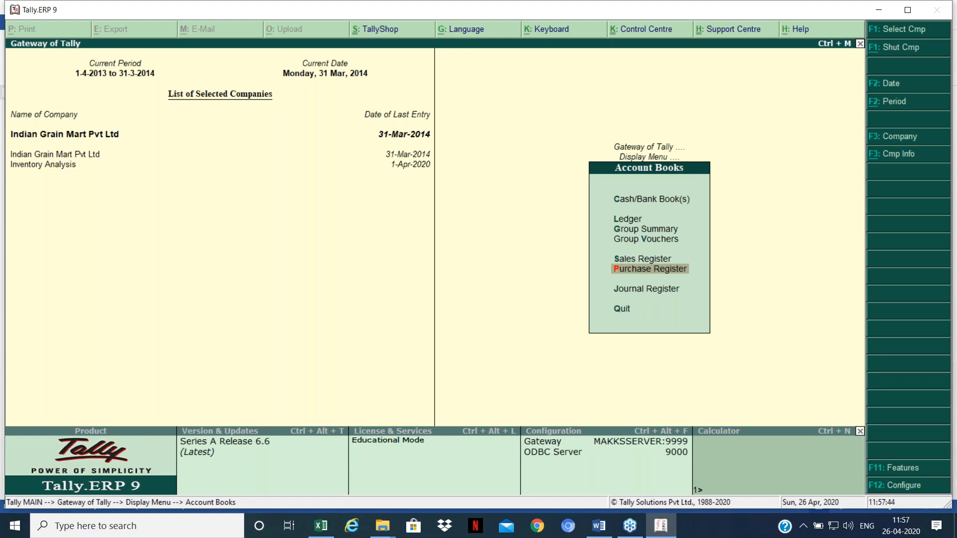
pyautogui.press('Return')
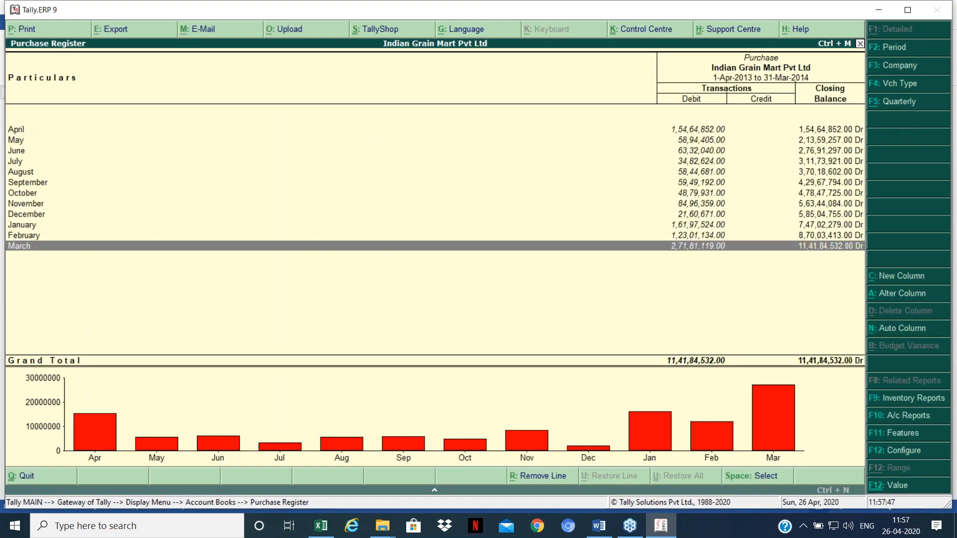
pyautogui.press('Return')
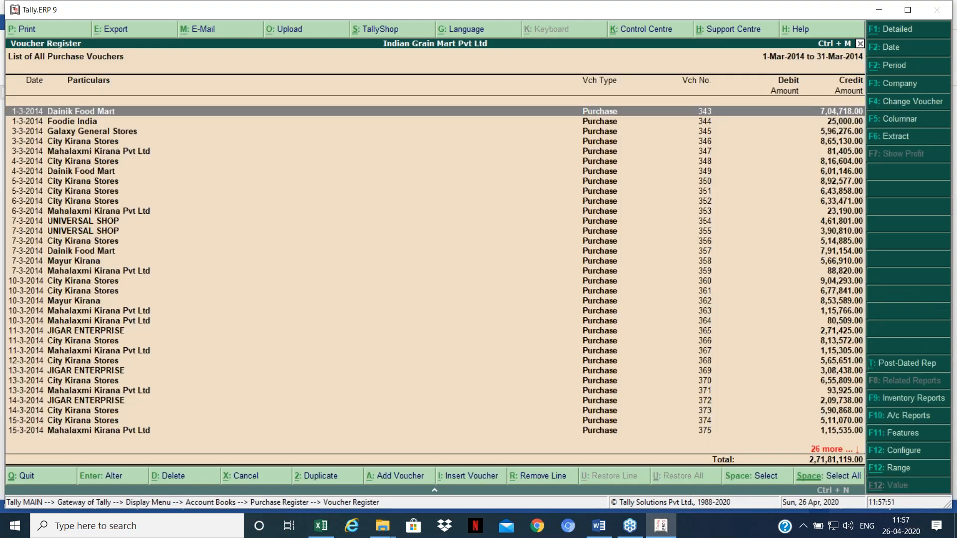
pyautogui.press('F2')
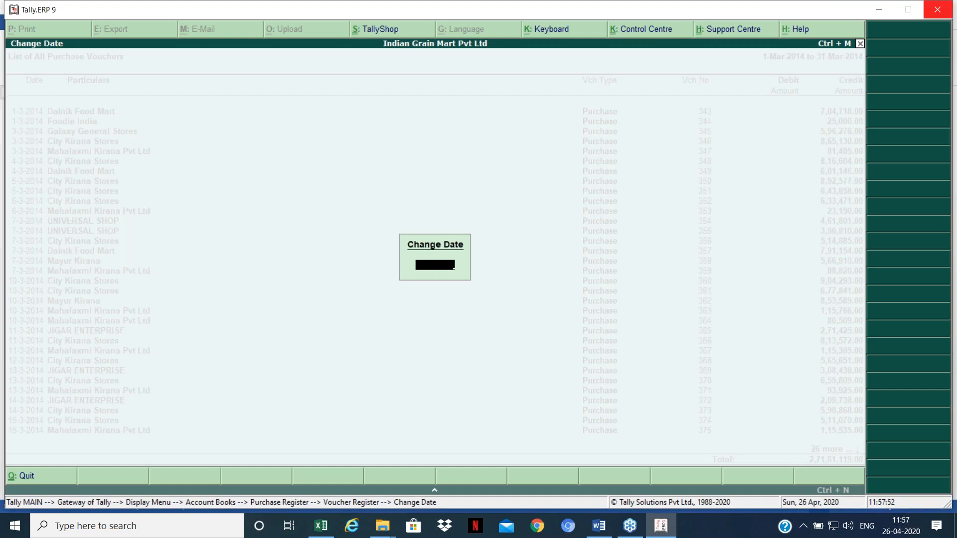
pyautogui.press('Return')
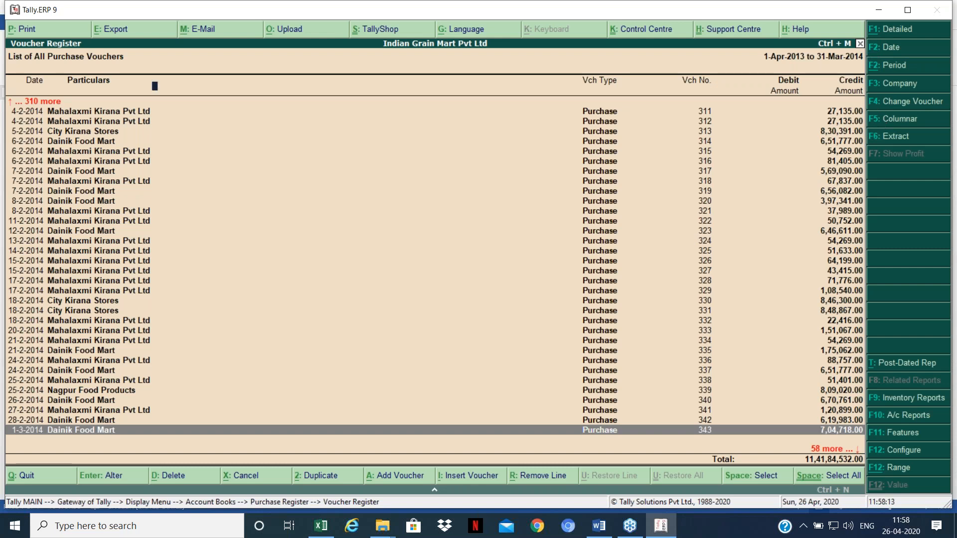
# Step: Open the columnar register settings and hide the party's tax registration number
pyautogui.press('F5')
pyautogui.press('Return')
pyautogui.press('Return')
pyautogui.press('Return')
pyautogui.press('Return')
pyautogui.press('Return')
pyautogui.press('n')
pyautogui.press('Return')
pyautogui.press('Return')
pyautogui.press('Return')
pyautogui.press('Return')
# Step: Hide narration, item value, additional cost and ledger Dr/Cr columns, keep quantity details, and accept
pyautogui.press('n')
pyautogui.press('Return')
pyautogui.press('Return')
pyautogui.press('Return')
pyautogui.press('Return')
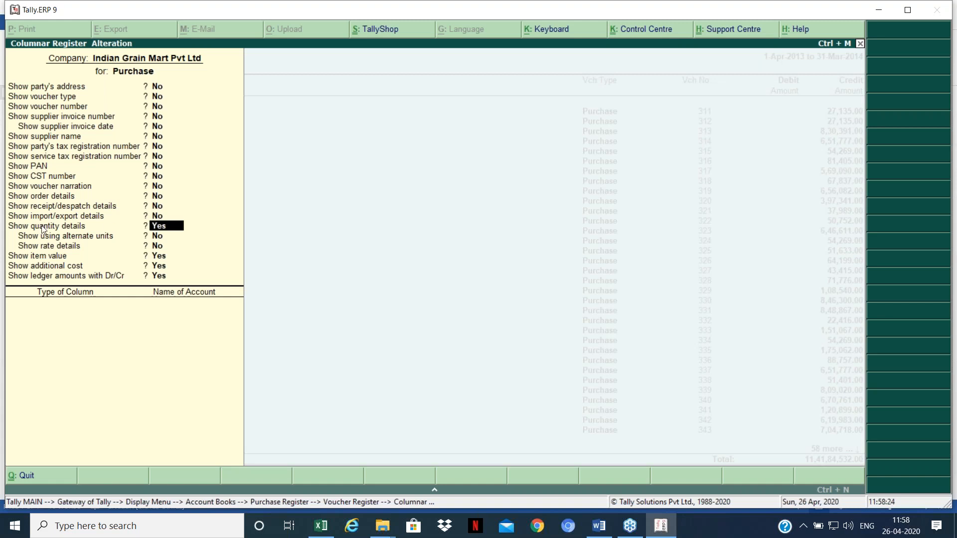
pyautogui.press('Return')
pyautogui.press('Return')
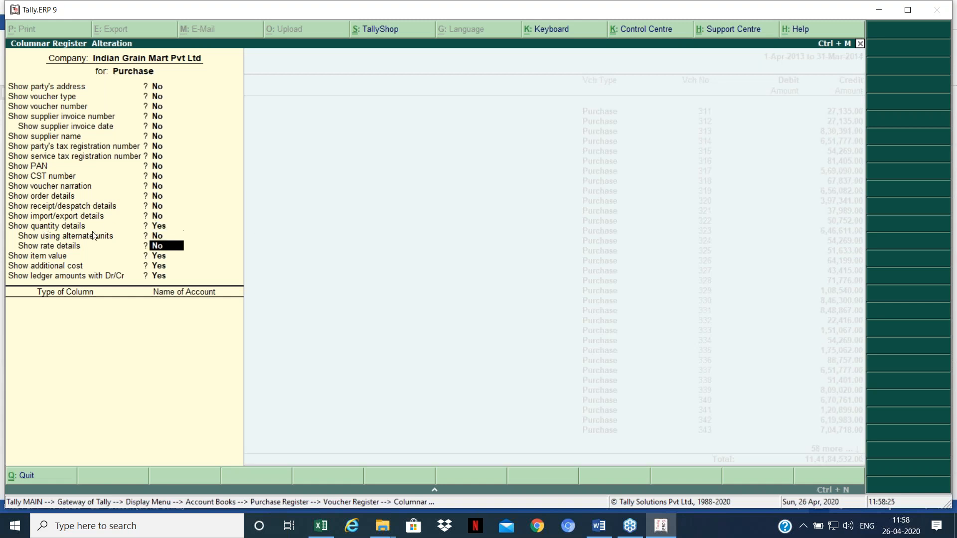
pyautogui.press('Return')
pyautogui.press('n')
pyautogui.press('Return')
pyautogui.press('n')
pyautogui.press('Return')
pyautogui.press('n')
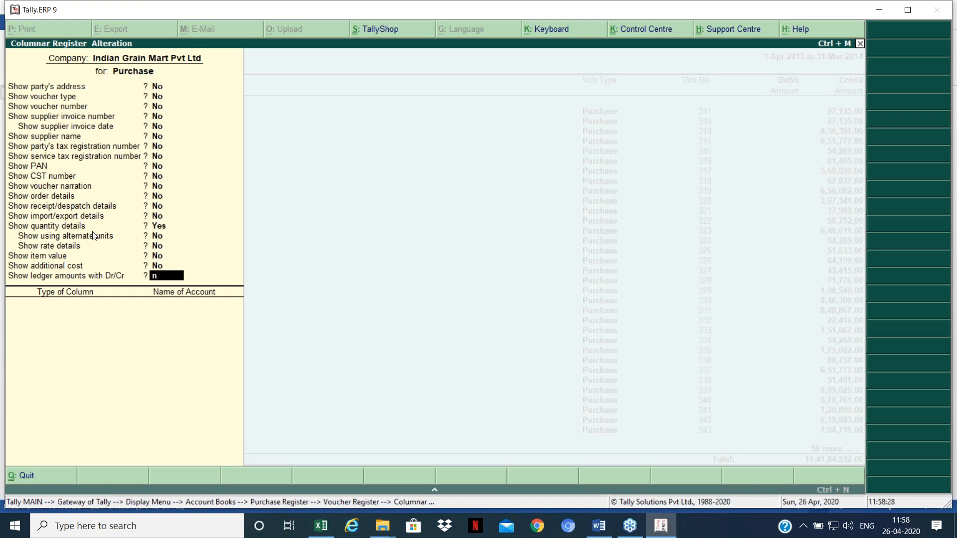
pyautogui.press('Return')
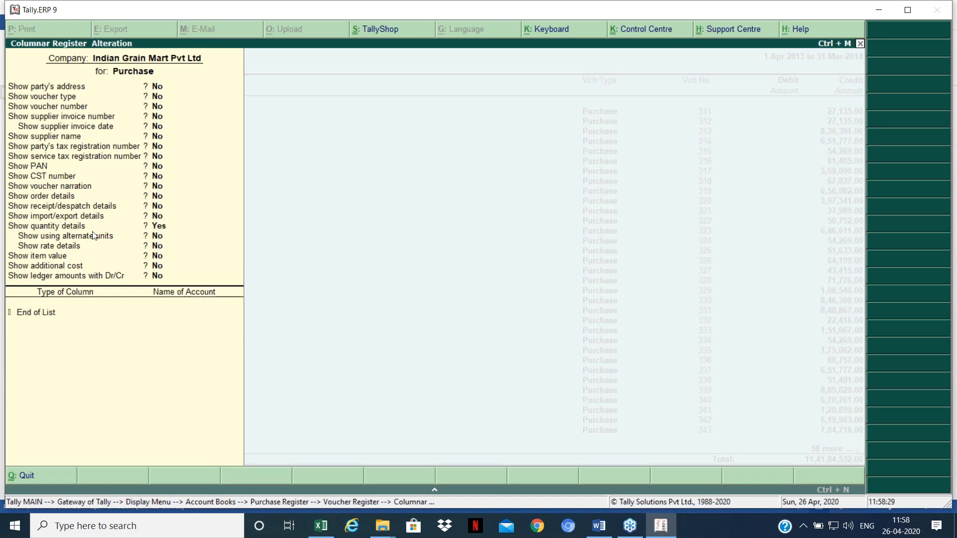
pyautogui.press('Return')
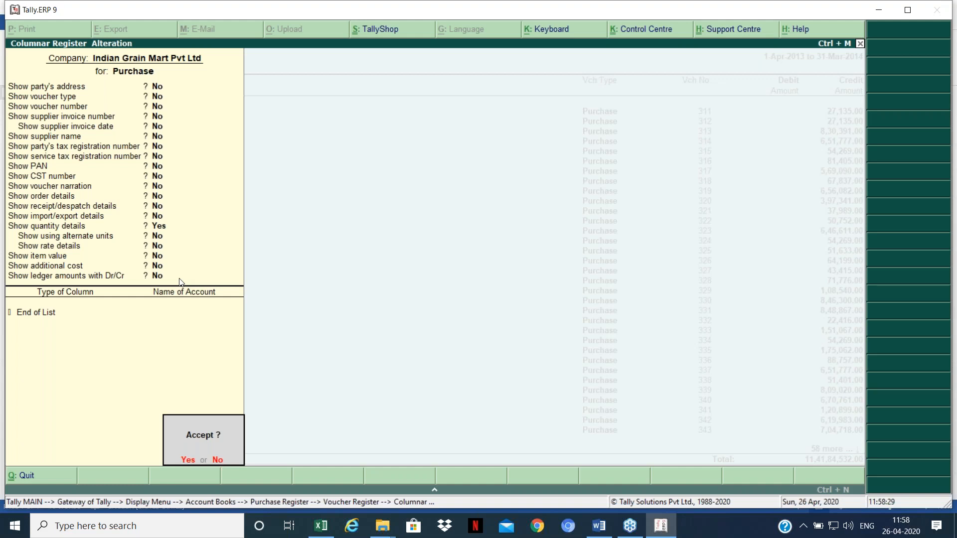
pyautogui.press('Return')
pyautogui.press('Return')
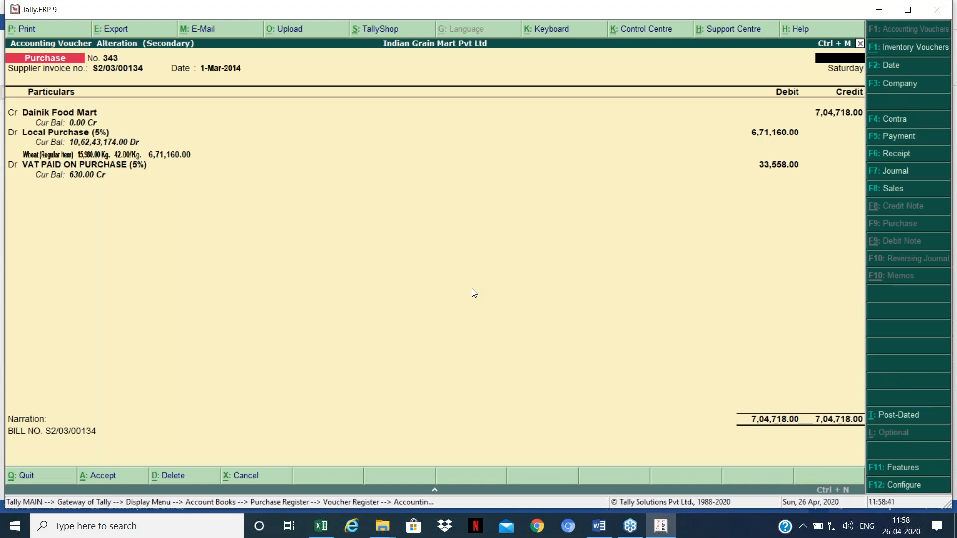
# Step: Close voucher 343 and page through the columnar register to its end
pyautogui.press('Escape')
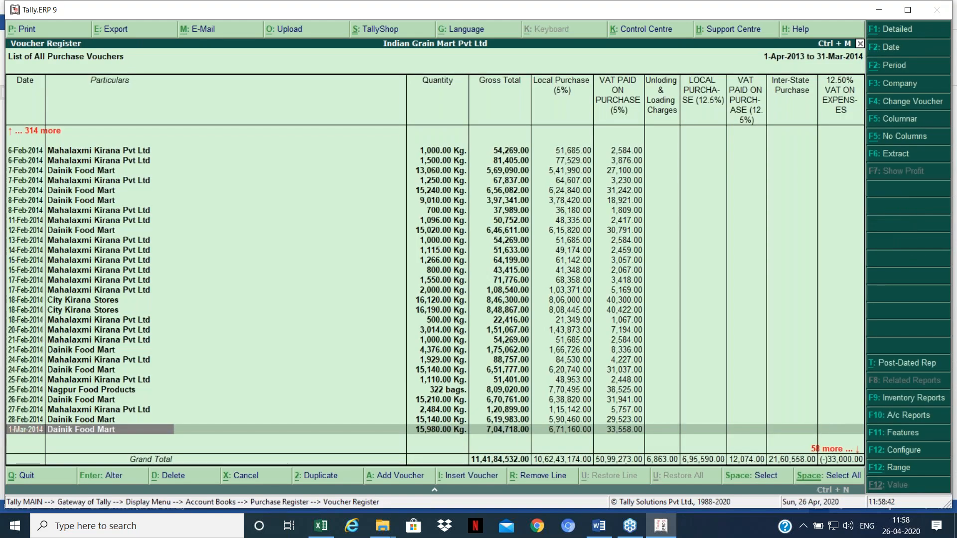
pyautogui.press('pageup')
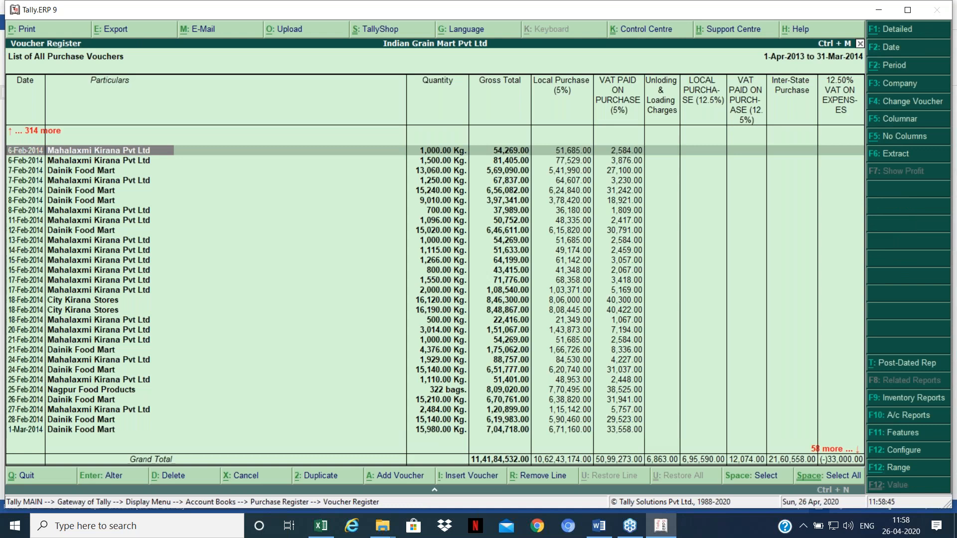
pyautogui.press('pageup')
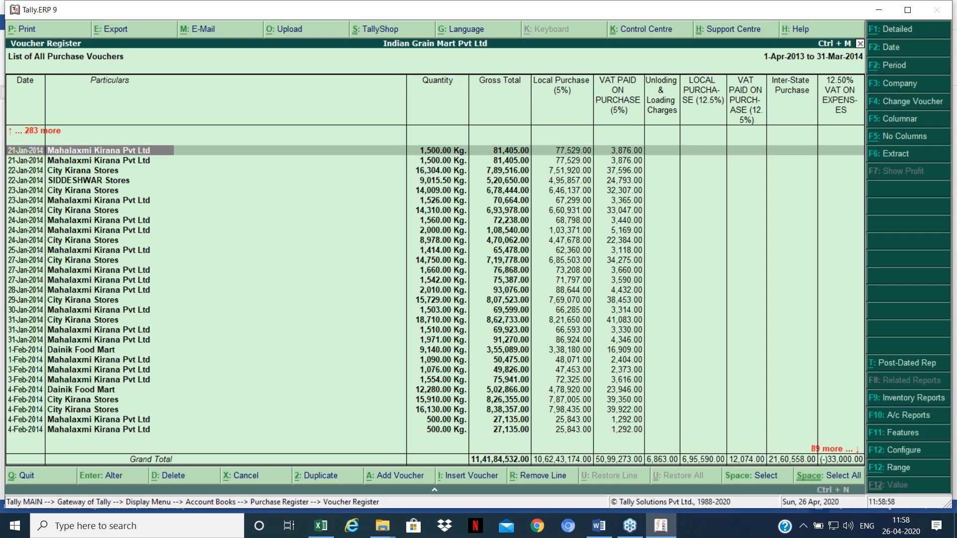
pyautogui.press('pagedown')
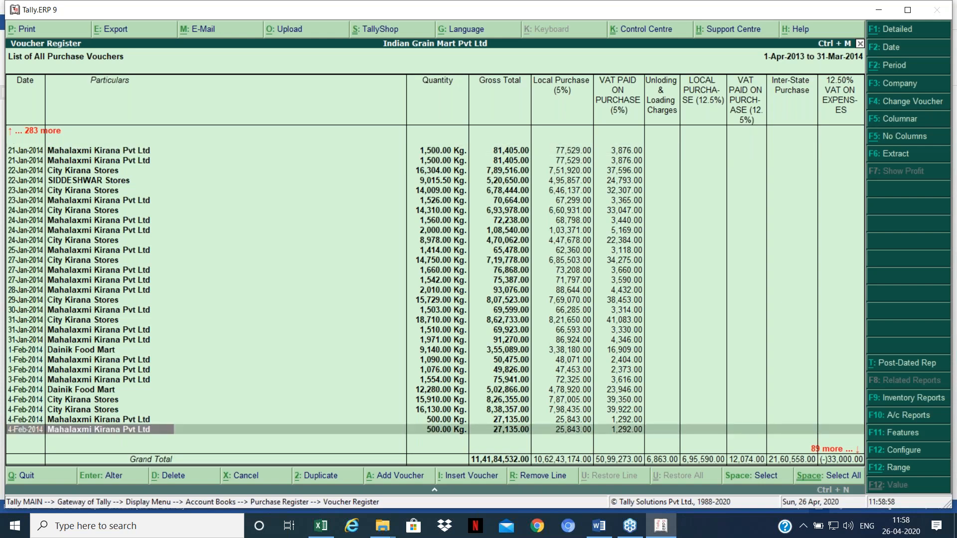
pyautogui.hotkey('ctrl', 'End')
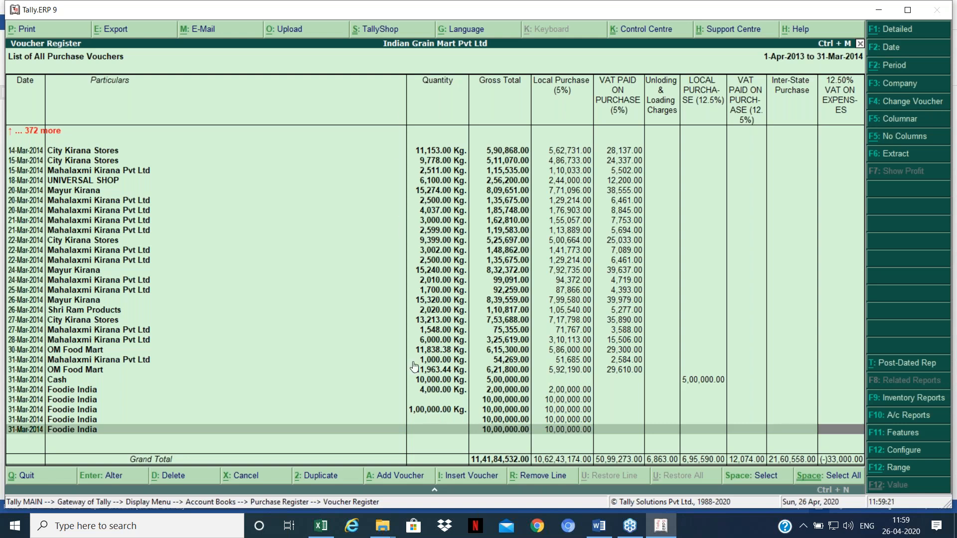
# Step: Inspect the 31-Mar-2014 Foodie India vouchers lacking quantity, then close the register
pyautogui.press('Up')
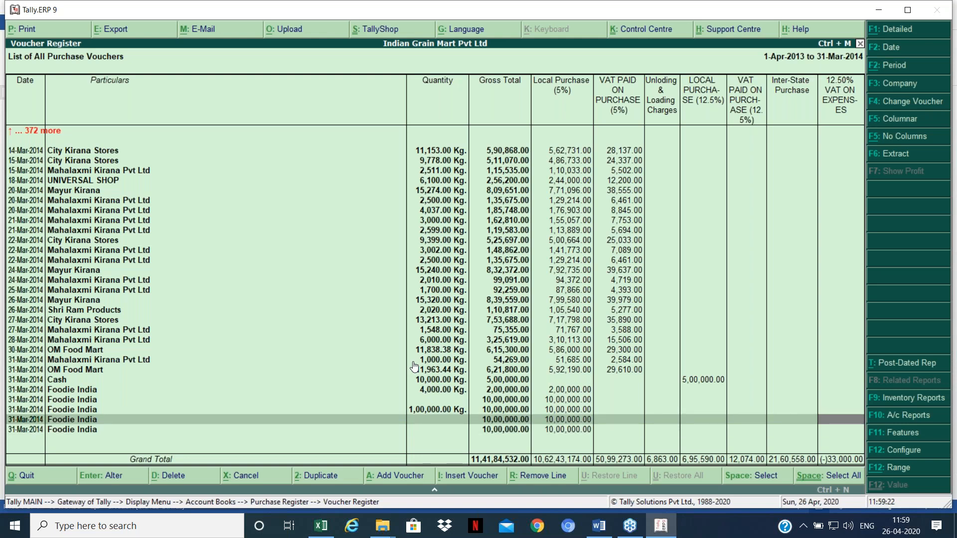
pyautogui.press('Up')
pyautogui.press('Up')
pyautogui.press('Down')
pyautogui.press('Down')
pyautogui.press('Down')
pyautogui.press('Up')
pyautogui.press('Up')
pyautogui.press('Up')
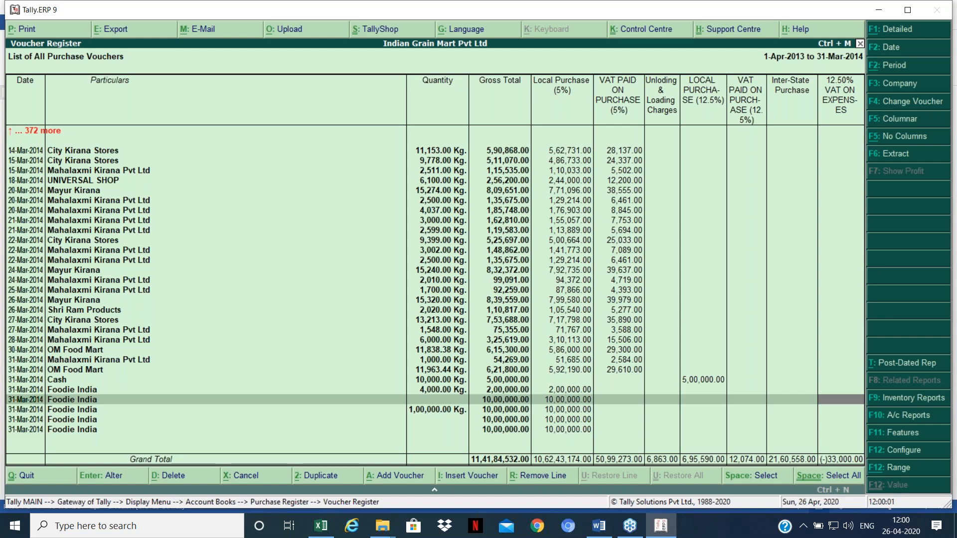
pyautogui.press('Escape')
pyautogui.press('Escape')
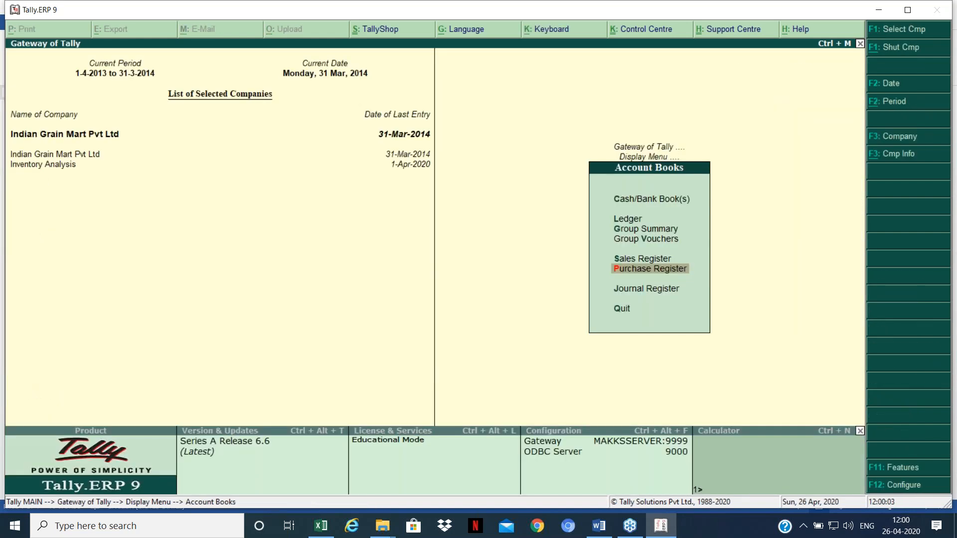
# Step: Review the Trader and Negative Stock topics in the Word notes, then return to Tally's Gateway
pyautogui.hotkey('alt', 'Tab')
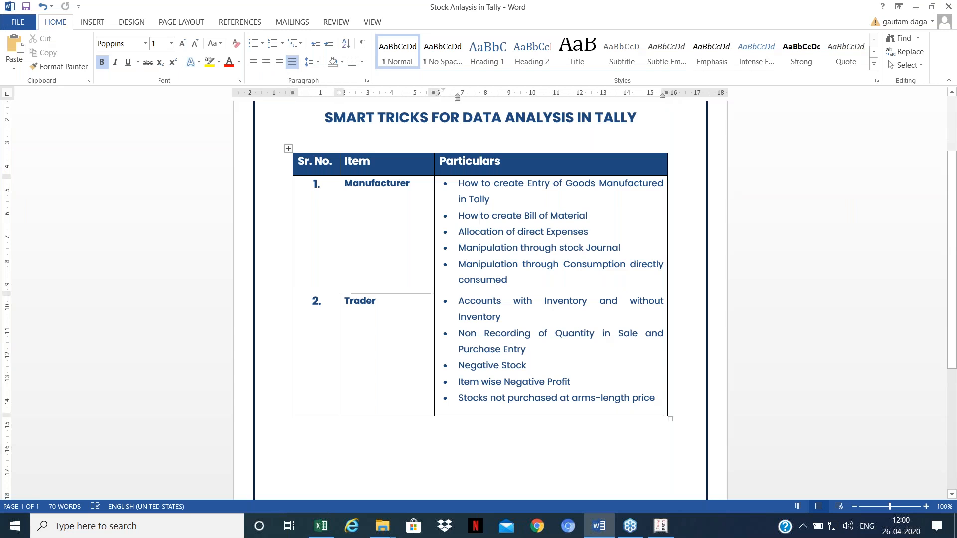
pyautogui.press('Down')
pyautogui.press('Down')
pyautogui.press('Down')
pyautogui.press('Down')
pyautogui.press('Down')
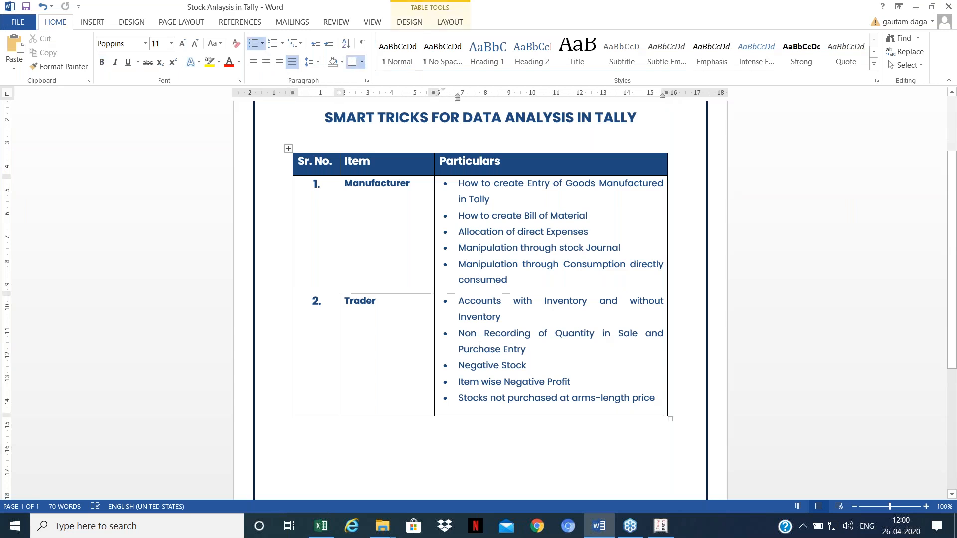
pyautogui.press('Down')
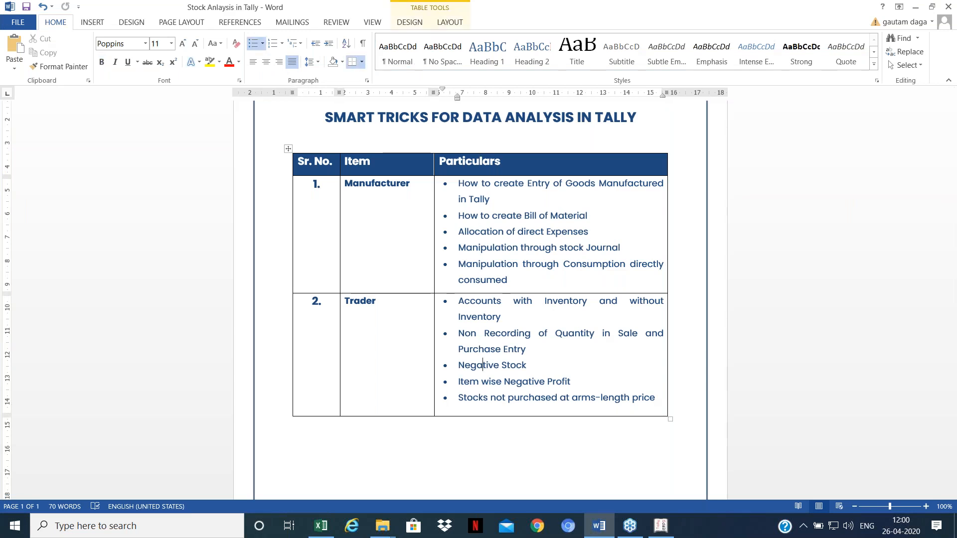
pyautogui.hotkey('alt', 'Tab')
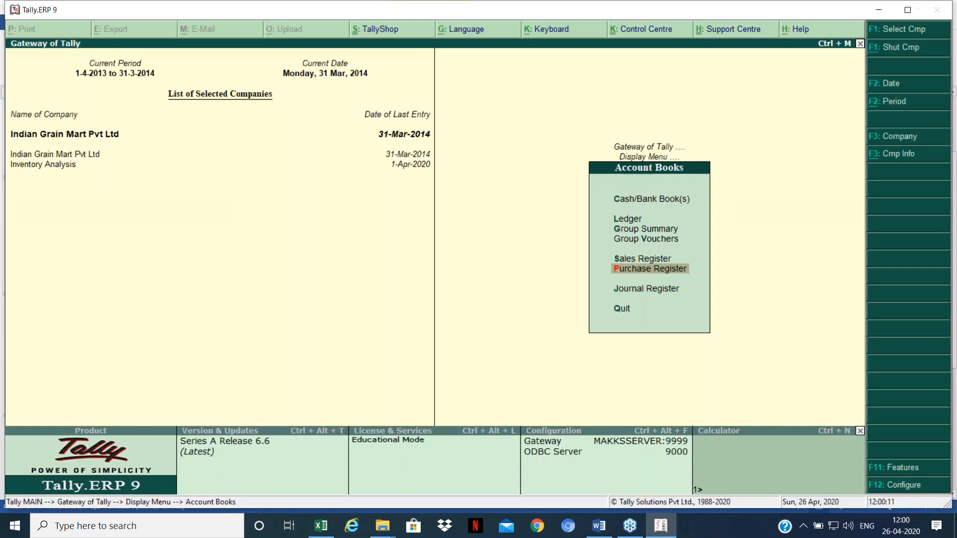
pyautogui.press('Escape')
pyautogui.press('Up')
pyautogui.press('Up')
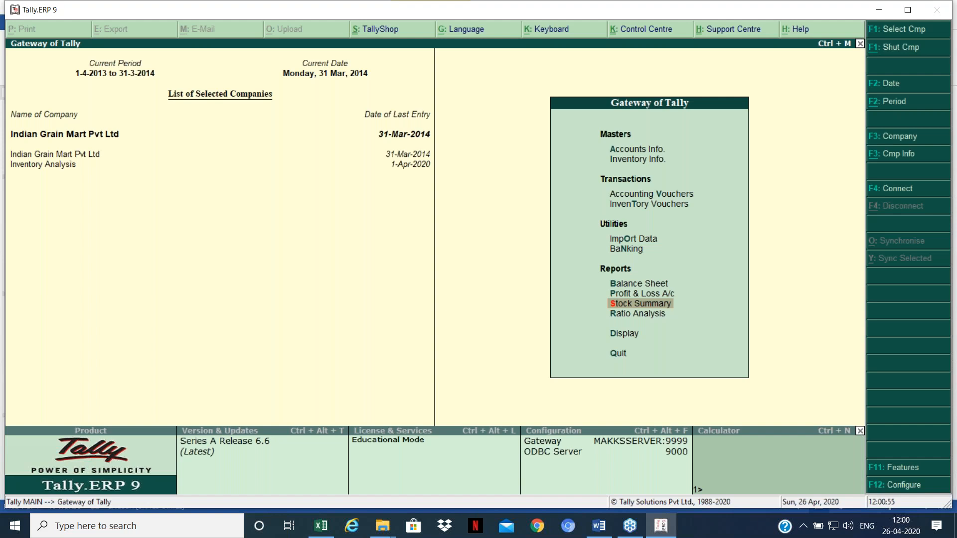
# Step: Open the Stock Summary and browse Basmati Rice, Beaten Rice and Bajra
pyautogui.press('Return')
pyautogui.press('Down')
pyautogui.press('Down')
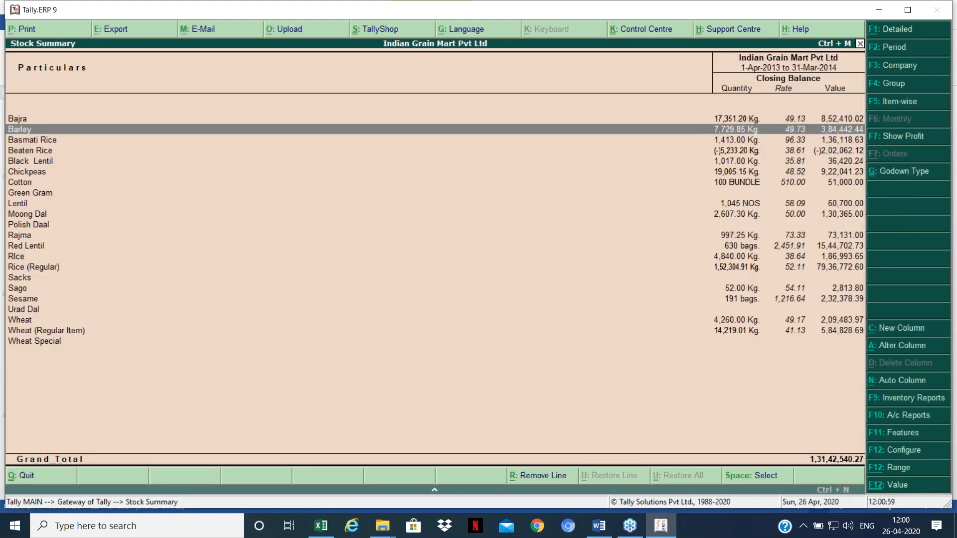
pyautogui.press('Down')
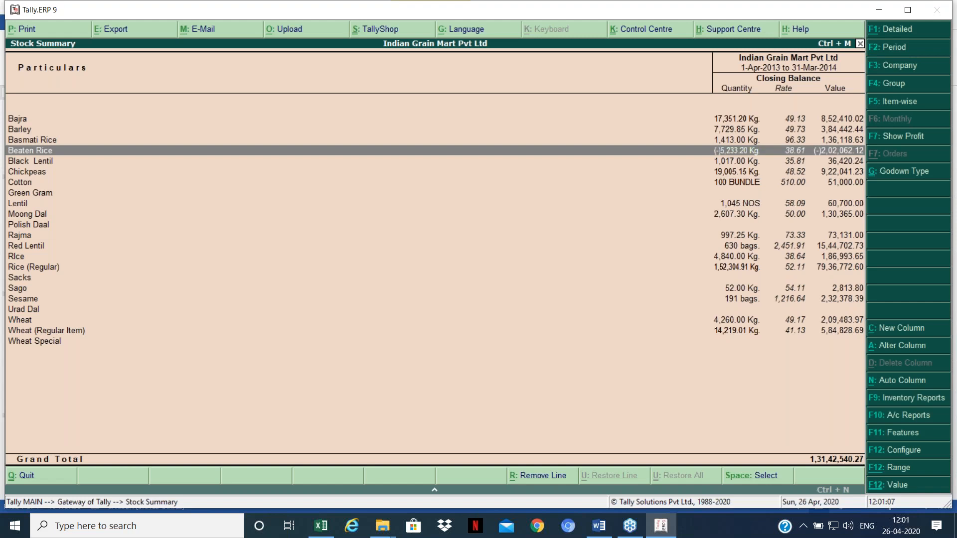
pyautogui.press('Up')
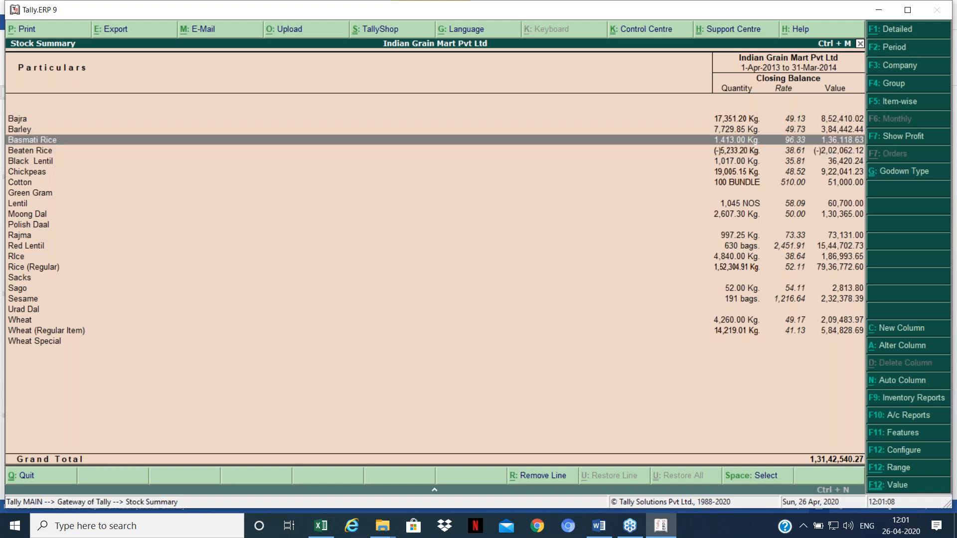
pyautogui.click(708, 121)
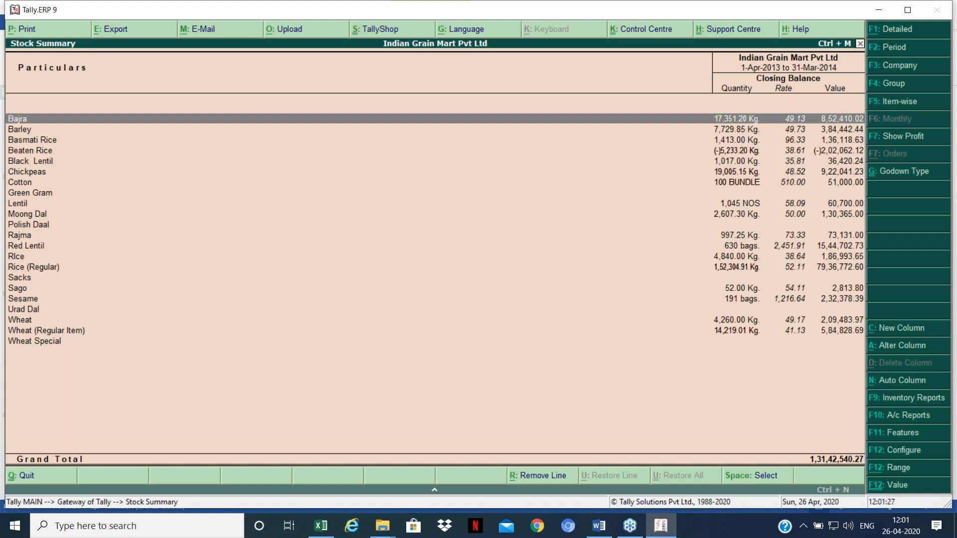
# Step: Move down the item list to Sago and open its month-by-month stock summary
pyautogui.press('Down')
pyautogui.press('Down')
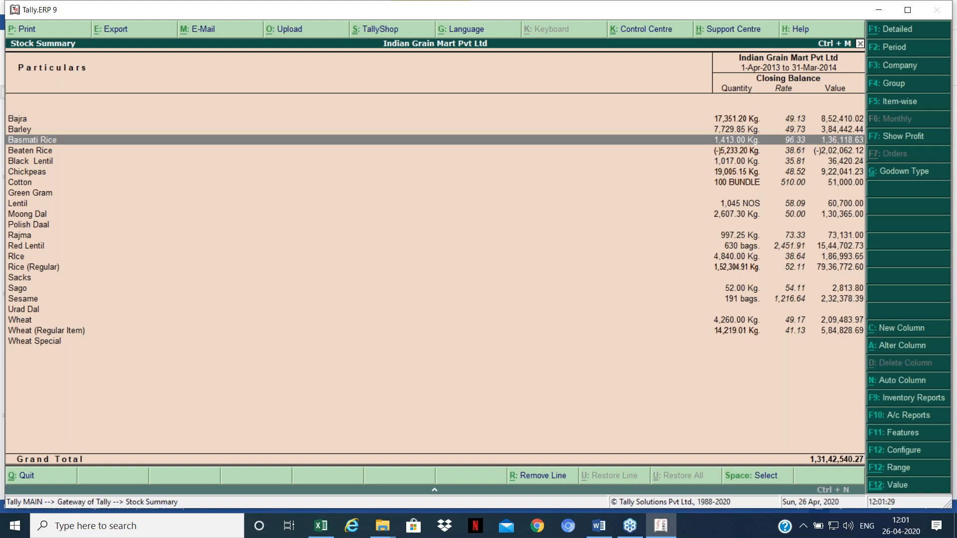
pyautogui.press('Down')
pyautogui.press('Down')
pyautogui.press('Down')
pyautogui.press('Down')
pyautogui.press('Down')
pyautogui.press('Down')
pyautogui.press('Down')
pyautogui.press('Down')
pyautogui.press('Down')
pyautogui.press('Down')
pyautogui.press('Down')
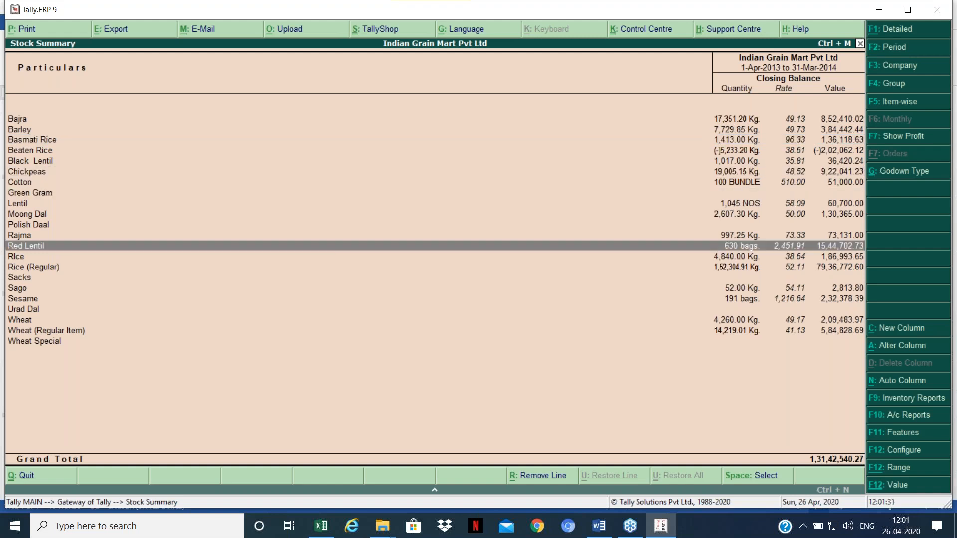
pyautogui.press('Down')
pyautogui.press('Down')
pyautogui.press('Down')
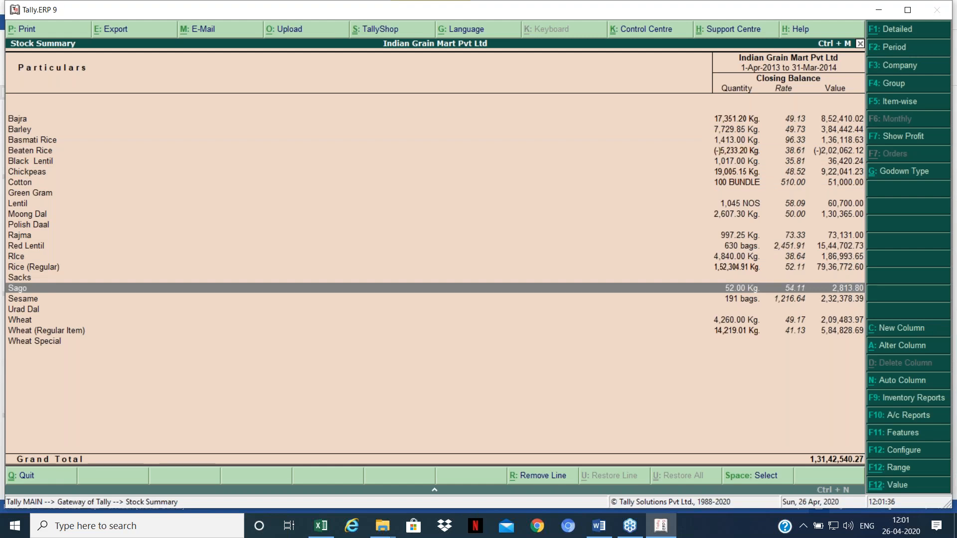
pyautogui.press('Return')
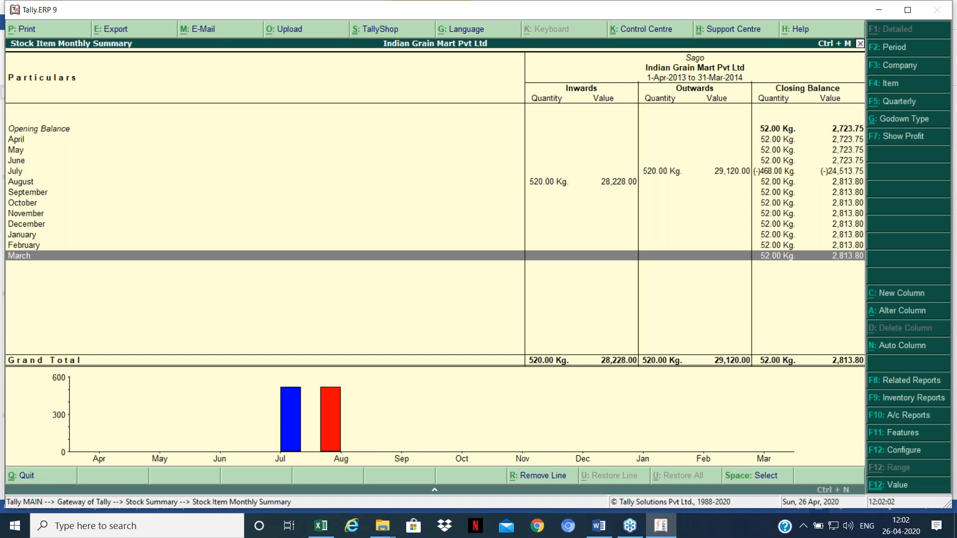
pyautogui.press('Escape')
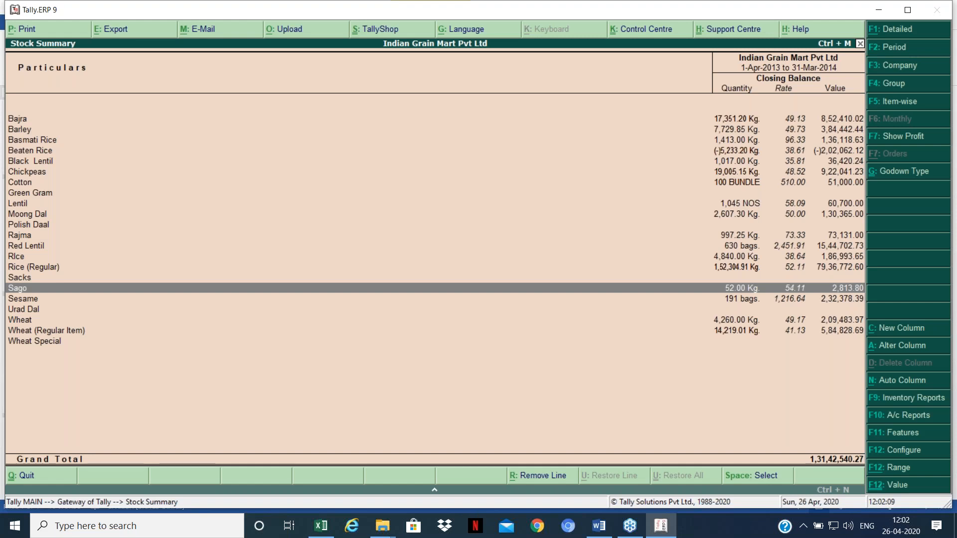
# Step: Open Display > Exception Reports > Negative Stock, showing Beaten Rice at (-)5,233.20 Kg, and start Auto Column
pyautogui.press('Escape')
pyautogui.press('d')
pyautogui.press('Down')
pyautogui.press('Down')
pyautogui.press('Down')
pyautogui.press('Down')
pyautogui.press('Down')
pyautogui.press('Down')
pyautogui.press('Down')
pyautogui.press('Down')
pyautogui.press('Down')
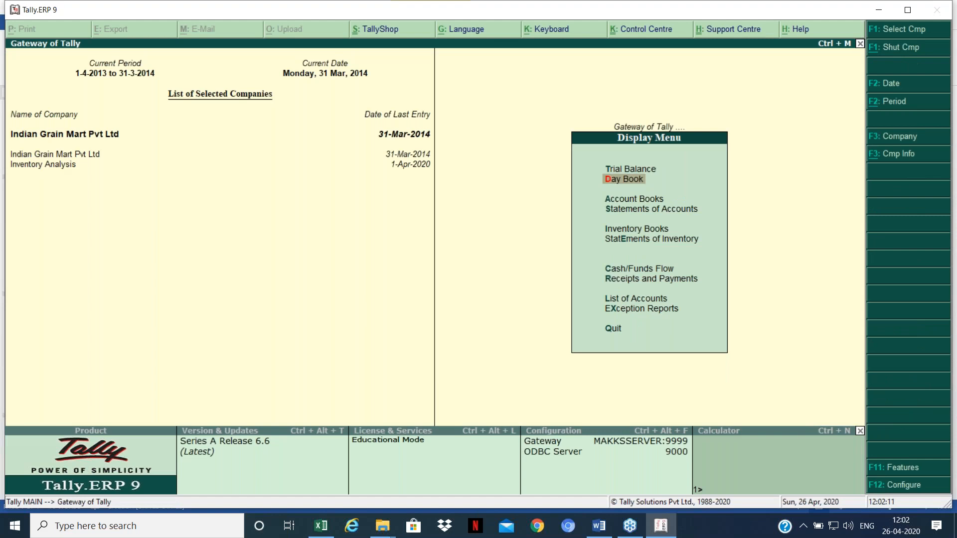
pyautogui.press('Return')
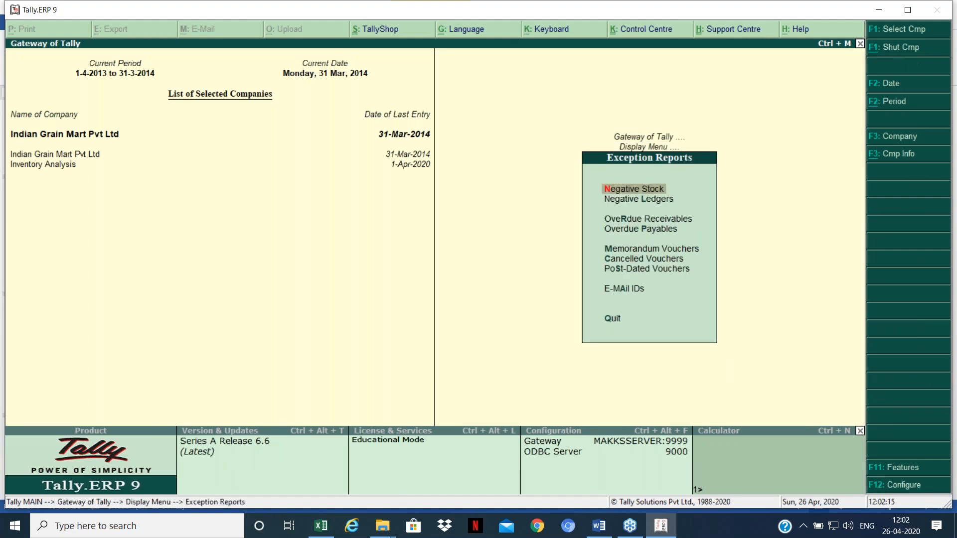
pyautogui.press('Return')
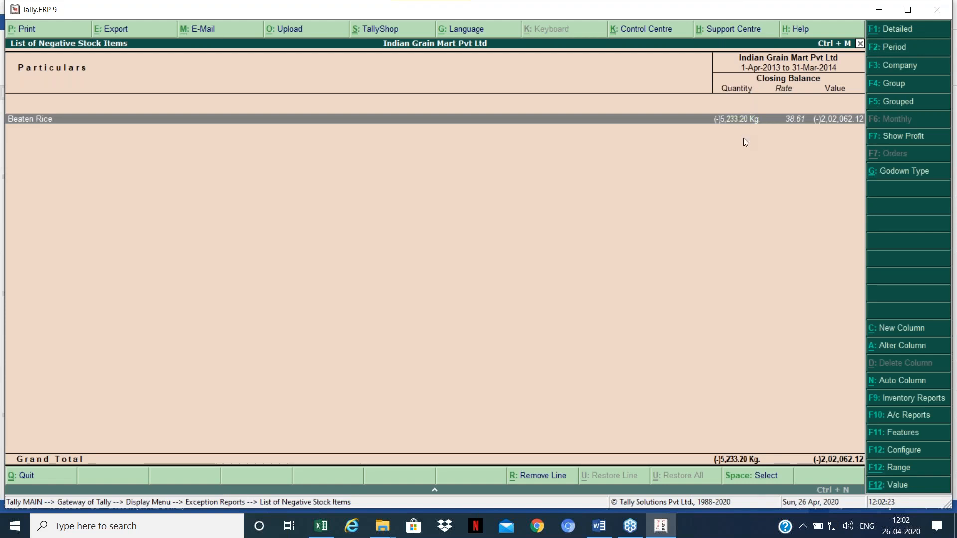
pyautogui.click(872, 386)
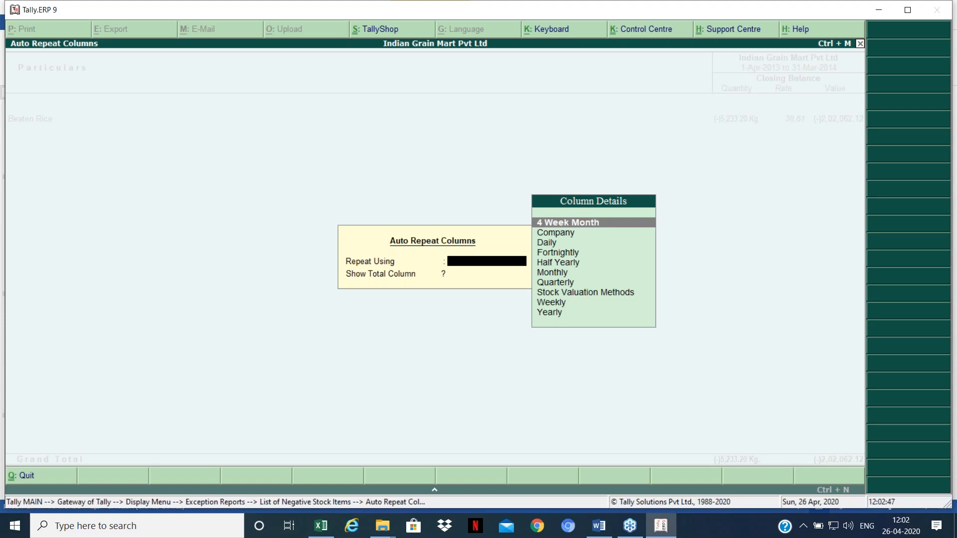
# Step: Set the negative stock list to repeat columns Monthly
pyautogui.press('Down')
pyautogui.press('Down')
pyautogui.press('Down')
pyautogui.press('Down')
pyautogui.press('Down')
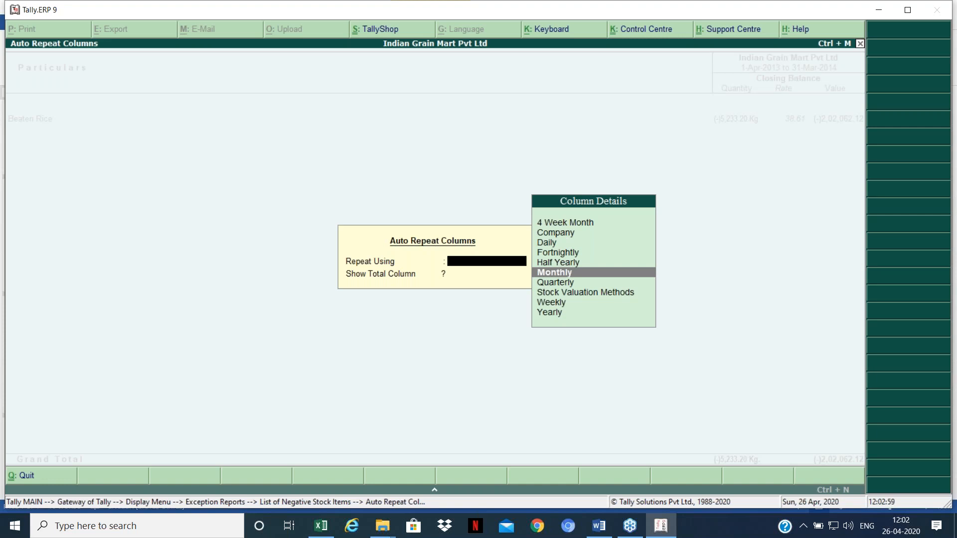
pyautogui.press('Return')
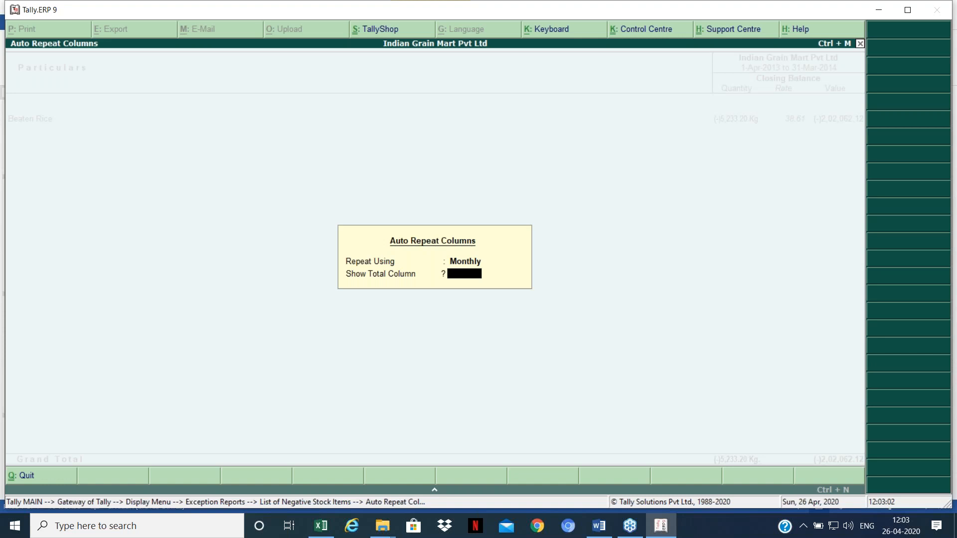
pyautogui.press('Return')
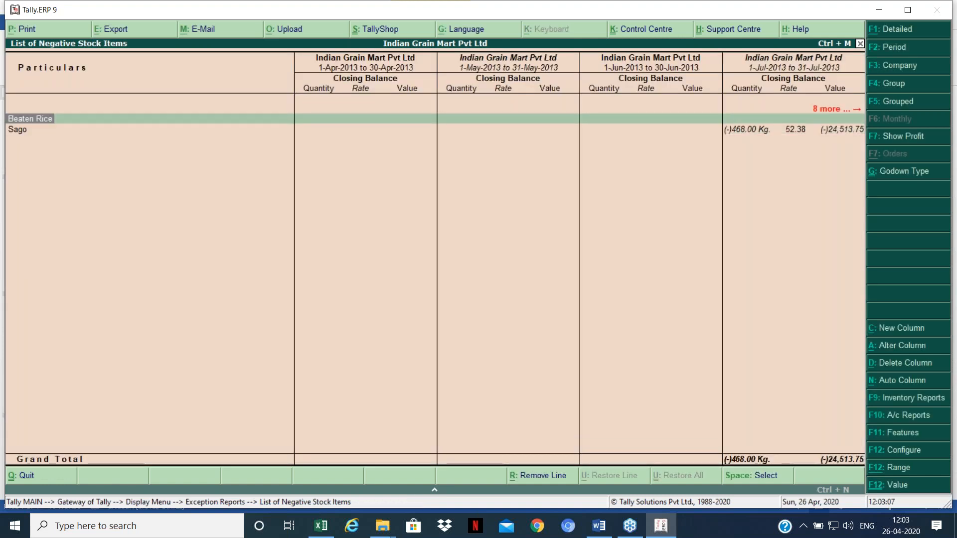
# Step: Check Sago's July column at (-)468.00 Kg in Alter Column, then cancel the change
pyautogui.press('Down')
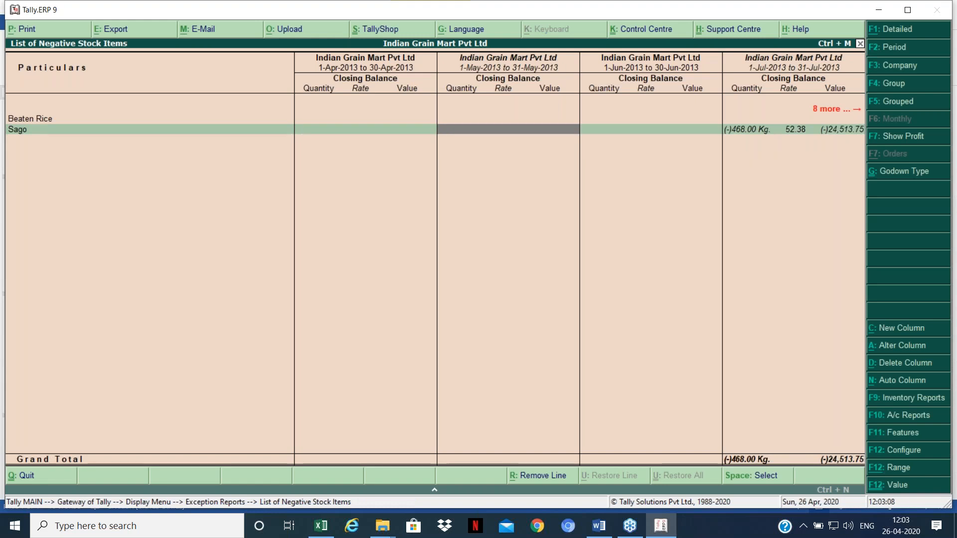
pyautogui.press('Right')
pyautogui.press('Right')
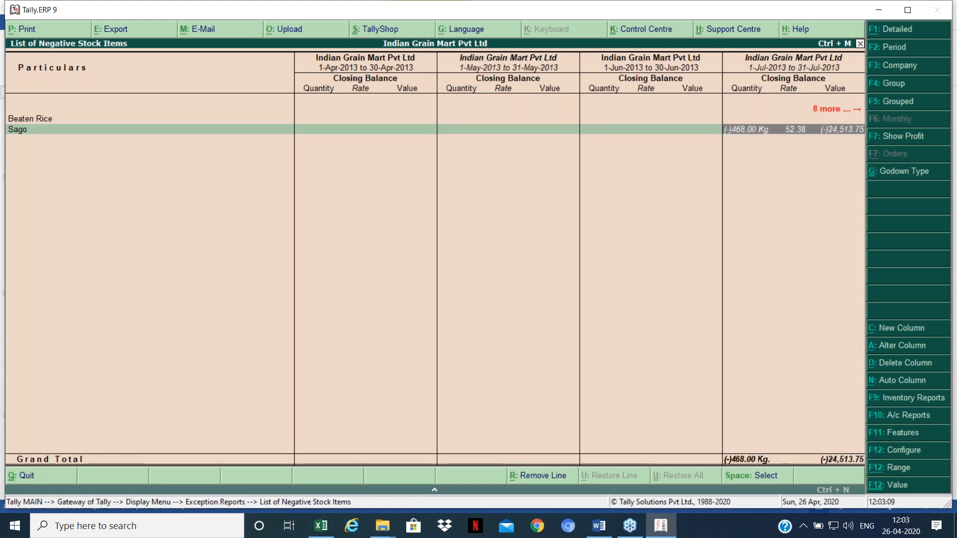
pyautogui.press('Right')
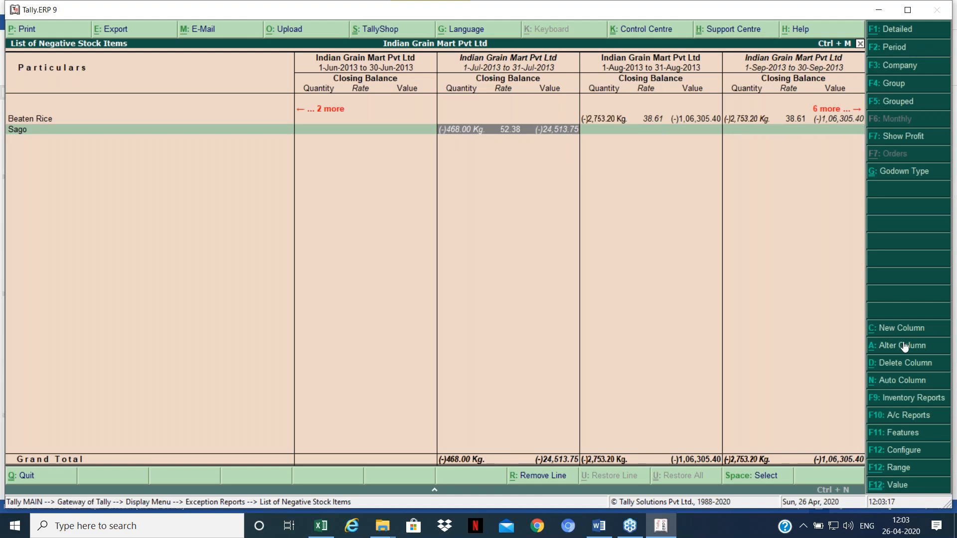
pyautogui.hotkey('alt', 'a')
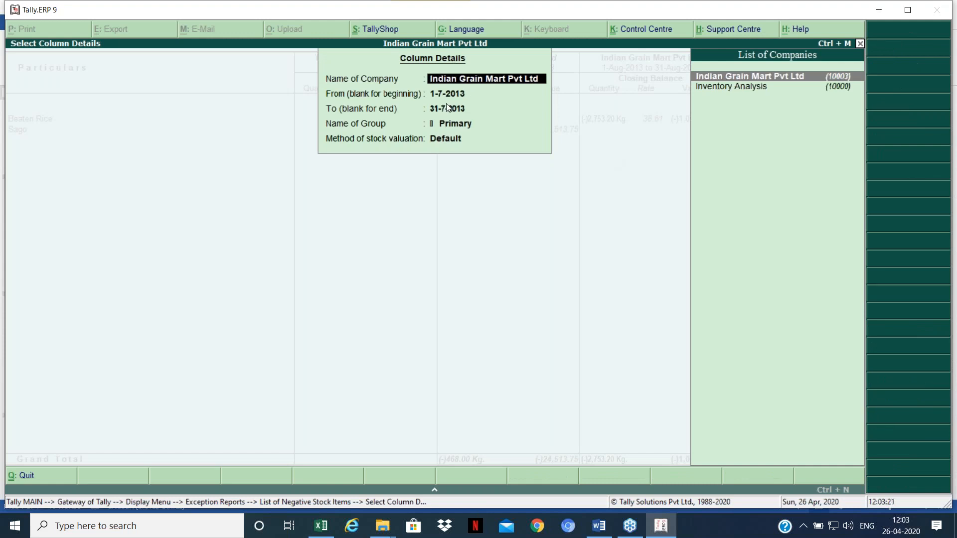
pyautogui.press('BackSpace')
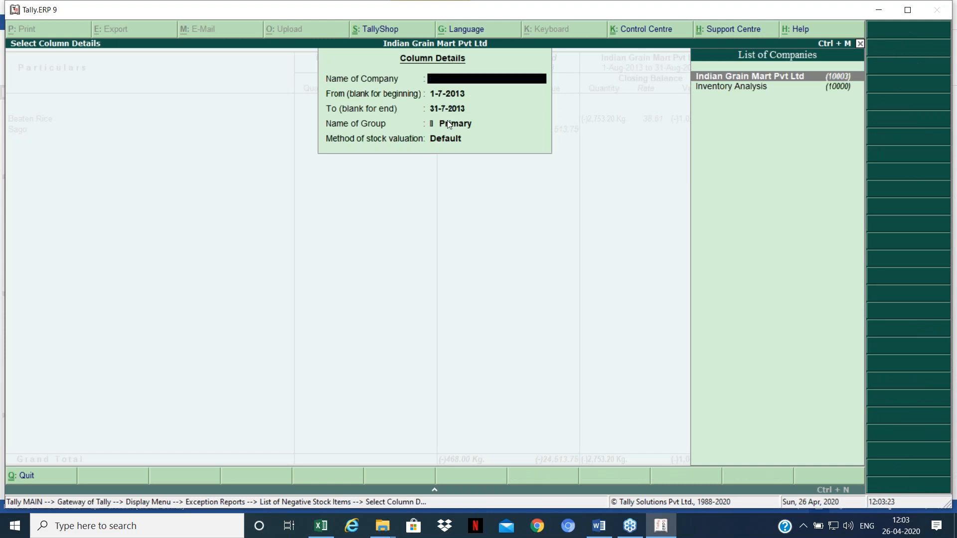
pyautogui.press('Return')
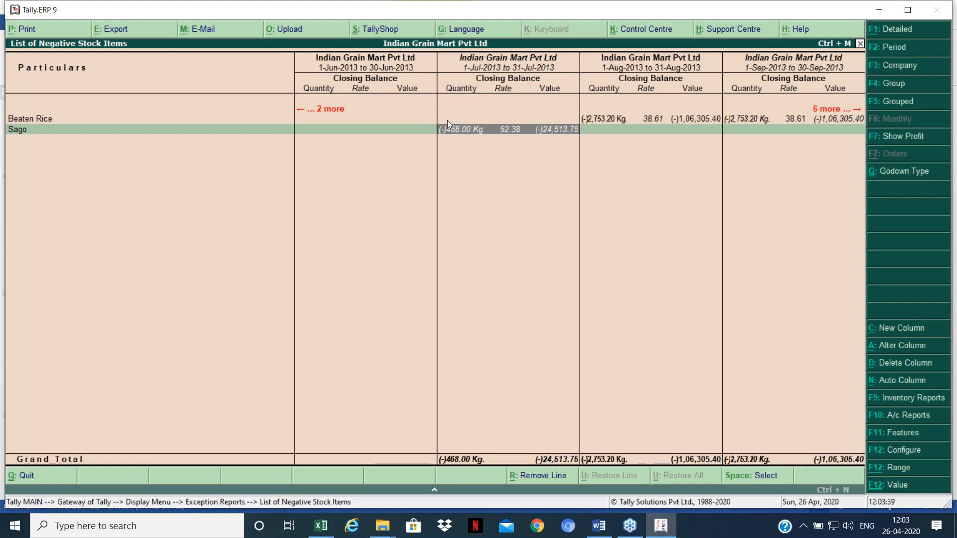
# Step: Close the negative stock report, review the smart-tricks table in Word, and return to Tally
pyautogui.press('Escape')
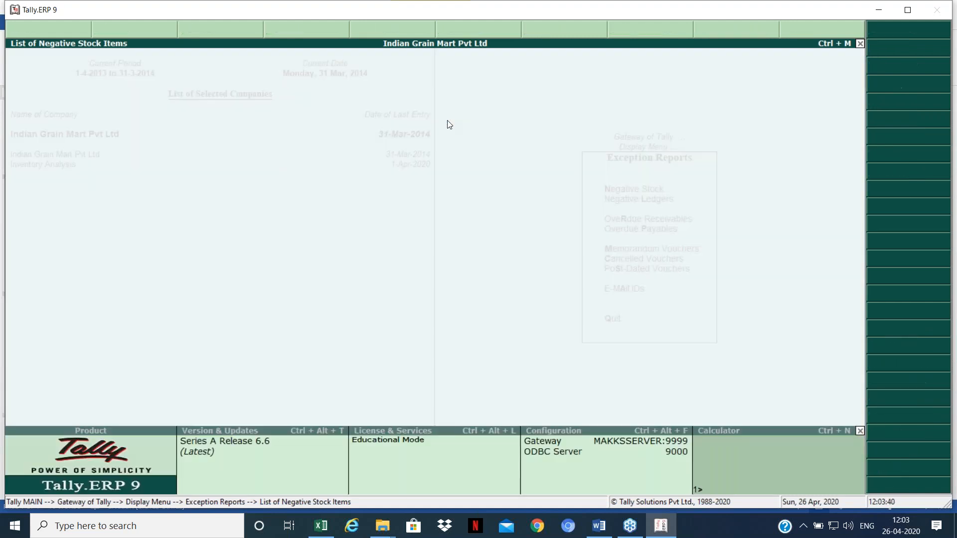
pyautogui.press('Escape')
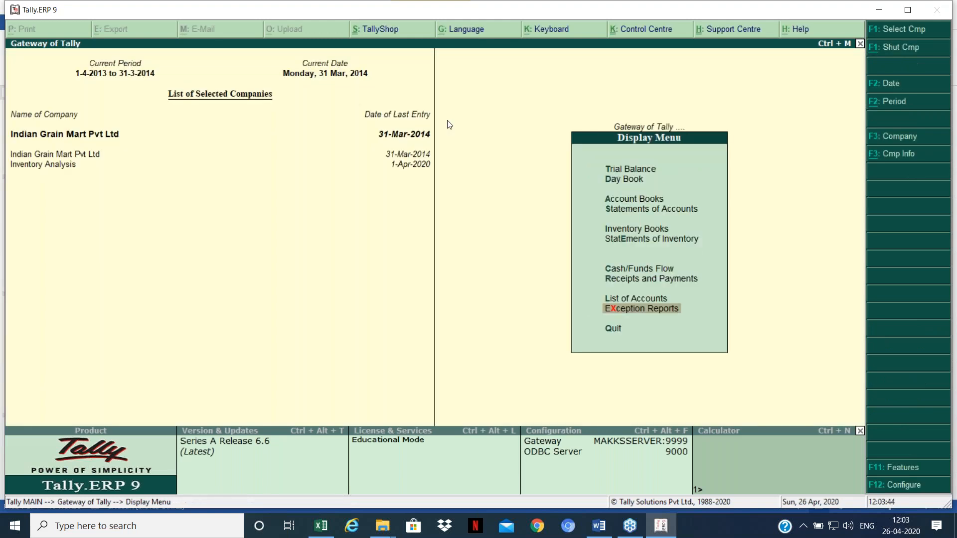
pyautogui.hotkey('alt', 'Tab')
pyautogui.hotkey('alt', 'Tab')
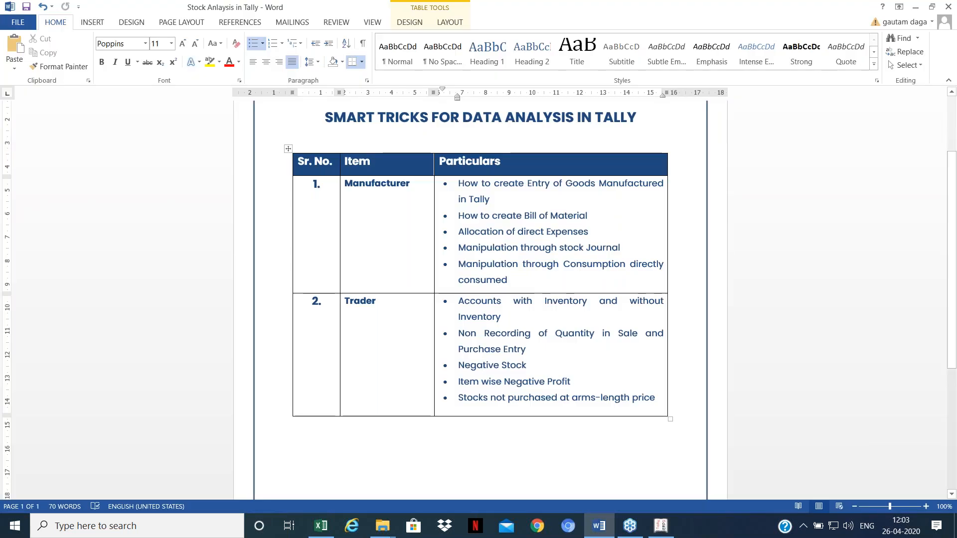
pyautogui.hotkey('alt', 'Tab')
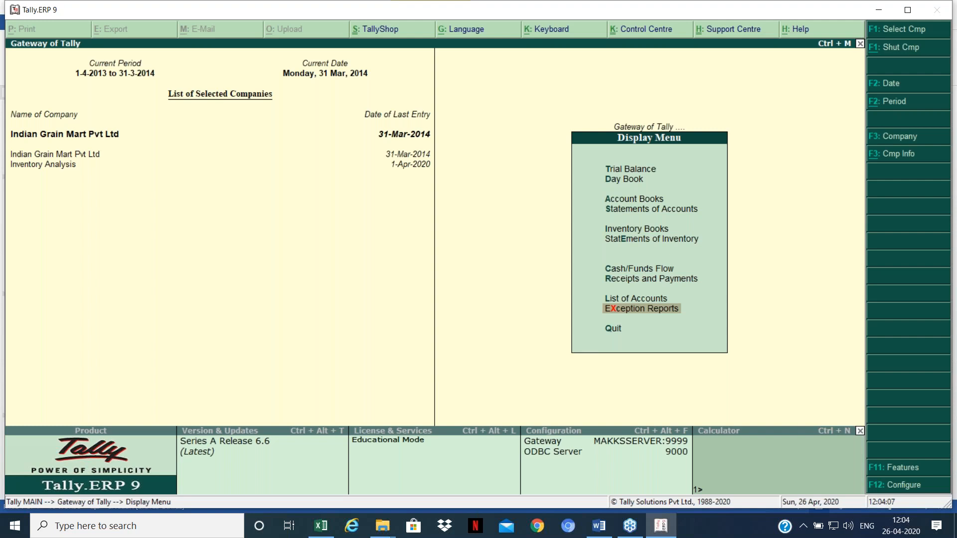
# Step: Return to the Gateway of Tally and open the Stock Summary
pyautogui.press('Escape')
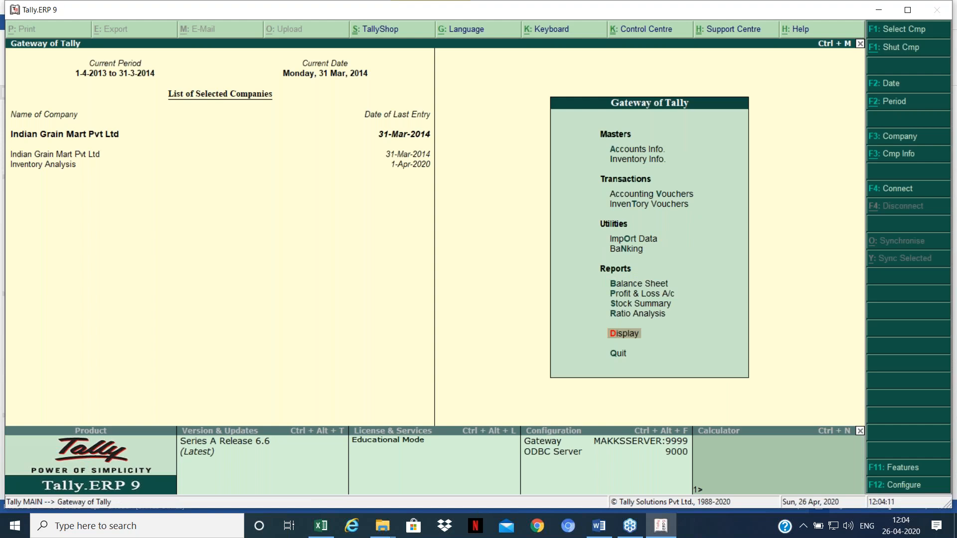
pyautogui.press('Up')
pyautogui.press('Up')
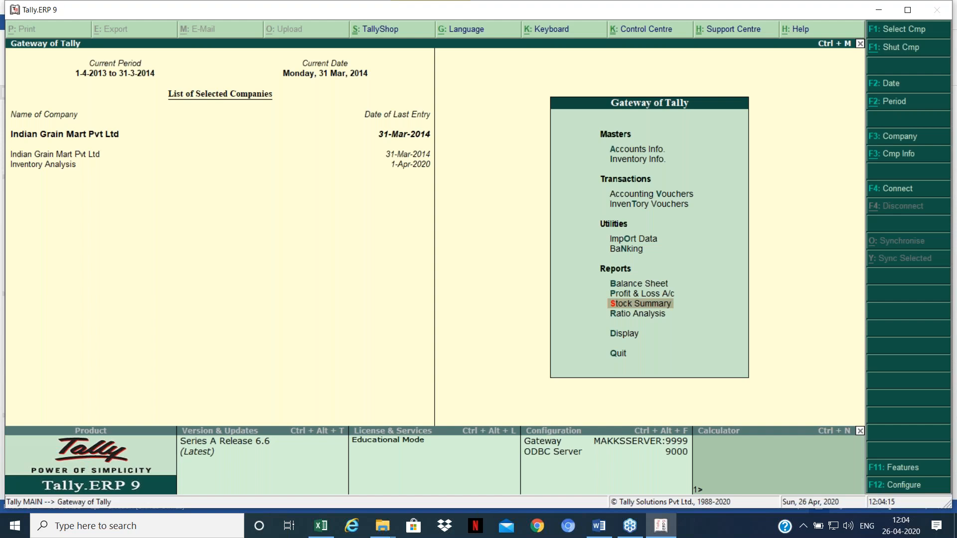
pyautogui.press('Return')
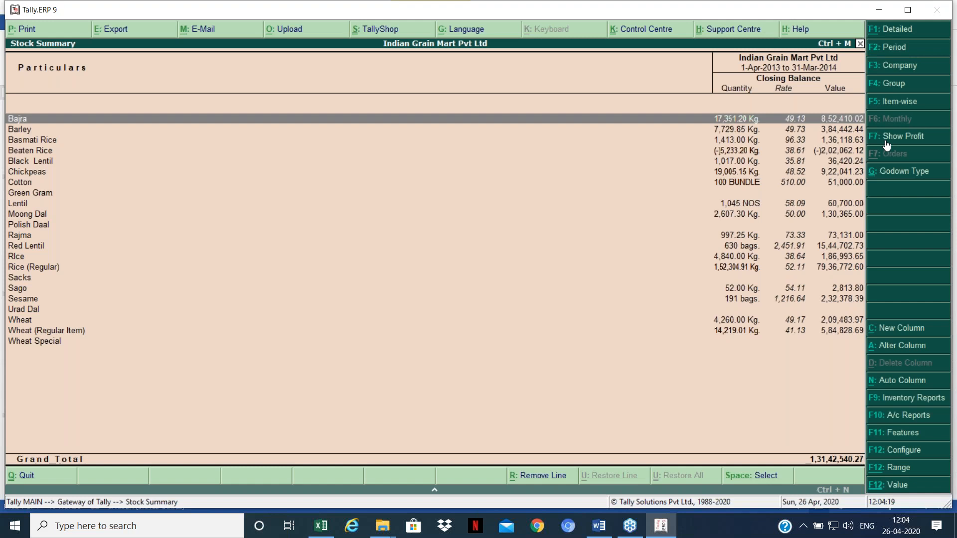
# Step: Add Outwards and Gross Profit columns with F7, showing 81,31,724.15 overall at 6.21%
pyautogui.click(886, 143)
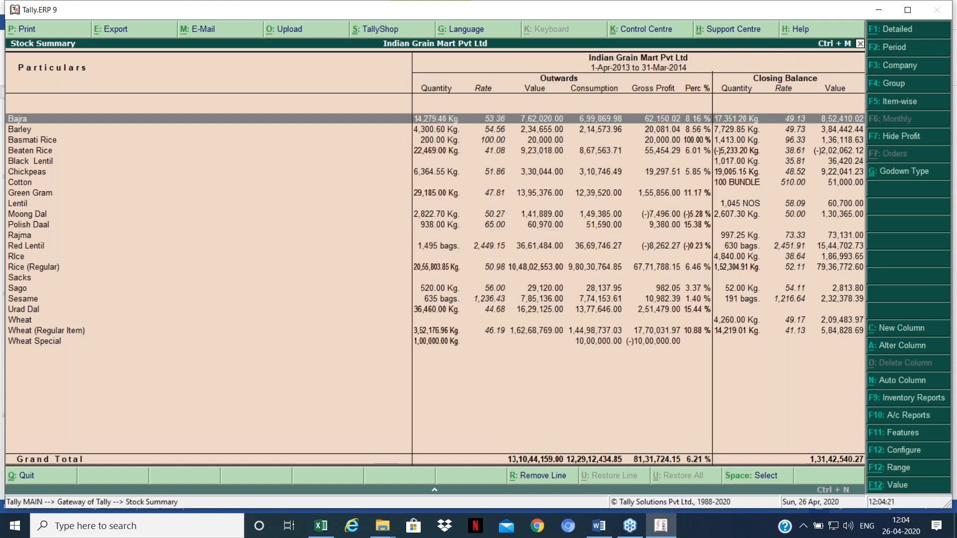
pyautogui.press('Down')
pyautogui.press('Down')
pyautogui.press('Down')
pyautogui.press('Down')
pyautogui.press('Down')
pyautogui.press('Down')
pyautogui.press('Down')
pyautogui.press('Down')
pyautogui.press('Down')
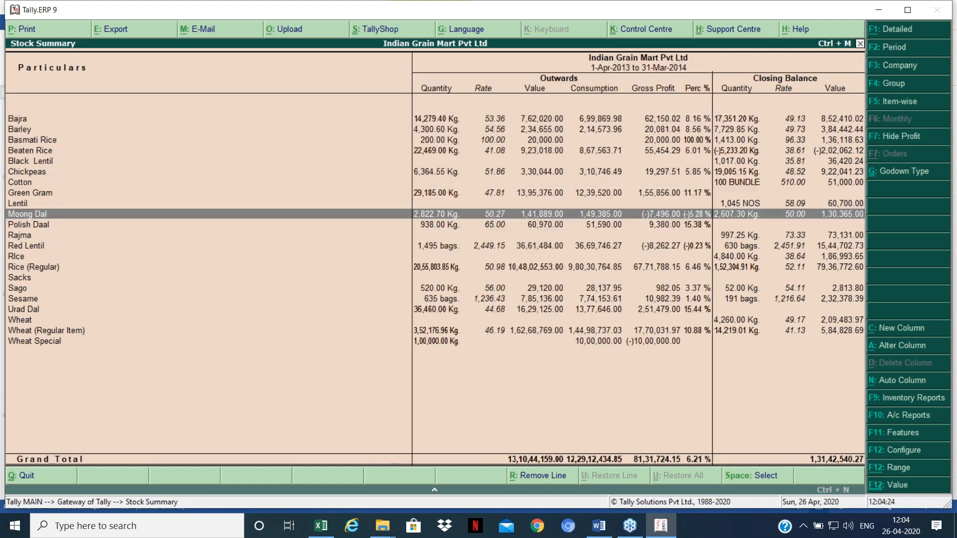
pyautogui.press('Up')
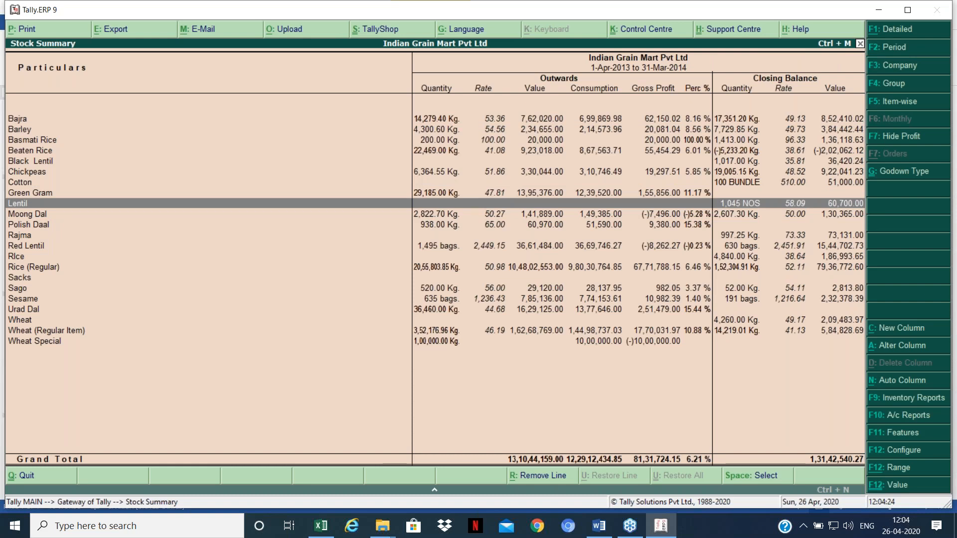
pyautogui.press('Up')
pyautogui.press('Up')
pyautogui.press('Up')
pyautogui.press('Up')
pyautogui.press('Up')
pyautogui.press('Up')
pyautogui.press('Up')
pyautogui.press('Up')
pyautogui.press('Down')
pyautogui.press('Down')
pyautogui.press('Down')
pyautogui.press('Down')
pyautogui.press('Down')
pyautogui.press('Down')
pyautogui.press('Down')
pyautogui.press('Down')
pyautogui.press('Down')
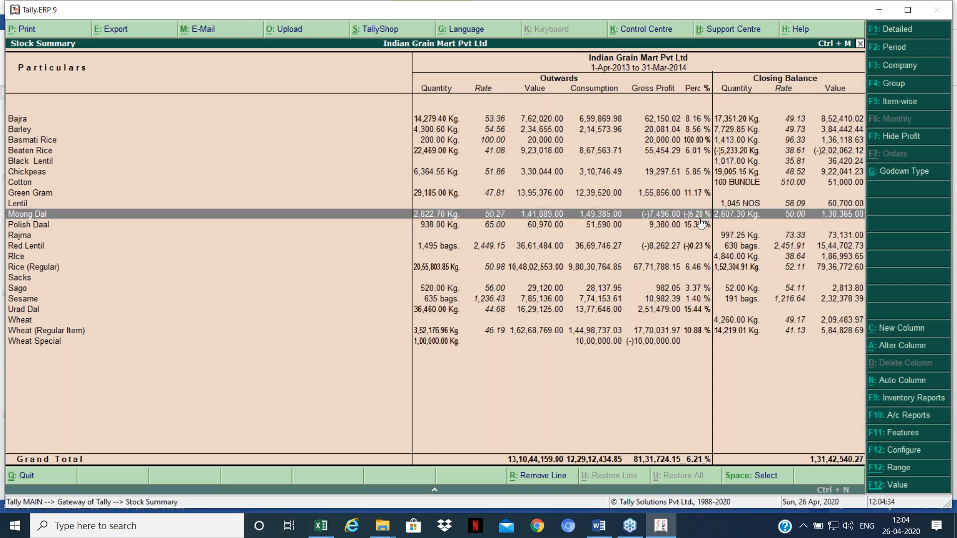
# Step: Open Moong Dal's October stock vouchers and review the Verma Traders delivery
pyautogui.press('Return')
pyautogui.press('Up')
pyautogui.press('Up')
pyautogui.press('Up')
pyautogui.press('Up')
pyautogui.press('Up')
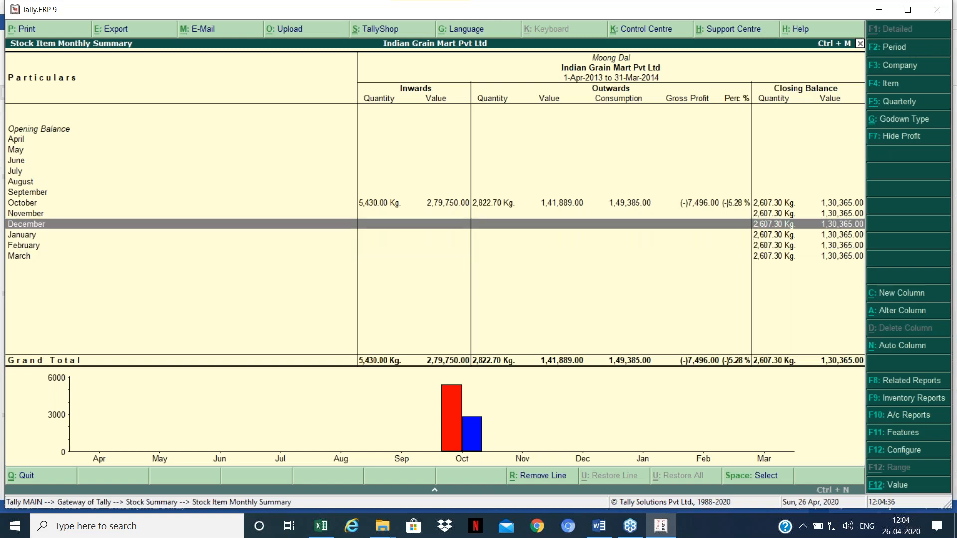
pyautogui.press('Return')
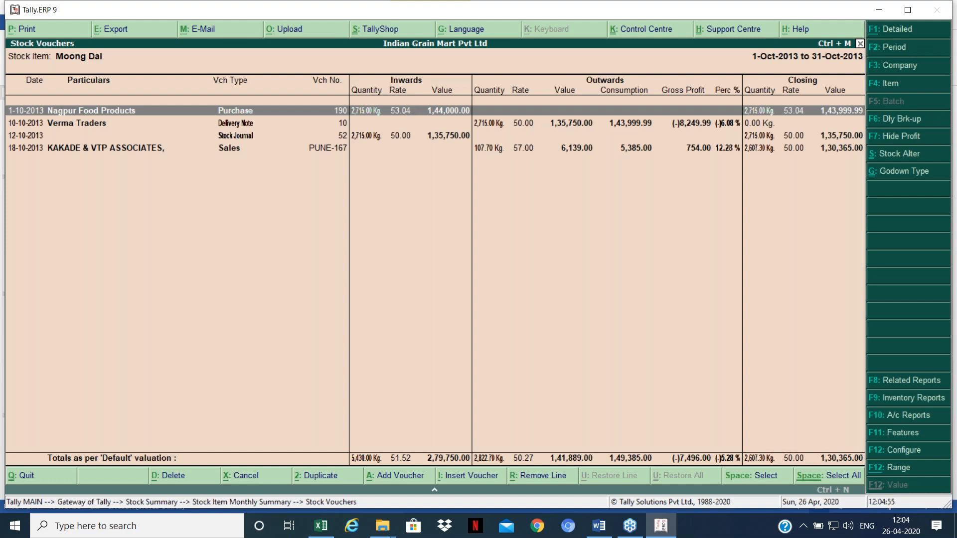
pyautogui.press('Down')
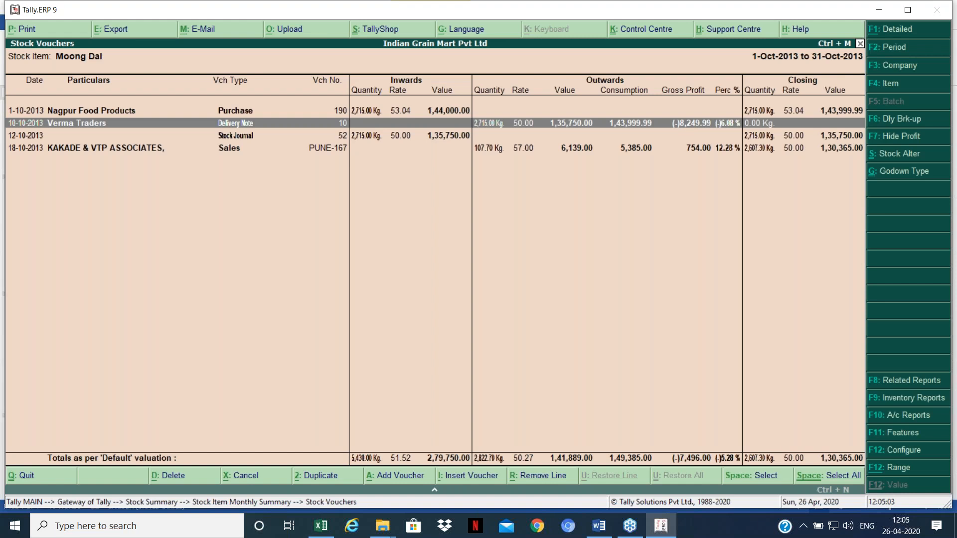
# Step: Go back to the Stock Summary and open Red Lentil's monthly summary
pyautogui.press('Escape')
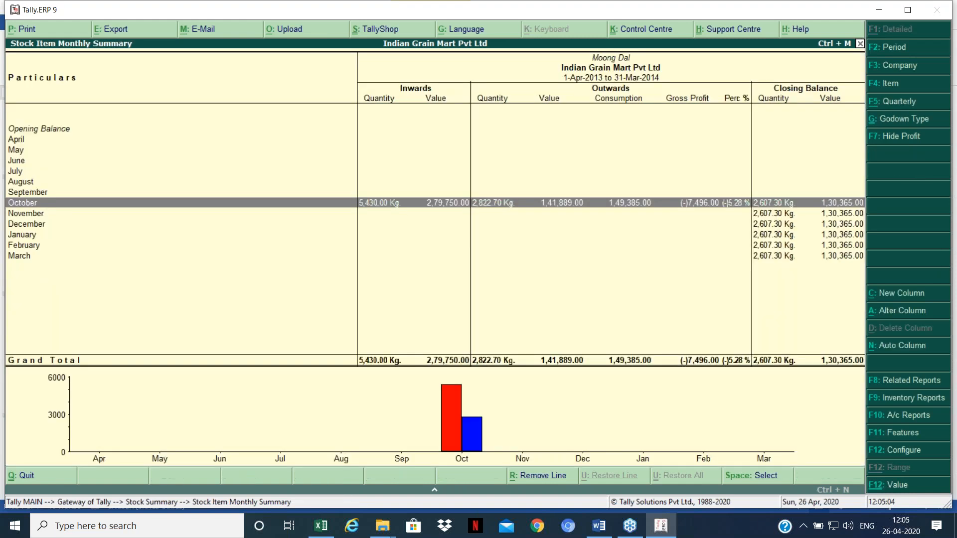
pyautogui.press('Escape')
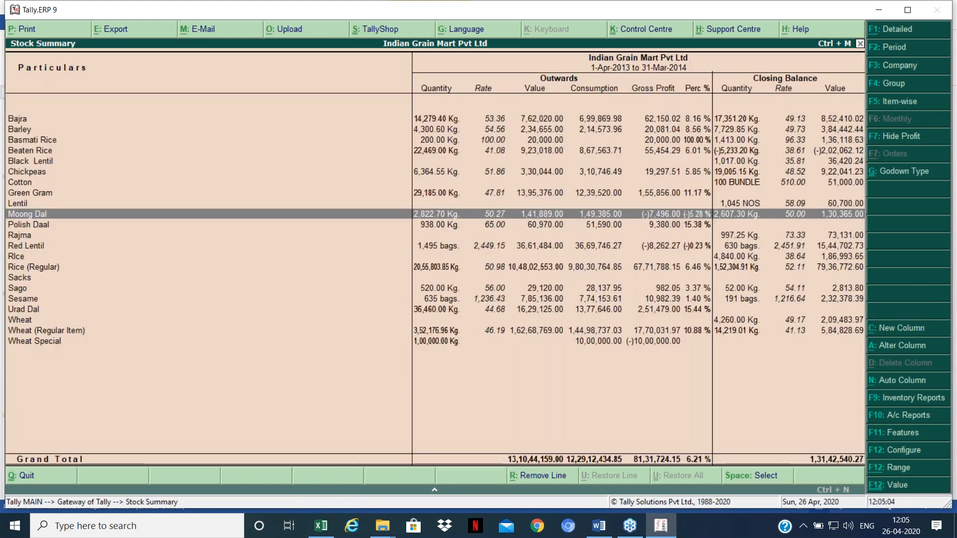
pyautogui.press('Down')
pyautogui.press('Down')
pyautogui.press('Down')
pyautogui.press('Return')
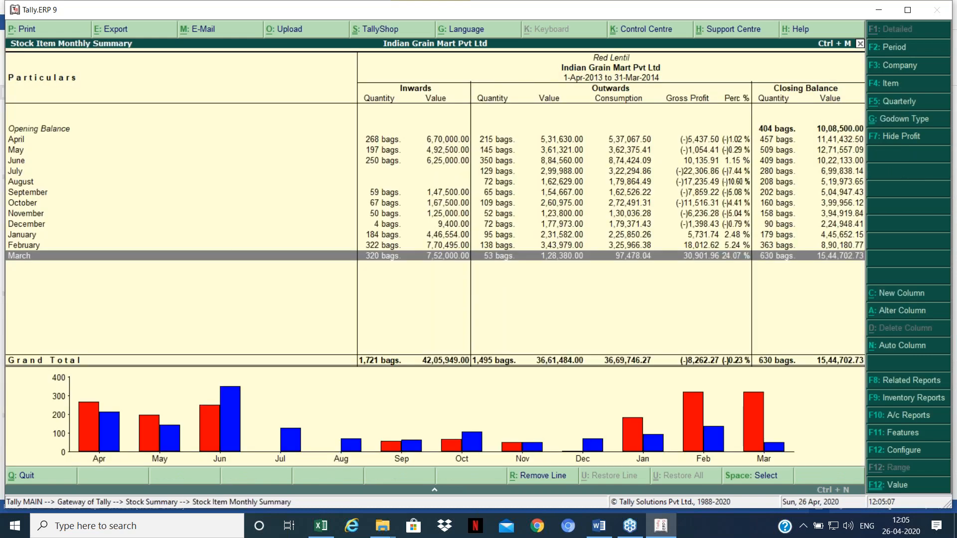
# Step: Open Red Lentil's April vouchers and go through the sales from BHARUCHA & COMPANY to Hindustan Machinires
pyautogui.press('Down')
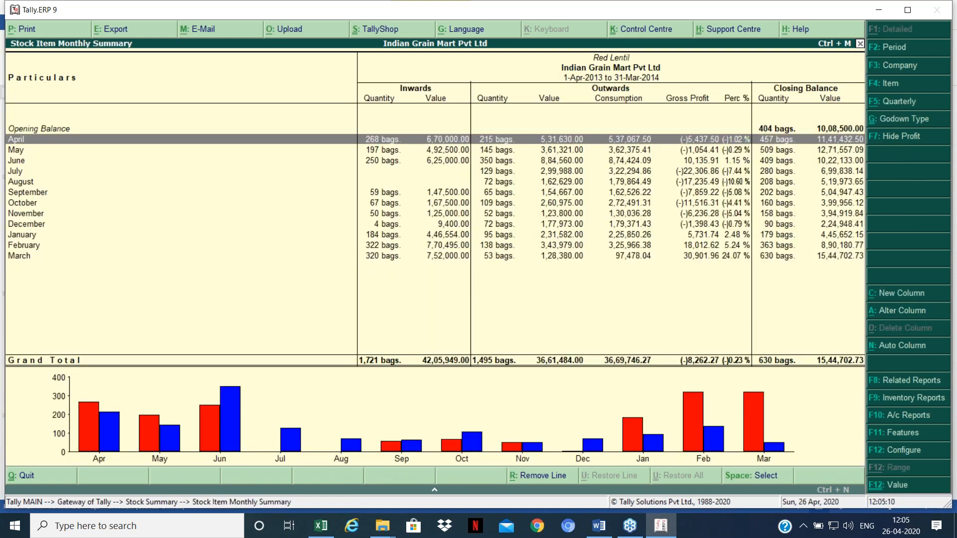
pyautogui.press('Return')
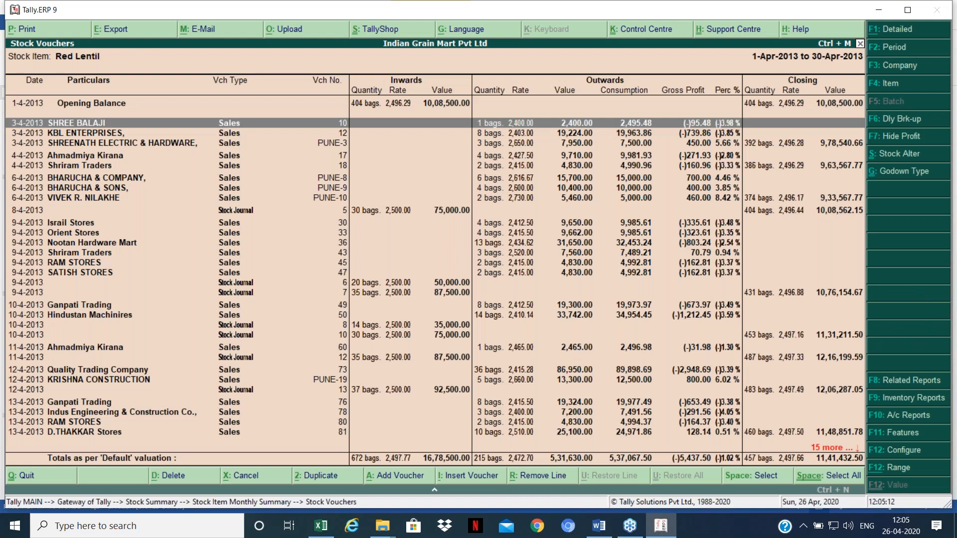
pyautogui.press('Down')
pyautogui.press('Down')
pyautogui.press('Down')
pyautogui.press('Down')
pyautogui.press('Down')
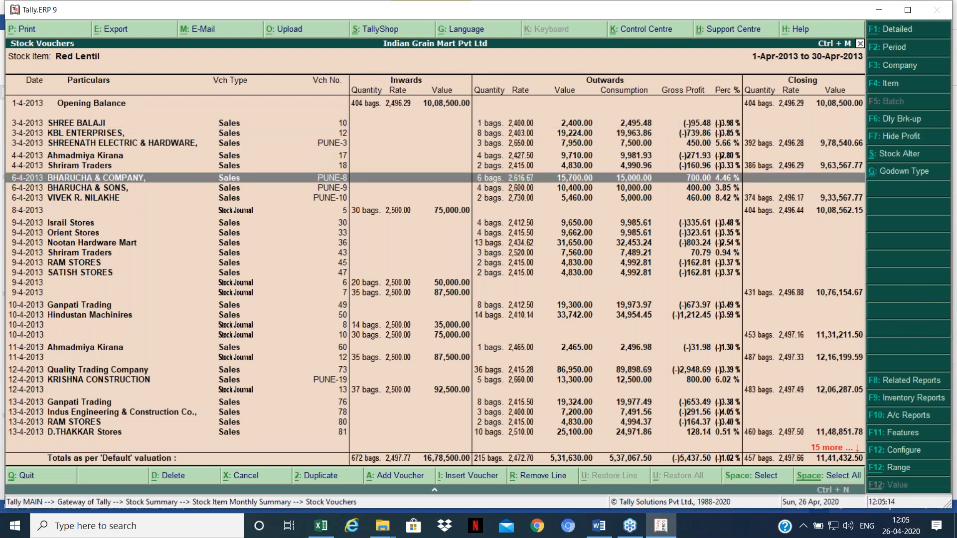
pyautogui.press('Down')
pyautogui.press('Down')
pyautogui.press('Down')
pyautogui.press('Down')
pyautogui.press('Down')
pyautogui.press('Down')
pyautogui.press('Down')
pyautogui.press('Down')
pyautogui.press('Down')
pyautogui.press('Down')
pyautogui.press('Down')
pyautogui.press('Down')
pyautogui.press('Down')
pyautogui.press('Down')
pyautogui.press('Down')
pyautogui.press('Down')
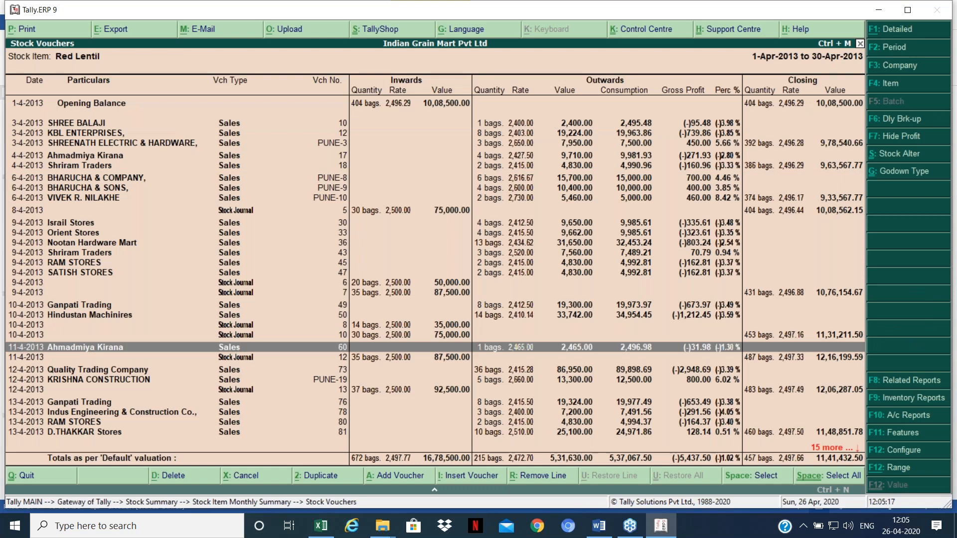
pyautogui.press('Up')
pyautogui.press('Up')
pyautogui.press('Up')
pyautogui.press('Up')
pyautogui.press('Up')
pyautogui.press('Up')
pyautogui.press('Down')
pyautogui.press('Down')
pyautogui.press('Down')
pyautogui.press('Down')
pyautogui.press('Down')
pyautogui.press('Down')
pyautogui.press('Down')
pyautogui.press('Down')
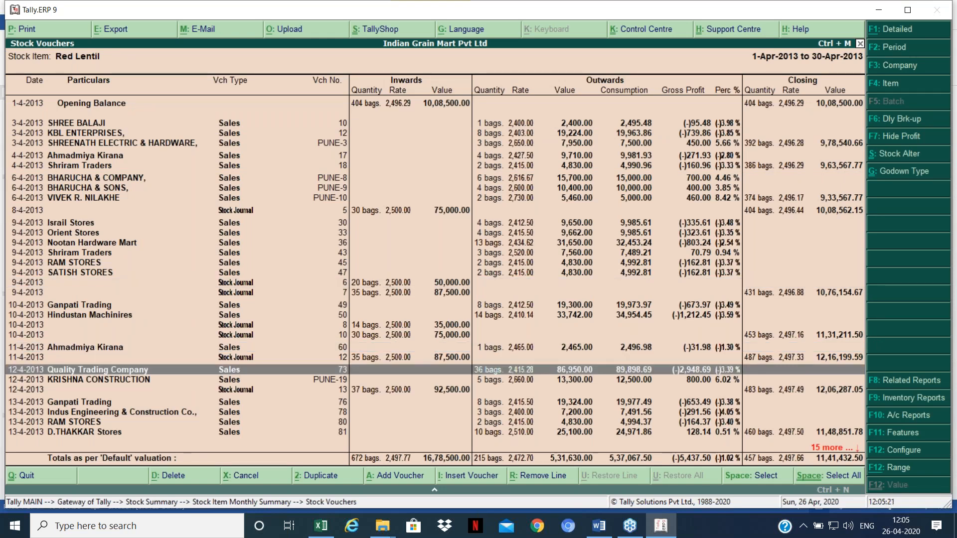
pyautogui.press('Down')
pyautogui.press('Down')
pyautogui.press('Down')
pyautogui.press('Down')
pyautogui.press('Down')
pyautogui.press('Down')
pyautogui.press('Down')
pyautogui.press('Down')
pyautogui.press('Down')
pyautogui.press('Down')
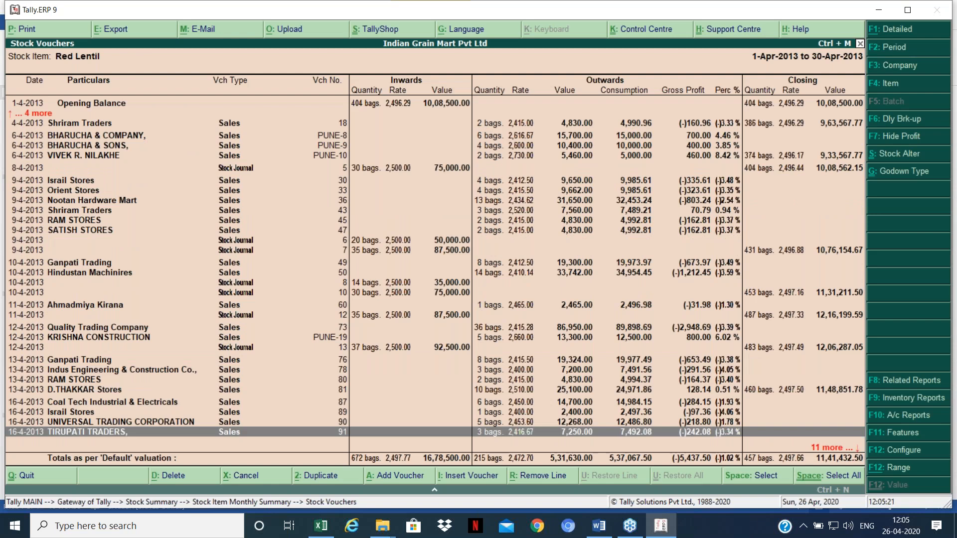
pyautogui.press('Down')
pyautogui.press('Down')
pyautogui.press('Down')
pyautogui.press('Down')
pyautogui.press('Down')
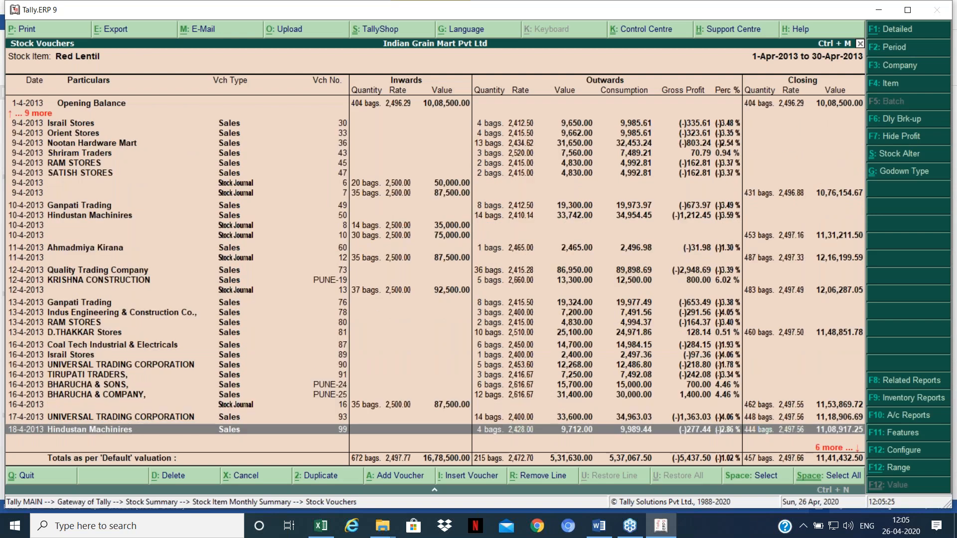
# Step: Go back through Red Lentil's monthly summary to the Stock Summary
pyautogui.press('Escape')
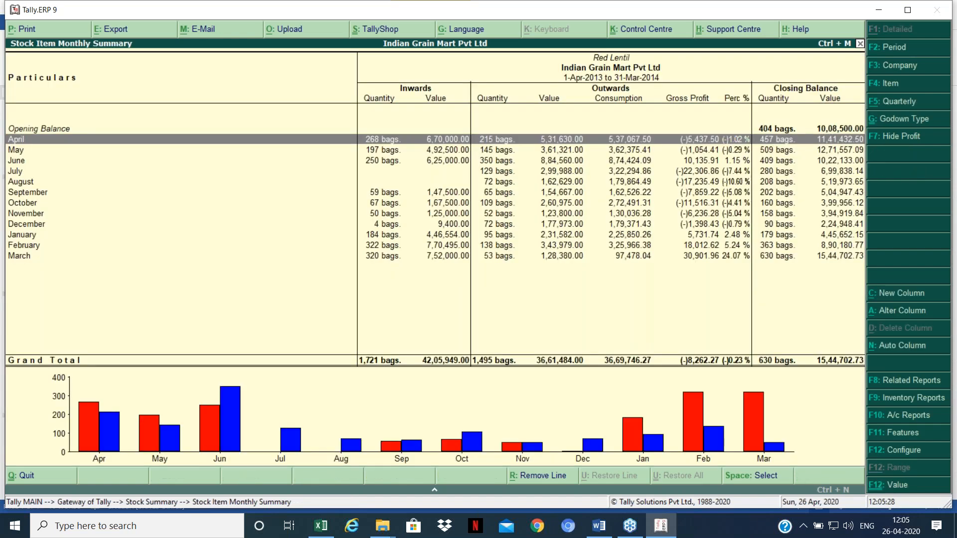
pyautogui.press('Down')
pyautogui.press('Down')
pyautogui.press('Down')
pyautogui.press('Down')
pyautogui.press('Down')
pyautogui.press('Down')
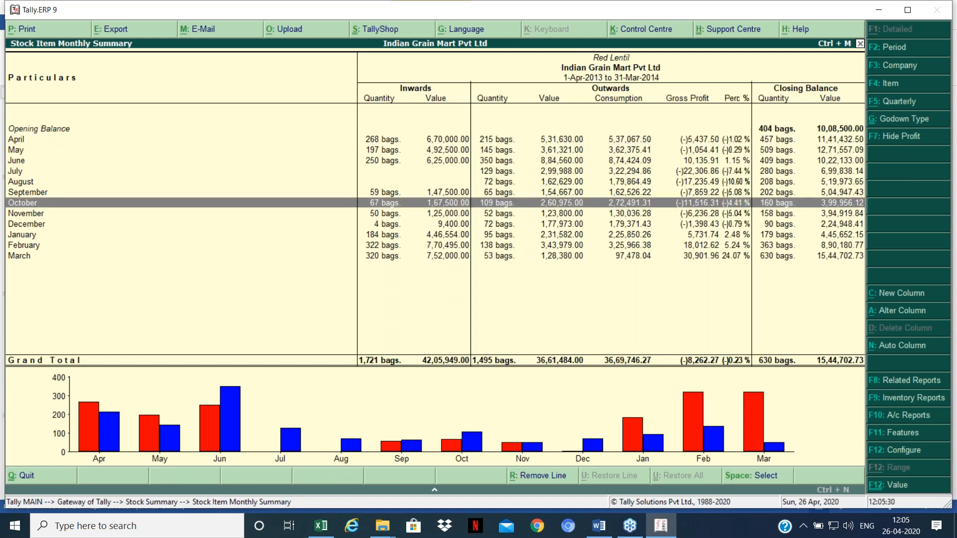
pyautogui.press('Escape')
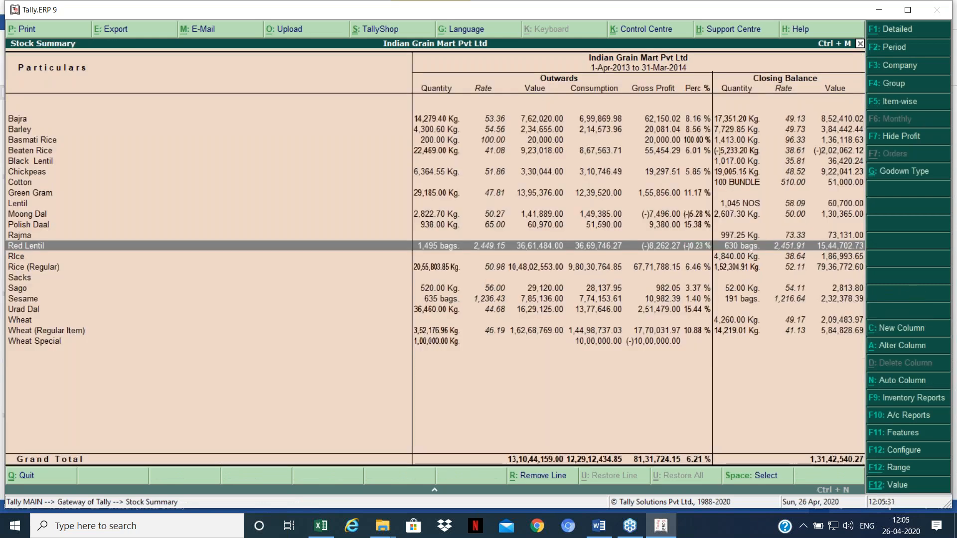
# Step: Browse the Stock Summary items from Wheat Special up through Red Lentil, Moong Dal, Cotton and Rajma
pyautogui.press('Down')
pyautogui.press('Down')
pyautogui.press('Down')
pyautogui.press('Down')
pyautogui.press('Down')
pyautogui.press('Down')
pyautogui.press('Down')
pyautogui.press('Down')
pyautogui.press('Down')
pyautogui.press('Up')
pyautogui.press('Up')
pyautogui.press('Down')
pyautogui.press('Up')
pyautogui.press('Up')
pyautogui.press('Up')
pyautogui.press('Up')
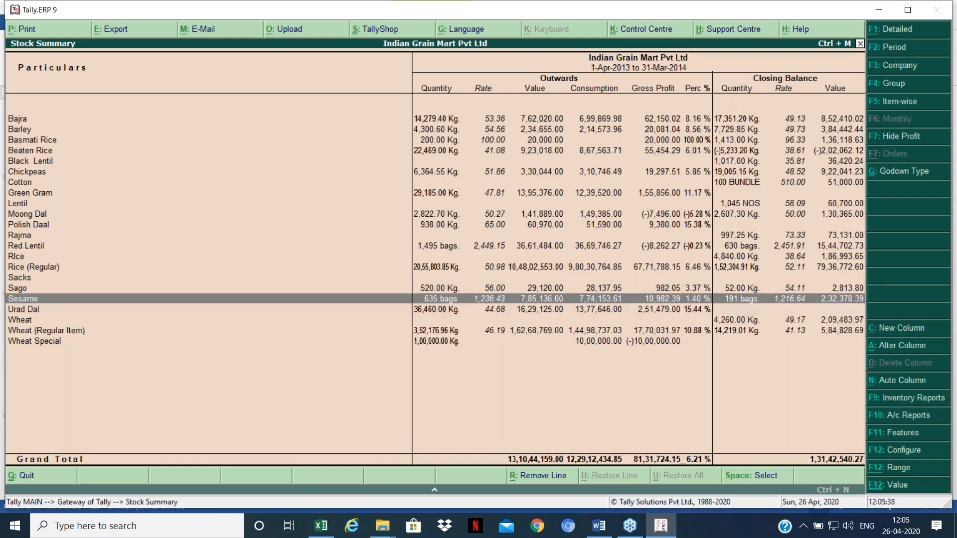
pyautogui.press('Up')
pyautogui.press('Up')
pyautogui.press('Up')
pyautogui.press('Up')
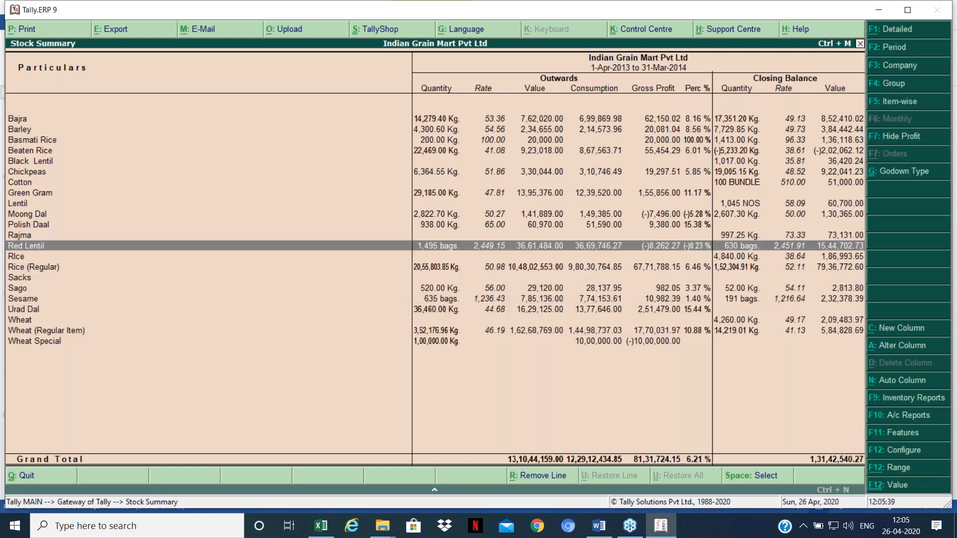
pyautogui.press('Up')
pyautogui.press('Up')
pyautogui.press('Up')
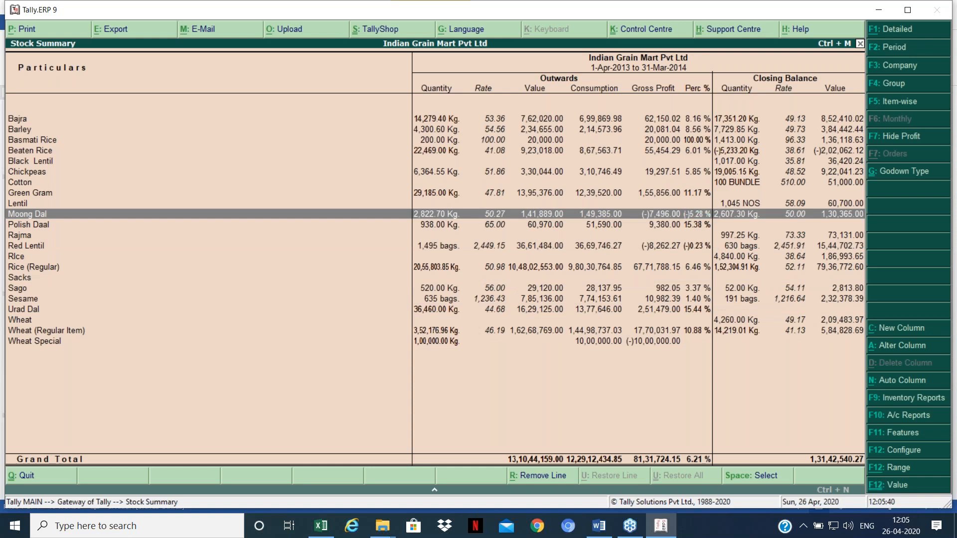
pyautogui.press('Up')
pyautogui.press('Up')
pyautogui.press('Up')
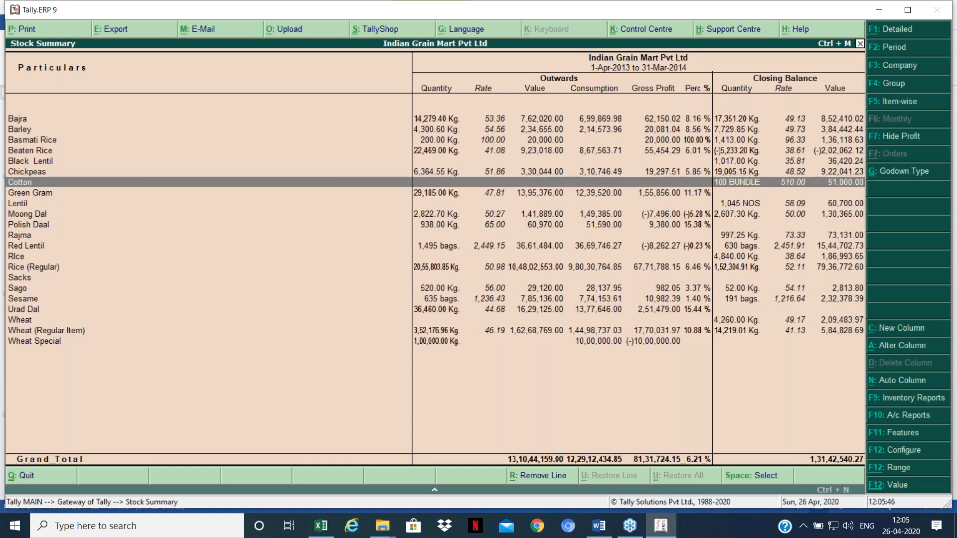
pyautogui.press('Down')
pyautogui.press('Down')
pyautogui.press('Down')
pyautogui.press('Down')
pyautogui.press('Down')
pyautogui.press('Down')
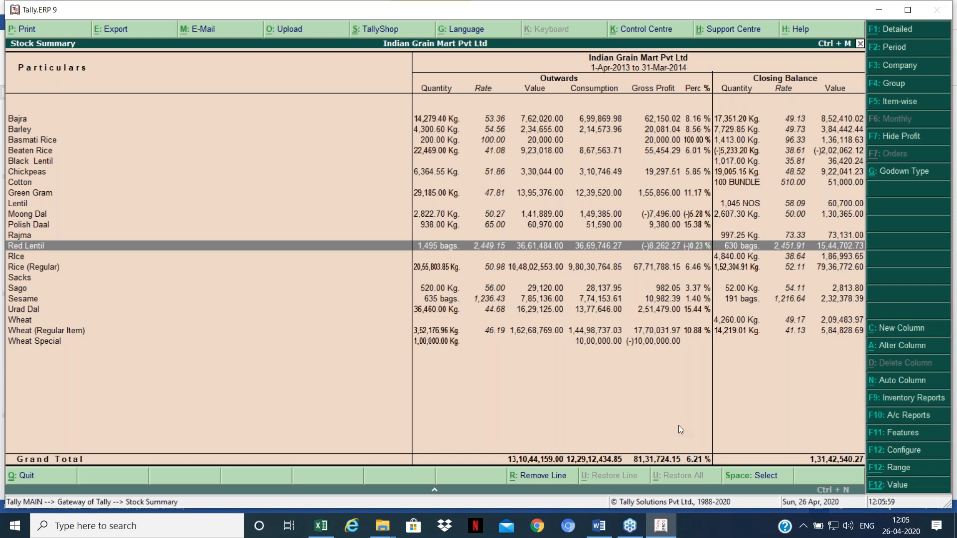
pyautogui.press('Up')
pyautogui.press('Down')
pyautogui.press('Down')
pyautogui.press('Down')
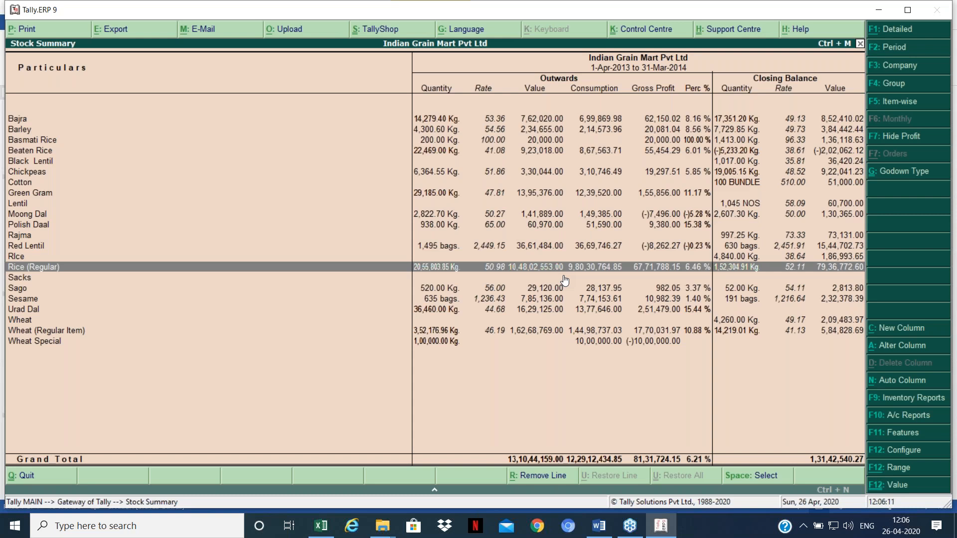
# Step: Move to Rice (Regular) and open its monthly summary with gross profit 67,71,788.15 at 6.46%
pyautogui.press('Down')
pyautogui.press('Down')
pyautogui.press('Down')
pyautogui.press('Down')
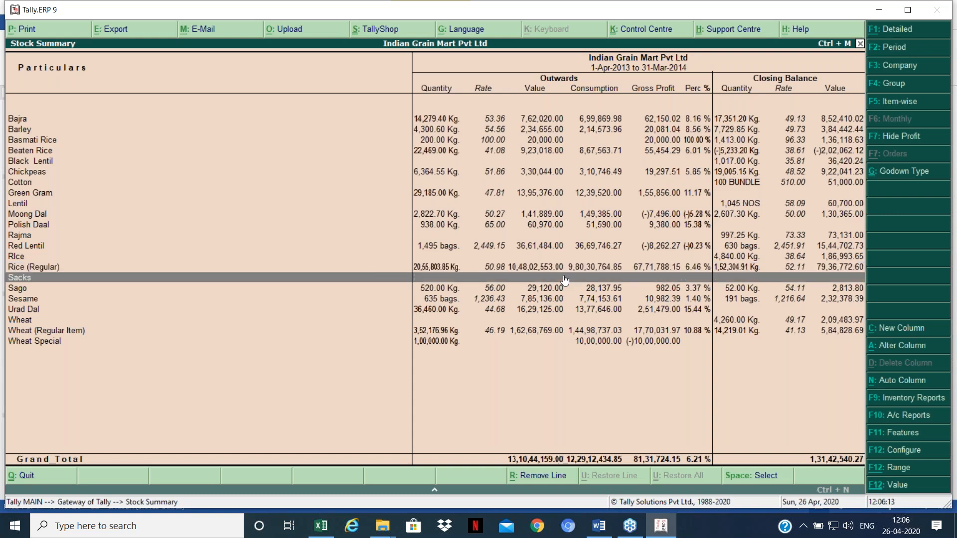
pyautogui.press('Down')
pyautogui.press('Down')
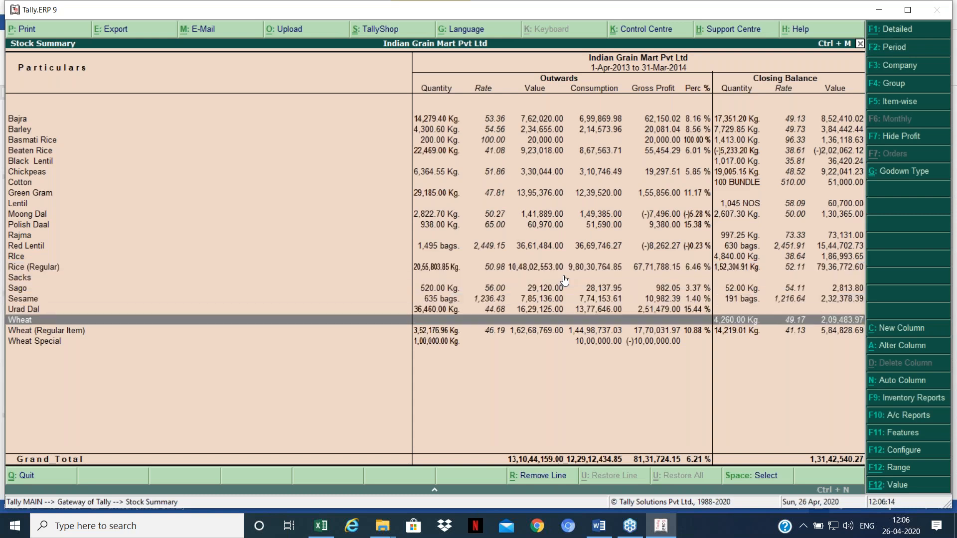
pyautogui.press('Up')
pyautogui.press('Up')
pyautogui.press('Up')
pyautogui.press('Up')
pyautogui.press('Up')
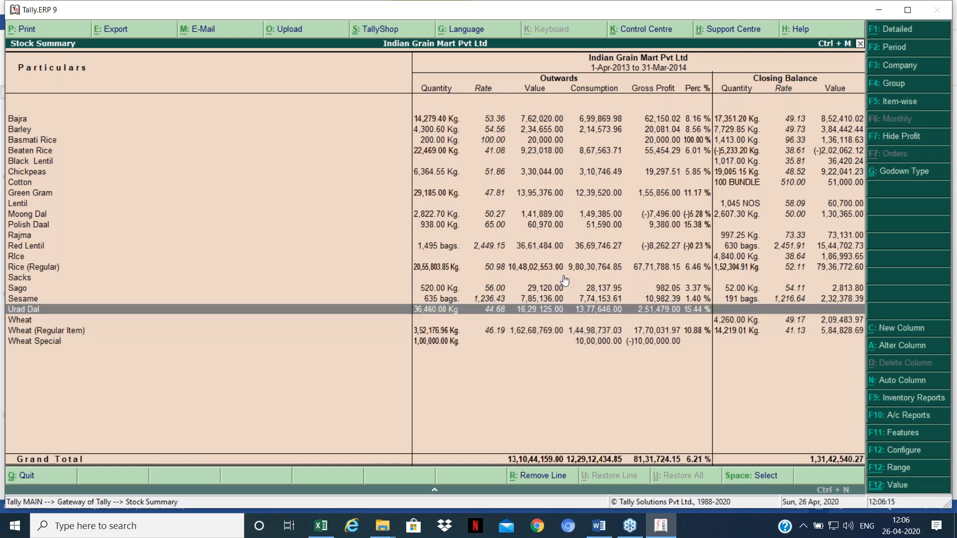
pyautogui.press('Down')
pyautogui.press('Down')
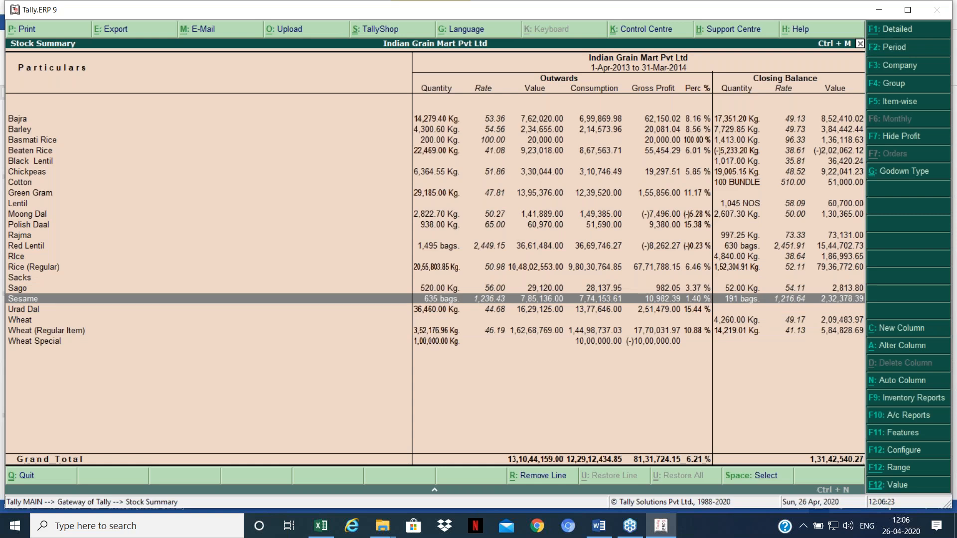
pyautogui.press('Up')
pyautogui.press('Up')
pyautogui.press('Up')
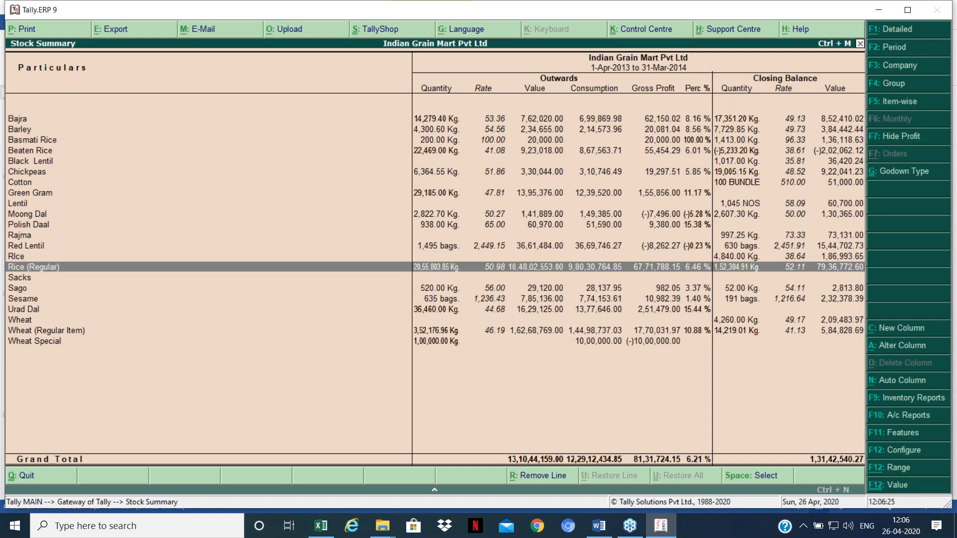
pyautogui.press('Return')
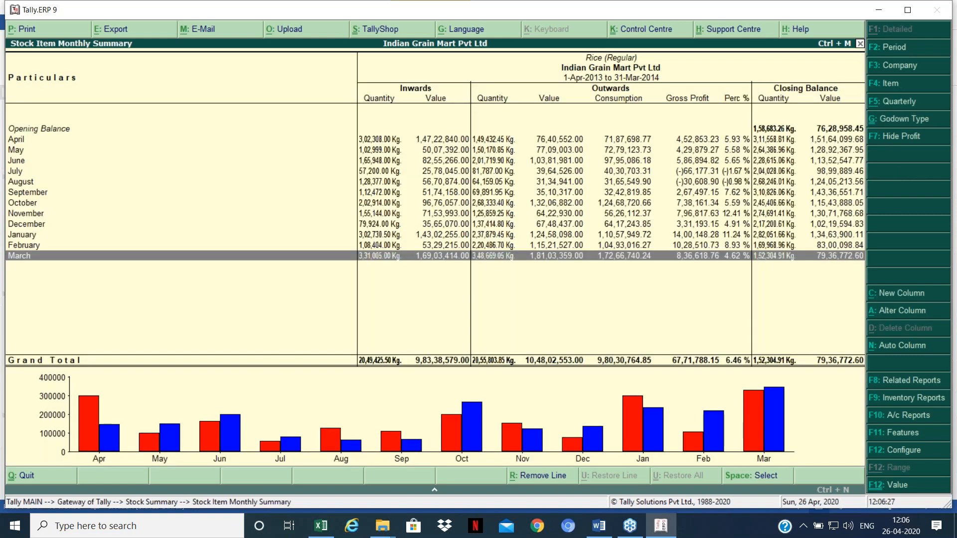
# Step: Open Rice (Regular)'s March vouchers and widen the period to 1-4-2013 through 31-3-2014
pyautogui.press('Return')
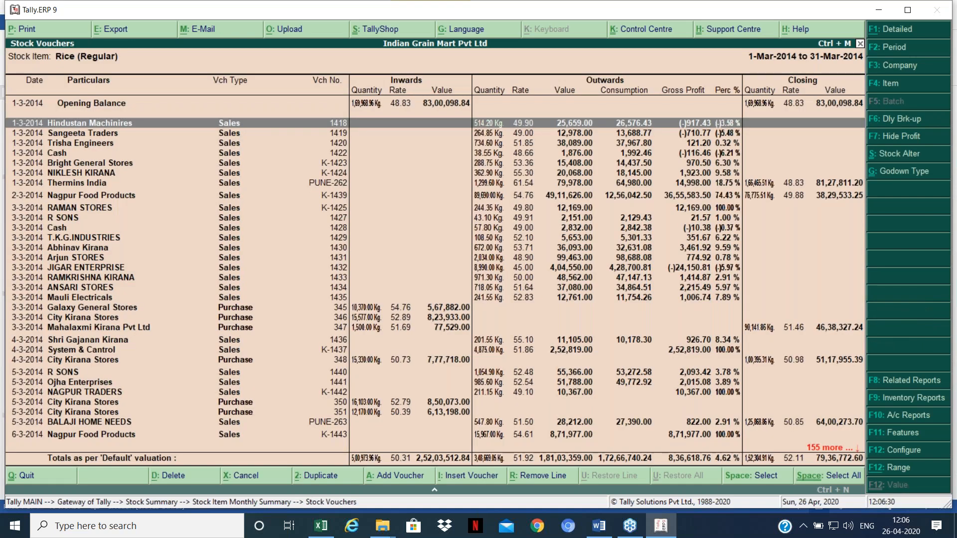
pyautogui.press('F2')
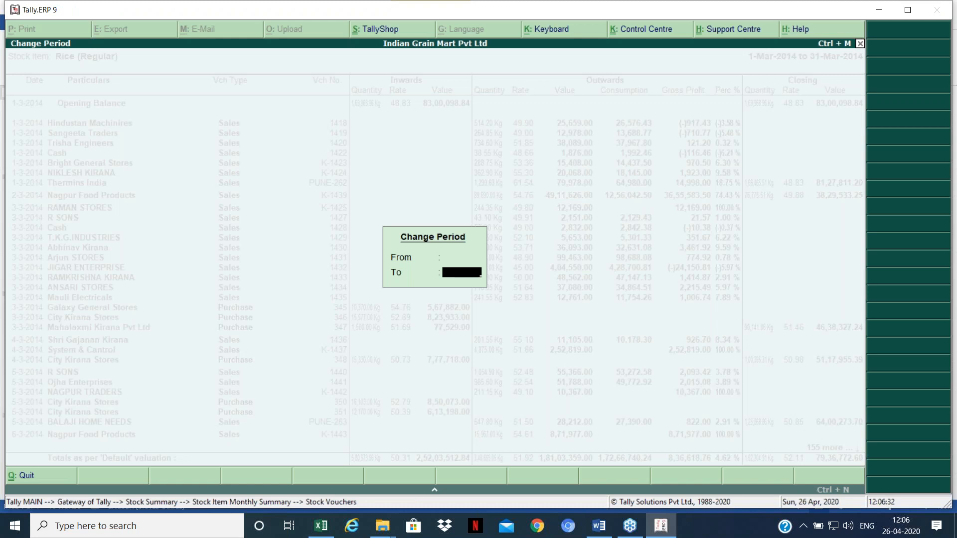
pyautogui.press('Return')
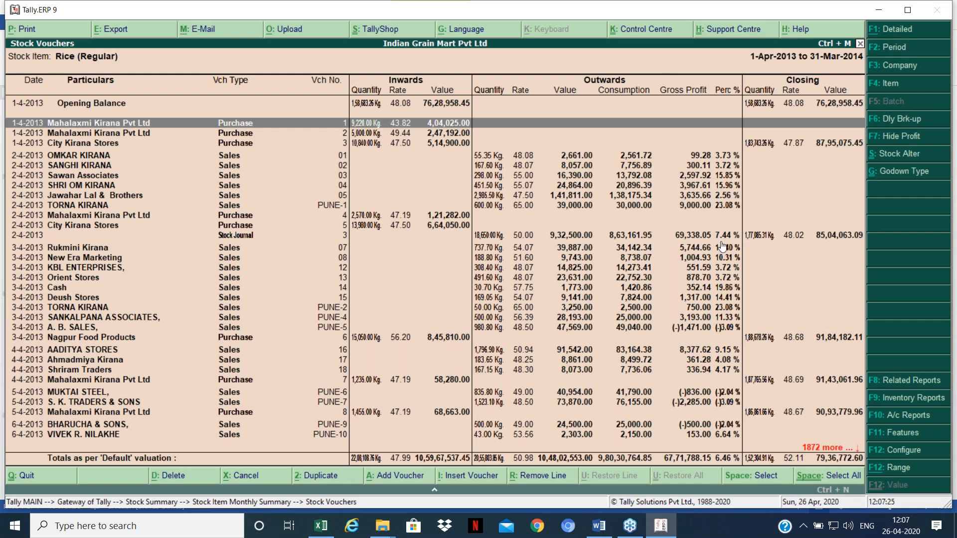
# Step: In F12 configuration, set values, opening/closing balances and outwards to No, and show Inward Entries Only
pyautogui.press('F12')
pyautogui.press('Return')
pyautogui.press('Return')
pyautogui.press('Return')
pyautogui.press('Return')
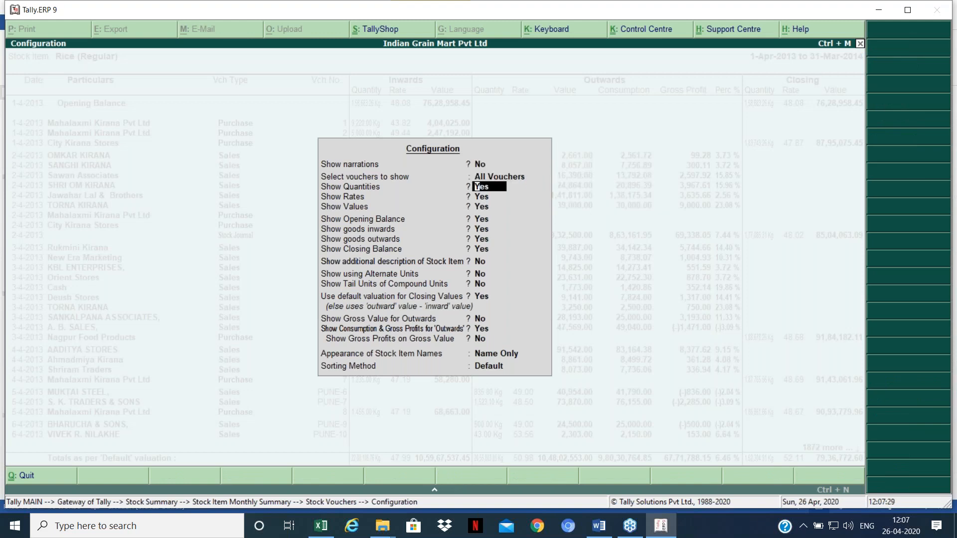
pyautogui.write('n')
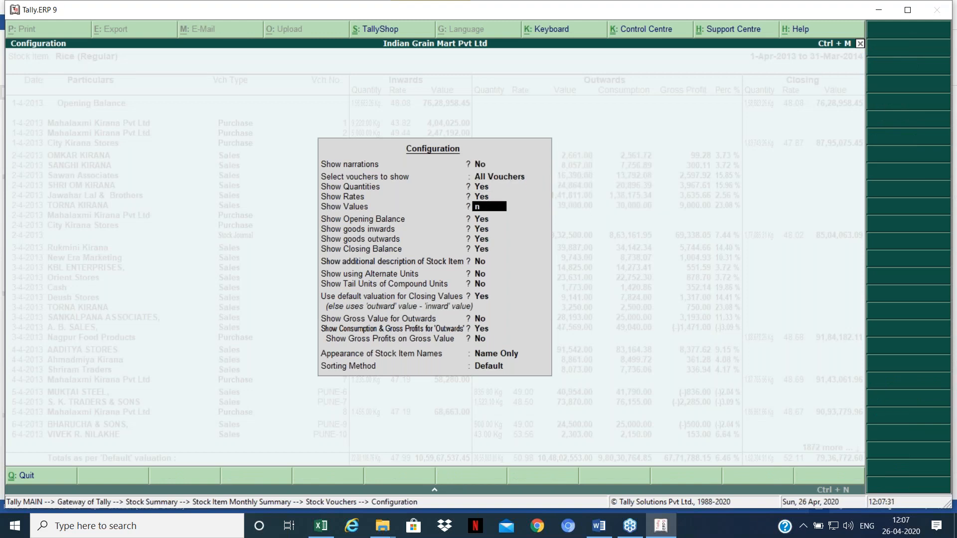
pyautogui.press('Return')
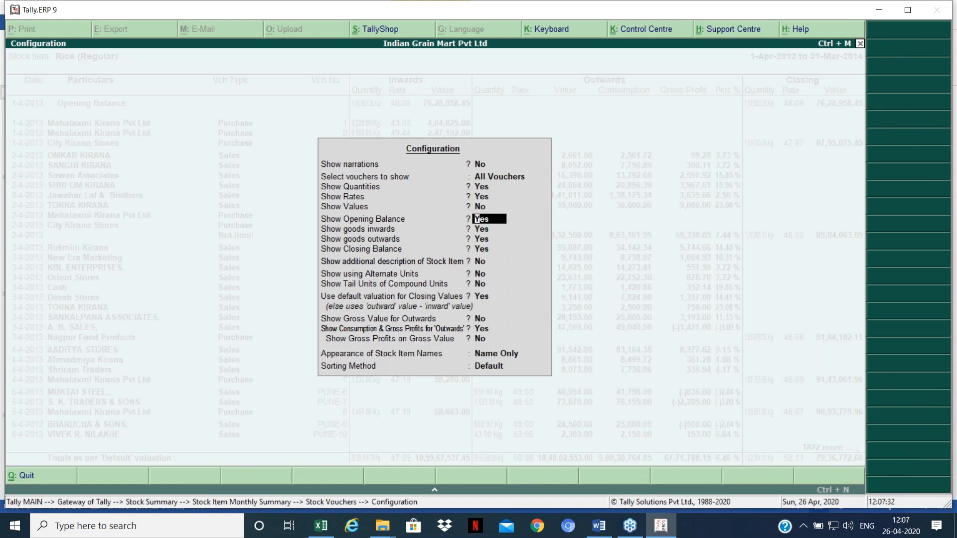
pyautogui.write('n')
pyautogui.press('Return')
pyautogui.press('Return')
pyautogui.write('n')
pyautogui.press('Return')
pyautogui.press('Up')
pyautogui.press('Up')
pyautogui.press('Up')
pyautogui.press('Up')
pyautogui.press('Up')
pyautogui.press('Up')
pyautogui.press('Up')
pyautogui.press('Down')
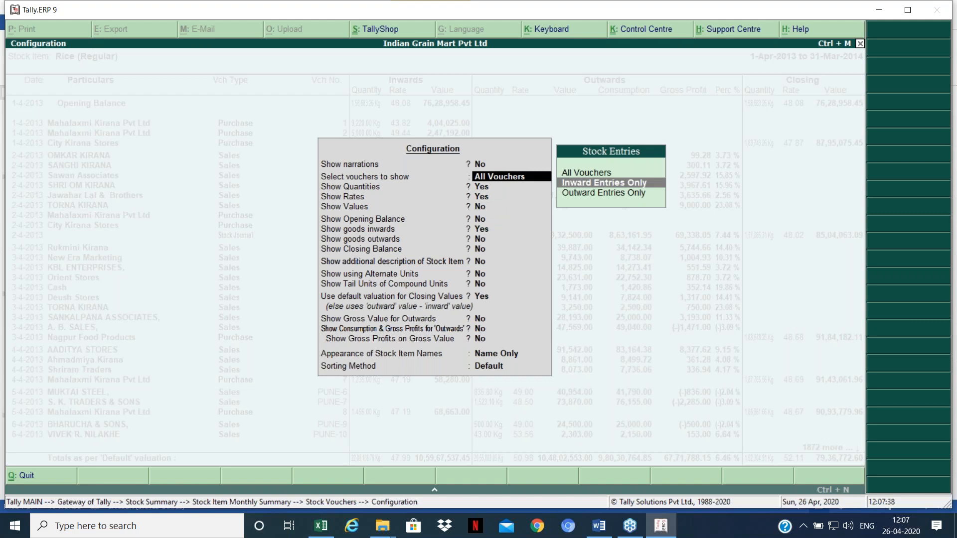
pyautogui.press('Return')
pyautogui.press('Return')
pyautogui.press('Return')
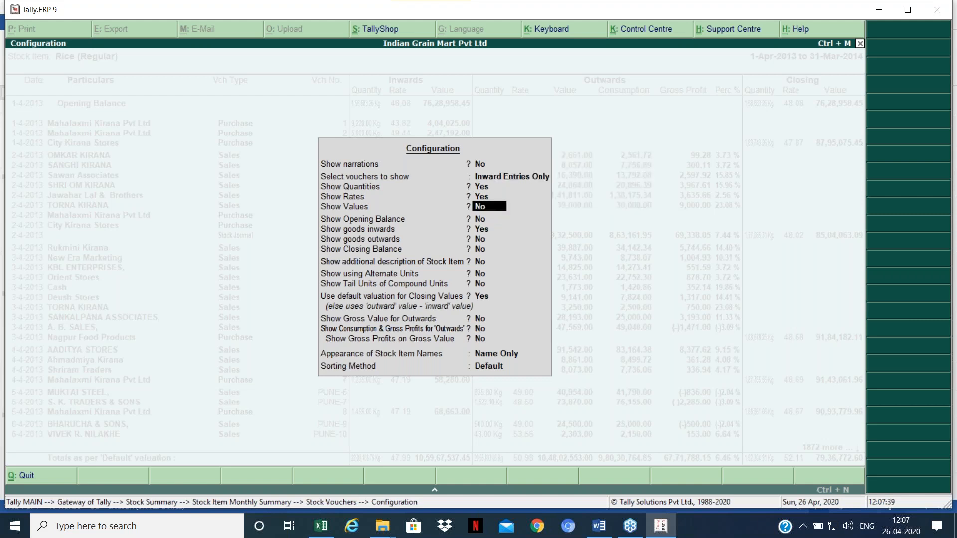
pyautogui.press('Return')
pyautogui.press('Return')
pyautogui.press('Return')
pyautogui.press('Return')
pyautogui.press('Return')
pyautogui.press('Return')
pyautogui.press('Return')
pyautogui.press('Return')
pyautogui.press('Return')
pyautogui.press('Return')
pyautogui.press('Return')
pyautogui.press('Return')
pyautogui.press('Return')
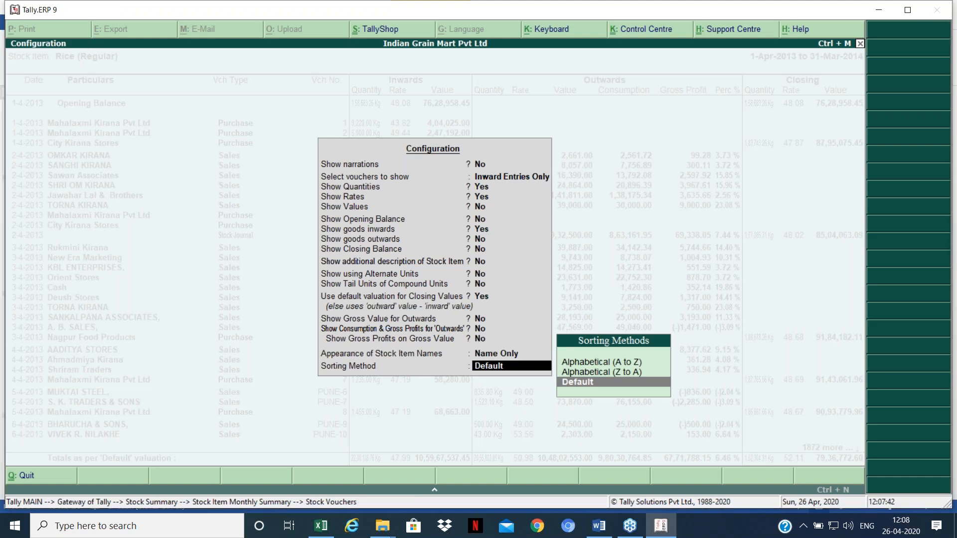
# Step: Accept the report configuration and quit the accidentally opened purchase voucher without changes
pyautogui.press('Return')
pyautogui.press('Escape')
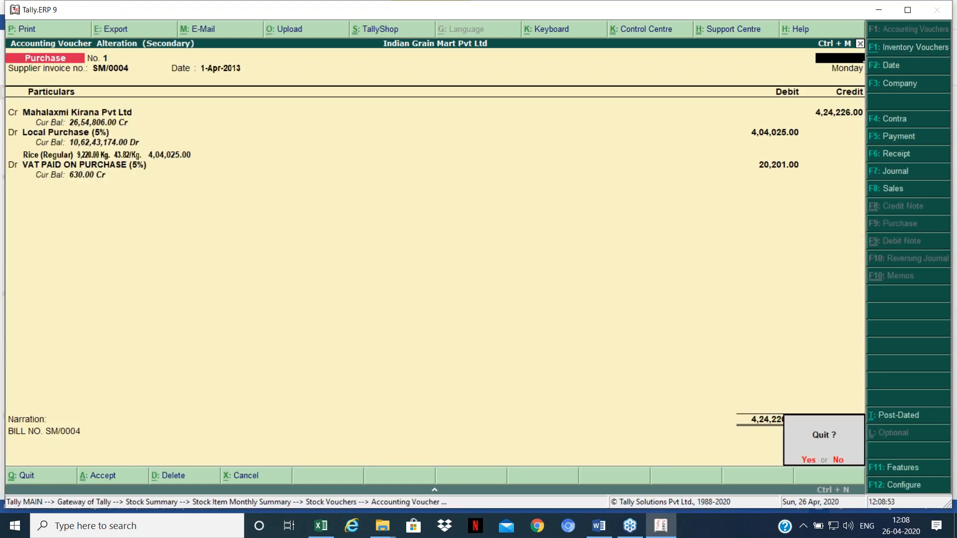
pyautogui.press('y')
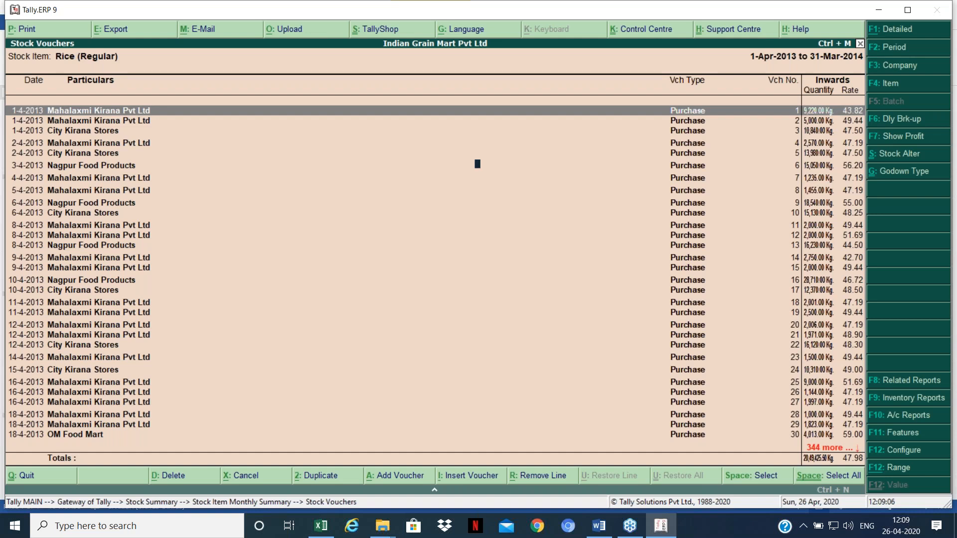
# Step: Reopen the F12 configuration to check the voucher Sorting Method choices
pyautogui.press('F12')
pyautogui.press('Return')
pyautogui.press('Return')
pyautogui.press('Return')
pyautogui.press('Return')
pyautogui.press('Return')
pyautogui.press('Return')
pyautogui.press('Return')
pyautogui.press('Return')
pyautogui.press('Return')
pyautogui.press('Return')
pyautogui.press('Return')
pyautogui.press('Return')
pyautogui.press('Return')
pyautogui.press('Return')
pyautogui.press('Return')
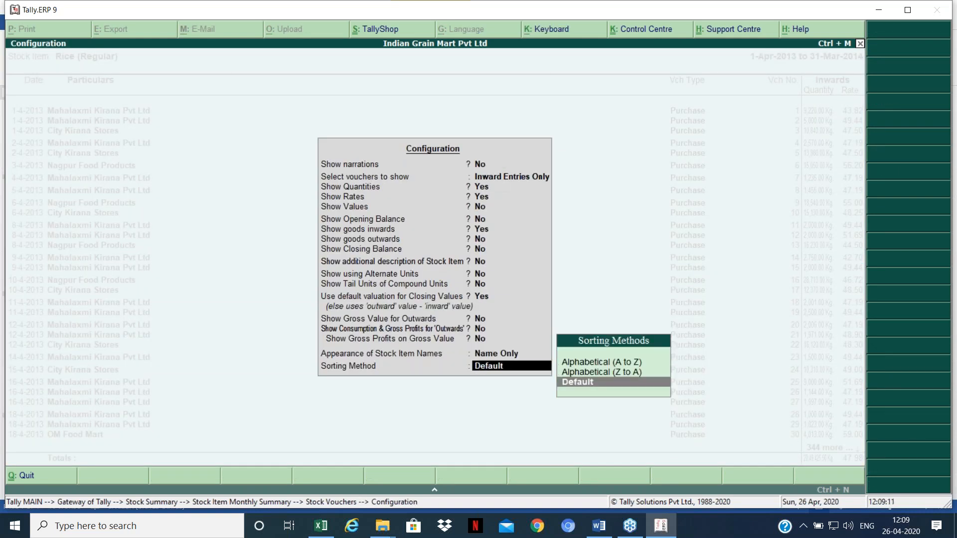
pyautogui.press('BackSpace')
pyautogui.press('Return')
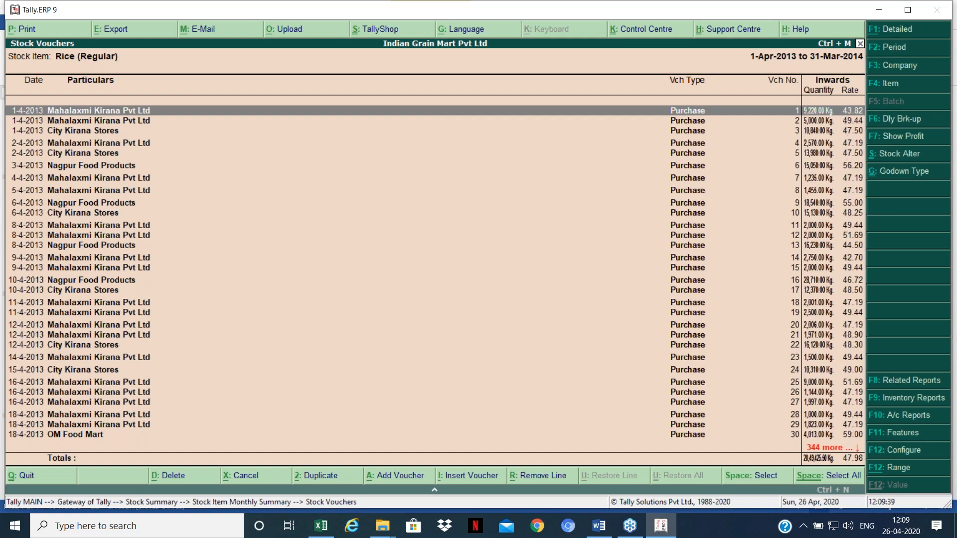
# Step: Compare purchase rates across vouchers 6 to 10, such as 55.00 on voucher 9 and 56.20 on voucher 6
pyautogui.press('Down')
pyautogui.press('Down')
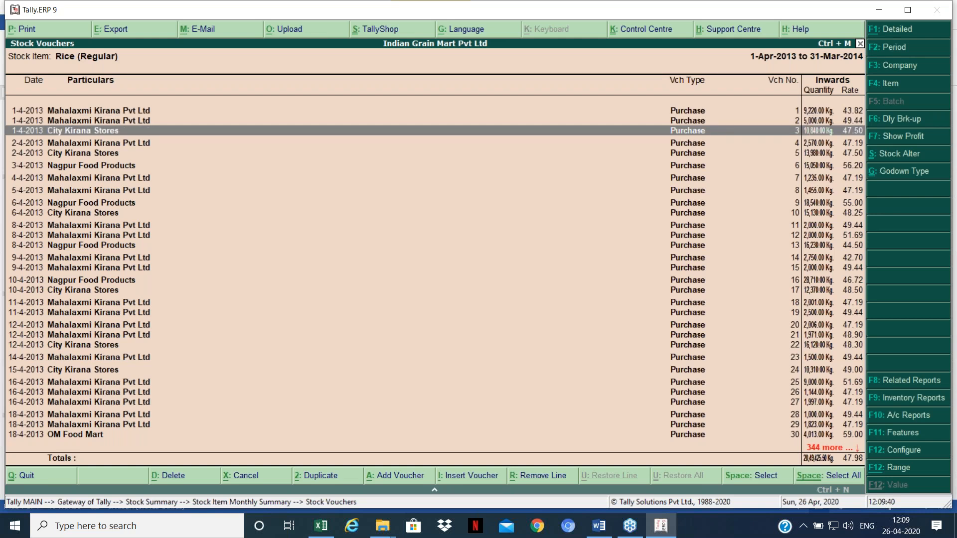
pyautogui.press('Down')
pyautogui.press('Down')
pyautogui.press('Down')
pyautogui.press('Down')
pyautogui.press('Down')
pyautogui.press('Down')
pyautogui.press('Down')
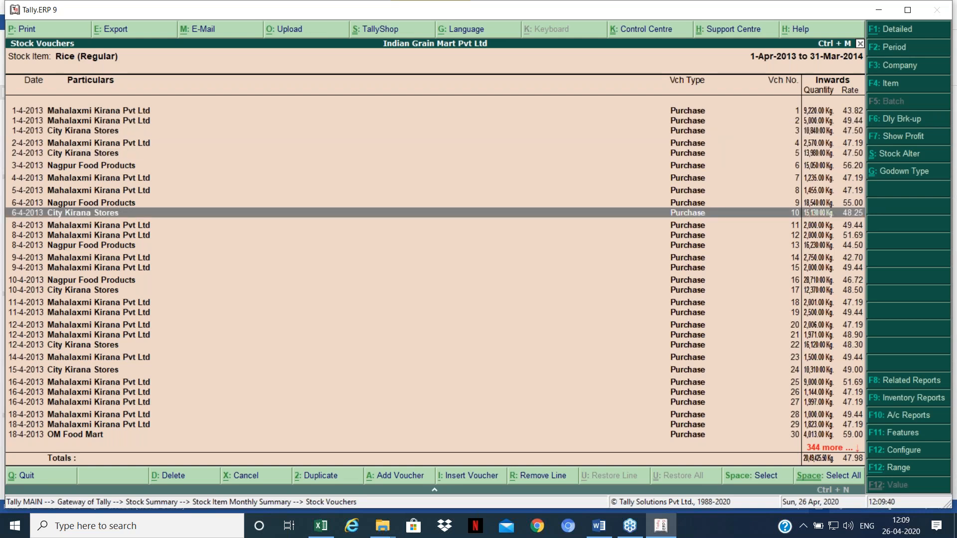
pyautogui.press('Down')
pyautogui.press('Down')
pyautogui.press('Down')
pyautogui.press('Down')
pyautogui.press('Down')
pyautogui.press('Down')
pyautogui.press('Down')
pyautogui.press('Down')
pyautogui.press('Down')
pyautogui.press('Down')
pyautogui.press('Down')
pyautogui.press('Up')
pyautogui.press('Up')
pyautogui.press('Up')
pyautogui.press('Up')
pyautogui.press('Up')
pyautogui.press('Up')
pyautogui.press('Up')
pyautogui.press('Up')
pyautogui.press('Up')
pyautogui.press('Up')
pyautogui.press('Up')
pyautogui.press('Up')
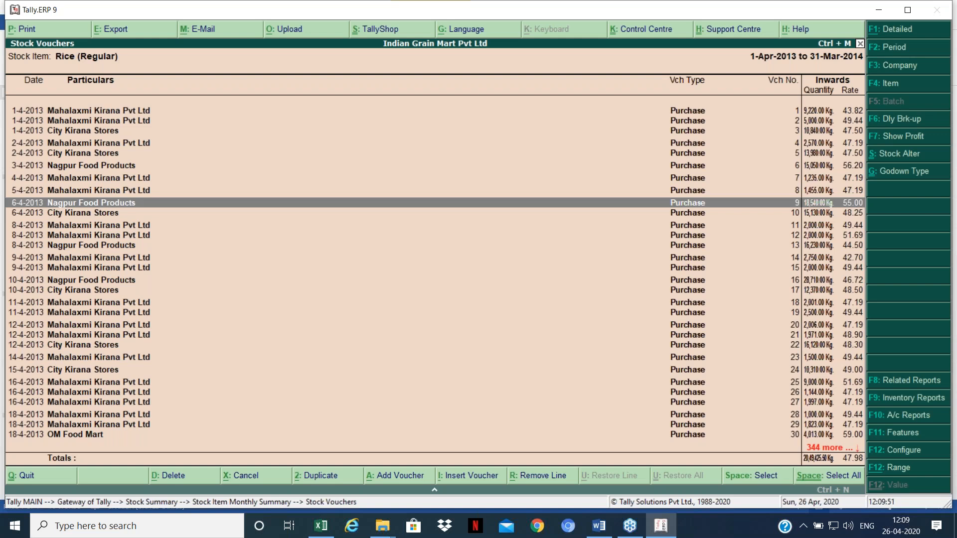
pyautogui.press('Down')
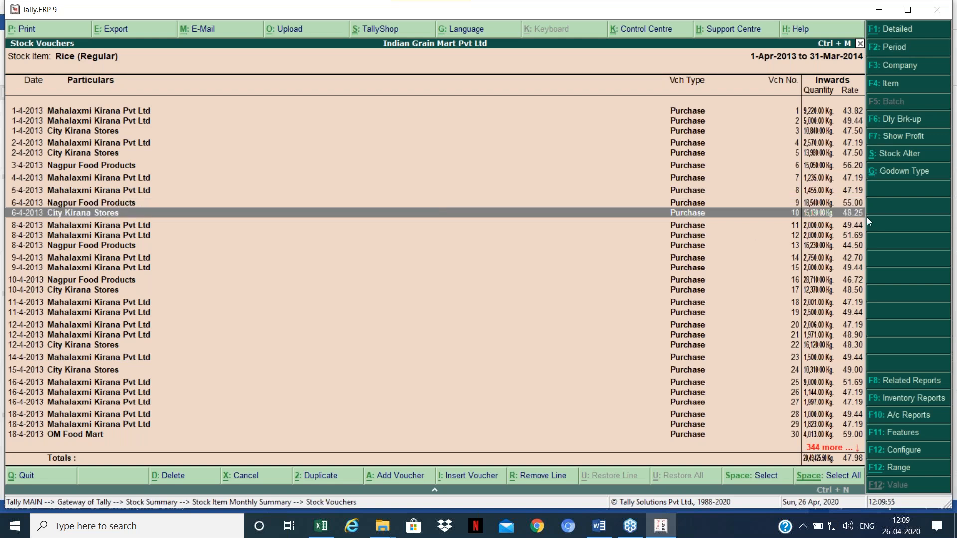
pyautogui.press('Up')
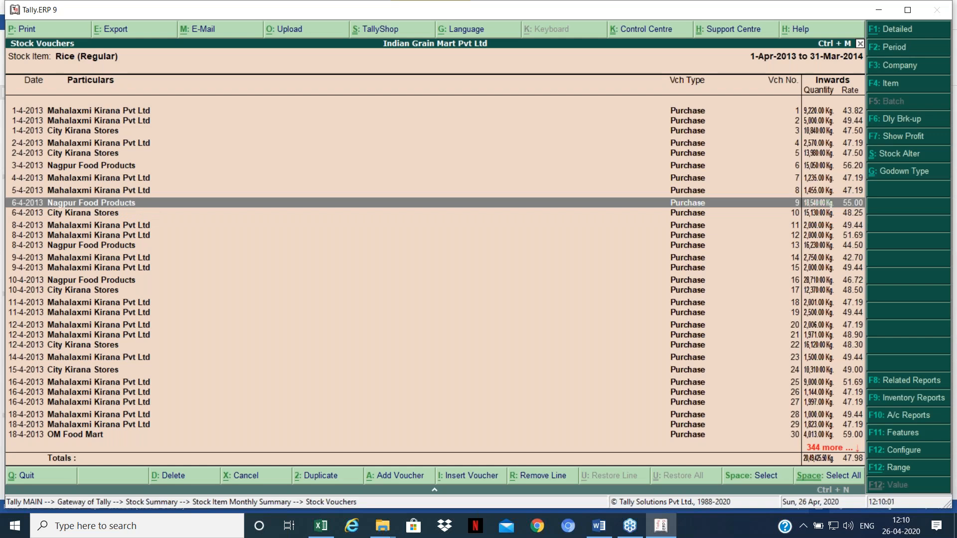
pyautogui.press('Up')
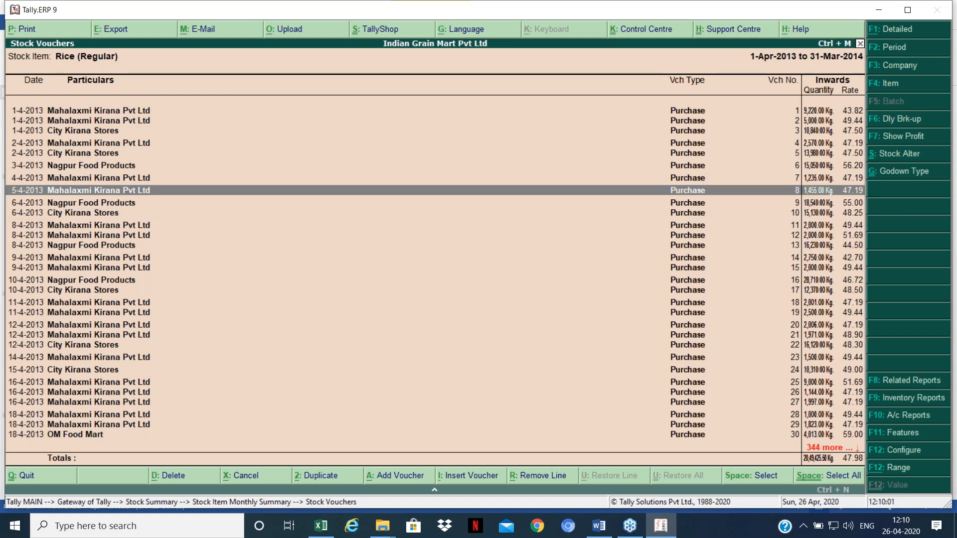
pyautogui.press('Up')
pyautogui.press('Up')
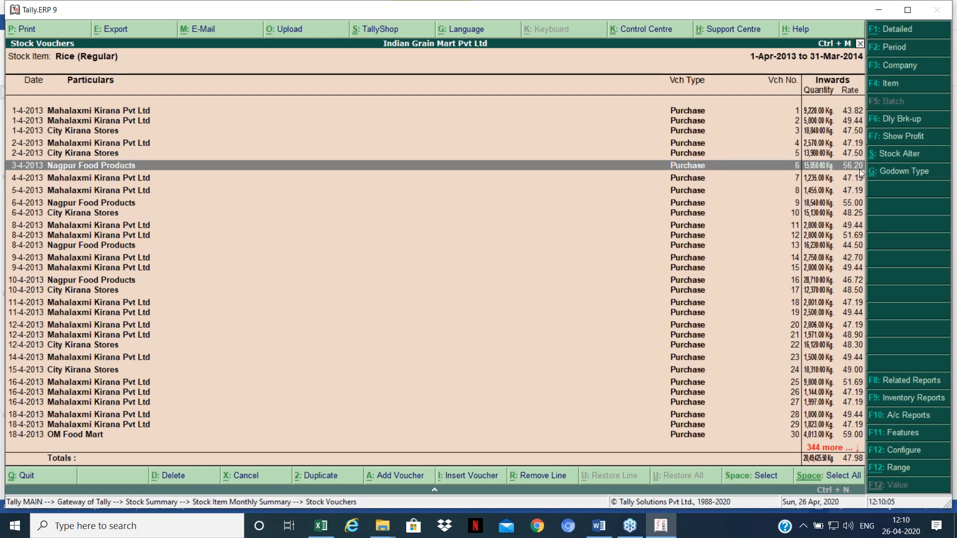
pyautogui.press('Down')
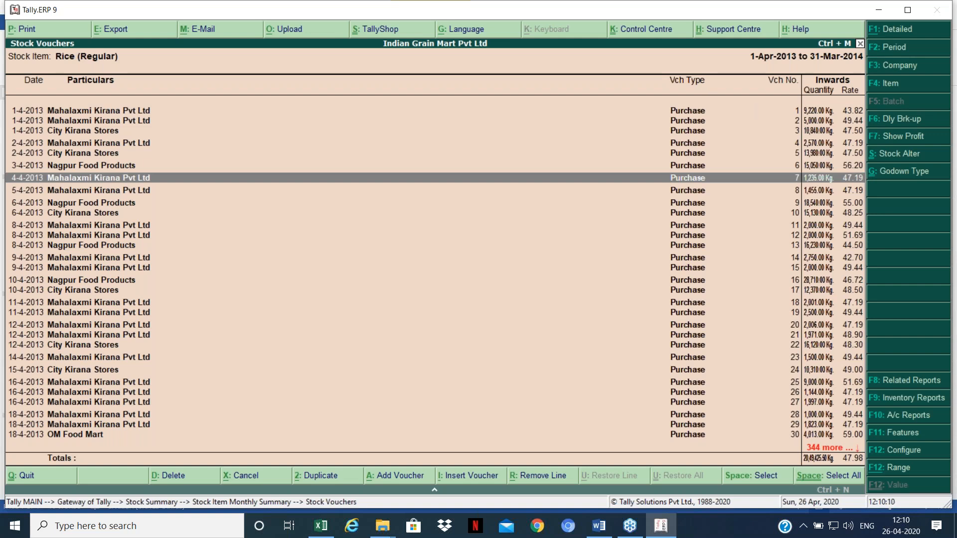
pyautogui.press('Down')
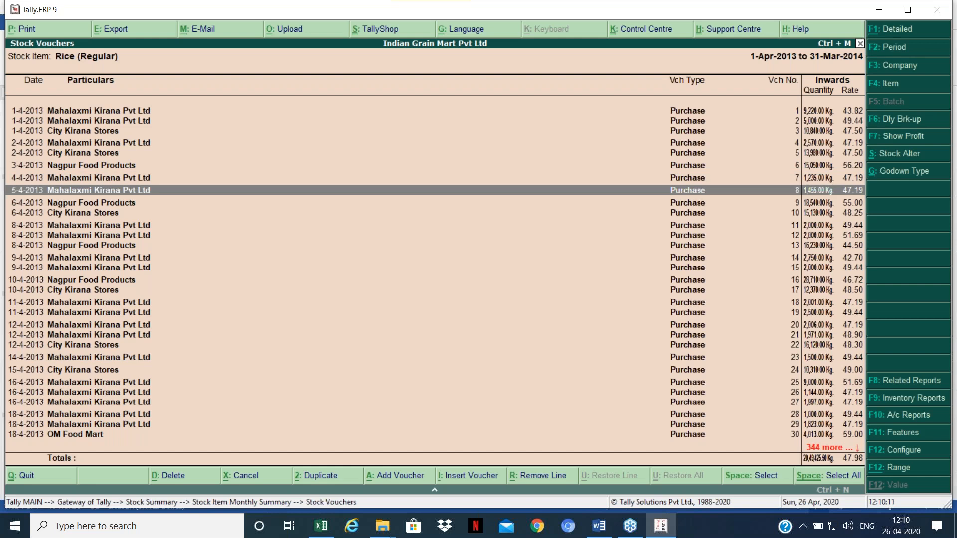
# Step: Compare later April purchase rates: 53.95 on 28-4-2013, 47.19 on 30-4-2013, 43.75, and 48.69 on voucher 41
pyautogui.press('Down')
pyautogui.press('Down')
pyautogui.press('Down')
pyautogui.press('Down')
pyautogui.press('Down')
pyautogui.press('Down')
pyautogui.press('Down')
pyautogui.press('Down')
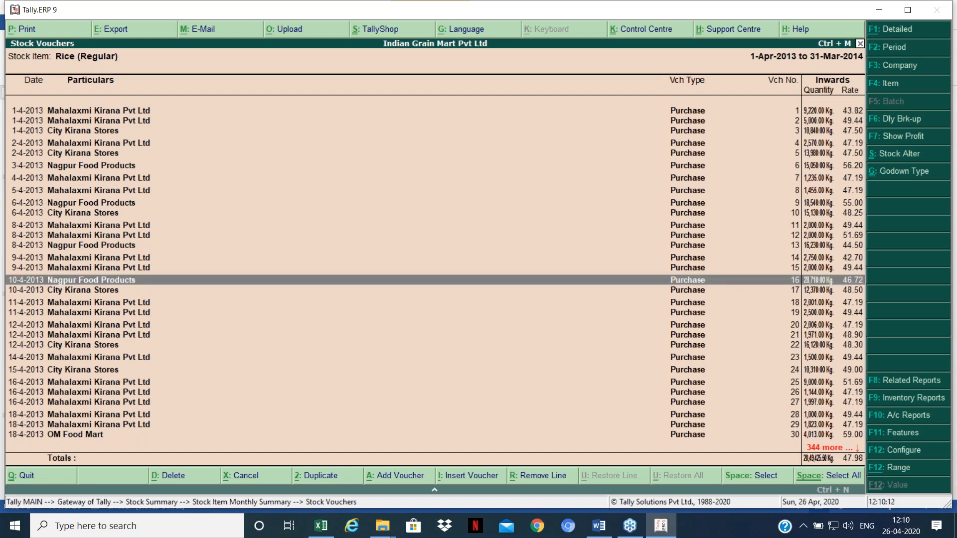
pyautogui.press('Down')
pyautogui.press('Down')
pyautogui.press('Down')
pyautogui.press('Down')
pyautogui.press('Down')
pyautogui.press('Down')
pyautogui.press('Down')
pyautogui.press('Down')
pyautogui.press('Down')
pyautogui.press('Down')
pyautogui.press('Down')
pyautogui.press('Down')
pyautogui.press('Down')
pyautogui.press('Down')
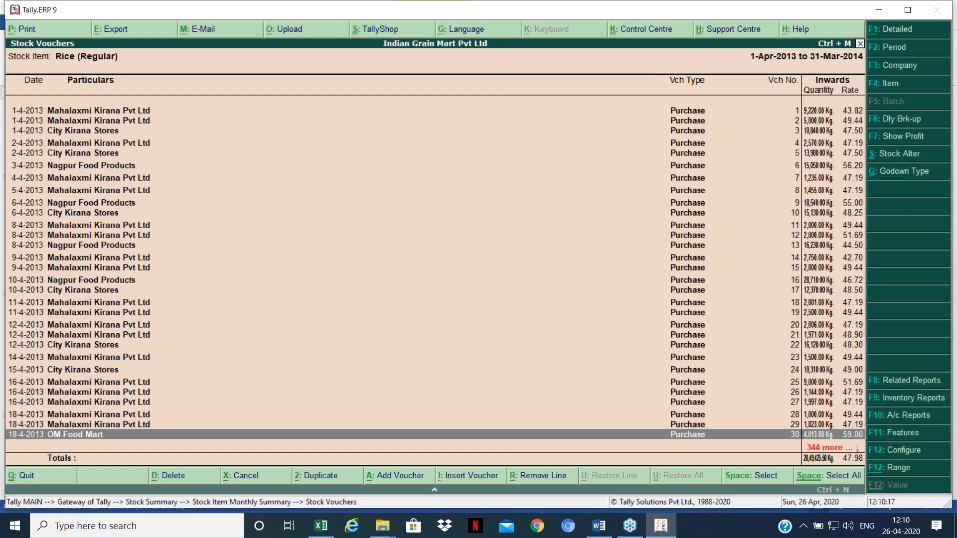
pyautogui.press('Down')
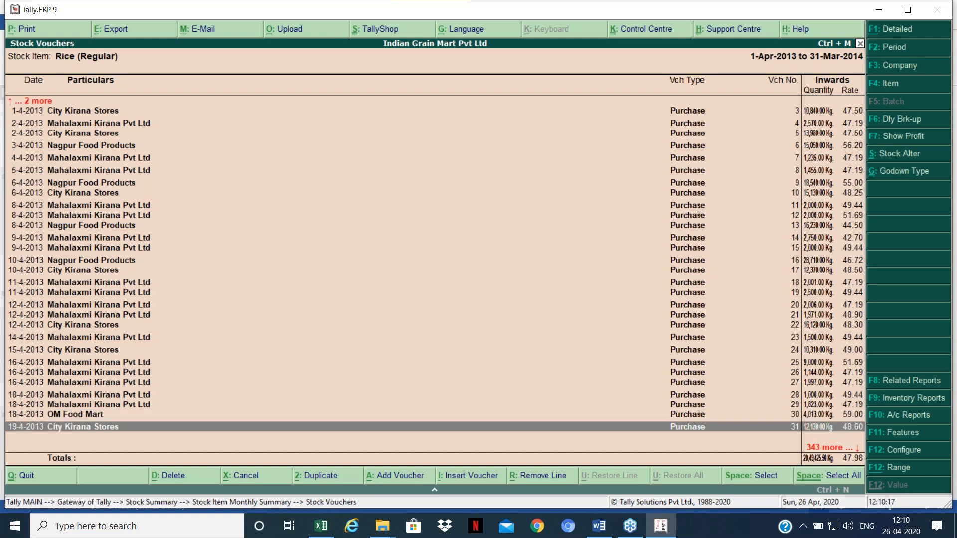
pyautogui.press('Down')
pyautogui.press('Down')
pyautogui.press('Down')
pyautogui.press('Down')
pyautogui.press('Down')
pyautogui.press('Down')
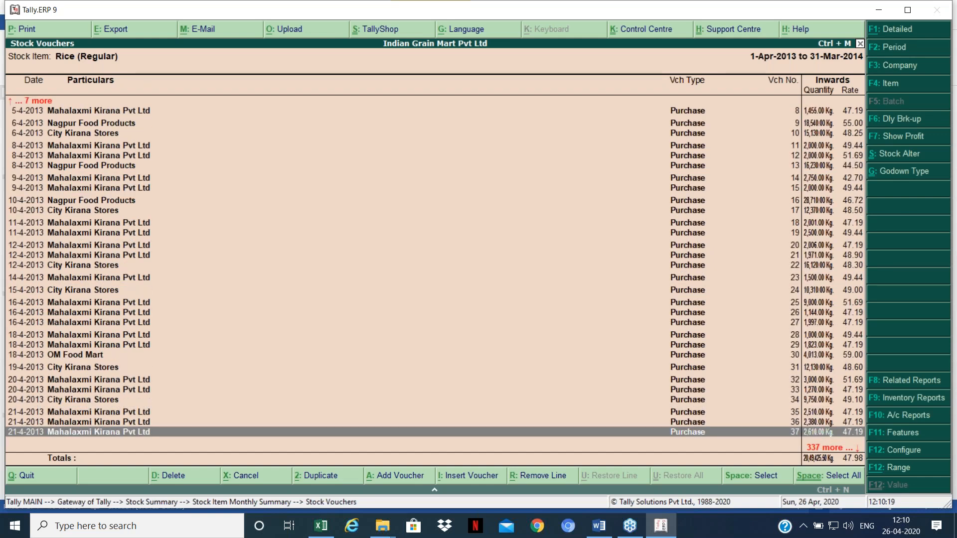
pyautogui.press('Down')
pyautogui.press('Down')
pyautogui.press('Down')
pyautogui.press('Down')
pyautogui.press('Down')
pyautogui.press('Down')
pyautogui.press('Down')
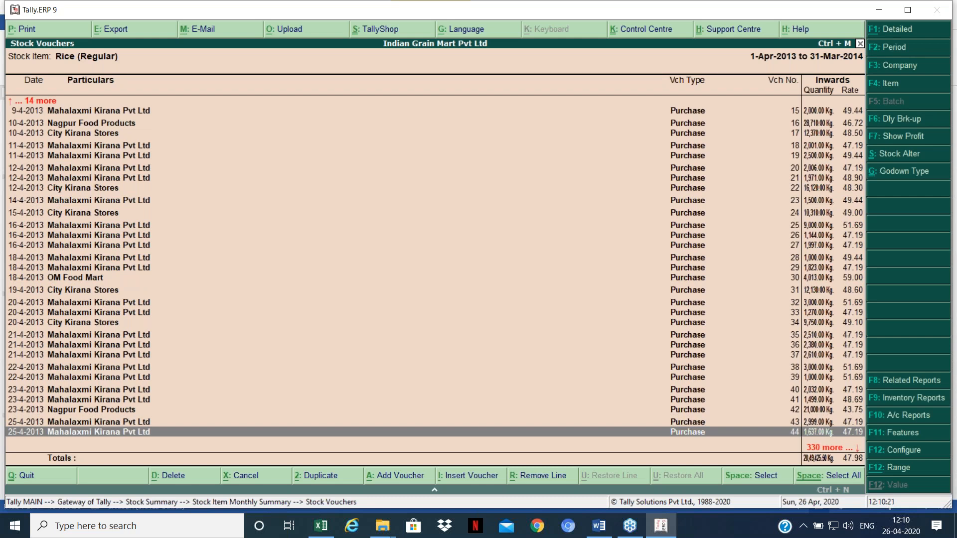
pyautogui.press('Down')
pyautogui.press('Down')
pyautogui.press('Down')
pyautogui.press('Down')
pyautogui.press('Down')
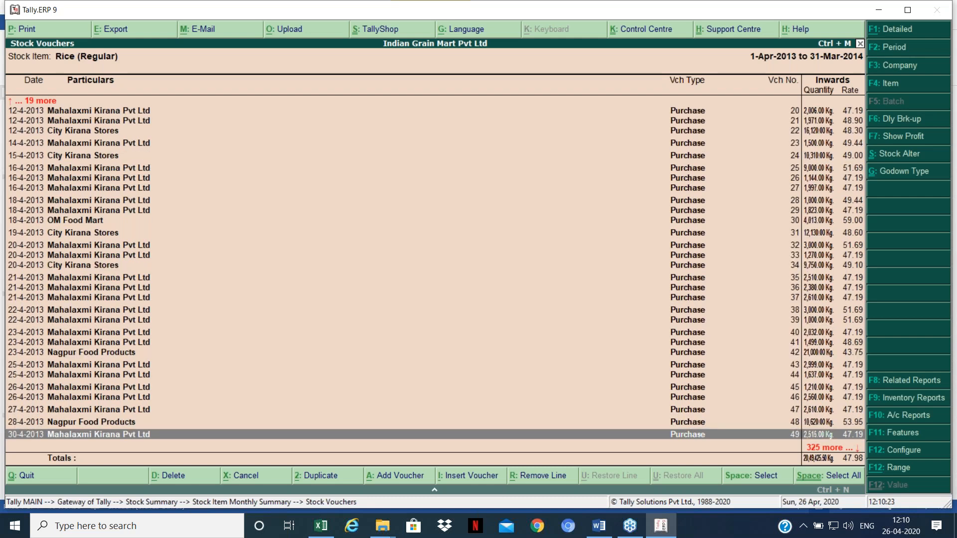
pyautogui.press('Down')
pyautogui.press('Down')
pyautogui.press('Up')
pyautogui.press('Up')
pyautogui.press('Up')
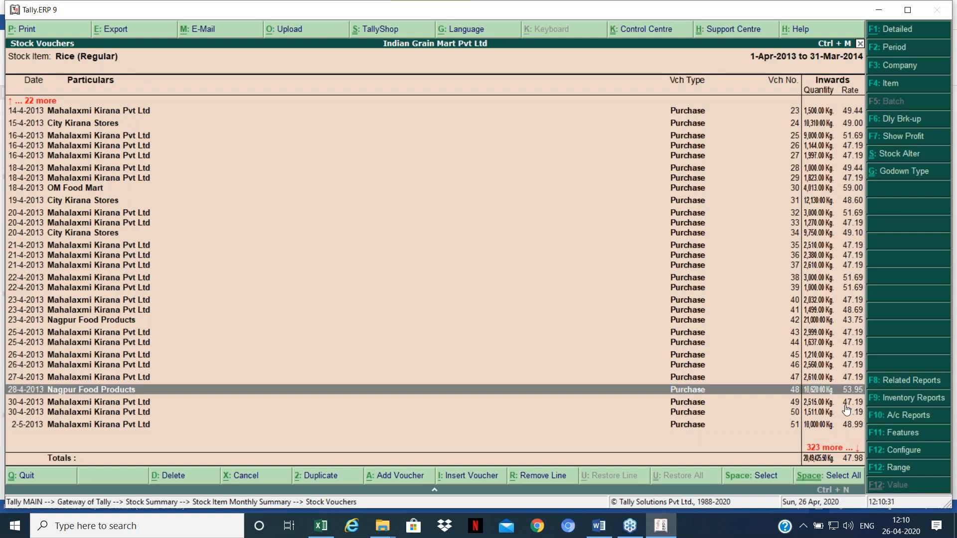
pyautogui.press('Down')
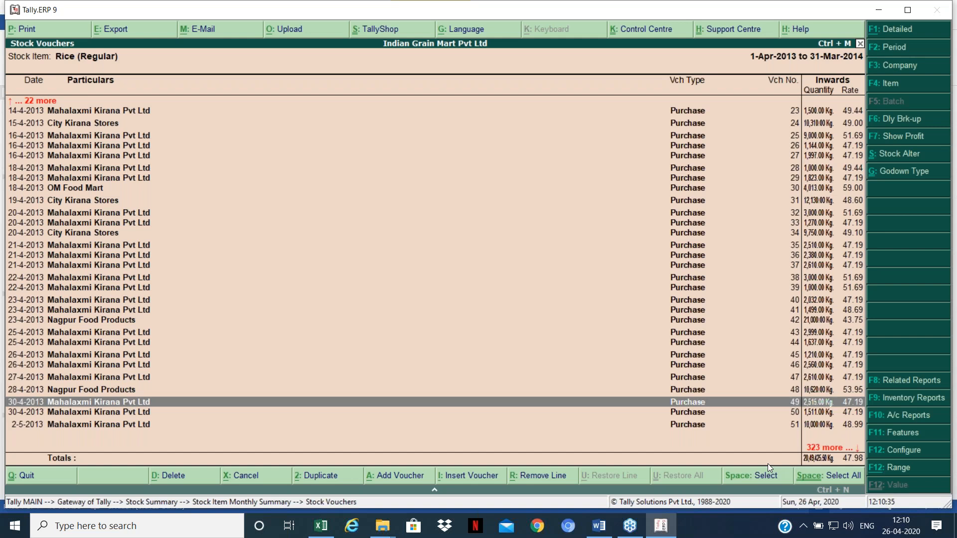
pyautogui.press('Up')
pyautogui.press('Up')
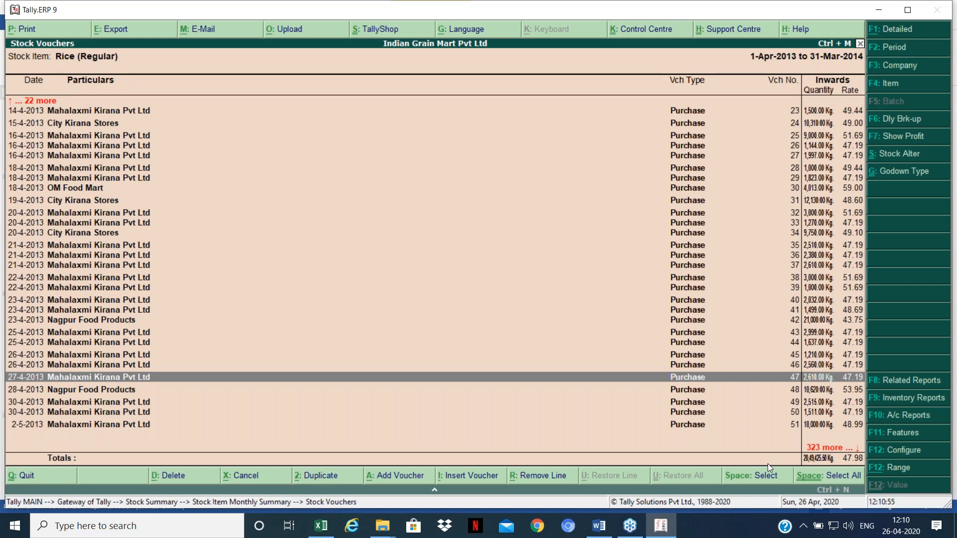
pyautogui.press('Up')
pyautogui.press('Up')
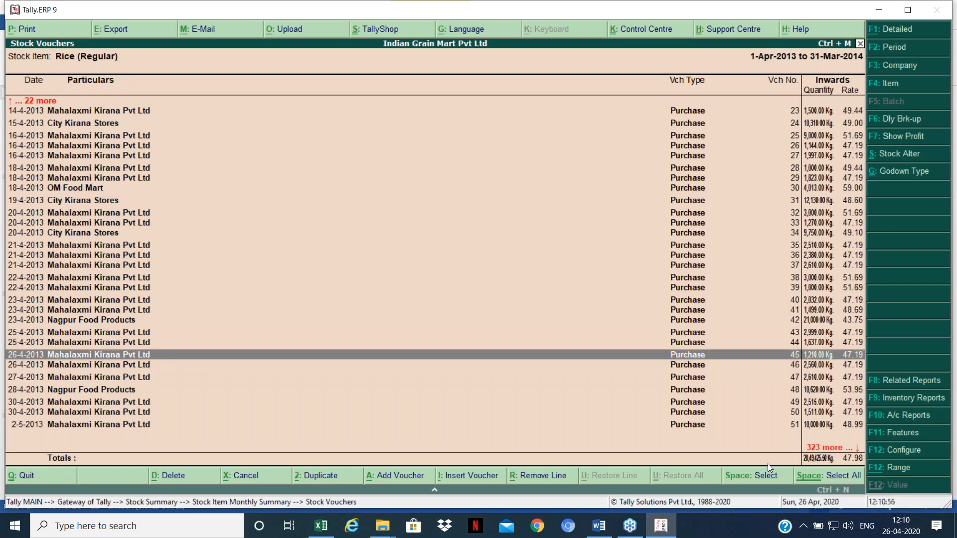
pyautogui.press('Up')
pyautogui.press('Up')
pyautogui.press('Up')
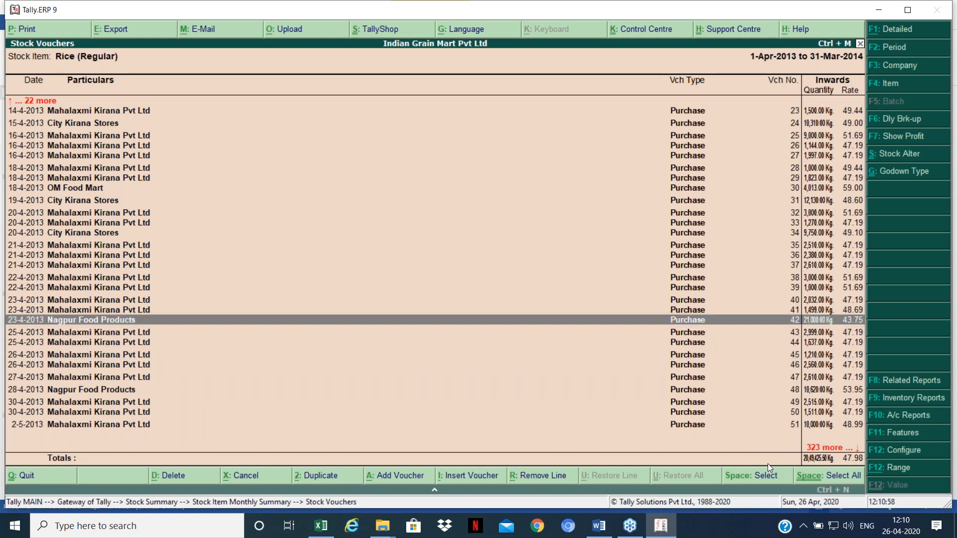
pyautogui.press('Up')
pyautogui.press('Down')
pyautogui.press('Up')
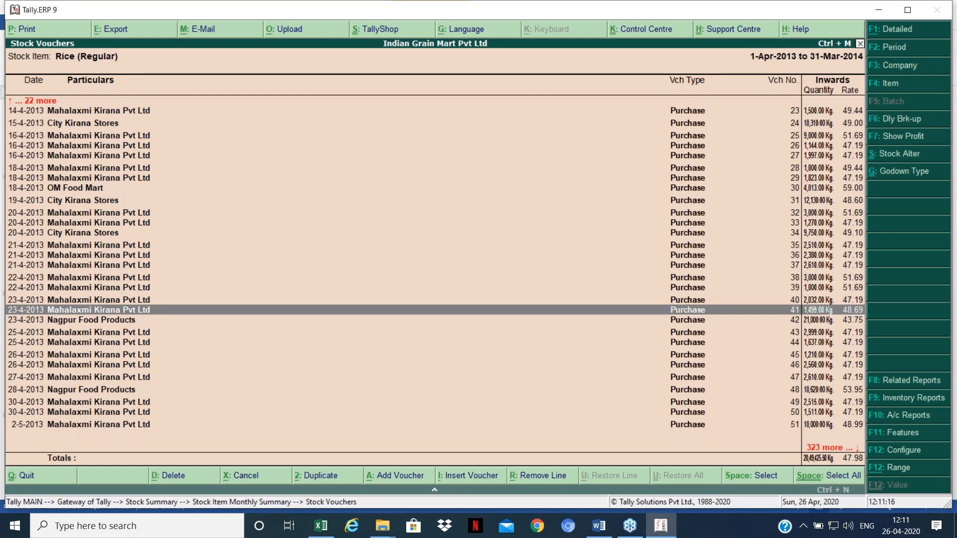
# Step: Return to the Stock Summary and switch to the Excel workbook
pyautogui.press('Escape')
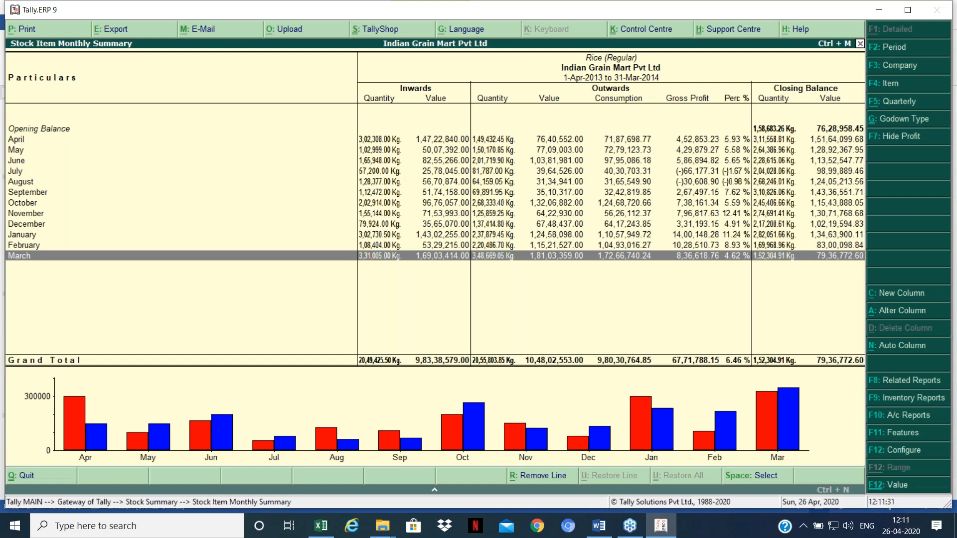
pyautogui.press('Escape')
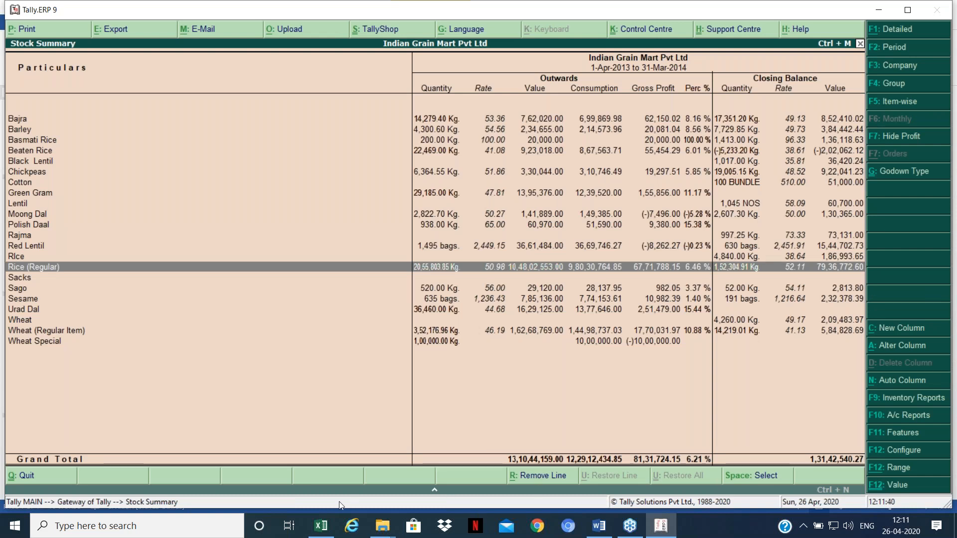
pyautogui.click(327, 531)
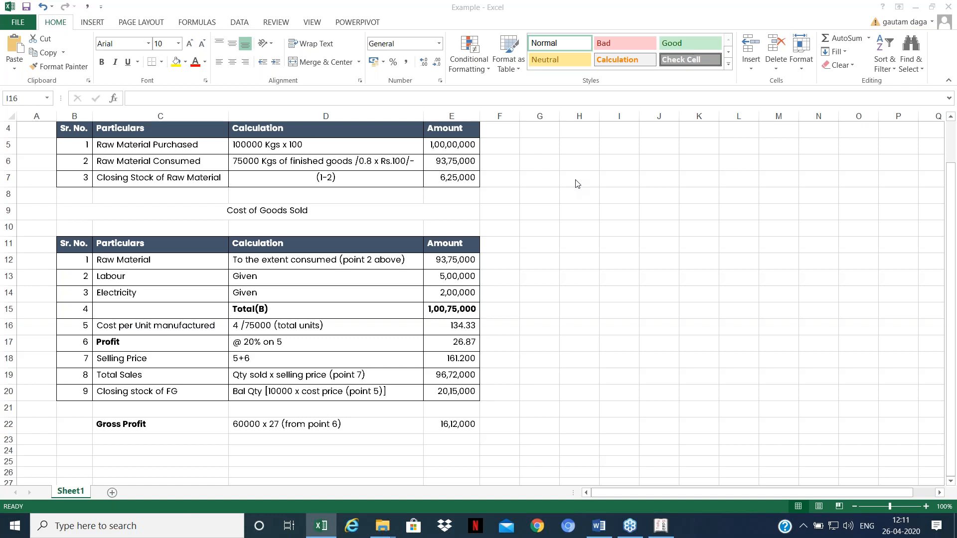
# Step: Enter 100 as the rate in H7 and 100 as the quantity in I7
pyautogui.click(577, 184)
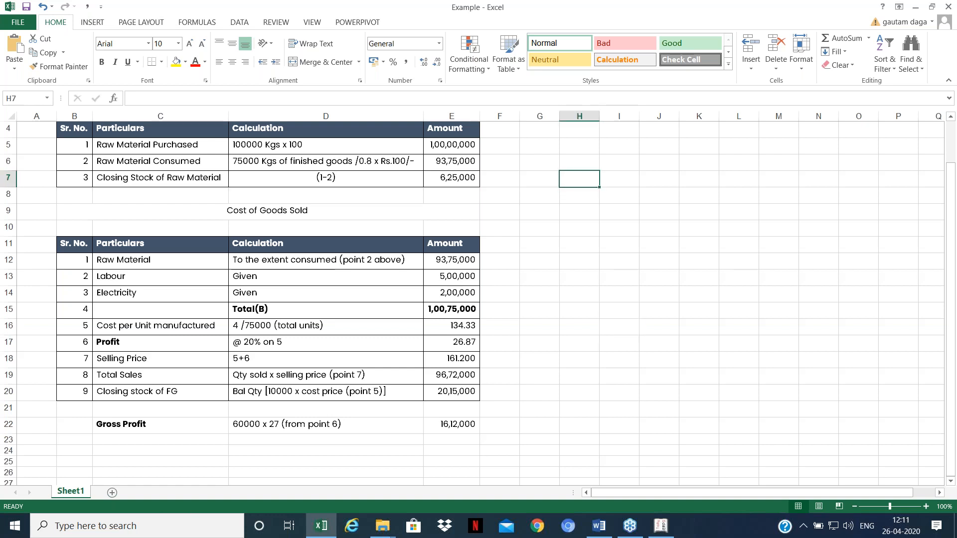
pyautogui.press('F2')
pyautogui.write('100')
pyautogui.hotkey('ctrl', 'Return')
pyautogui.press('Right')
pyautogui.press('End')
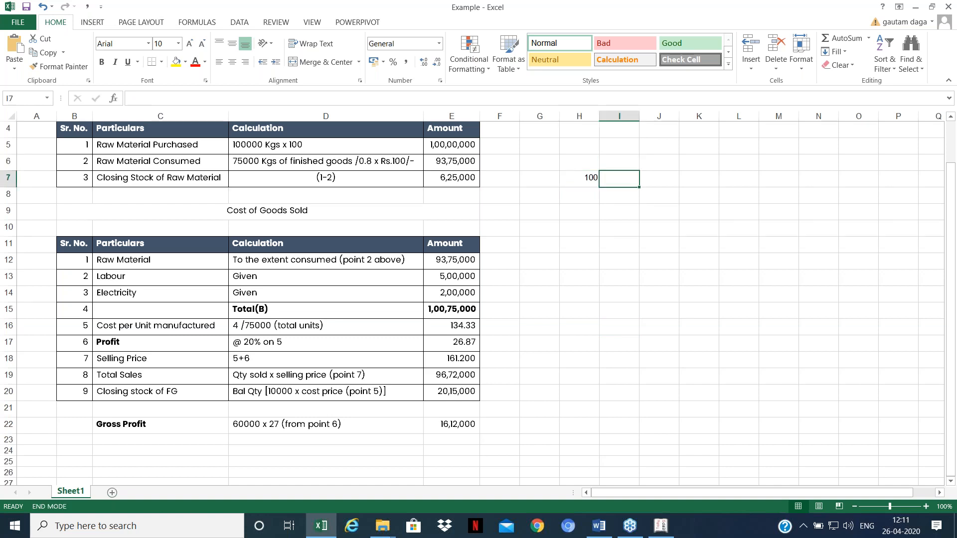
pyautogui.click(721, 201)
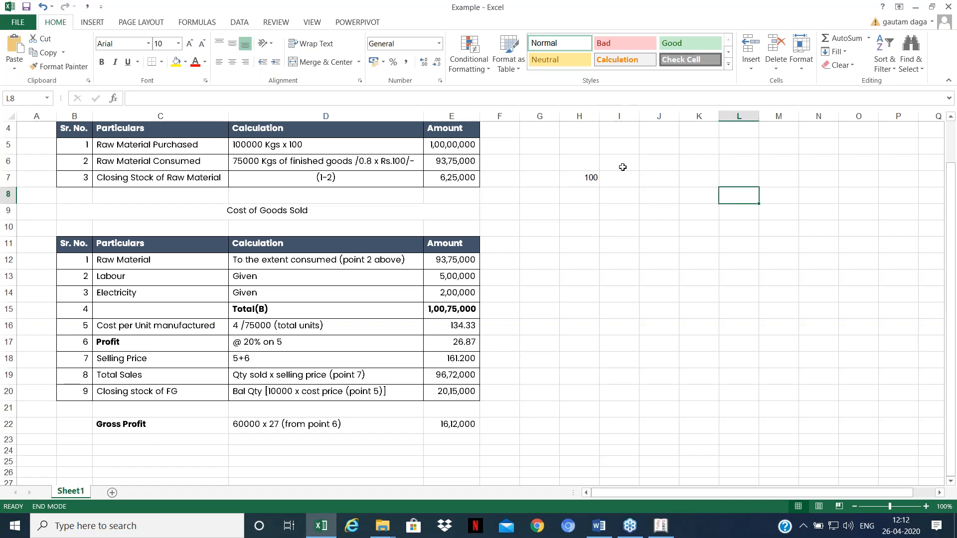
pyautogui.click(624, 176)
pyautogui.write('1')
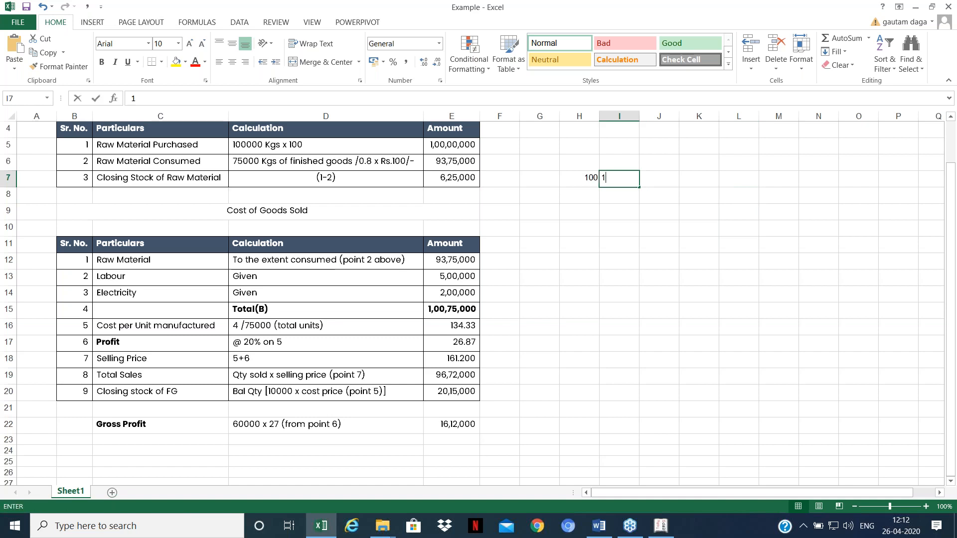
pyautogui.write('00')
pyautogui.press('Return')
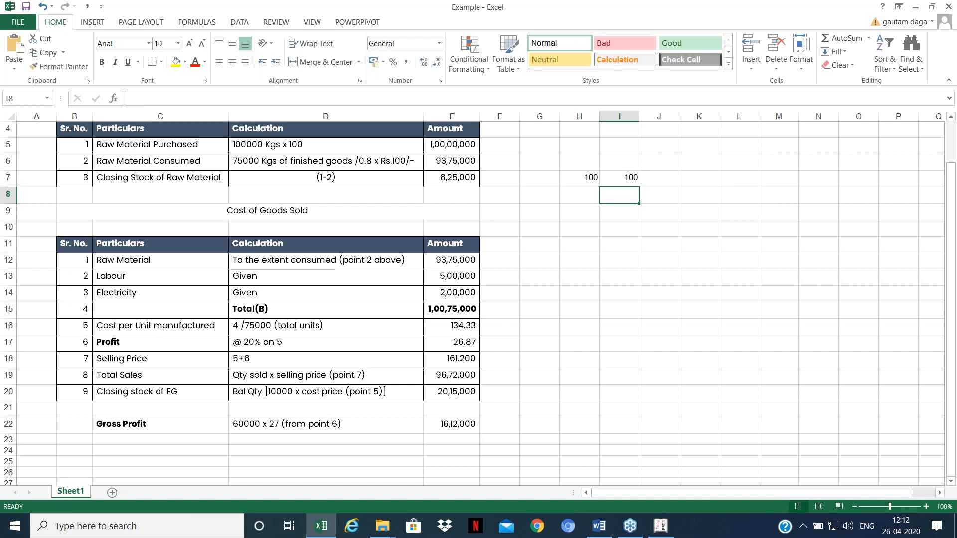
# Step: Add the formula =+H7*I7 in J7, giving 10000
pyautogui.press('Up')
pyautogui.press('Right')
pyautogui.write('+')
pyautogui.press('Left')
pyautogui.press('Left')
pyautogui.write('*')
pyautogui.press('Left')
pyautogui.press('Return')
# Step: Put the formula =+J7/80 in J8, giving 125
pyautogui.press('Left')
pyautogui.press('Up')
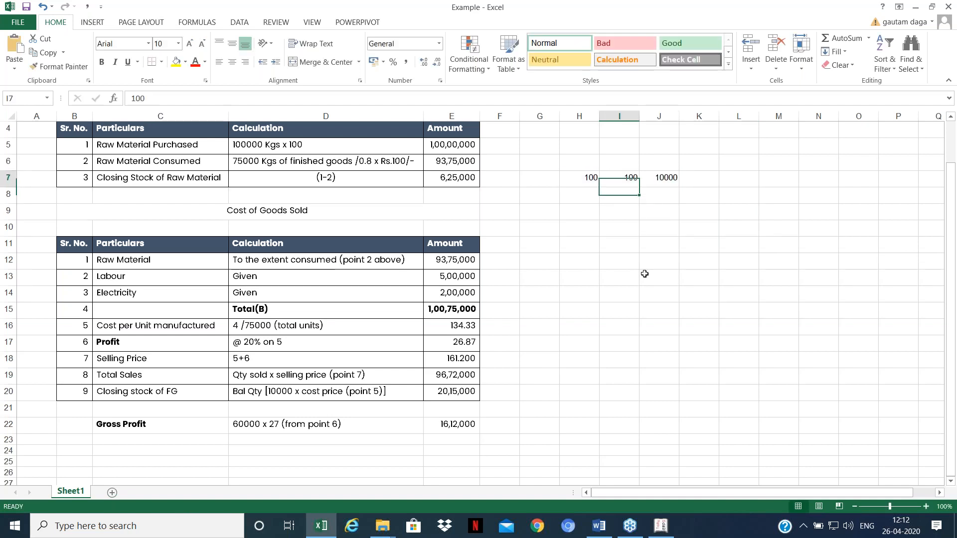
pyautogui.press('Right')
pyautogui.press('Down')
pyautogui.press('F2')
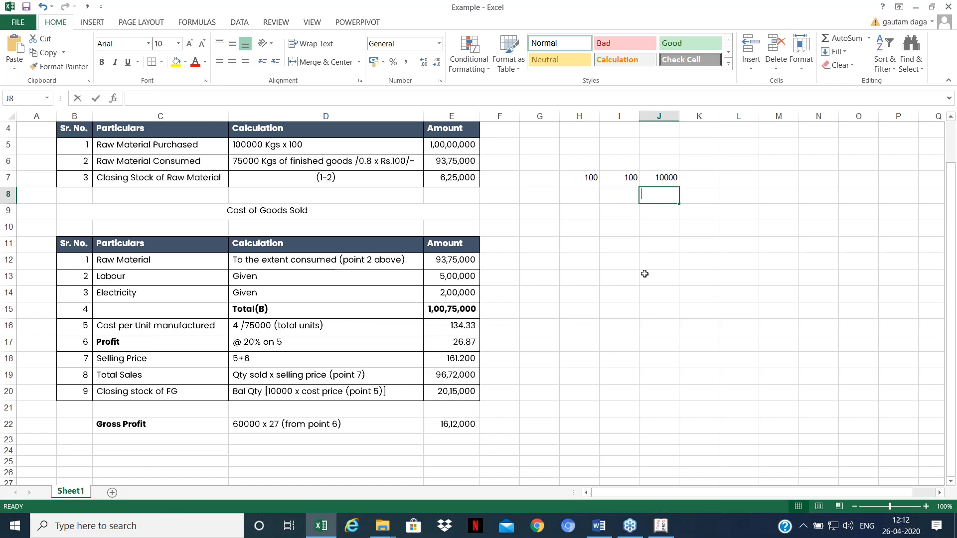
pyautogui.write('+')
pyautogui.press('Up')
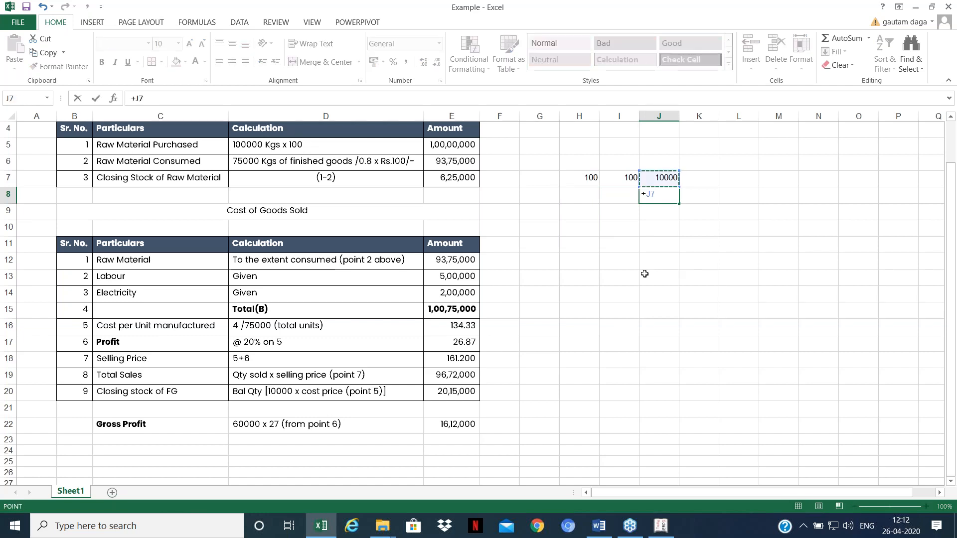
pyautogui.write('/80')
pyautogui.hotkey('ctrl', 'Return')
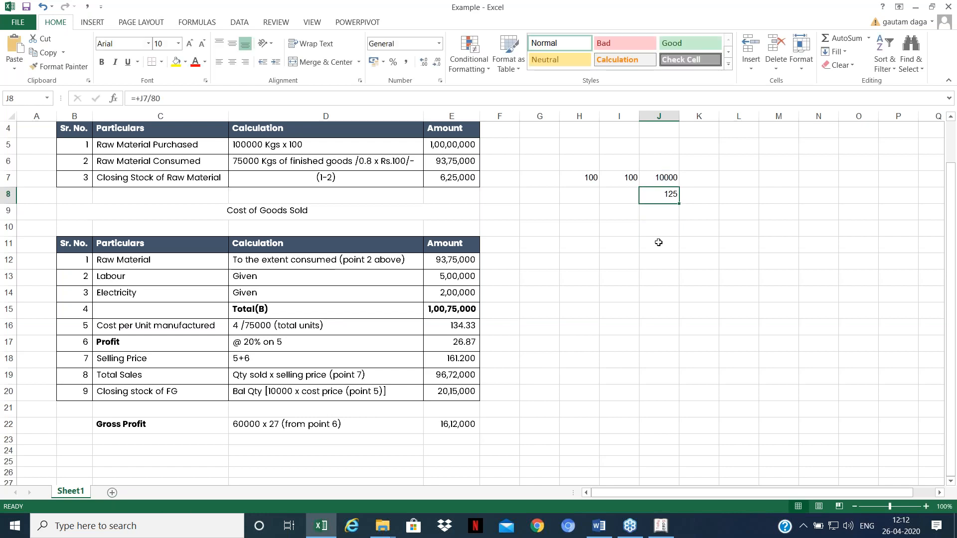
# Step: Label the rows CE in K7 and WE in K8
pyautogui.press('Left')
pyautogui.press('Up')
pyautogui.press('Right')
pyautogui.press('Right')
pyautogui.press('F2')
pyautogui.write('CE')
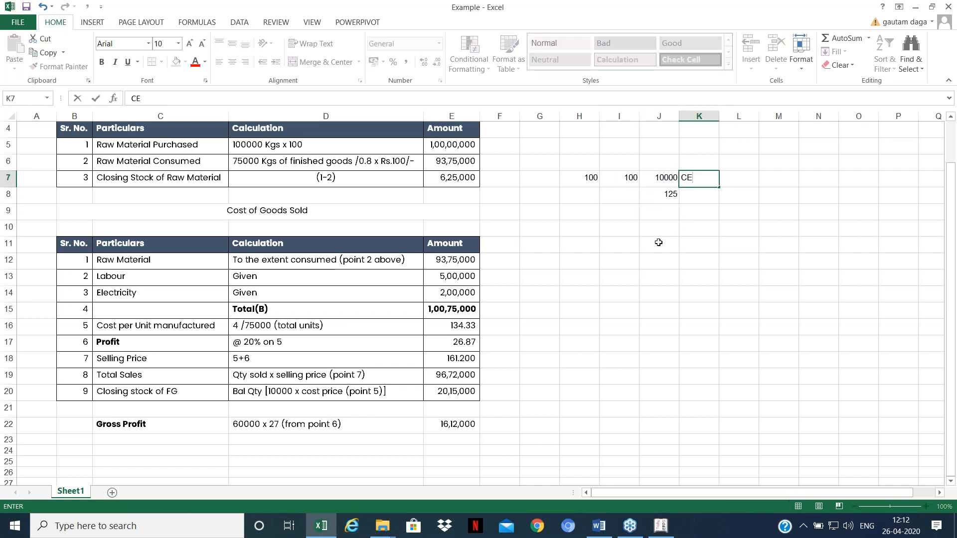
pyautogui.hotkey('ctrl', 'Return')
pyautogui.press('Return')
pyautogui.press('F2')
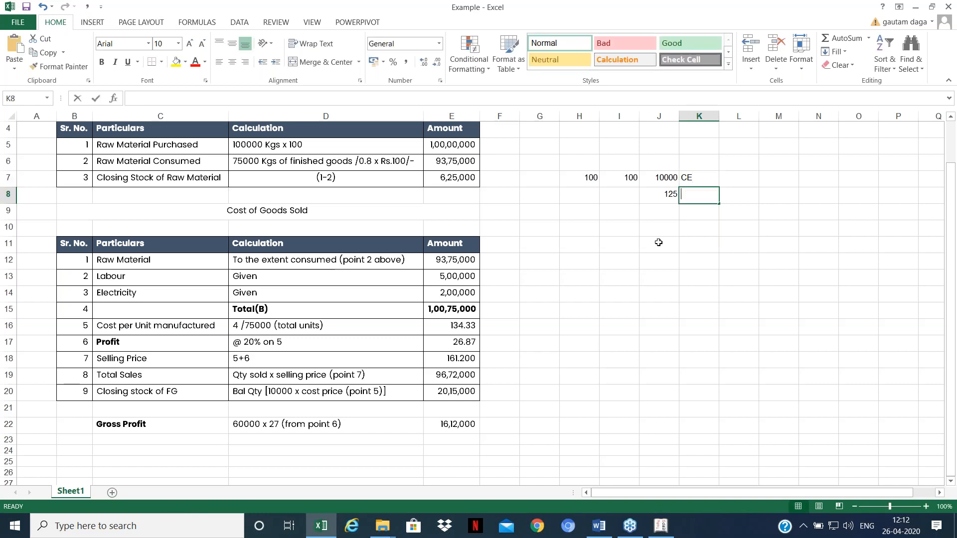
pyautogui.write('WE')
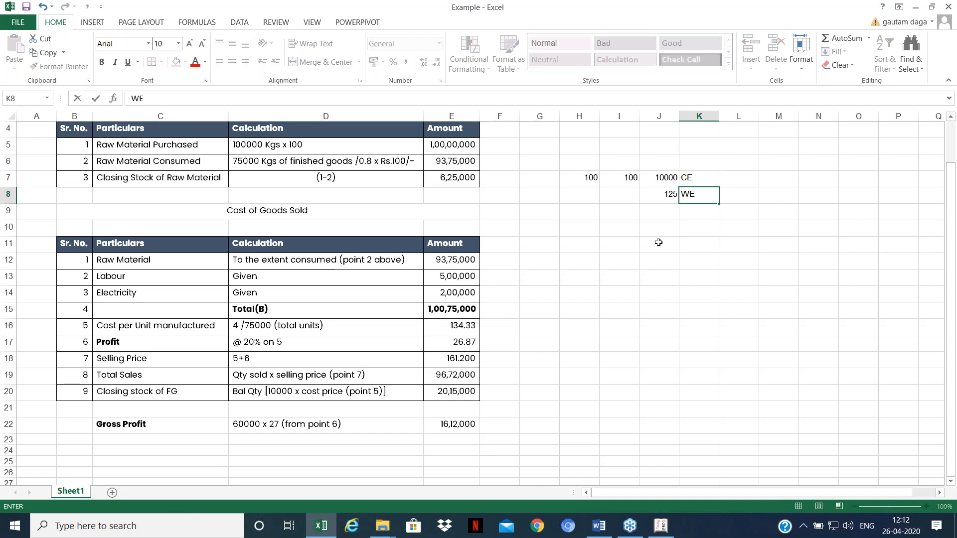
pyautogui.press('Return')
# Step: Enter 80 in H8 and 125 in I8, then confirm J8 shows 10000
pyautogui.press('Up')
pyautogui.press('Left')
pyautogui.press('Left')
pyautogui.press('Left')
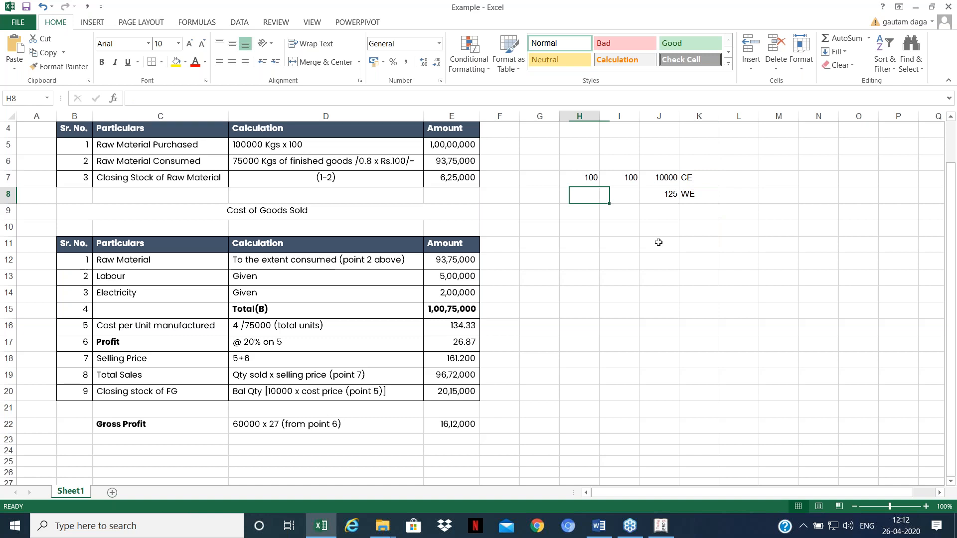
pyautogui.write('80')
pyautogui.press('Tab')
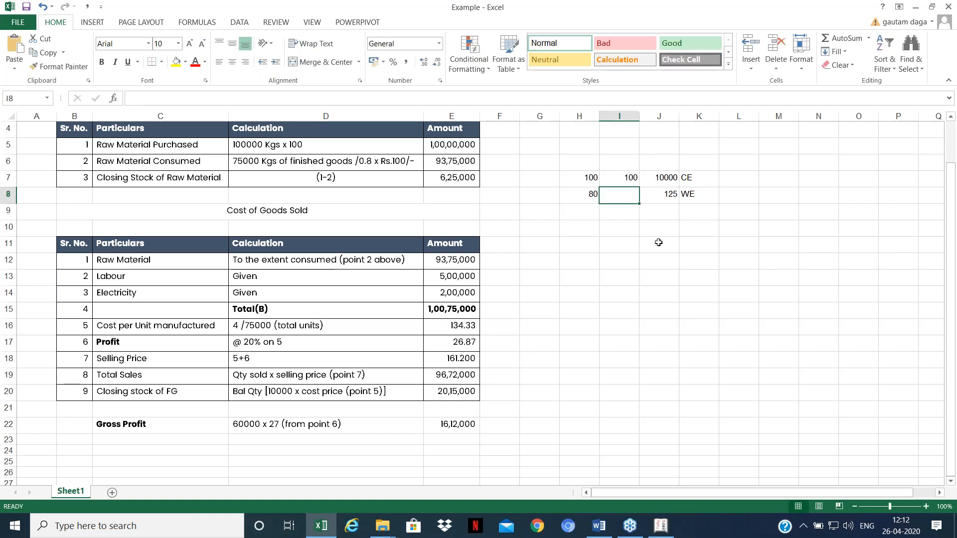
pyautogui.write('125')
pyautogui.press('Return')
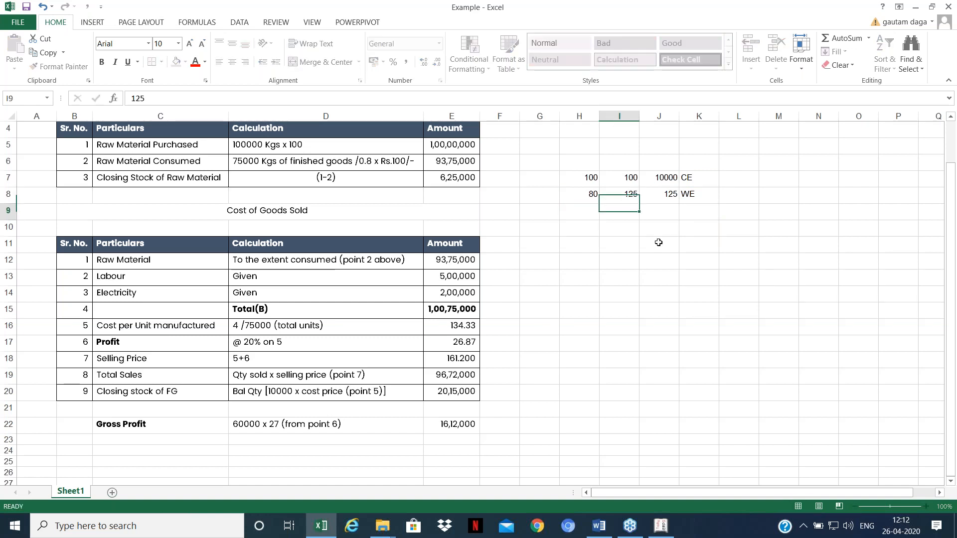
pyautogui.press('Up')
pyautogui.press('Right')
pyautogui.press('Right')
pyautogui.press('Left')
pyautogui.press('Up')
pyautogui.press('Down')
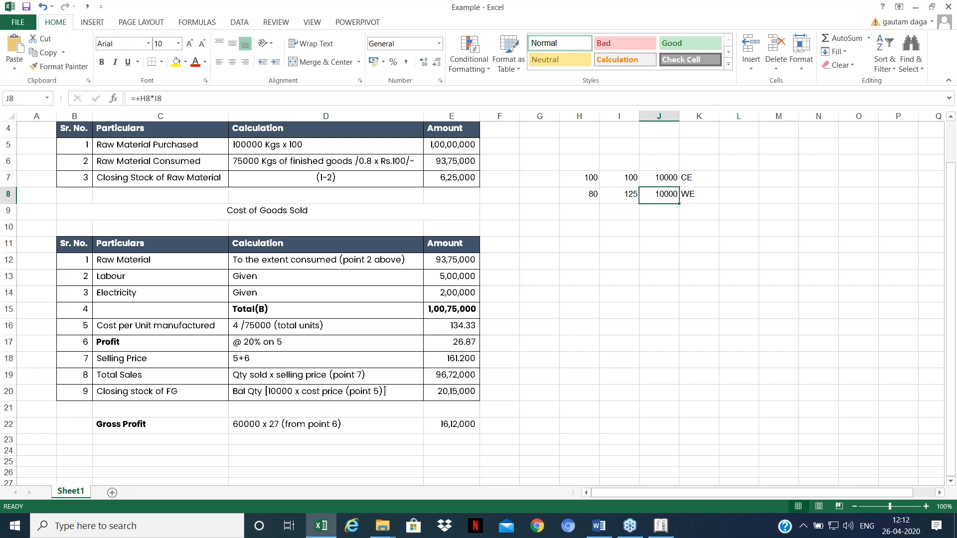
# Step: After reviewing quantity 80 and rate 125, enter the rate 140 in I9
pyautogui.click(587, 194)
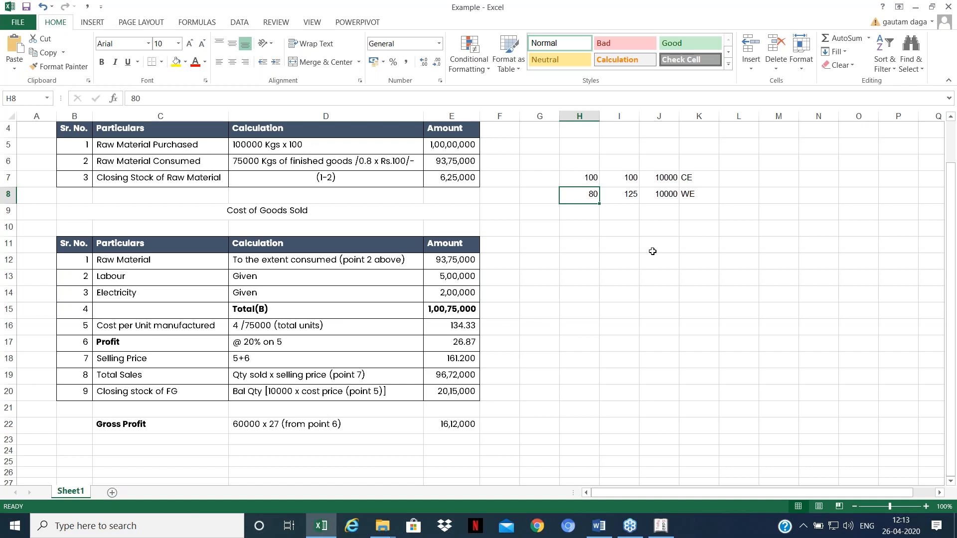
pyautogui.press('Right')
pyautogui.press('Left')
pyautogui.press('Down')
pyautogui.press('Right')
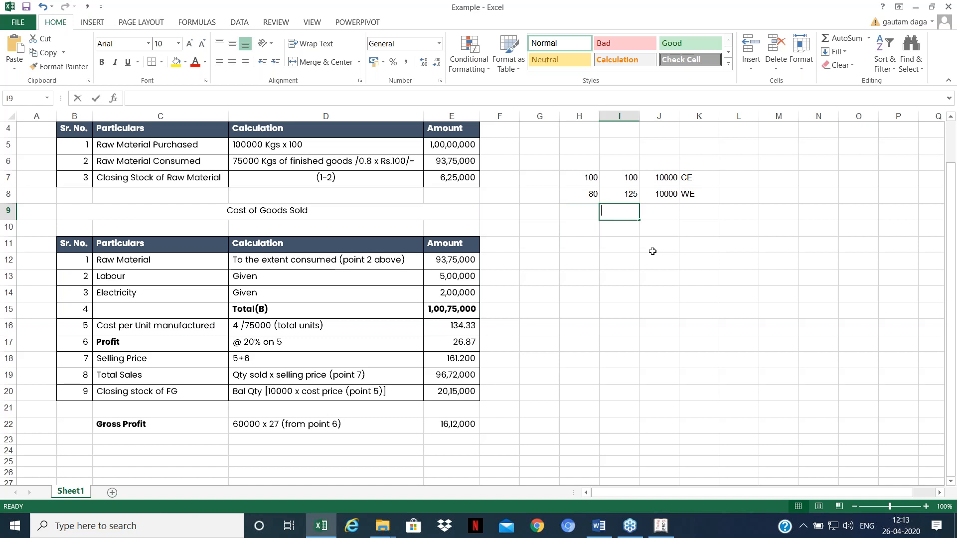
pyautogui.write('140')
pyautogui.press('Return')
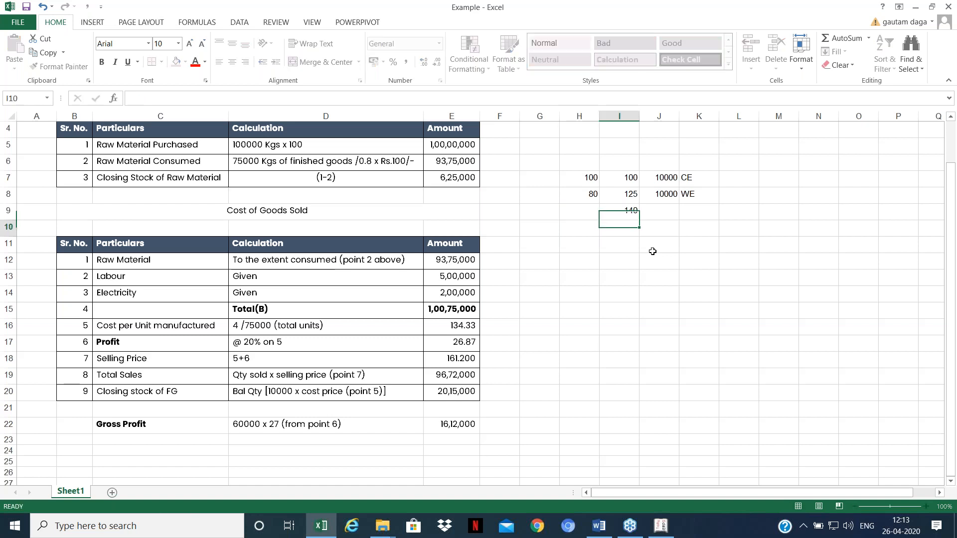
# Step: Enter +40*80 in K9 to get 3200 and +1200 in K10
pyautogui.press('Up')
pyautogui.press('Right')
pyautogui.press('Right')
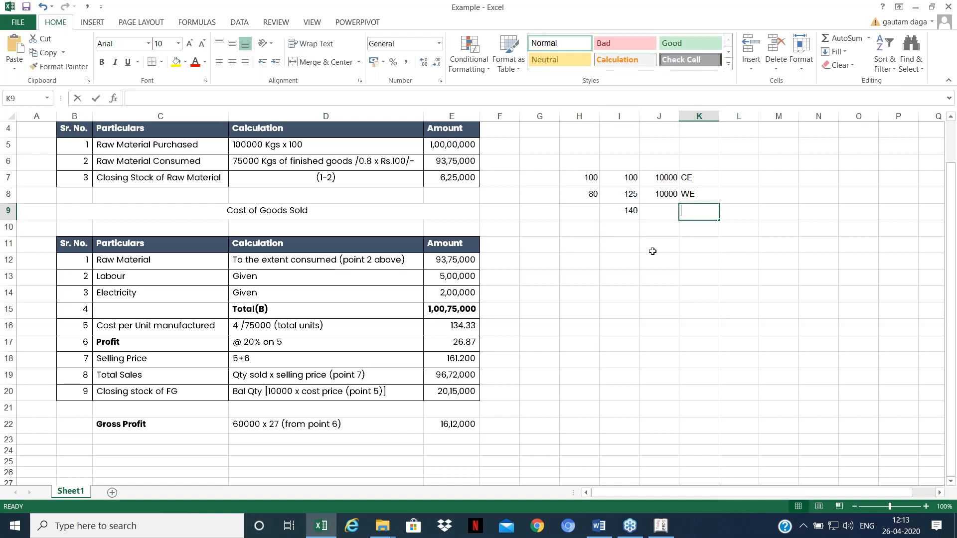
pyautogui.write('+40*80')
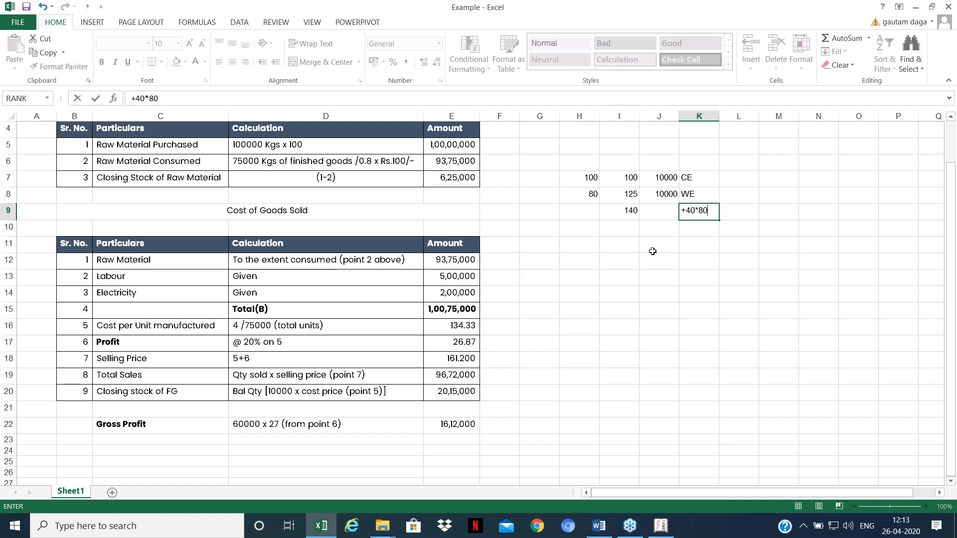
pyautogui.press('Return')
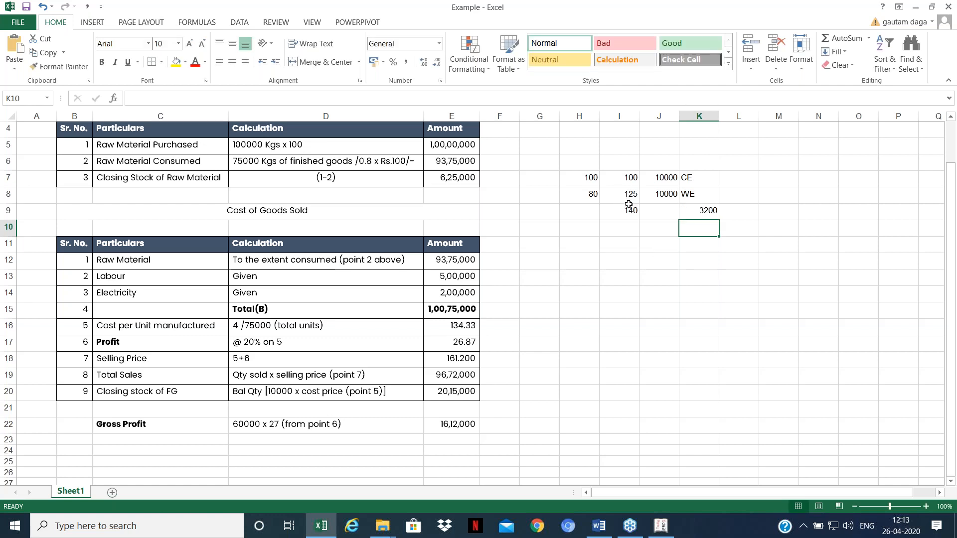
pyautogui.write('+1200')
pyautogui.press('Return')
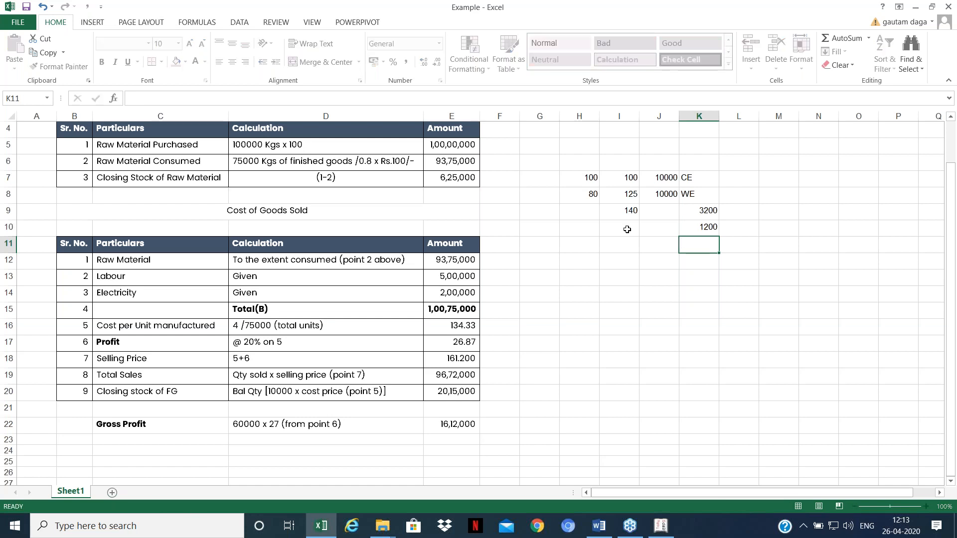
pyautogui.press('Up')
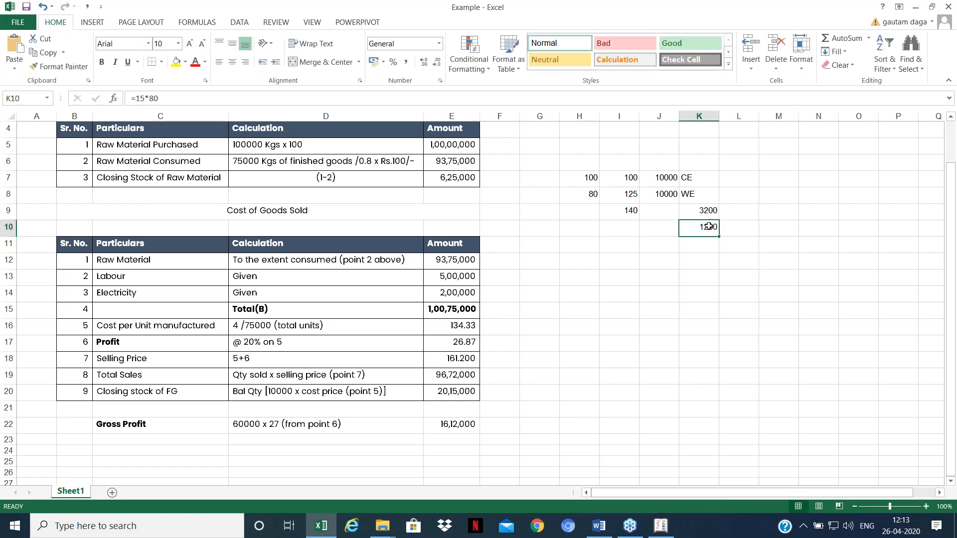
# Step: Walk through the quantity 80, rate 125, WE amount and K10 formula, then return to Tally
pyautogui.click(623, 194)
pyautogui.click(660, 194)
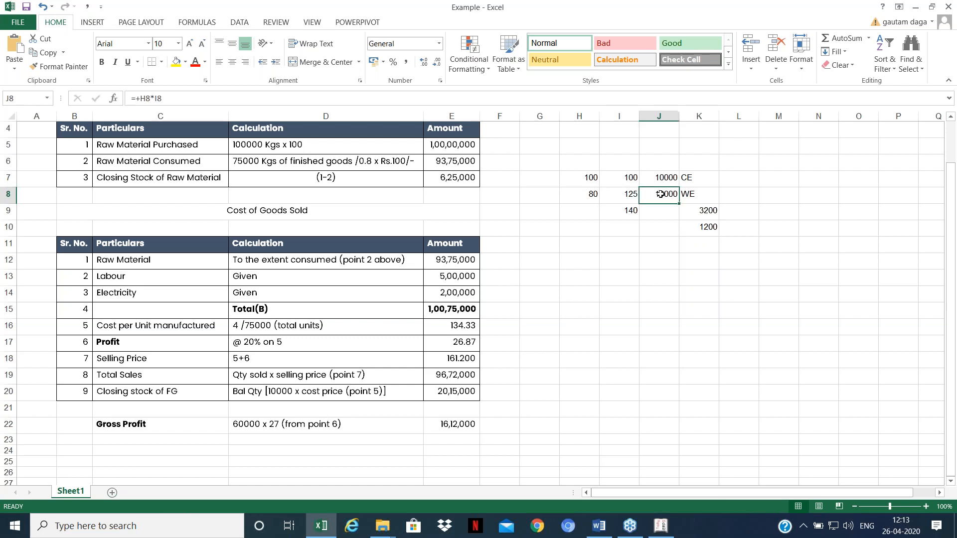
pyautogui.click(591, 193)
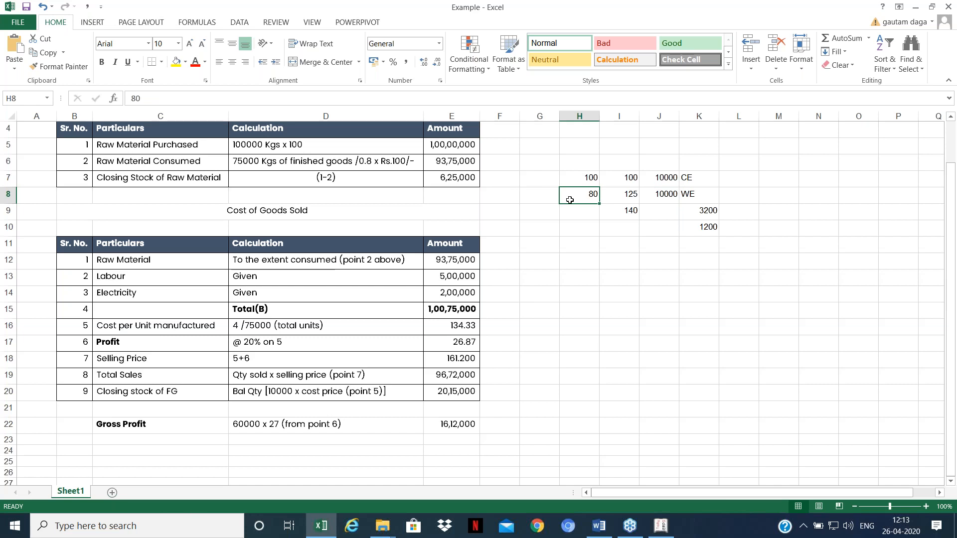
pyautogui.click(633, 193)
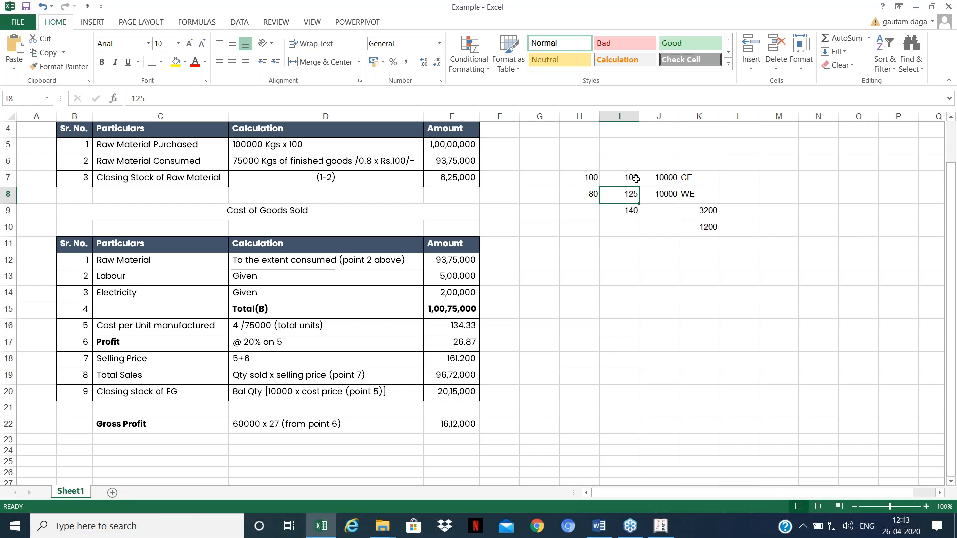
pyautogui.press('Down')
pyautogui.click(713, 227)
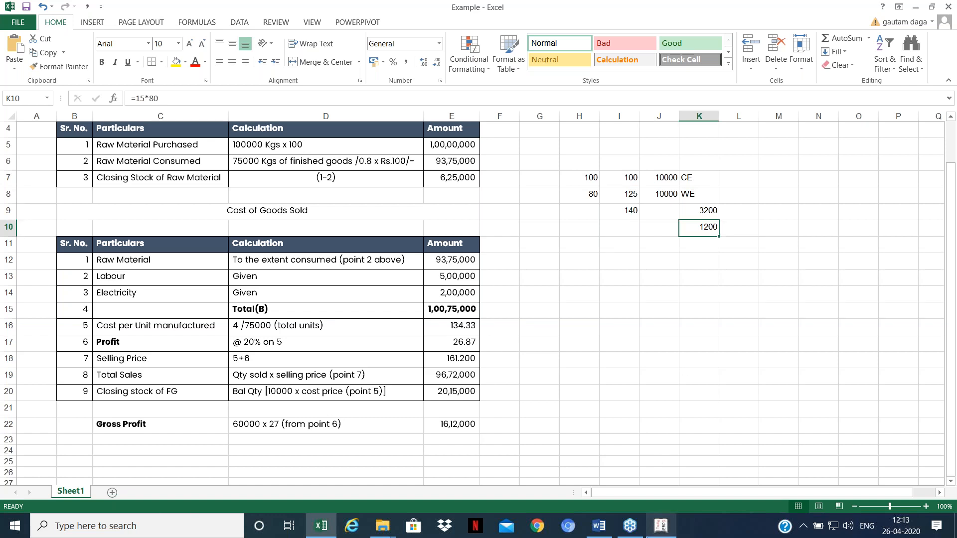
pyautogui.click(656, 527)
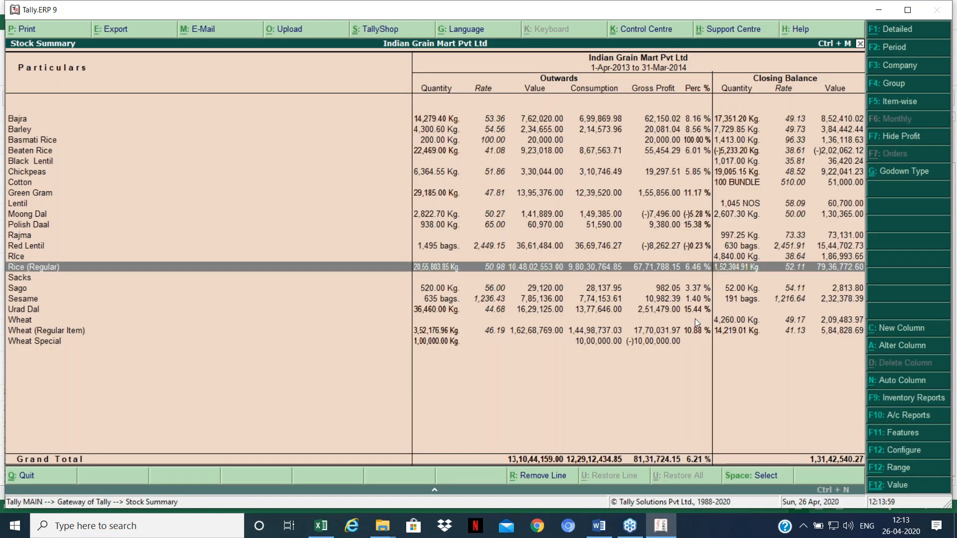
# Step: Close the Stock Summary to the Gateway of Tally and return to Excel at cell H7
pyautogui.click(695, 298)
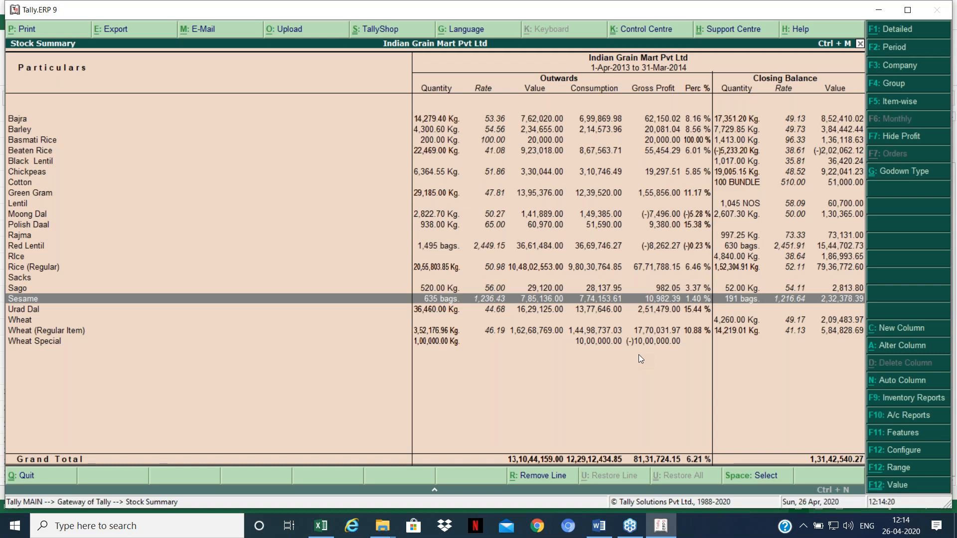
pyautogui.press('Escape')
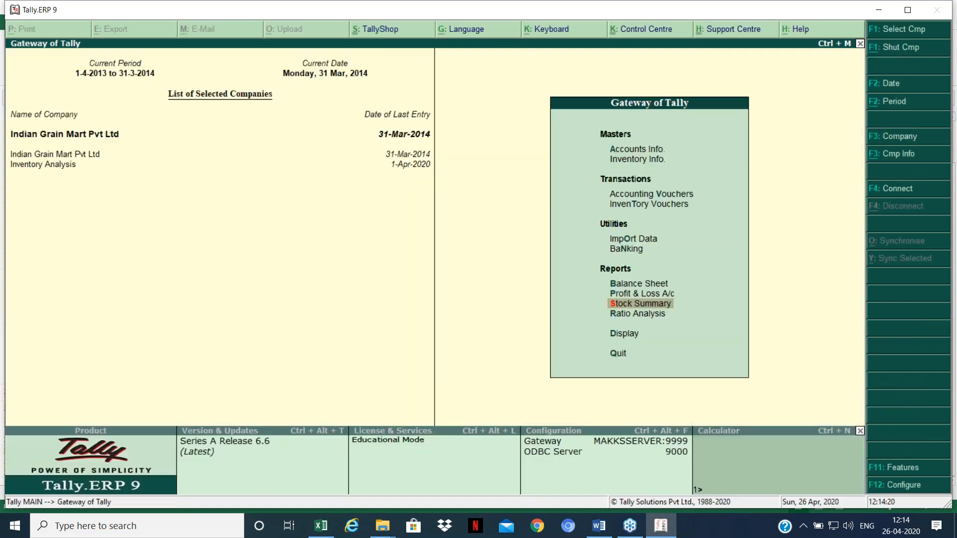
pyautogui.hotkey('alt', 'Tab')
pyautogui.press('Left')
pyautogui.press('Up')
pyautogui.press('Up')
pyautogui.press('Up')
# Step: Select H7:L10 and delete the worked rate figures
pyautogui.press('Left')
pyautogui.hotkey('shift', 'Right')
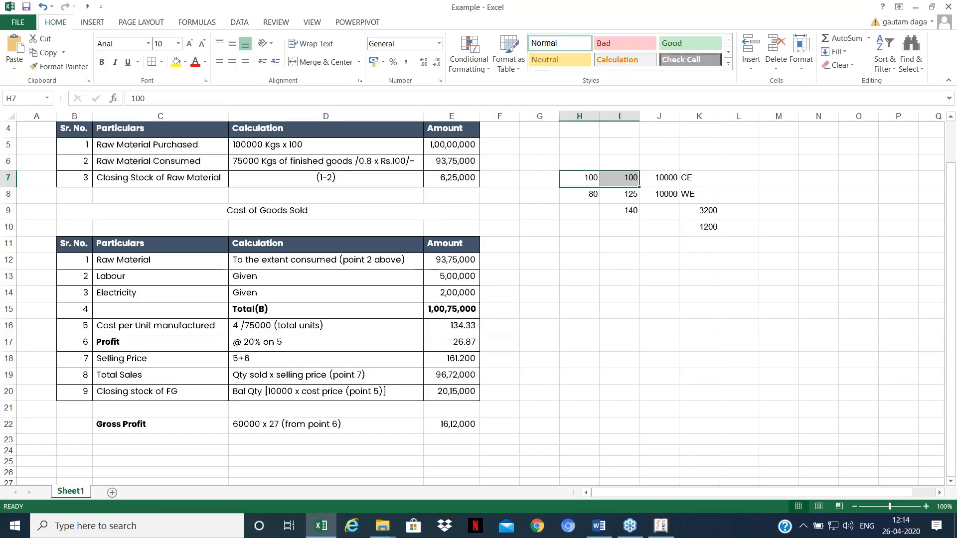
pyautogui.hotkey('shift', 'Right')
pyautogui.hotkey('shift', 'Right')
pyautogui.hotkey('shift', 'Right')
pyautogui.hotkey('shift', 'Down')
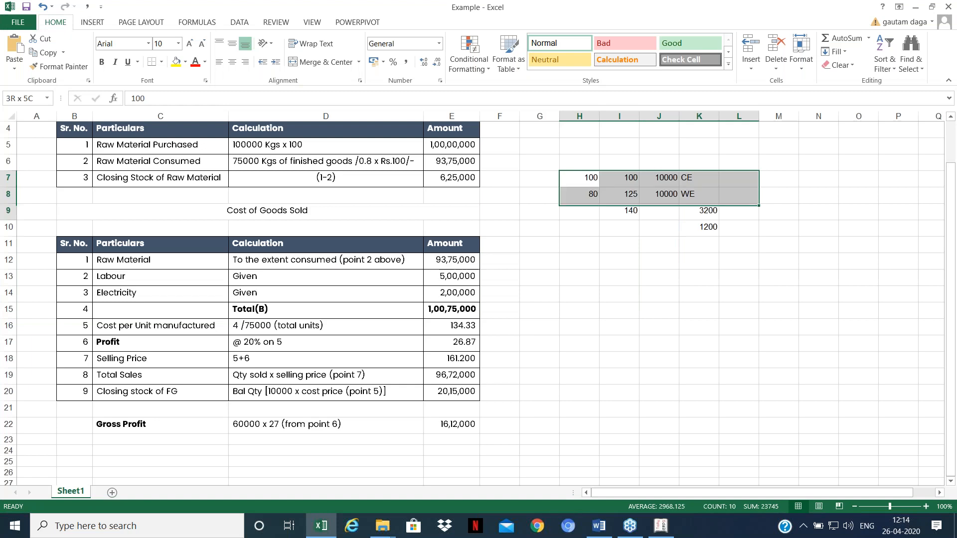
pyautogui.hotkey('shift', 'Down')
pyautogui.hotkey('shift', 'Down')
pyautogui.press('Delete')
pyautogui.press('Down')
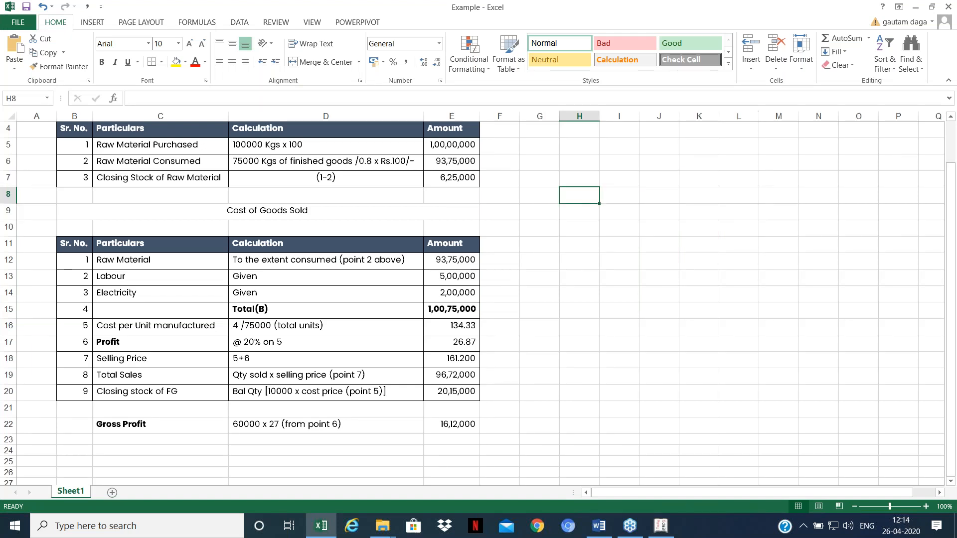
# Step: Bring up the Word document 'Stock Anlaysis in Tally'
pyautogui.hotkey('alt', 'Tab')
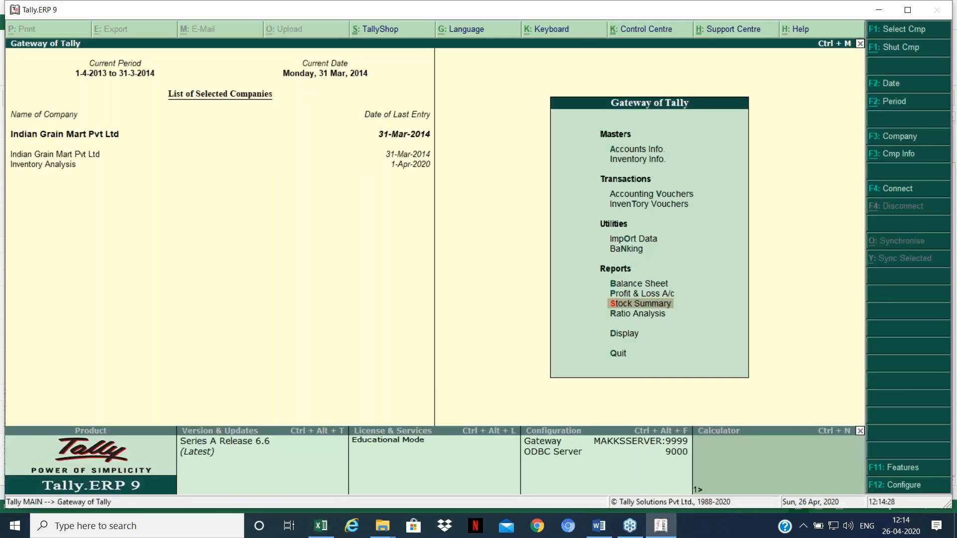
pyautogui.hotkey('alt', 'Tab')
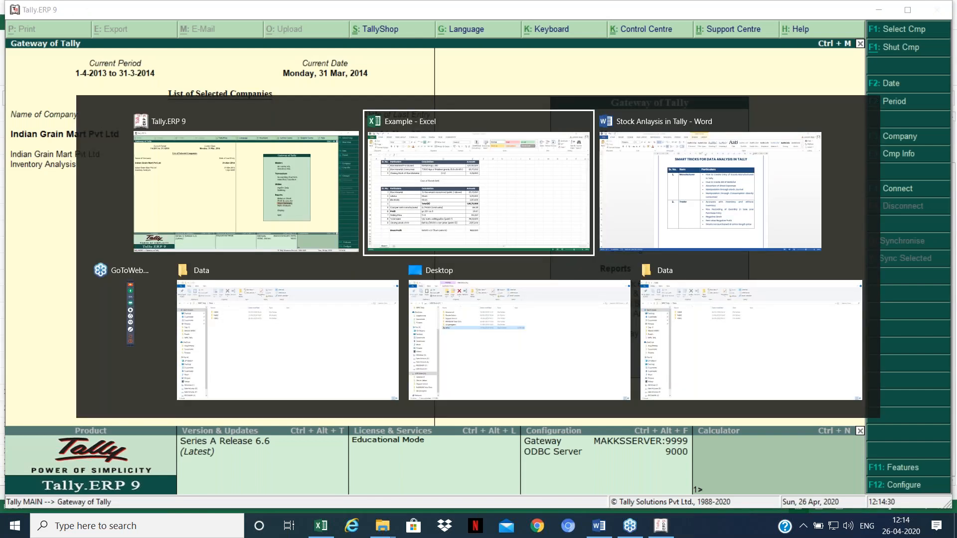
pyautogui.hotkey('alt', 'Tab')
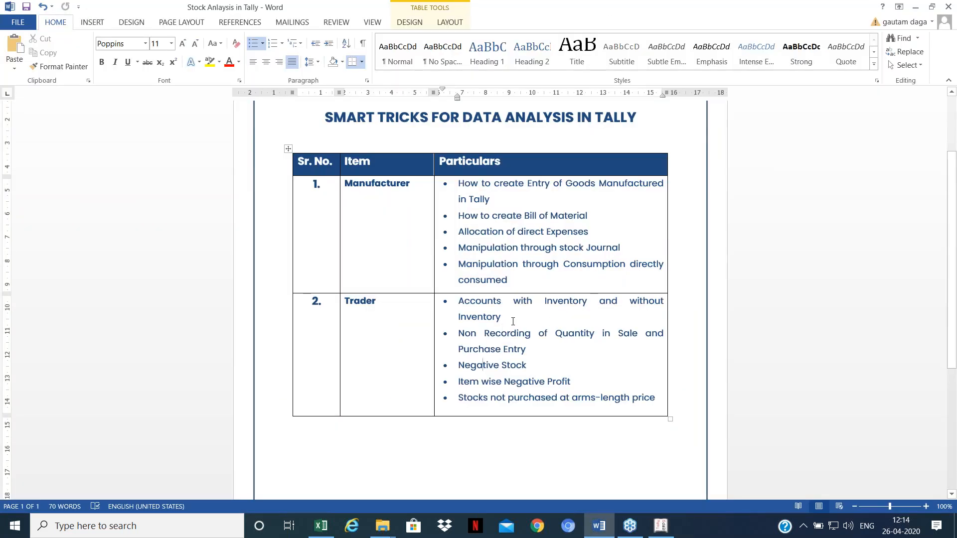
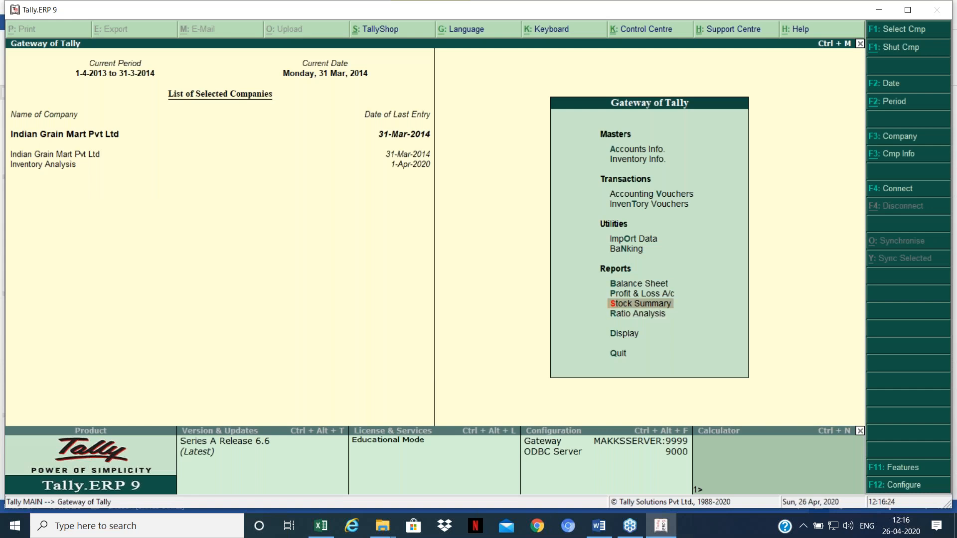
pyautogui.press('Return')
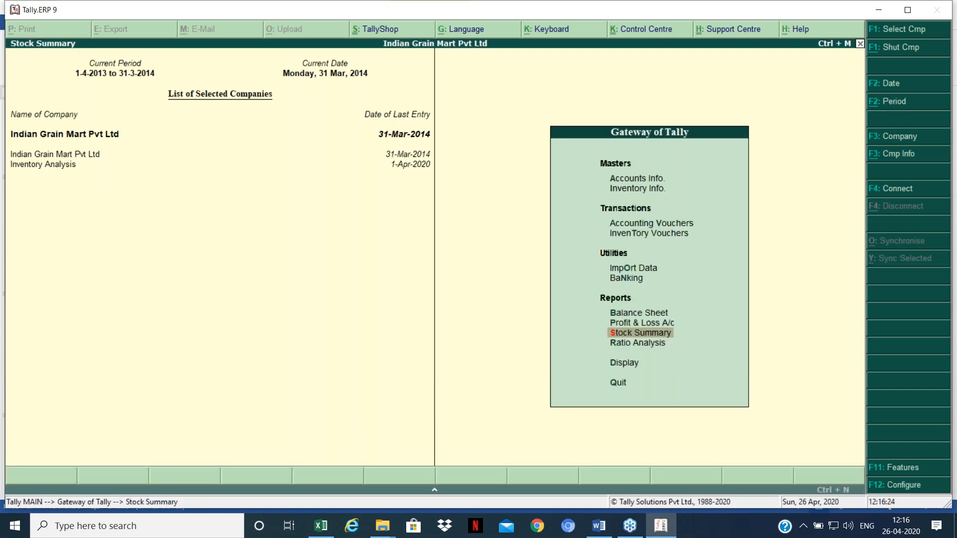
pyautogui.press('Down')
pyautogui.press('Down')
pyautogui.press('Down')
pyautogui.press('Down')
pyautogui.press('Down')
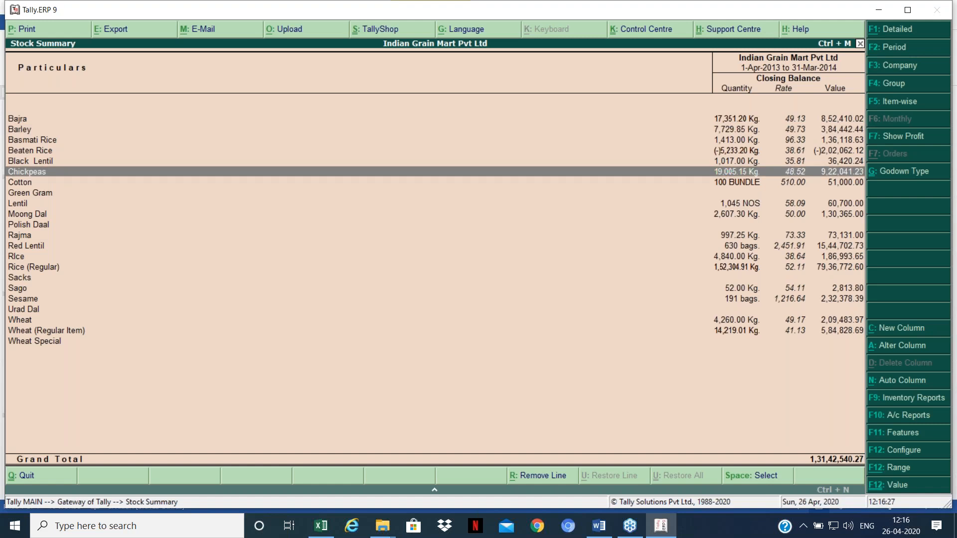
pyautogui.press('Down')
pyautogui.press('Down')
pyautogui.press('Down')
pyautogui.press('Down')
pyautogui.press('Down')
pyautogui.press('Down')
pyautogui.press('Down')
pyautogui.press('Down')
pyautogui.press('Down')
pyautogui.press('Down')
pyautogui.press('Down')
pyautogui.press('Down')
pyautogui.press('Down')
pyautogui.press('Down')
pyautogui.press('Down')
pyautogui.press('Down')
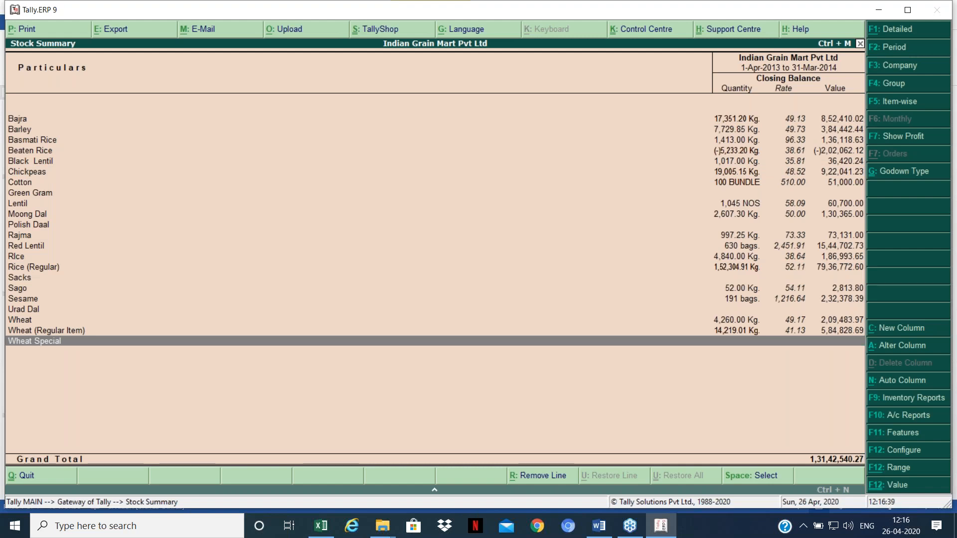
pyautogui.press('Escape')
pyautogui.press('Up')
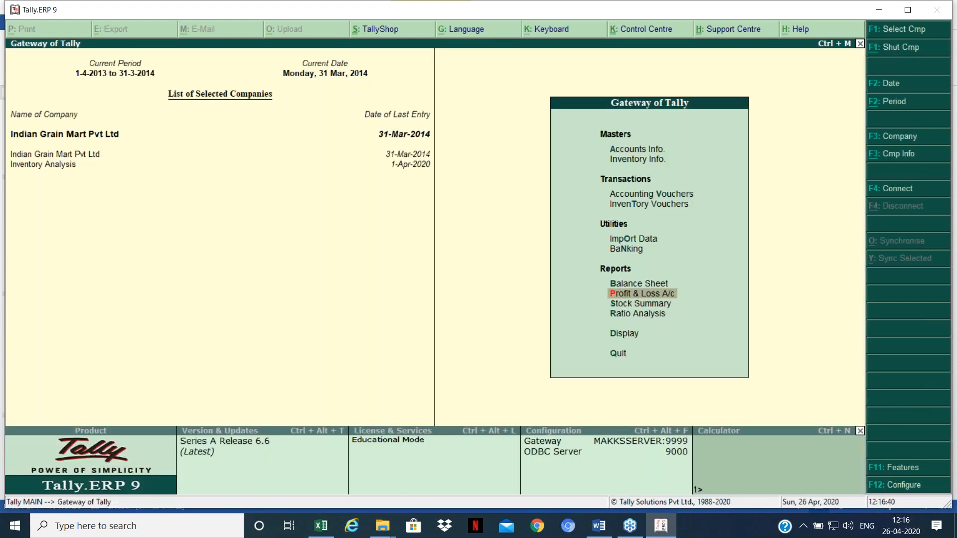
pyautogui.press('Return')
pyautogui.press('Down')
pyautogui.press('Down')
pyautogui.press('Down')
pyautogui.press('Down')
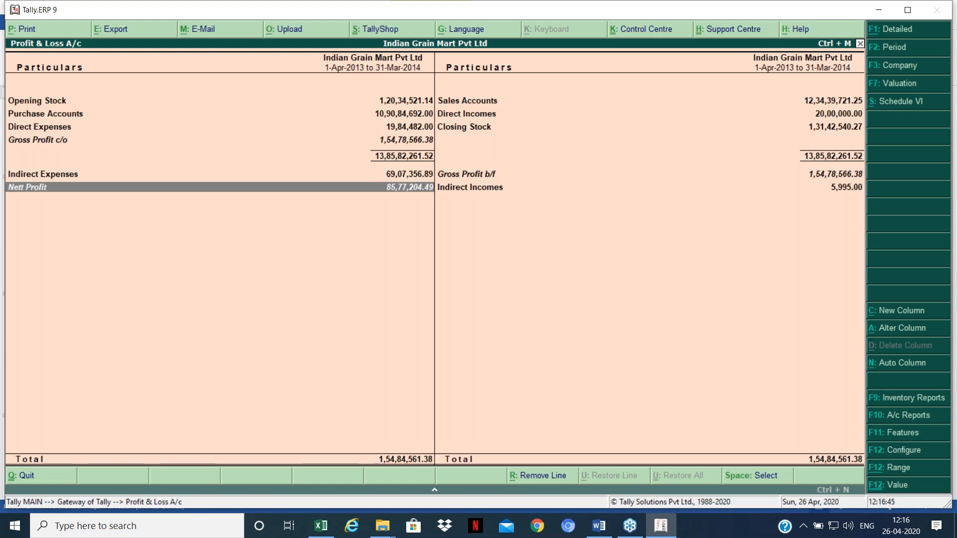
pyautogui.press('Escape')
pyautogui.press('Up')
pyautogui.press('Up')
pyautogui.press('Up')
pyautogui.press('Up')
pyautogui.press('Up')
pyautogui.press('Up')
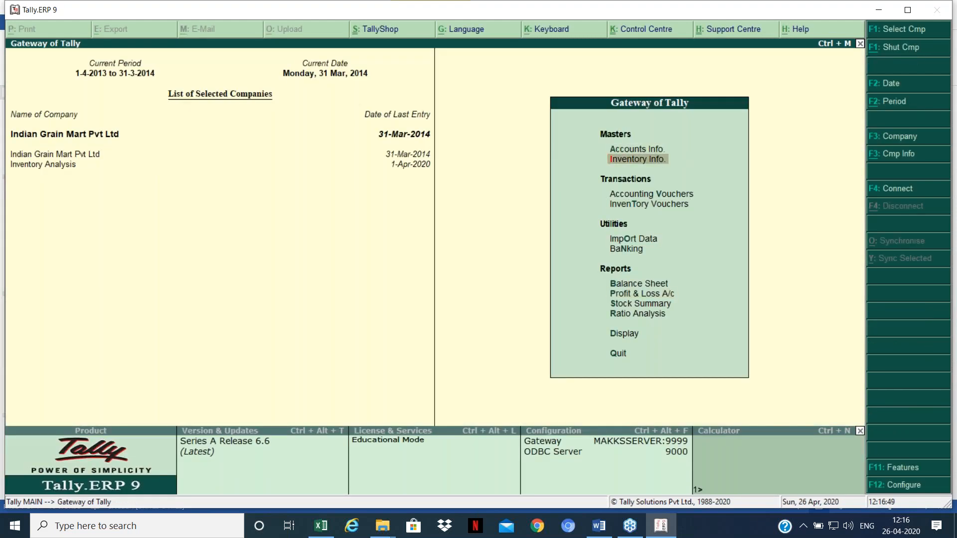
pyautogui.press('Return')
pyautogui.press('Down')
pyautogui.press('Return')
pyautogui.press('Down')
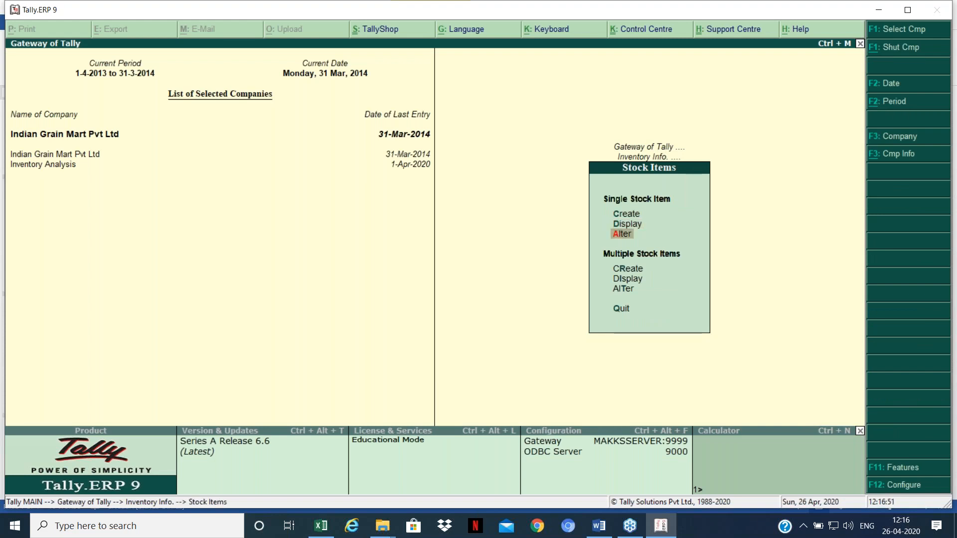
pyautogui.press('Return')
pyautogui.press('Down')
pyautogui.press('Down')
pyautogui.press('Down')
pyautogui.press('Down')
pyautogui.press('Down')
pyautogui.press('Down')
pyautogui.press('Down')
pyautogui.press('Down')
pyautogui.press('Down')
pyautogui.press('Down')
pyautogui.press('Down')
pyautogui.press('Down')
pyautogui.press('Down')
pyautogui.press('Down')
pyautogui.press('Down')
pyautogui.press('Down')
pyautogui.press('Down')
pyautogui.press('Down')
pyautogui.press('Down')
pyautogui.press('Down')
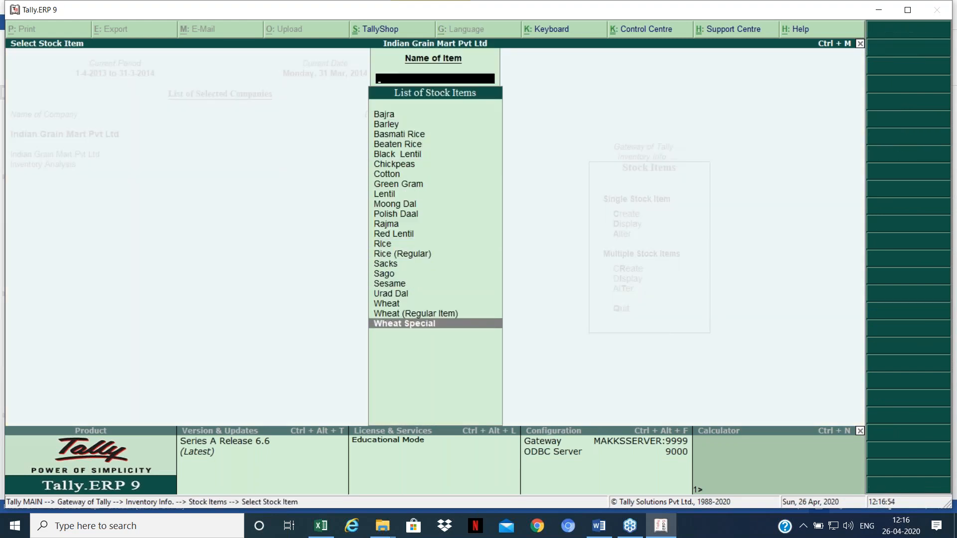
pyautogui.press('Return')
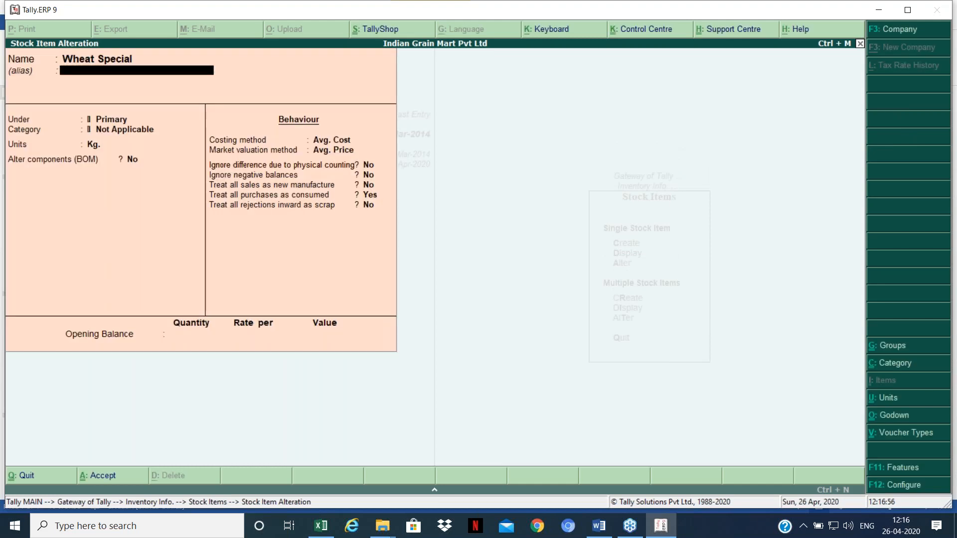
pyautogui.press('Return')
pyautogui.click(378, 195)
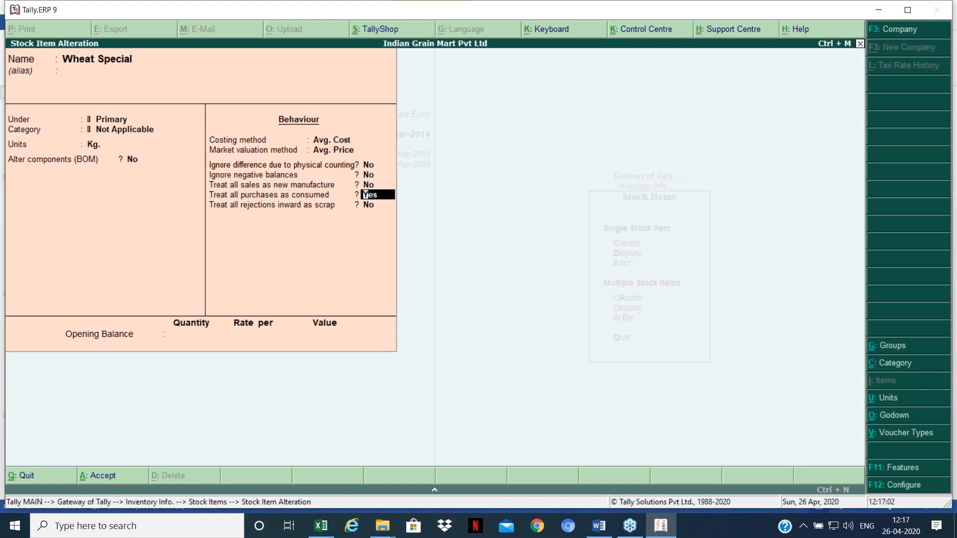
pyautogui.hotkey('ctrl', 'a')
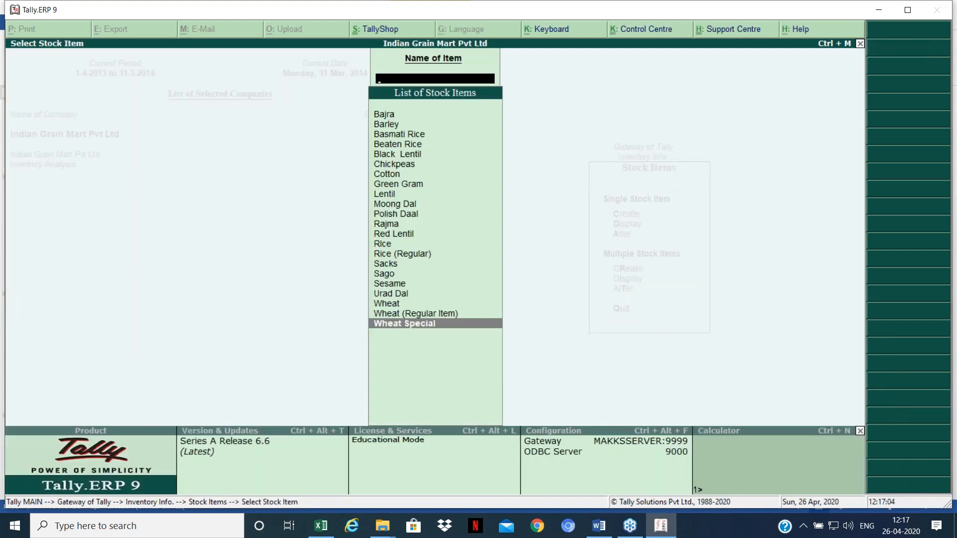
pyautogui.press('Escape')
pyautogui.press('Escape')
pyautogui.press('Escape')
pyautogui.press('s')
pyautogui.press('Up')
pyautogui.press('Up')
pyautogui.press('Up')
pyautogui.press('Up')
pyautogui.press('Up')
pyautogui.press('Up')
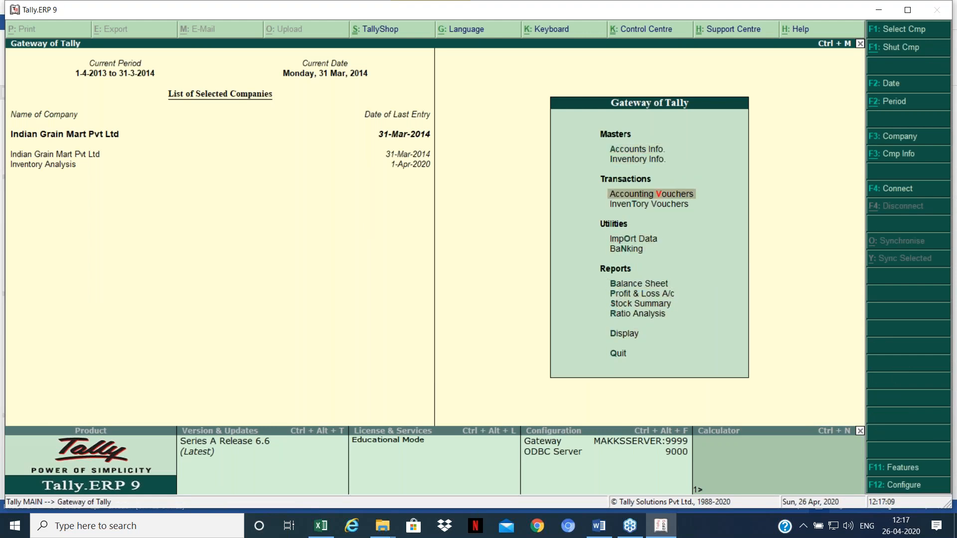
pyautogui.press('Down')
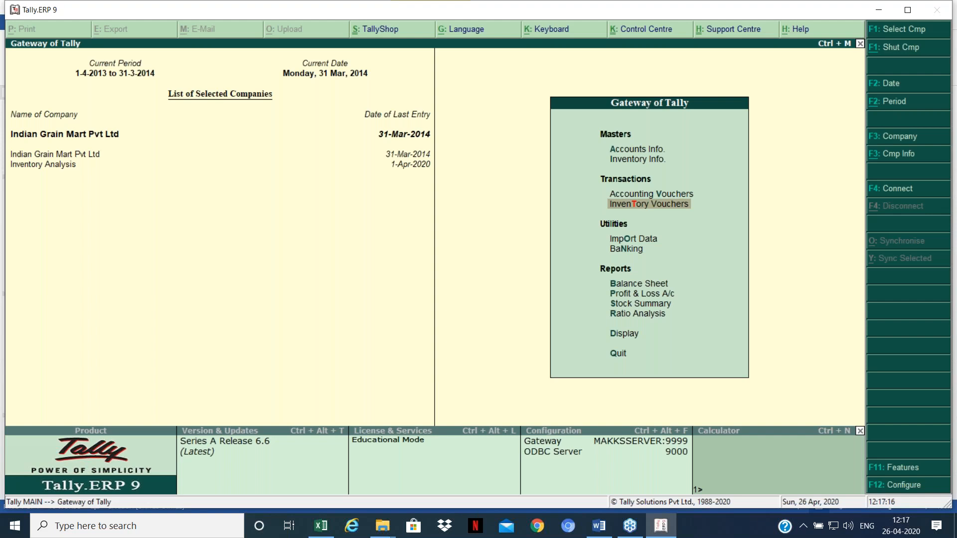
# Step: Start a new Purchase voucher from accounting voucher entry
pyautogui.press('Return')
pyautogui.press('Escape')
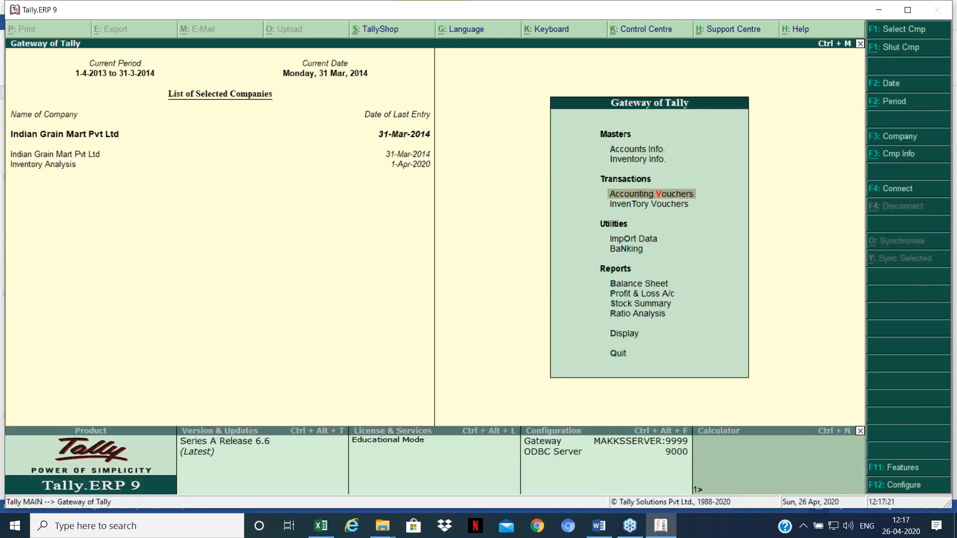
pyautogui.press('Return')
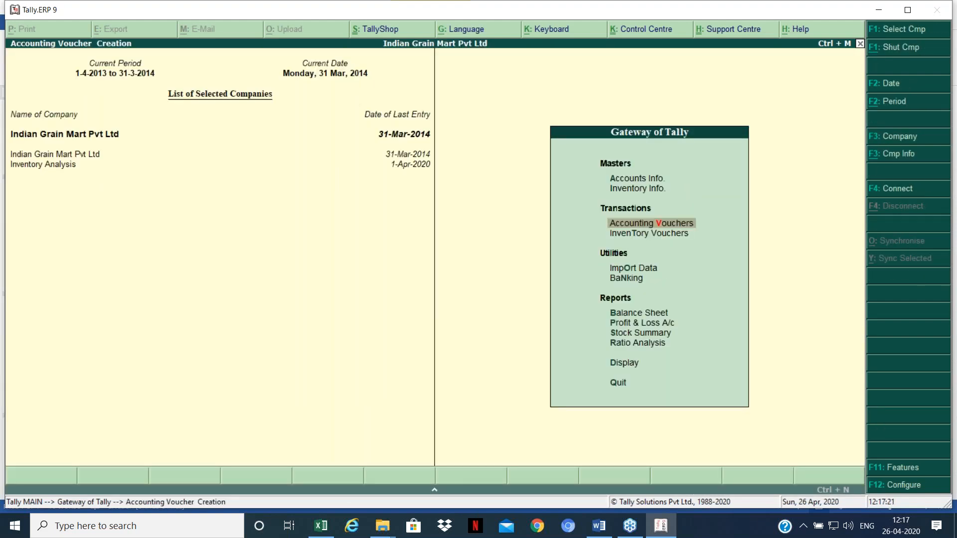
pyautogui.press('F9')
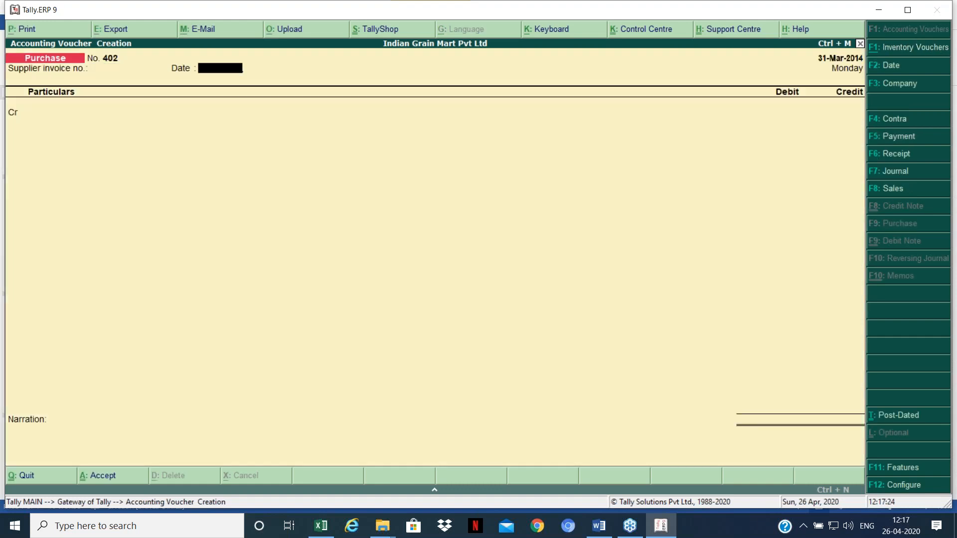
pyautogui.press('Return')
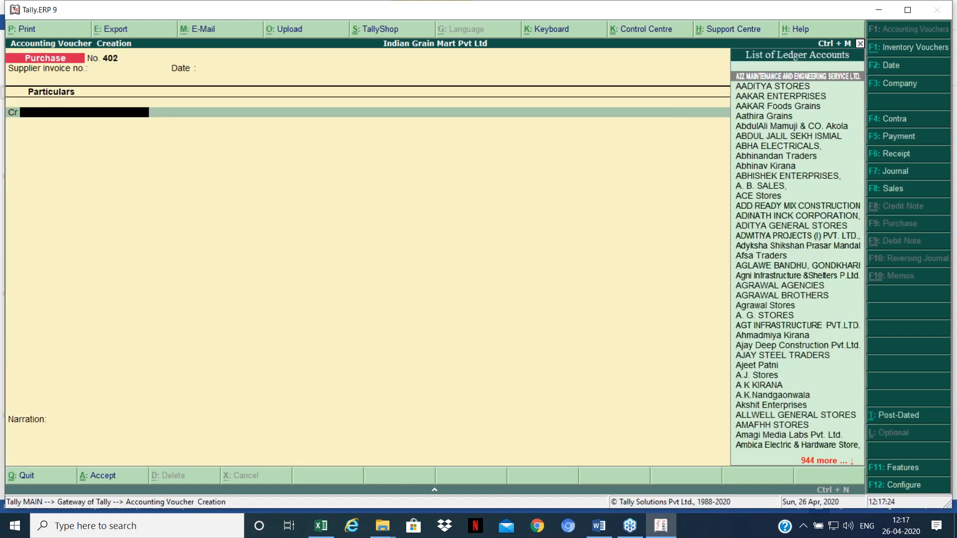
# Step: Credit Foodie India 10,00,000 as new bill reference 402 and debit Local Purchase (5%)
pyautogui.write('Fo')
pyautogui.press('Down')
pyautogui.press('Return')
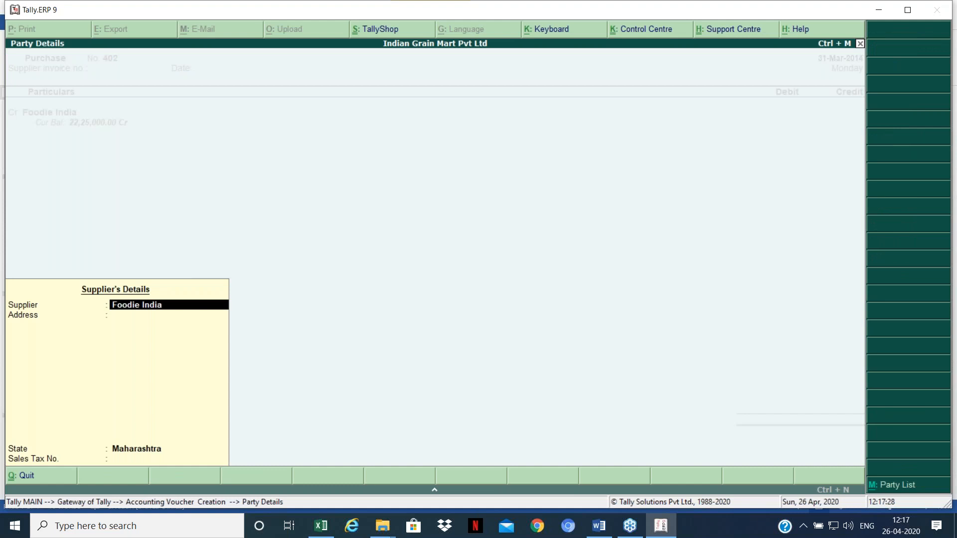
pyautogui.press('Return')
pyautogui.write('1000000')
pyautogui.press('Return')
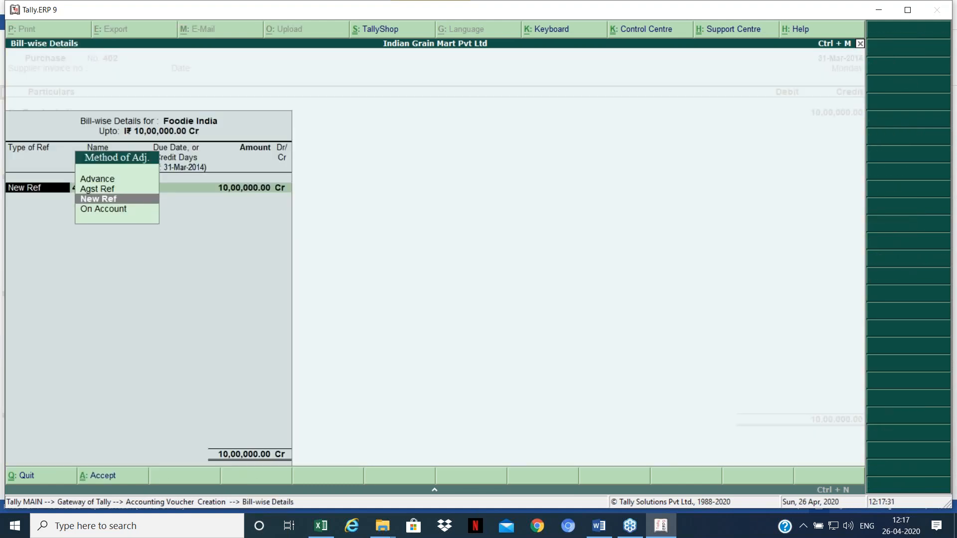
pyautogui.press('Return')
pyautogui.press('Return')
pyautogui.press('Return')
pyautogui.press('Return')
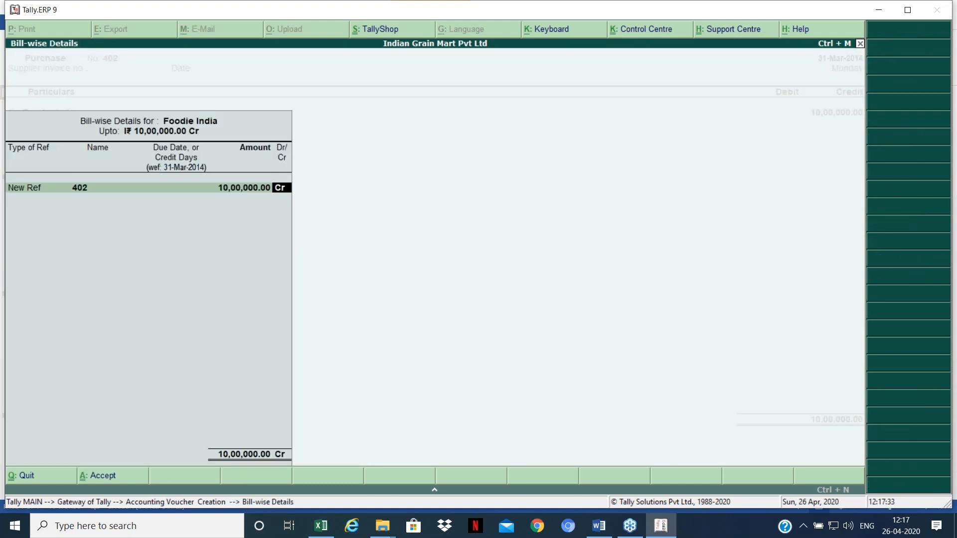
pyautogui.press('Return')
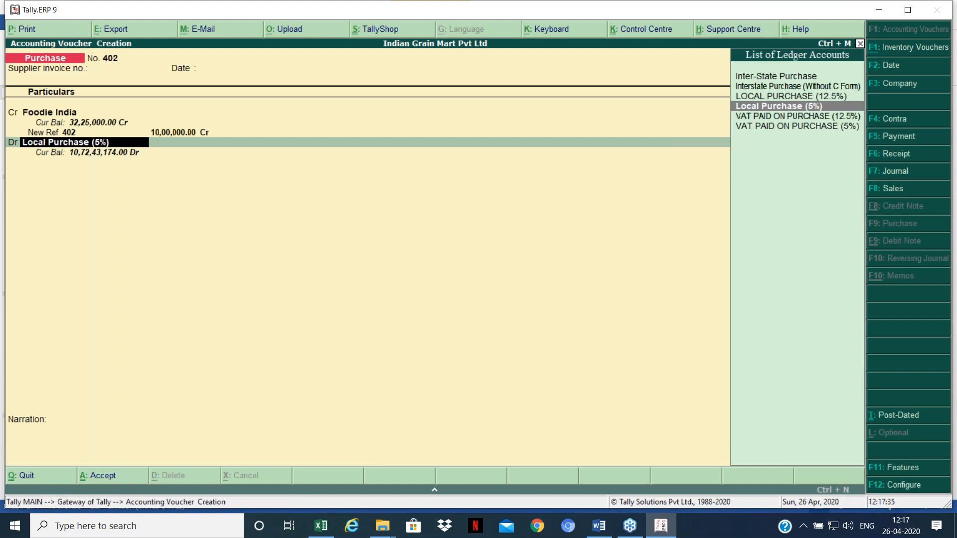
pyautogui.press('Return')
# Step: Add 10,000 Kg of Wheat Special at 100 per Kg, save the voucher, and exit entry
pyautogui.write('Wh')
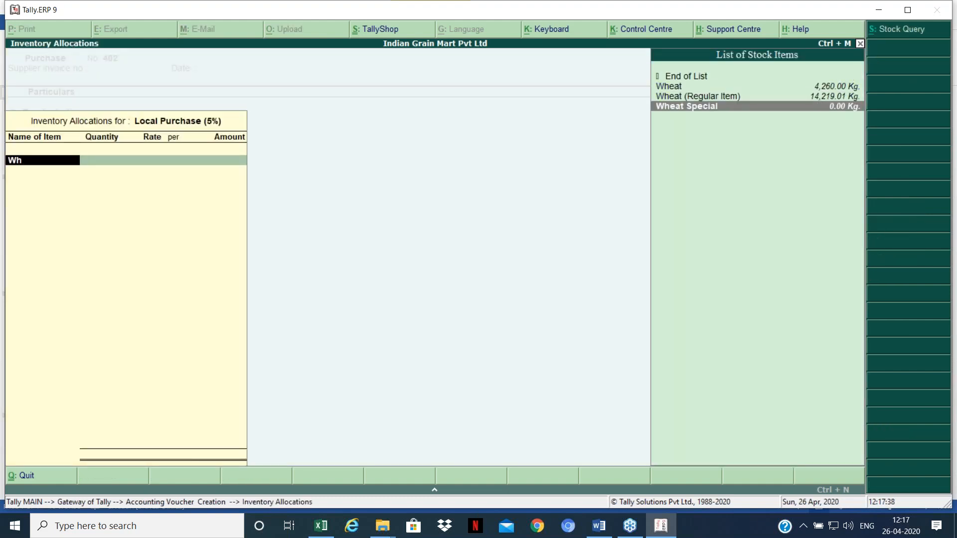
pyautogui.press('Return')
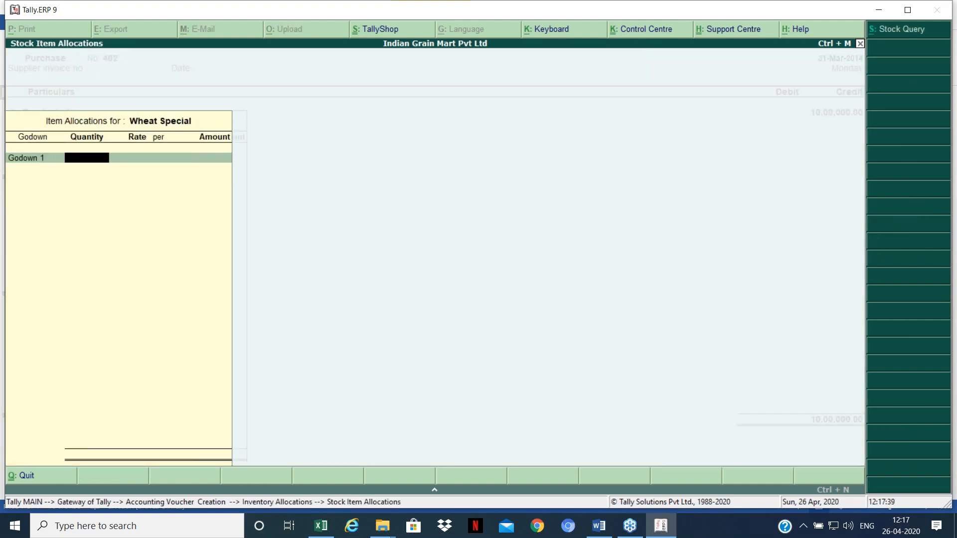
pyautogui.write('10,')
pyautogui.write('0000')
pyautogui.press('Return')
pyautogui.write('100')
pyautogui.press('Return')
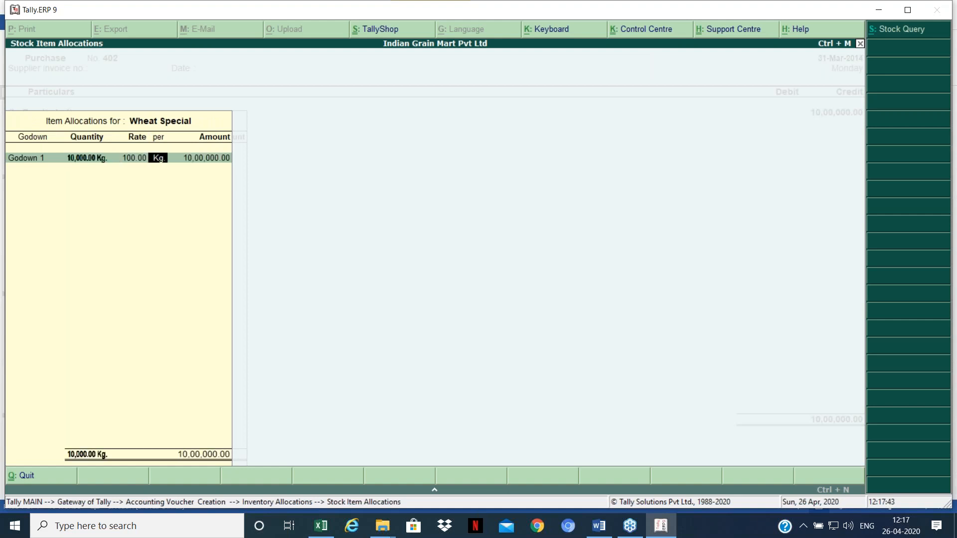
pyautogui.press('Return')
pyautogui.press('Return')
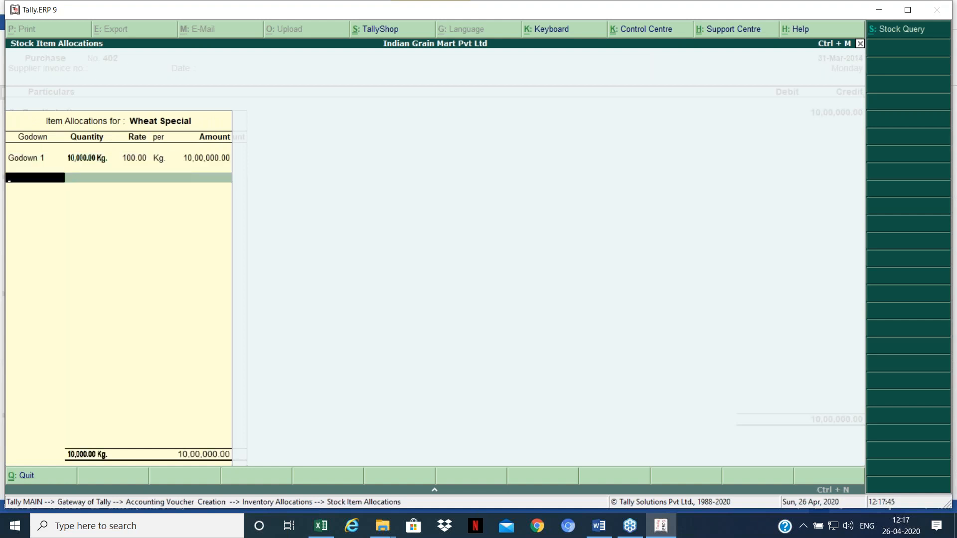
pyautogui.press('Return')
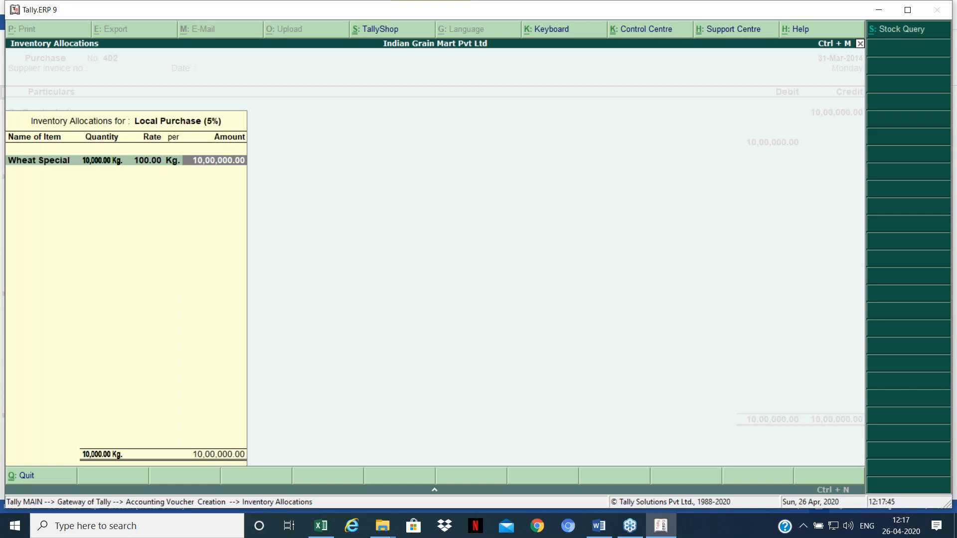
pyautogui.press('Return')
pyautogui.press('Return')
pyautogui.press('Return')
pyautogui.press('Return')
pyautogui.press('Escape')
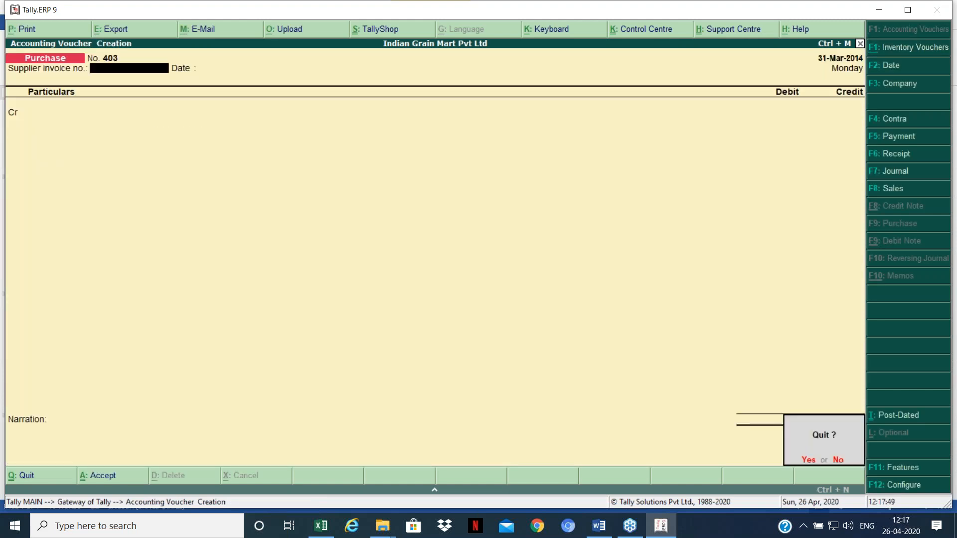
pyautogui.press('Return')
pyautogui.press('Up')
pyautogui.press('Up')
pyautogui.press('Up')
pyautogui.press('Up')
pyautogui.press('Up')
pyautogui.press('Up')
pyautogui.press('Up')
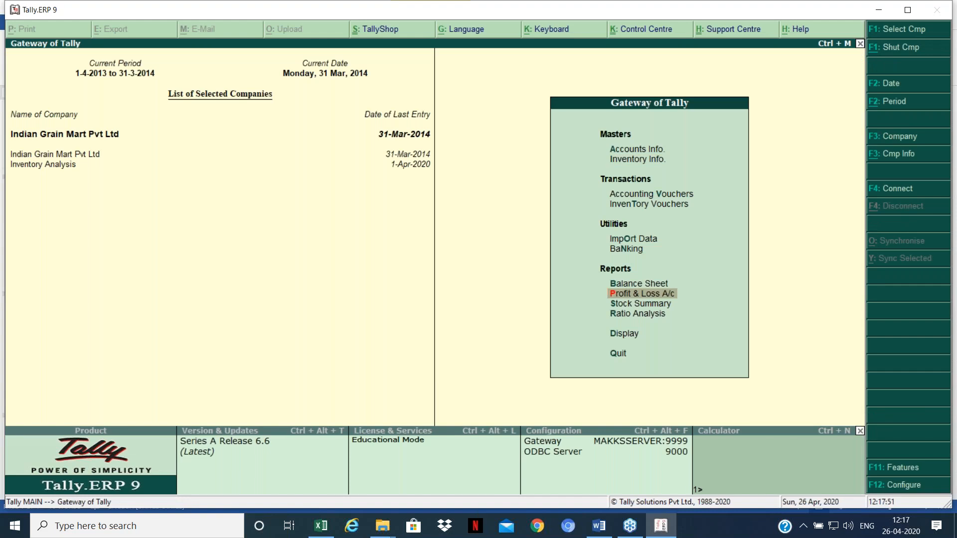
pyautogui.press('Return')
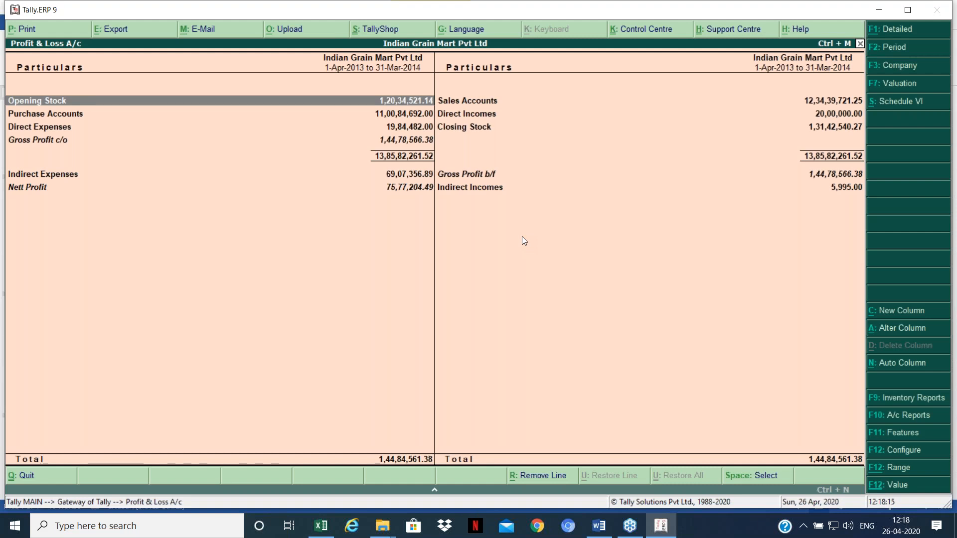
pyautogui.press('Escape')
pyautogui.press('Down')
pyautogui.press('Down')
pyautogui.press('Down')
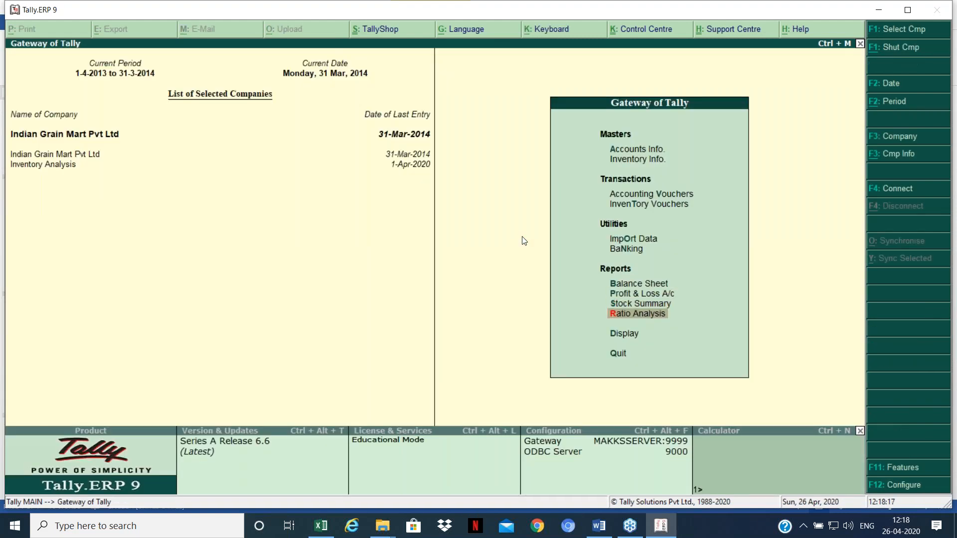
pyautogui.press('Up')
pyautogui.press('Up')
pyautogui.press('Up')
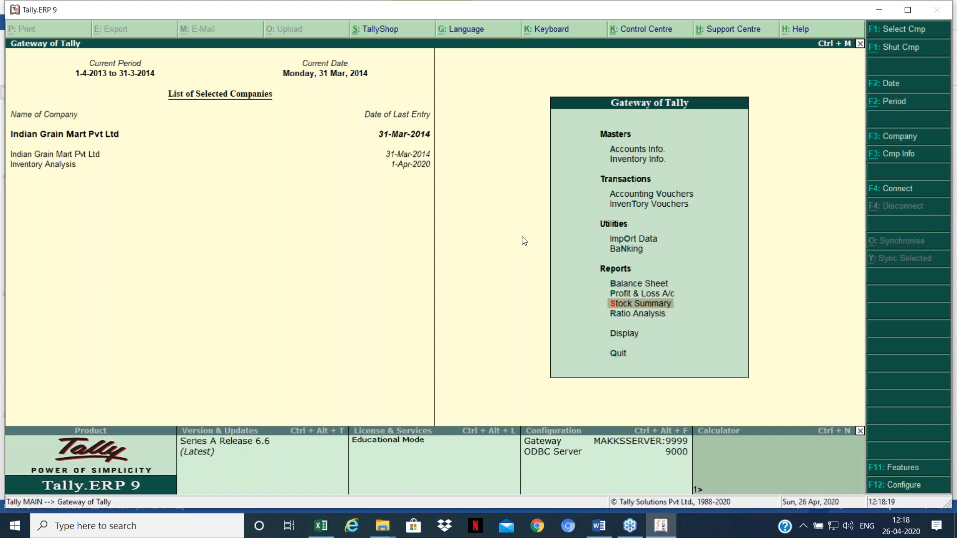
# Step: Open the Stock Summary report and review its F12 display settings
pyautogui.press('Down')
pyautogui.press('Down')
pyautogui.press('Down')
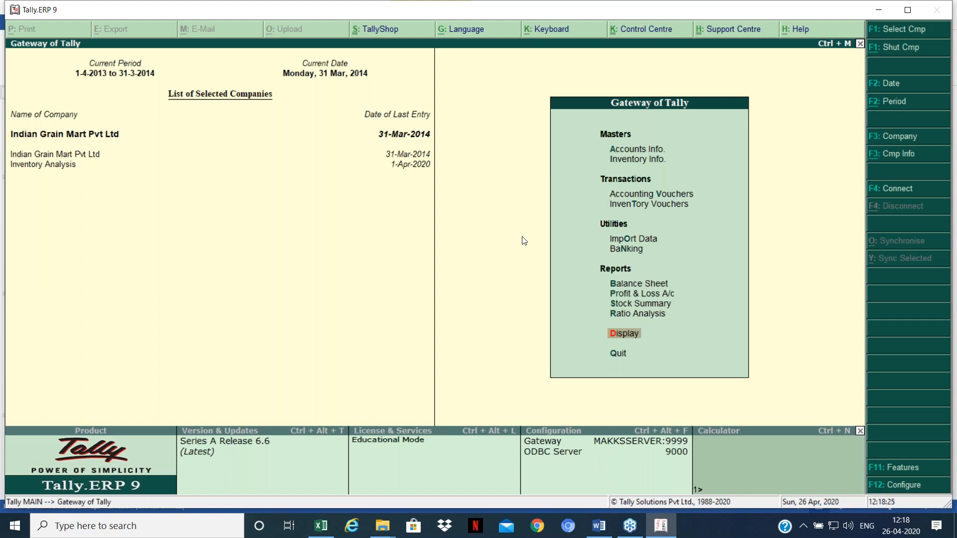
pyautogui.press('Up')
pyautogui.press('Up')
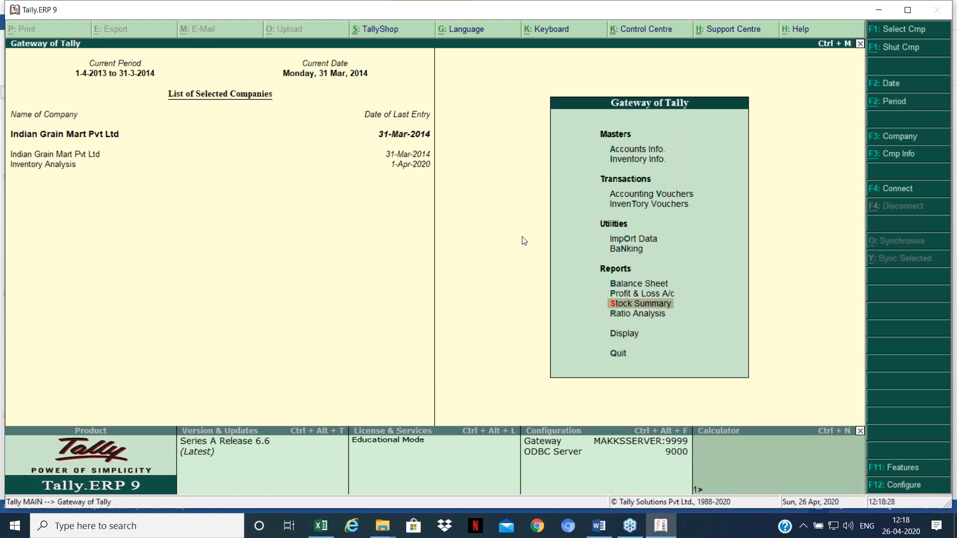
pyautogui.press('Return')
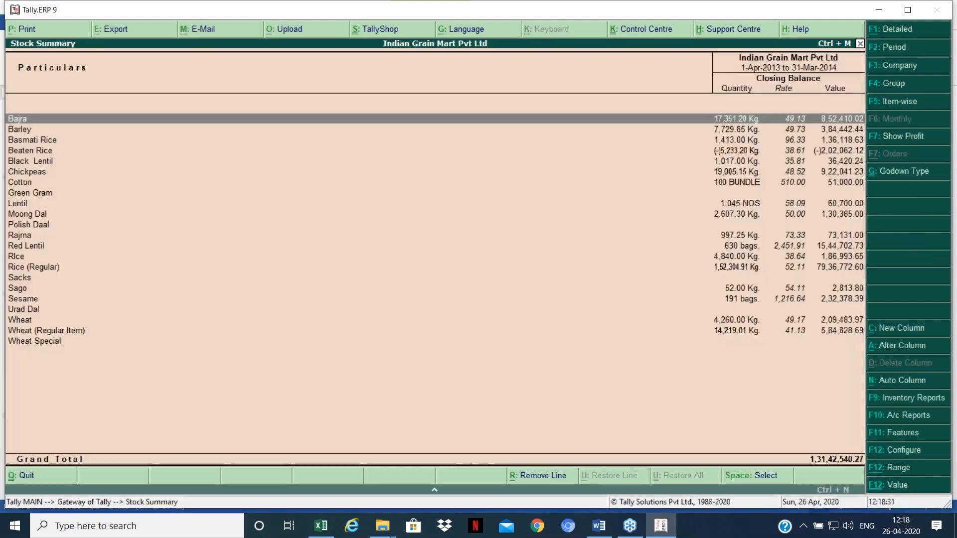
pyautogui.press('F12')
pyautogui.press('Down')
pyautogui.press('Down')
pyautogui.press('Down')
pyautogui.press('Down')
pyautogui.press('Down')
pyautogui.press('Down')
pyautogui.press('Down')
pyautogui.press('Down')
pyautogui.press('Down')
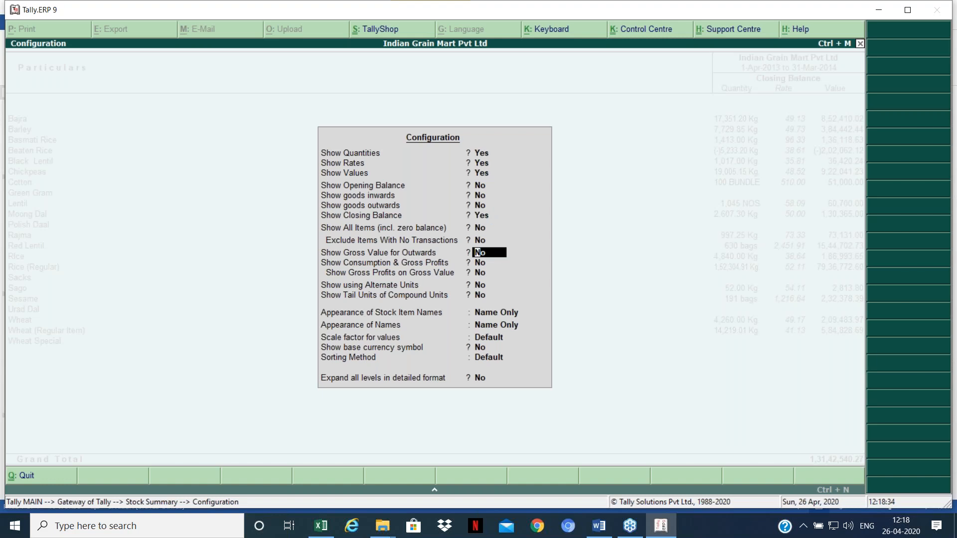
pyautogui.press('Escape')
pyautogui.press('Down')
pyautogui.press('Down')
pyautogui.press('Down')
pyautogui.press('Down')
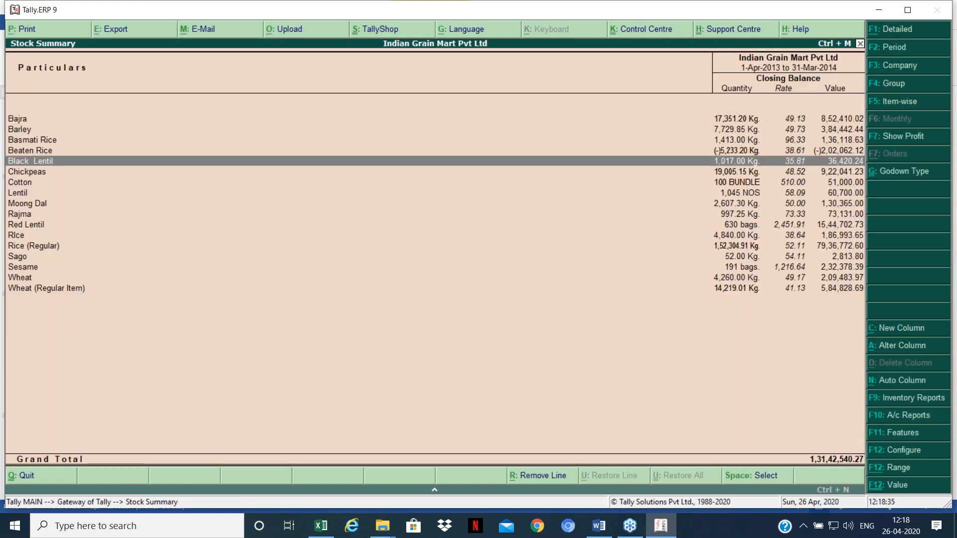
pyautogui.press('Down')
pyautogui.press('Down')
pyautogui.press('Down')
pyautogui.press('Down')
pyautogui.press('Down')
pyautogui.press('Down')
pyautogui.press('Down')
pyautogui.press('Down')
pyautogui.press('Down')
pyautogui.press('Down')
pyautogui.press('Down')
pyautogui.press('Down')
# Step: Add Opening Balance, Inwards and Outwards columns, then reopen the F12 settings
pyautogui.press('F12')
pyautogui.press('Down')
pyautogui.press('Down')
pyautogui.press('Down')
pyautogui.press('Down')
pyautogui.press('Down')
pyautogui.press('Down')
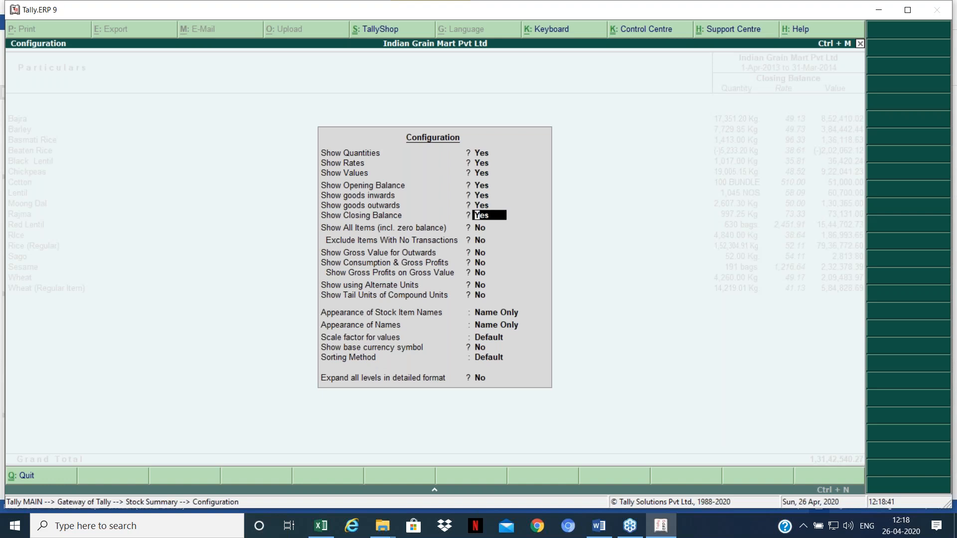
pyautogui.press('Escape')
pyautogui.press('Up')
pyautogui.press('Up')
pyautogui.press('Up')
pyautogui.press('Up')
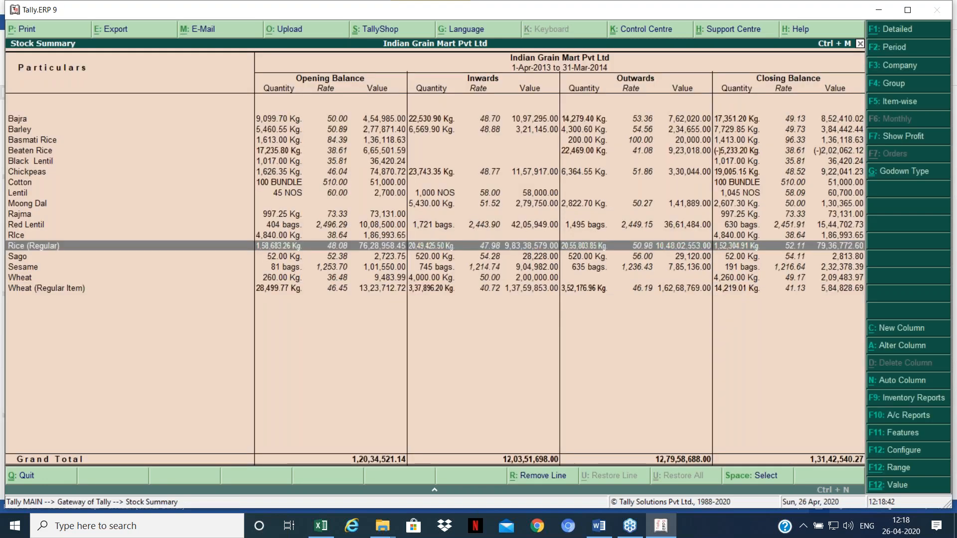
pyautogui.press('Up')
pyautogui.press('Up')
pyautogui.press('Up')
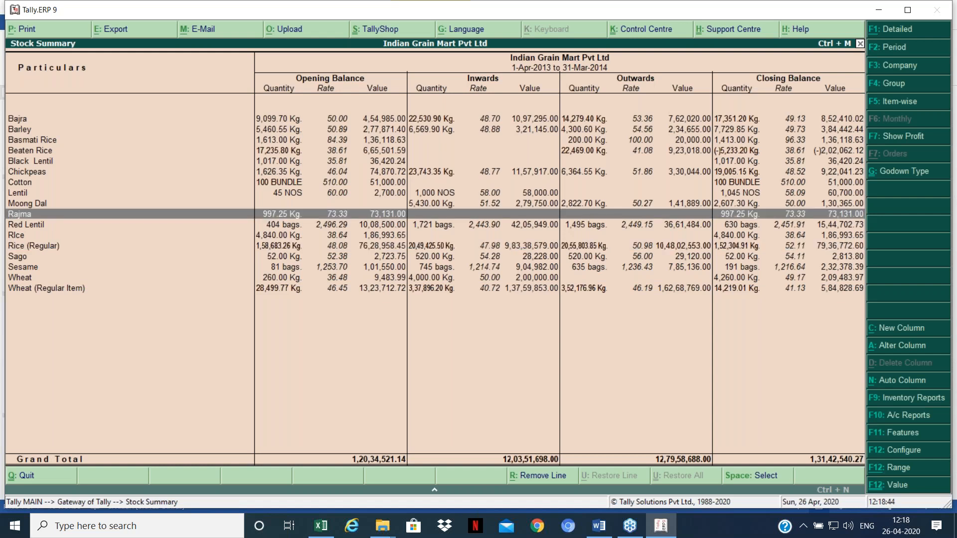
pyautogui.press('End')
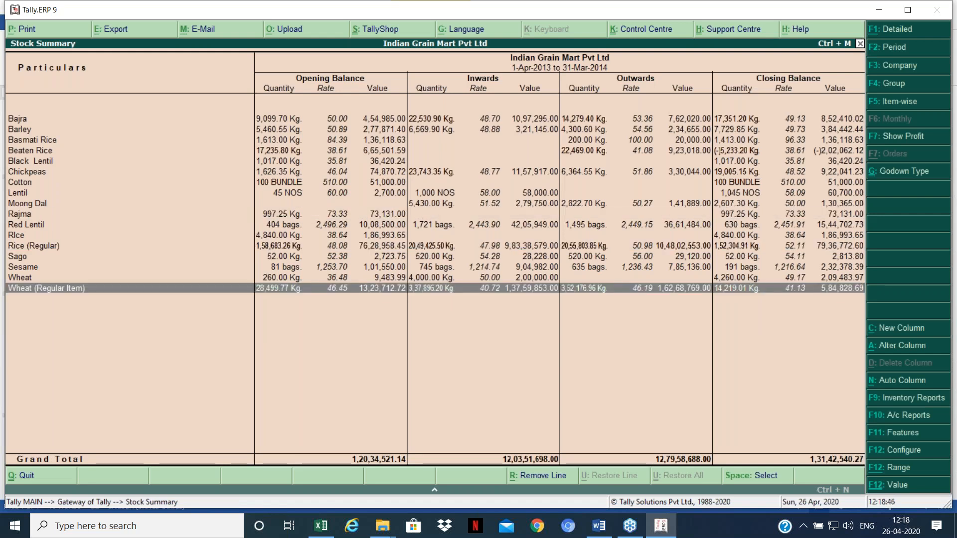
pyautogui.press('F12')
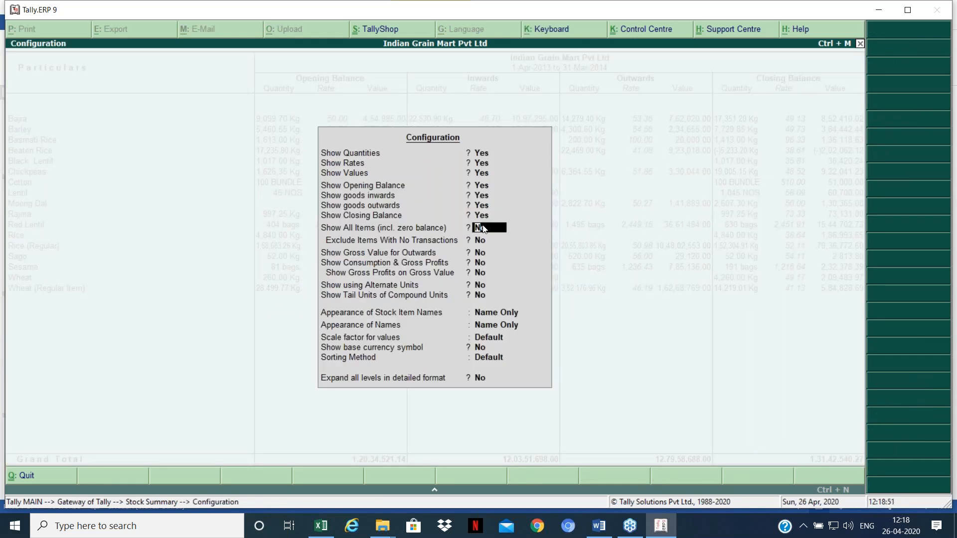
# Step: Set Show All Items (incl. zero balance) to Yes, review the Wheat rows, and close the report
pyautogui.write('y')
pyautogui.press('Return')
pyautogui.hotkey('ctrl', 'a')
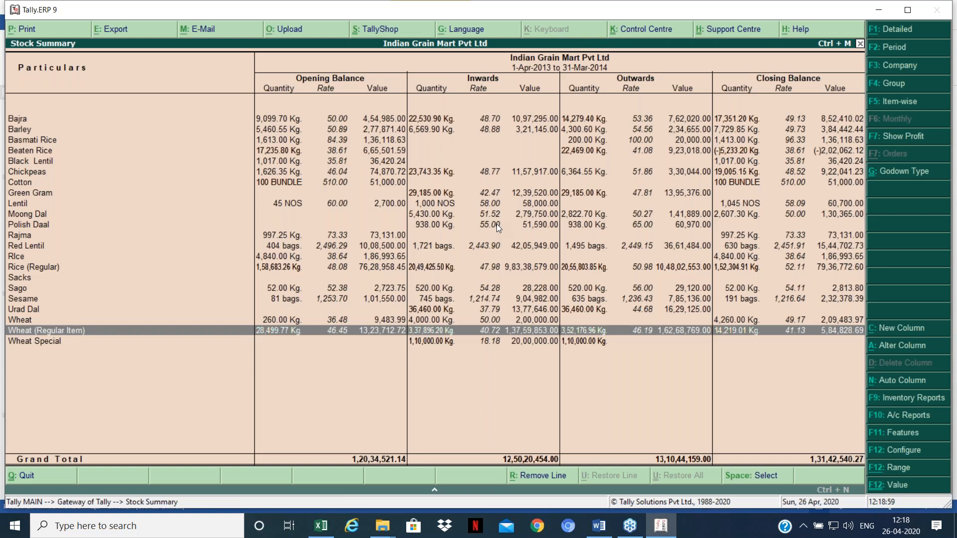
pyautogui.press('Down')
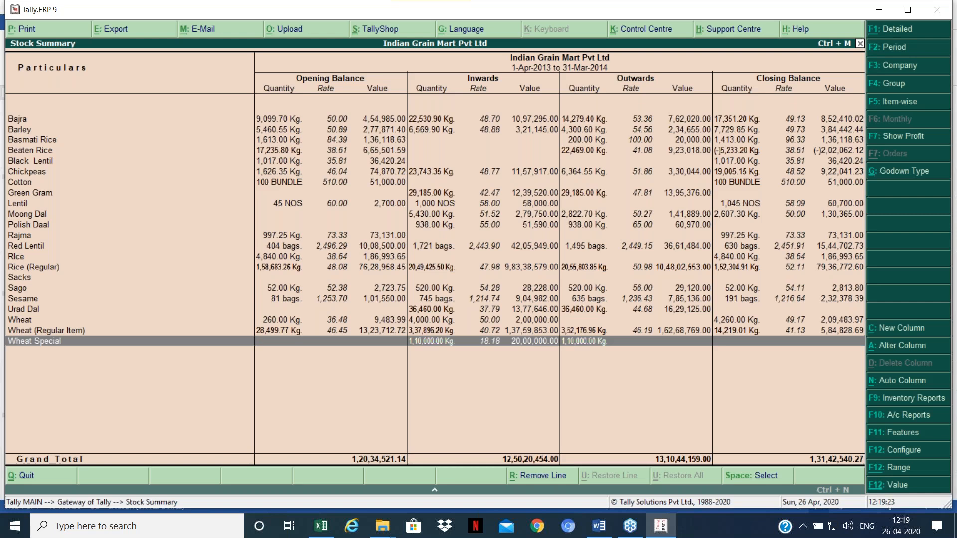
pyautogui.press('Up')
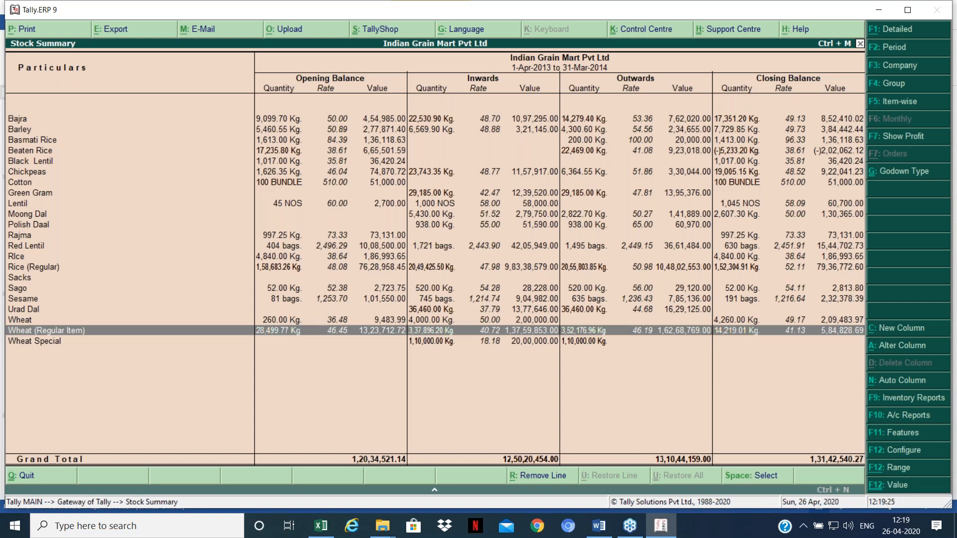
pyautogui.press('Up')
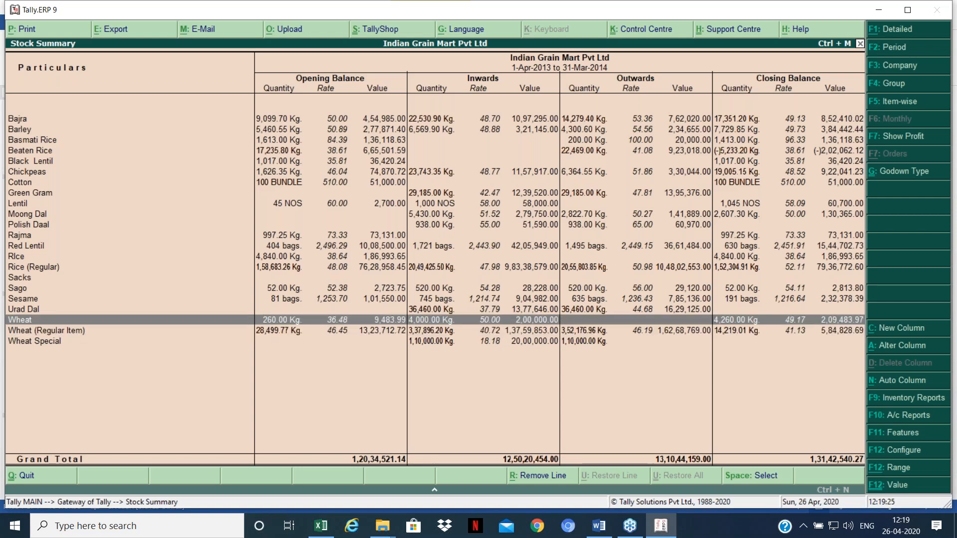
pyautogui.press('Up')
pyautogui.press('Up')
pyautogui.press('Up')
pyautogui.press('Up')
pyautogui.press('Up')
pyautogui.press('Up')
pyautogui.press('Up')
pyautogui.press('Up')
pyautogui.press('Up')
pyautogui.press('Up')
pyautogui.press('Up')
pyautogui.press('Up')
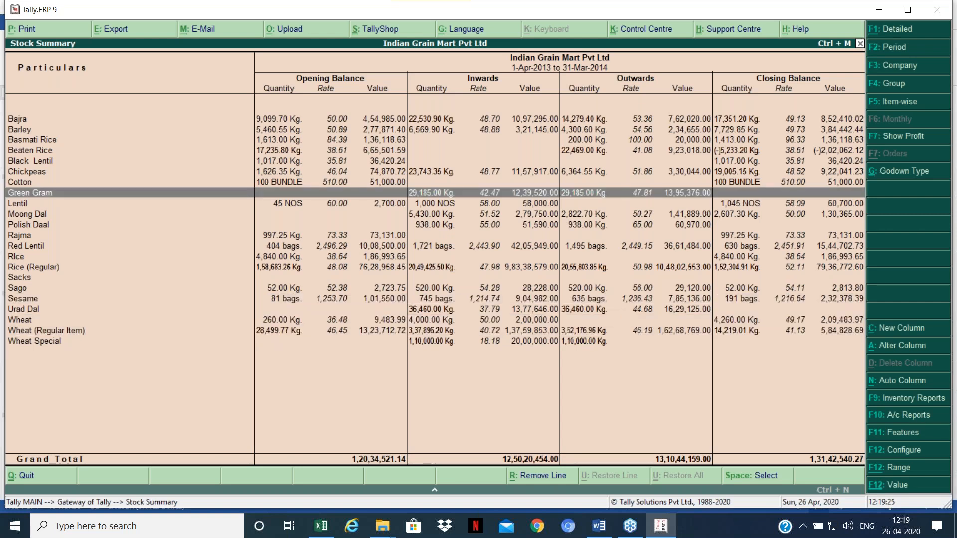
pyautogui.press('Escape')
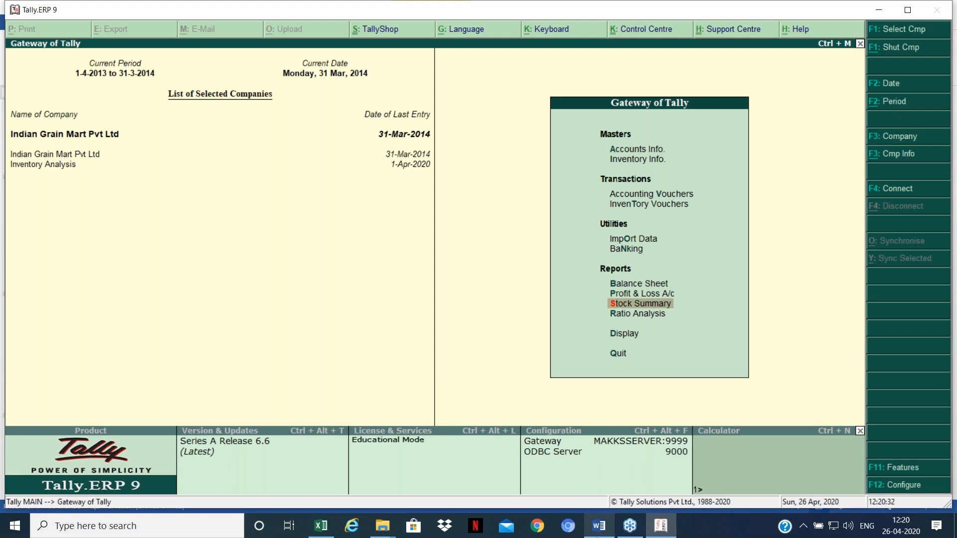
# Step: In Word, add the contact e-mail address and 'clearconcepts- youtube' on new lines above the title
pyautogui.click(598, 537)
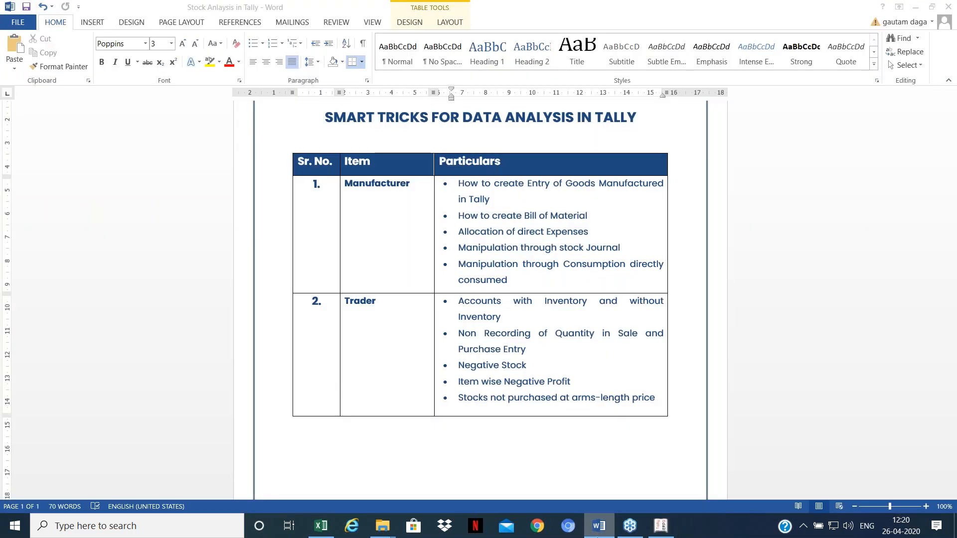
pyautogui.click(592, 126)
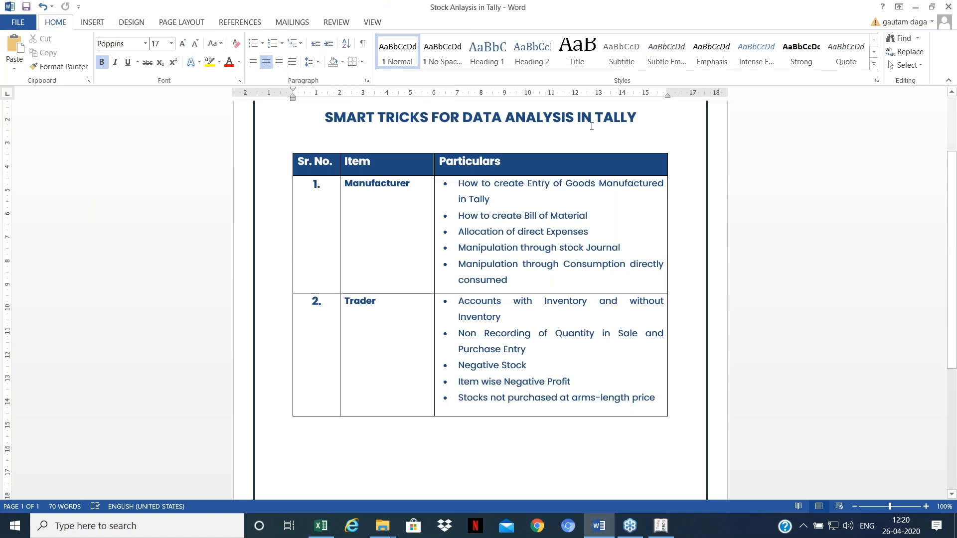
pyautogui.press('Return')
pyautogui.press('Up')
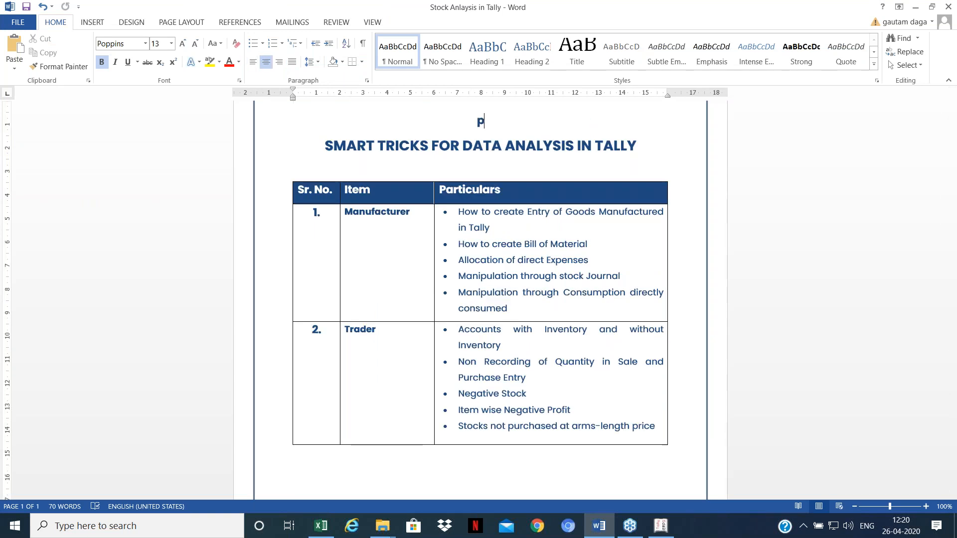
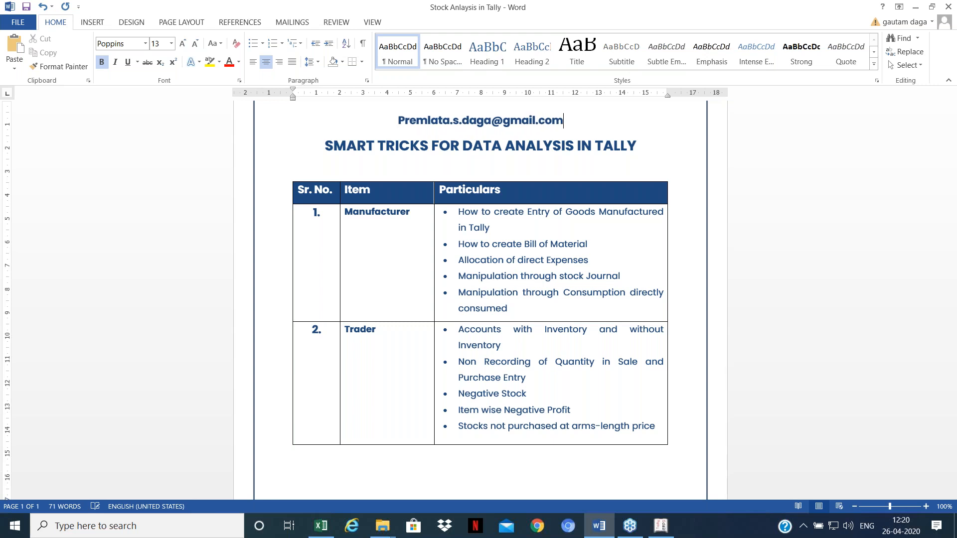
pyautogui.press('Return')
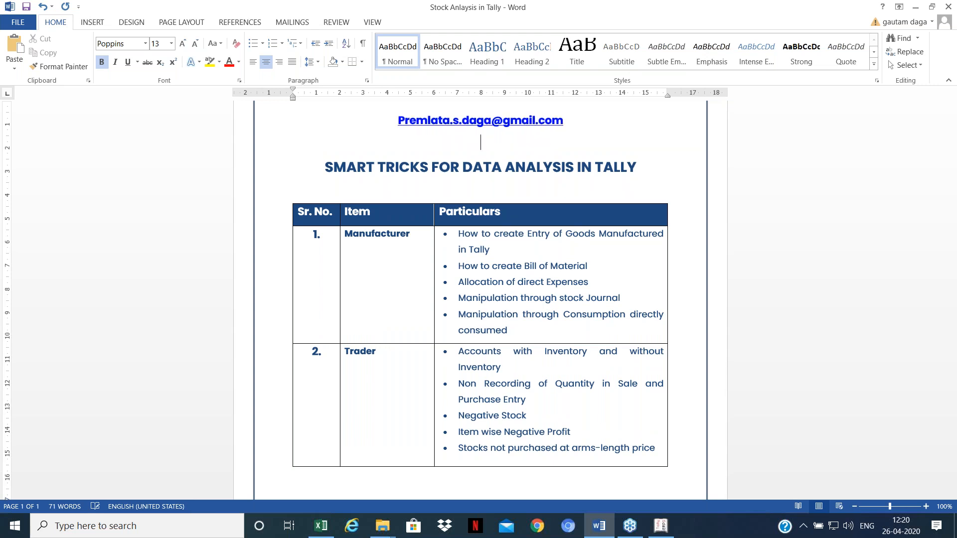
pyautogui.write('clearconcepts- youtube')
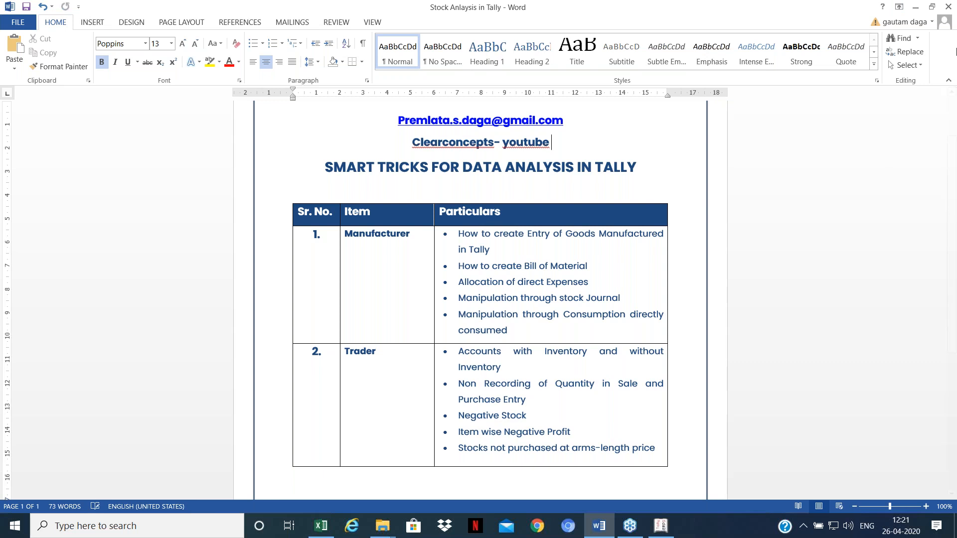
pyautogui.click(949, 45)
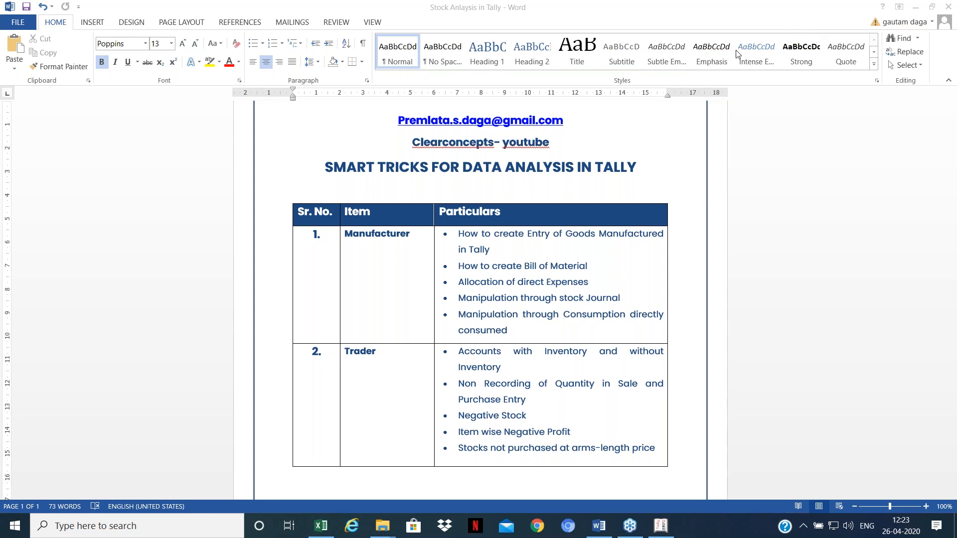
pyautogui.click(820, 359)
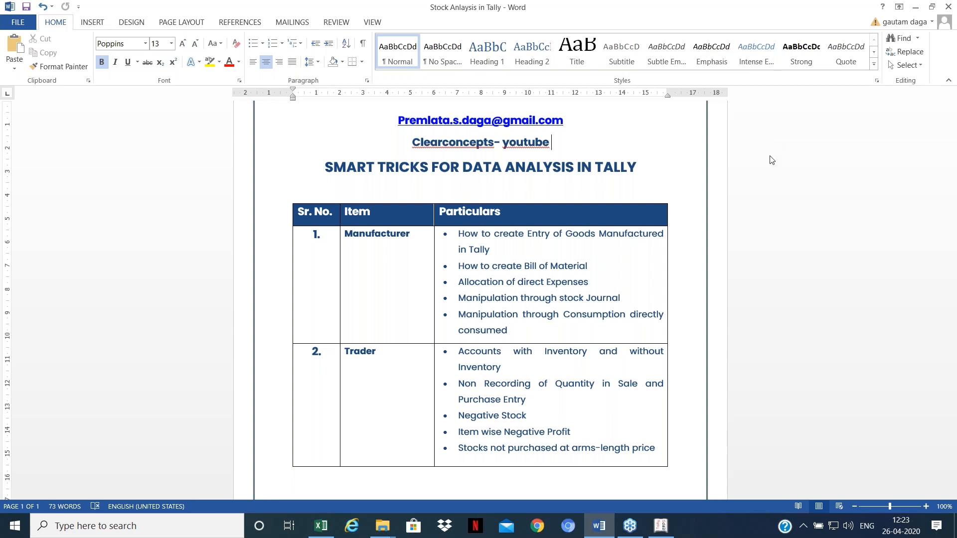
pyautogui.click(801, 225)
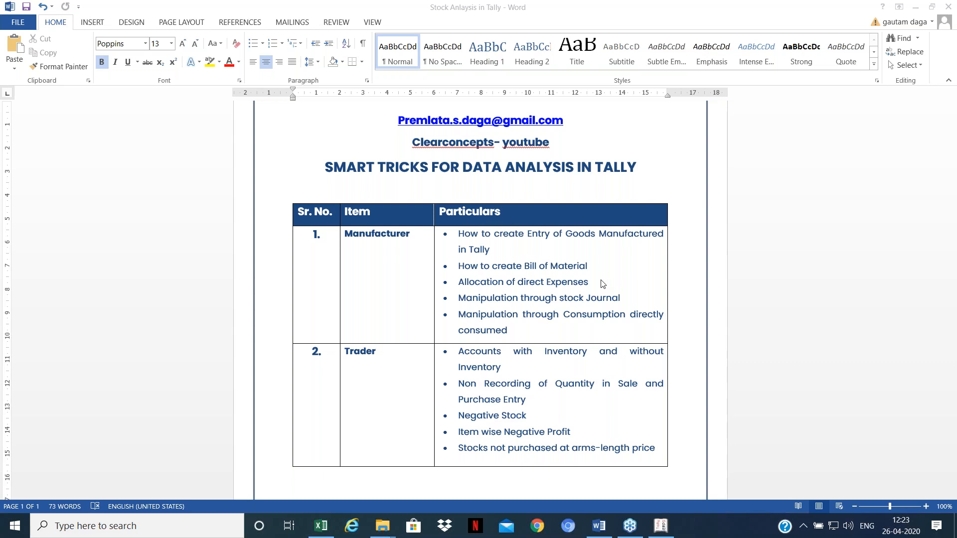
pyautogui.click(763, 337)
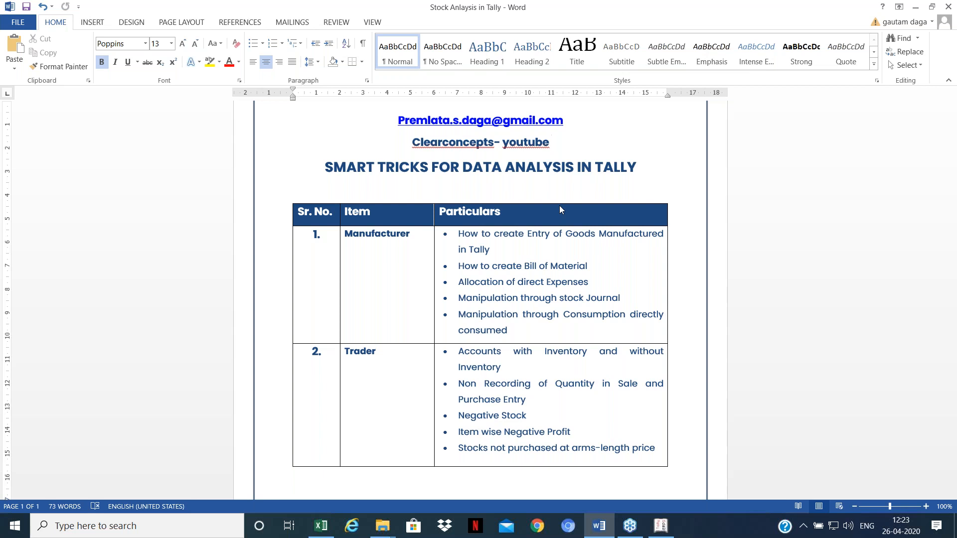
pyautogui.click(804, 286)
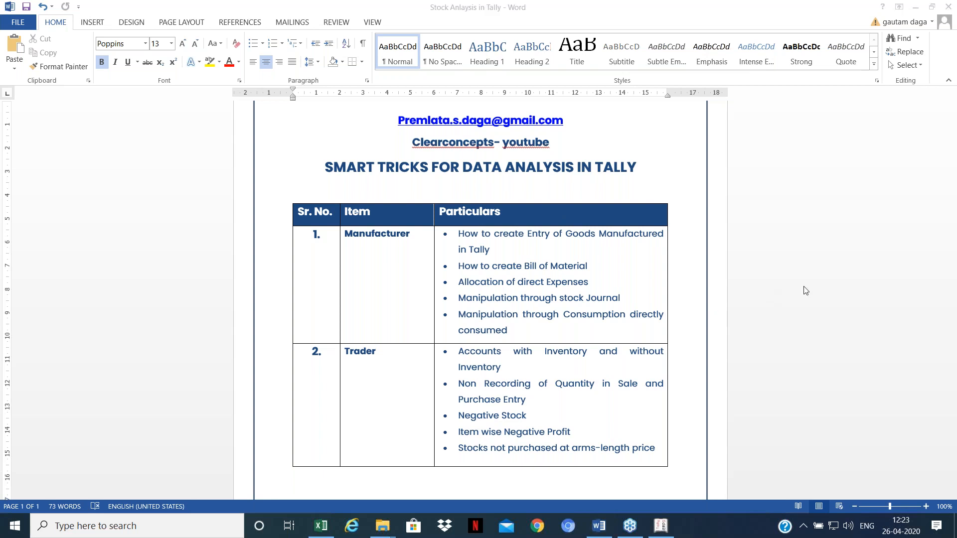
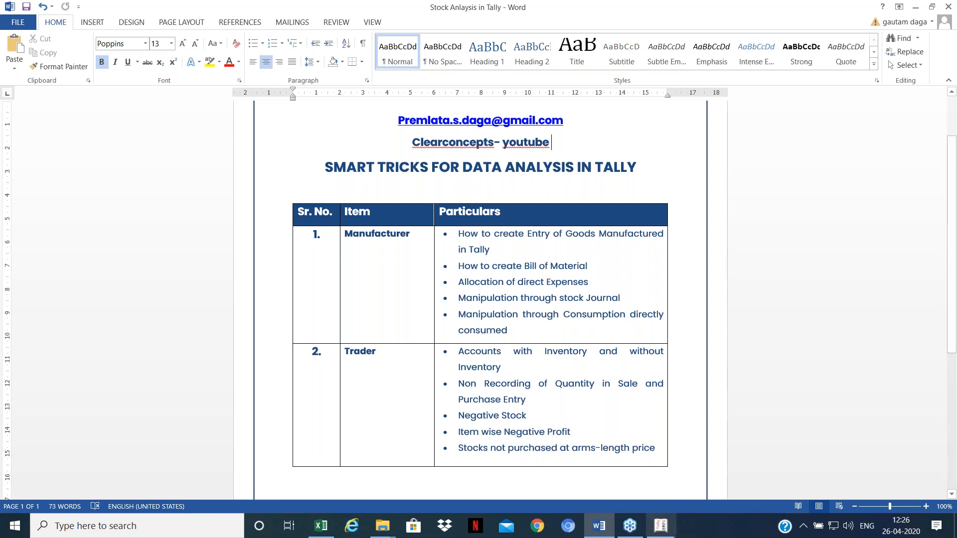
# Step: Switch from the Word topics outline to Tally.ERP 9's Gateway of Tally
pyautogui.click(666, 531)
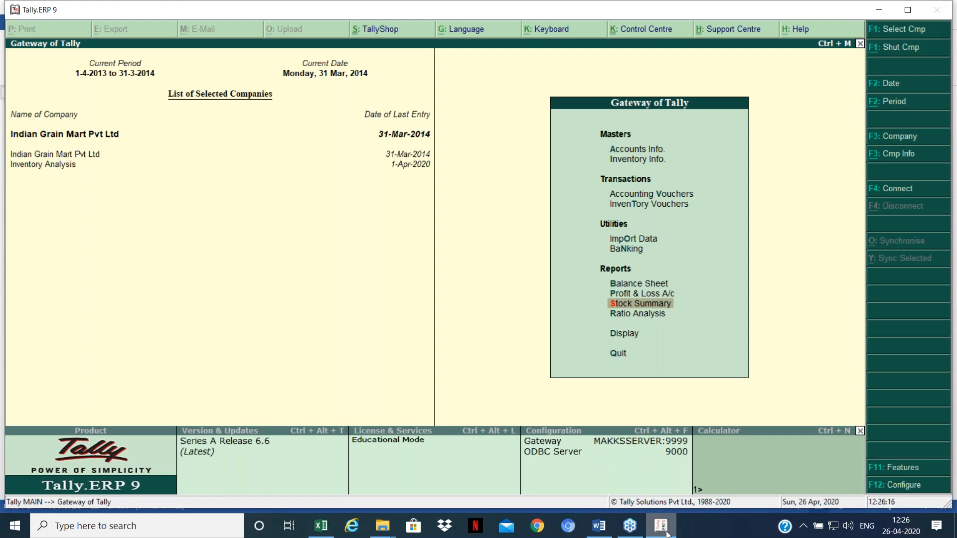
# Step: Drill from the Balance Sheet through Current Assets into the Sundry Debtors group summary (3,27,15,992.25 Dr)
pyautogui.press('Up')
pyautogui.press('Up')
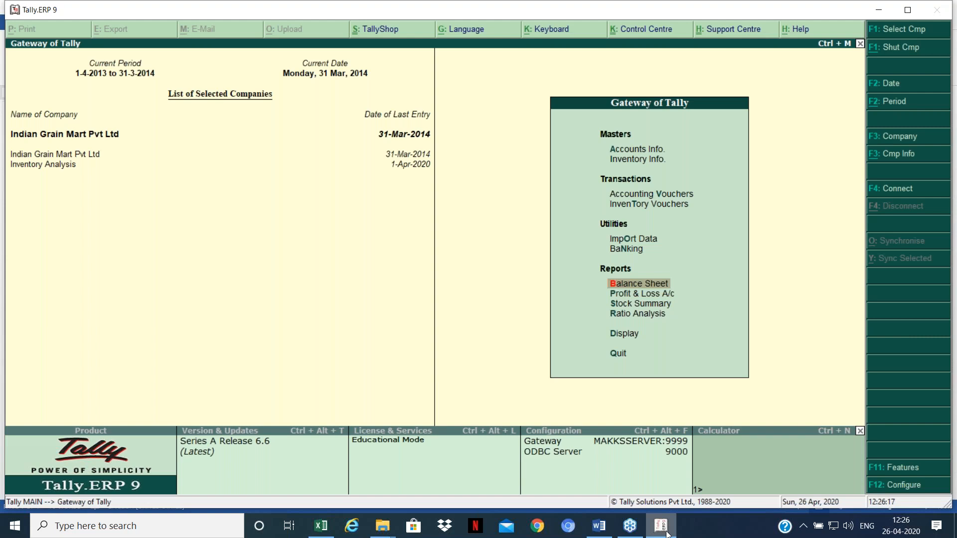
pyautogui.press('Return')
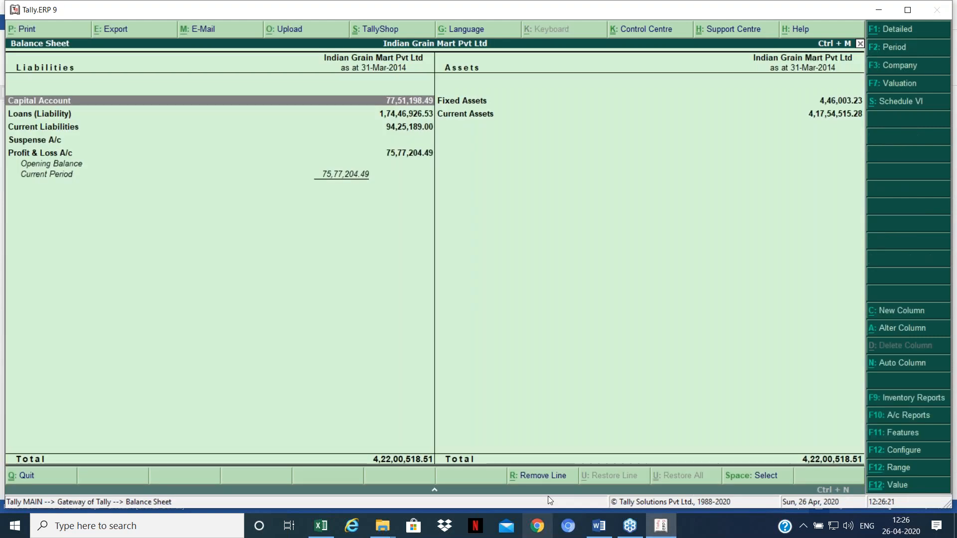
pyautogui.press('Up')
pyautogui.press('Return')
pyautogui.press('Down')
pyautogui.press('Down')
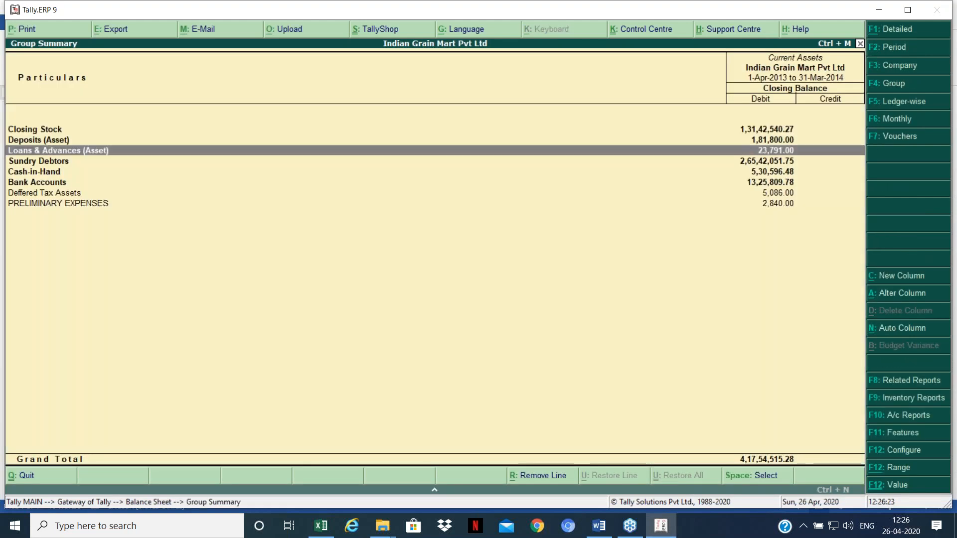
pyautogui.press('Down')
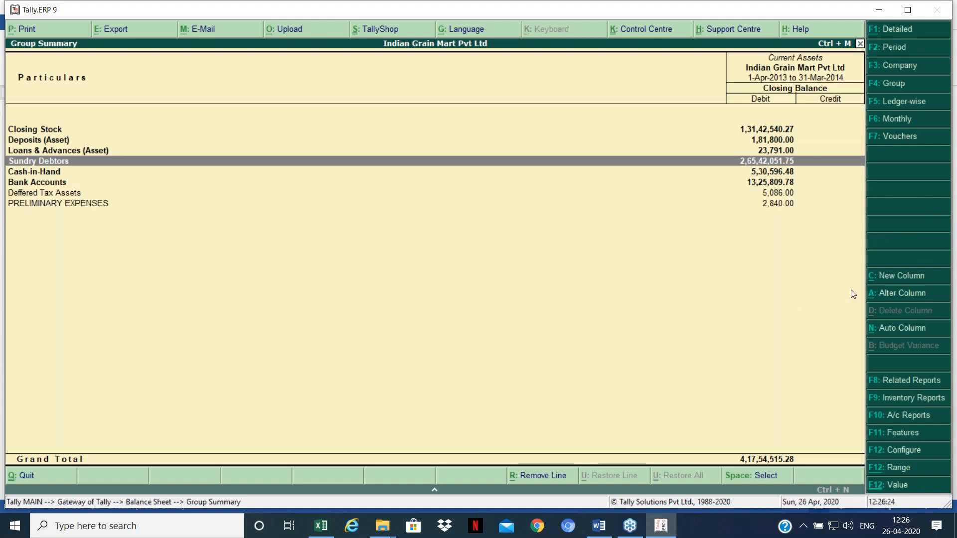
pyautogui.press('Return')
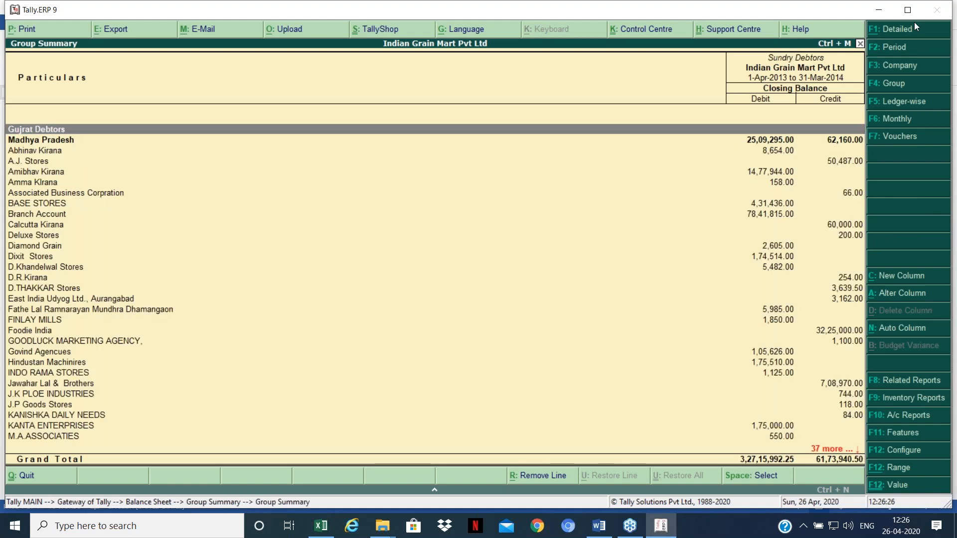
pyautogui.click(768, 39)
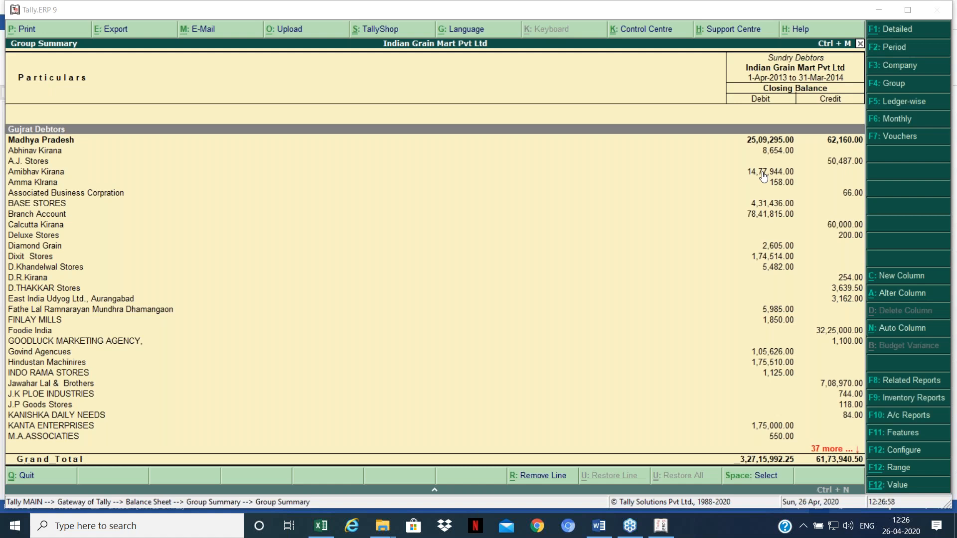
pyautogui.click(704, 224)
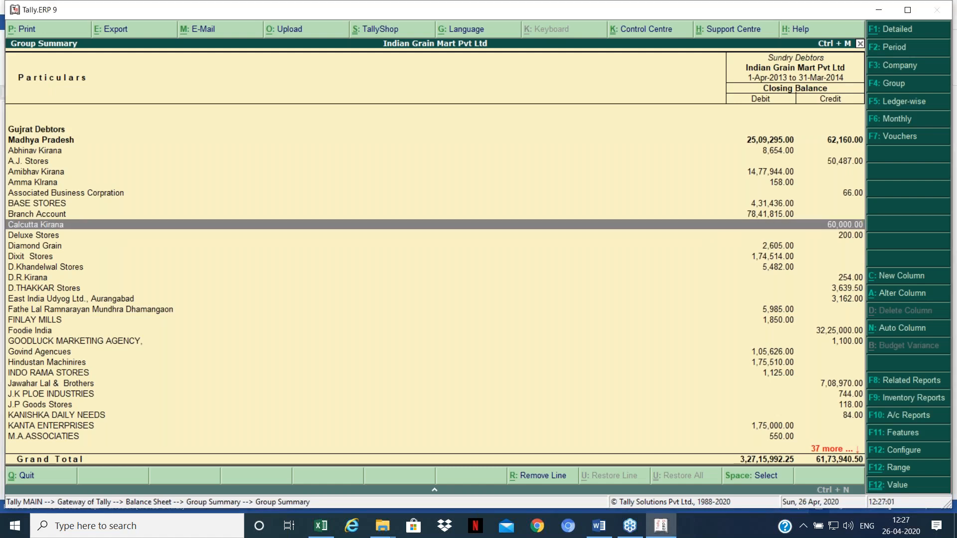
# Step: Set F12 Configure to show Sundry Debtors in detailed format with opening, debit, credit and closing columns
pyautogui.press('F12')
pyautogui.press('Return')
pyautogui.press('Return')
pyautogui.press('Return')
pyautogui.press('Return')
pyautogui.press('Return')
pyautogui.press('Return')
pyautogui.press('Return')
pyautogui.press('Return')
pyautogui.press('Return')
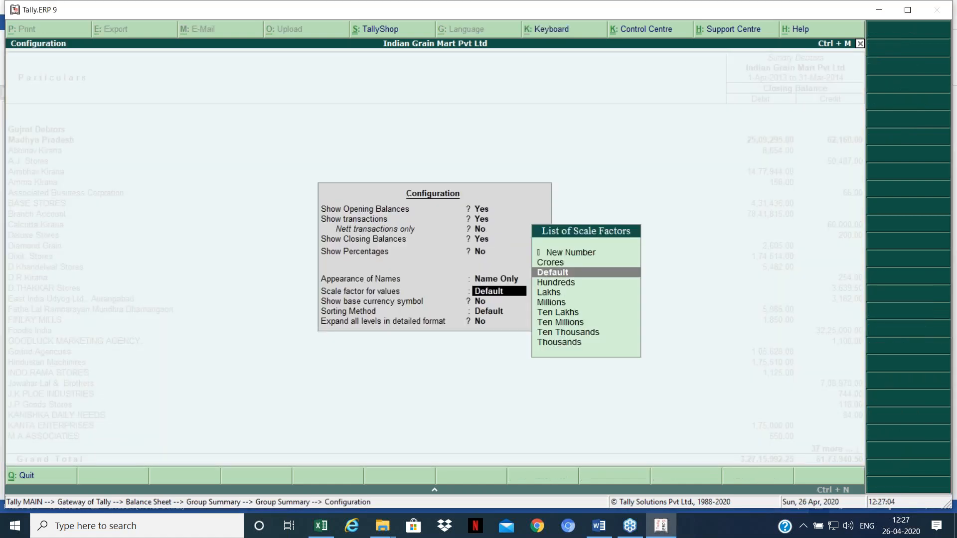
pyautogui.write('y')
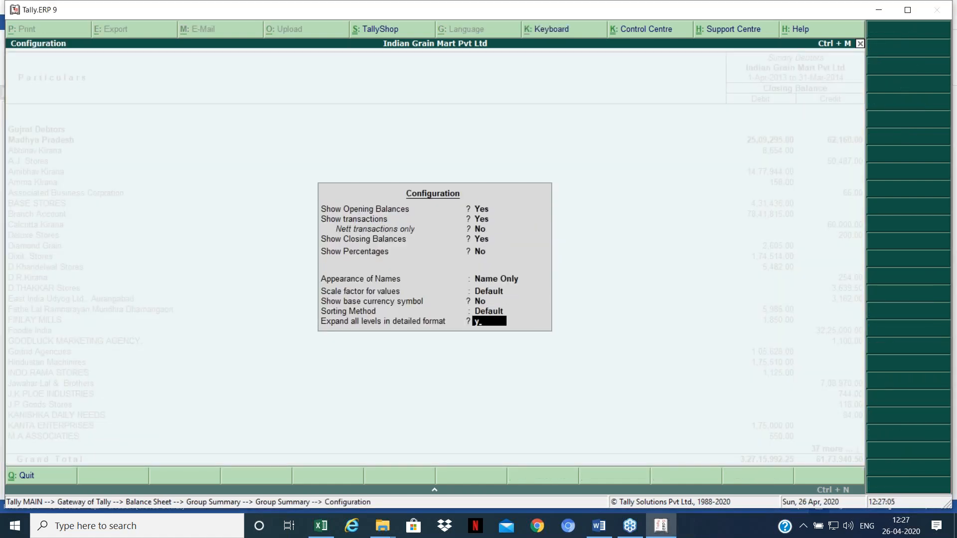
pyautogui.press('Return')
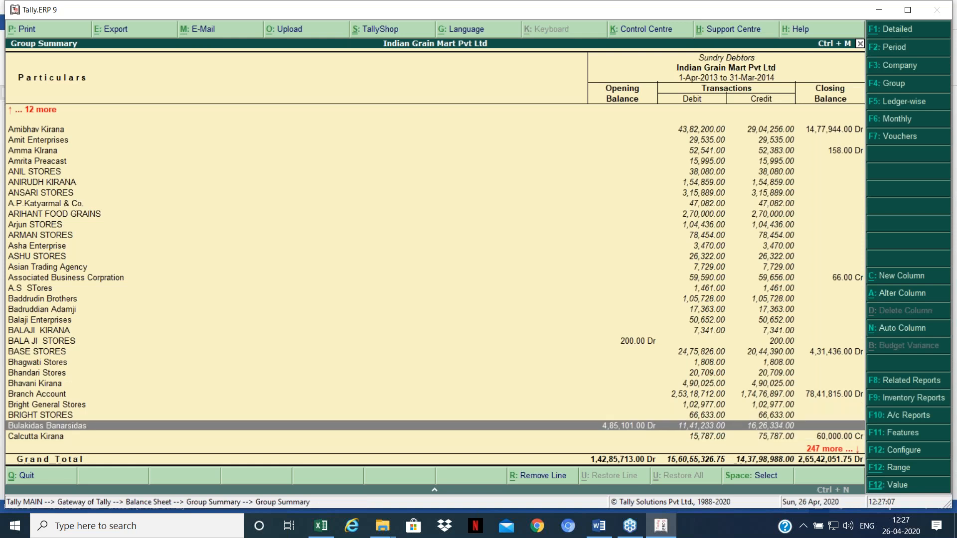
# Step: Expand Gujrat Debtors to list its ledgers and mark the BALAJI HOME NEEDS line
pyautogui.press('Home')
pyautogui.press('Down')
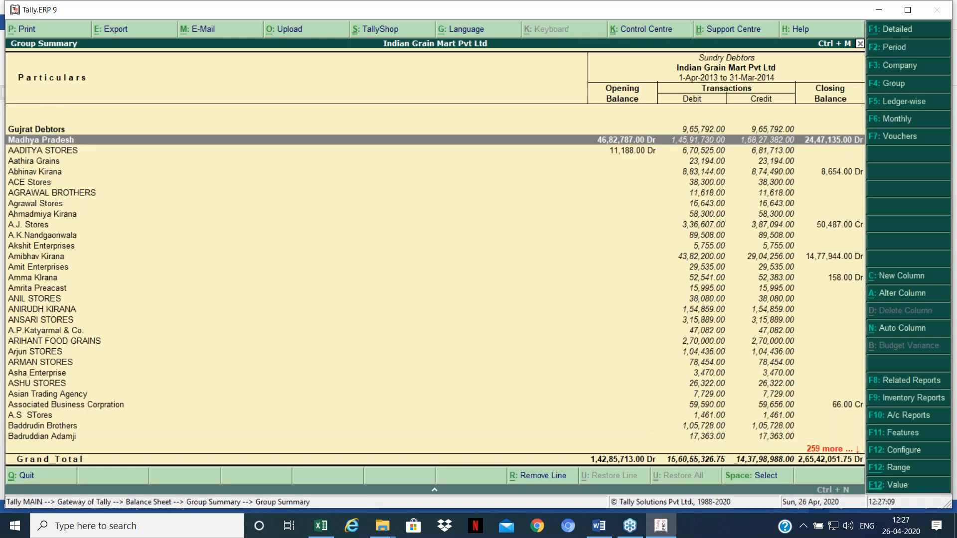
pyautogui.press('Up')
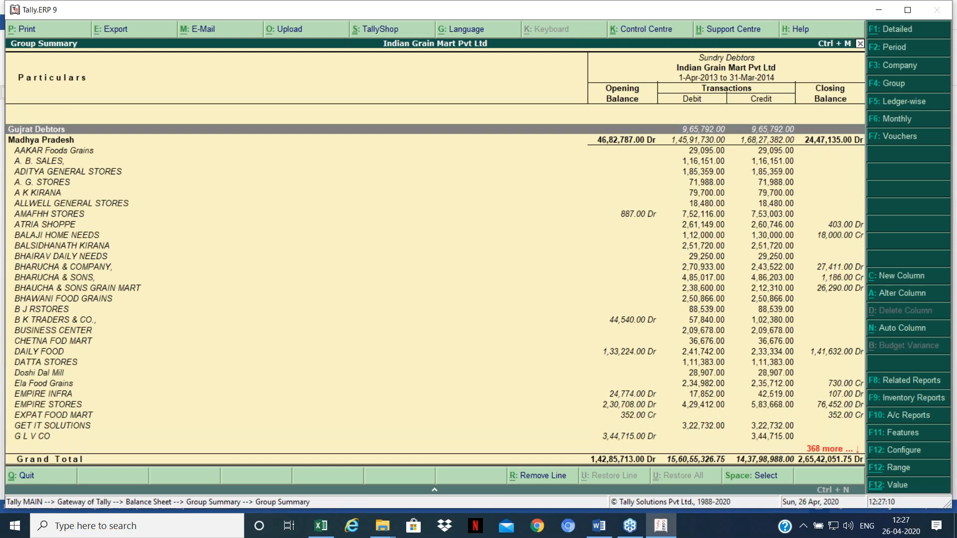
pyautogui.hotkey('shift', 'Return')
pyautogui.press('Down')
pyautogui.press('Down')
pyautogui.press('Down')
pyautogui.press('Down')
pyautogui.press('Down')
pyautogui.press('Down')
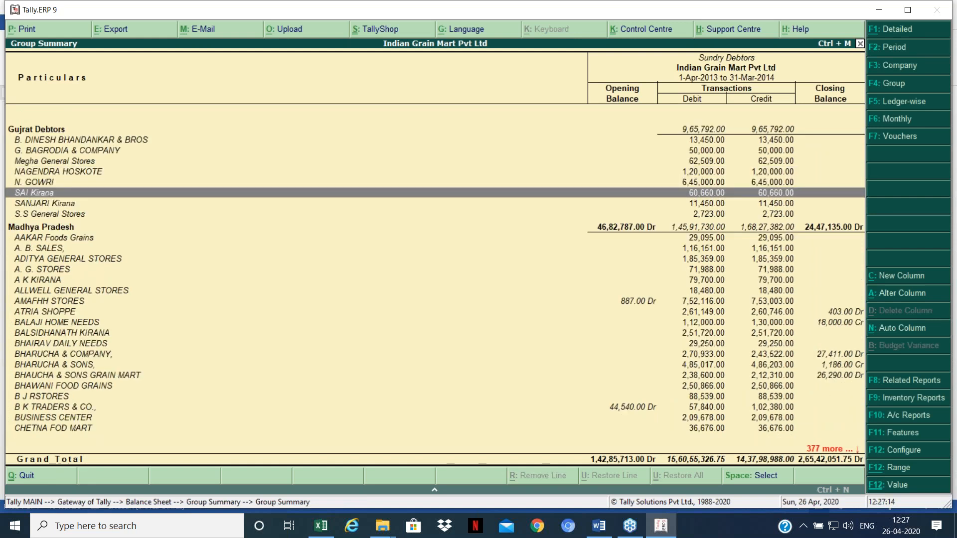
pyautogui.press('Down')
pyautogui.press('Down')
pyautogui.press('Down')
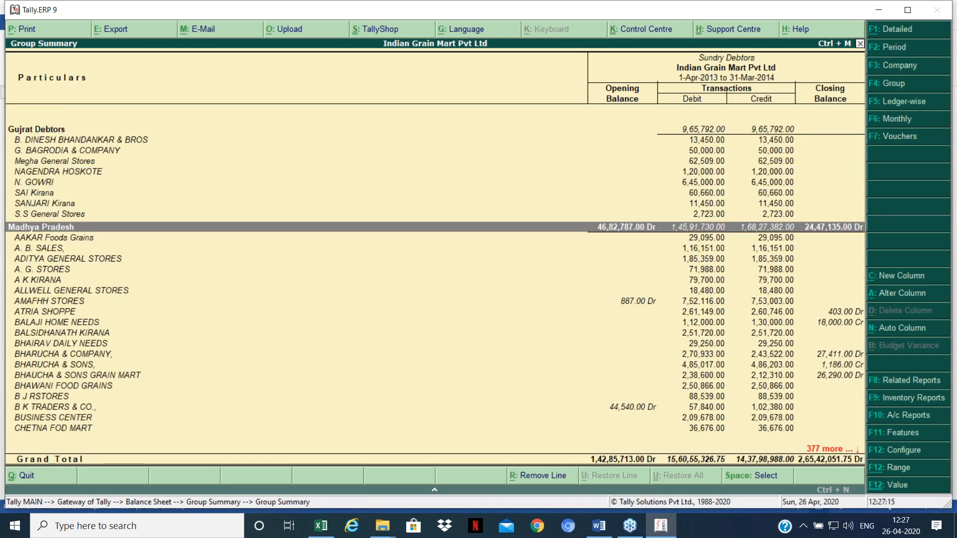
pyautogui.press('Down')
pyautogui.press('Down')
pyautogui.press('Down')
pyautogui.press('Down')
pyautogui.press('Down')
pyautogui.press('Down')
pyautogui.press('Down')
pyautogui.press('Down')
pyautogui.press('Down')
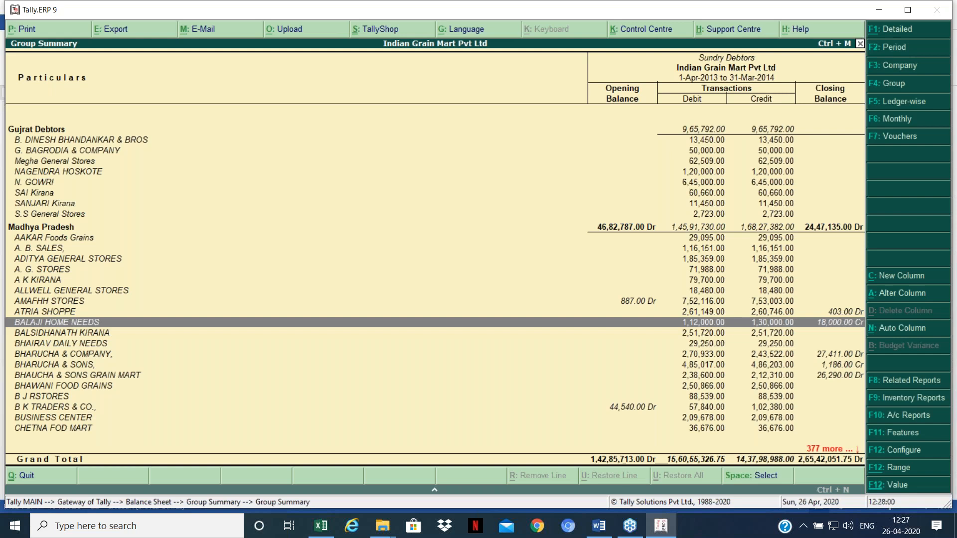
pyautogui.press('space')
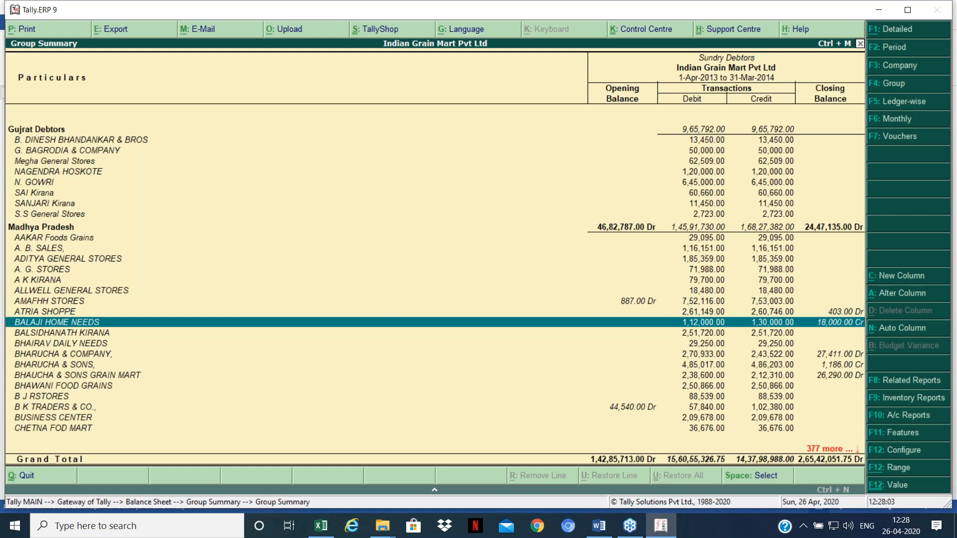
pyautogui.press('Home')
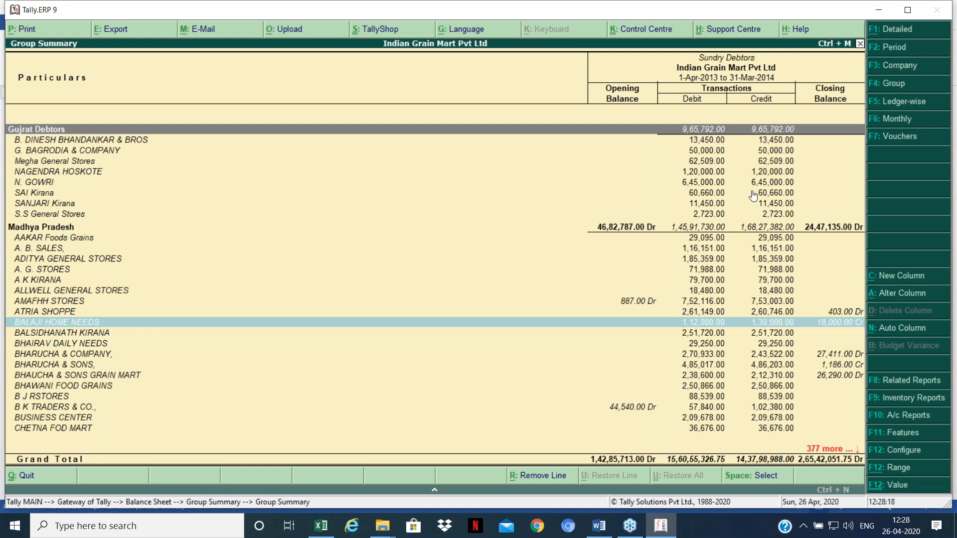
# Step: In Excel, enter headings o, d, c in H8:J8 with values 10, 15, 12 below
pyautogui.click(320, 526)
pyautogui.write('o')
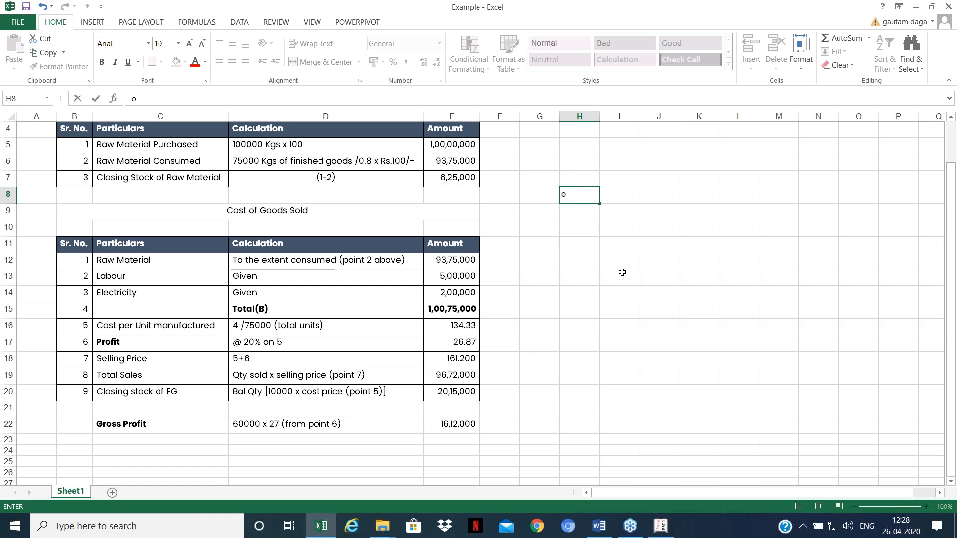
pyautogui.press('Return')
pyautogui.write('10')
pyautogui.press('Up')
pyautogui.press('Right')
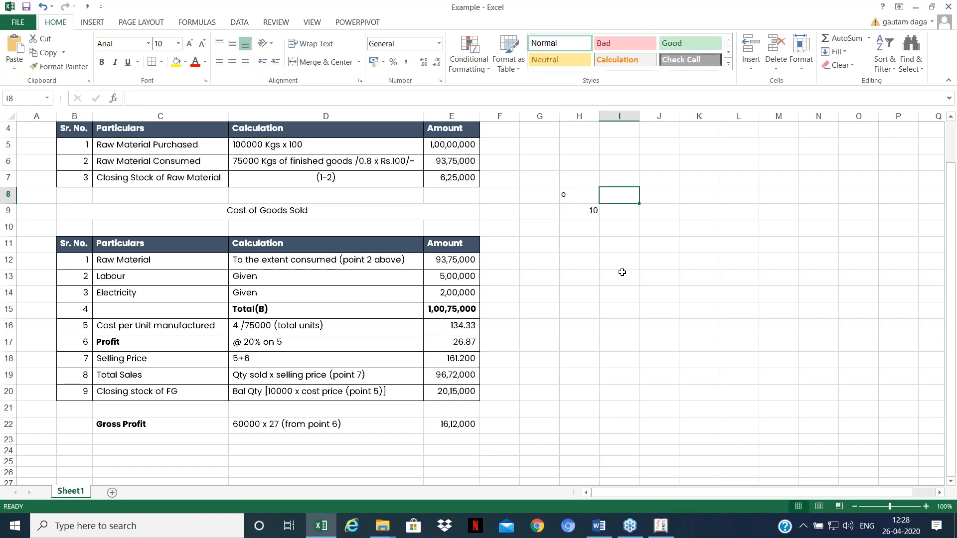
pyautogui.write('d')
pyautogui.press('Return')
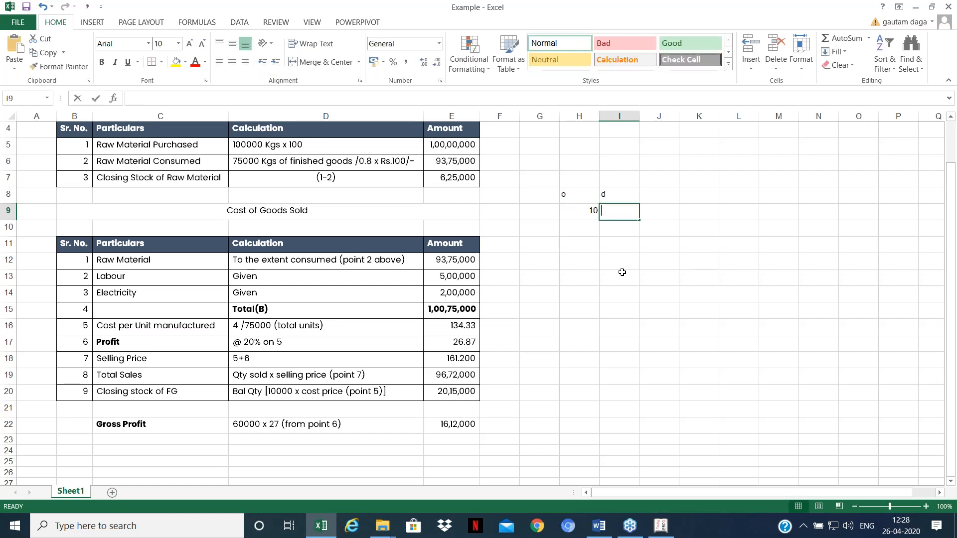
pyautogui.write('15')
pyautogui.press('Up')
pyautogui.press('Right')
pyautogui.write('c')
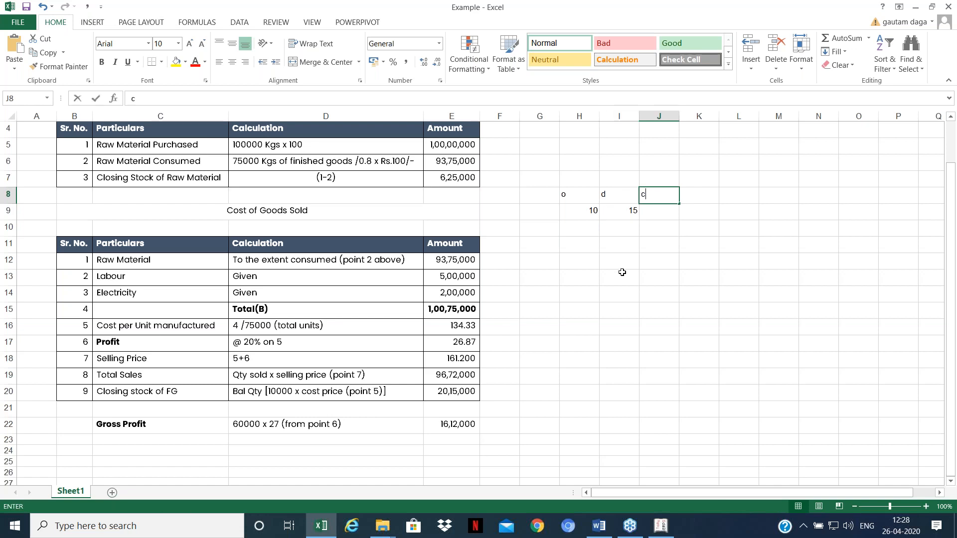
pyautogui.press('Return')
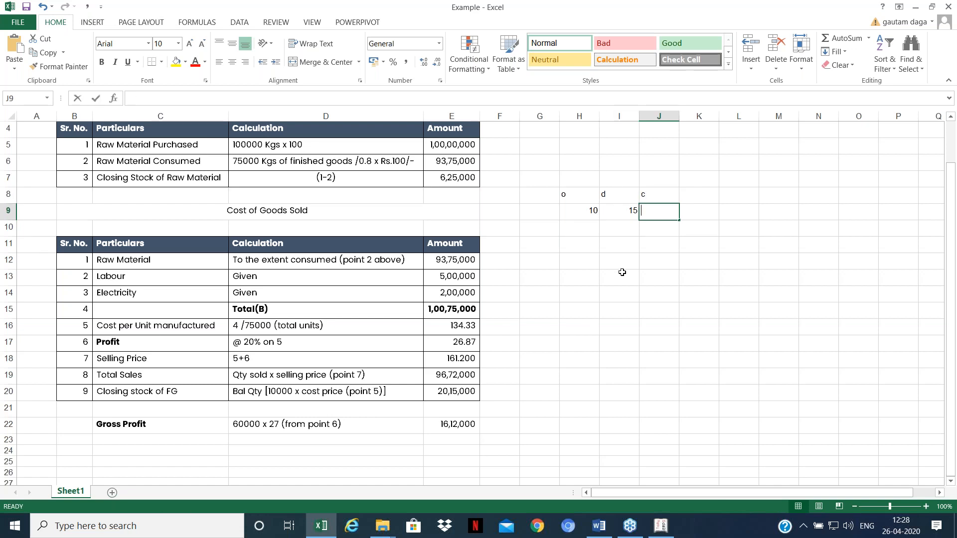
pyautogui.write('12')
pyautogui.press('Return')
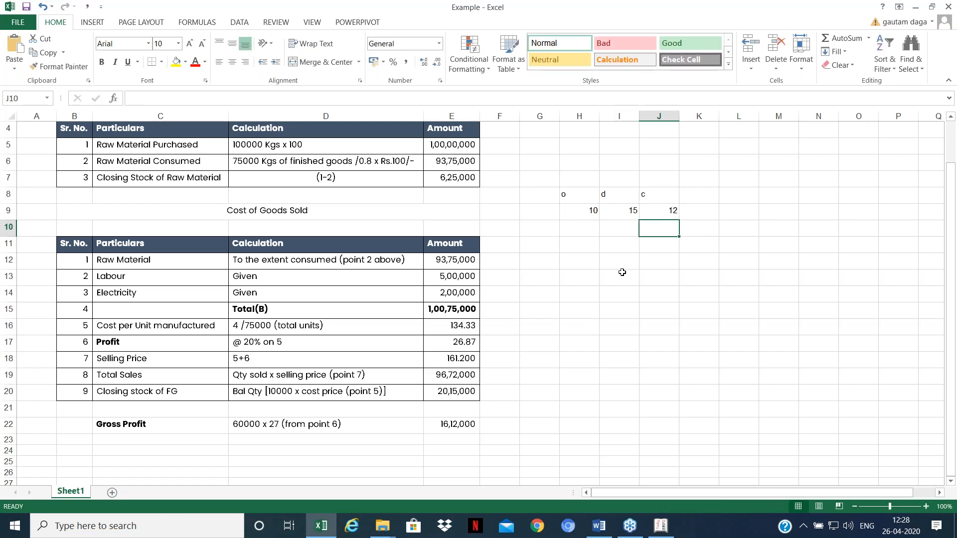
# Step: Add formulas =+H9+I9 in J10 (25) and =+J10-J9 in K10 (13)
pyautogui.write('+')
pyautogui.press('Up')
pyautogui.press('Left')
pyautogui.press('Left')
pyautogui.write('+')
pyautogui.press('Up')
pyautogui.press('Left')
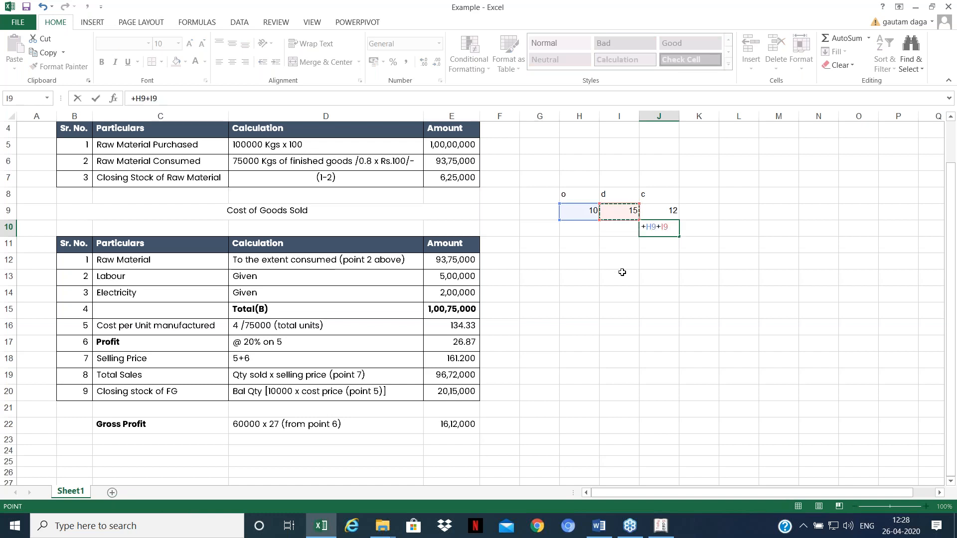
pyautogui.press('Return')
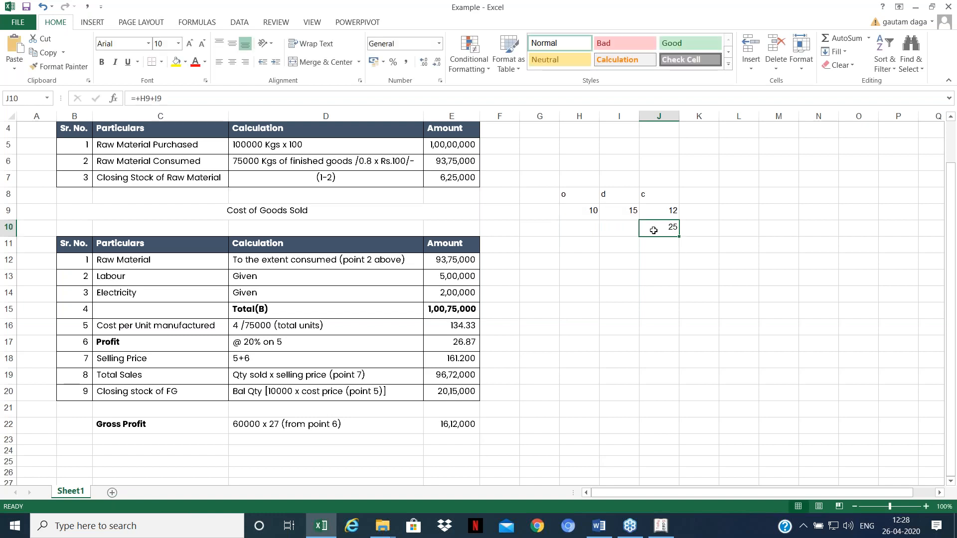
pyautogui.press('Right')
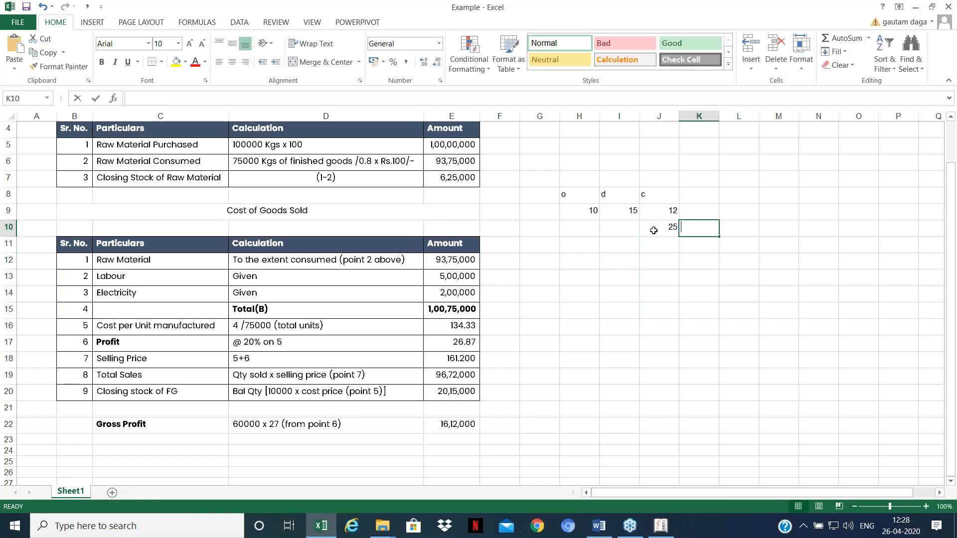
pyautogui.write('+')
pyautogui.press('Left')
pyautogui.write('-')
pyautogui.press('Left')
pyautogui.press('Up')
pyautogui.hotkey('ctrl', 'Return')
# Step: Review the entered figures and the K10 formula, then return to Tally
pyautogui.press('Left')
pyautogui.press('Left')
pyautogui.press('Up')
pyautogui.press('Right')
pyautogui.press('Up')
pyautogui.press('Down')
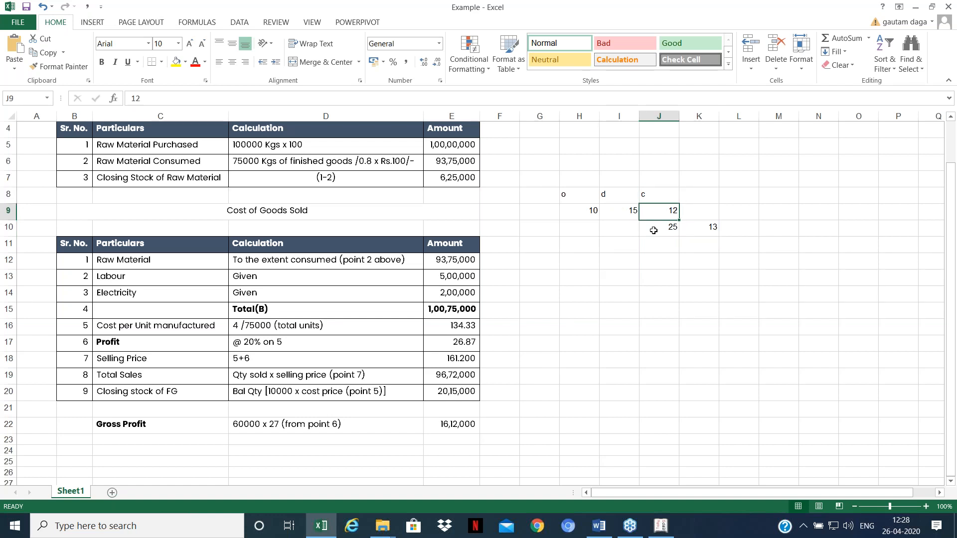
pyautogui.press('Right')
pyautogui.press('Down')
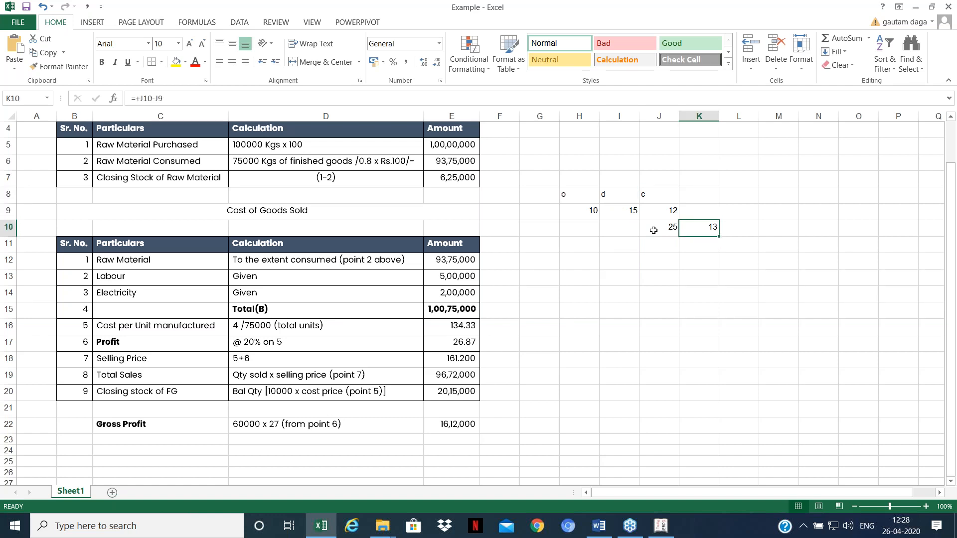
pyautogui.press('Left')
pyautogui.press('Left')
pyautogui.press('Left')
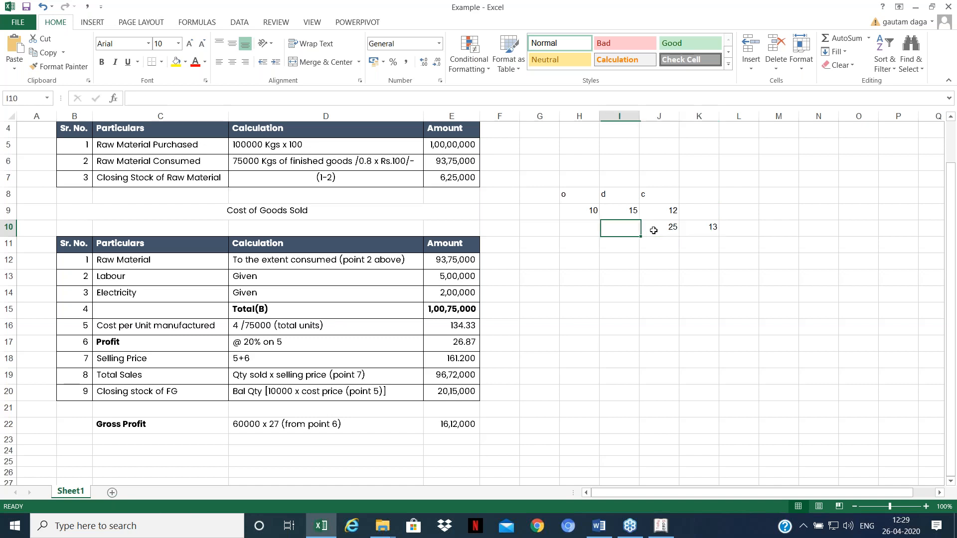
pyautogui.press('Up')
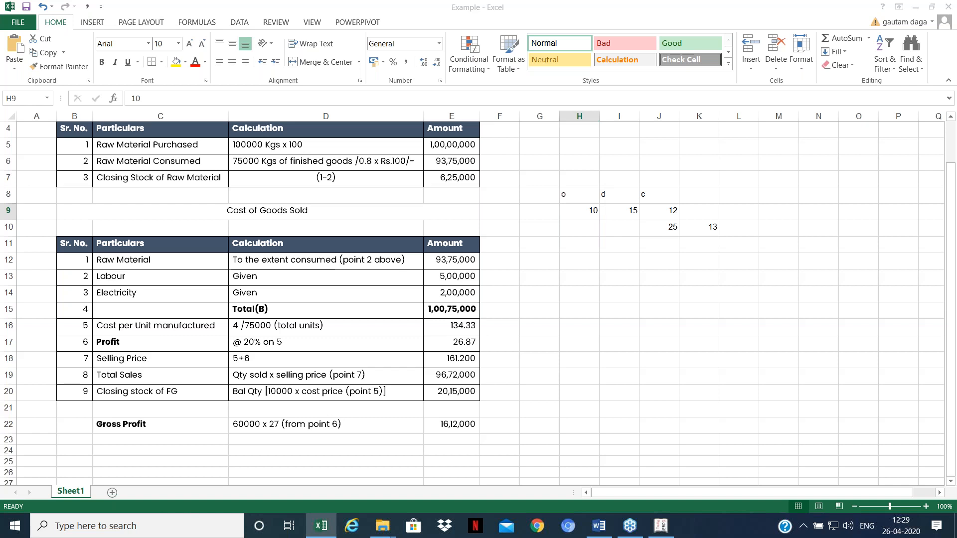
pyautogui.hotkey('alt', 'Tab')
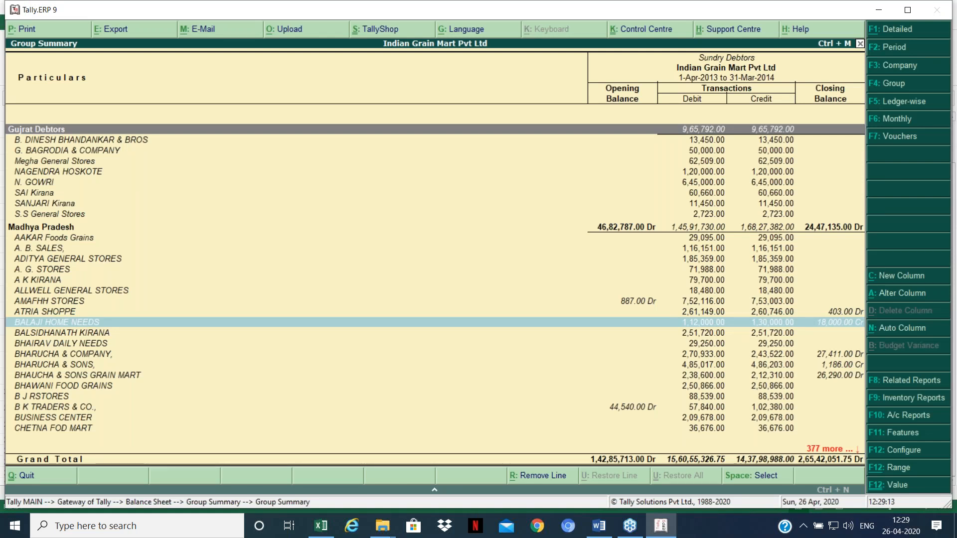
# Step: Open the Stock Summary from Gateway of Tally with Opening Balance, Inwards and Outwards columns added
pyautogui.press('Escape')
pyautogui.press('Escape')
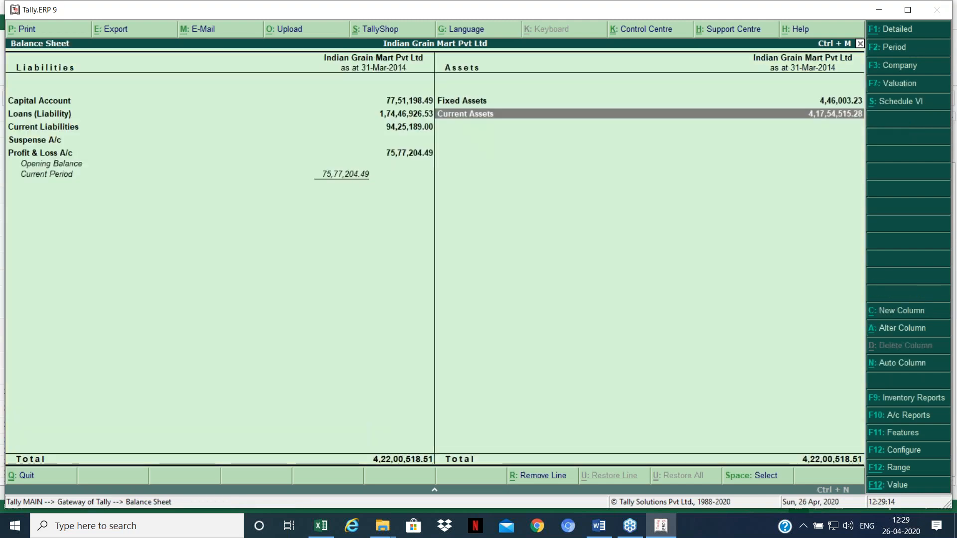
pyautogui.press('Escape')
pyautogui.press('Down')
pyautogui.press('Down')
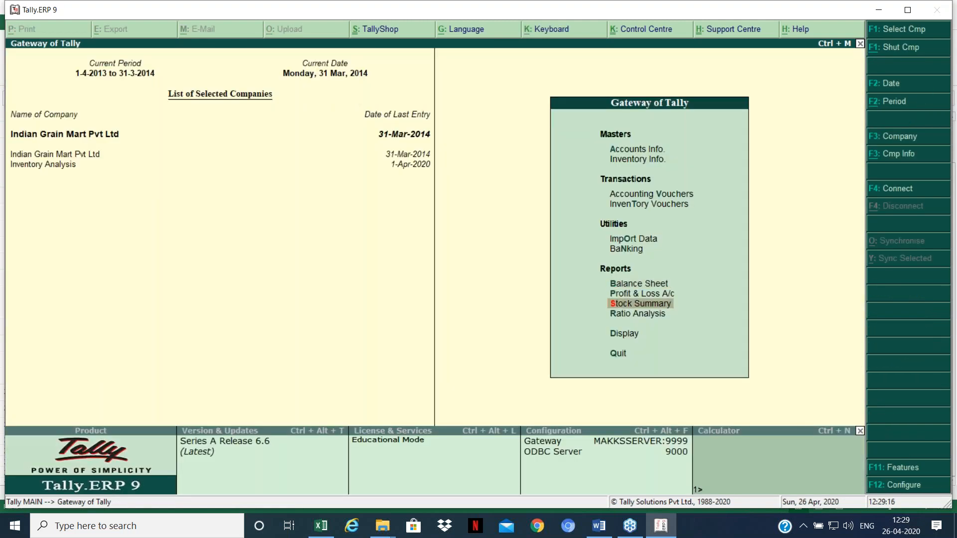
pyautogui.press('Return')
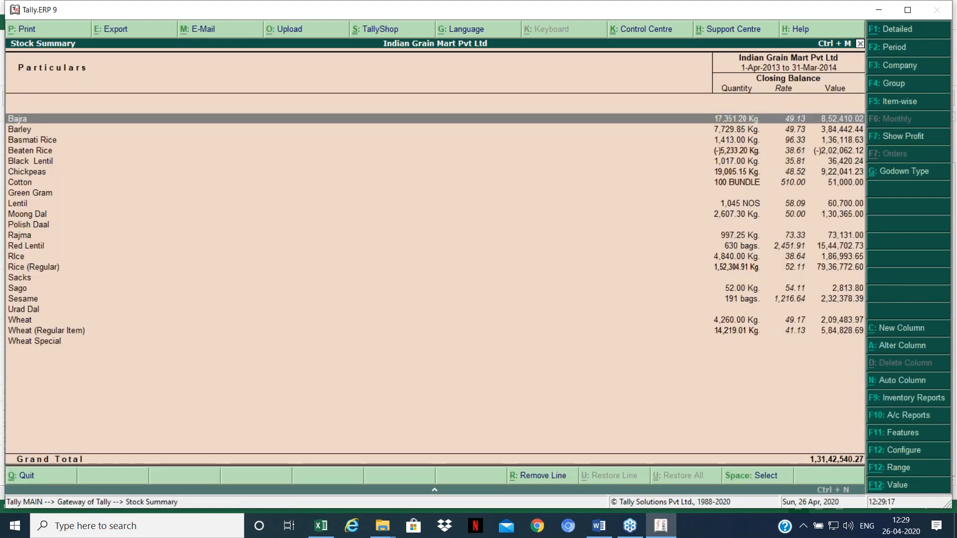
pyautogui.press('F12')
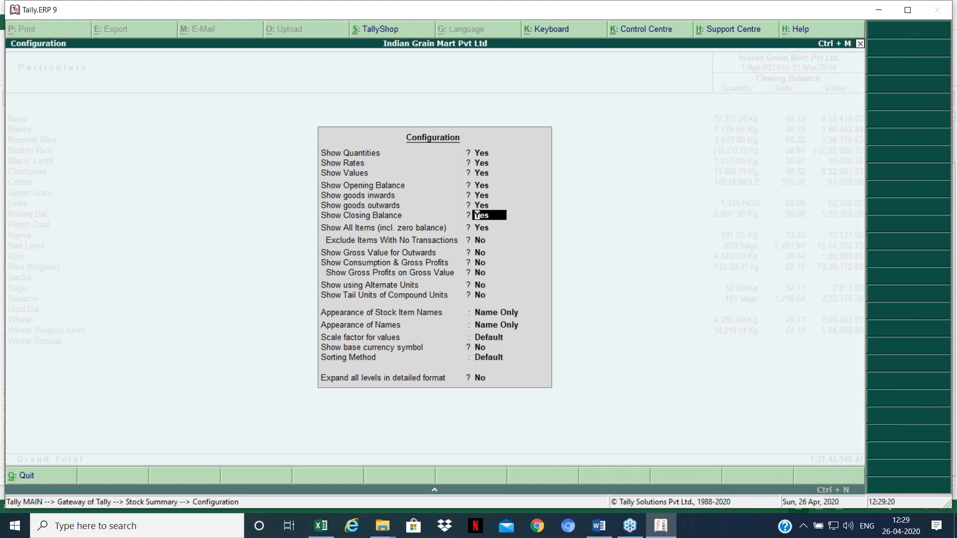
pyautogui.hotkey('ctrl', 'a')
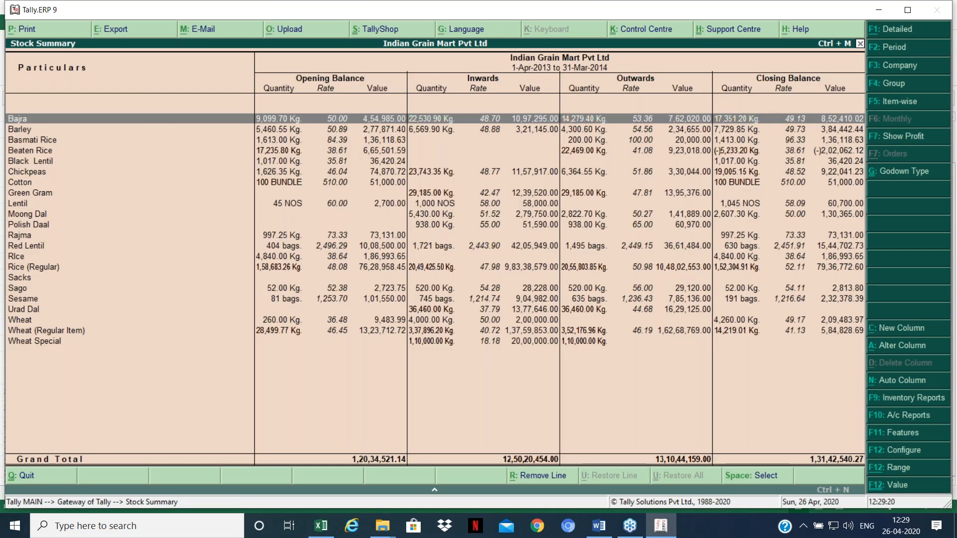
pyautogui.press('Down')
pyautogui.press('Down')
pyautogui.press('Down')
pyautogui.press('Down')
pyautogui.press('Down')
pyautogui.press('Up')
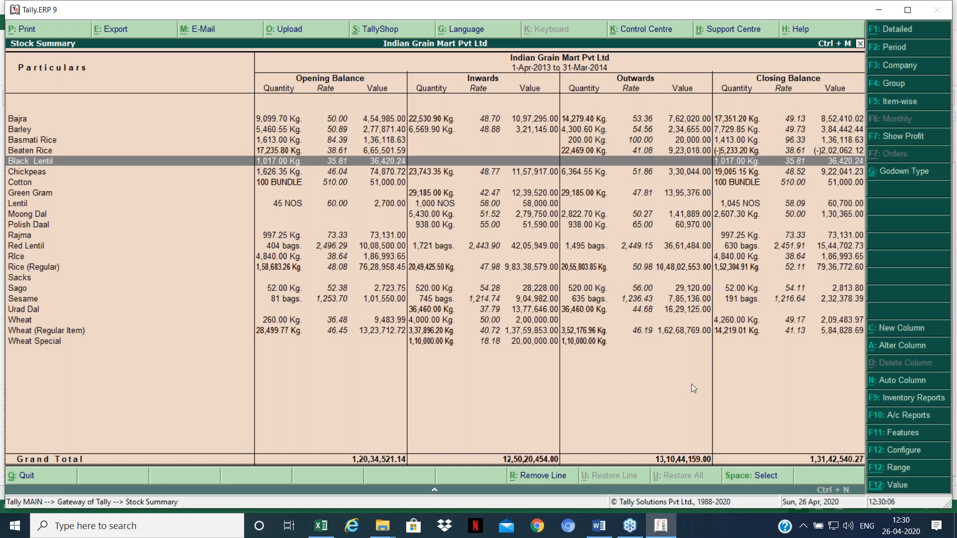
pyautogui.click(630, 529)
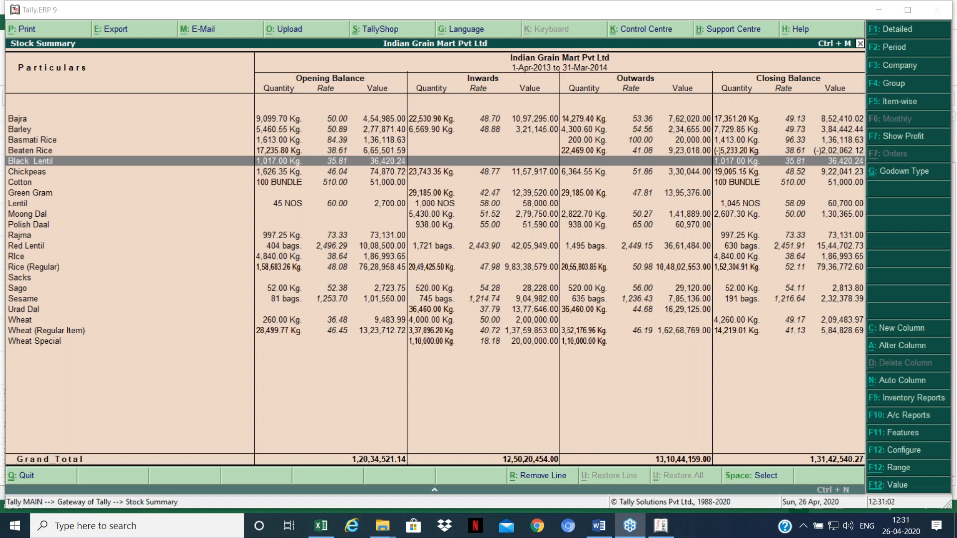
# Step: Stop the ActivePresenter screen recording and minimize Tally to reveal the desktop
pyautogui.click(807, 527)
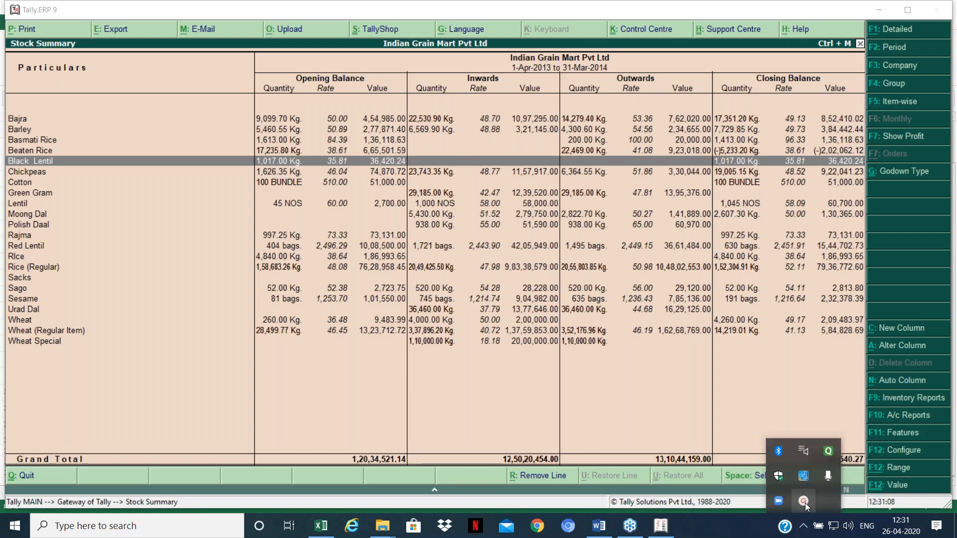
pyautogui.click(804, 503)
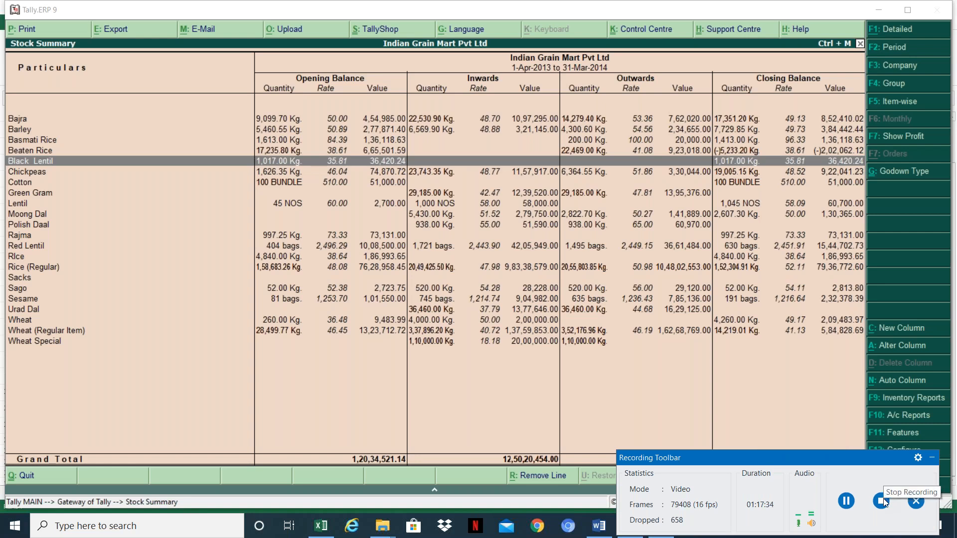
pyautogui.click(884, 501)
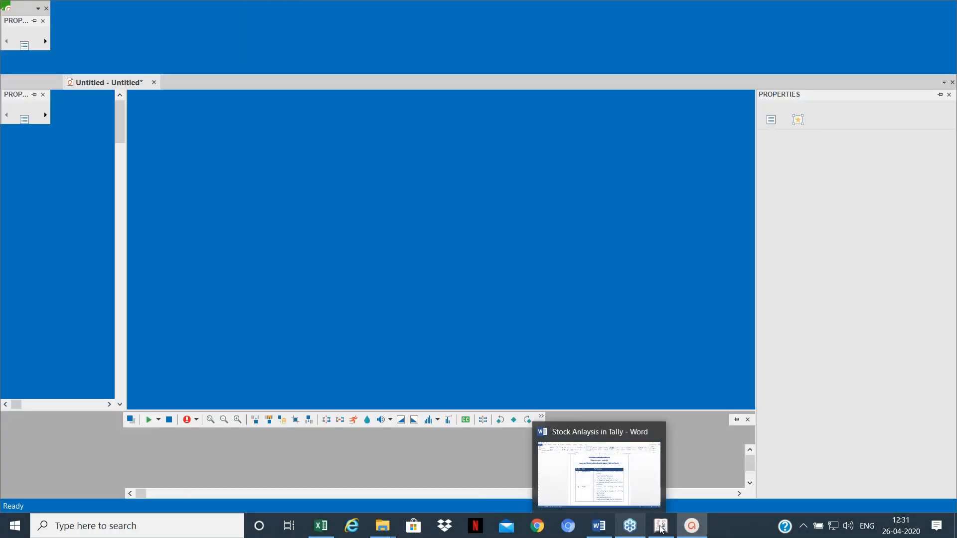
pyautogui.click(661, 528)
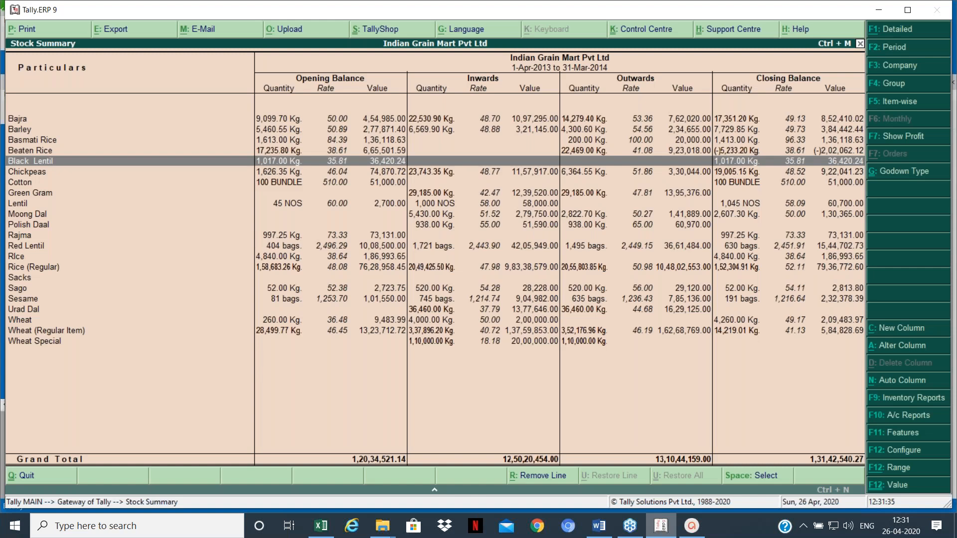
pyautogui.click(668, 524)
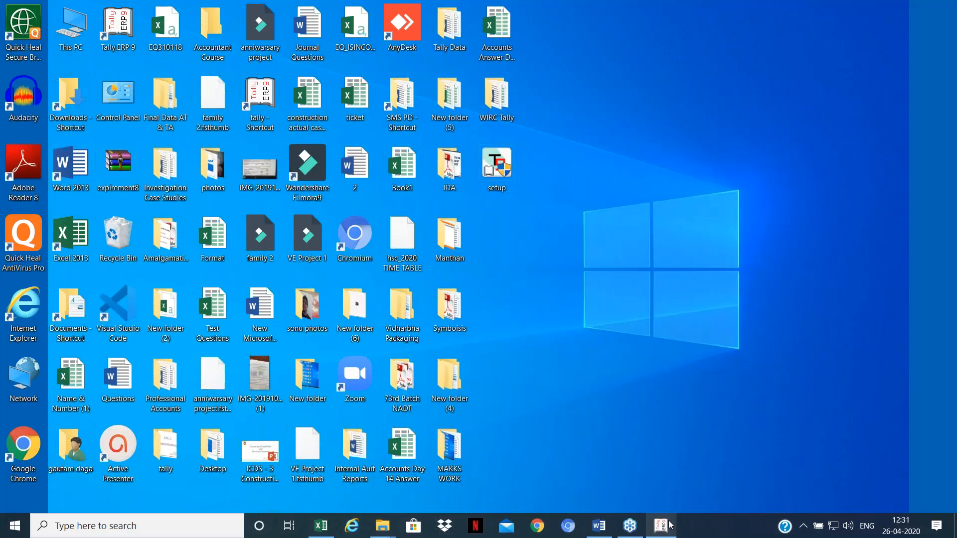
# Step: Restore the Tally Stock Summary window for Indian Grain Mart Pvt Ltd
pyautogui.click(669, 525)
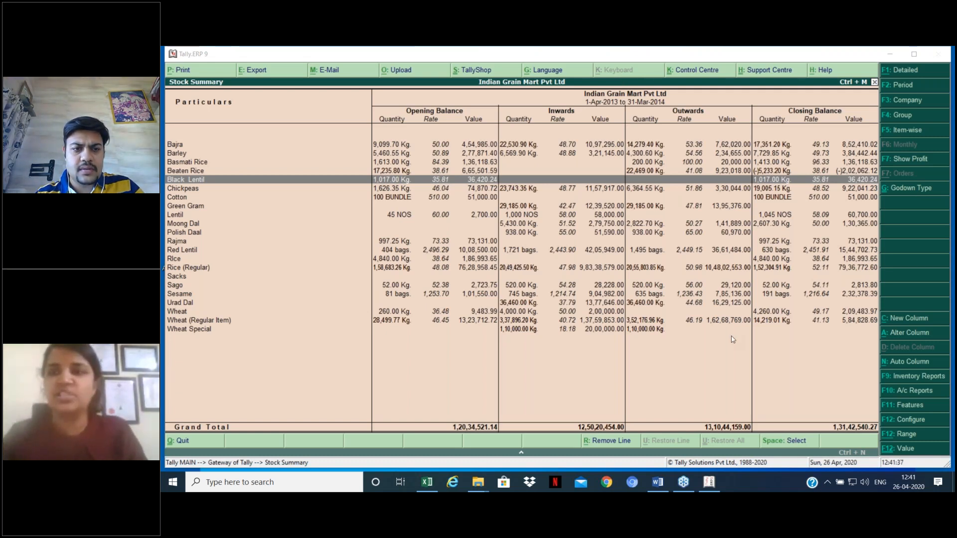
# Step: Return to the Profit & Loss A/c and value stock by FIFO (closing stock 1,31,55,428.77)
pyautogui.press('Escape')
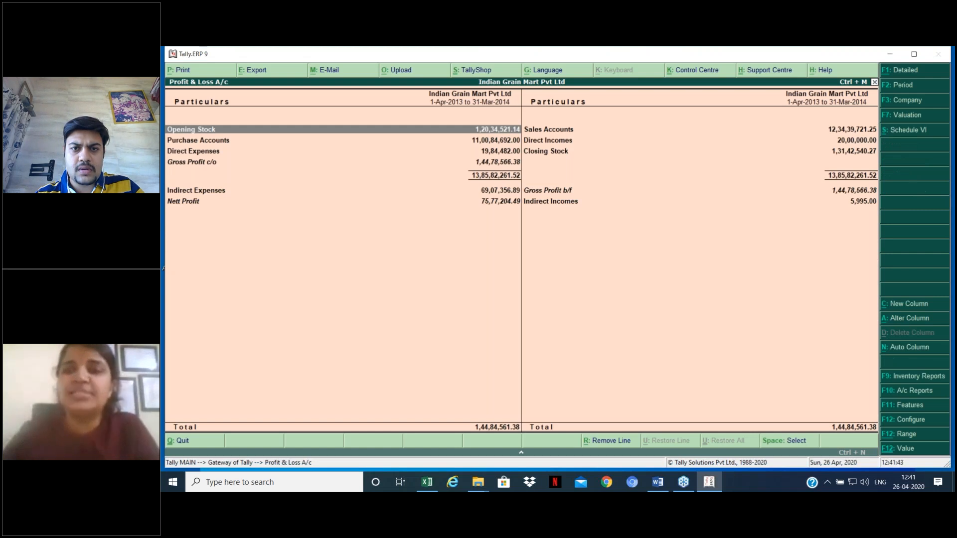
pyautogui.click(716, 155)
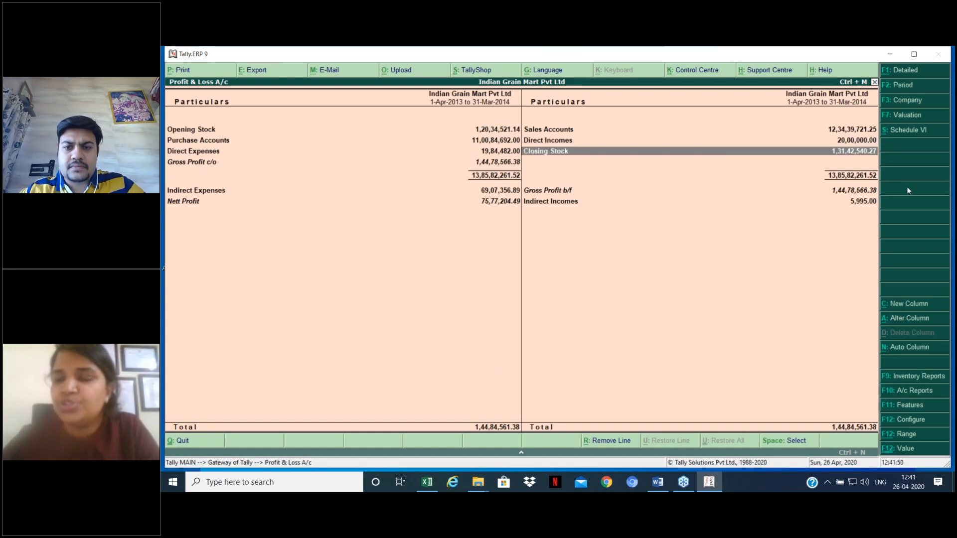
pyautogui.click(904, 118)
pyautogui.press('Down')
pyautogui.press('Down')
pyautogui.press('Down')
pyautogui.press('Up')
pyautogui.press('Up')
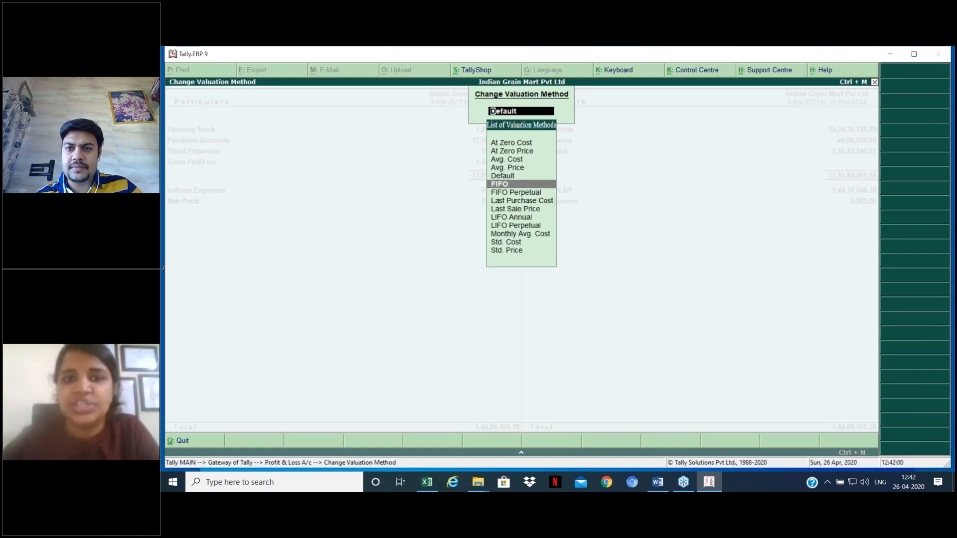
pyautogui.press('Return')
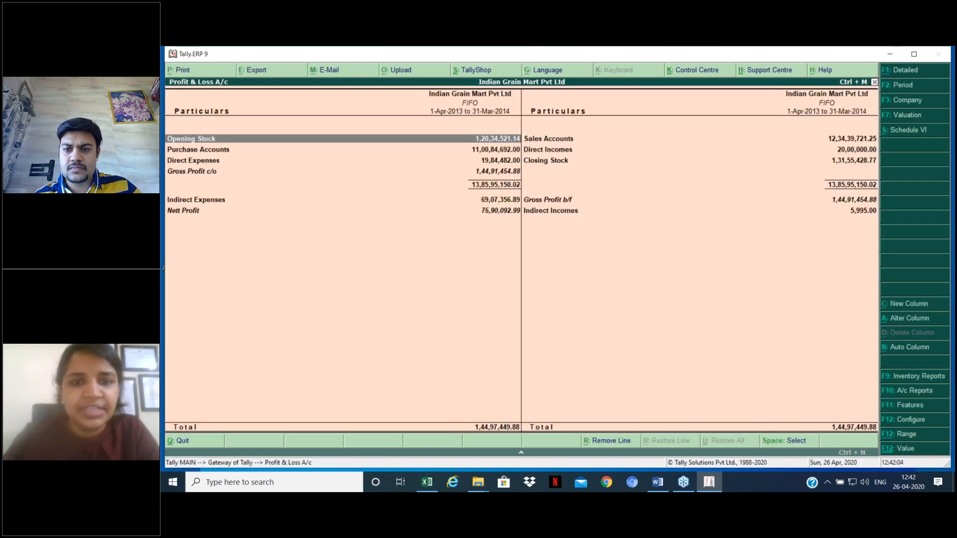
# Step: Revalue at Avg. Cost, giving closing stock 1,26,43,763.71 and nett profit 70,78,427.93
pyautogui.press('F7')
pyautogui.press('Down')
pyautogui.press('Up')
pyautogui.press('Up')
pyautogui.press('Up')
pyautogui.press('Up')
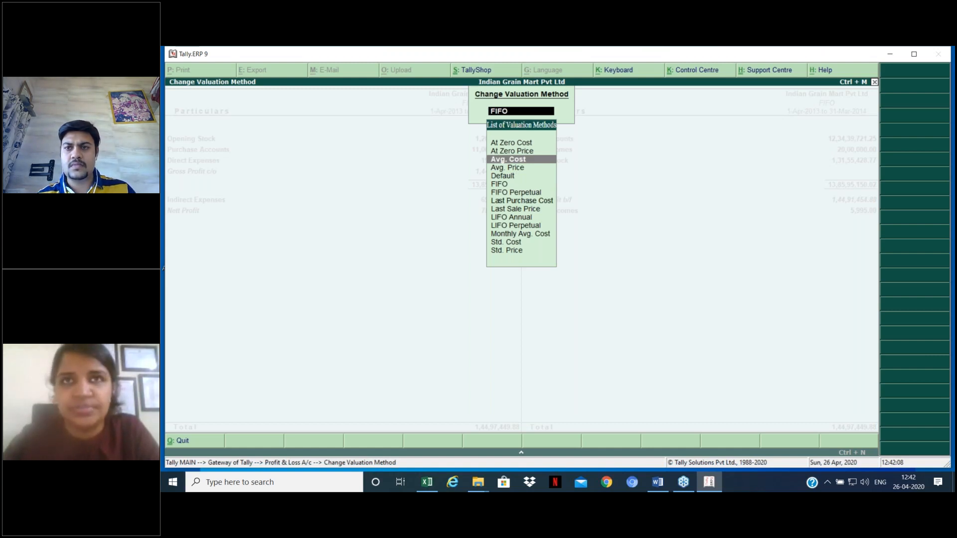
pyautogui.press('Return')
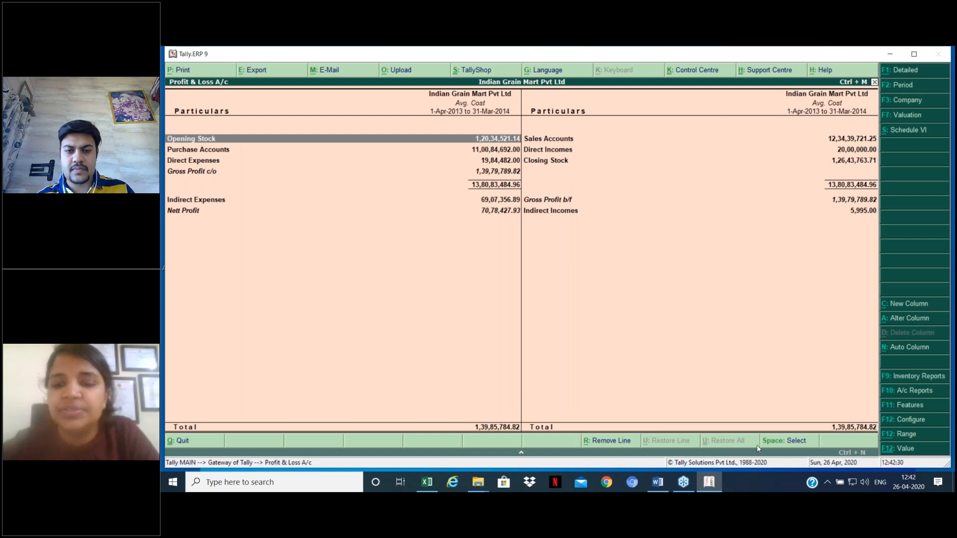
pyautogui.moveTo(685, 487)
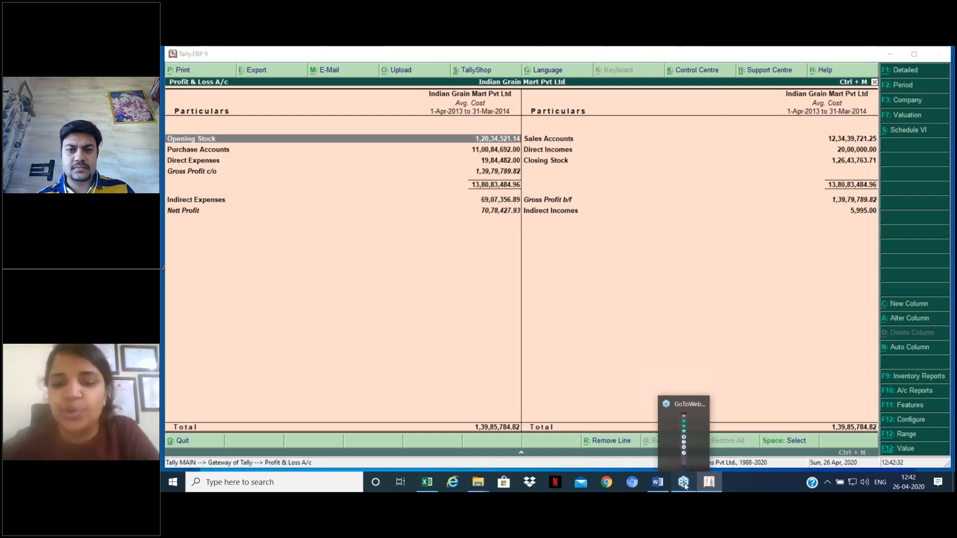
pyautogui.click(685, 487)
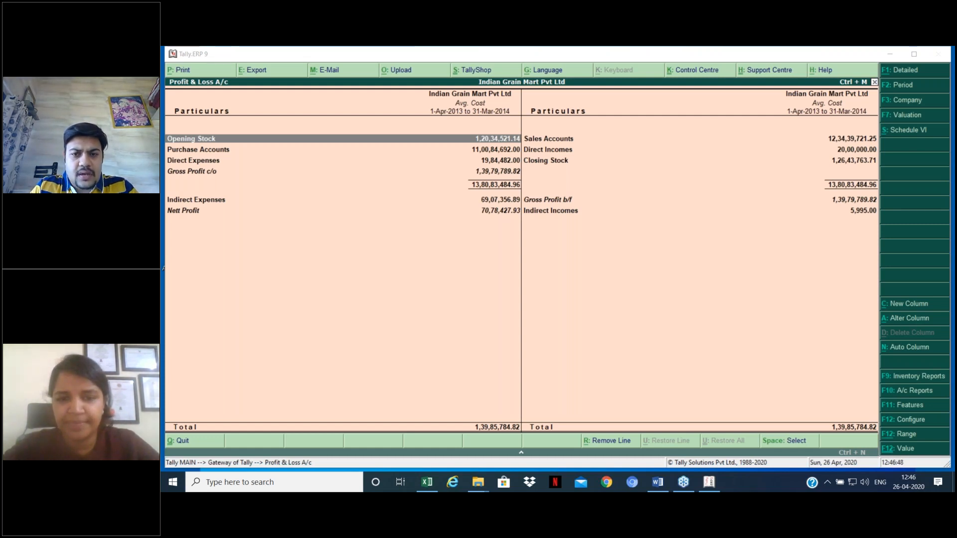
# Step: Bring the 'Stock Analysis in Tally' Word document with its data-analysis topic table to the front
pyautogui.click(655, 483)
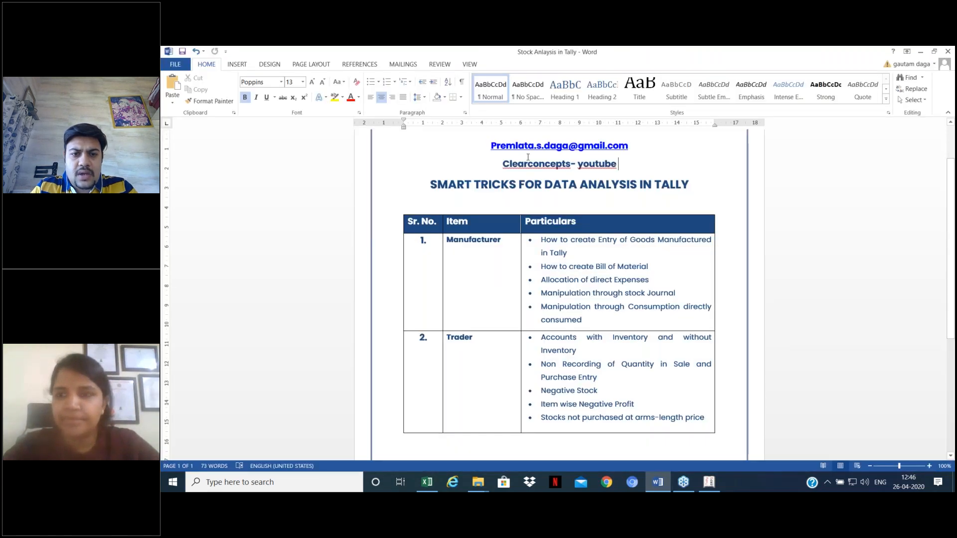
pyautogui.click(803, 80)
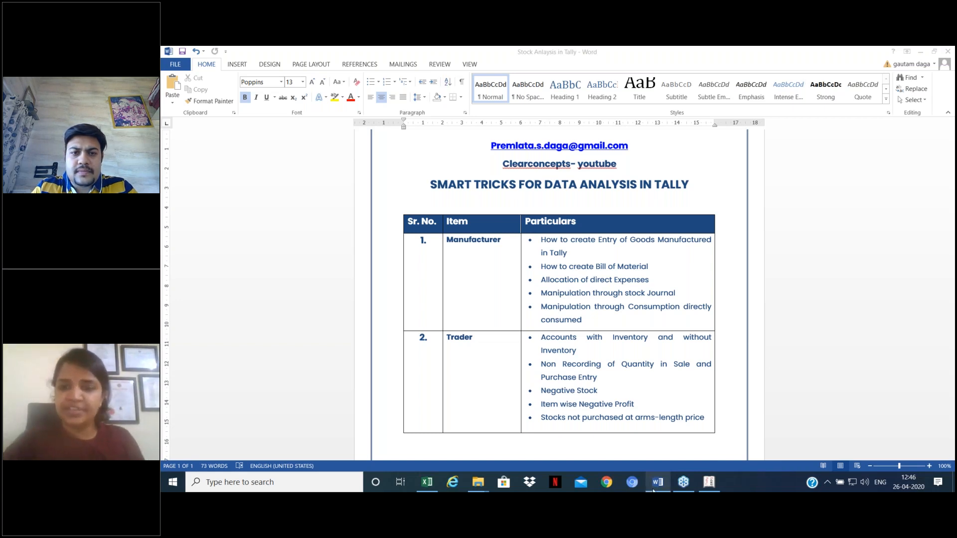
pyautogui.click(614, 165)
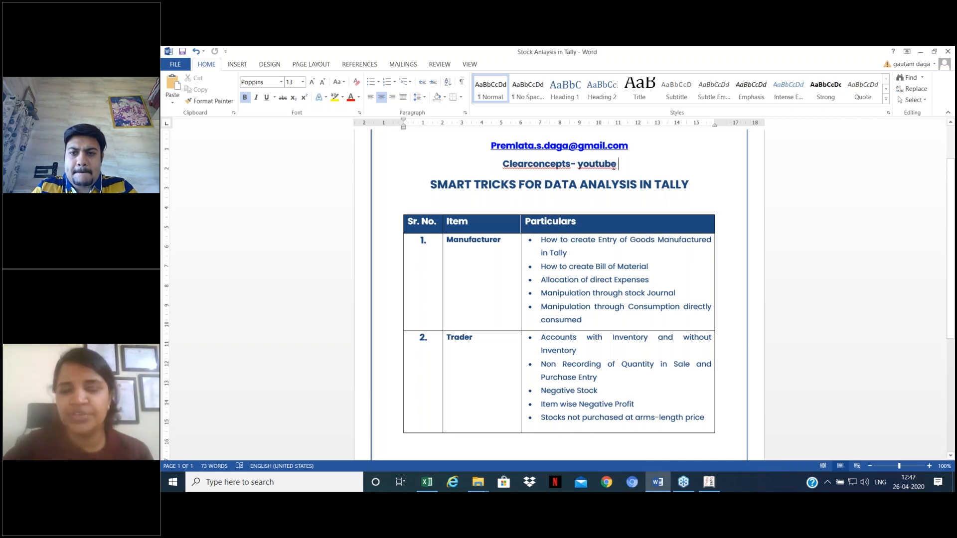